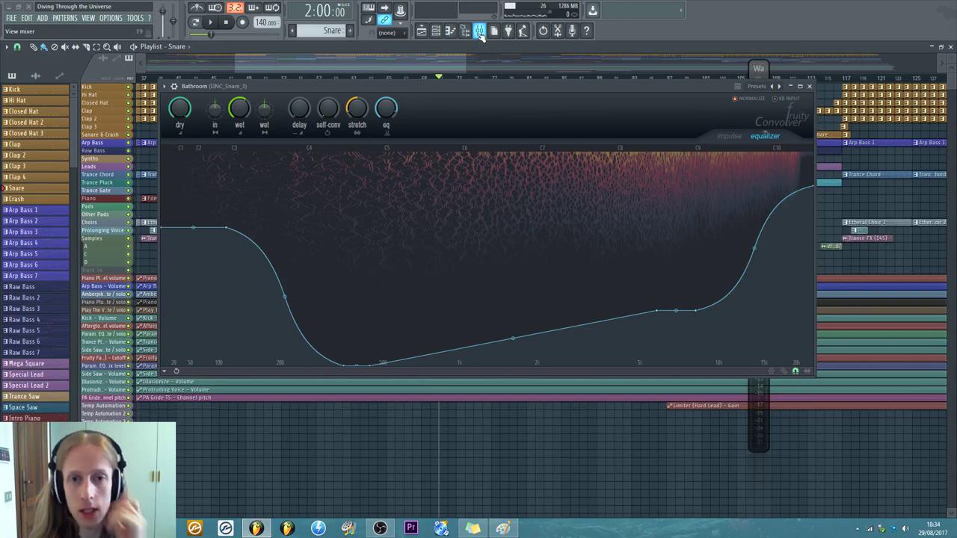
- Show the mixer and close the Bathroom convolver window
{"action": "left_click", "coordinate": [479, 31]}
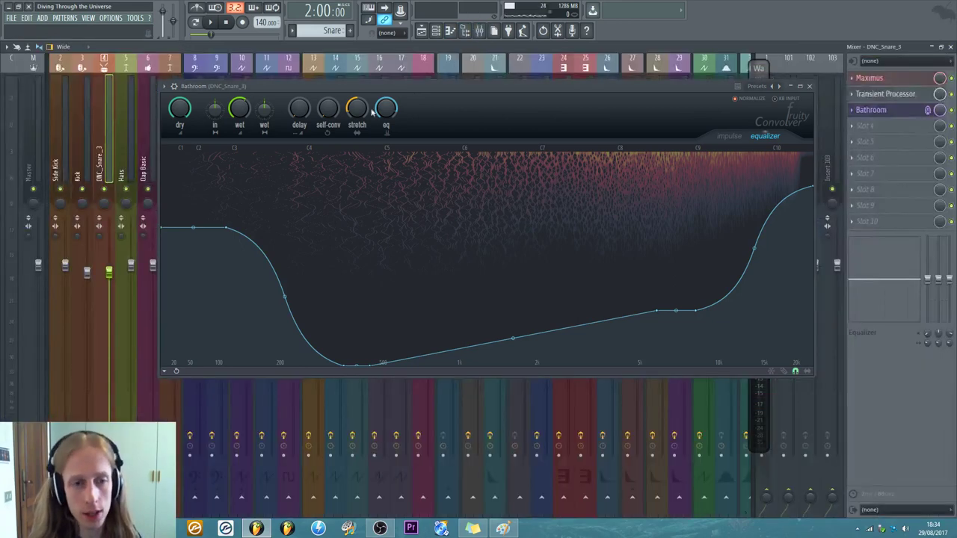
{"action": "left_click", "coordinate": [813, 88]}
- Compare the effect chains on the Kick, Clap Basic, Master and DNC_Snare_3 mixer tracks
{"action": "left_click", "coordinate": [81, 119]}
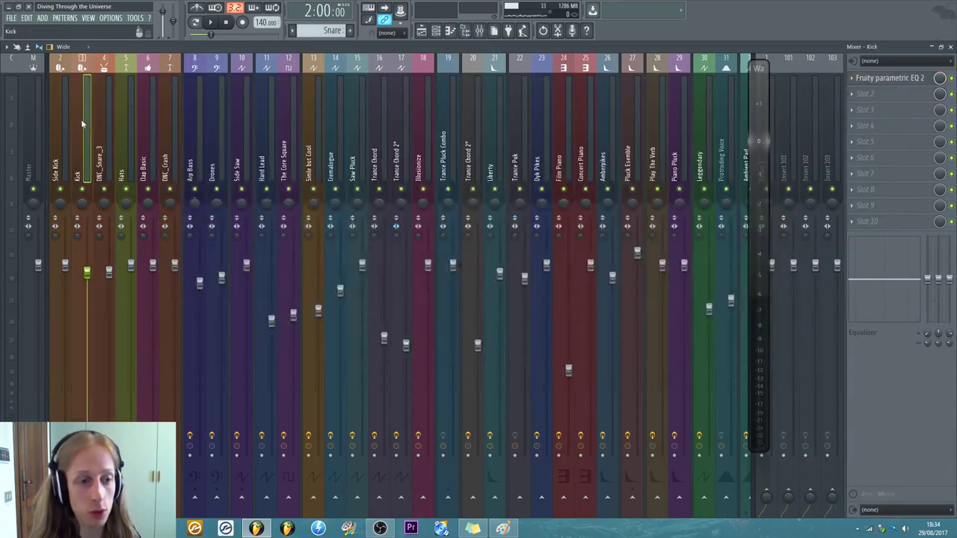
{"action": "left_click", "coordinate": [154, 118]}
{"action": "left_click", "coordinate": [39, 124]}
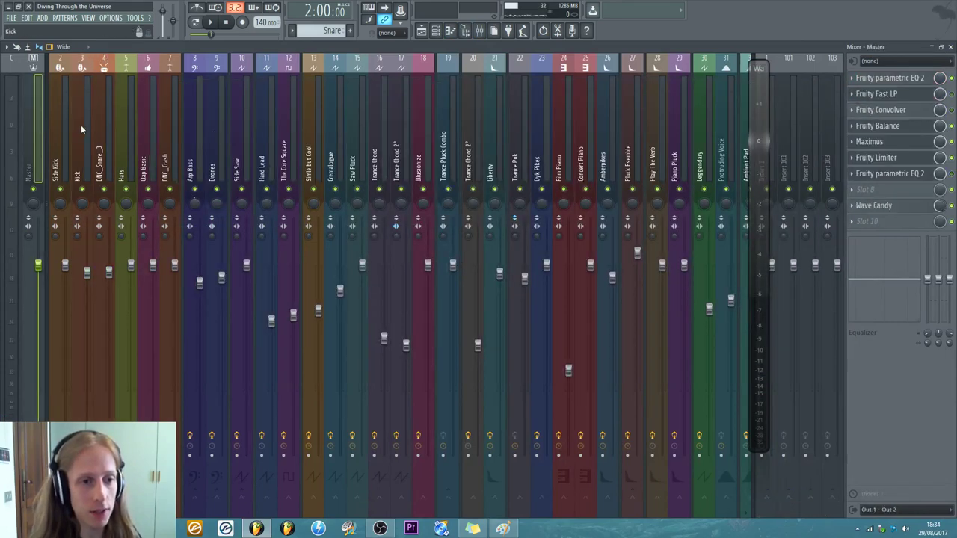
{"action": "left_click", "coordinate": [81, 125]}
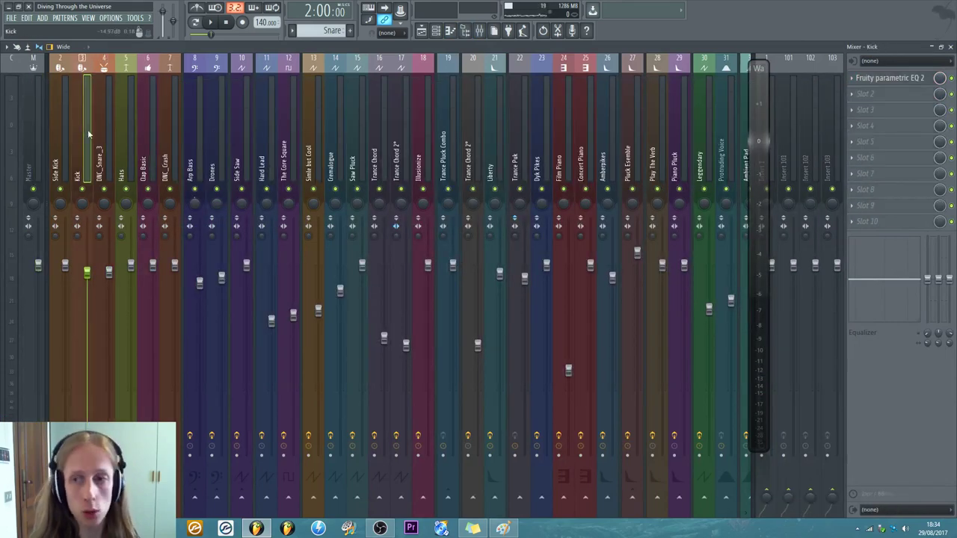
{"action": "left_click", "coordinate": [95, 131]}
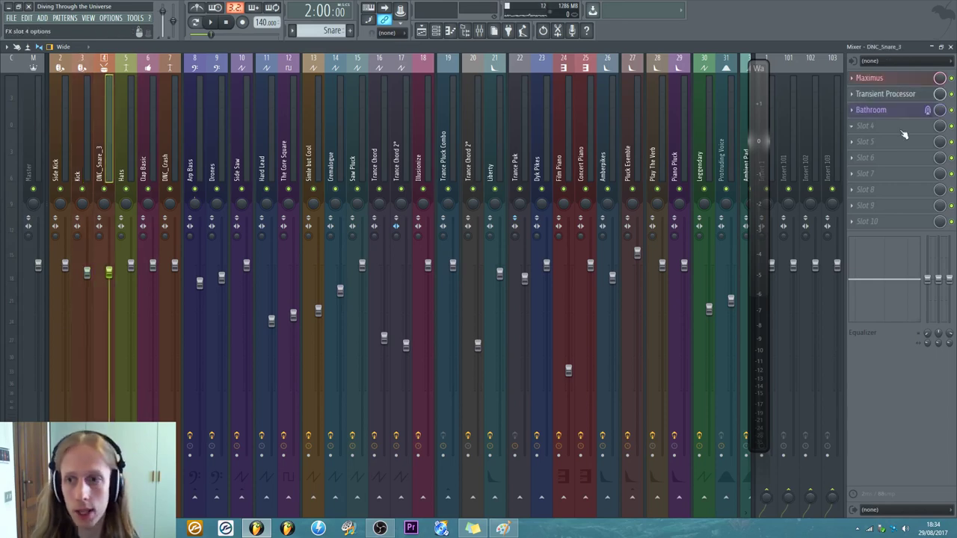
- View the Bathroom convolver on the DNC_Snare_3 track, reposition its window and close it
{"action": "left_click", "coordinate": [884, 111]}
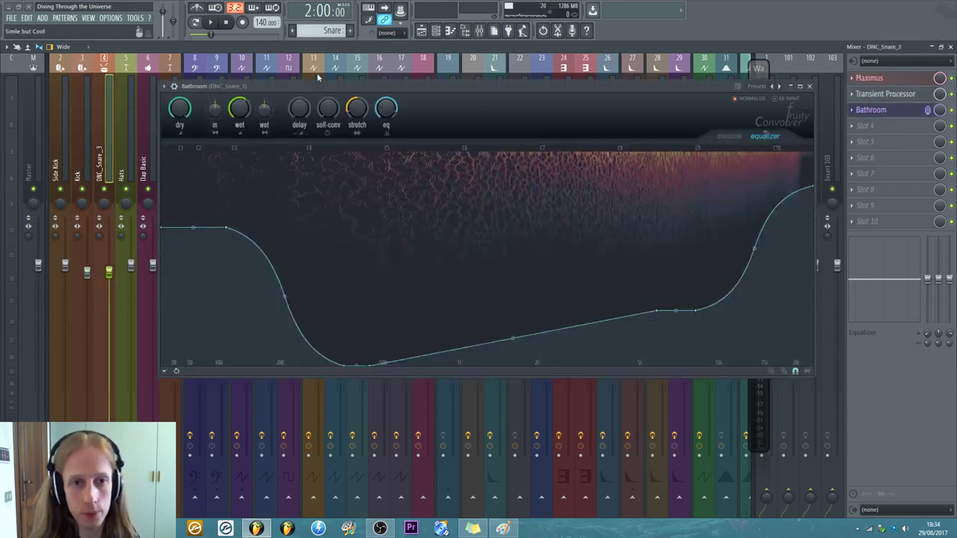
{"action": "left_click_drag", "start_coordinate": [321, 84], "coordinate": [270, 76]}
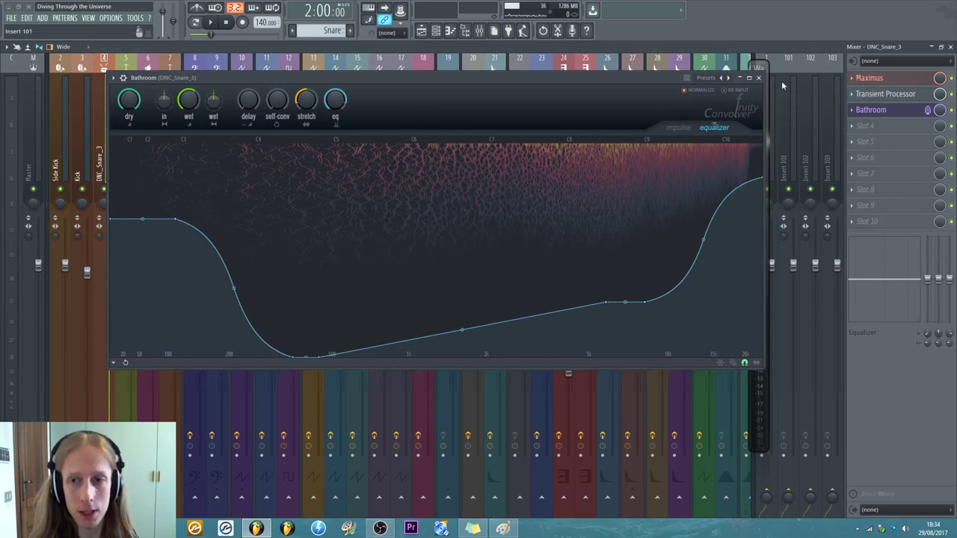
{"action": "left_click", "coordinate": [758, 77]}
- Compare the effect chains of the Clap Basic, Hats and Kick tracks with the one on DNC_Snare_3
{"action": "left_click", "coordinate": [137, 88]}
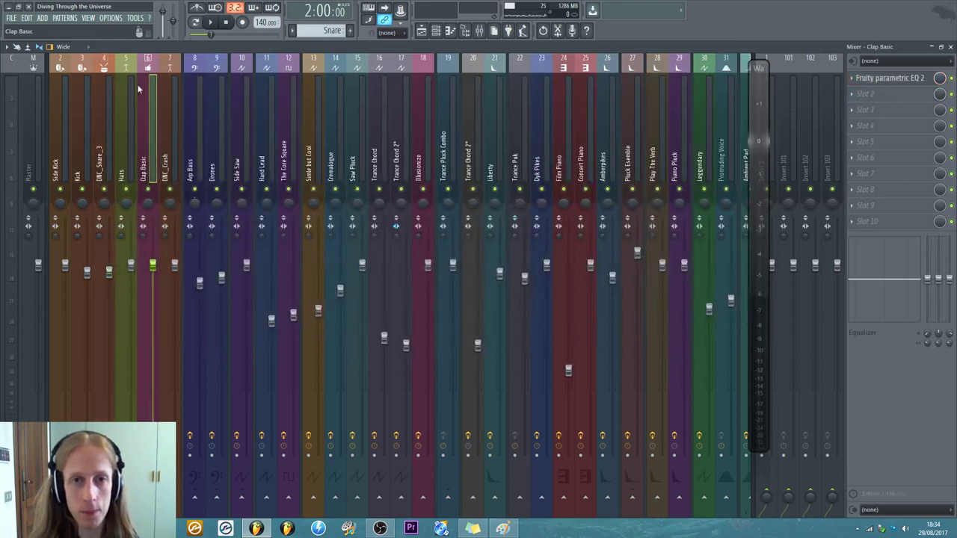
{"action": "left_click", "coordinate": [119, 95]}
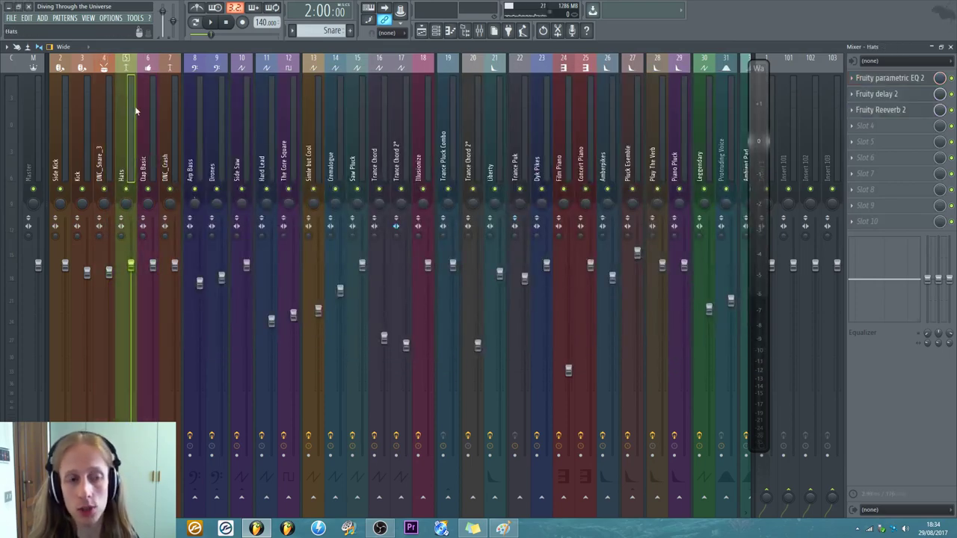
{"action": "left_click", "coordinate": [76, 113]}
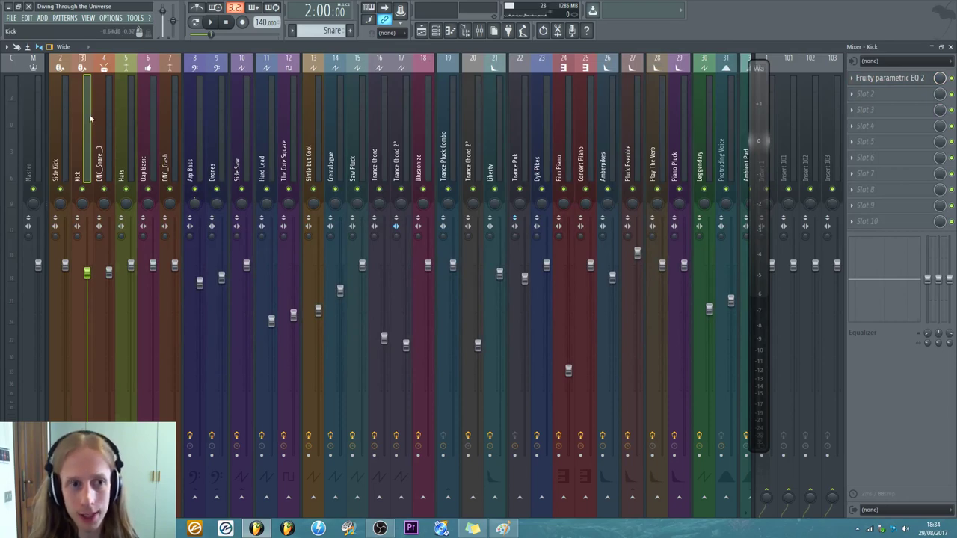
{"action": "left_click", "coordinate": [105, 114]}
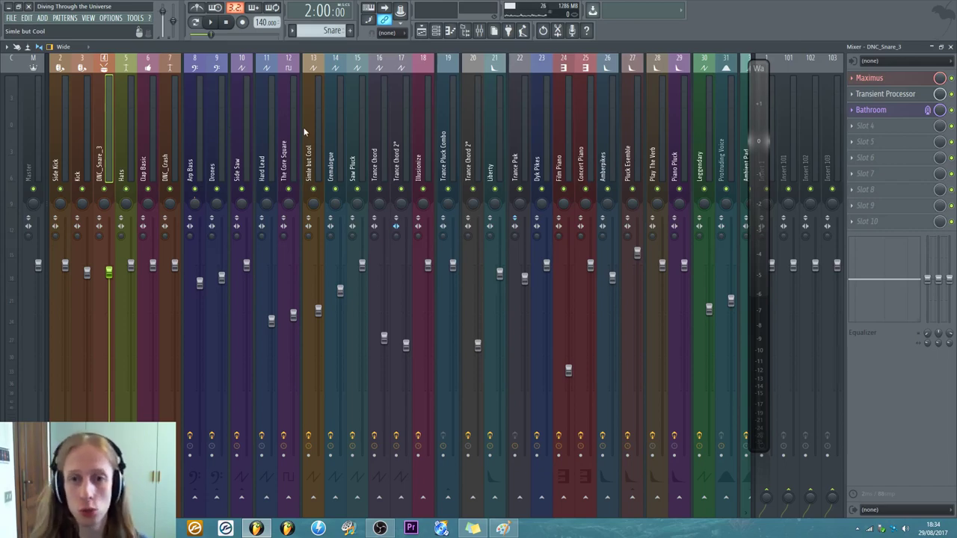
{"action": "left_click", "coordinate": [92, 130]}
{"action": "left_click", "coordinate": [105, 132]}
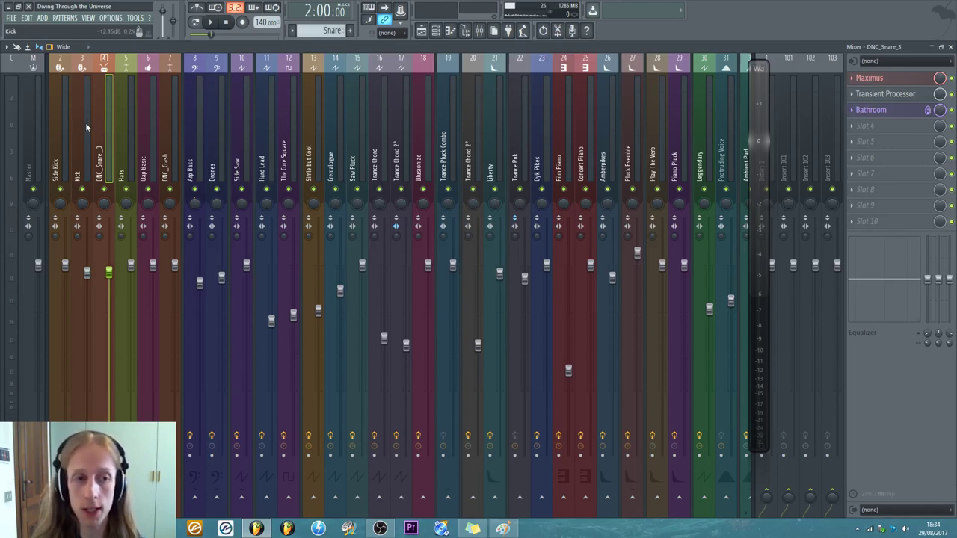
{"action": "left_click", "coordinate": [85, 123]}
{"action": "left_click", "coordinate": [95, 128]}
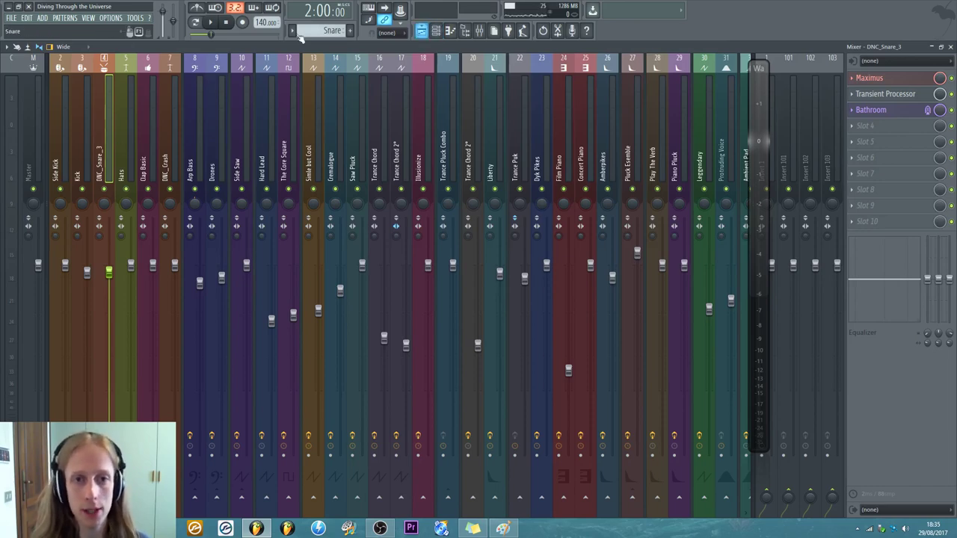
- Switch playback to pattern mode, play the Snare pattern and stop it
{"action": "left_click", "coordinate": [196, 24]}
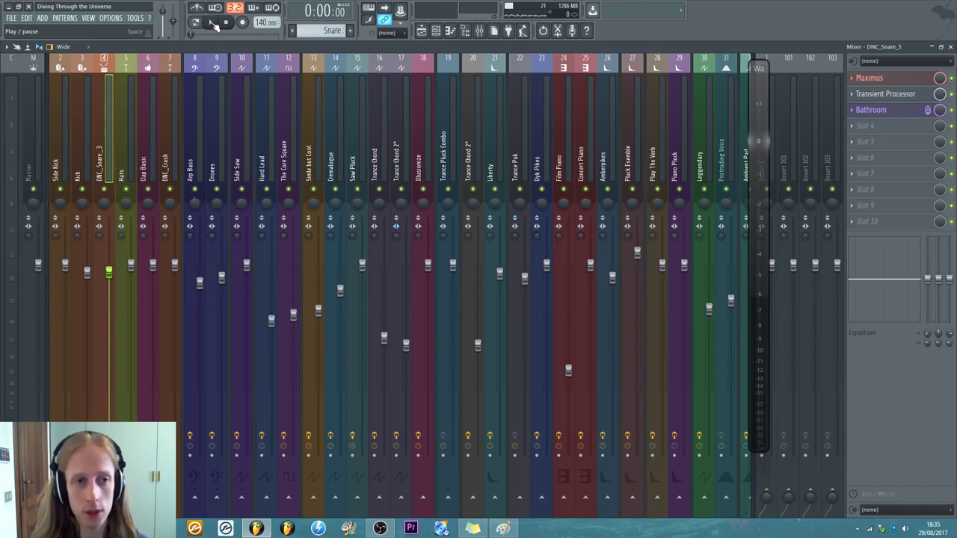
{"action": "left_click", "coordinate": [214, 23]}
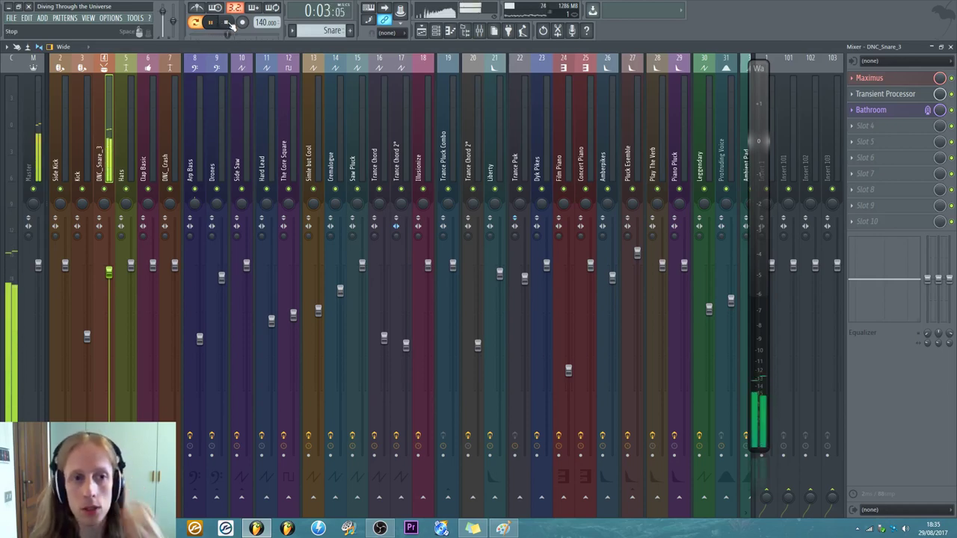
{"action": "left_click", "coordinate": [228, 22]}
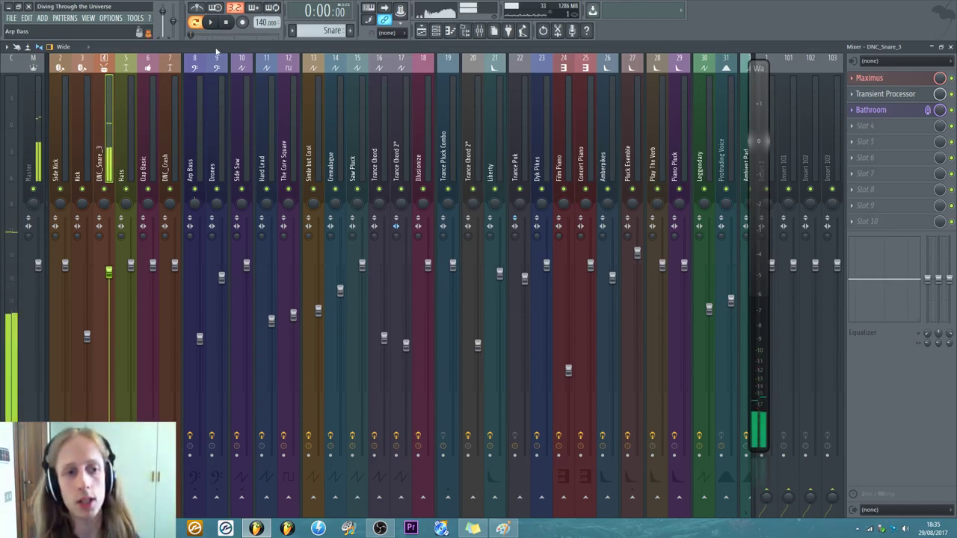
- Check the snare's Bathroom convolver, close its window and audition a snare note
{"action": "left_click", "coordinate": [905, 112]}
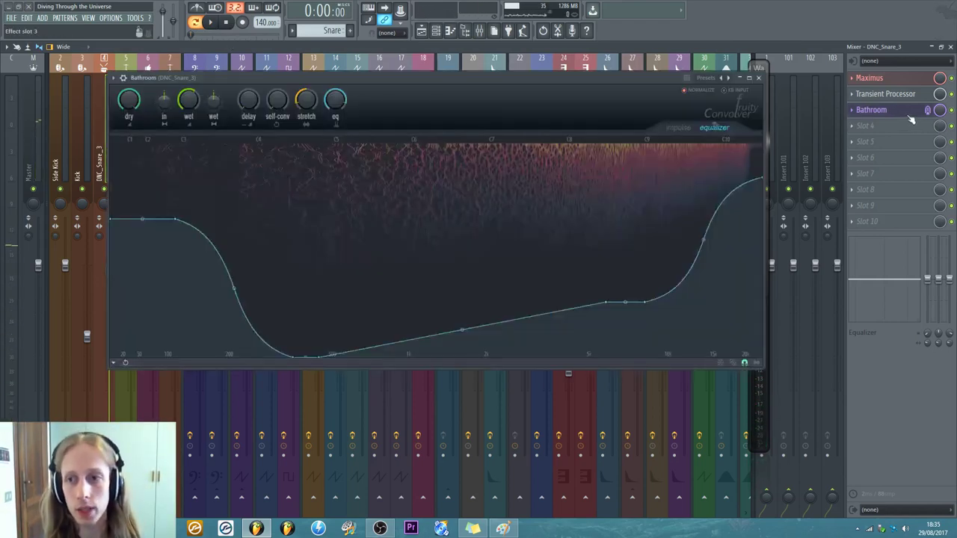
{"action": "left_click", "coordinate": [758, 78]}
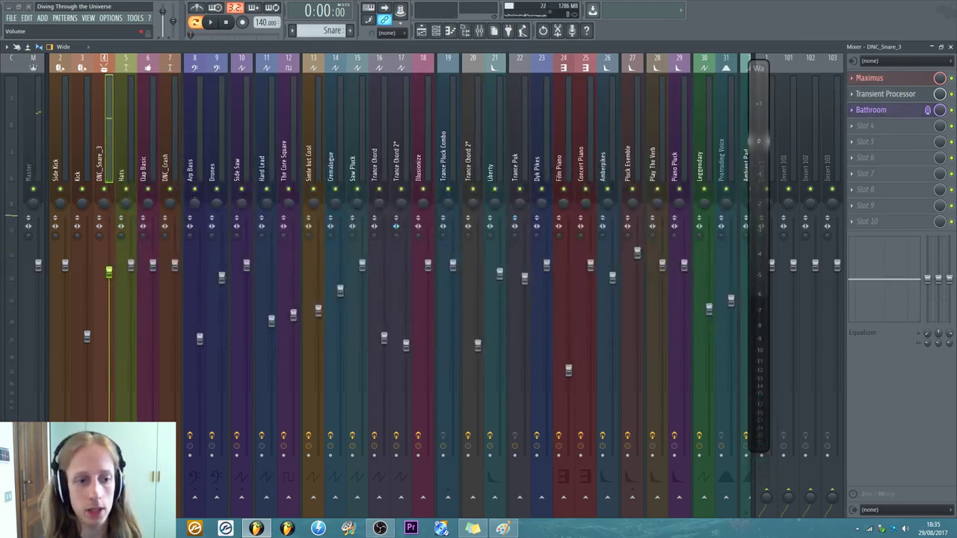
{"action": "key", "text": "z"}
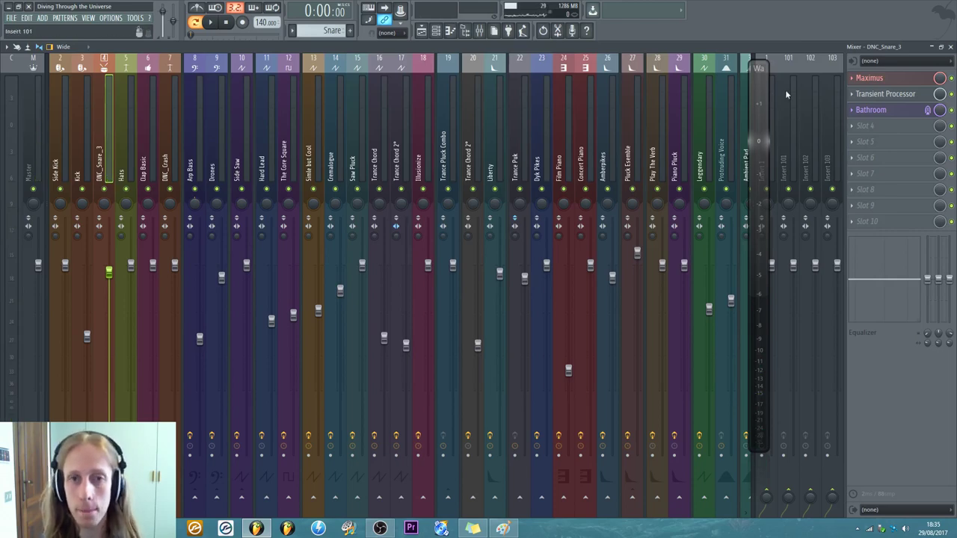
- Reopen the snare's Bathroom convolver and turn its dry level fully down
{"action": "left_click", "coordinate": [893, 112]}
{"action": "left_click_drag", "start_coordinate": [449, 78], "coordinate": [544, 100]}
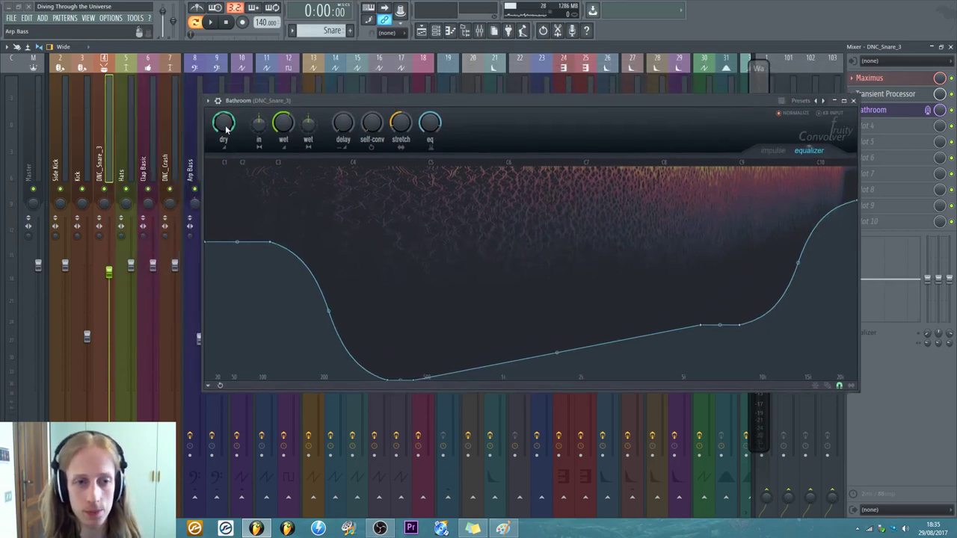
{"action": "scroll", "coordinate": [224, 123], "scroll_direction": "down", "scroll_amount": 10}
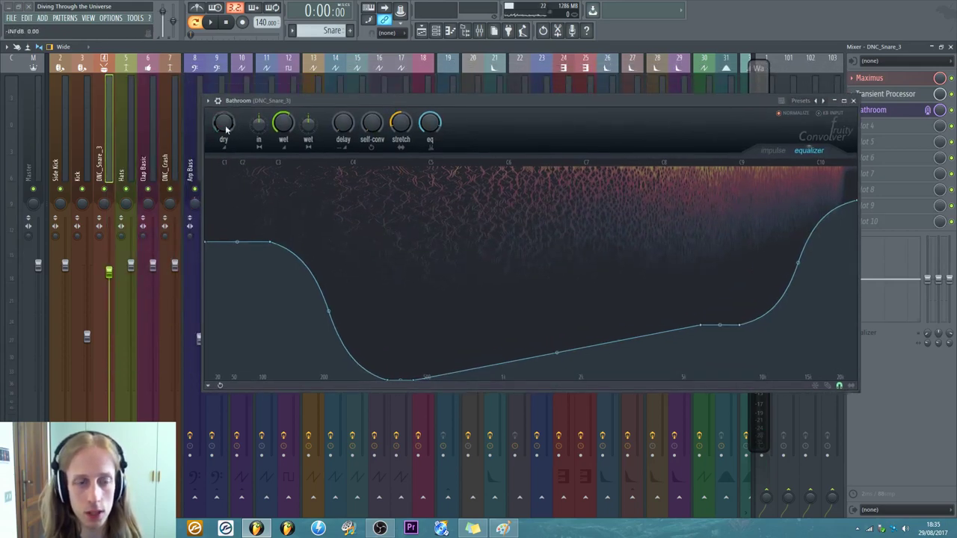
{"action": "scroll", "coordinate": [224, 124], "scroll_direction": "up", "scroll_amount": 3}
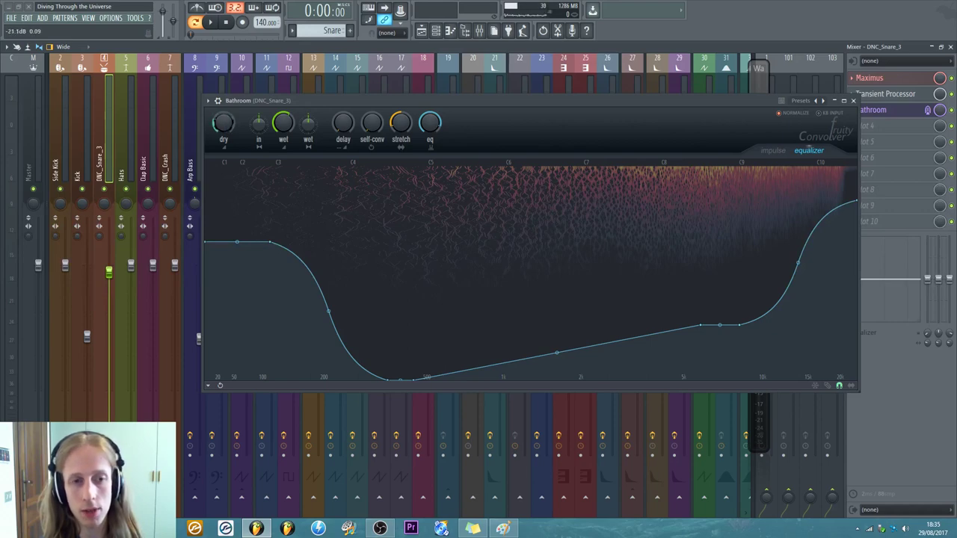
{"action": "scroll", "coordinate": [223, 123], "scroll_direction": "down", "scroll_amount": 3}
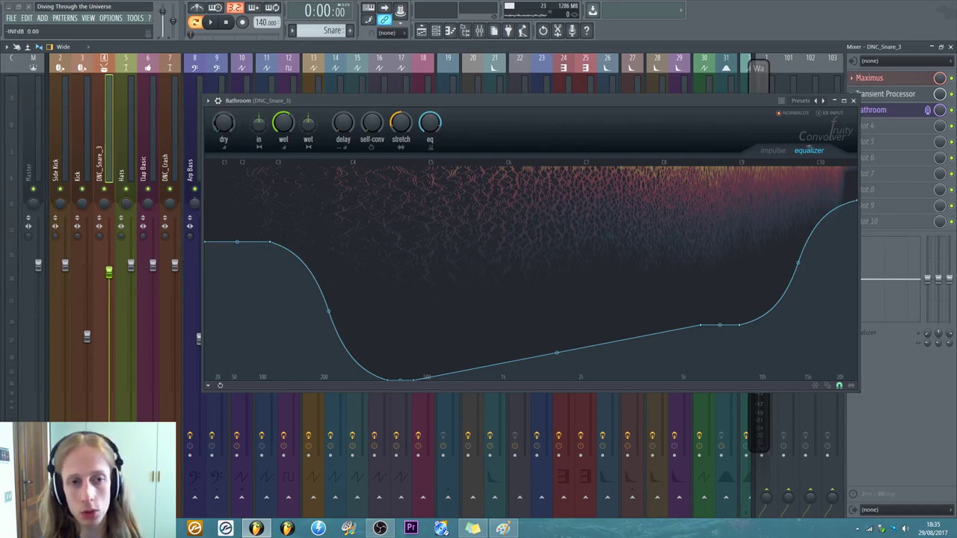
{"action": "scroll", "coordinate": [223, 123], "scroll_direction": "up", "scroll_amount": 10}
{"action": "scroll", "coordinate": [227, 125], "scroll_direction": "down", "scroll_amount": 10}
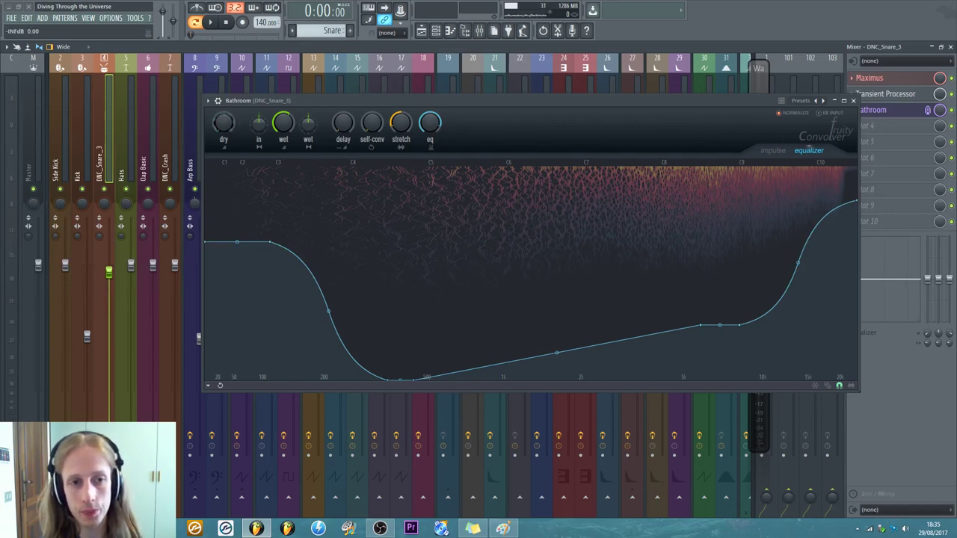
- Shift the convolver window upward and audition repeated snare notes with only the wet signal
{"action": "left_click_drag", "start_coordinate": [290, 100], "coordinate": [289, 80]}
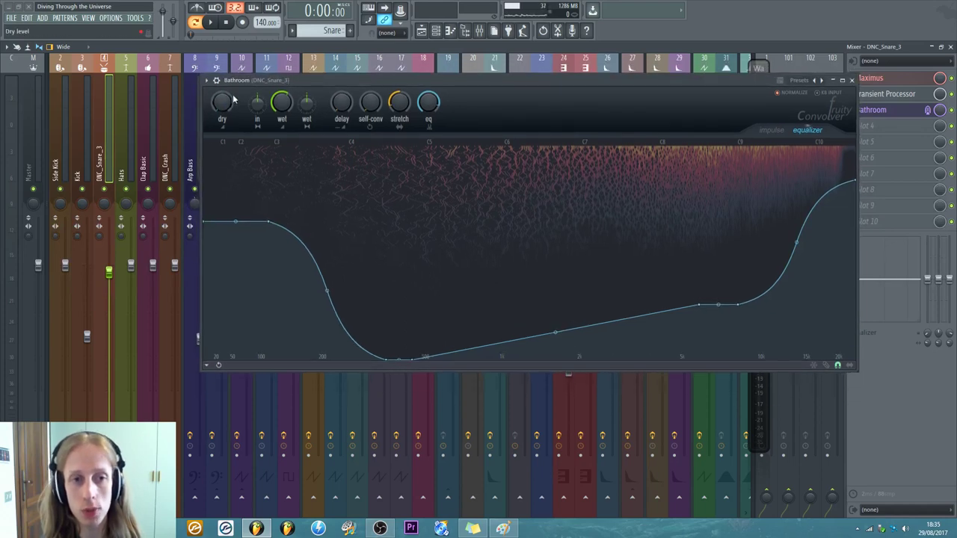
{"action": "key", "text": "z"}
{"action": "key", "text": "z"}
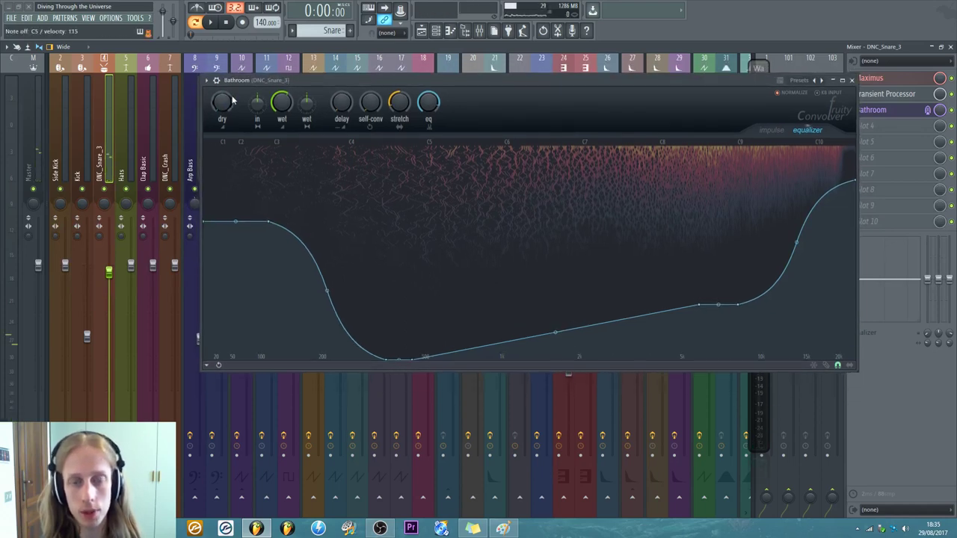
{"action": "key", "text": "z"}
{"action": "key", "text": "z"}
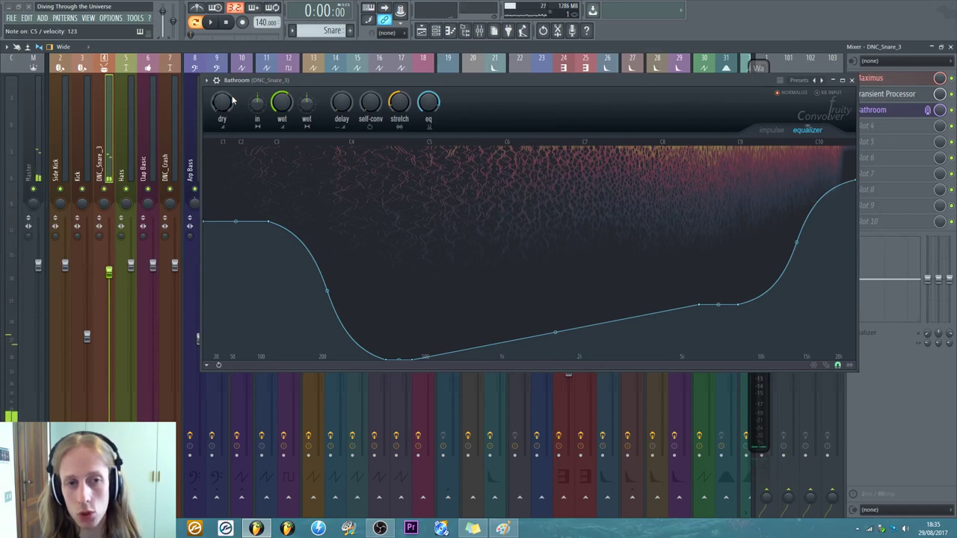
- Raise the Bathroom convolver's dry level back up and copy the value of its wet level
{"action": "left_click_drag", "start_coordinate": [232, 100], "coordinate": [232, 75]}
{"action": "right_click", "coordinate": [281, 102]}
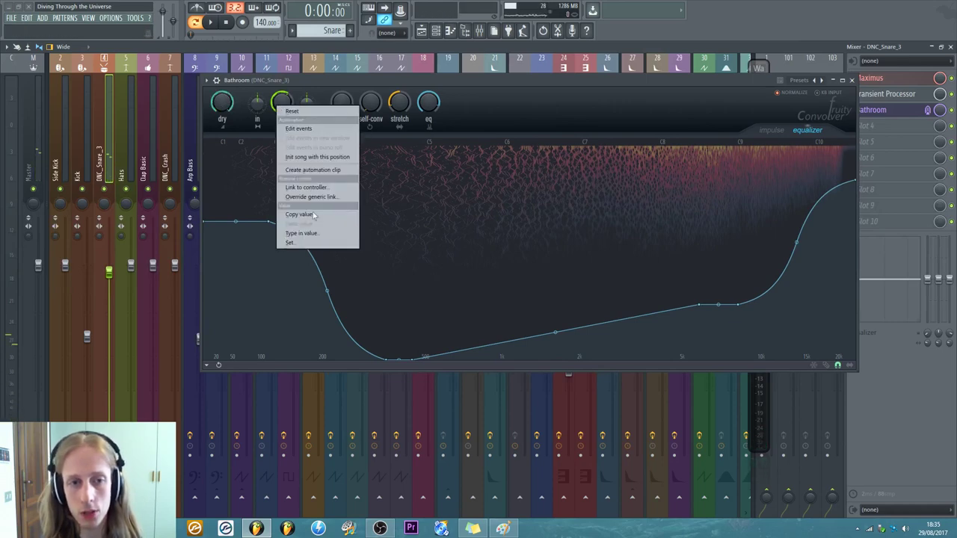
{"action": "left_click", "coordinate": [302, 215]}
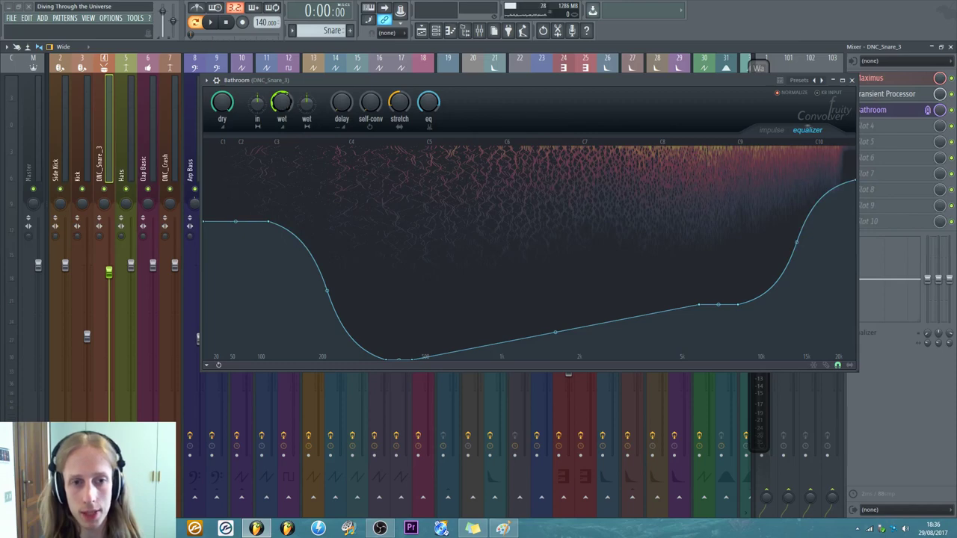
- Turn the convolver's wet level fully down, audition the dry snare and raise the wet level gradually
{"action": "left_click_drag", "start_coordinate": [281, 103], "coordinate": [285, 104]}
{"action": "key", "text": "z"}
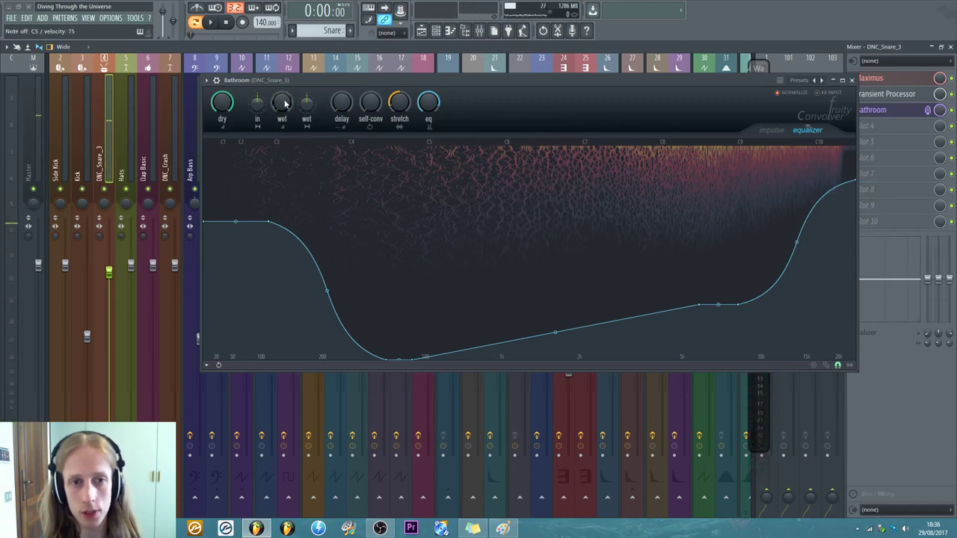
{"action": "scroll", "coordinate": [284, 104], "scroll_direction": "up", "scroll_amount": 5}
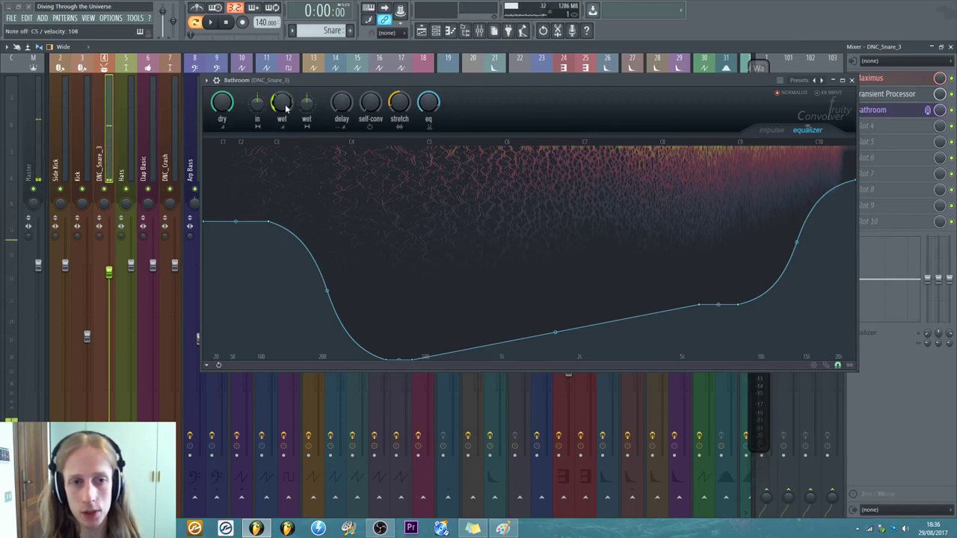
{"action": "scroll", "coordinate": [285, 108], "scroll_direction": "up", "scroll_amount": 2}
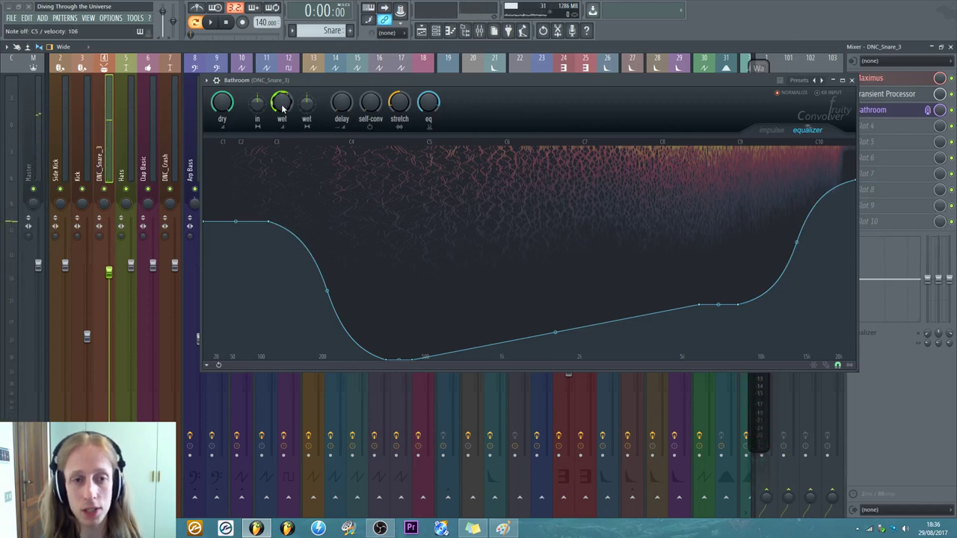
- Lower and raise the Bathroom convolver's wet level while auditioning the snare, and restore it to the copied 61%
{"action": "scroll", "coordinate": [282, 109], "scroll_direction": "down", "scroll_amount": 5}
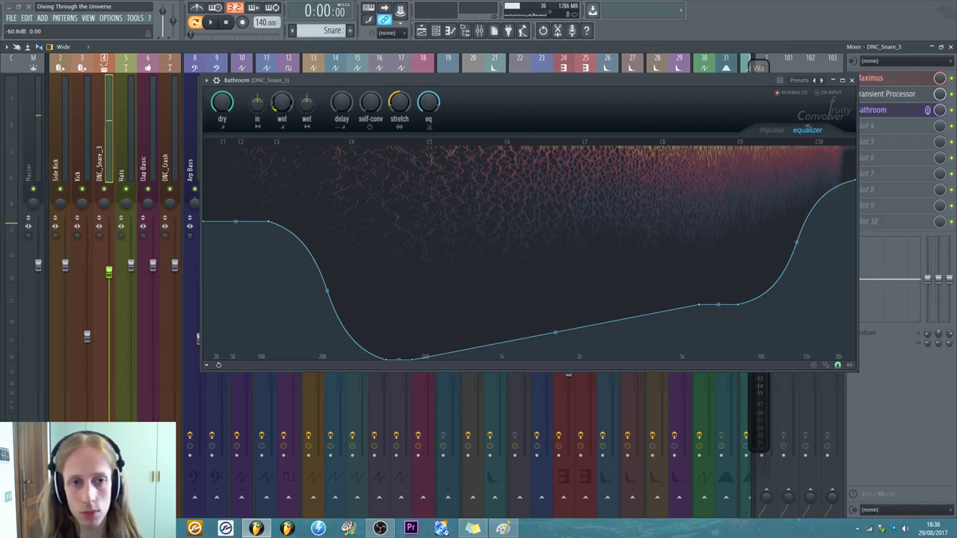
{"action": "scroll", "coordinate": [283, 109], "scroll_direction": "up", "scroll_amount": 5}
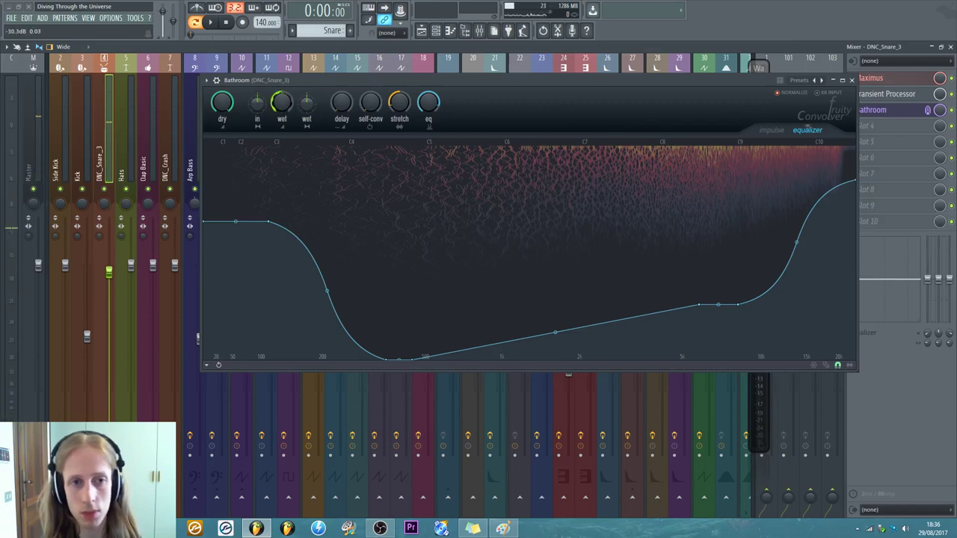
{"action": "right_click", "coordinate": [282, 107]}
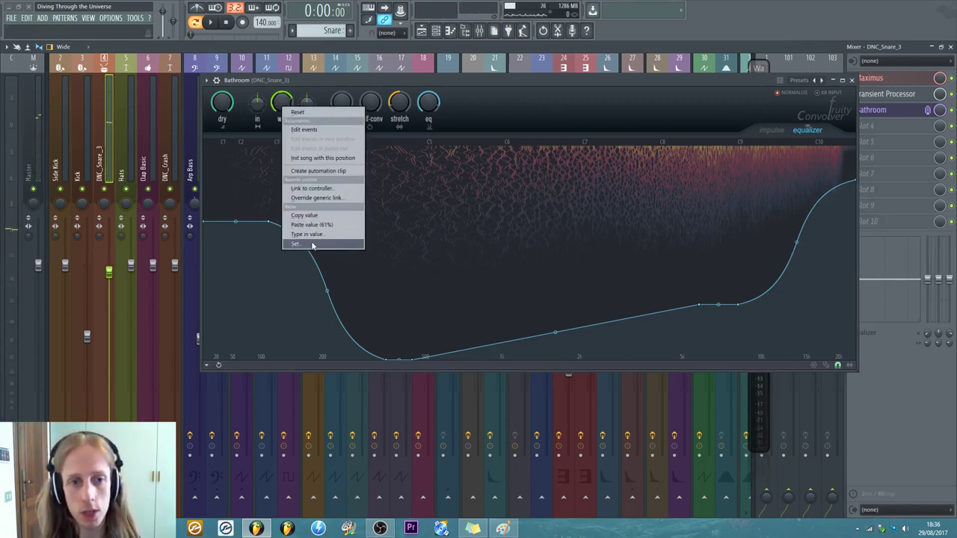
{"action": "left_click", "coordinate": [313, 246]}
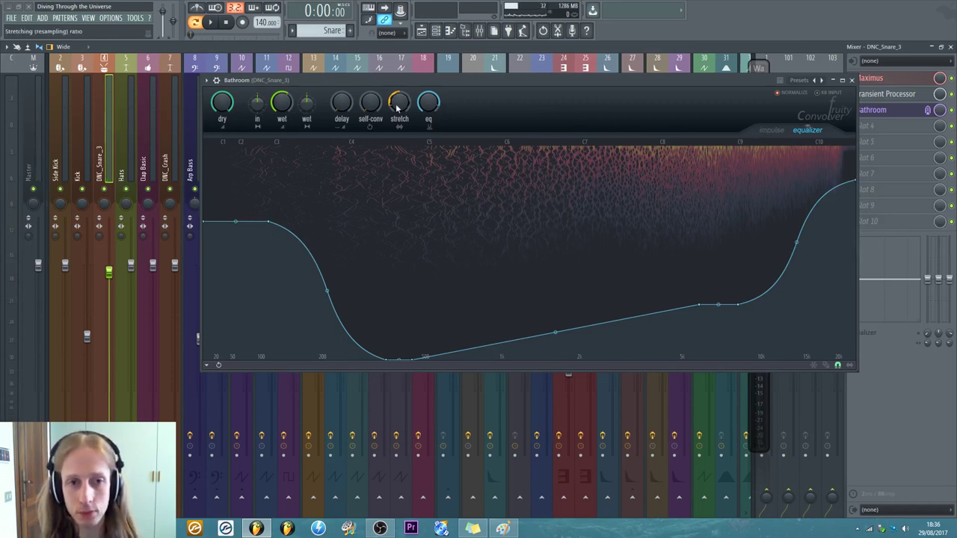
{"action": "left_click", "coordinate": [209, 82]}
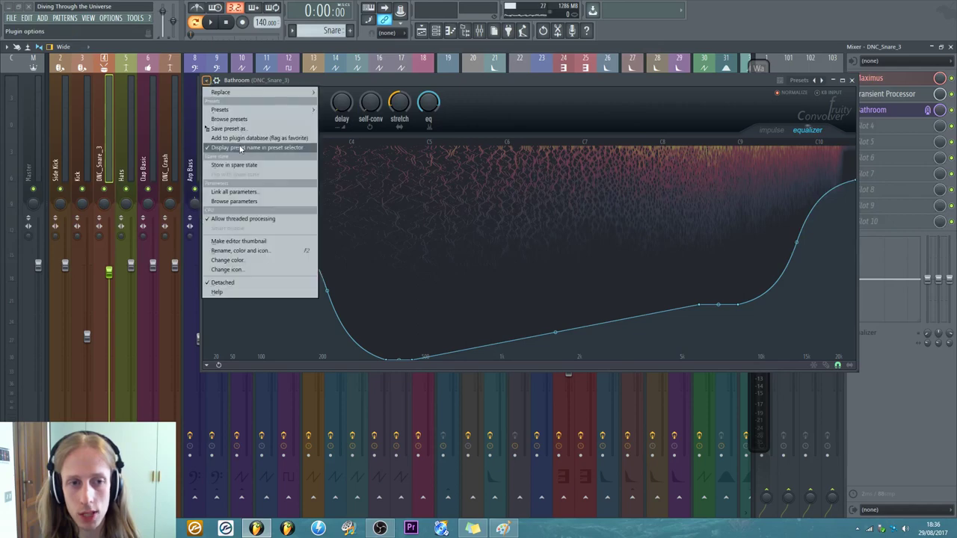
{"action": "left_click", "coordinate": [240, 136]}
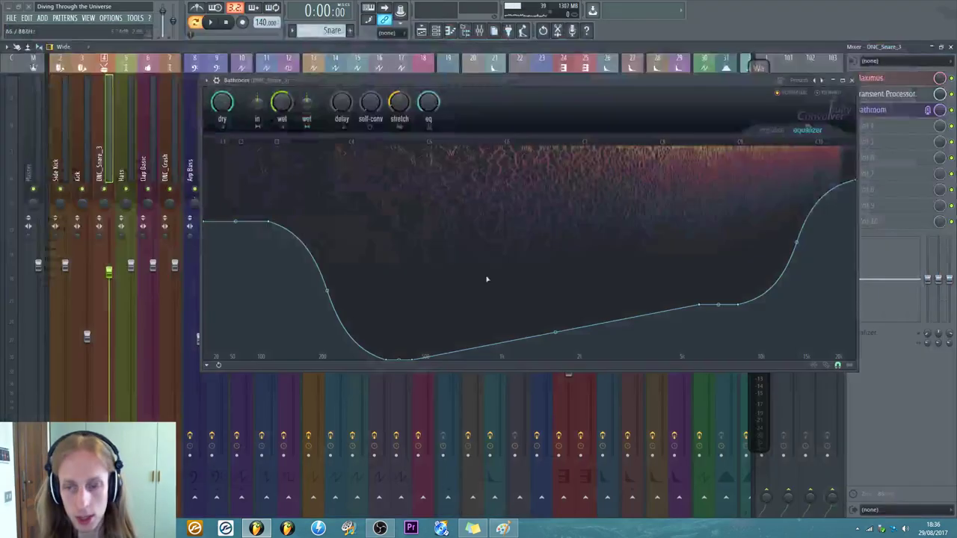
{"action": "left_click", "coordinate": [855, 502]}
- Reposition the Bathroom convolver window over the mixer and show its impulse response
{"action": "left_click_drag", "start_coordinate": [328, 88], "coordinate": [320, 112]}
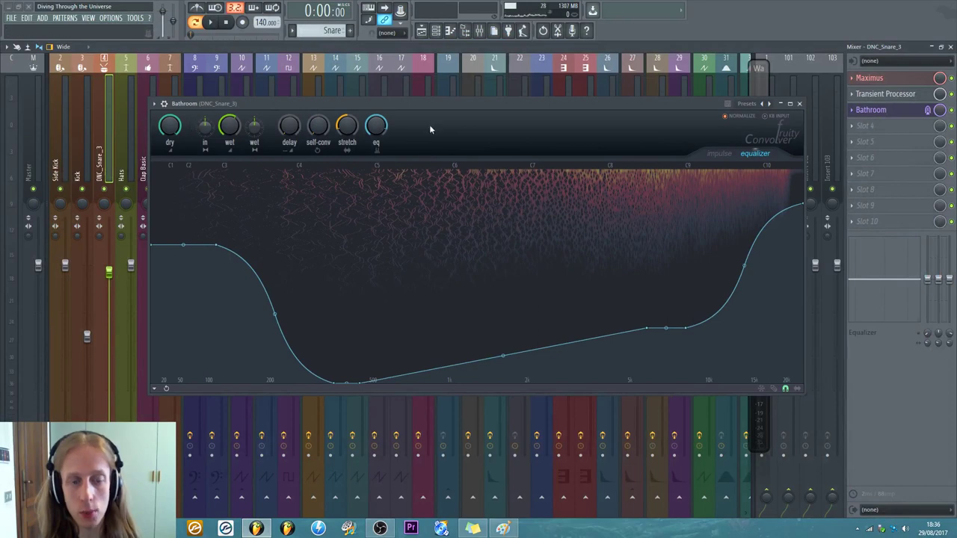
{"action": "left_click_drag", "start_coordinate": [322, 100], "coordinate": [254, 69]}
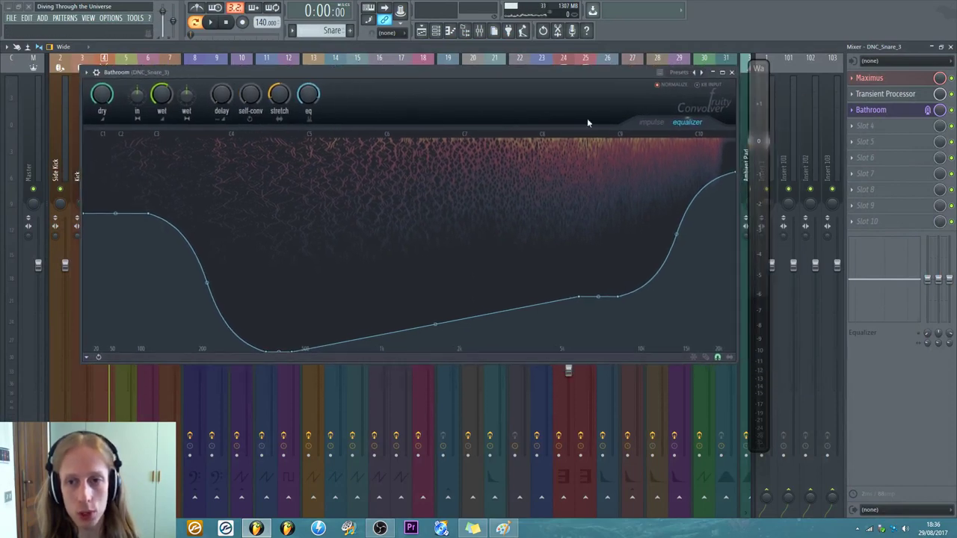
{"action": "left_click", "coordinate": [650, 123]}
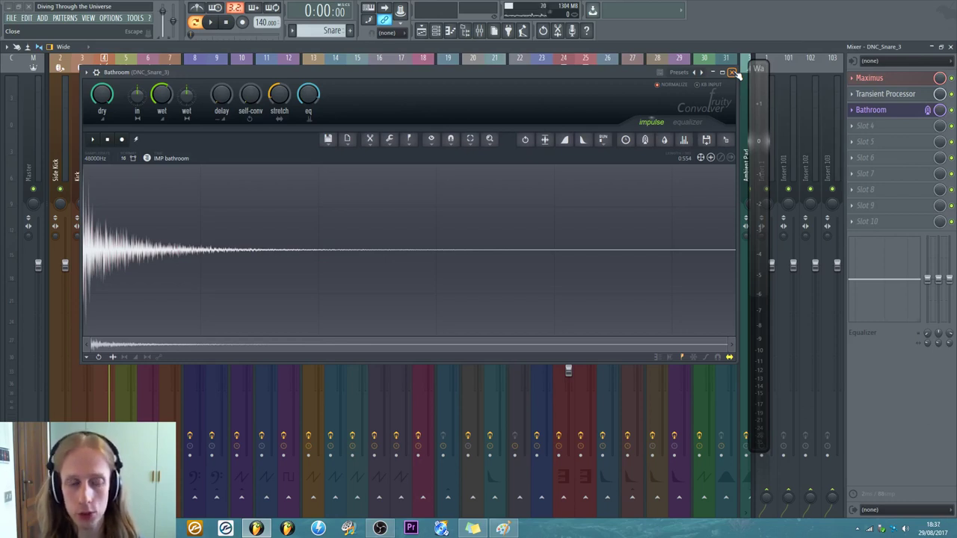
- Show the project browser and move the convolver window clear of it
{"action": "mouse_move", "coordinate": [487, 71]}
{"action": "left_mouse_down"}
{"action": "mouse_move", "coordinate": [516, 71]}
{"action": "mouse_move", "coordinate": [490, 78]}
{"action": "left_mouse_up"}
{"action": "left_click", "coordinate": [465, 30]}
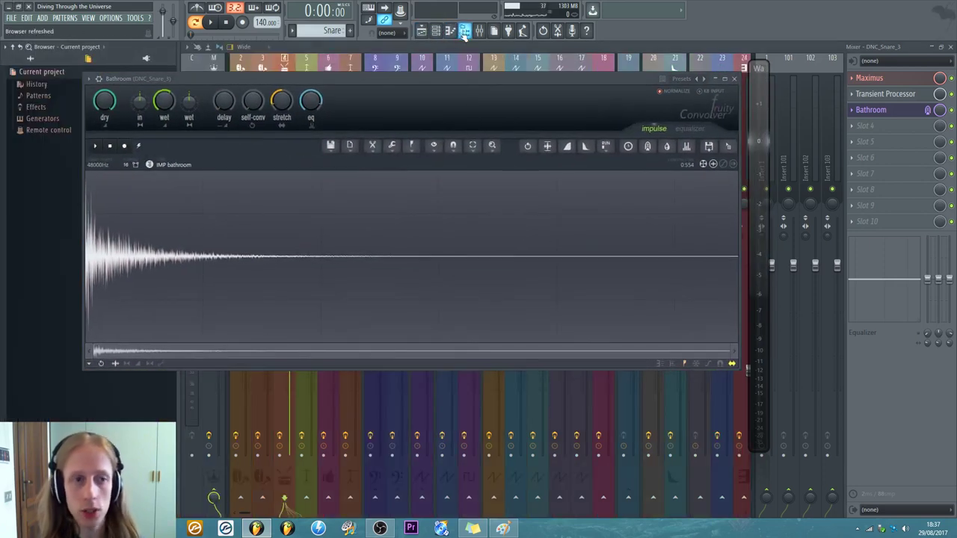
{"action": "left_click_drag", "start_coordinate": [285, 81], "coordinate": [380, 64]}
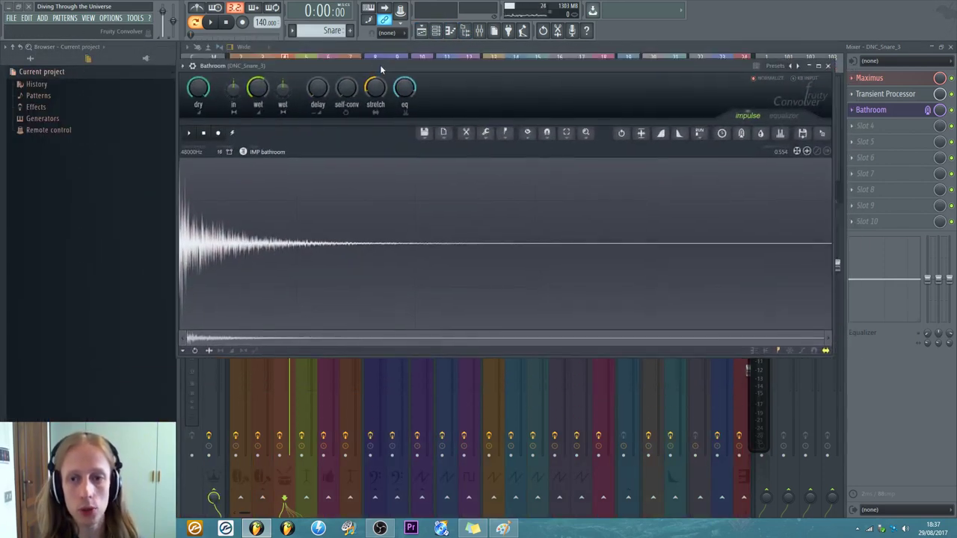
{"action": "left_click_drag", "start_coordinate": [318, 65], "coordinate": [357, 107]}
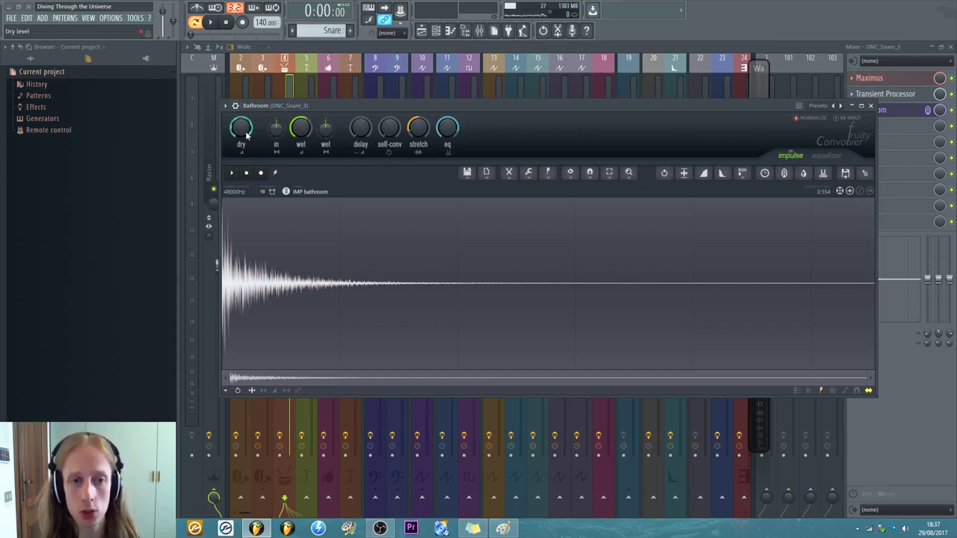
- Turn the convolver's dry level fully down and back up, and turn its wet level fully down to audition the dry snare
{"action": "left_click_drag", "start_coordinate": [247, 133], "coordinate": [247, 194]}
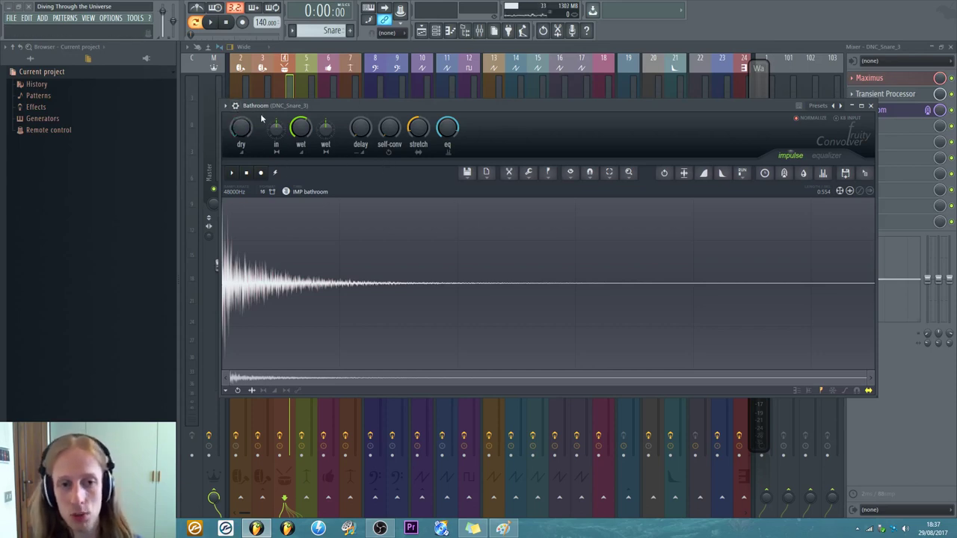
{"action": "left_click_drag", "start_coordinate": [241, 129], "coordinate": [247, 130]}
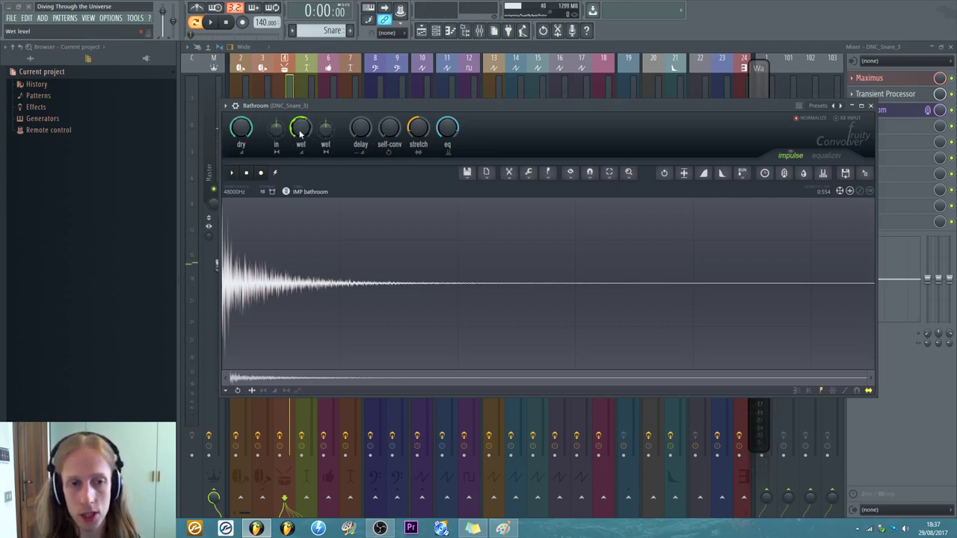
{"action": "right_click", "coordinate": [300, 129]}
{"action": "left_click", "coordinate": [304, 134]}
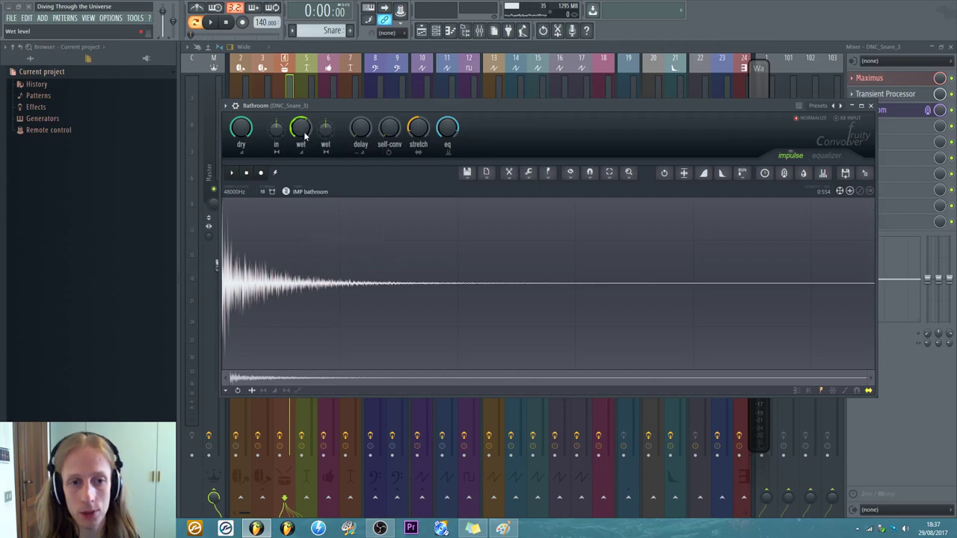
{"action": "left_click_drag", "start_coordinate": [305, 131], "coordinate": [296, 139]}
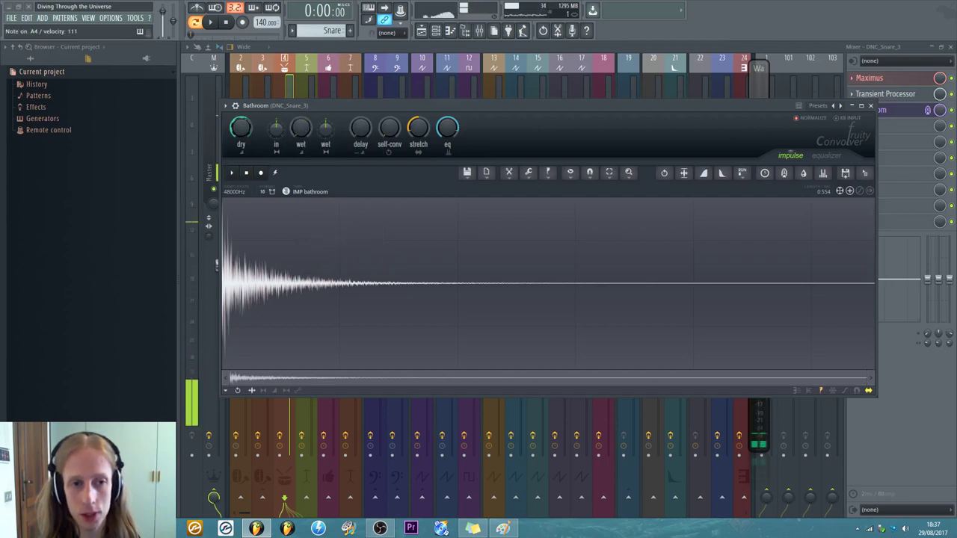
- Fade the dry level out while auditioning the snare, and restore both the wet and dry levels
{"action": "mouse_move", "coordinate": [240, 128]}
{"action": "left_mouse_down"}
{"action": "mouse_move", "coordinate": [241, 142]}
{"action": "mouse_move", "coordinate": [241, 120]}
{"action": "mouse_move", "coordinate": [250, 129]}
{"action": "left_mouse_up"}
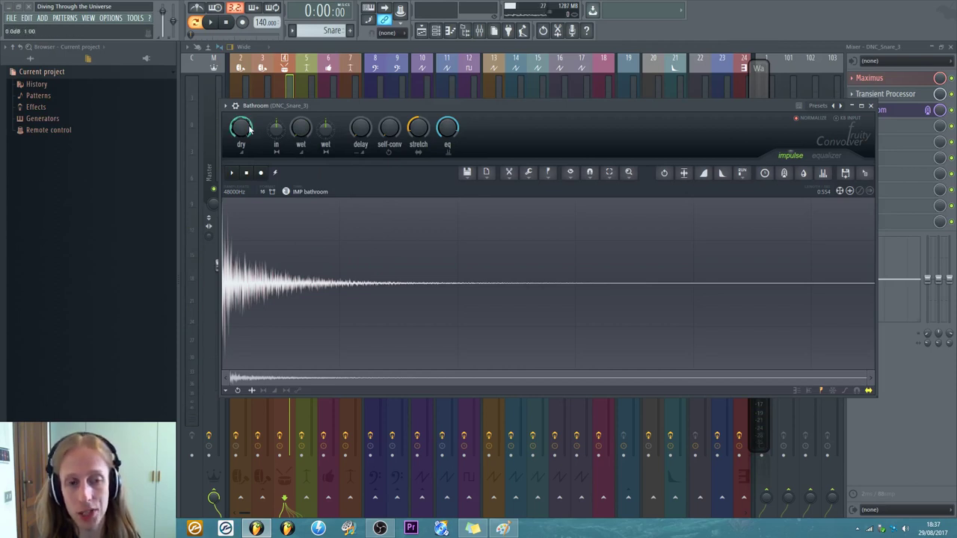
{"action": "scroll", "coordinate": [250, 129], "scroll_direction": "down", "scroll_amount": 10}
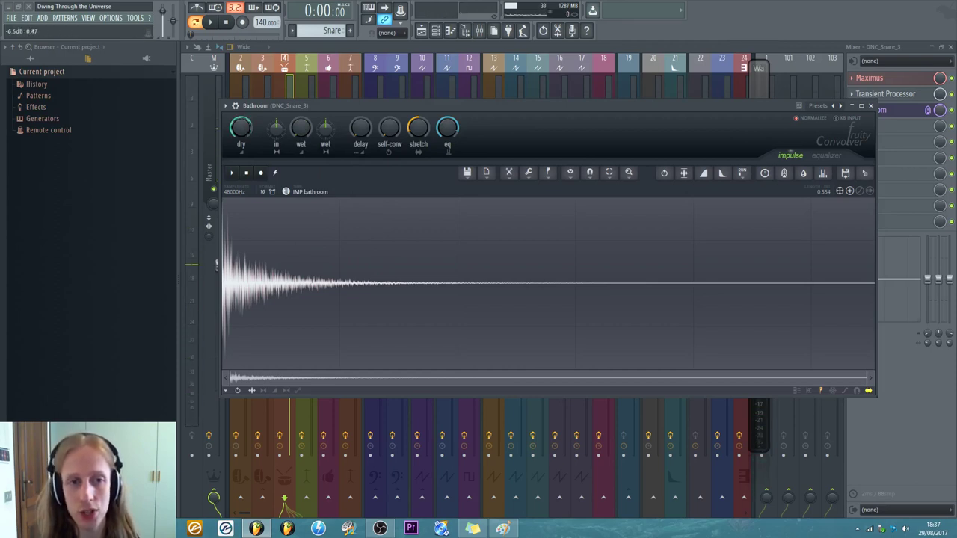
{"action": "right_click", "coordinate": [305, 132]}
{"action": "left_click", "coordinate": [299, 132]}
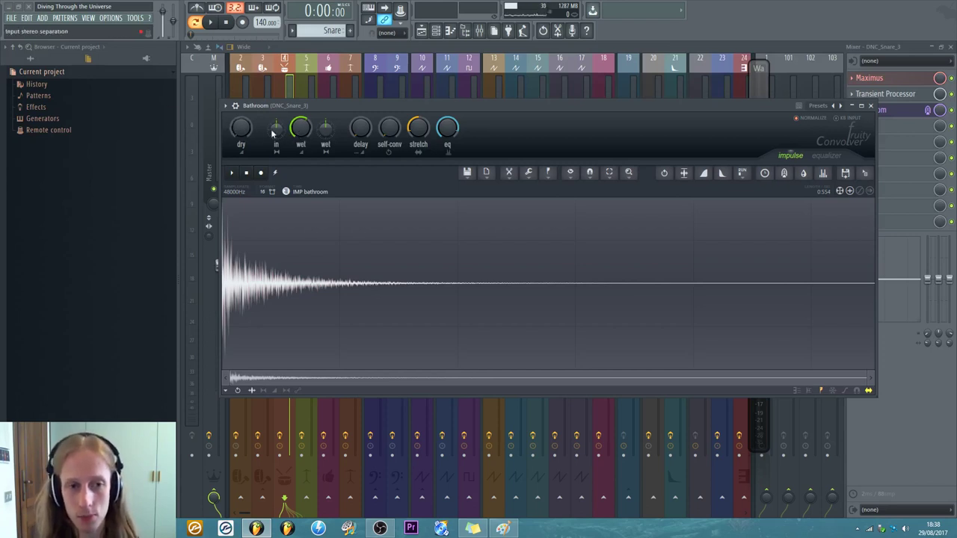
{"action": "right_click", "coordinate": [241, 131]}
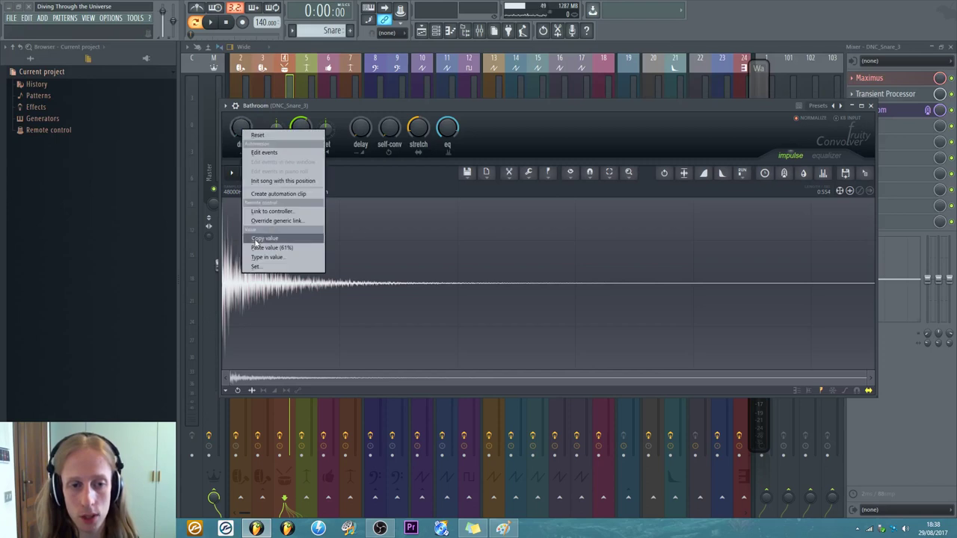
{"action": "left_click", "coordinate": [236, 131]}
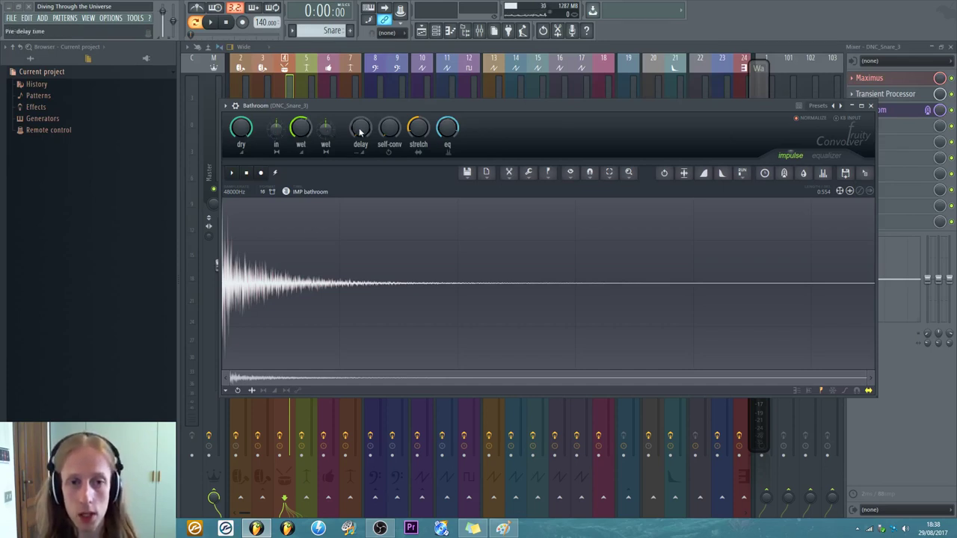
- Try out the convolver's pre-delay time and play back the bathroom impulse sample
{"action": "left_click_drag", "start_coordinate": [367, 110], "coordinate": [375, 124]}
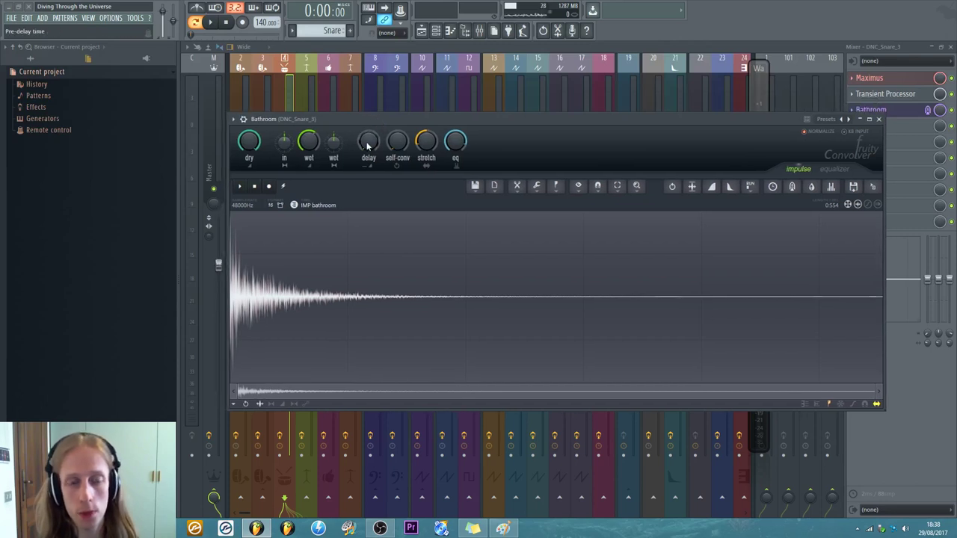
{"action": "left_click", "coordinate": [368, 141]}
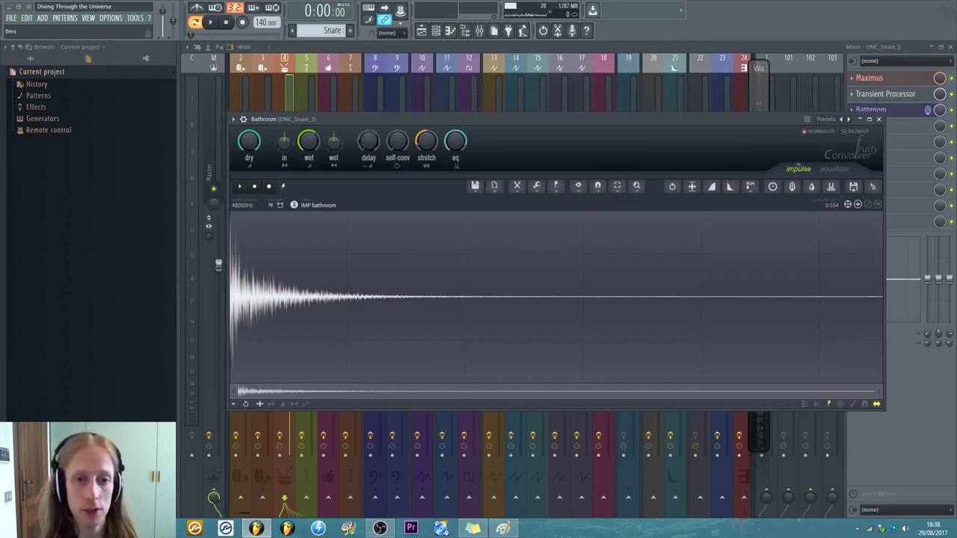
{"action": "left_click_drag", "start_coordinate": [368, 140], "coordinate": [368, 124]}
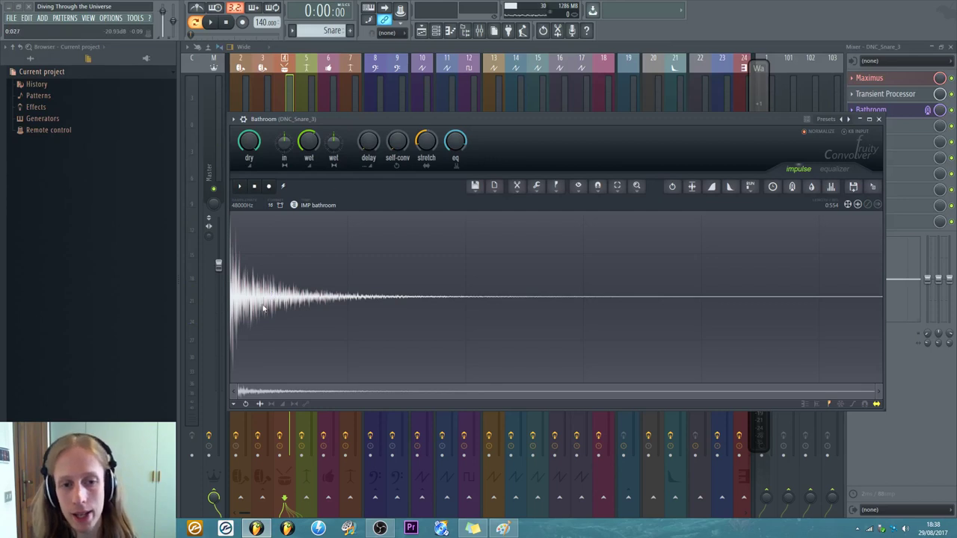
{"action": "left_click", "coordinate": [242, 188]}
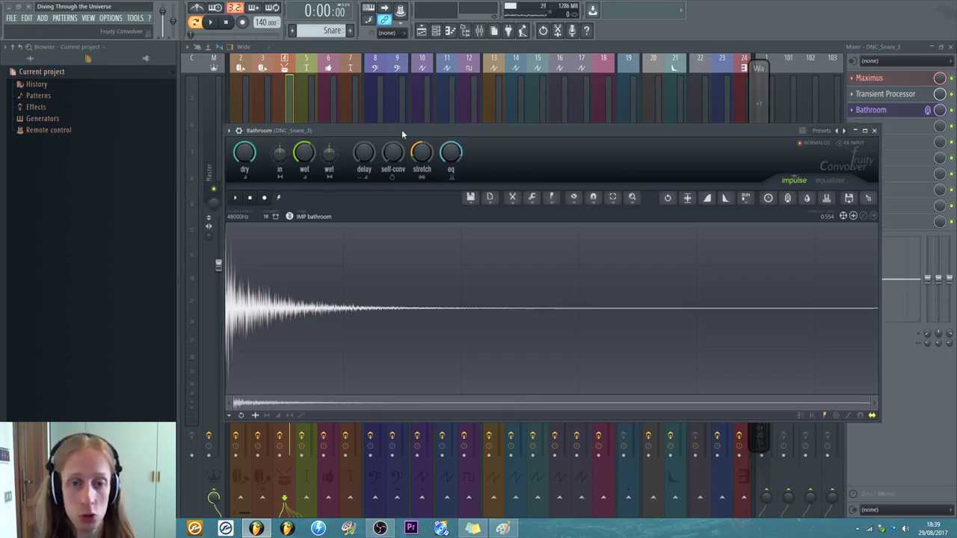
- Raise and lower the convolver's self-convolution amount repeatedly while auditioning snare notes
{"action": "scroll", "coordinate": [396, 168], "scroll_direction": "up", "scroll_amount": 5}
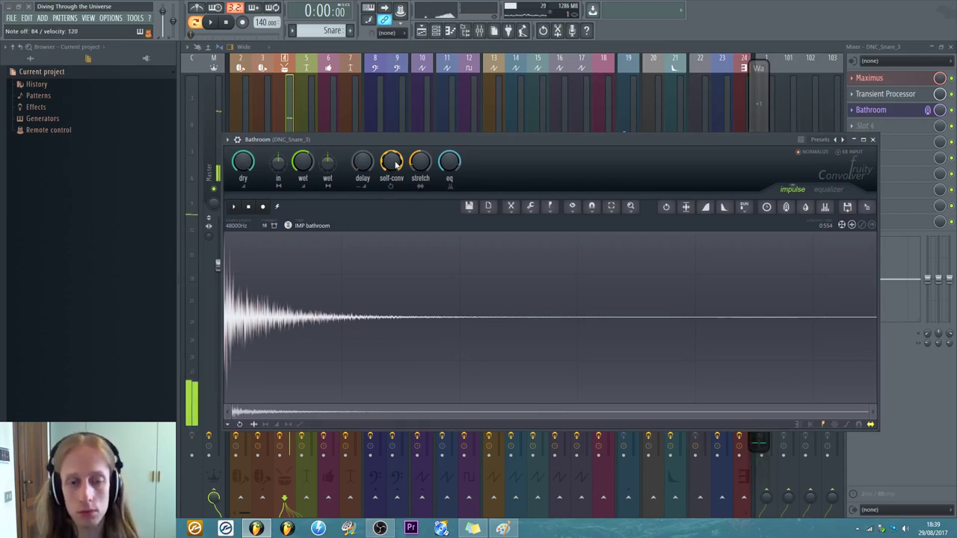
{"action": "scroll", "coordinate": [396, 165], "scroll_direction": "down", "scroll_amount": 5}
{"action": "scroll", "coordinate": [396, 165], "scroll_direction": "up", "scroll_amount": 5}
{"action": "scroll", "coordinate": [396, 165], "scroll_direction": "down", "scroll_amount": 5}
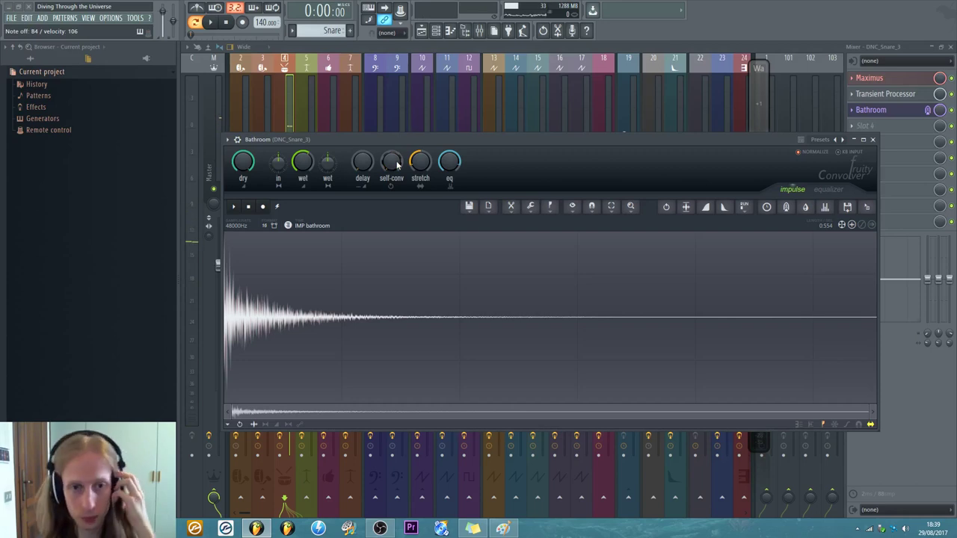
- Show the convolver's equalizer curve and turn the dry level fully down to audition only the wet signal
{"action": "left_click_drag", "start_coordinate": [419, 138], "coordinate": [423, 95]}
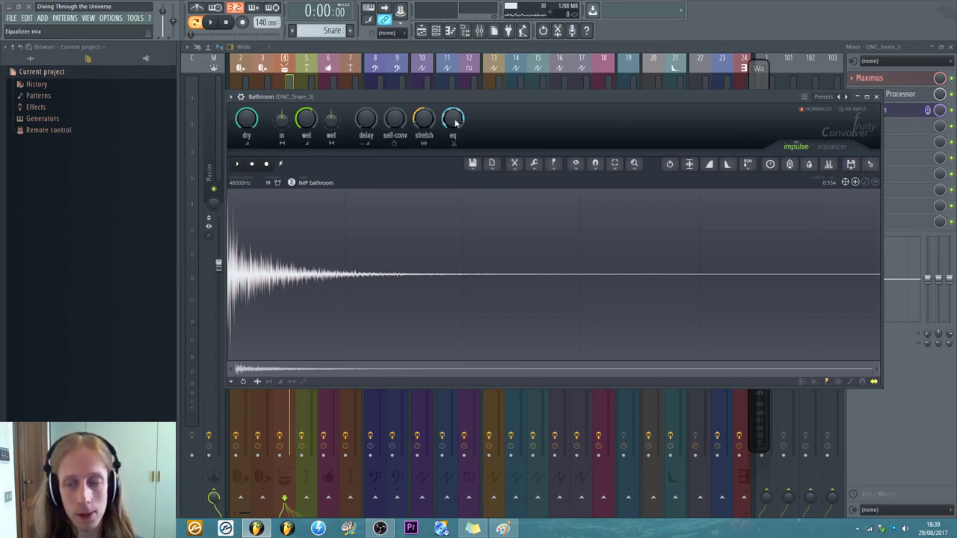
{"action": "left_click", "coordinate": [832, 147]}
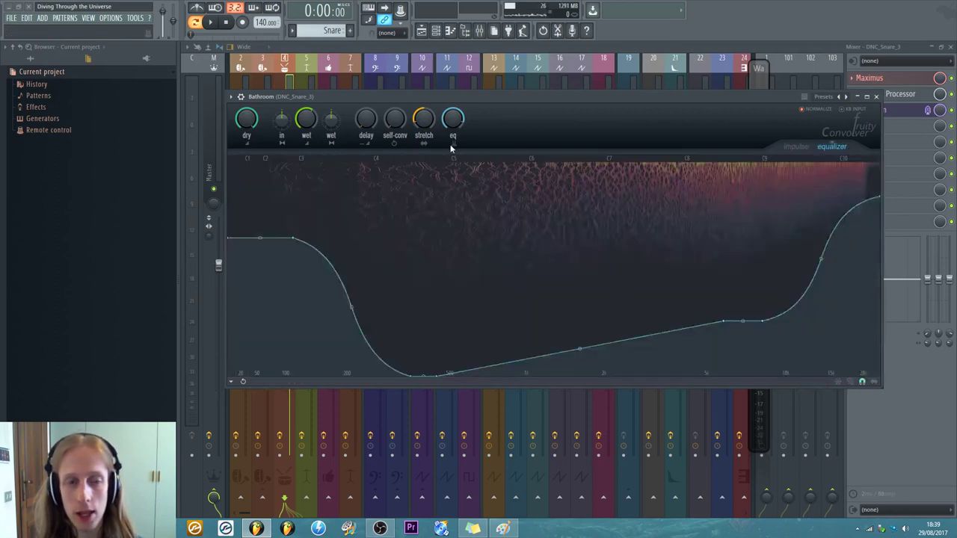
{"action": "left_click_drag", "start_coordinate": [235, 119], "coordinate": [235, 172]}
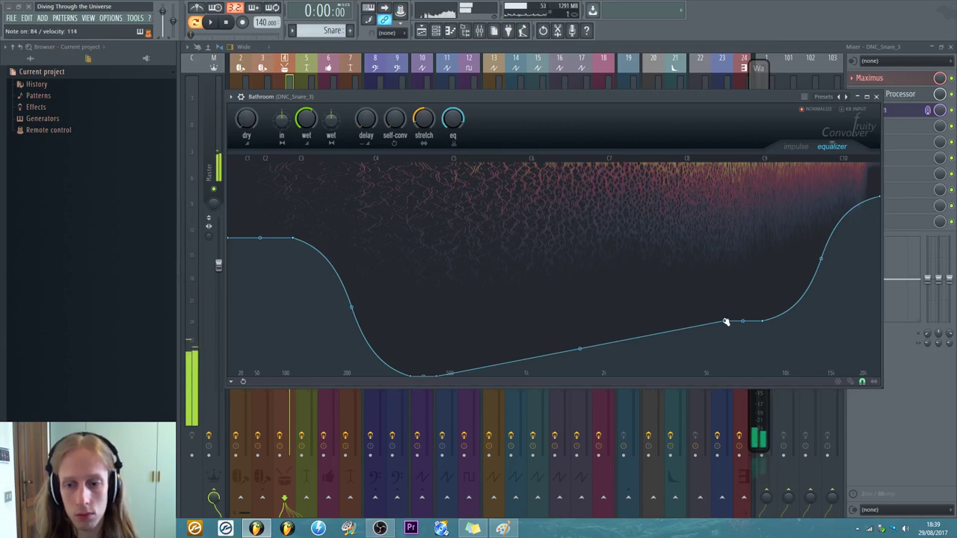
- Shift the equalizer curve's point at the upper end of the rising slope to about 4 kHz
{"action": "left_click_drag", "start_coordinate": [725, 323], "coordinate": [683, 322]}
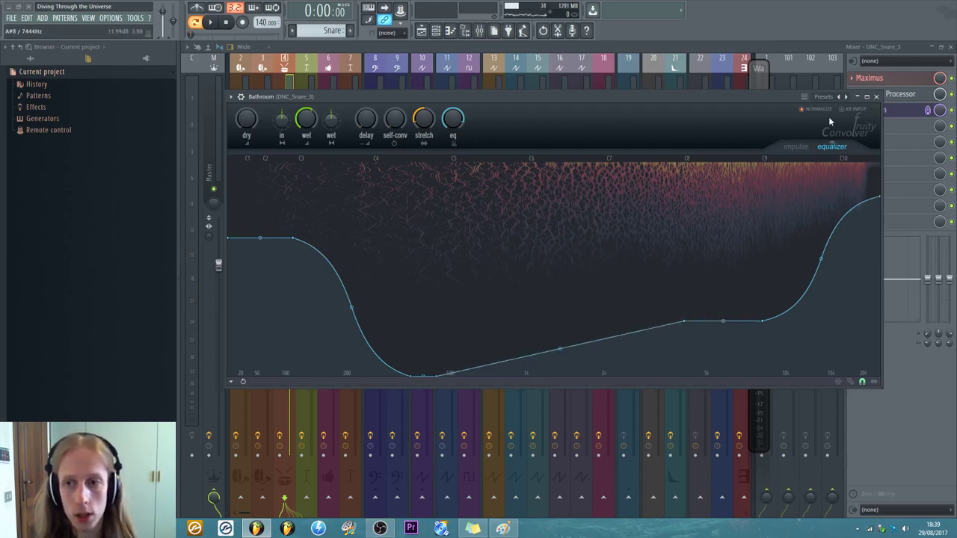
{"action": "left_click_drag", "start_coordinate": [652, 94], "coordinate": [650, 77]}
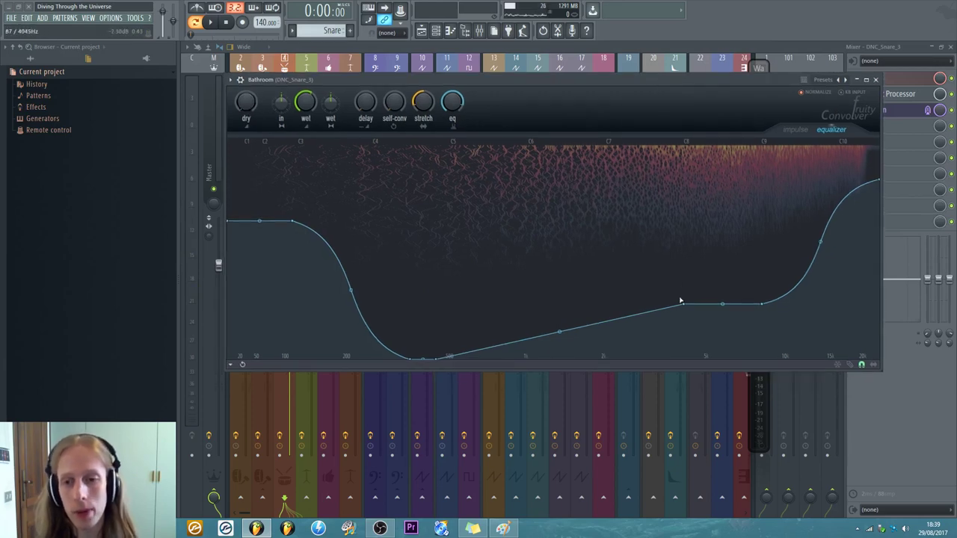
{"action": "left_click_drag", "start_coordinate": [681, 301], "coordinate": [680, 306]}
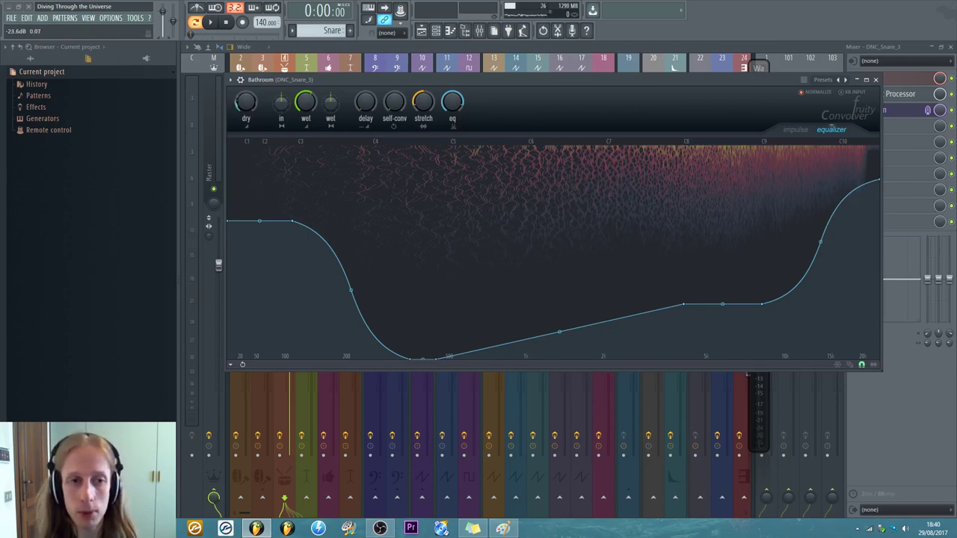
- Raise the convolver's dry level back to 0.0 dB
{"action": "mouse_move", "coordinate": [246, 102]}
{"action": "left_mouse_down"}
{"action": "mouse_move", "coordinate": [246, 125]}
{"action": "mouse_move", "coordinate": [240, 110]}
{"action": "left_mouse_up"}
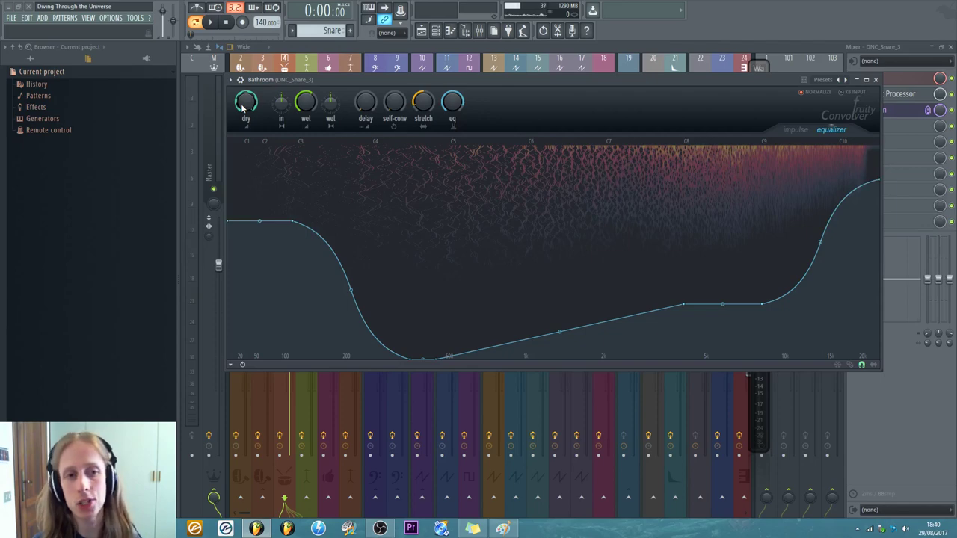
{"action": "mouse_move", "coordinate": [241, 109]}
{"action": "left_mouse_down"}
{"action": "mouse_move", "coordinate": [242, 149]}
{"action": "mouse_move", "coordinate": [241, 108]}
{"action": "left_mouse_up"}
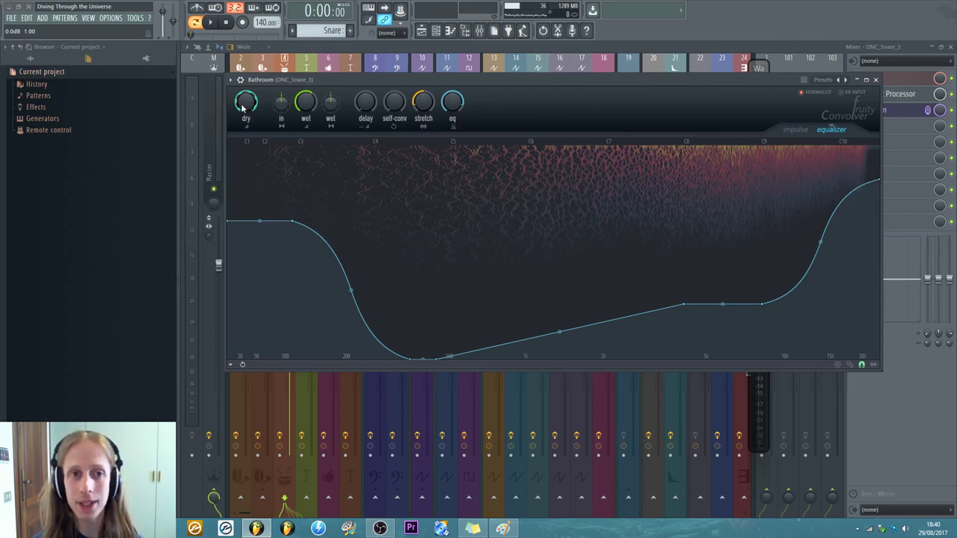
- Nudge the convolver's dry level down to -0.1 dB and return it to 0.0 dB
{"action": "scroll", "coordinate": [242, 107], "scroll_direction": "down", "scroll_amount": 1}
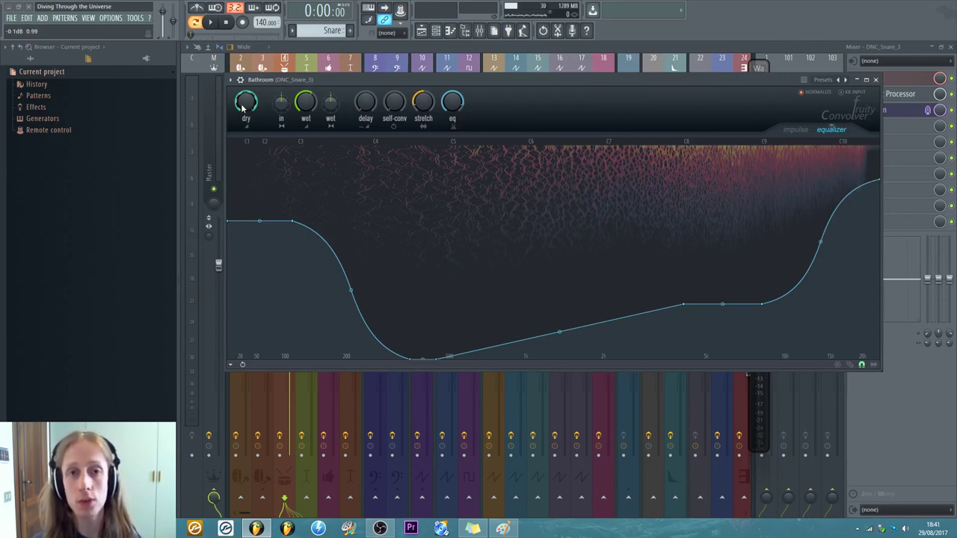
{"action": "mouse_move", "coordinate": [242, 107]}
{"action": "left_mouse_down"}
{"action": "mouse_move", "coordinate": [243, 157]}
{"action": "mouse_move", "coordinate": [242, 107]}
{"action": "left_mouse_up"}
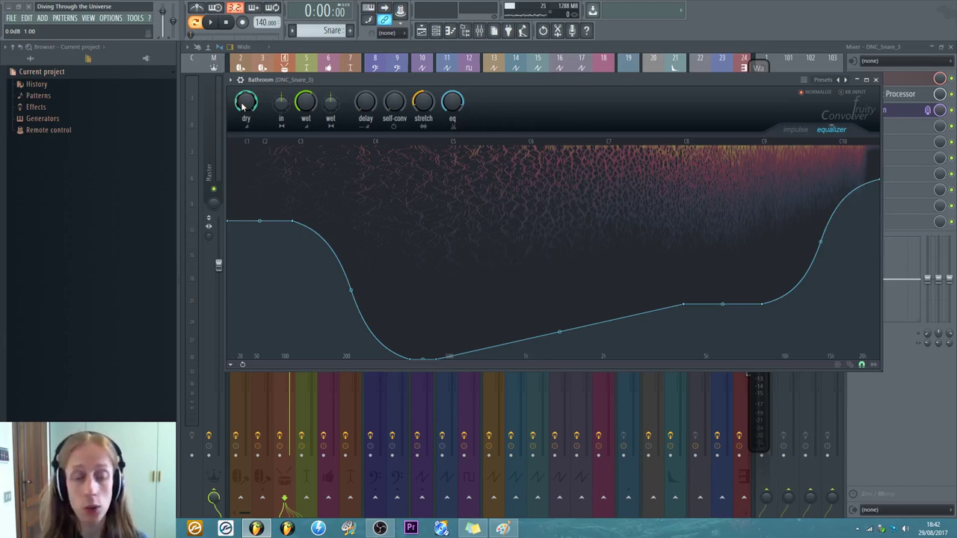
{"action": "left_click_drag", "start_coordinate": [243, 106], "coordinate": [243, 104]}
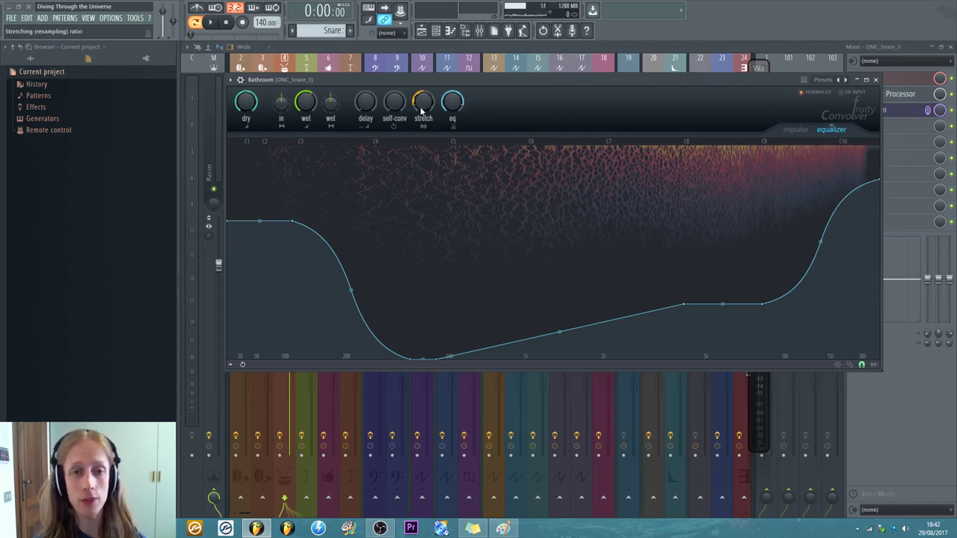
- Show the convolver's impulse waveform and vary the stretch ratio above 100%, including 182% and 124%, while auditioning the snare
{"action": "left_click_drag", "start_coordinate": [423, 86], "coordinate": [437, 107]}
{"action": "left_click", "coordinate": [806, 154]}
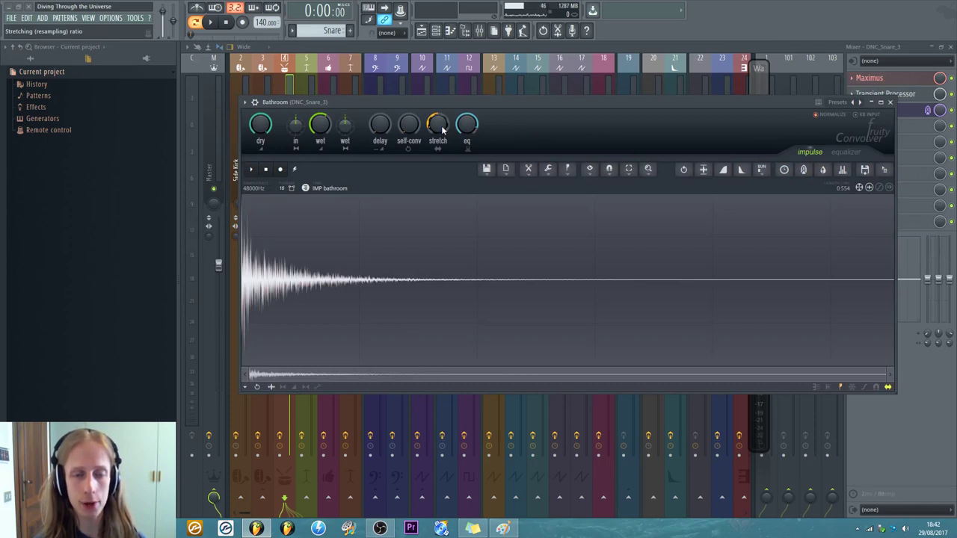
{"action": "scroll", "coordinate": [443, 129], "scroll_direction": "up", "scroll_amount": 2}
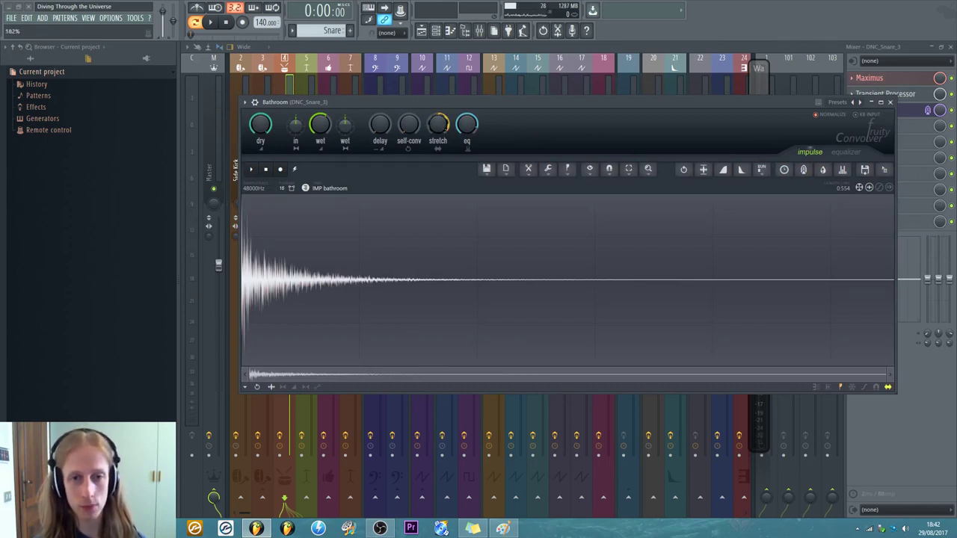
{"action": "scroll", "coordinate": [441, 130], "scroll_direction": "down", "scroll_amount": 5}
{"action": "scroll", "coordinate": [438, 131], "scroll_direction": "up", "scroll_amount": 2}
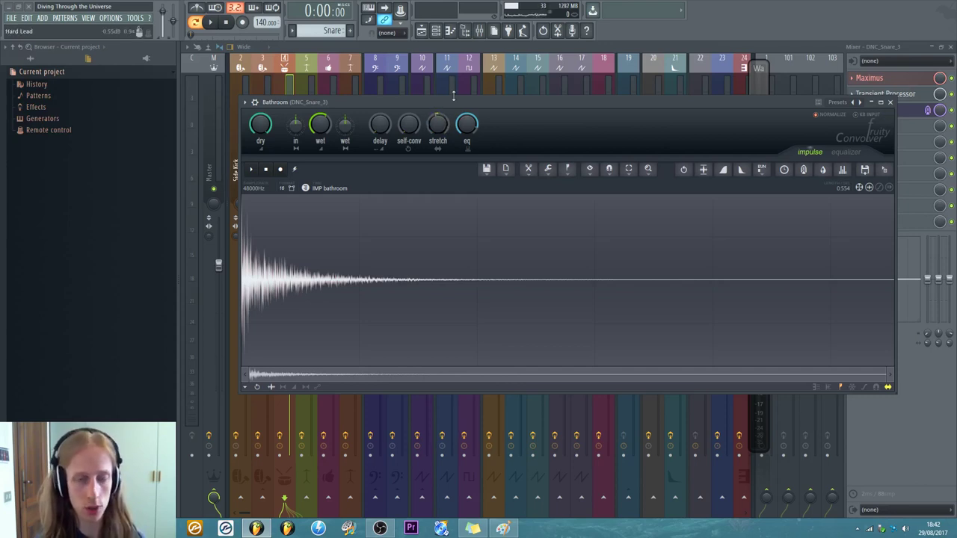
{"action": "scroll", "coordinate": [438, 129], "scroll_direction": "up", "scroll_amount": 1}
{"action": "scroll", "coordinate": [440, 128], "scroll_direction": "up", "scroll_amount": 3}
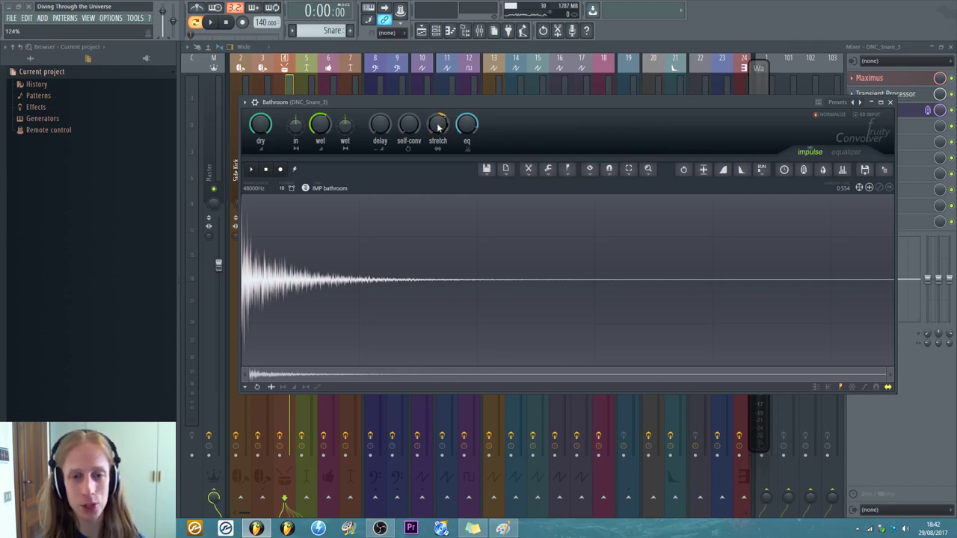
- Sweep the stretch ratio repeatedly above and below 100%, finishing well below 100%
{"action": "scroll", "coordinate": [439, 127], "scroll_direction": "up", "scroll_amount": 2}
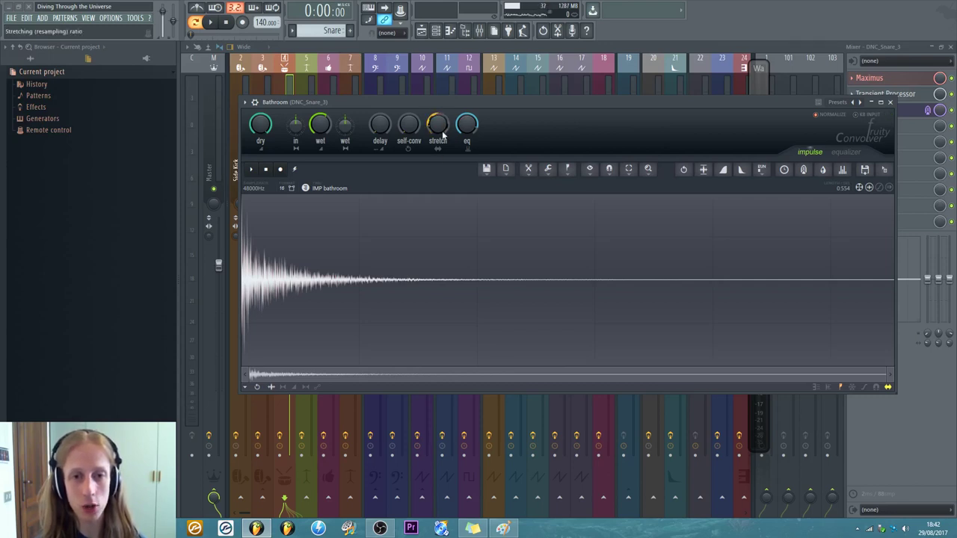
{"action": "scroll", "coordinate": [439, 128], "scroll_direction": "down", "scroll_amount": 4}
{"action": "scroll", "coordinate": [439, 128], "scroll_direction": "up", "scroll_amount": 2}
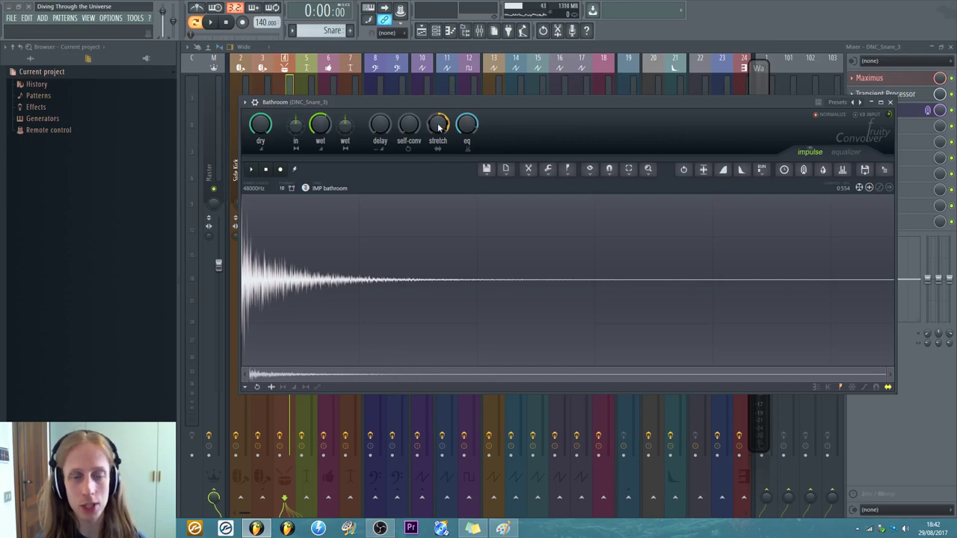
{"action": "scroll", "coordinate": [439, 129], "scroll_direction": "down", "scroll_amount": 2}
{"action": "scroll", "coordinate": [440, 128], "scroll_direction": "up", "scroll_amount": 3}
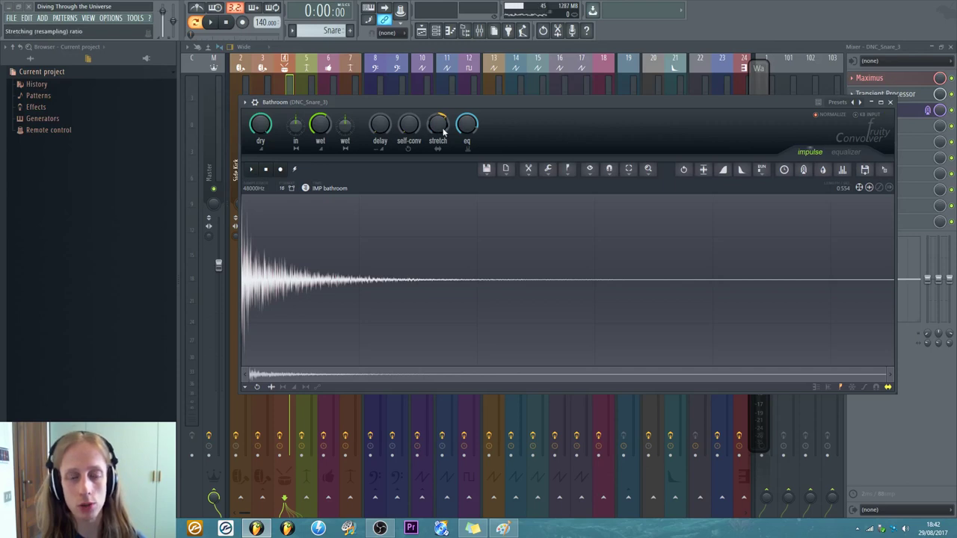
{"action": "scroll", "coordinate": [444, 132], "scroll_direction": "down", "scroll_amount": 3}
{"action": "scroll", "coordinate": [439, 139], "scroll_direction": "down", "scroll_amount": 2}
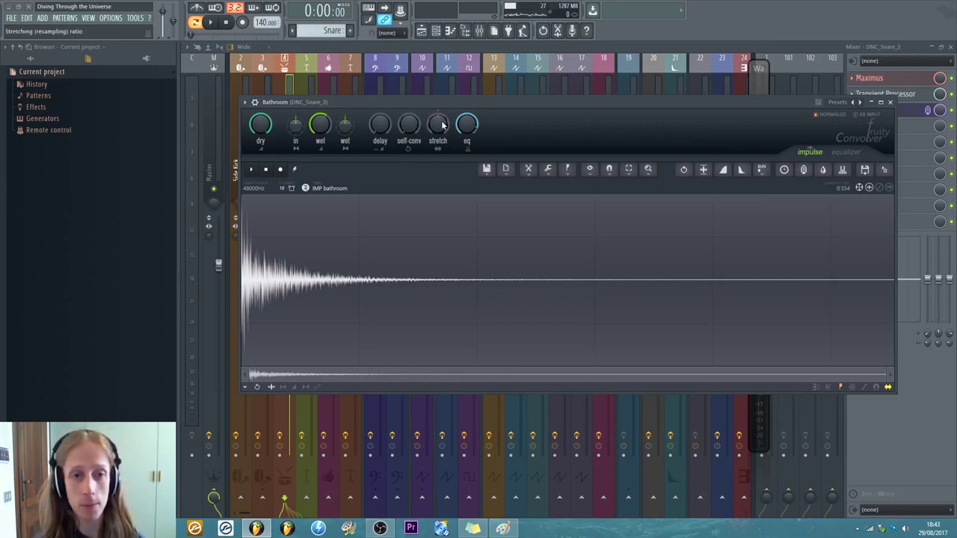
{"action": "scroll", "coordinate": [441, 125], "scroll_direction": "up", "scroll_amount": 5}
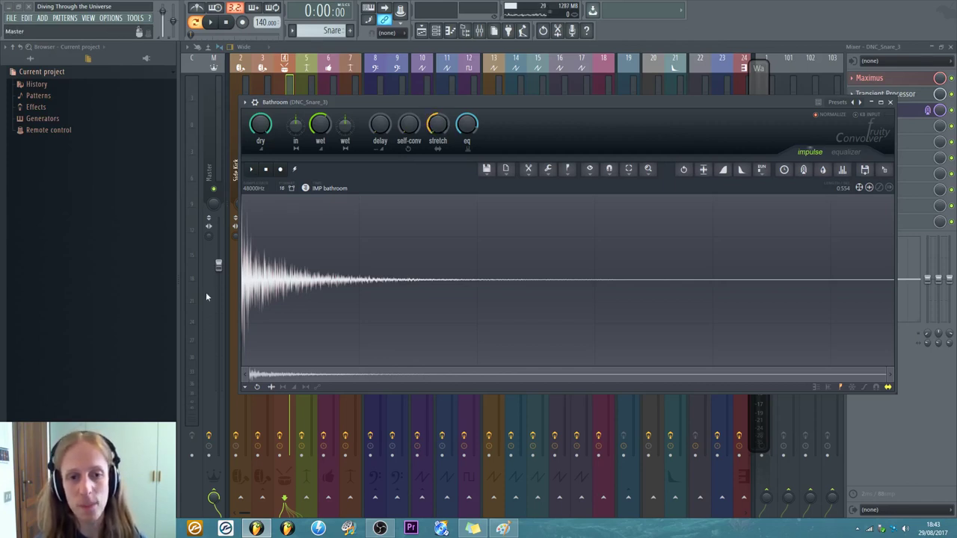
- Select the impulse from its start to 0:463, play it, and extend the selection over its full length
{"action": "left_click_drag", "start_coordinate": [788, 273], "coordinate": [306, 225]}
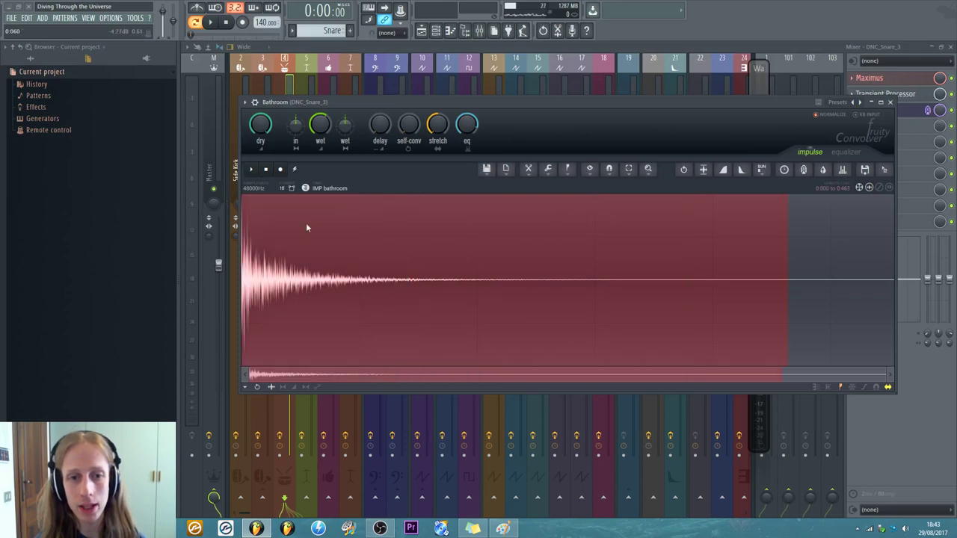
{"action": "left_click", "coordinate": [253, 169]}
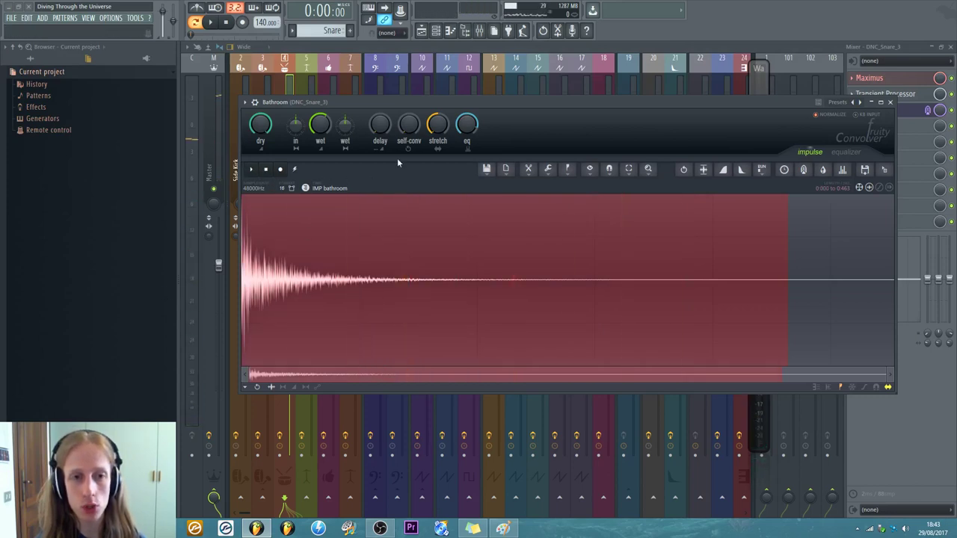
{"action": "left_click", "coordinate": [253, 169]}
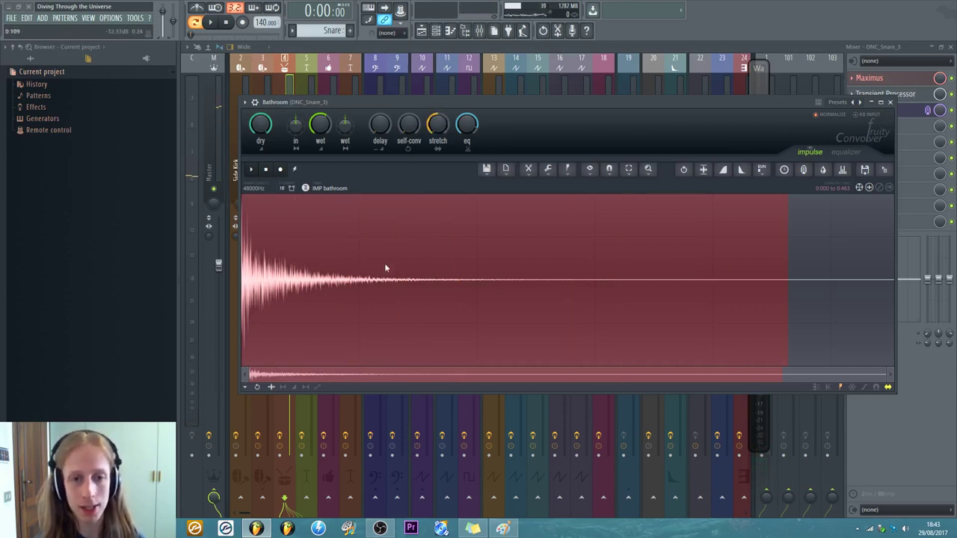
{"action": "left_click_drag", "start_coordinate": [478, 284], "coordinate": [889, 284]}
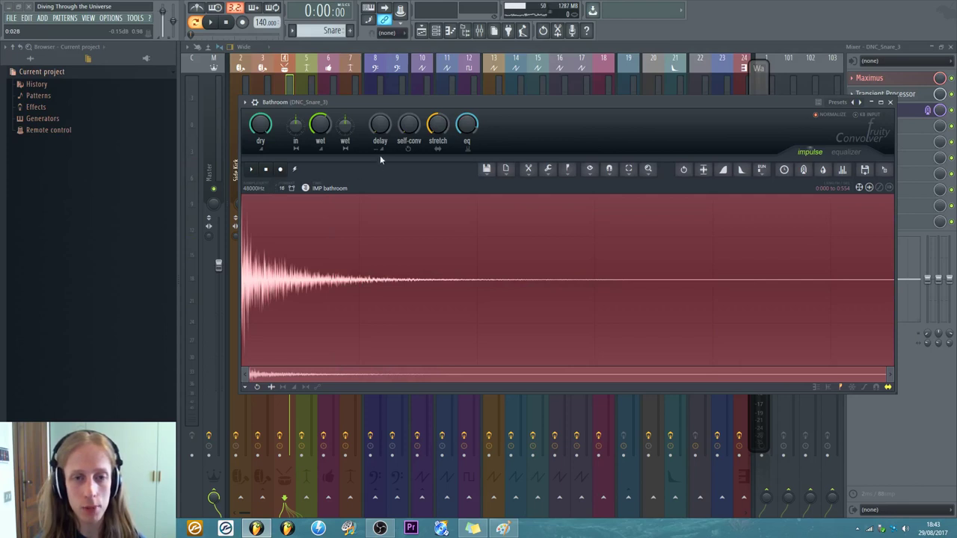
{"action": "left_click_drag", "start_coordinate": [371, 106], "coordinate": [372, 118]}
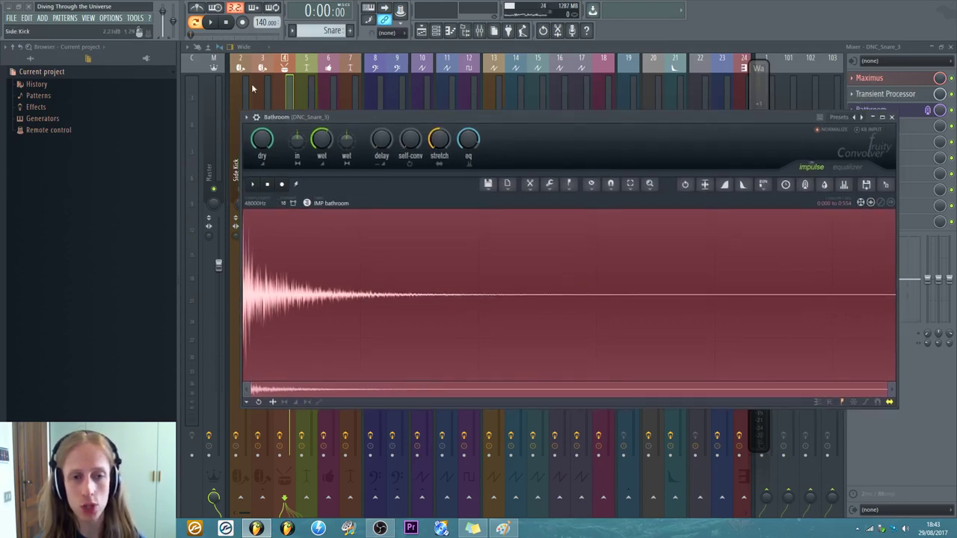
{"action": "left_click_drag", "start_coordinate": [445, 117], "coordinate": [451, 101]}
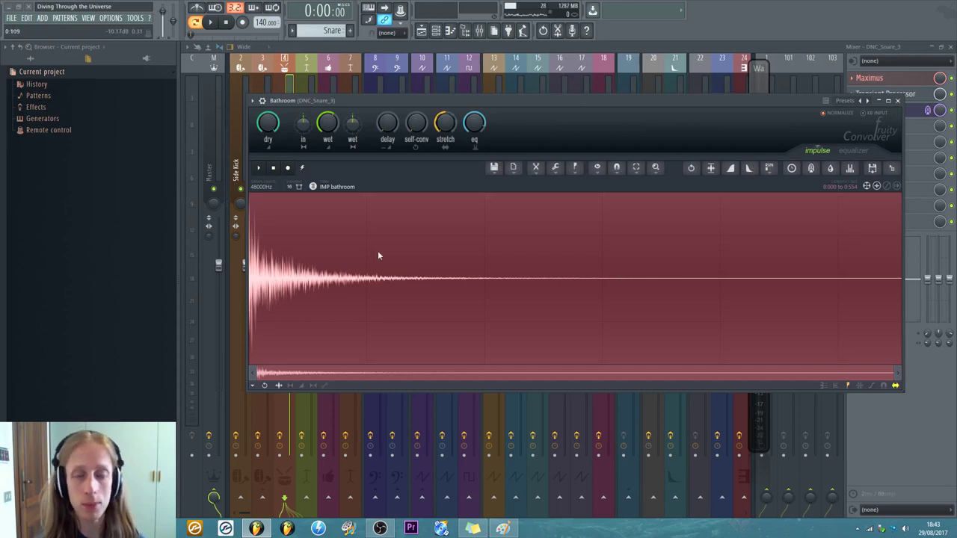
- Turn the dry level fully down and audition the wet snare at 100% and 50% stretch, finishing with the stretch raised above 100%
{"action": "left_click_drag", "start_coordinate": [445, 122], "coordinate": [446, 122]}
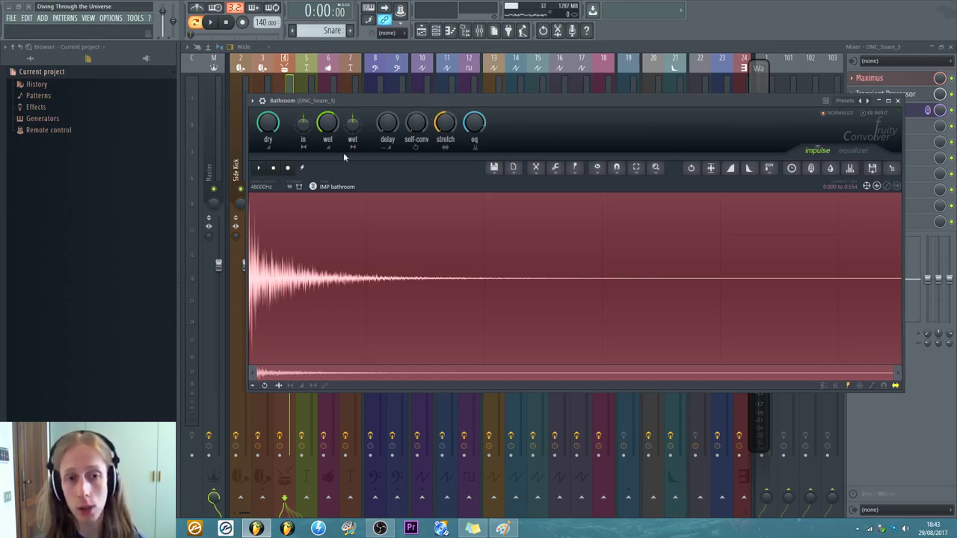
{"action": "left_click_drag", "start_coordinate": [267, 122], "coordinate": [268, 149]}
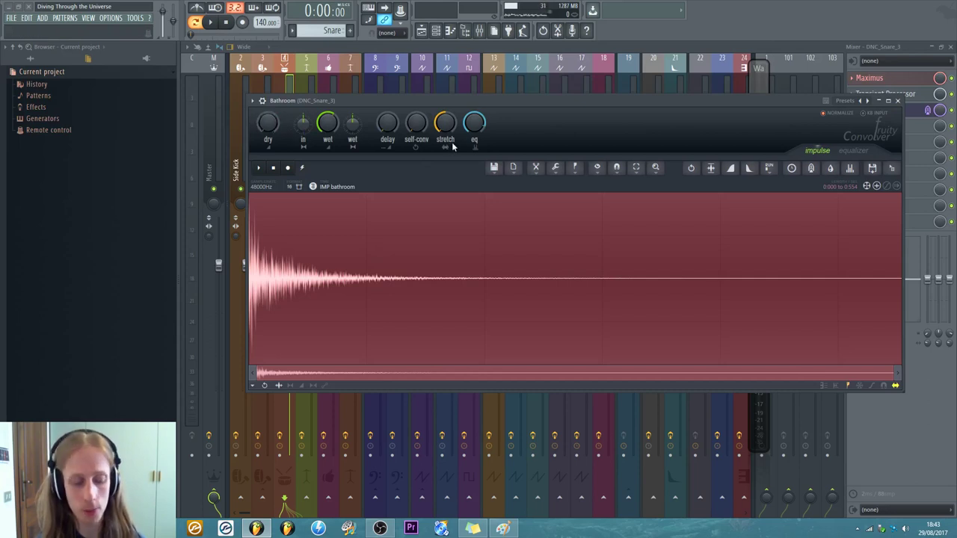
{"action": "left_click_drag", "start_coordinate": [451, 128], "coordinate": [450, 127]}
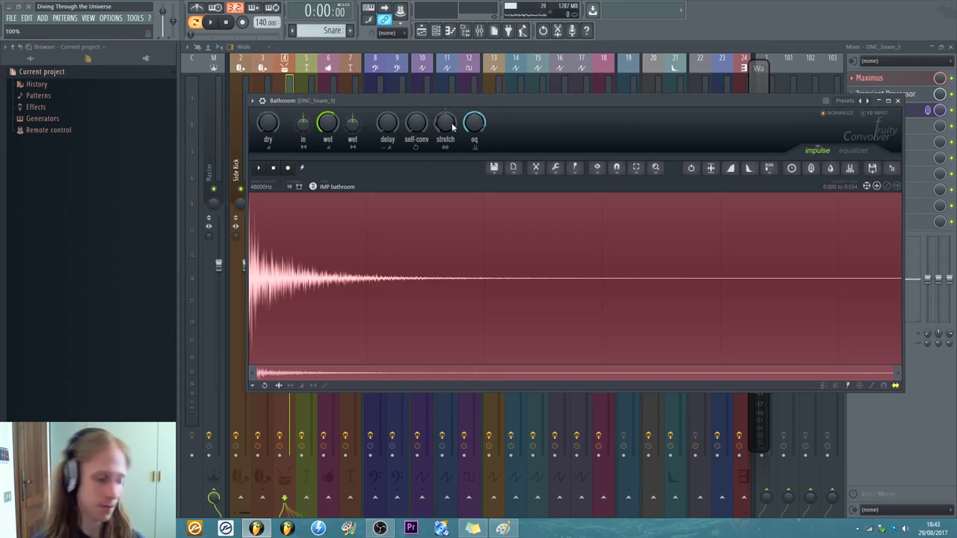
{"action": "key", "text": "z"}
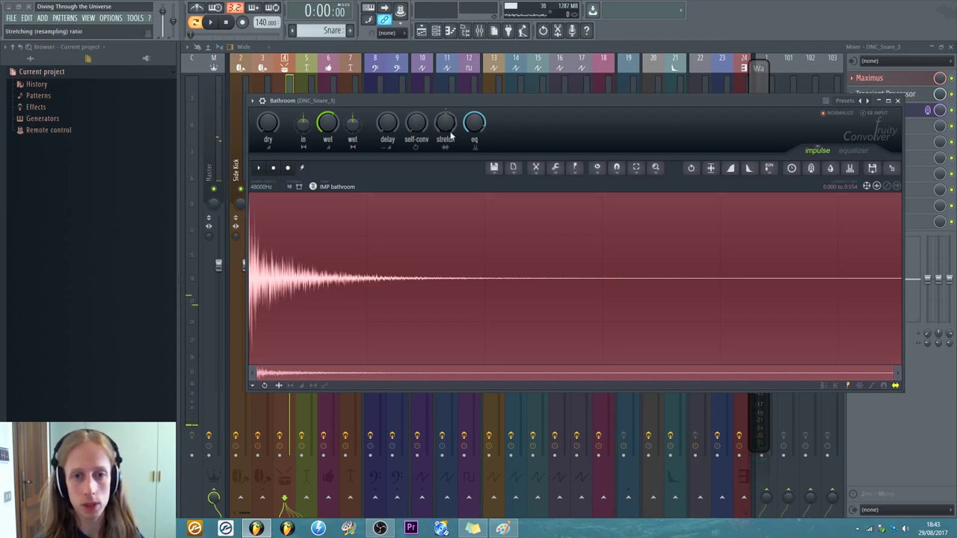
{"action": "left_click_drag", "start_coordinate": [451, 130], "coordinate": [450, 127]}
{"action": "key", "text": "z"}
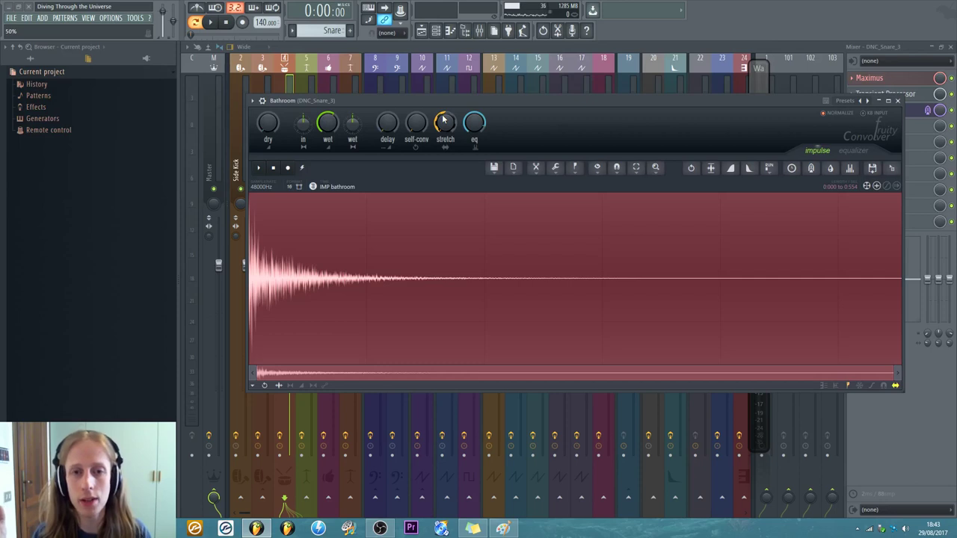
{"action": "left_click_drag", "start_coordinate": [443, 120], "coordinate": [443, 97]}
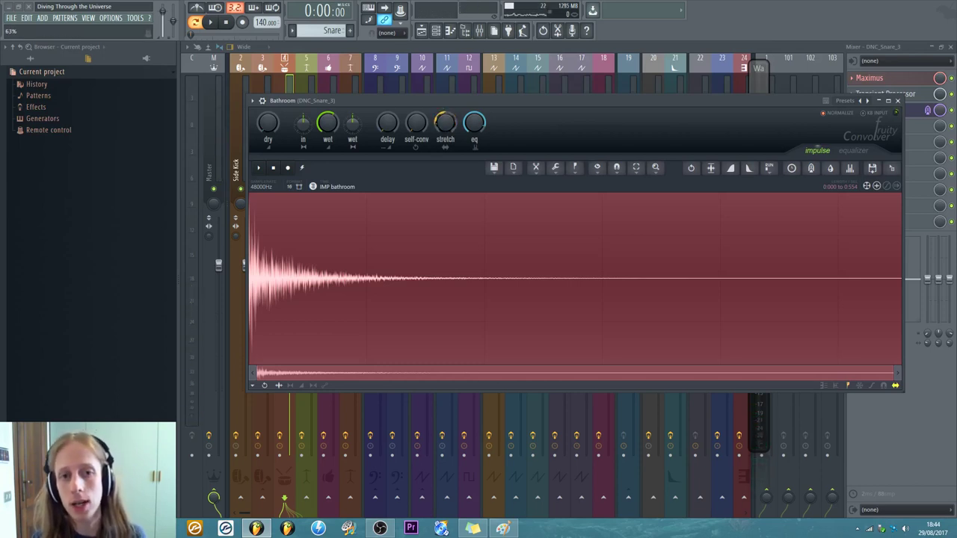
- Select the impulse's opening part up to 0:264 and its tail from 0:236 in turn, and clear the selection
{"action": "left_click_drag", "start_coordinate": [251, 234], "coordinate": [208, 268]}
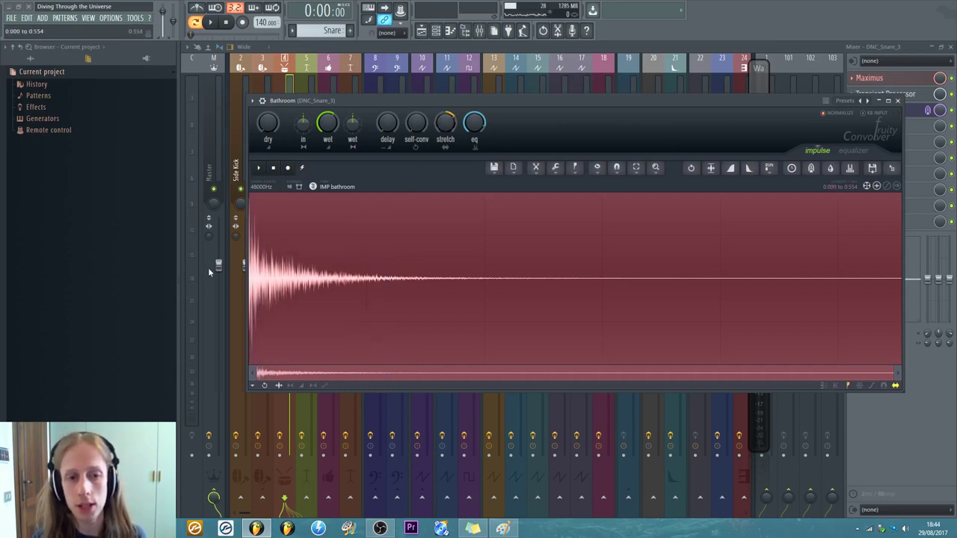
{"action": "left_click_drag", "start_coordinate": [754, 279], "coordinate": [541, 299]}
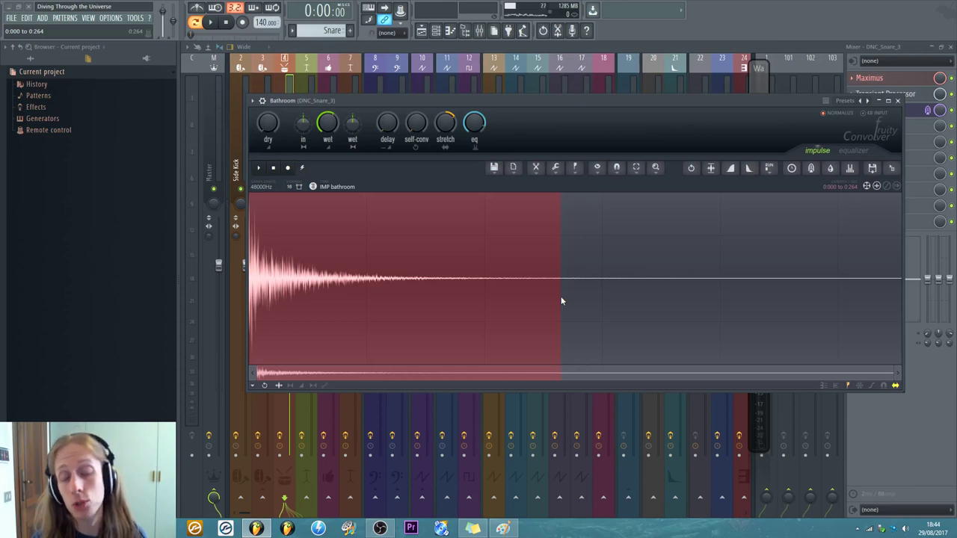
{"action": "left_click_drag", "start_coordinate": [562, 300], "coordinate": [901, 293]}
{"action": "left_click_drag", "start_coordinate": [252, 279], "coordinate": [528, 282]}
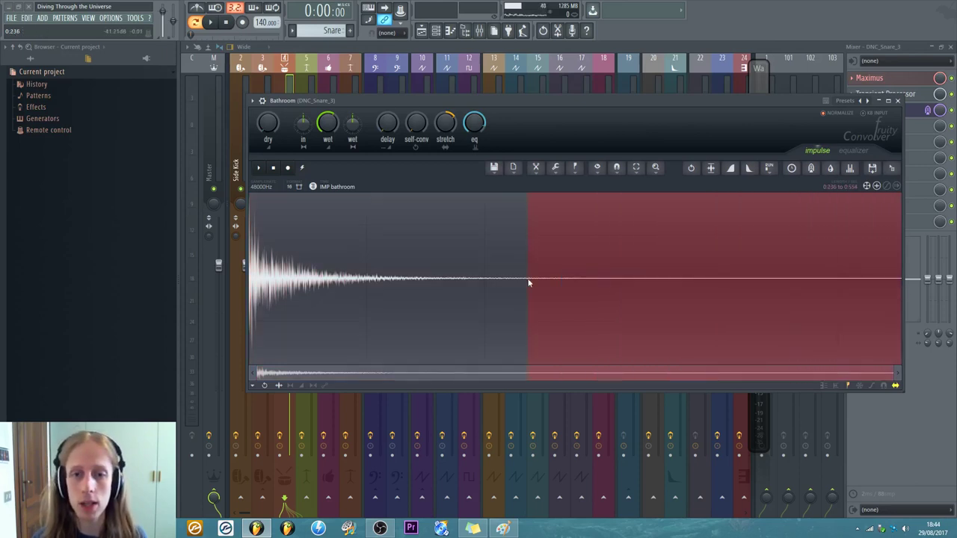
{"action": "left_click", "coordinate": [528, 282]}
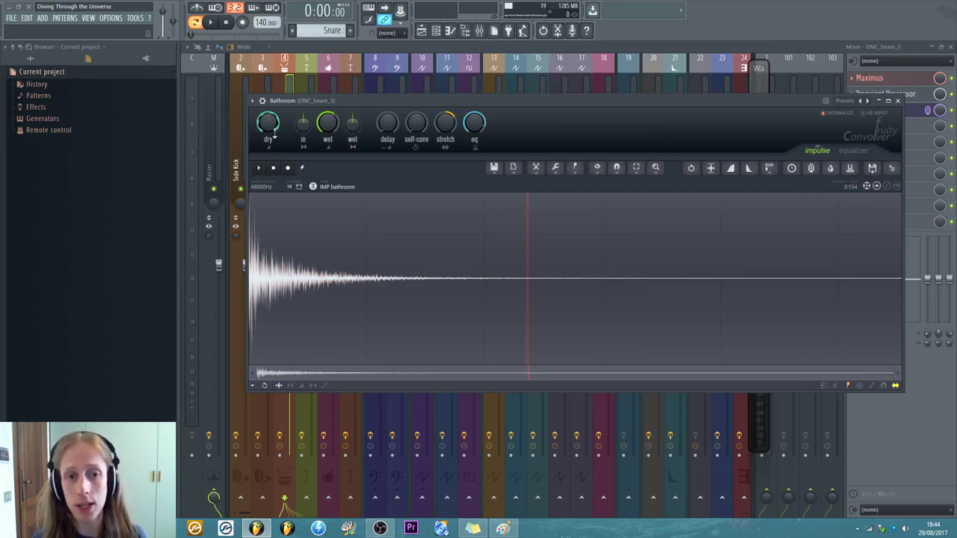
- Turn the dry level fully down and back up, and raise the wet level slightly
{"action": "left_click_drag", "start_coordinate": [269, 122], "coordinate": [274, 127]}
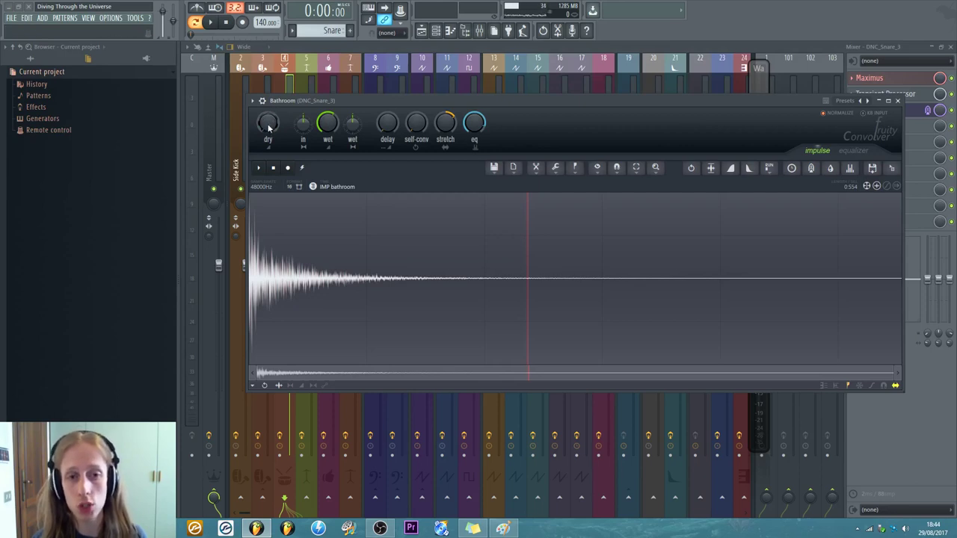
{"action": "left_click_drag", "start_coordinate": [269, 128], "coordinate": [267, 117]}
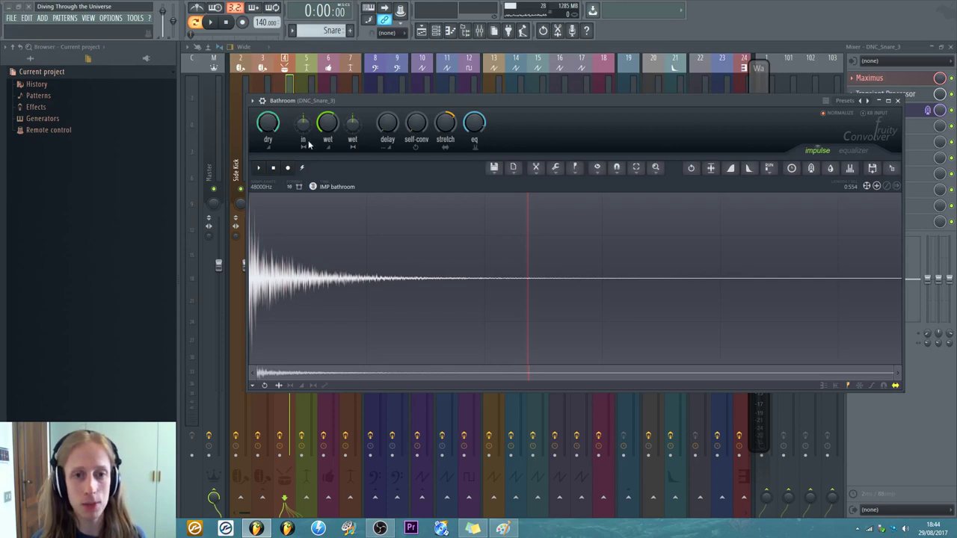
{"action": "left_click_drag", "start_coordinate": [335, 135], "coordinate": [330, 134]}
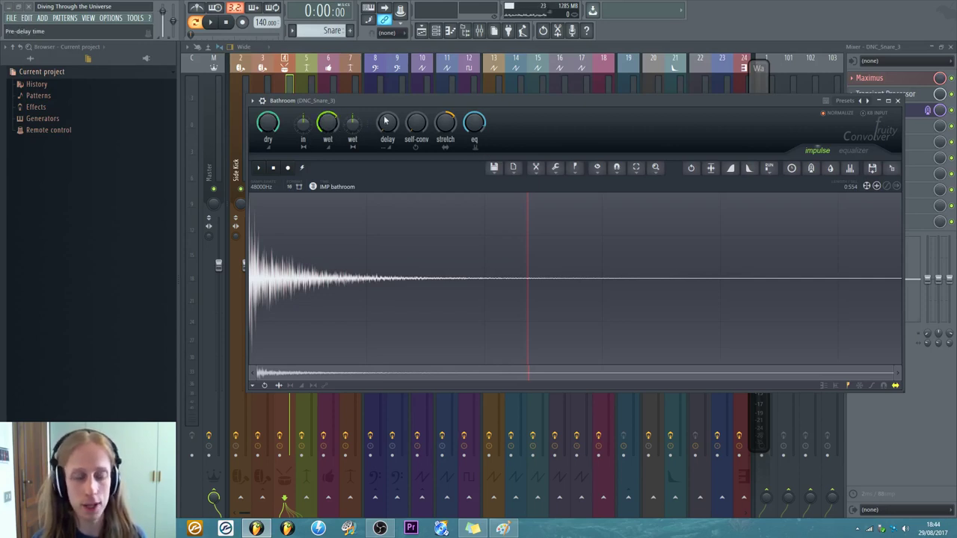
- Audition the snare with the stretch ratio at 50%, 148% and 195%, and lower it to slightly below 100%
{"action": "mouse_move", "coordinate": [447, 126]}
{"action": "left_mouse_down"}
{"action": "mouse_move", "coordinate": [444, 137]}
{"action": "mouse_move", "coordinate": [442, 124]}
{"action": "left_mouse_up"}
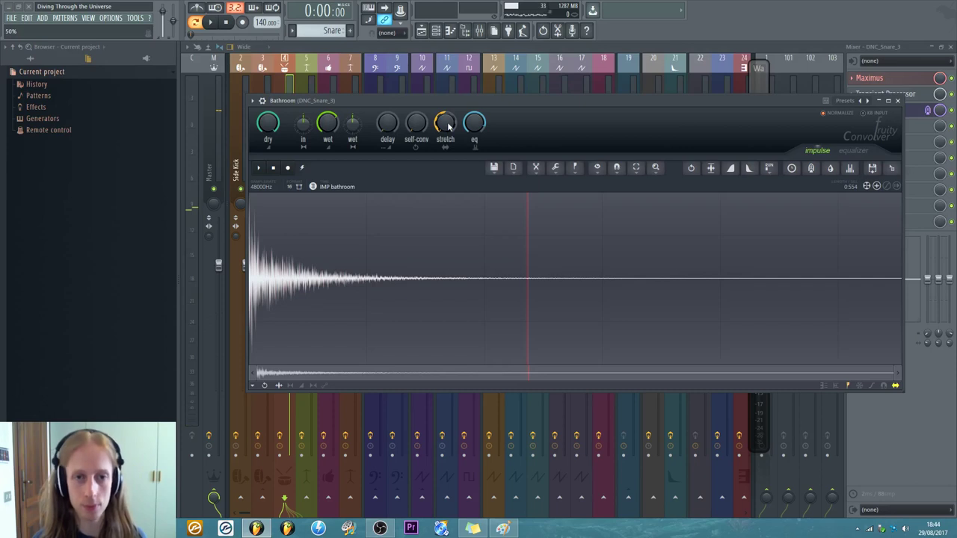
{"action": "scroll", "coordinate": [448, 127], "scroll_direction": "up", "scroll_amount": 5}
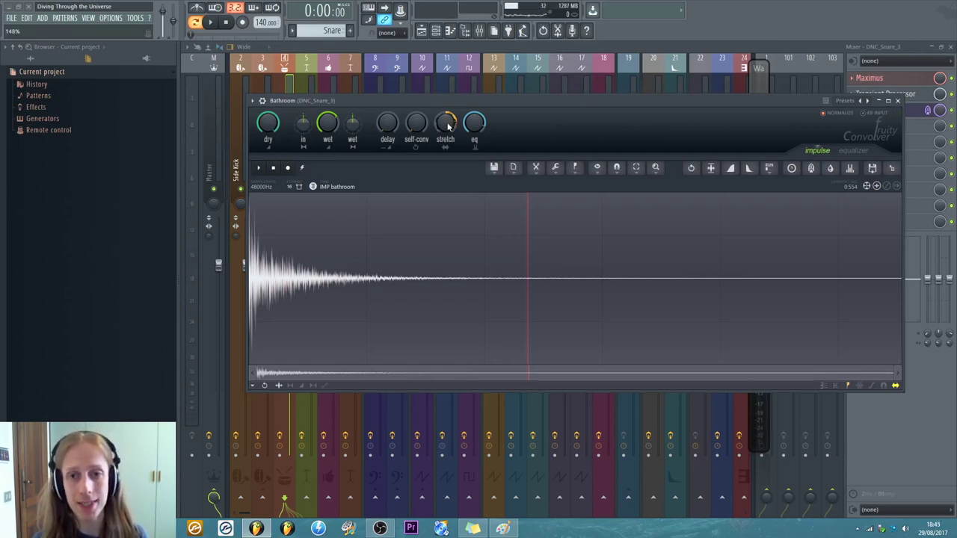
{"action": "scroll", "coordinate": [448, 126], "scroll_direction": "up", "scroll_amount": 5}
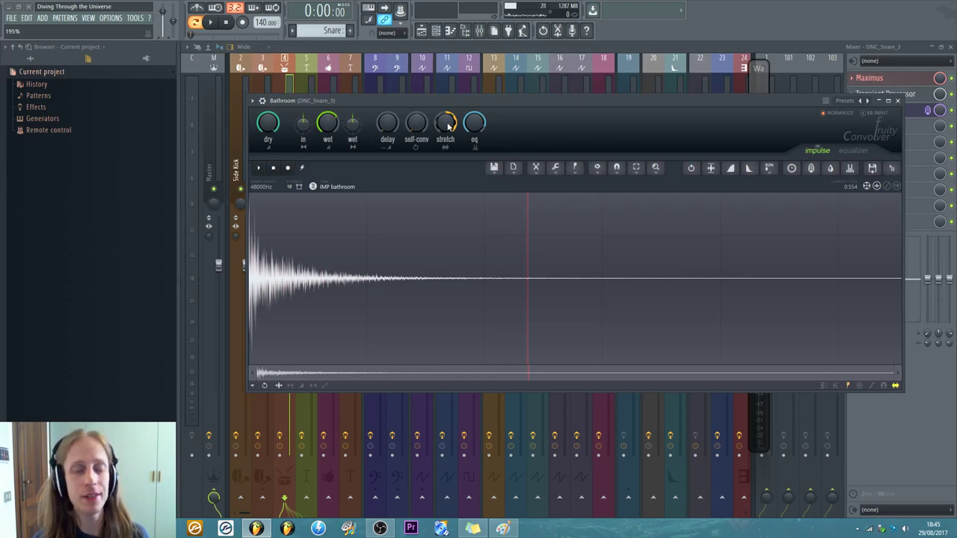
{"action": "left_click_drag", "start_coordinate": [447, 126], "coordinate": [447, 153]}
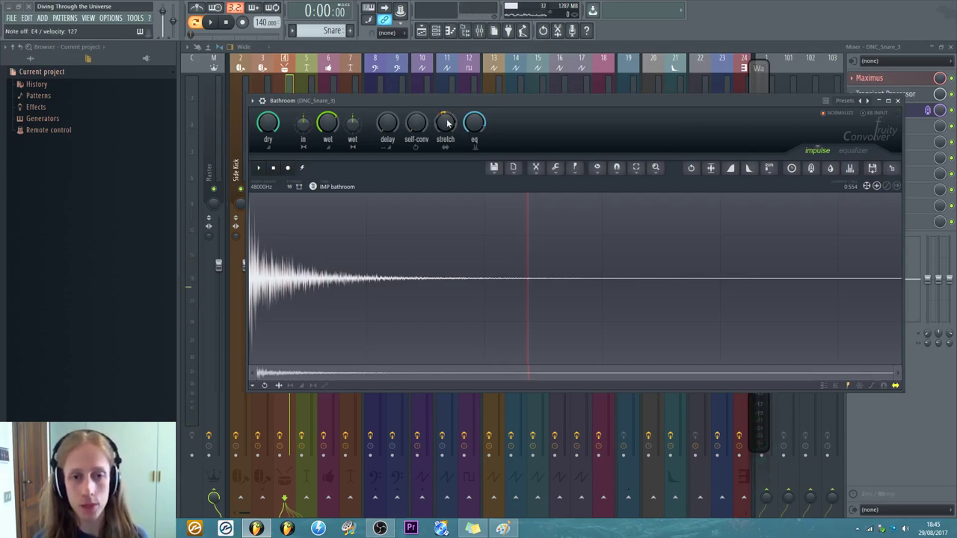
- Close the snare's Bathroom reverb and look over the channel rack before returning to the mixer
{"action": "left_click_drag", "start_coordinate": [478, 103], "coordinate": [435, 113]}
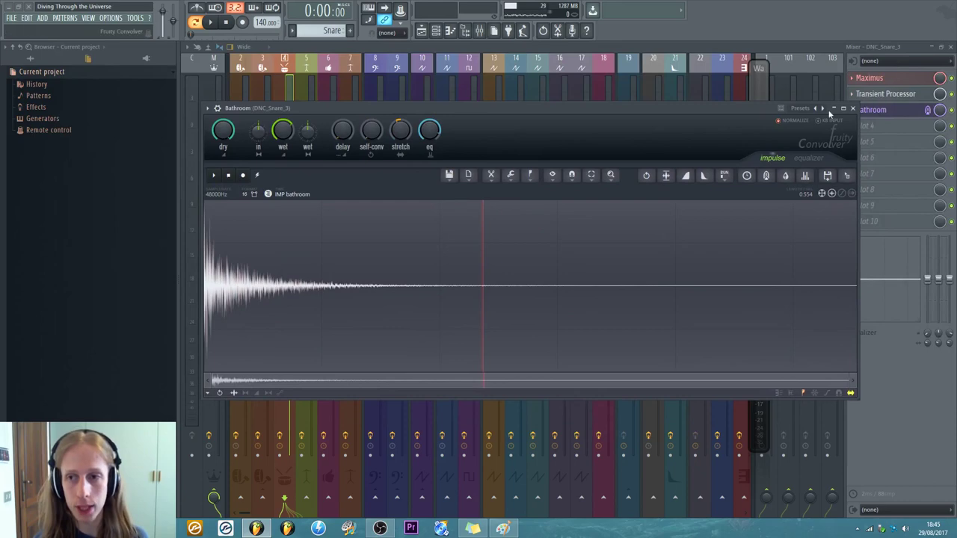
{"action": "left_click", "coordinate": [853, 108]}
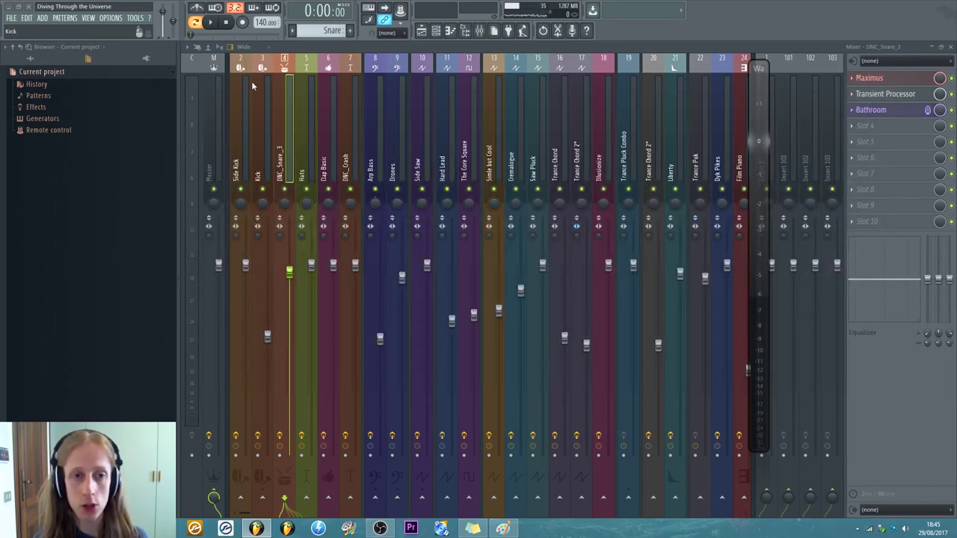
{"action": "left_click", "coordinate": [422, 30]}
{"action": "left_click", "coordinate": [422, 30]}
{"action": "left_click", "coordinate": [435, 30]}
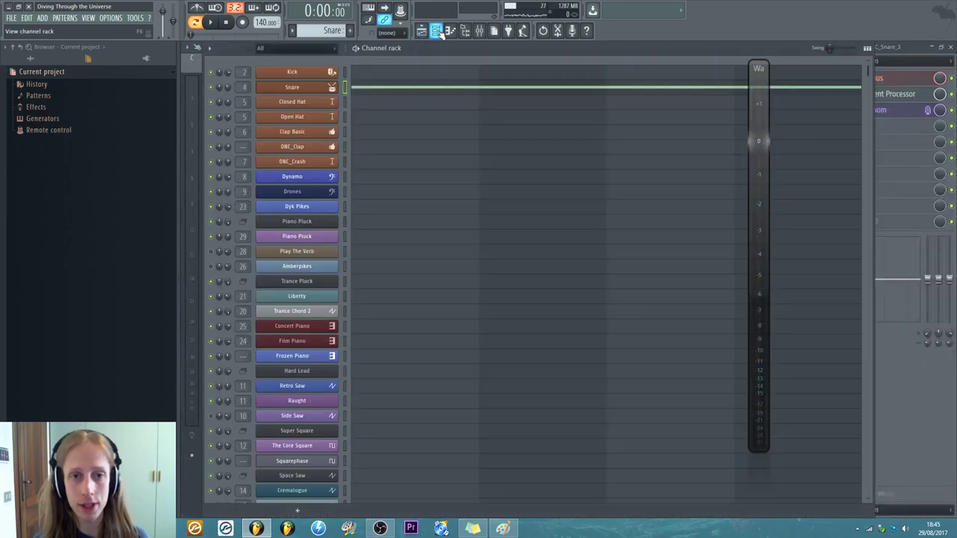
{"action": "left_click", "coordinate": [480, 30]}
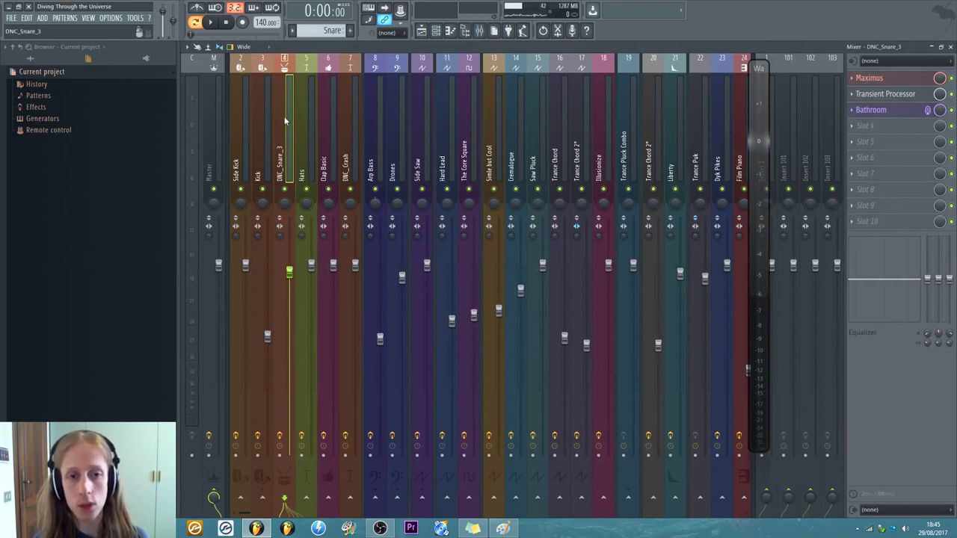
- Compare the effect chains on the Clap Basic, DNC_Snare_3, Kick, Arp Bass, DNC_Crash, Hats and Drones mixer tracks
{"action": "left_click", "coordinate": [325, 115]}
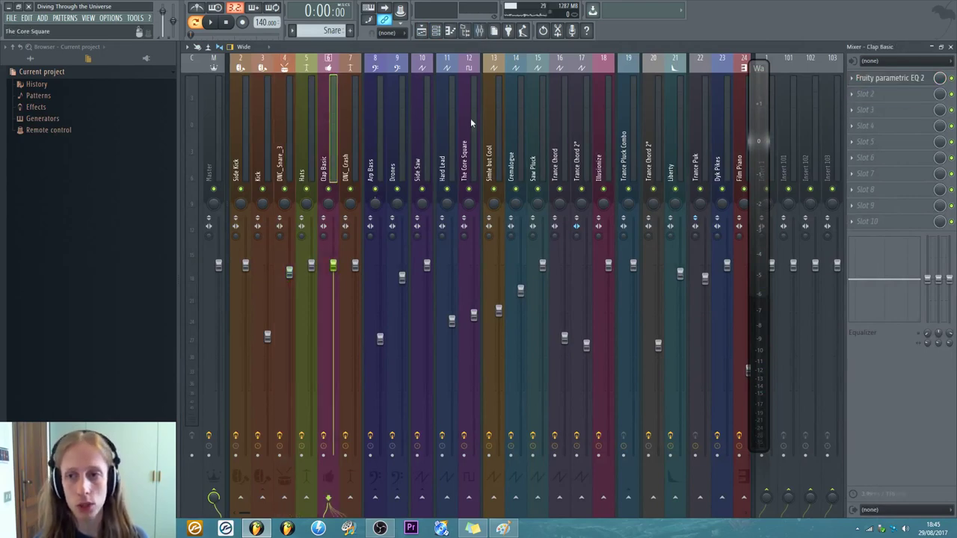
{"action": "left_click", "coordinate": [277, 112]}
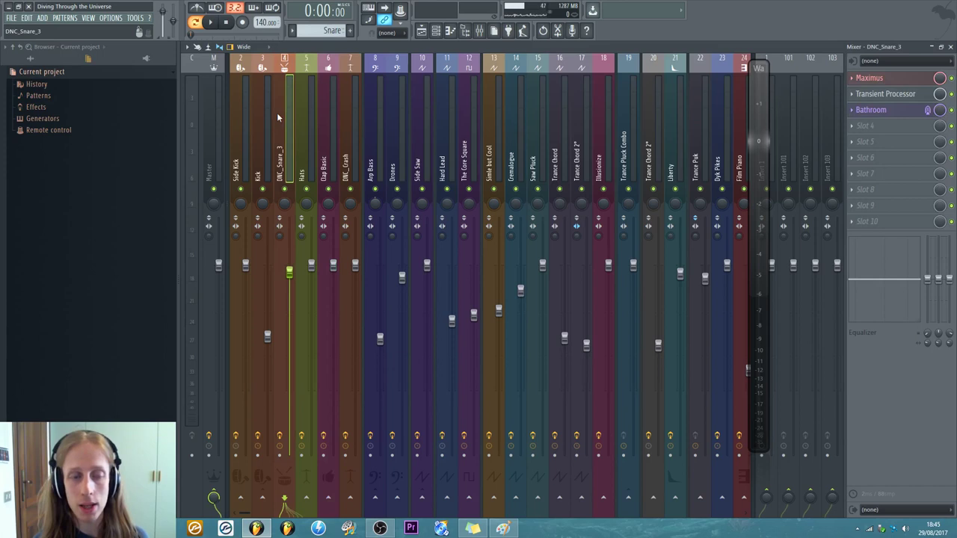
{"action": "left_click", "coordinate": [268, 117]}
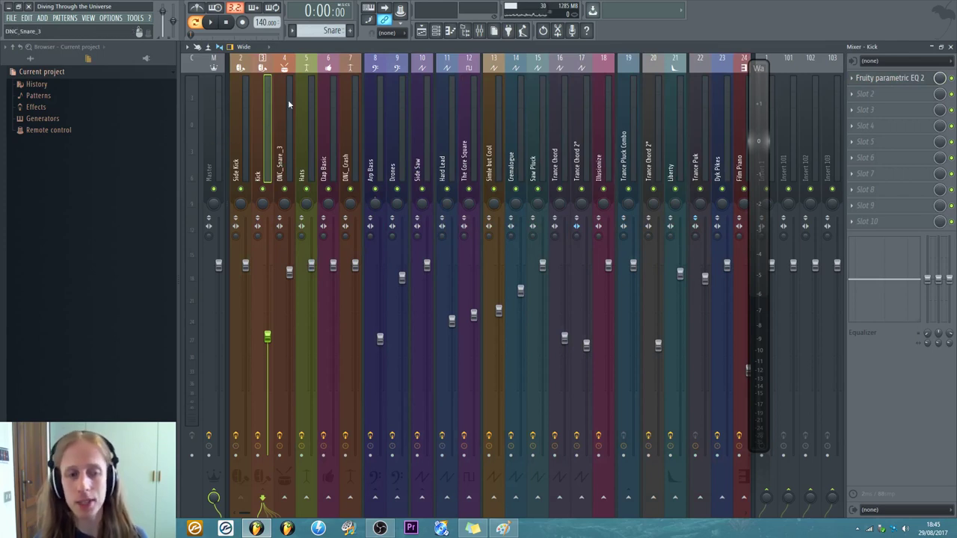
{"action": "left_click", "coordinate": [282, 132]}
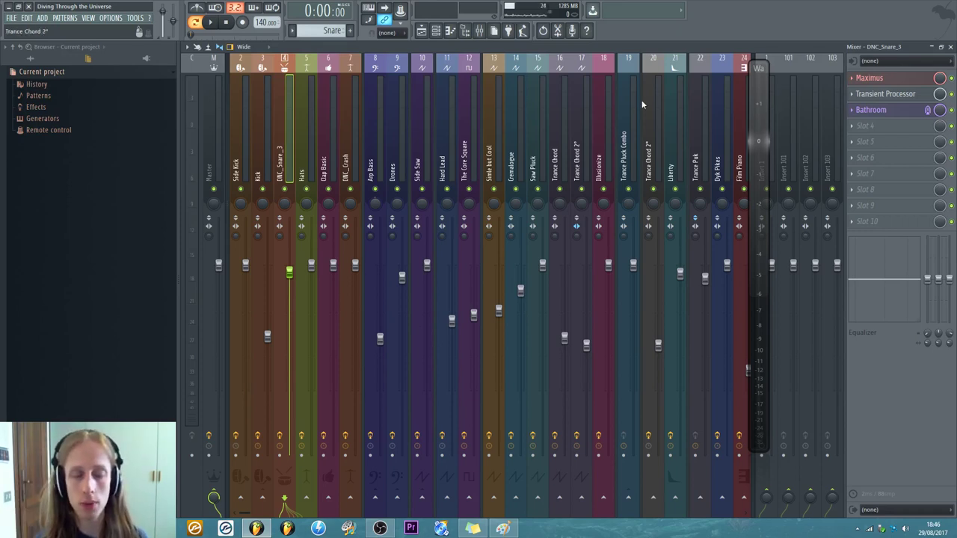
{"action": "left_click", "coordinate": [379, 93]}
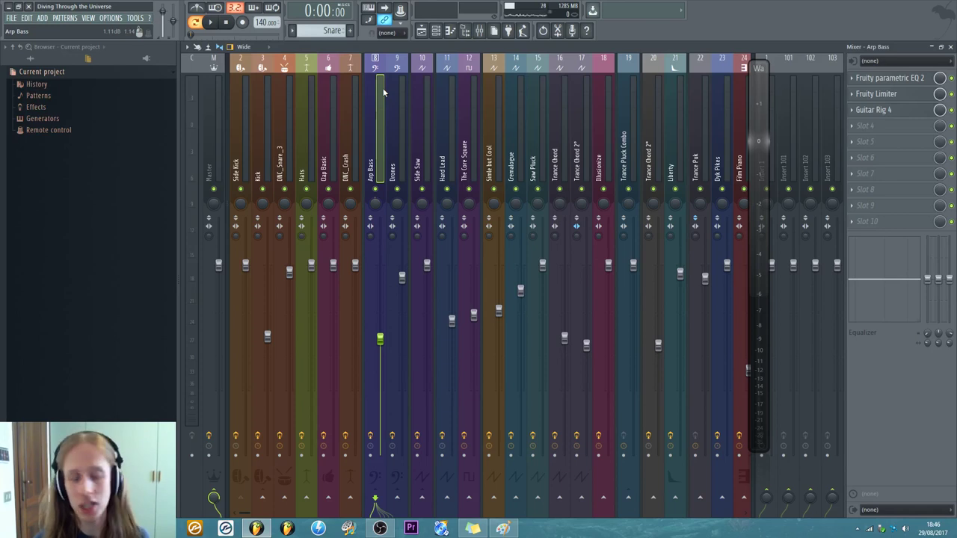
{"action": "left_click", "coordinate": [358, 104]}
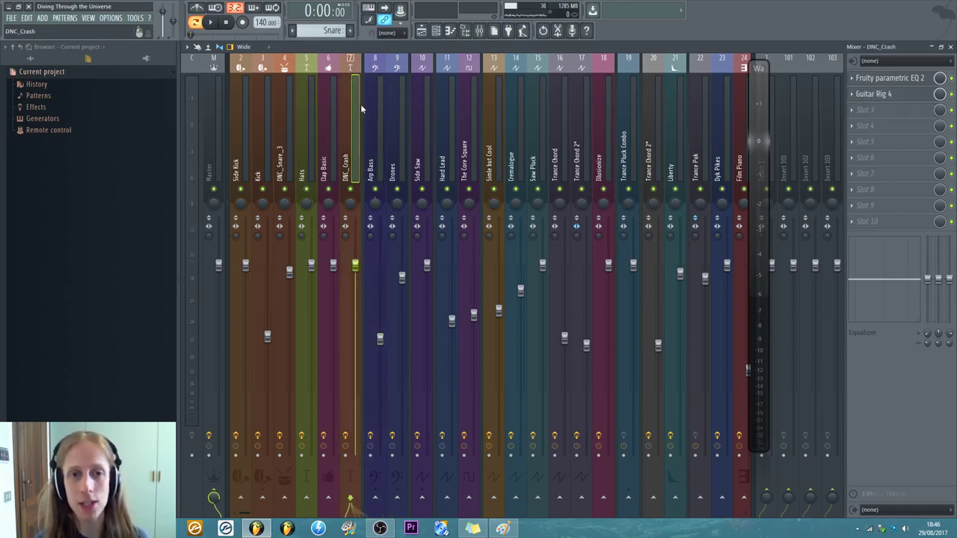
{"action": "left_click", "coordinate": [335, 104]}
{"action": "left_click", "coordinate": [305, 103]}
{"action": "left_click", "coordinate": [393, 104]}
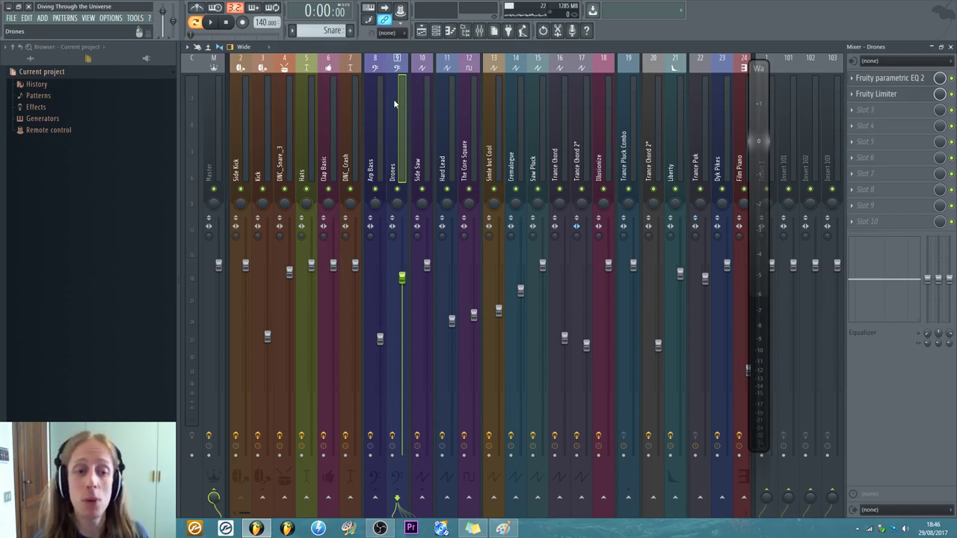
- Compare the Master track's effect chain with those of the Kick and Side Kick tracks
{"action": "left_click", "coordinate": [216, 105]}
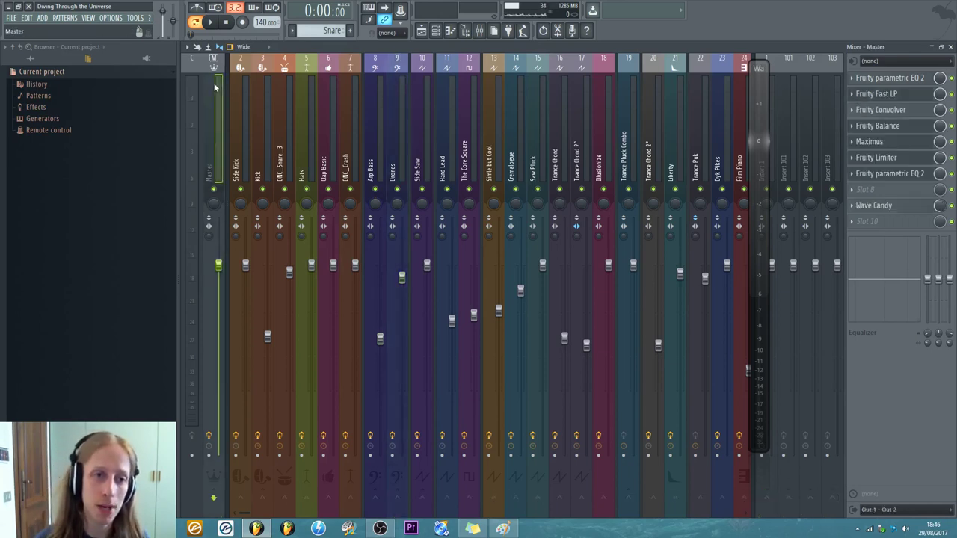
{"action": "left_click", "coordinate": [266, 120]}
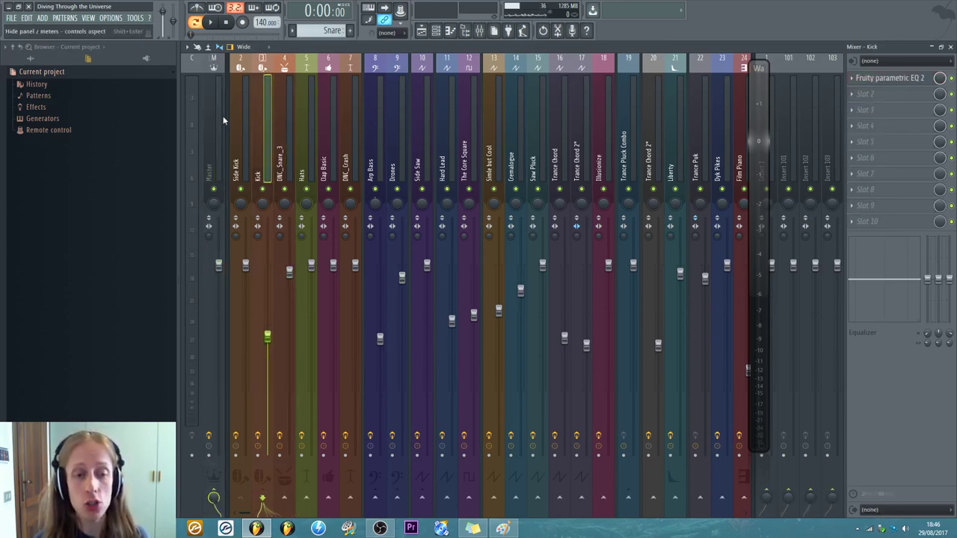
{"action": "left_click", "coordinate": [215, 115]}
{"action": "left_click", "coordinate": [241, 117]}
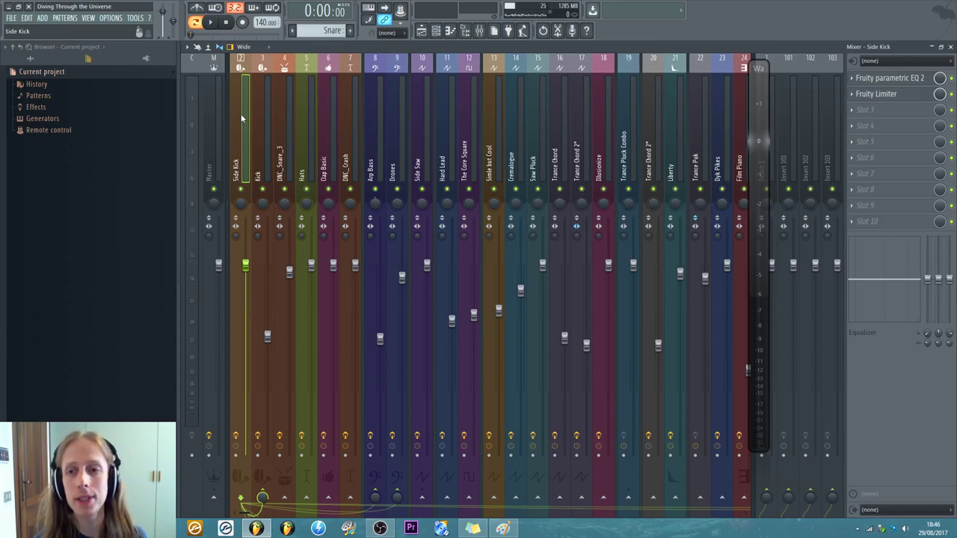
{"action": "left_click", "coordinate": [214, 112]}
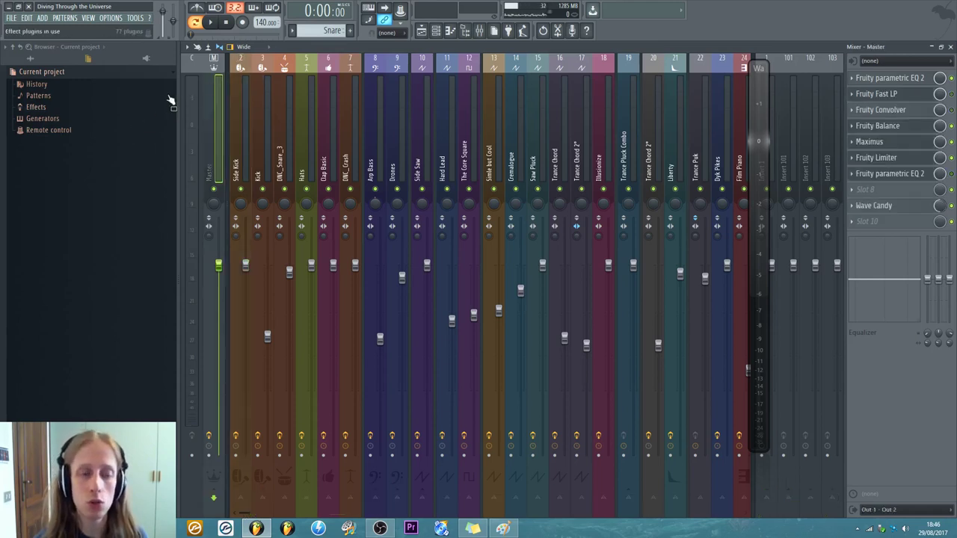
- Review the Clap Basic, DNC_Crash, DNC_Snare_3, Kick and Hats tracks in turn, finishing on Clap Basic
{"action": "left_click", "coordinate": [335, 141]}
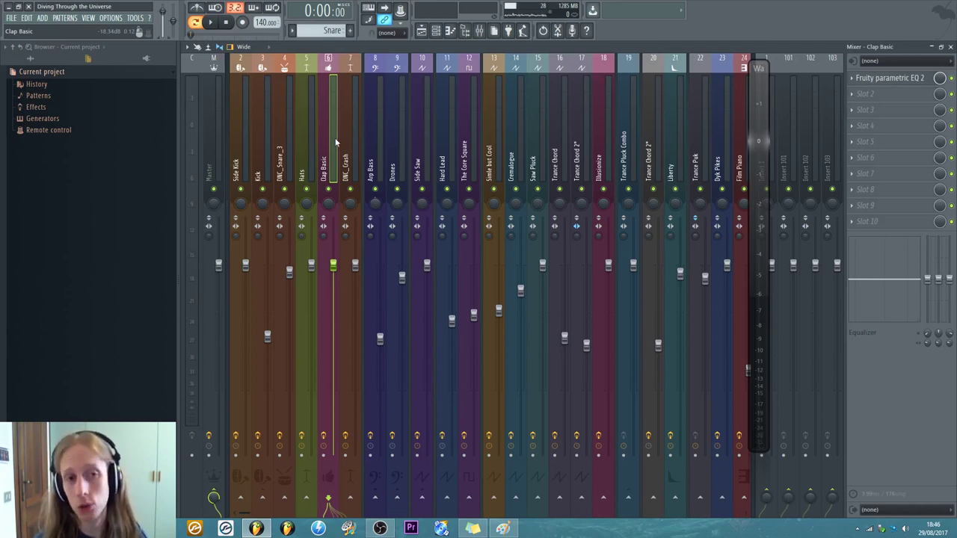
{"action": "left_click", "coordinate": [344, 133]}
{"action": "left_click", "coordinate": [330, 128]}
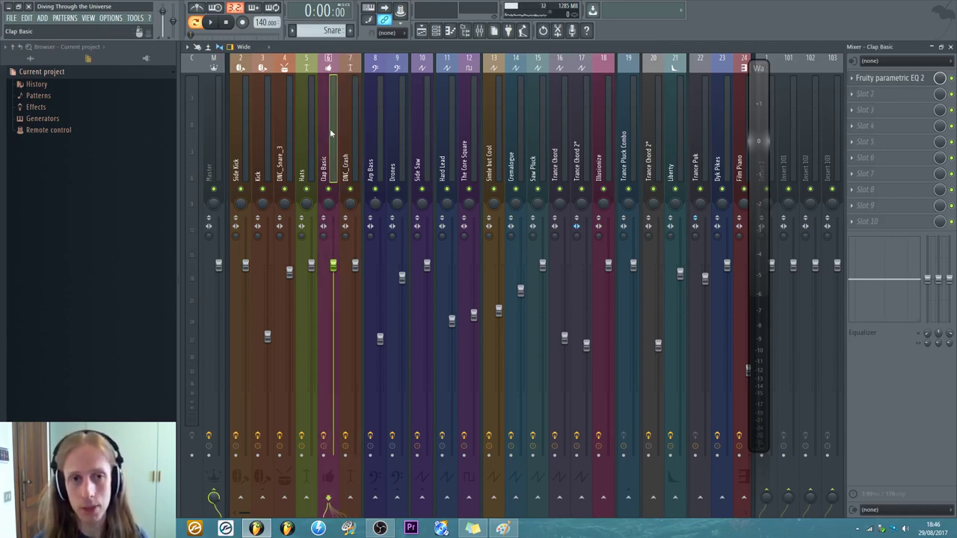
{"action": "left_click", "coordinate": [274, 123]}
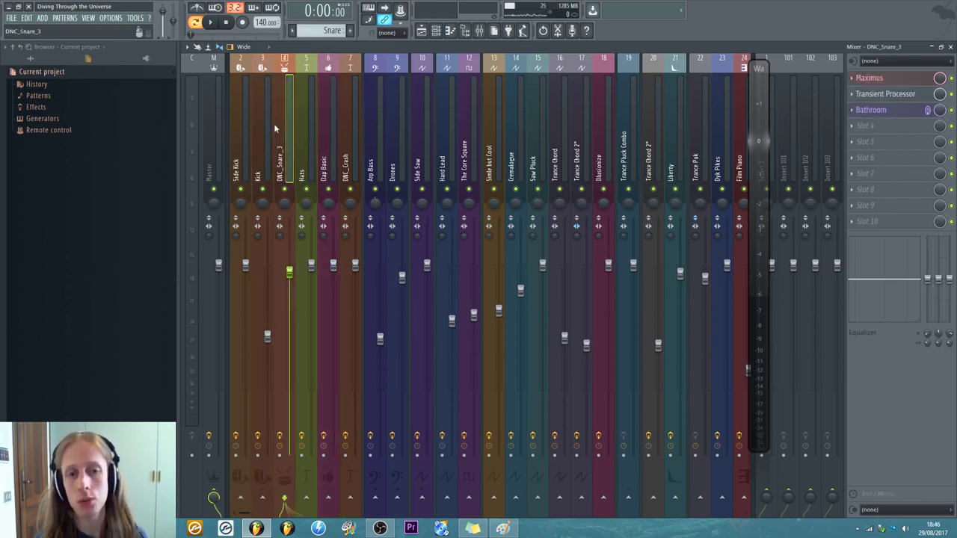
{"action": "left_click", "coordinate": [300, 113]}
{"action": "left_click", "coordinate": [284, 109]}
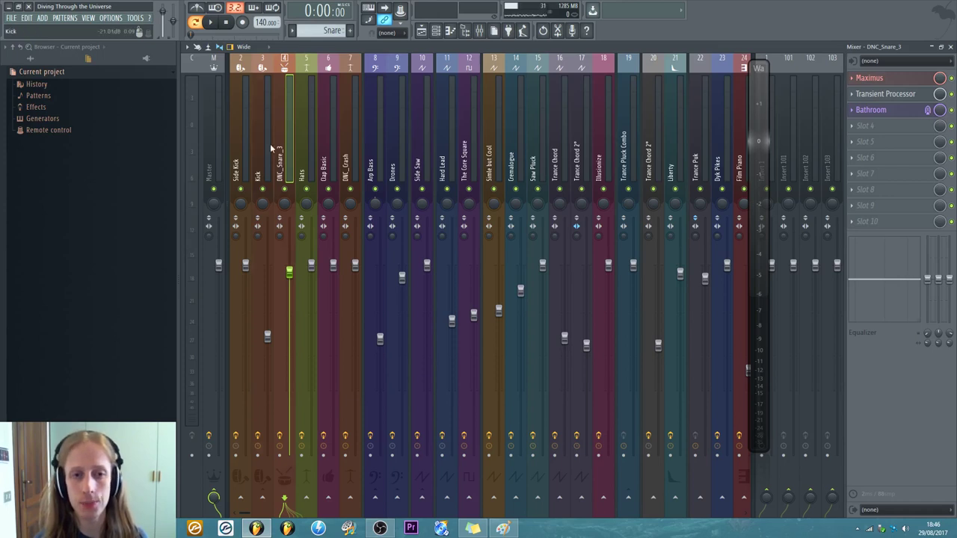
{"action": "left_click", "coordinate": [269, 144]}
{"action": "left_click", "coordinate": [281, 144]}
{"action": "left_click", "coordinate": [307, 120]}
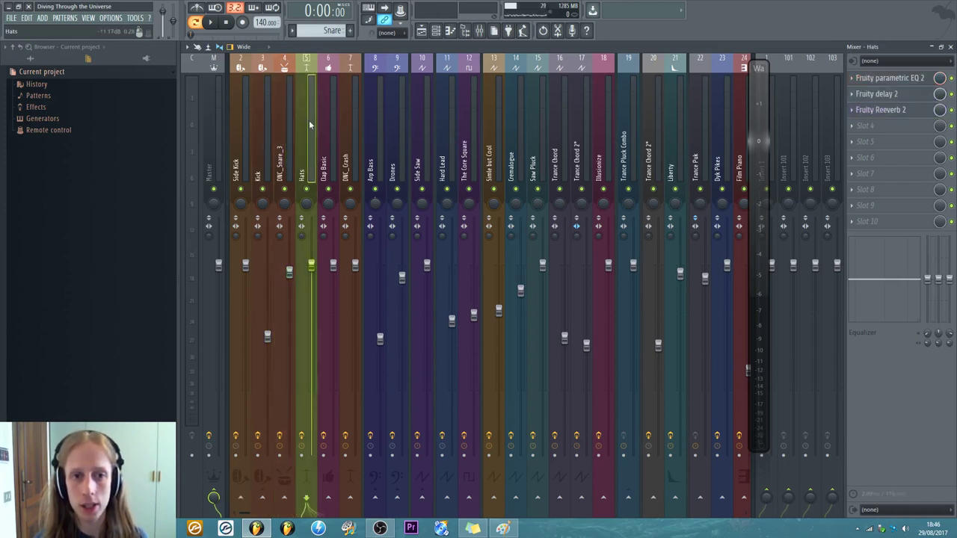
{"action": "left_click", "coordinate": [327, 128]}
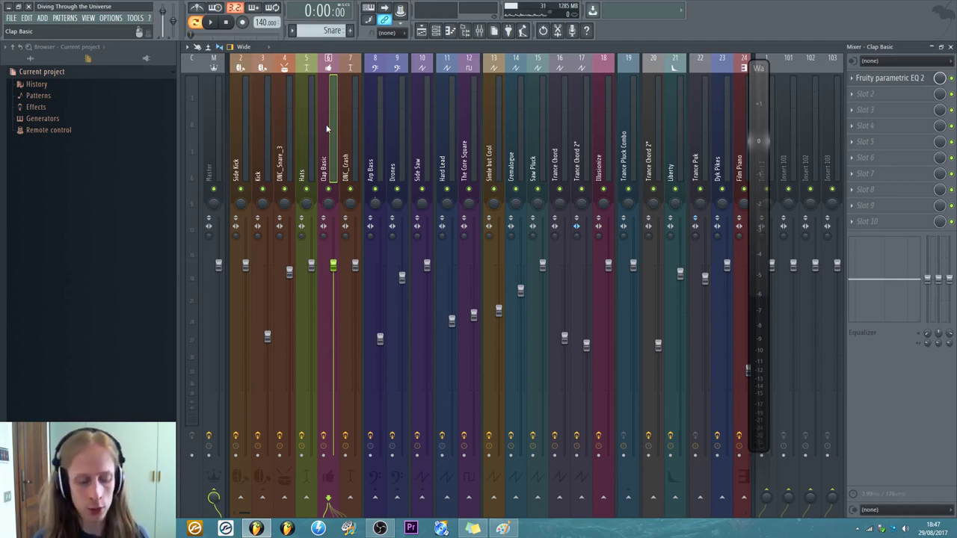
- Open the Fruity Limiter and Maximus effects on the Master track
{"action": "left_click", "coordinate": [208, 98]}
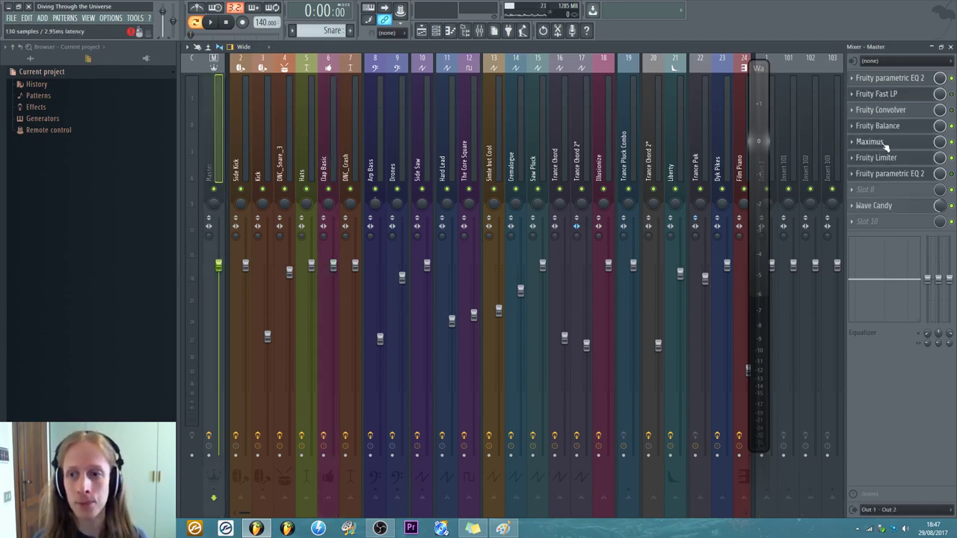
{"action": "left_click", "coordinate": [890, 157]}
{"action": "left_click_drag", "start_coordinate": [620, 314], "coordinate": [515, 303]}
{"action": "left_click", "coordinate": [871, 141]}
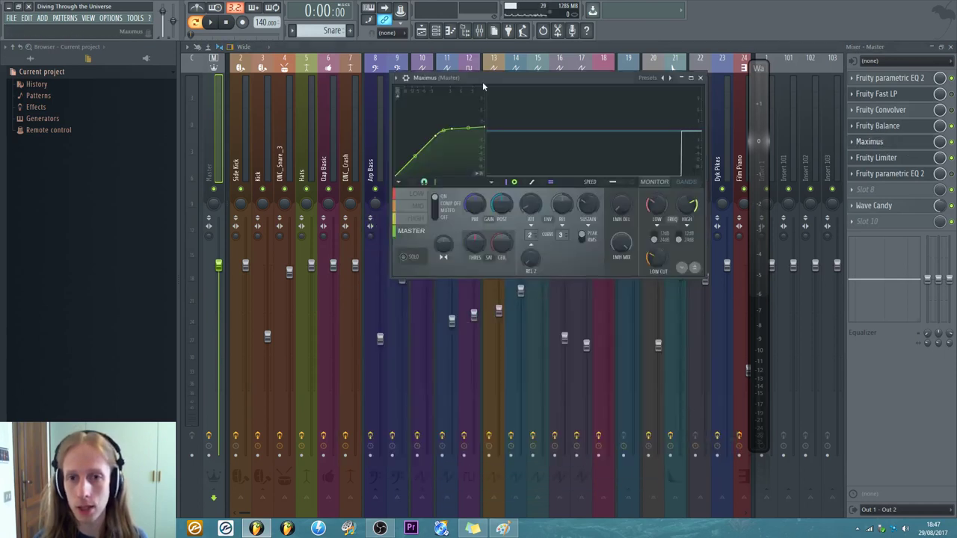
- Examine the release time control in the Master track's Maximus and close the effect
{"action": "left_click_drag", "start_coordinate": [482, 80], "coordinate": [368, 52]}
{"action": "left_click_drag", "start_coordinate": [446, 186], "coordinate": [448, 177]}
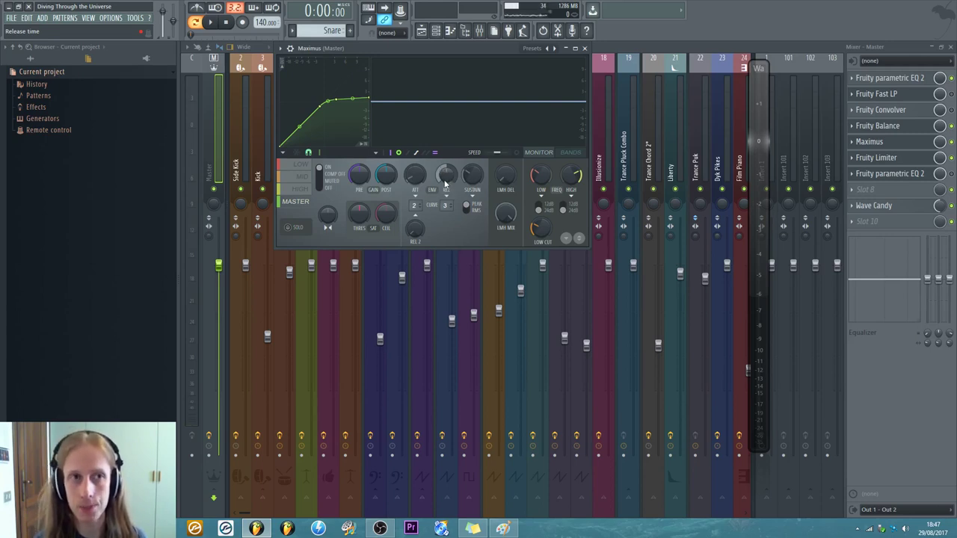
{"action": "left_click_drag", "start_coordinate": [401, 51], "coordinate": [411, 70]}
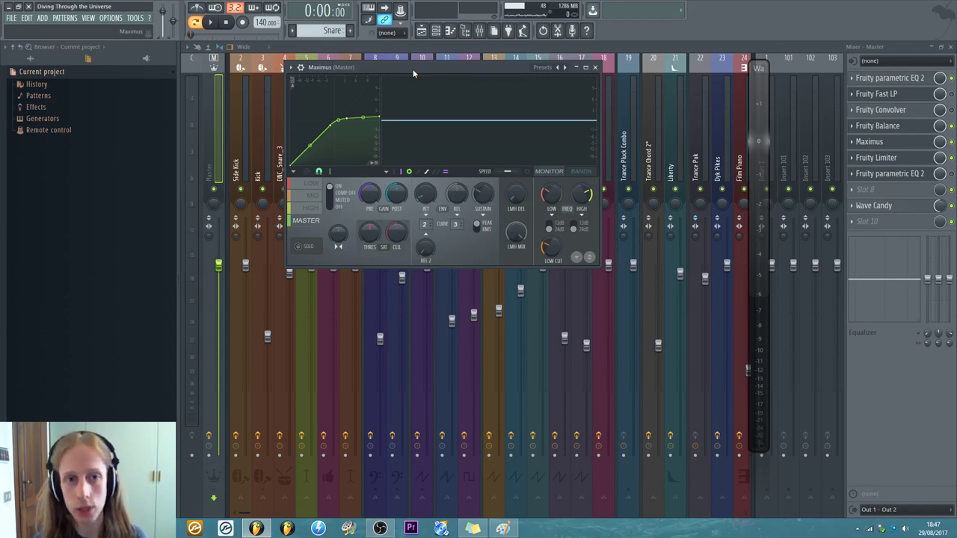
{"action": "left_click_drag", "start_coordinate": [412, 71], "coordinate": [313, 57]}
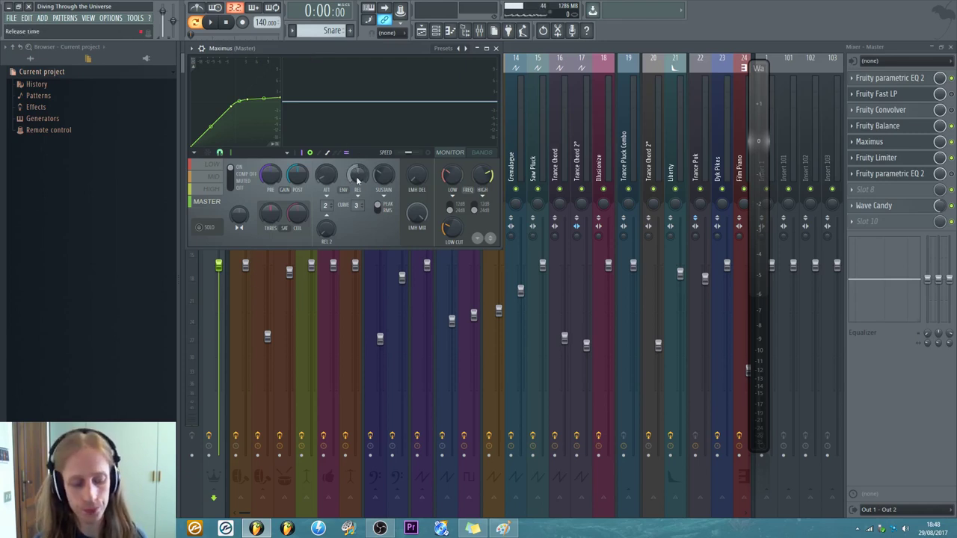
{"action": "left_click", "coordinate": [495, 48]}
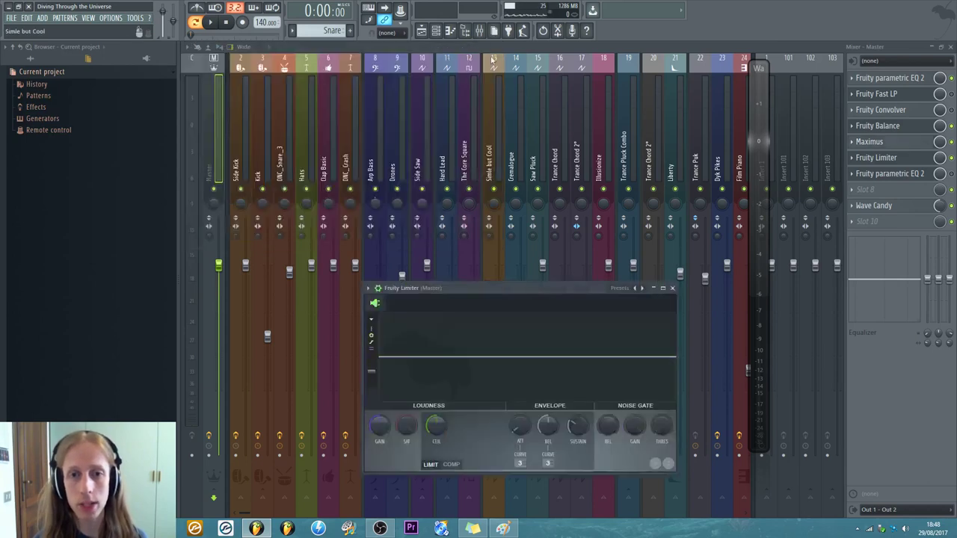
- Check the effect chains on the Hats, DNC_Snare_3 and Kick tracks
{"action": "left_click", "coordinate": [308, 114]}
{"action": "left_click", "coordinate": [286, 112]}
{"action": "left_click", "coordinate": [258, 108]}
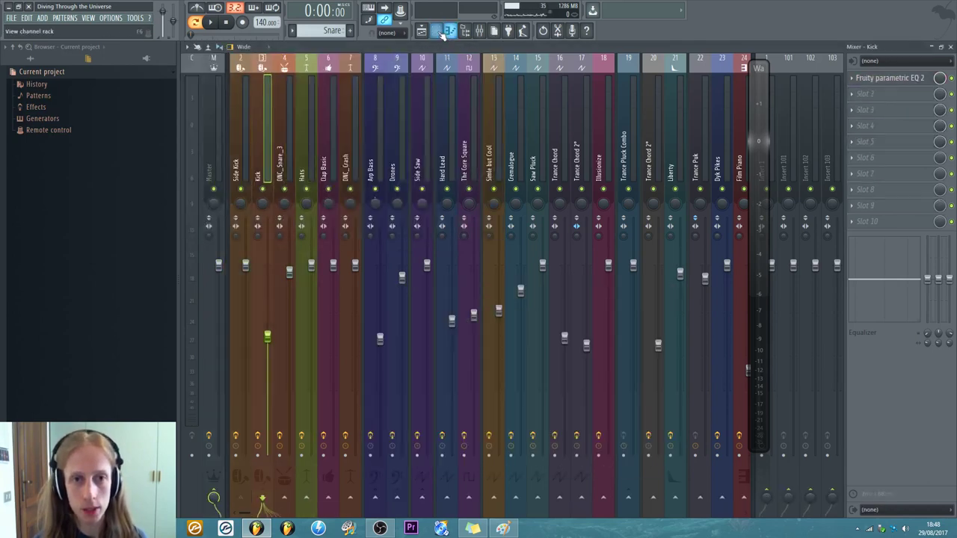
- Examine the Maximus and Transient Processor effects on the DNC_Snare_3 track, closing each one
{"action": "left_click", "coordinate": [285, 127]}
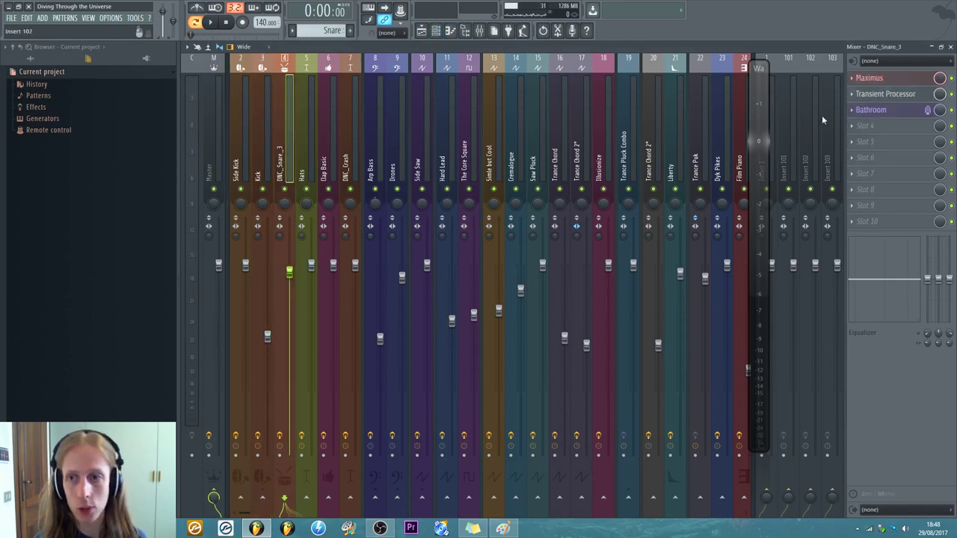
{"action": "left_click", "coordinate": [906, 82]}
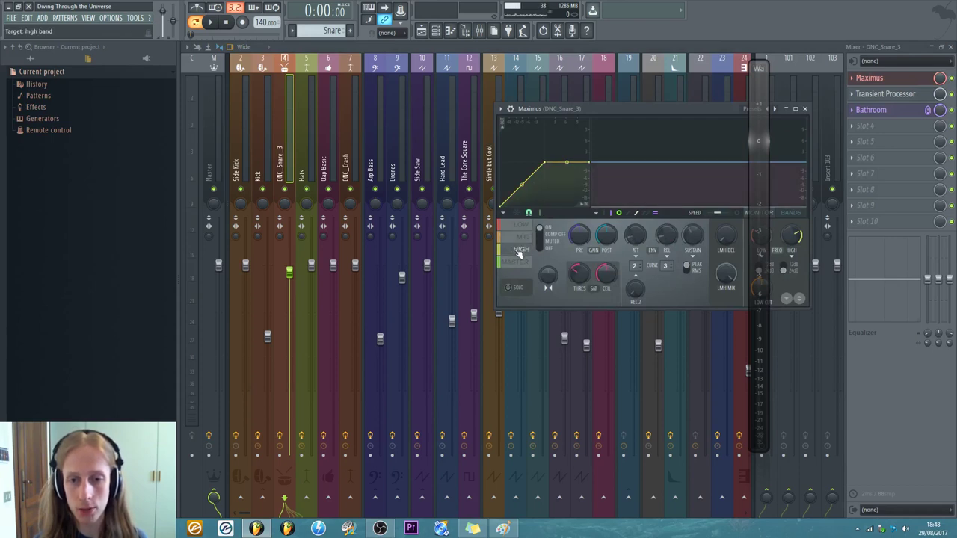
{"action": "left_click", "coordinate": [806, 109]}
{"action": "left_click", "coordinate": [906, 94]}
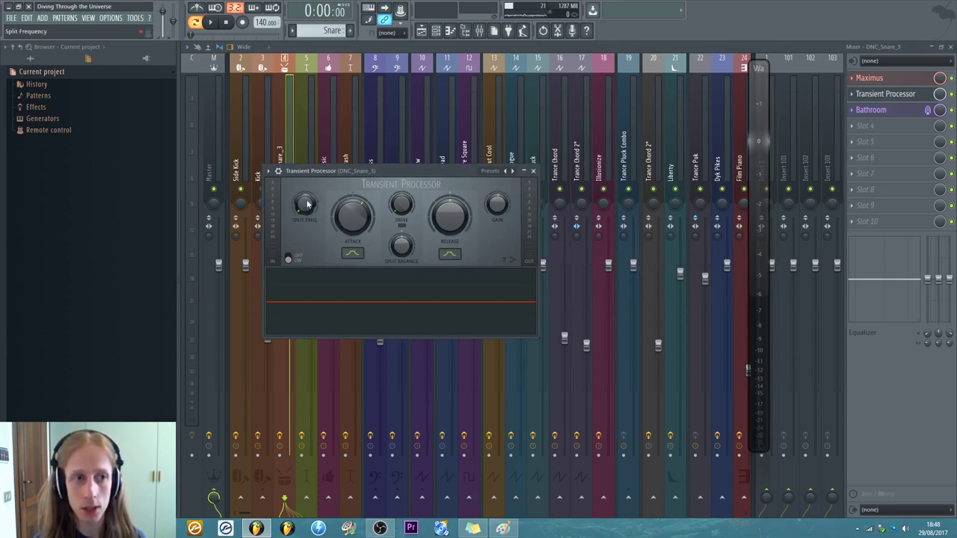
{"action": "left_click", "coordinate": [533, 170]}
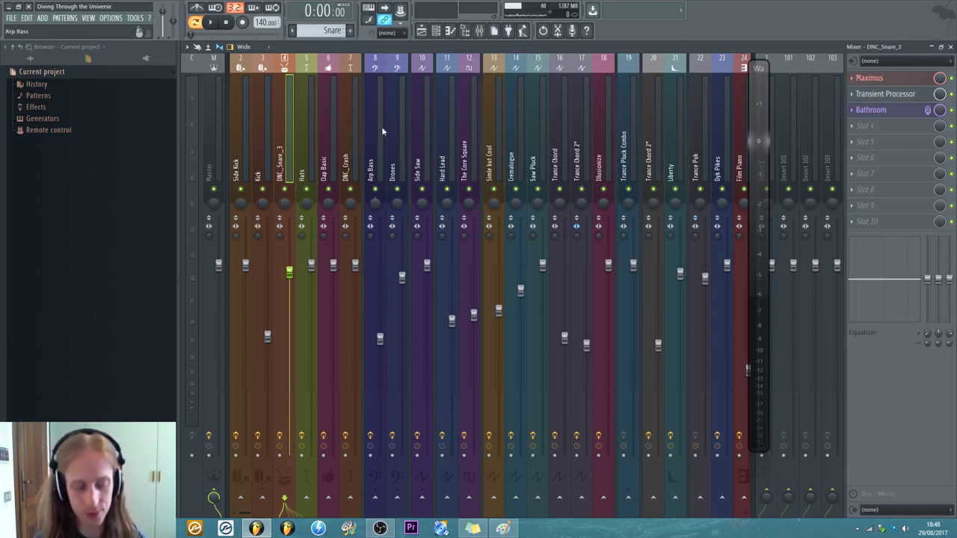
- Start playback and load the Default preset in the snare's Bathroom convolver
{"action": "left_click", "coordinate": [215, 23]}
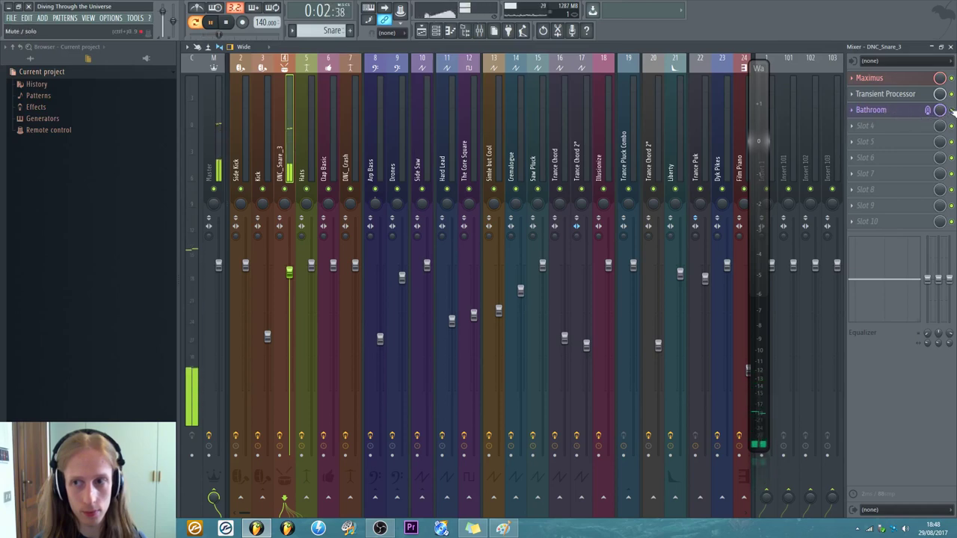
{"action": "left_click", "coordinate": [897, 113]}
{"action": "left_click", "coordinate": [210, 108]}
{"action": "mouse_move", "coordinate": [222, 137]}
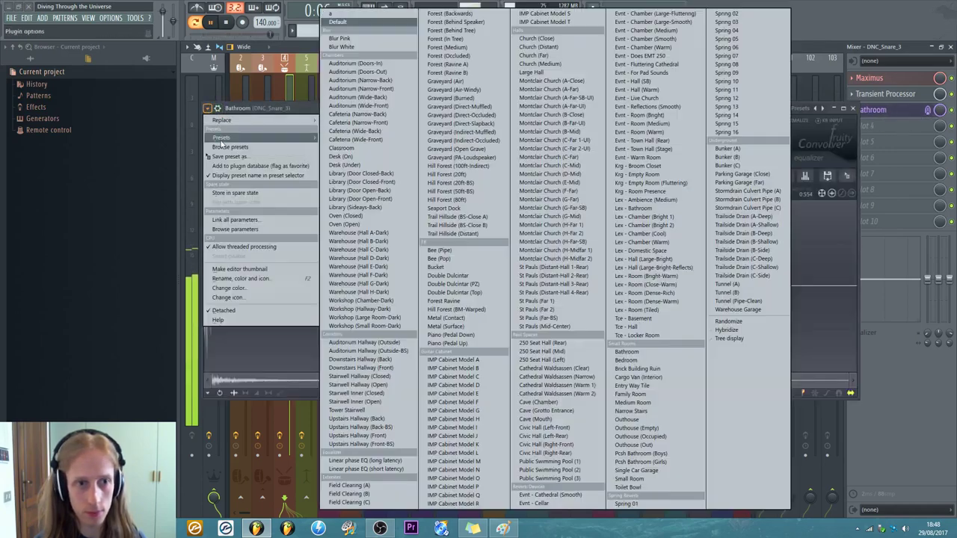
{"action": "left_click", "coordinate": [337, 21]}
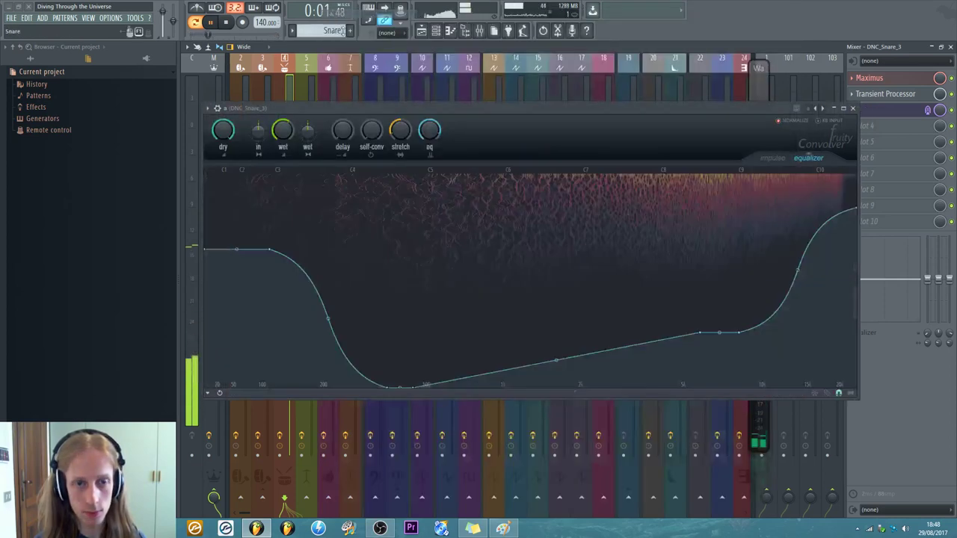
- Close the snare's convolver and stop playback
{"action": "left_click", "coordinate": [897, 112]}
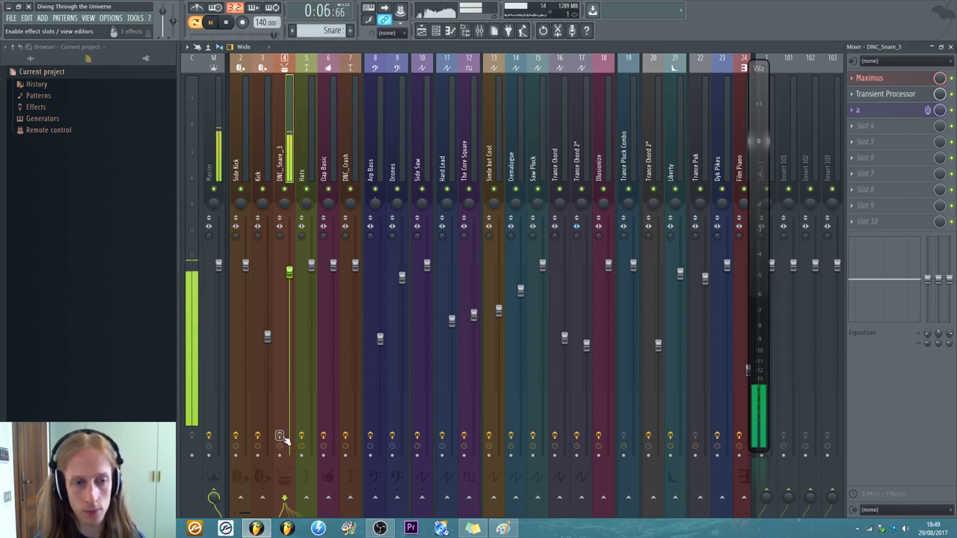
{"action": "left_click", "coordinate": [224, 22]}
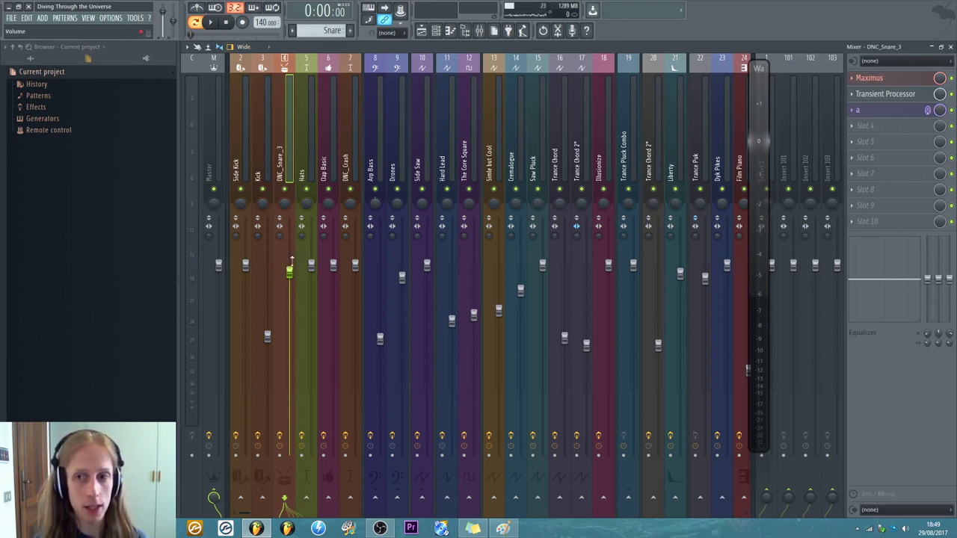
- View the saved mixer track state files for the snare track and dismiss the file dialog
{"action": "left_click", "coordinate": [186, 47]}
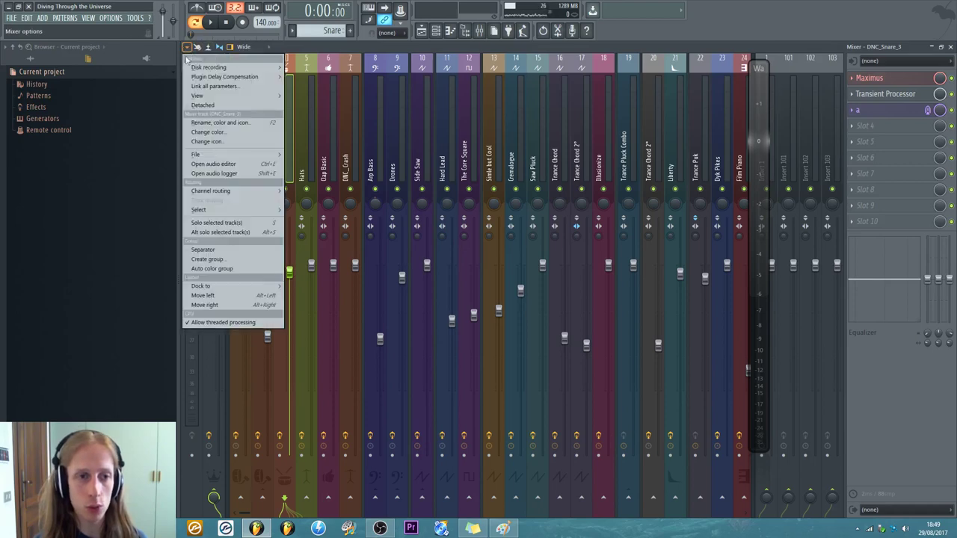
{"action": "mouse_move", "coordinate": [247, 154]}
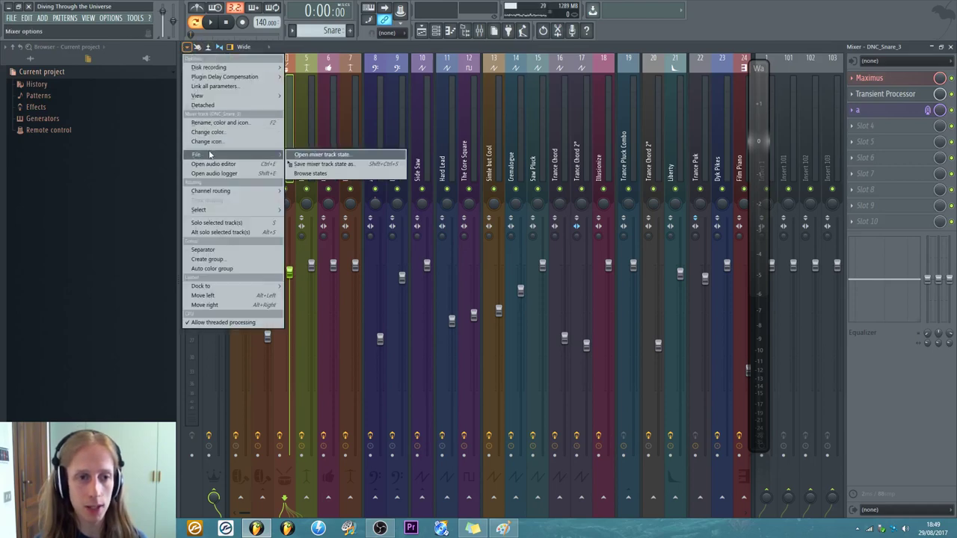
{"action": "left_click", "coordinate": [334, 164]}
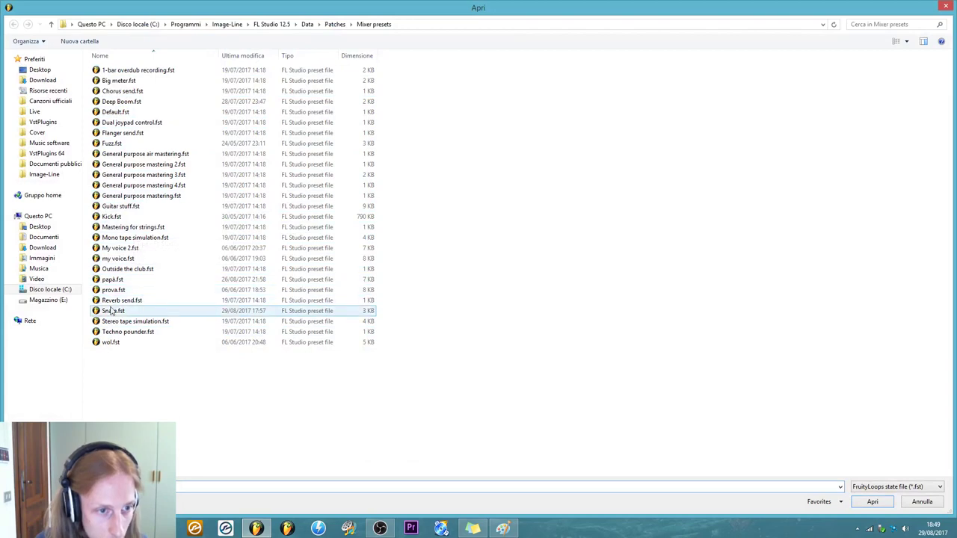
{"action": "left_click", "coordinate": [945, 9]}
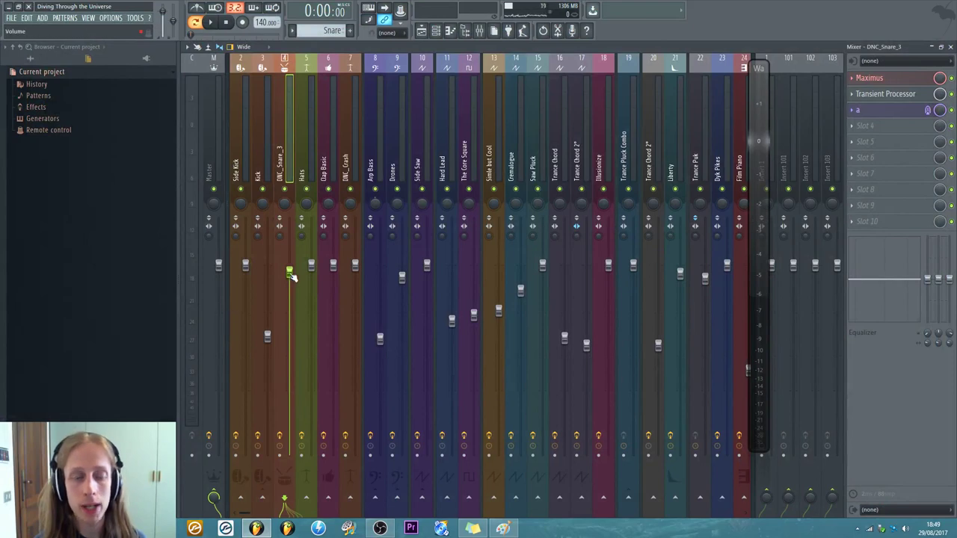
- Review the Maximus and Transient Processor effects on DNC_Snare_3, closing each one
{"action": "left_click", "coordinate": [882, 79]}
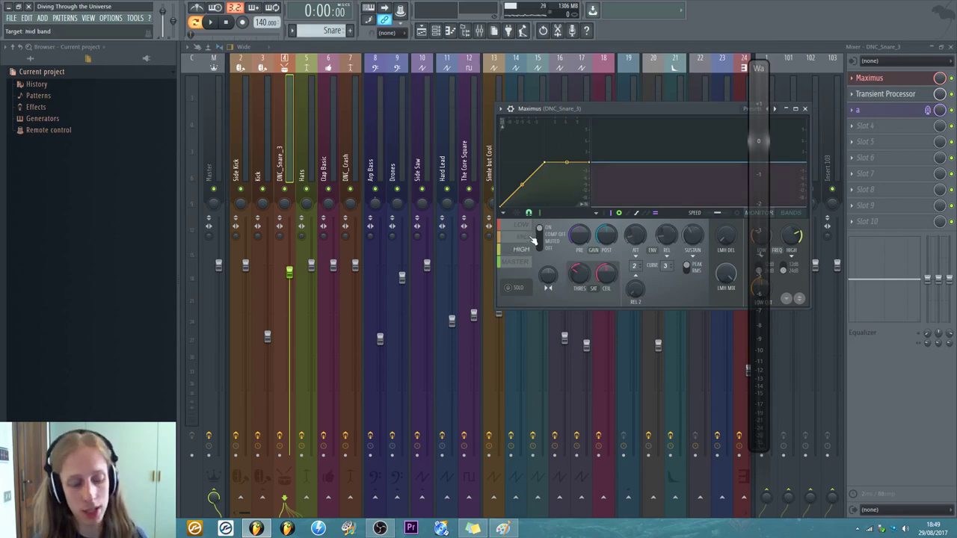
{"action": "left_click", "coordinate": [804, 109]}
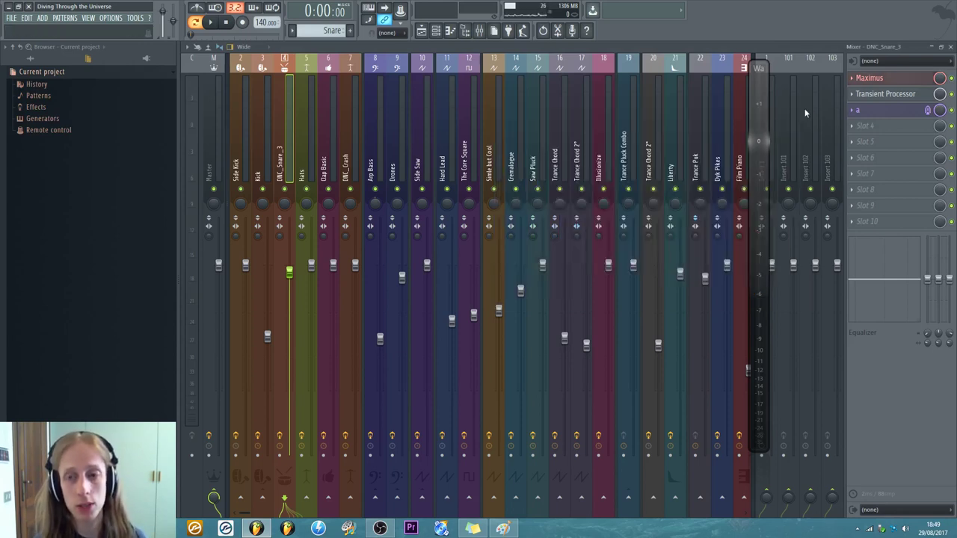
{"action": "left_click", "coordinate": [886, 94]}
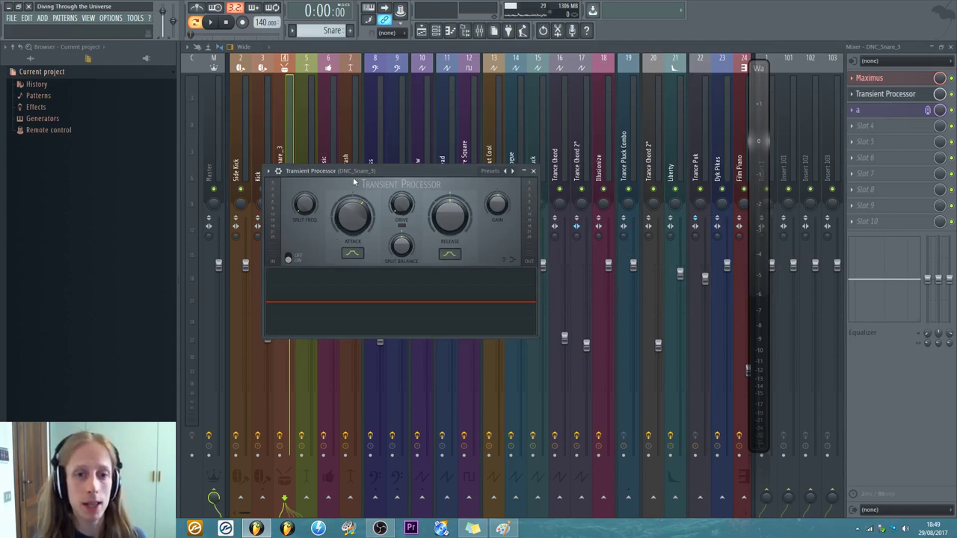
{"action": "left_click_drag", "start_coordinate": [355, 176], "coordinate": [420, 154]}
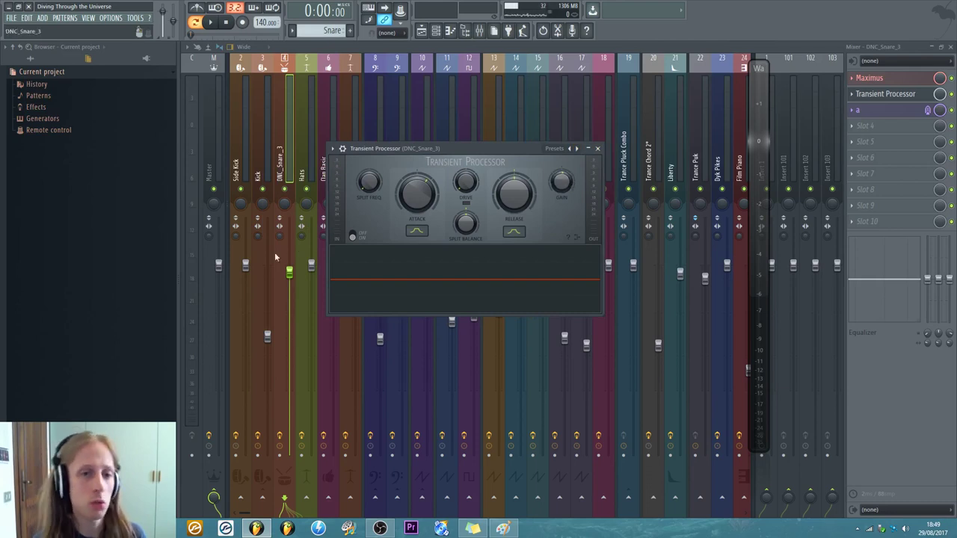
{"action": "left_click", "coordinate": [597, 148]}
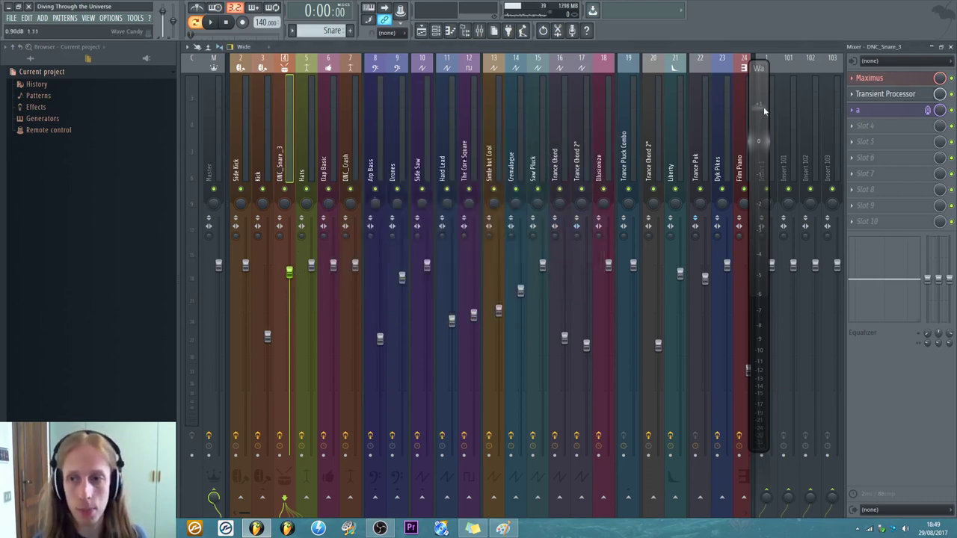
- Rename the convolver in effect slot 3 of DNC_Snare_3 to Fruity Convolver
{"action": "left_click", "coordinate": [874, 110]}
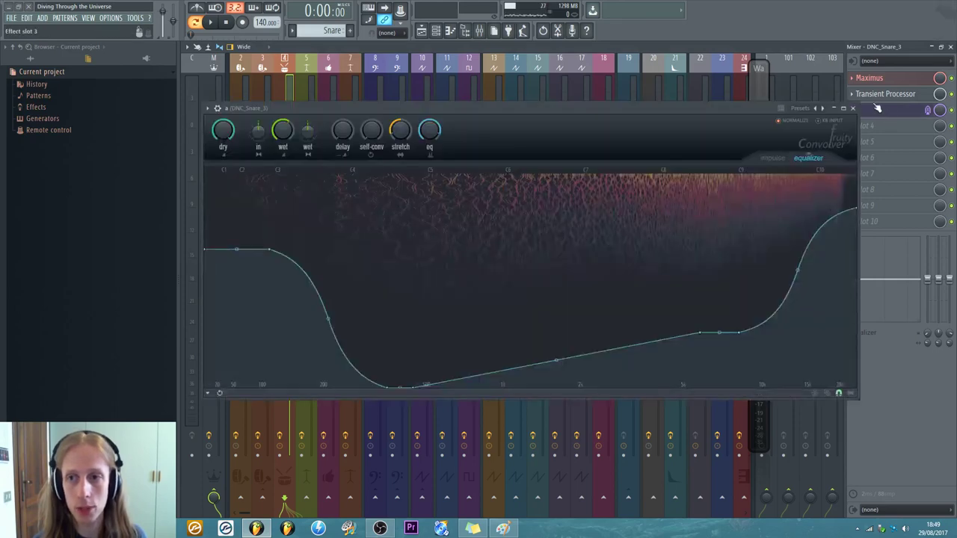
{"action": "left_click", "coordinate": [875, 110]}
{"action": "key", "text": "F2"}
{"action": "type", "text": "Fruity Conv"}
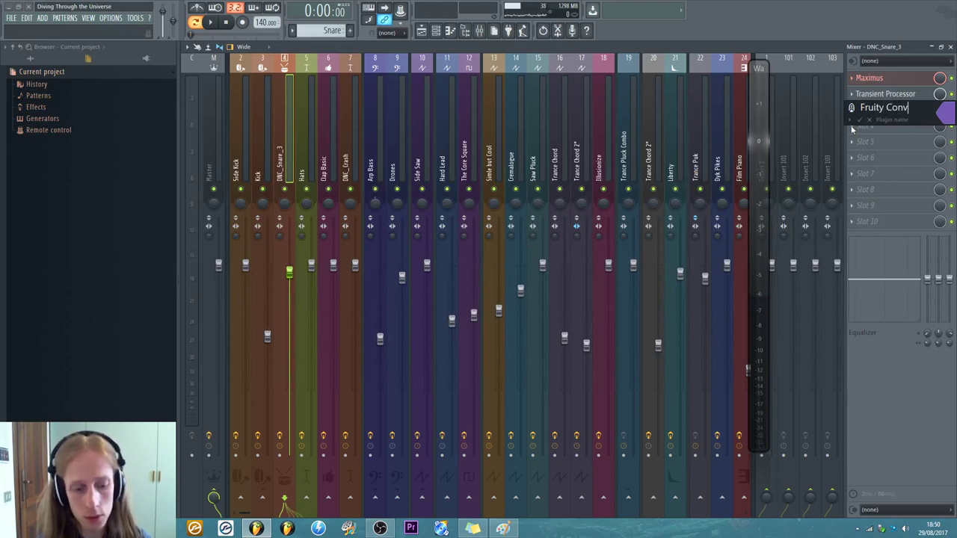
{"action": "type", "text": "olver"}
{"action": "key", "text": "Return"}
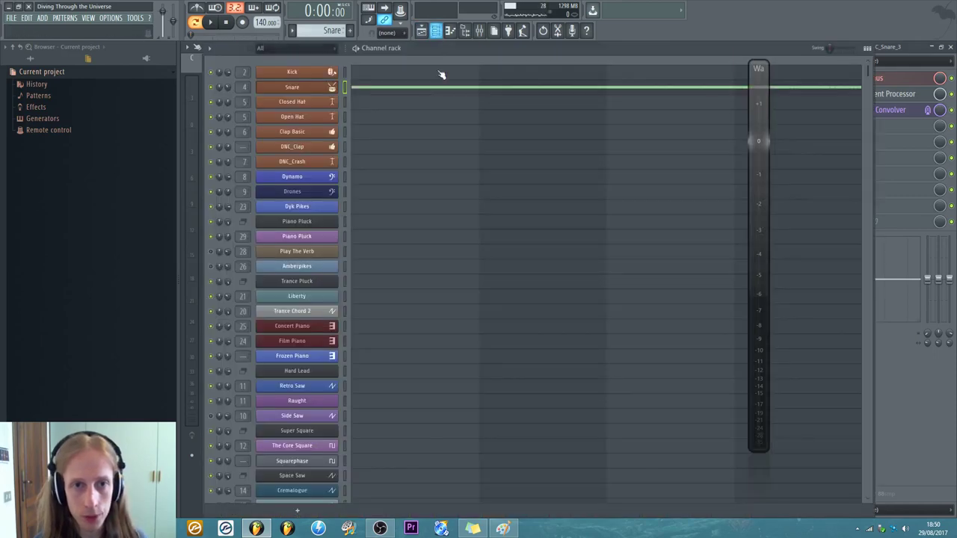
- Bring up the channel rack, audition the DNC_Clap sample in its channel settings, and close them
{"action": "left_click", "coordinate": [436, 31]}
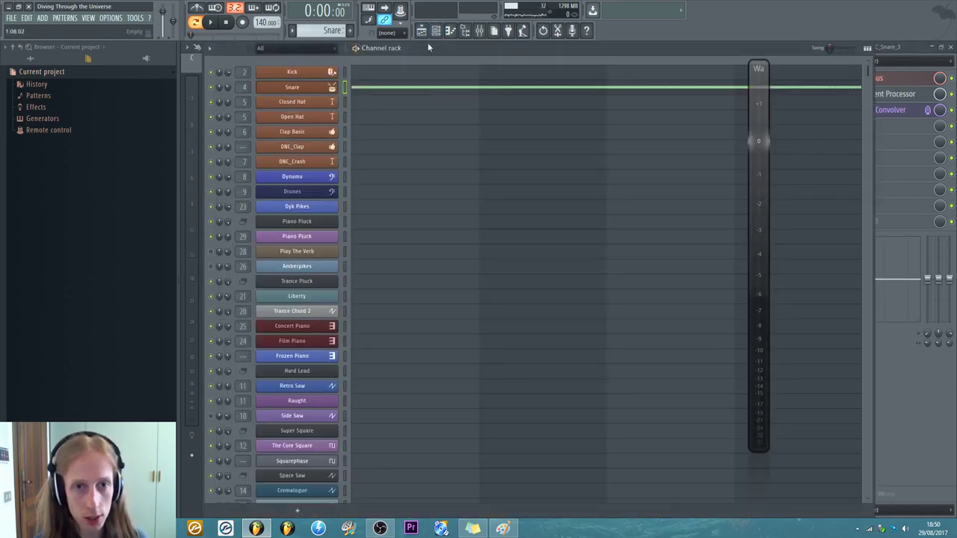
{"action": "left_click", "coordinate": [314, 148]}
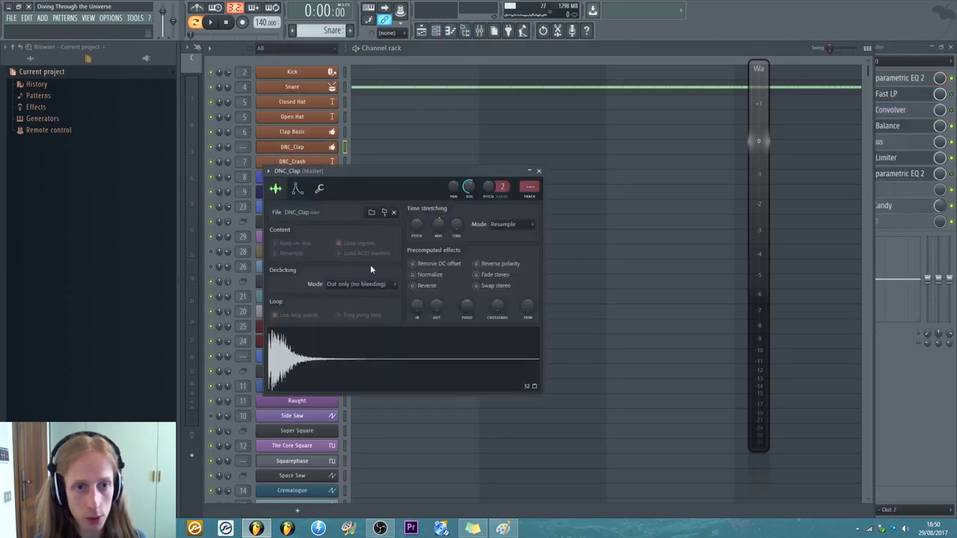
{"action": "left_click", "coordinate": [366, 363]}
{"action": "left_click", "coordinate": [369, 364]}
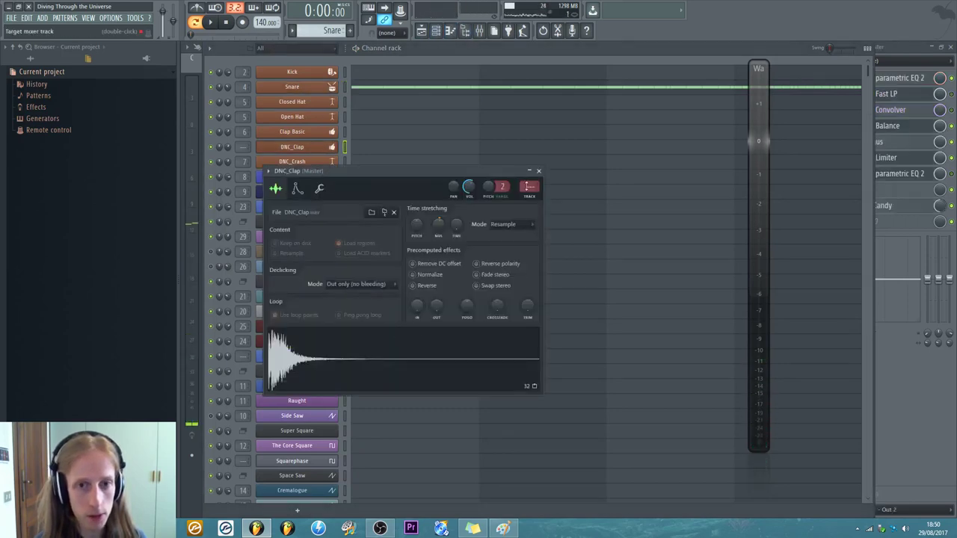
{"action": "left_click", "coordinate": [539, 172]}
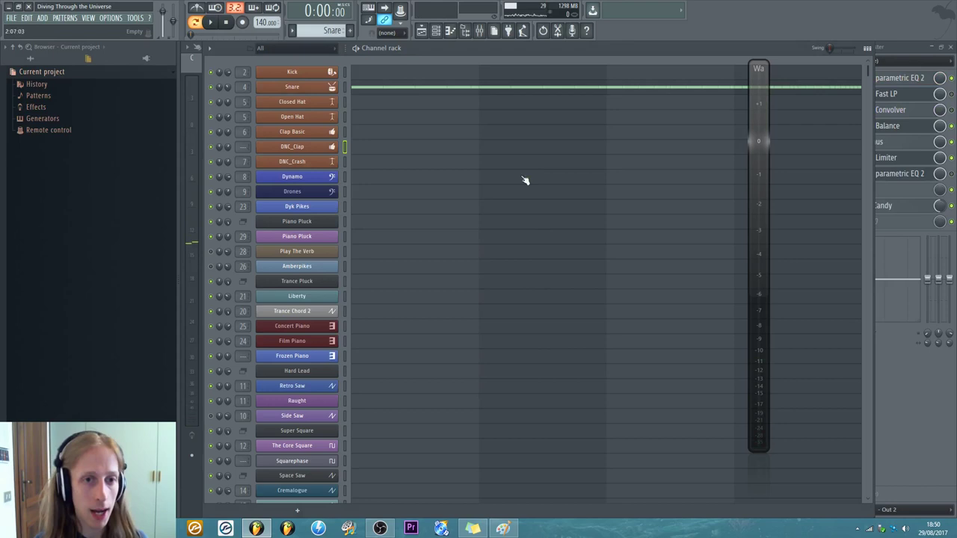
- Inspect the Snare channel's envelope and miscellaneous settings, close them, and play the pattern before stopping it
{"action": "left_click", "coordinate": [295, 89]}
{"action": "left_click_drag", "start_coordinate": [382, 119], "coordinate": [587, 119]}
{"action": "left_click", "coordinate": [453, 135]}
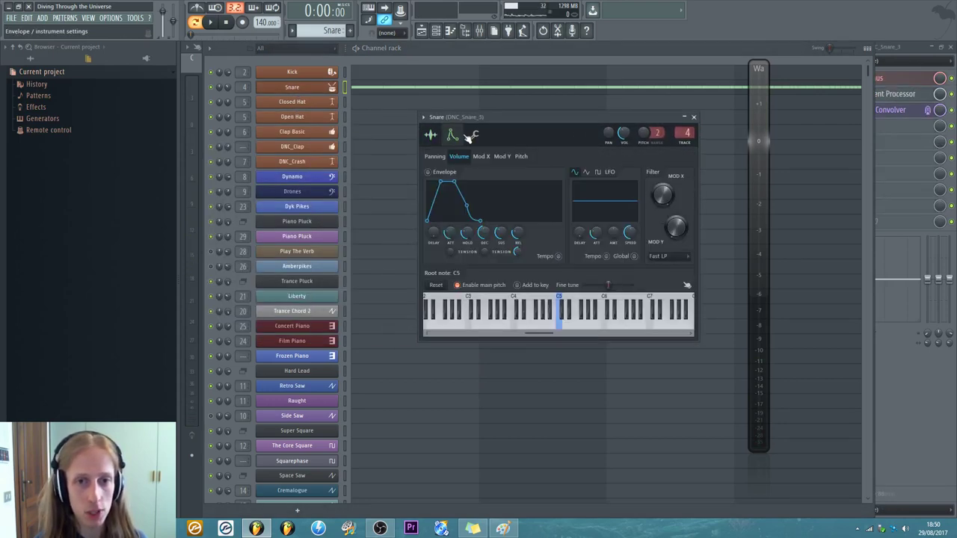
{"action": "left_click", "coordinate": [473, 134]}
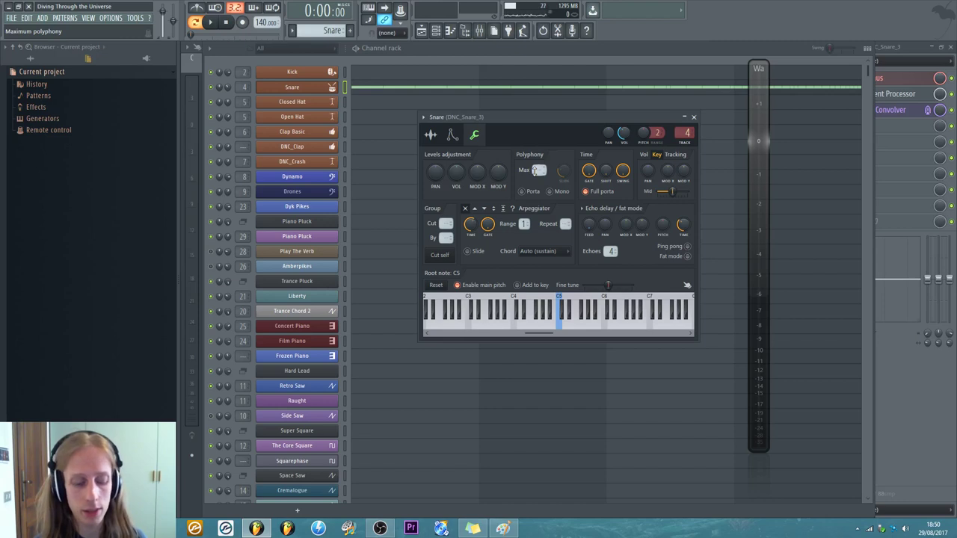
{"action": "left_click", "coordinate": [694, 118]}
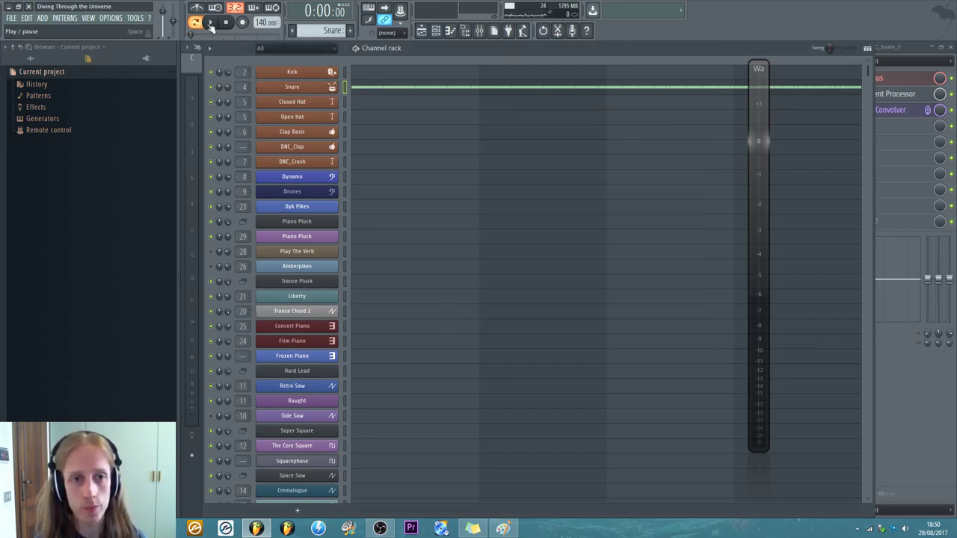
{"action": "left_click", "coordinate": [211, 23]}
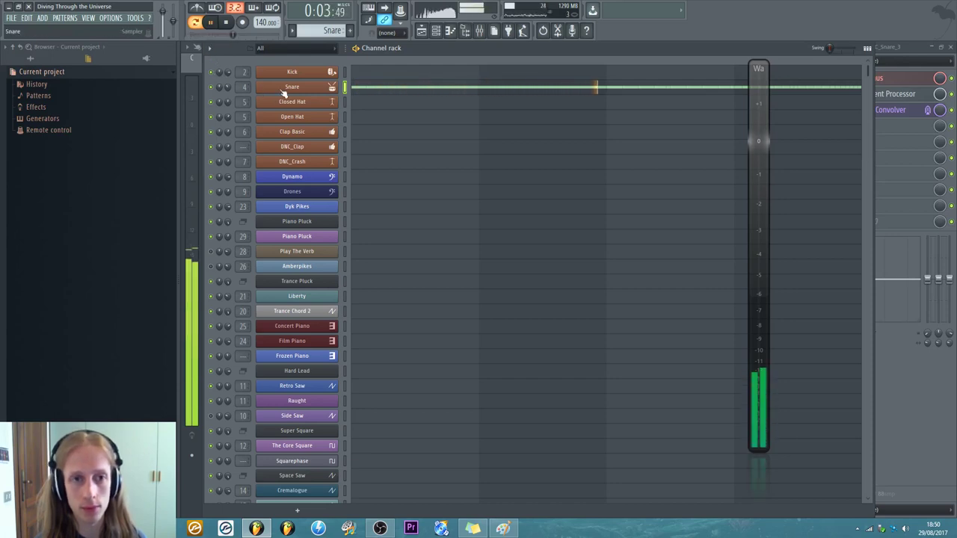
{"action": "left_click", "coordinate": [232, 23]}
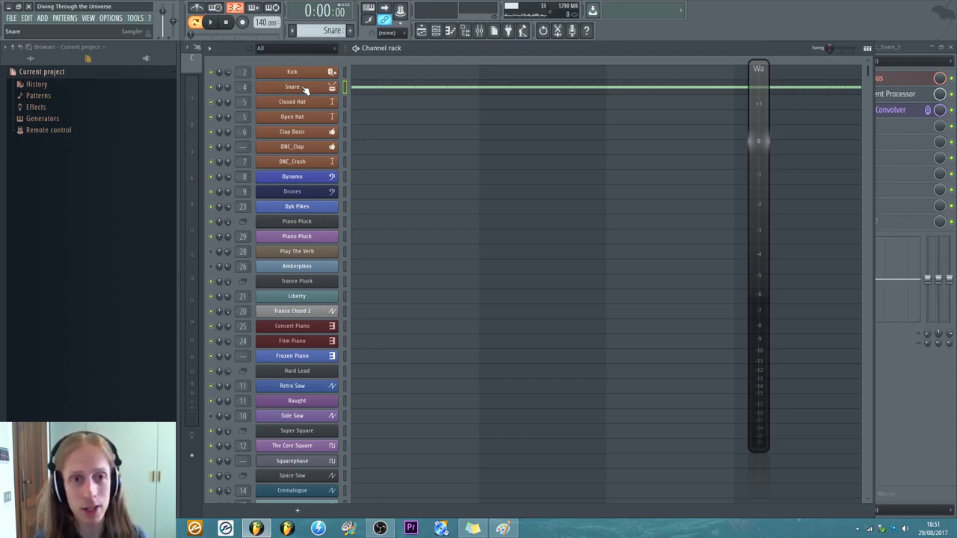
- Set the Snare channel's maximum polyphony to 1 in its miscellaneous settings and listen to the pattern
{"action": "left_click", "coordinate": [305, 88]}
{"action": "left_click", "coordinate": [452, 134]}
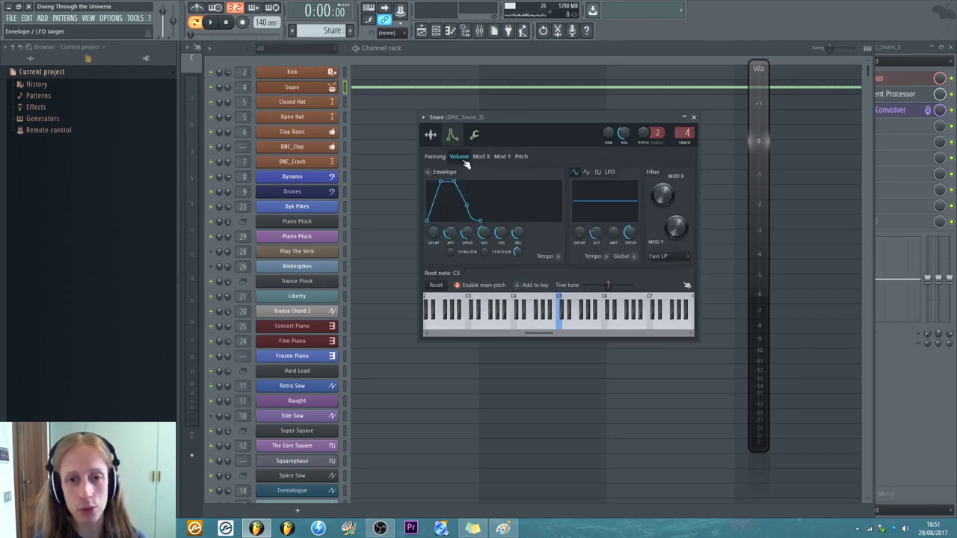
{"action": "left_click", "coordinate": [473, 134]}
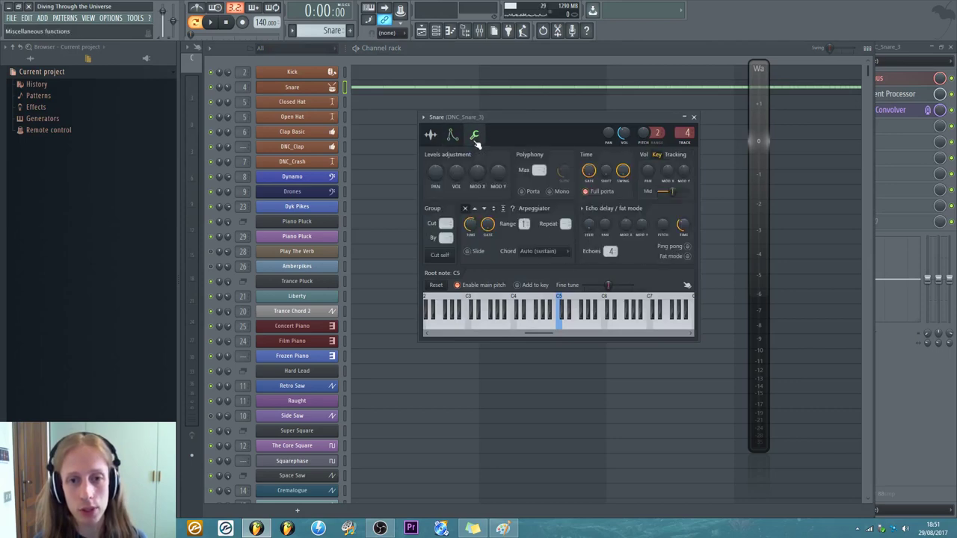
{"action": "left_click", "coordinate": [214, 23]}
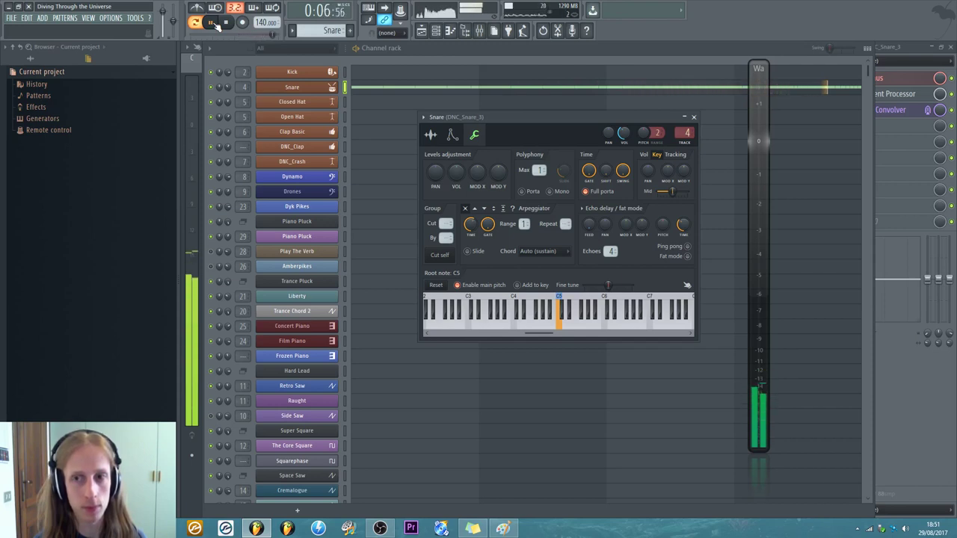
{"action": "left_click", "coordinate": [212, 23]}
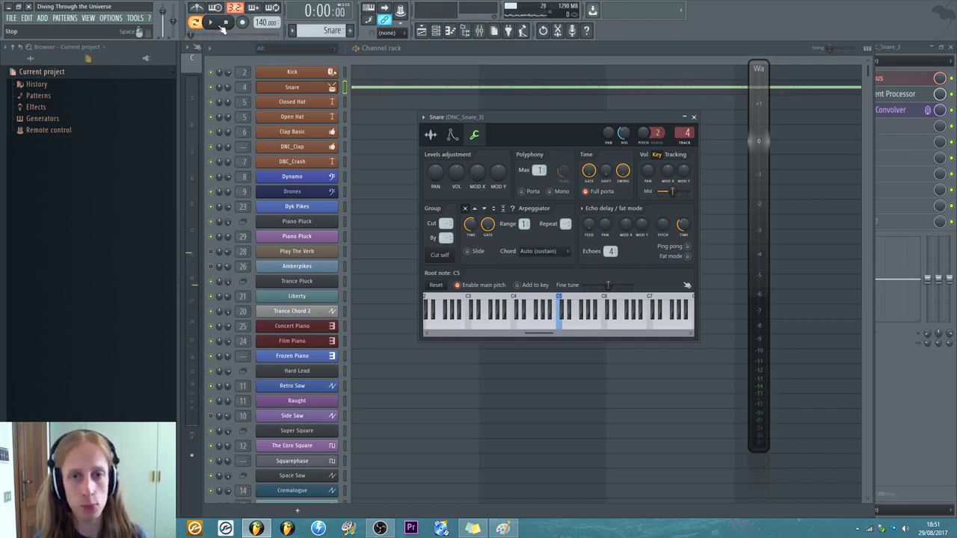
- Try the quick fade-out on the Snare channel's sample and return it to 0%
{"action": "left_click_drag", "start_coordinate": [469, 114], "coordinate": [468, 104]}
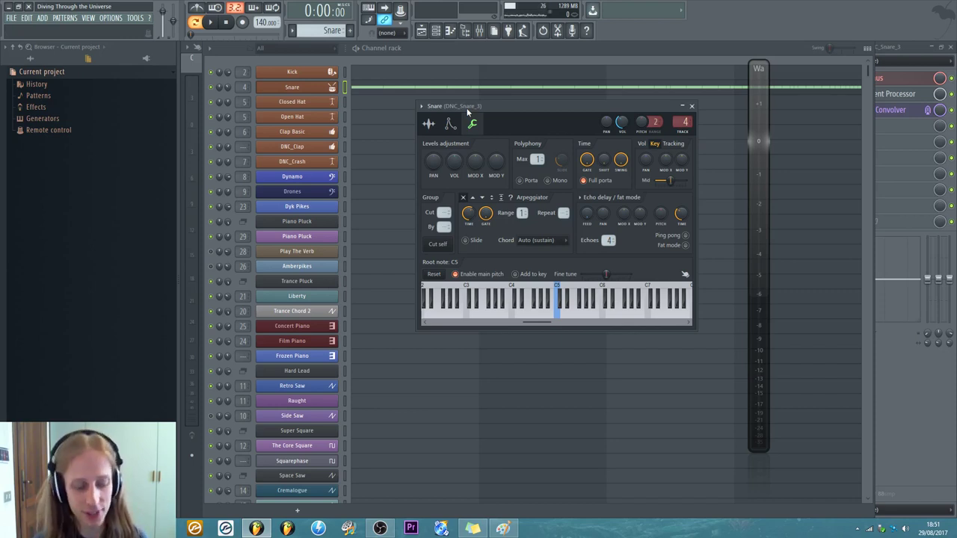
{"action": "left_click", "coordinate": [428, 123]}
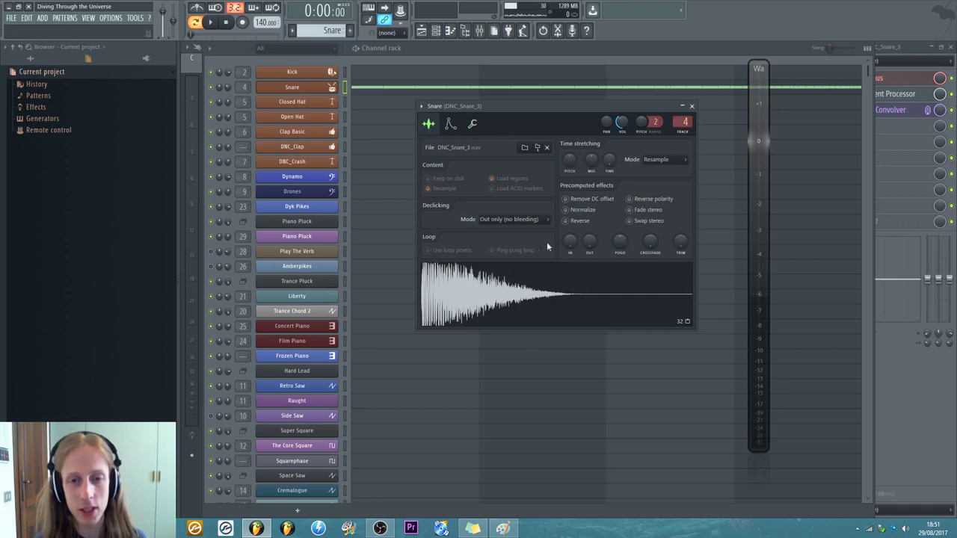
{"action": "left_click_drag", "start_coordinate": [493, 111], "coordinate": [465, 88]}
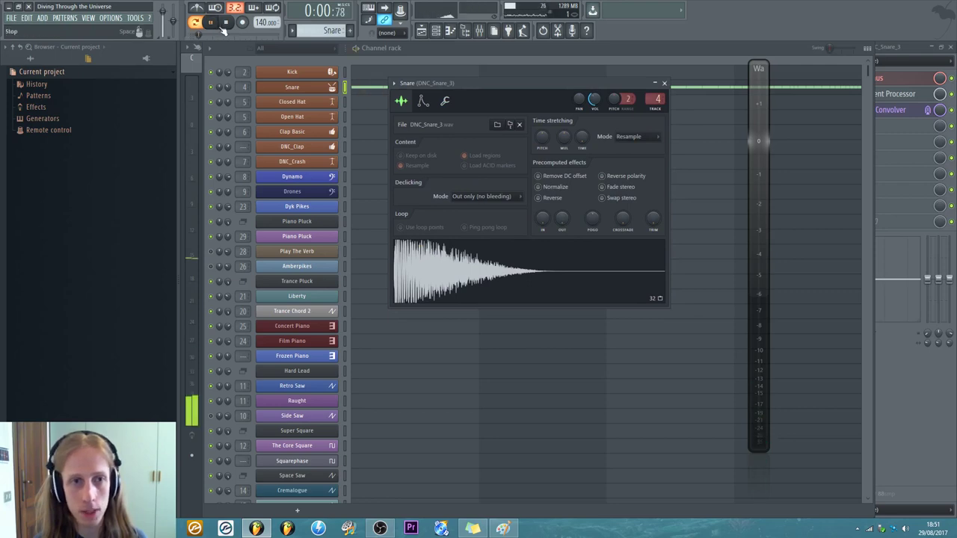
{"action": "mouse_move", "coordinate": [561, 218]}
{"action": "left_mouse_down"}
{"action": "mouse_move", "coordinate": [561, 191]}
{"action": "mouse_move", "coordinate": [561, 224]}
{"action": "left_mouse_up"}
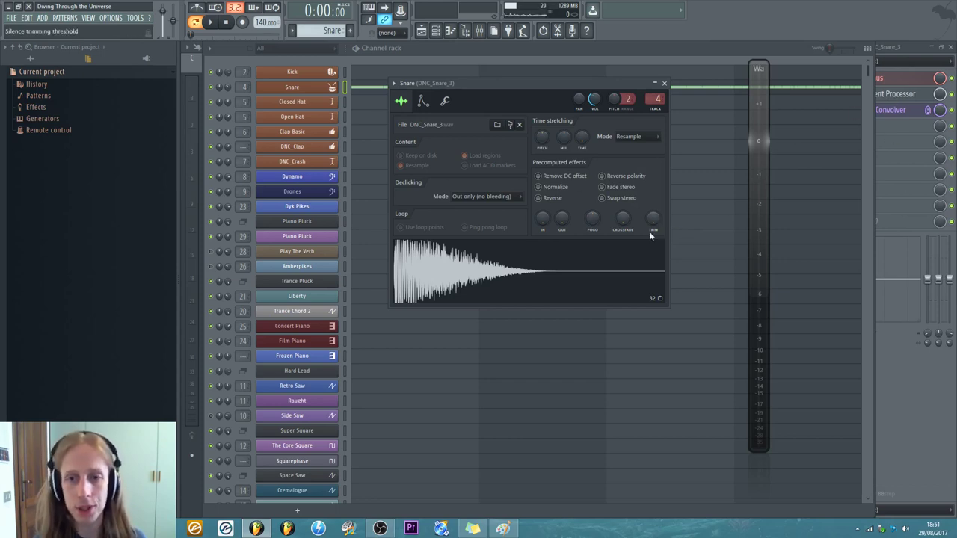
{"action": "mouse_move", "coordinate": [562, 219]}
{"action": "left_mouse_down"}
{"action": "mouse_move", "coordinate": [562, 196]}
{"action": "mouse_move", "coordinate": [566, 232]}
{"action": "left_mouse_up"}
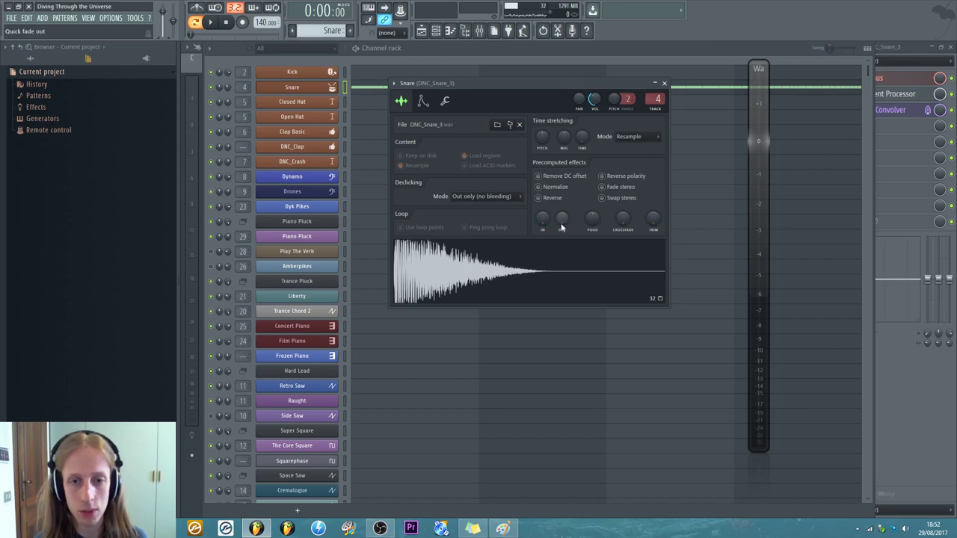
{"action": "left_click_drag", "start_coordinate": [557, 85], "coordinate": [465, 87]}
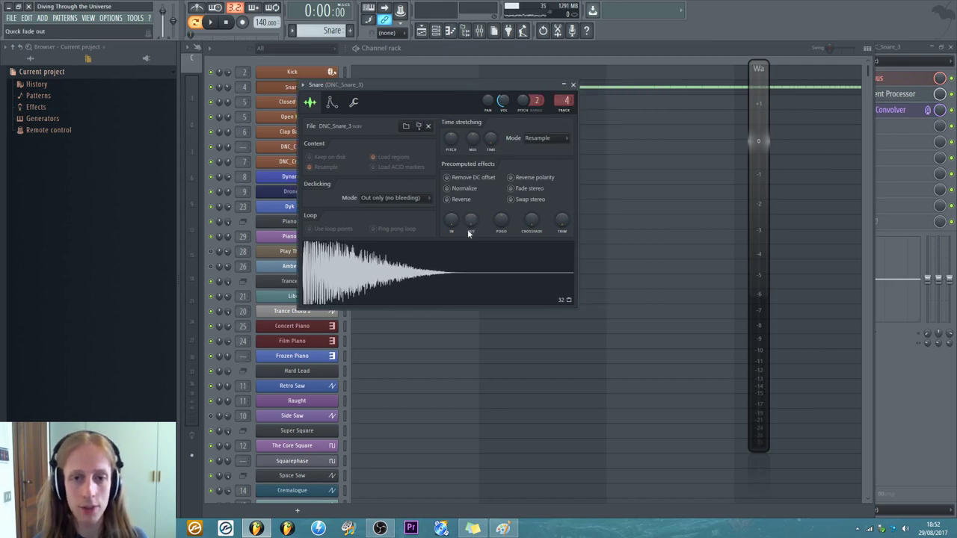
{"action": "mouse_move", "coordinate": [469, 229]}
{"action": "left_mouse_down"}
{"action": "mouse_move", "coordinate": [470, 183]}
{"action": "mouse_move", "coordinate": [469, 224]}
{"action": "left_mouse_up"}
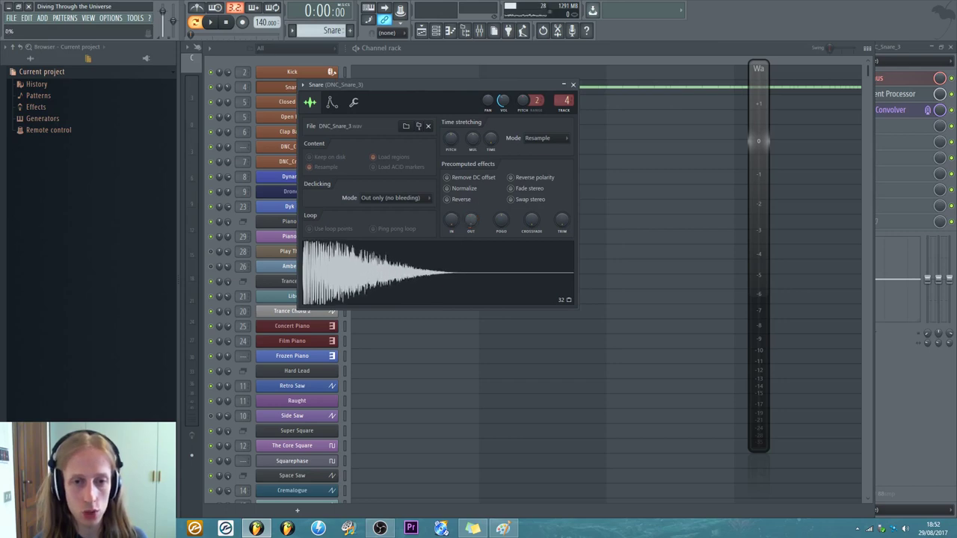
- Inspect the Transient Processor's release setting on the snare's mixer track, close it, and return to the channel rack
{"action": "left_click", "coordinate": [901, 93]}
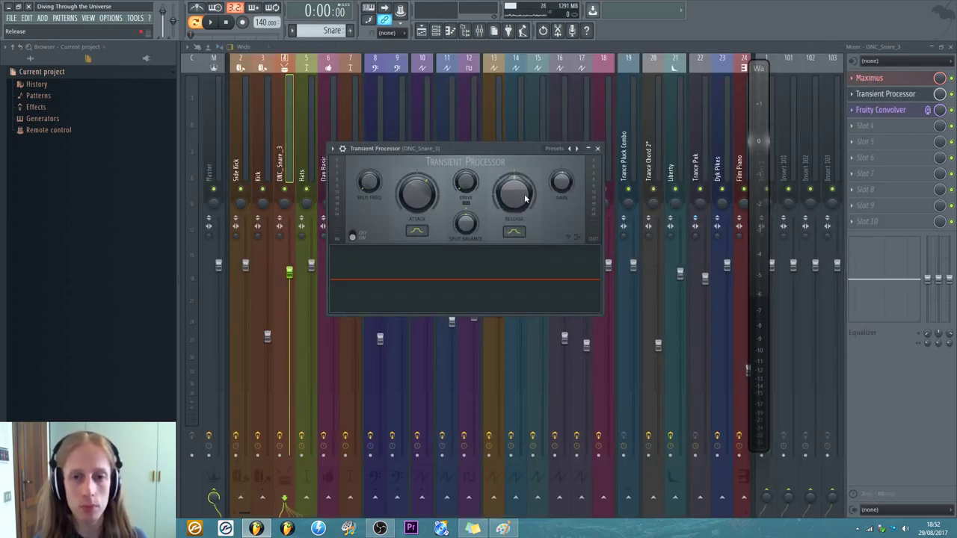
{"action": "left_click", "coordinate": [598, 149]}
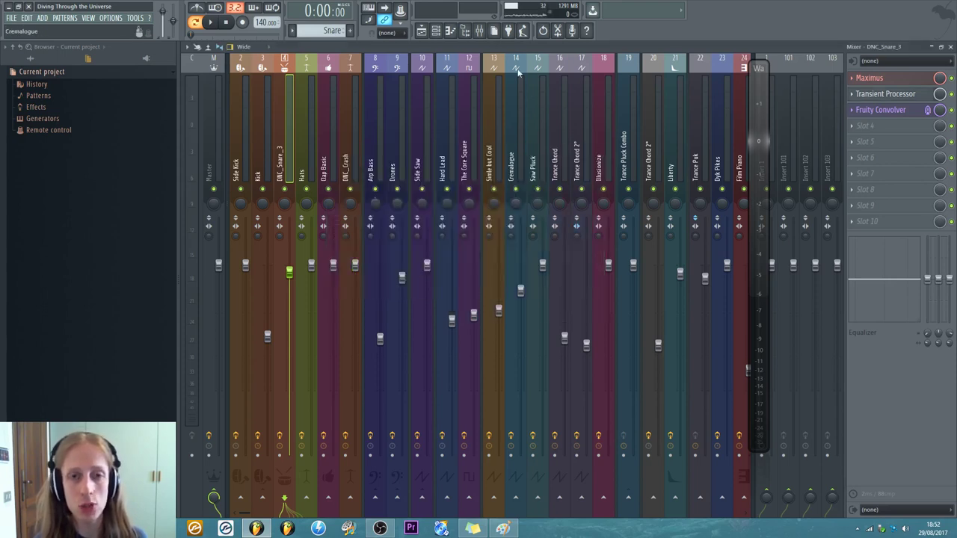
{"action": "left_click", "coordinate": [450, 30]}
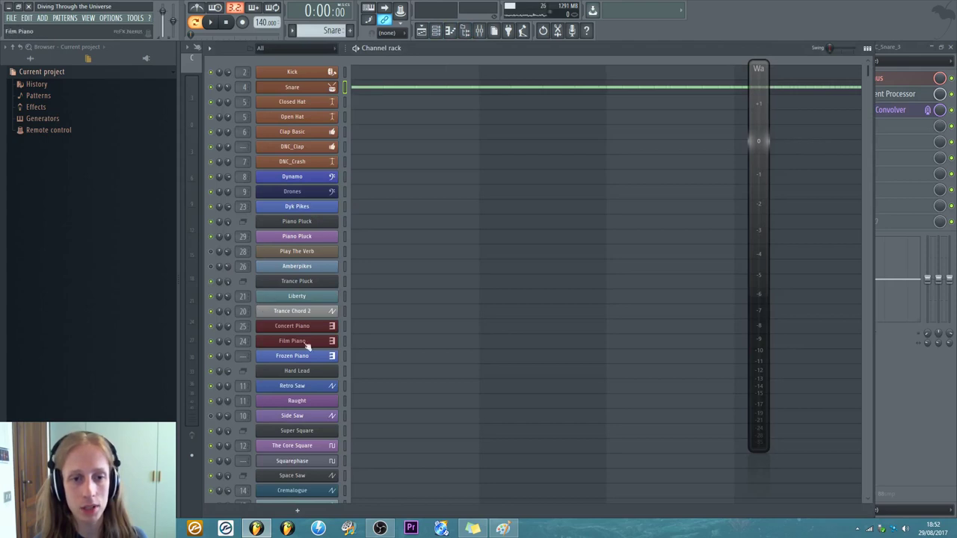
- Try a quick fade-out of 81% on the Snare channel's sample and undo it
{"action": "left_click", "coordinate": [306, 91]}
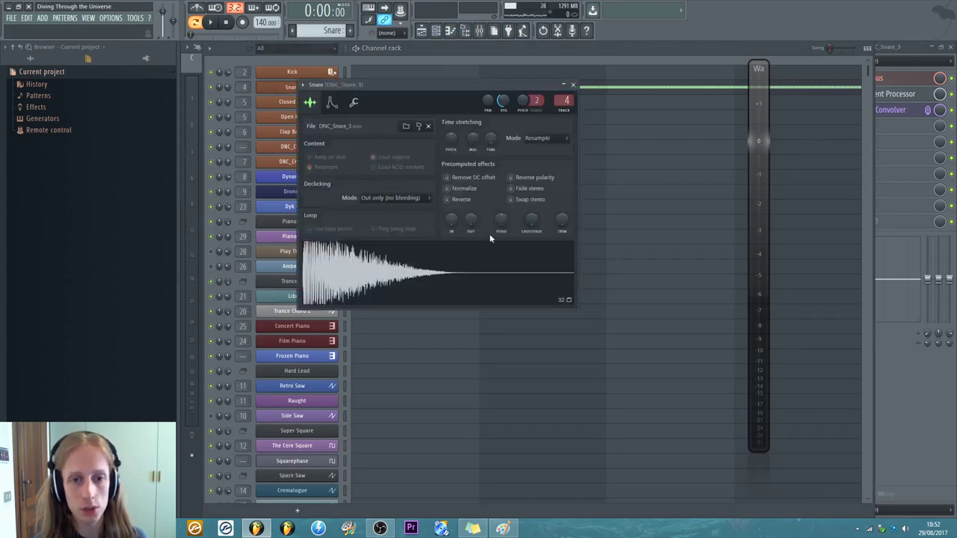
{"action": "left_click_drag", "start_coordinate": [471, 219], "coordinate": [471, 209]}
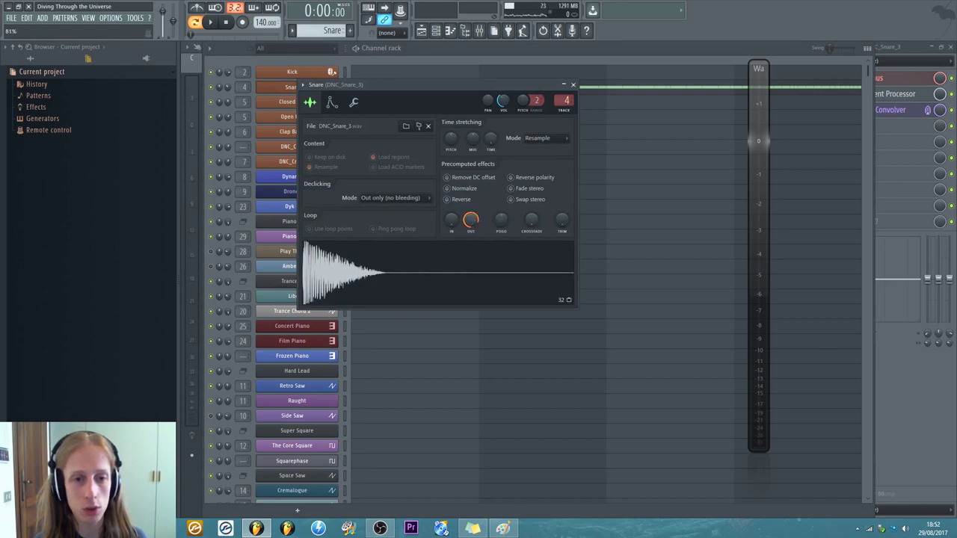
{"action": "key", "text": "ctrl+z"}
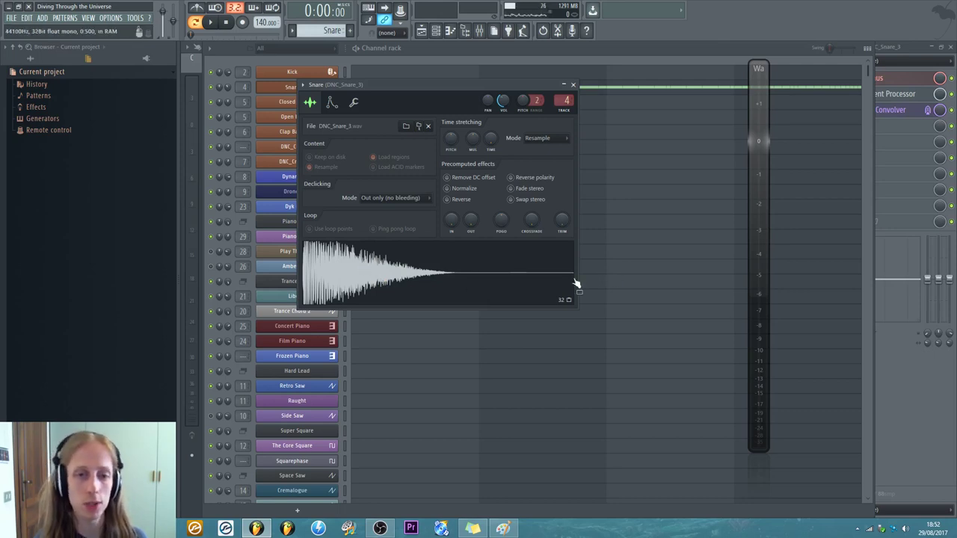
- Play the pattern while trying small quick fade-out amounts up to 24% on the Snare sample, reset the fade, and stop playback
{"action": "mouse_move", "coordinate": [470, 219]}
{"action": "left_mouse_down"}
{"action": "mouse_move", "coordinate": [470, 209]}
{"action": "mouse_move", "coordinate": [470, 218]}
{"action": "left_mouse_up"}
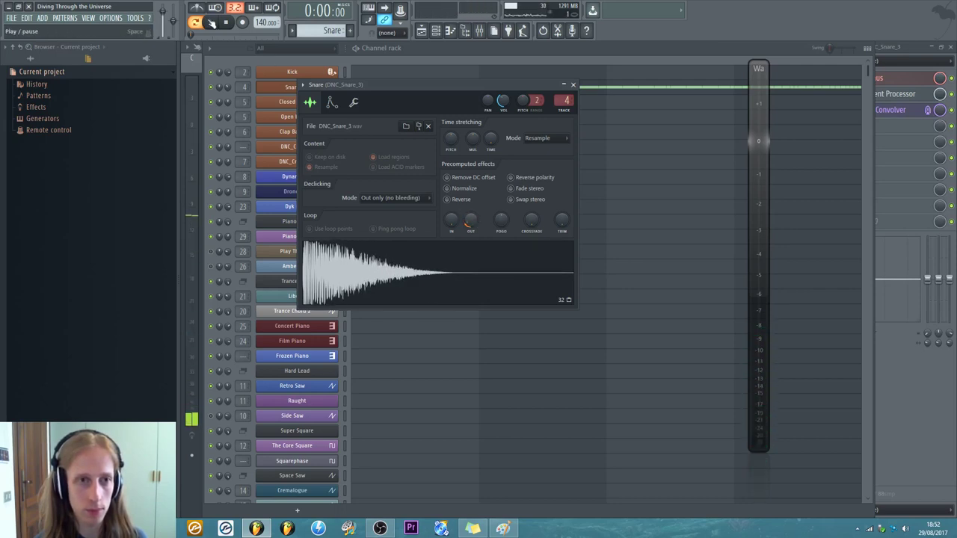
{"action": "key", "text": "space"}
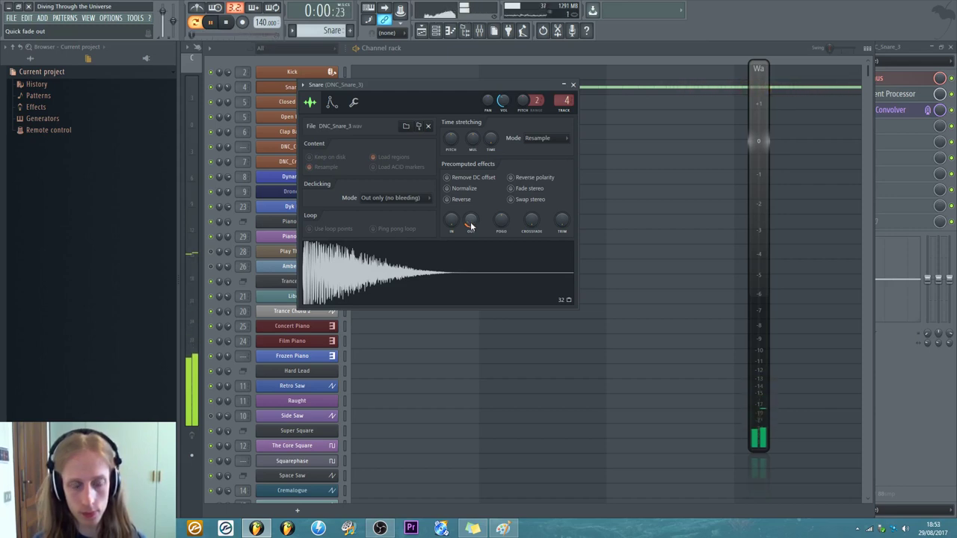
{"action": "left_click_drag", "start_coordinate": [470, 226], "coordinate": [471, 223]}
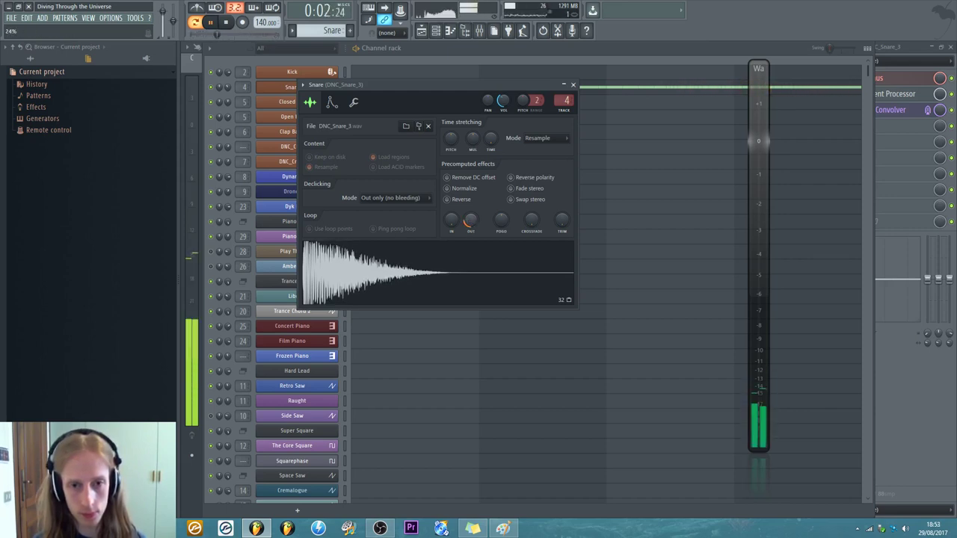
{"action": "left_click_drag", "start_coordinate": [470, 224], "coordinate": [470, 234]}
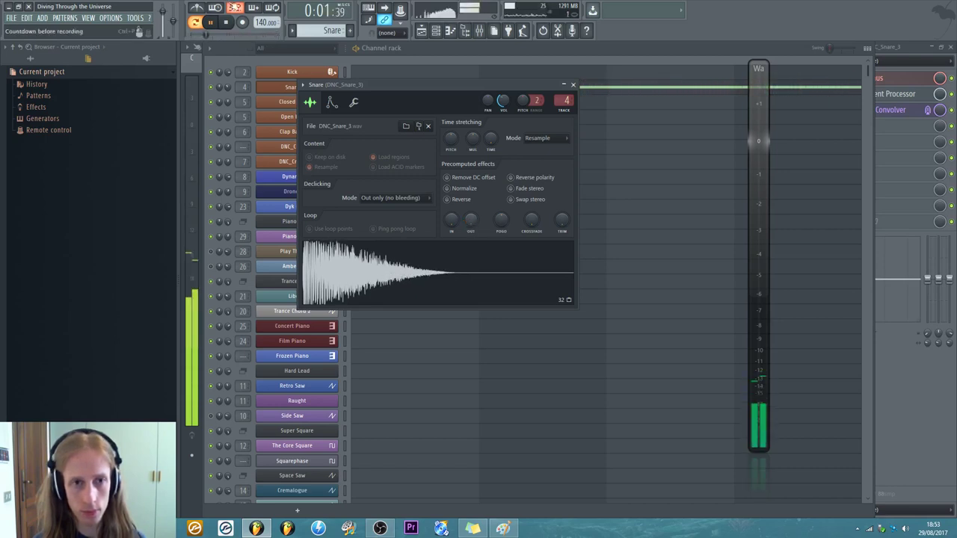
{"action": "left_click", "coordinate": [226, 23]}
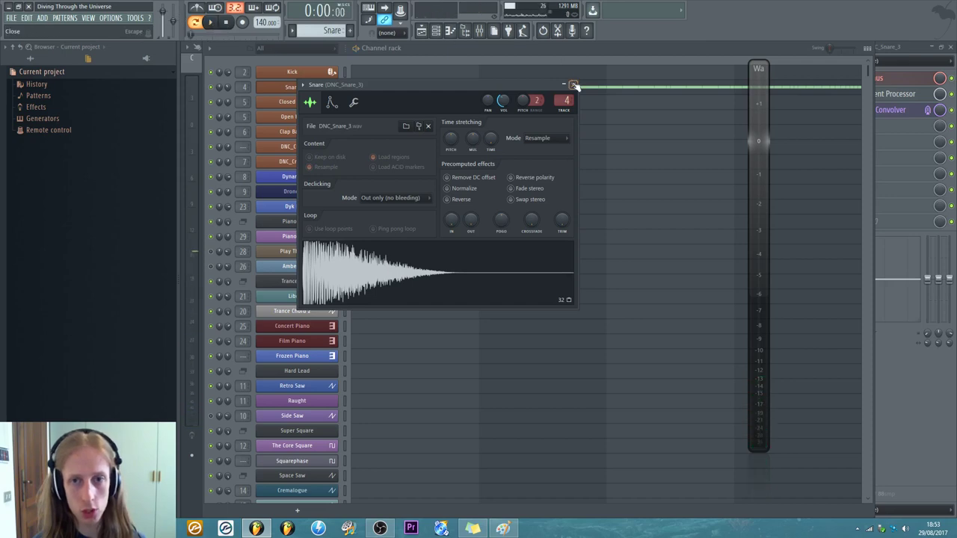
- Glance at the mixer, compare the DNC_Clap and Snare samples in their channel settings, and close both
{"action": "left_click", "coordinate": [574, 86]}
{"action": "left_click", "coordinate": [479, 30]}
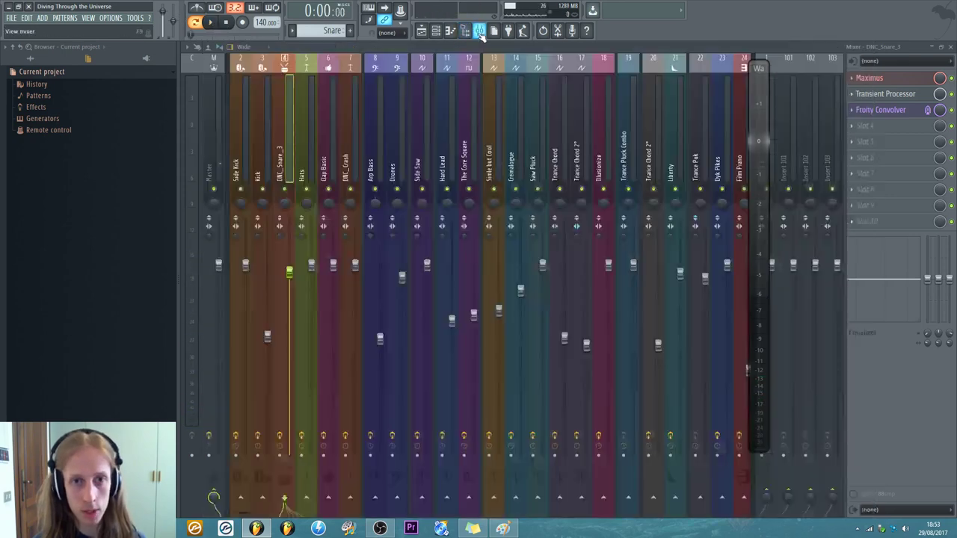
{"action": "left_click", "coordinate": [950, 47]}
{"action": "left_click", "coordinate": [303, 148]}
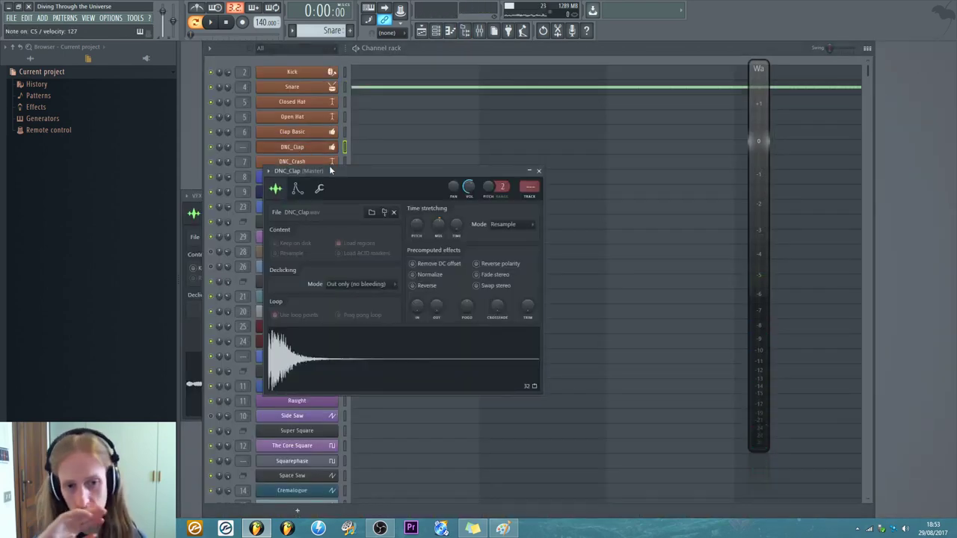
{"action": "left_click", "coordinate": [538, 170]}
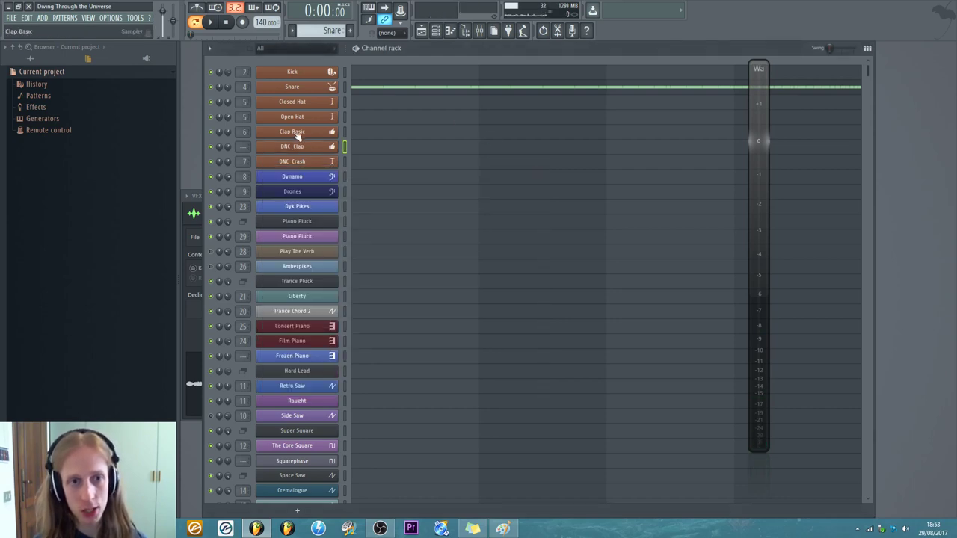
{"action": "left_click", "coordinate": [309, 88]}
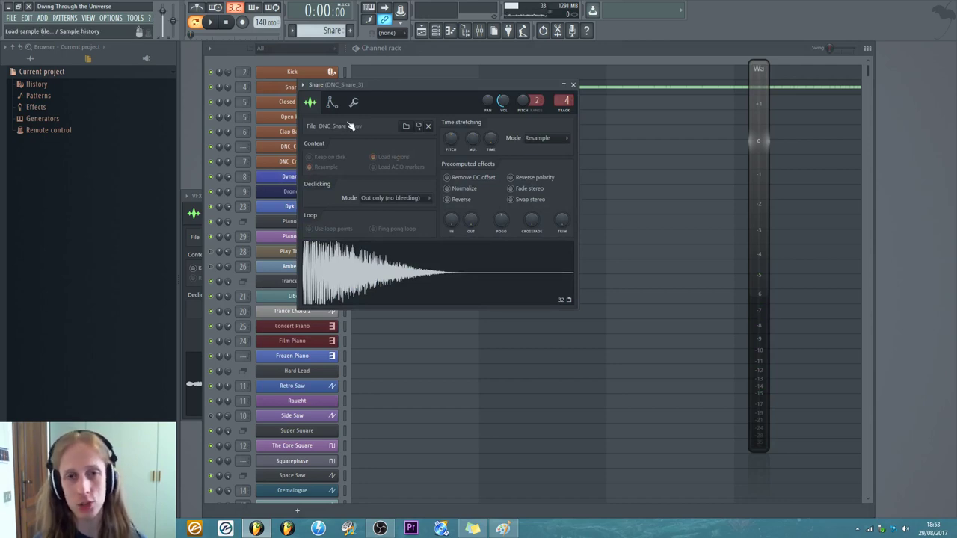
{"action": "left_click", "coordinate": [573, 85]}
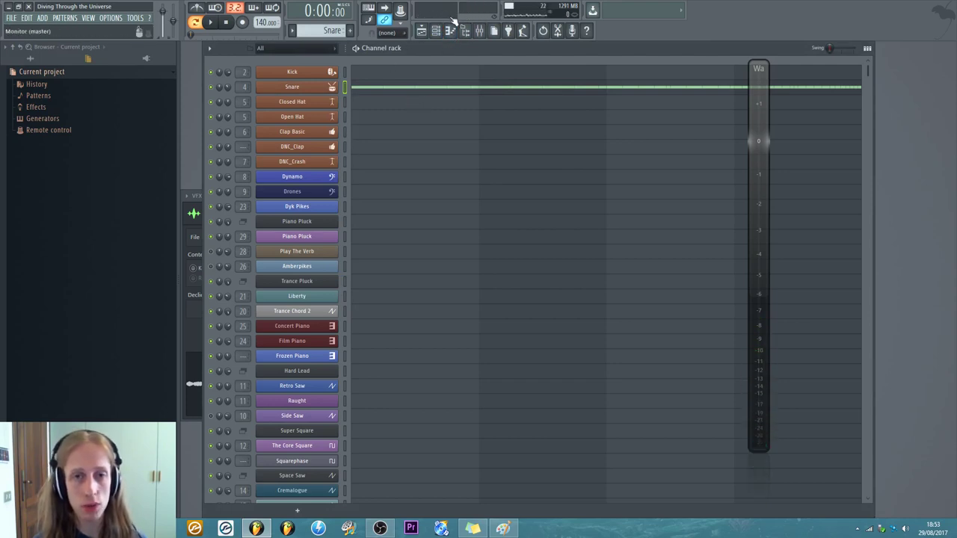
- Examine the DNC_Clap sample's waveform in its channel settings and close them
{"action": "left_click", "coordinate": [324, 147]}
{"action": "left_click_drag", "start_coordinate": [324, 170], "coordinate": [437, 113]}
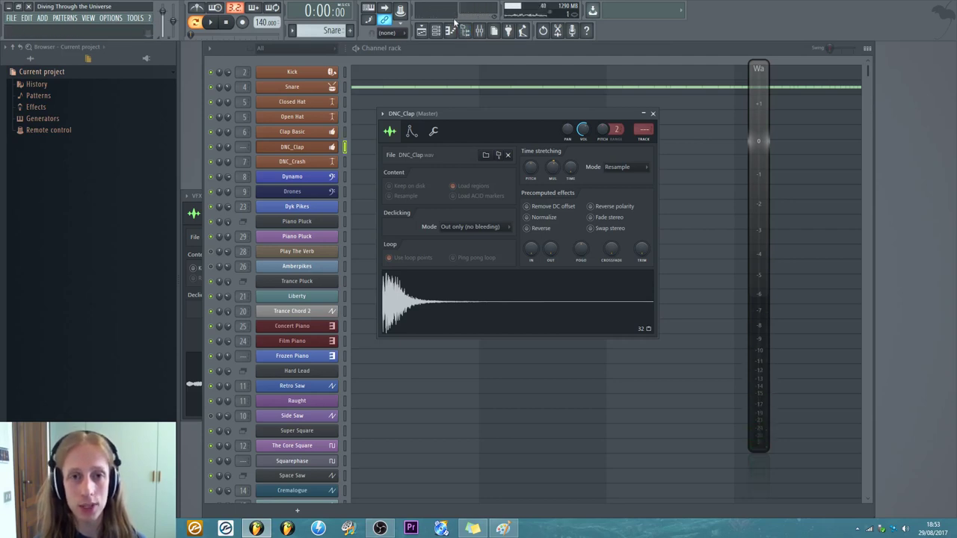
{"action": "left_click_drag", "start_coordinate": [467, 125], "coordinate": [476, 135]}
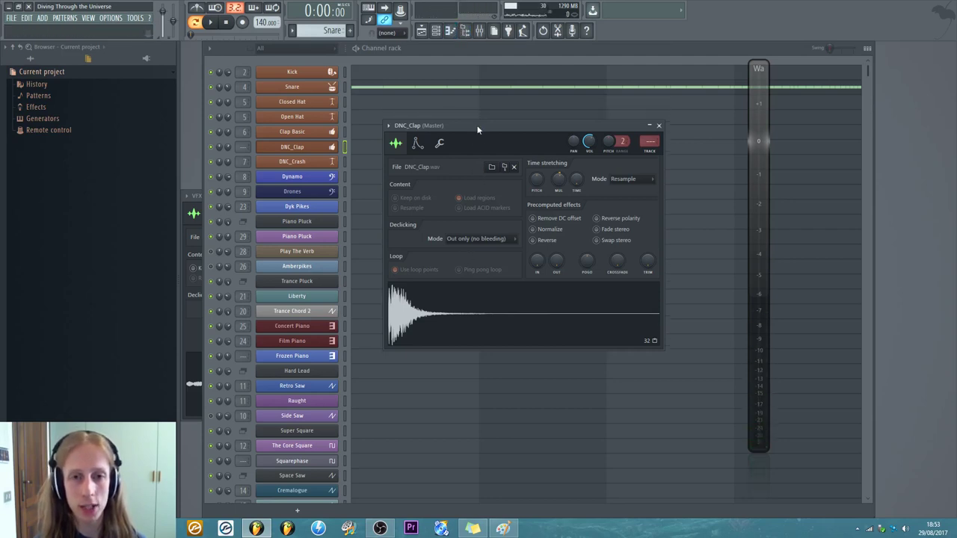
{"action": "left_click", "coordinate": [658, 126]}
- Move an empty mixer insert track to position 5, directly after the DNC_Snare_3 track
{"action": "left_click", "coordinate": [479, 30]}
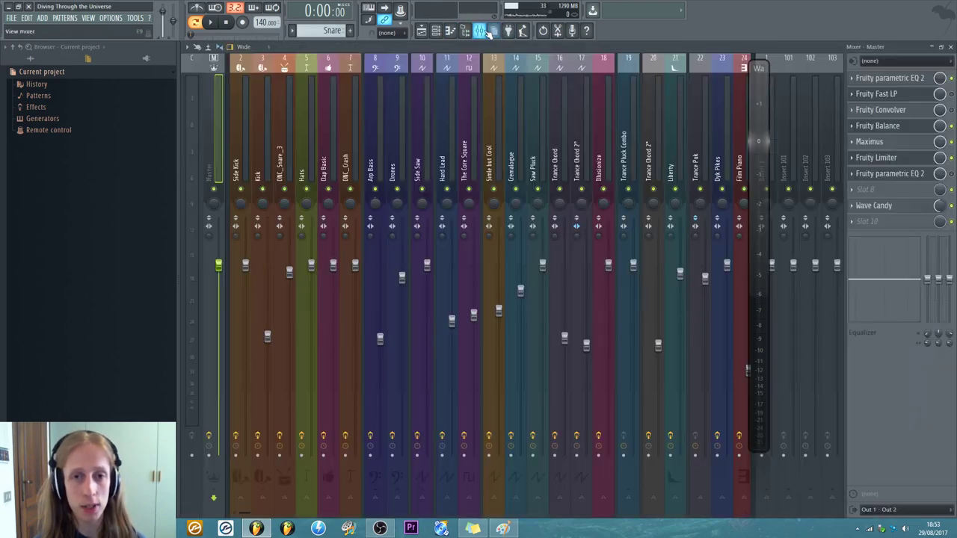
{"action": "left_click", "coordinate": [521, 122]}
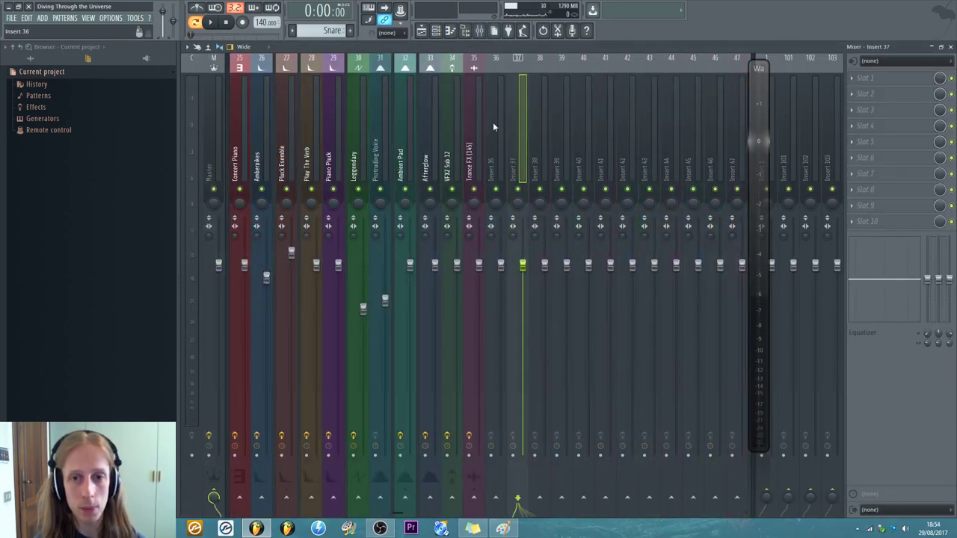
{"action": "left_click", "coordinate": [492, 122]}
{"action": "left_click_drag", "start_coordinate": [496, 126], "coordinate": [306, 130]}
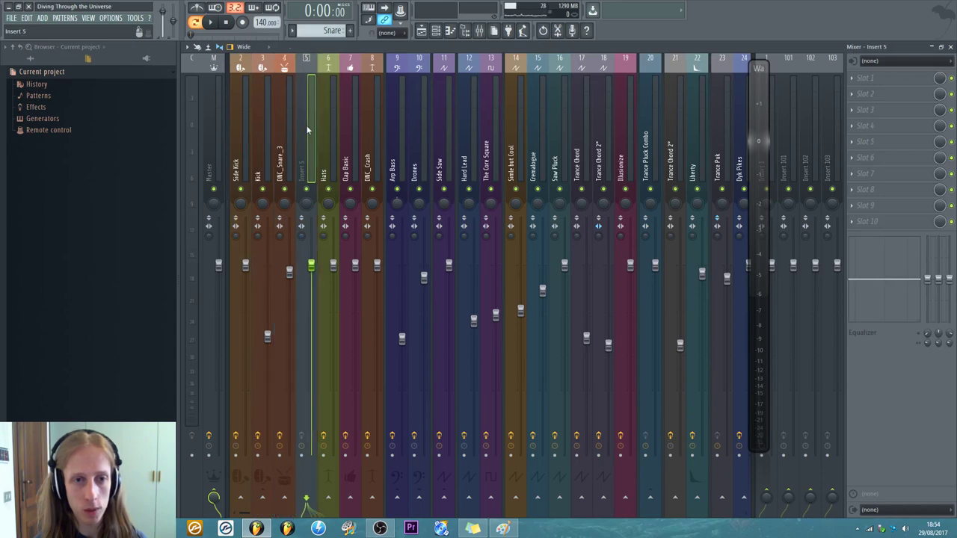
- Check that the DNC_Clap channel is selected and route it to the empty mixer insert 5
{"action": "left_click", "coordinate": [439, 30]}
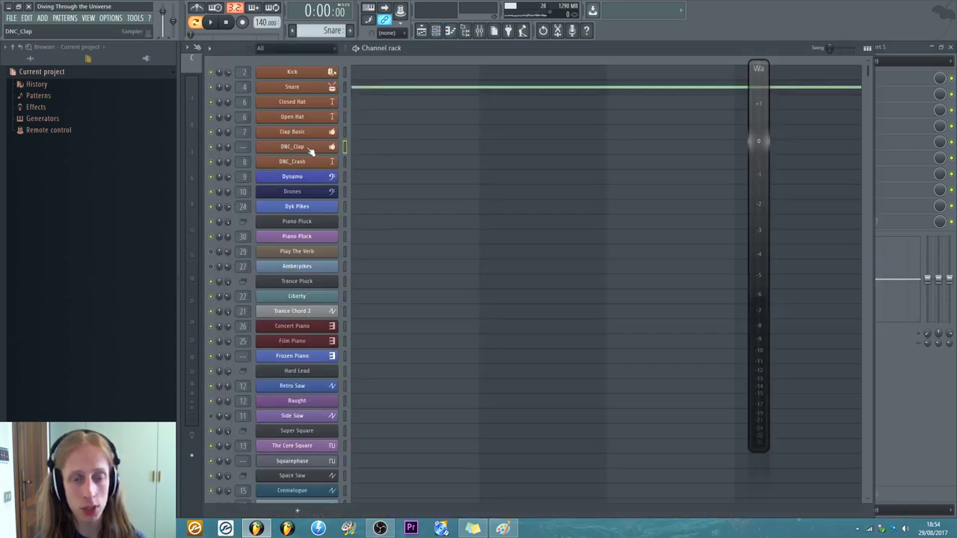
{"action": "left_click", "coordinate": [465, 29]}
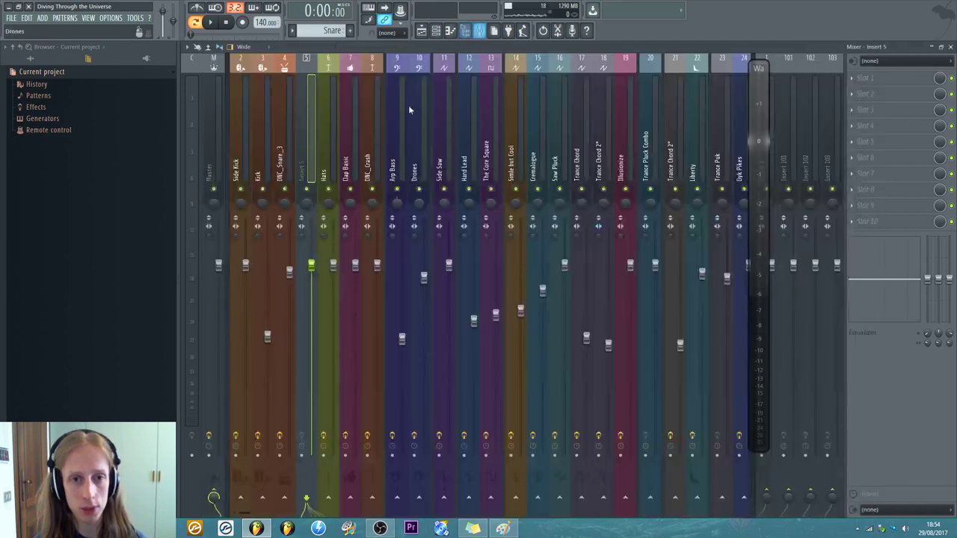
{"action": "right_click", "coordinate": [312, 56]}
{"action": "mouse_move", "coordinate": [341, 133]}
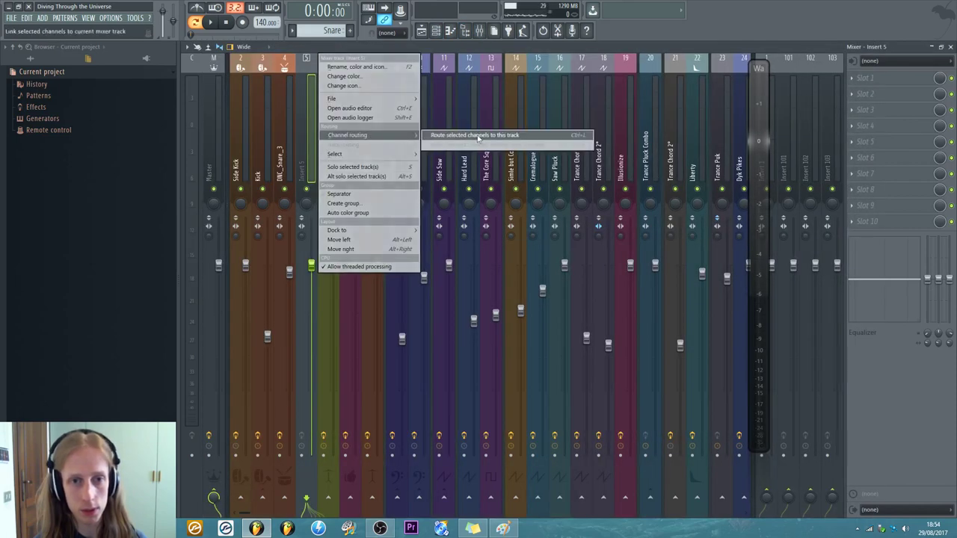
{"action": "left_click", "coordinate": [464, 135]}
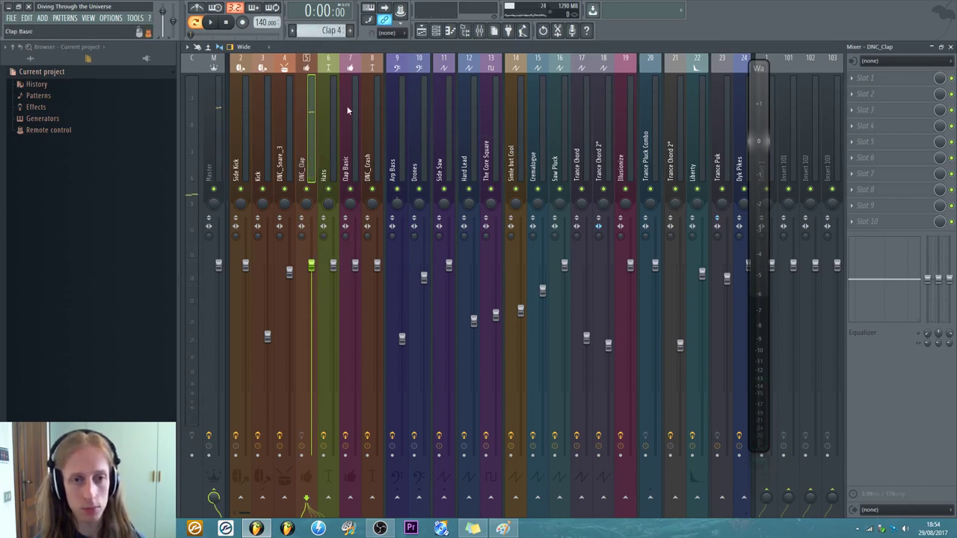
- Load Fruity Parametric EQ 2 into the first effect slot of the DNC_Clap mixer track
{"action": "left_click", "coordinate": [859, 81]}
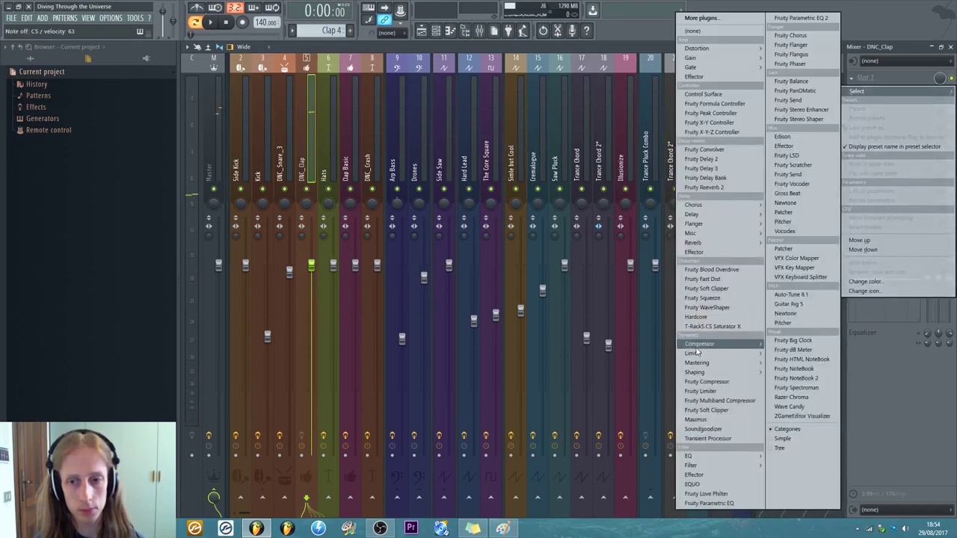
{"action": "mouse_move", "coordinate": [692, 456]}
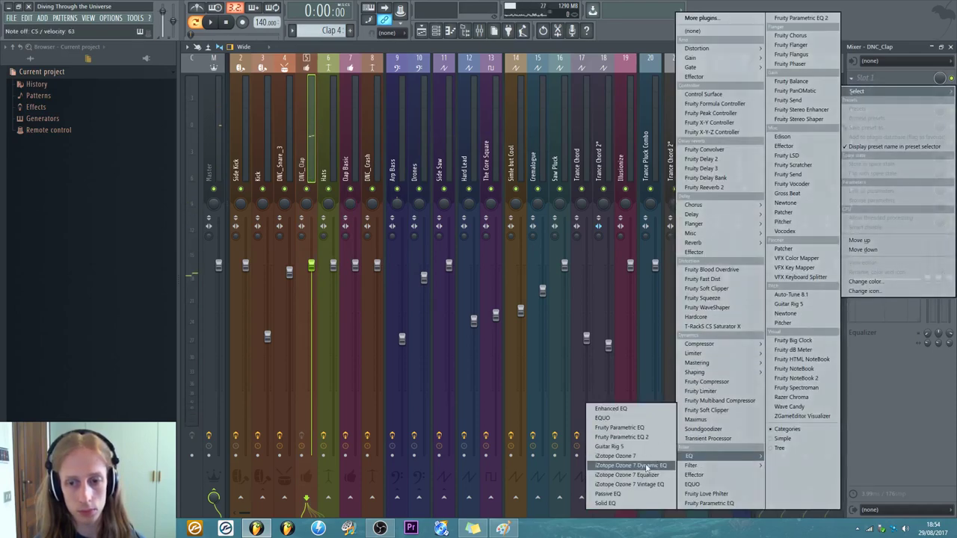
{"action": "left_click", "coordinate": [620, 437]}
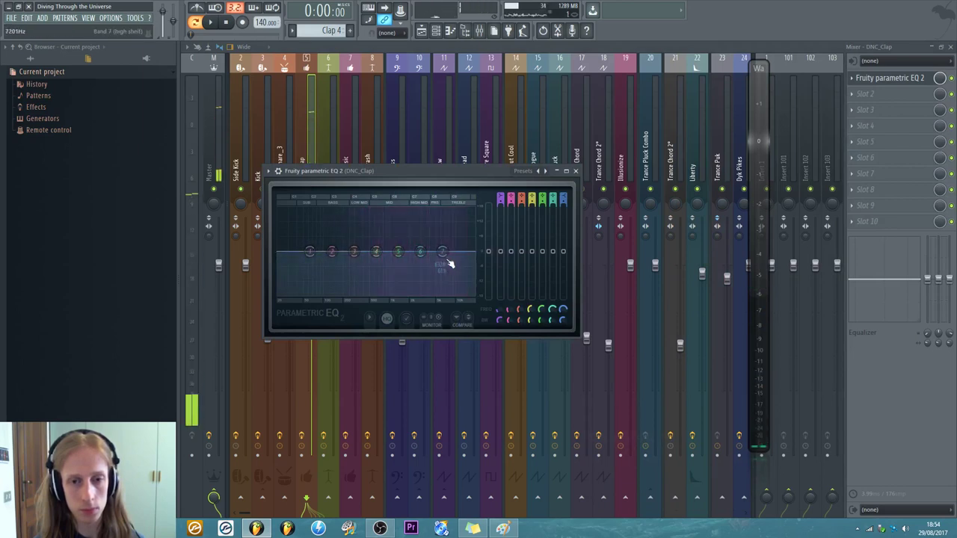
- Hide the browser, enlarge the Fruity Parametric EQ 2 window, and place it in the middle of the workspace
{"action": "left_click_drag", "start_coordinate": [418, 171], "coordinate": [385, 48]}
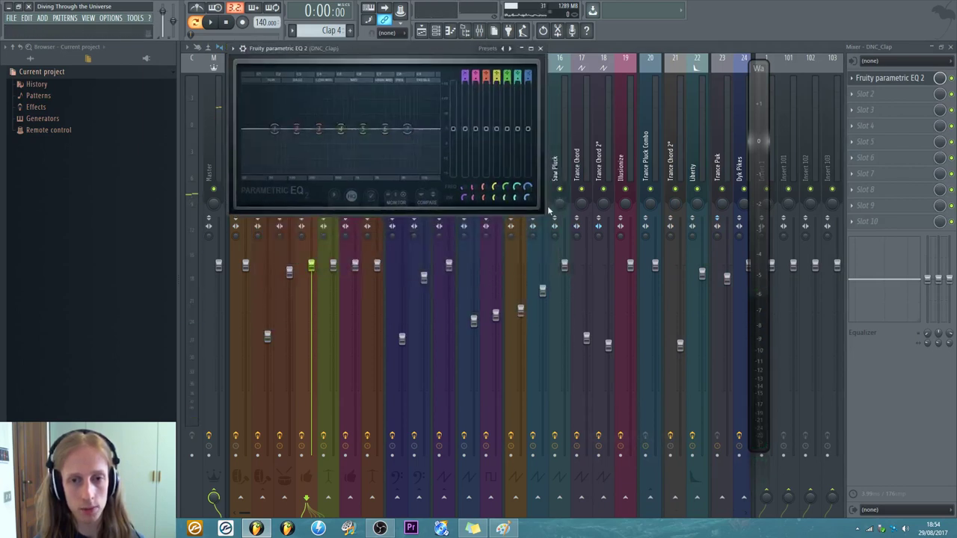
{"action": "left_click_drag", "start_coordinate": [544, 213], "coordinate": [836, 346]}
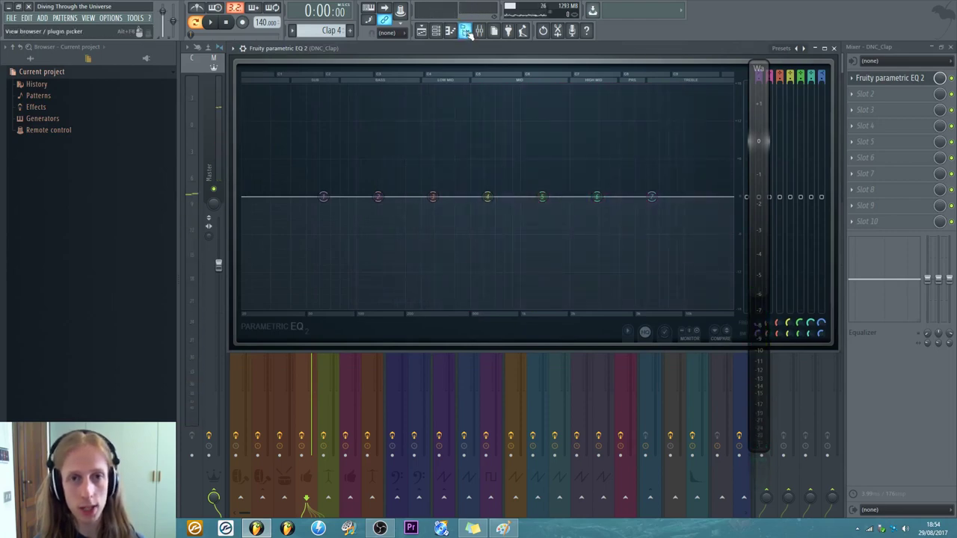
{"action": "left_click", "coordinate": [465, 32]}
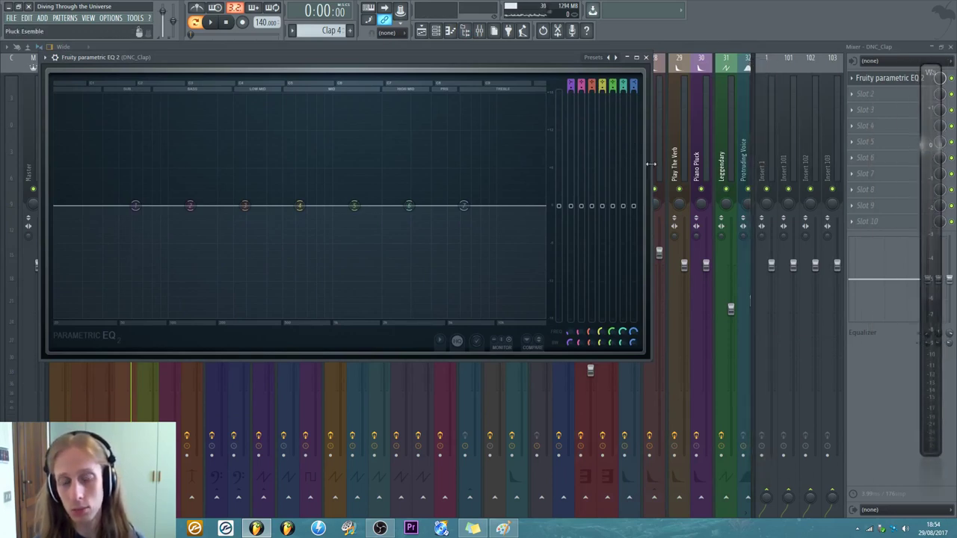
{"action": "left_click_drag", "start_coordinate": [651, 163], "coordinate": [891, 180]}
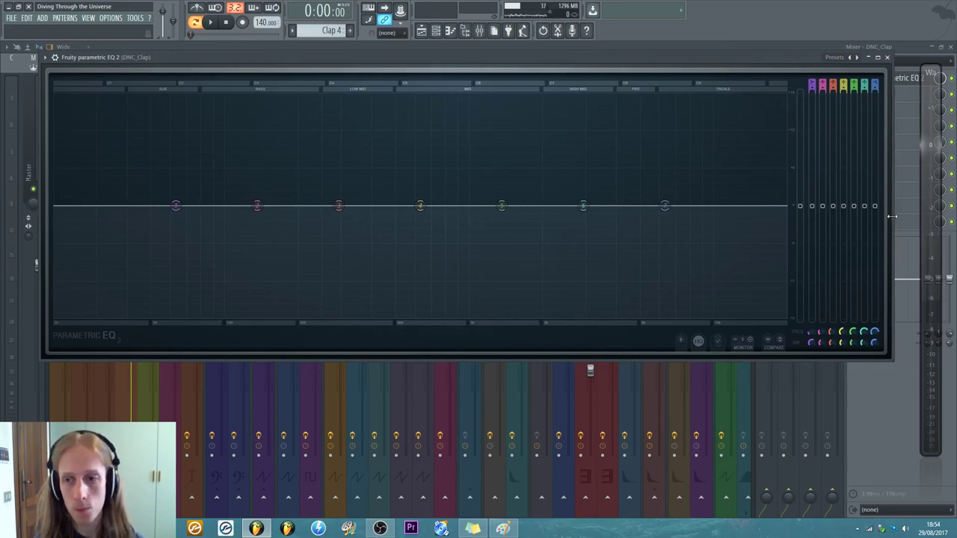
{"action": "left_click_drag", "start_coordinate": [891, 217], "coordinate": [525, 176]}
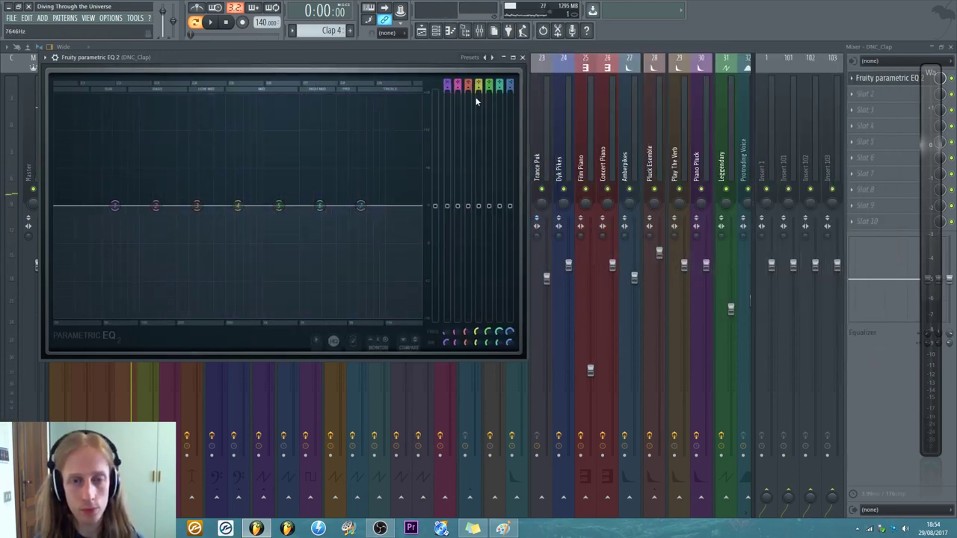
{"action": "left_click_drag", "start_coordinate": [421, 71], "coordinate": [571, 135]}
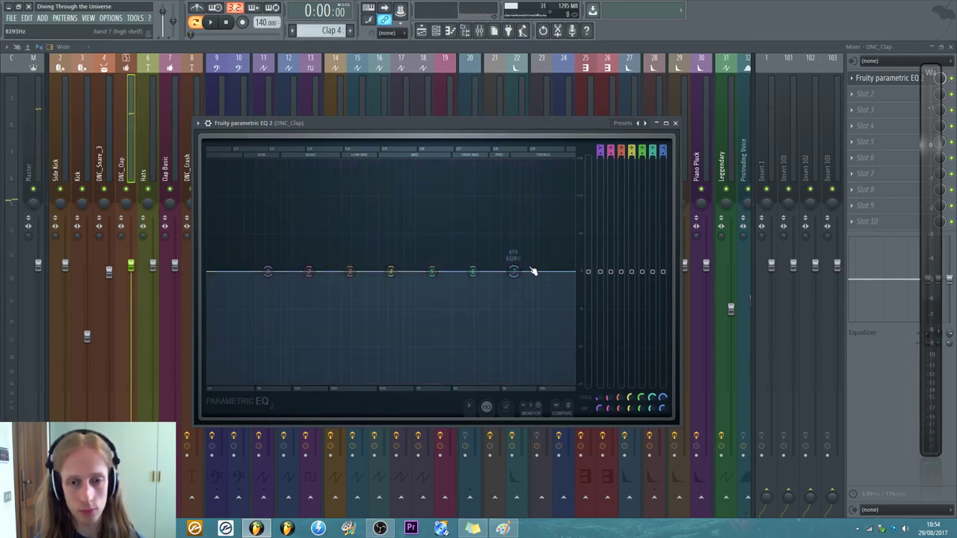
- Try a band 7 high-shelf boost and a band 5 cut around 811 Hz on the clap, returning both bands to 0 dB
{"action": "left_click_drag", "start_coordinate": [309, 271], "coordinate": [358, 271]}
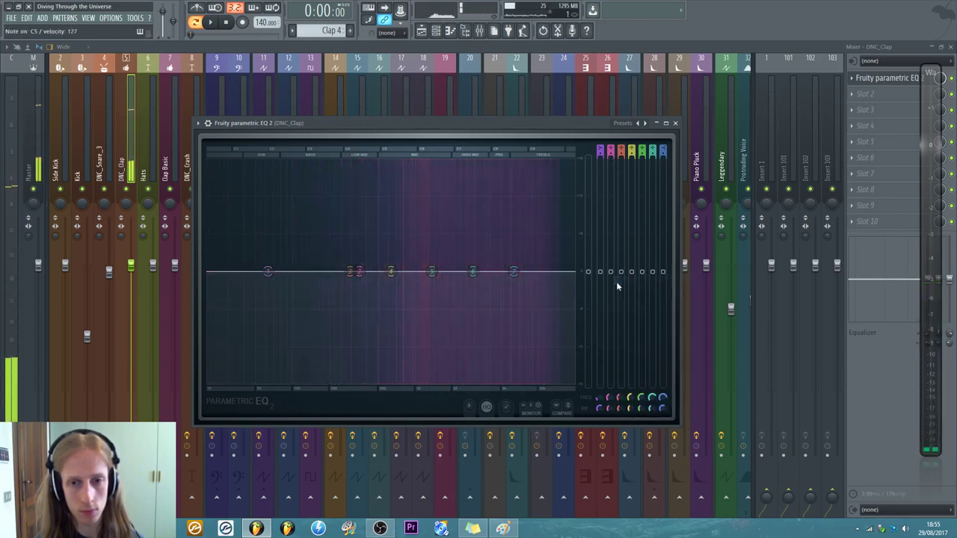
{"action": "left_click_drag", "start_coordinate": [513, 272], "coordinate": [554, 226]}
{"action": "right_click", "coordinate": [554, 226]}
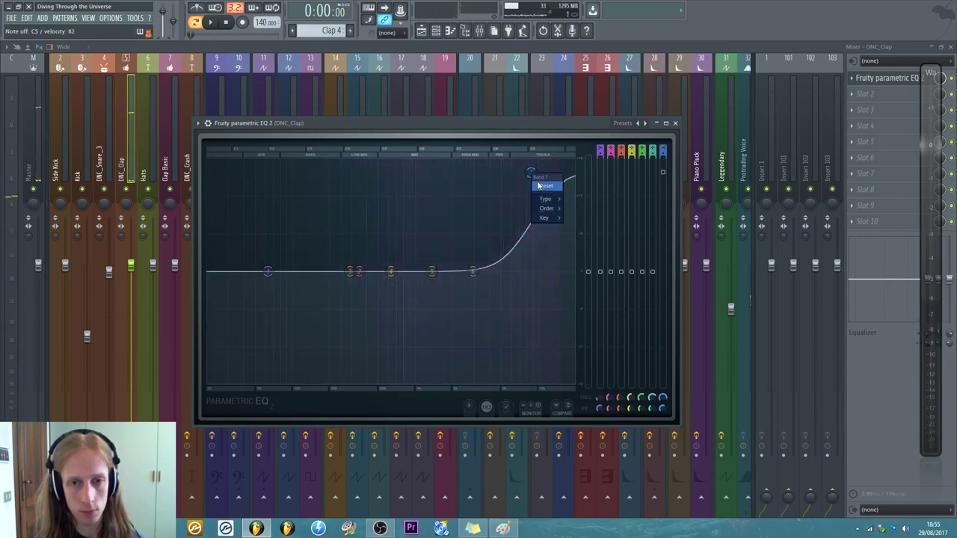
{"action": "left_click", "coordinate": [546, 185]}
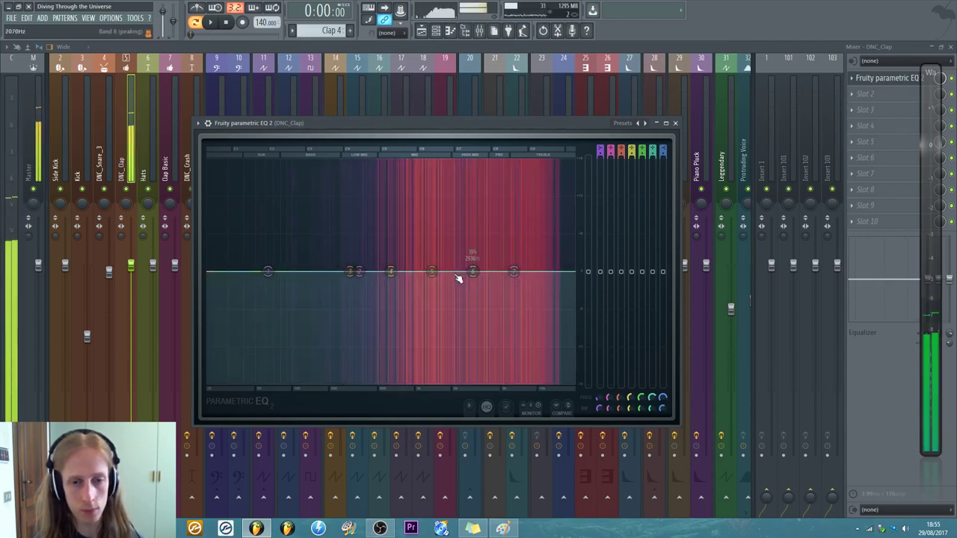
{"action": "left_click_drag", "start_coordinate": [403, 307], "coordinate": [404, 288]}
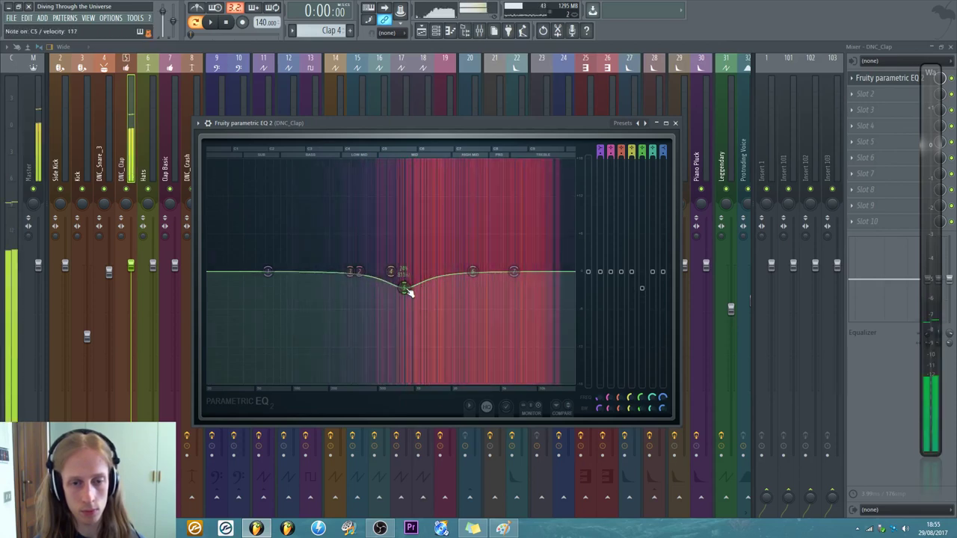
{"action": "mouse_move", "coordinate": [641, 288]}
{"action": "left_mouse_down"}
{"action": "mouse_move", "coordinate": [641, 225]}
{"action": "mouse_move", "coordinate": [641, 290]}
{"action": "mouse_move", "coordinate": [643, 272]}
{"action": "left_mouse_up"}
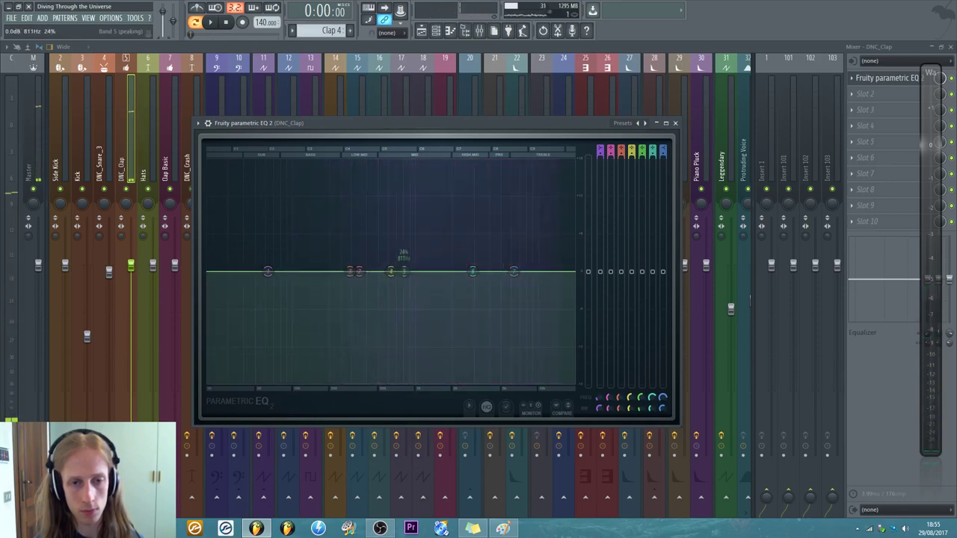
- Replace Fruity Parametric EQ 2 with Maximus in the first effect slot and try soft saturation on its individual frequency bands
{"action": "left_click", "coordinate": [851, 77]}
{"action": "mouse_move", "coordinate": [860, 92]}
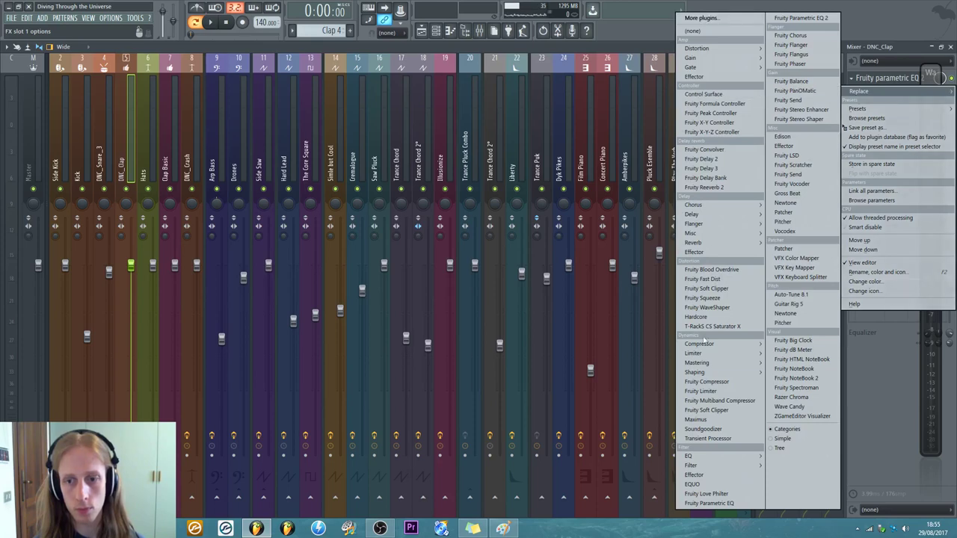
{"action": "mouse_move", "coordinate": [699, 364]}
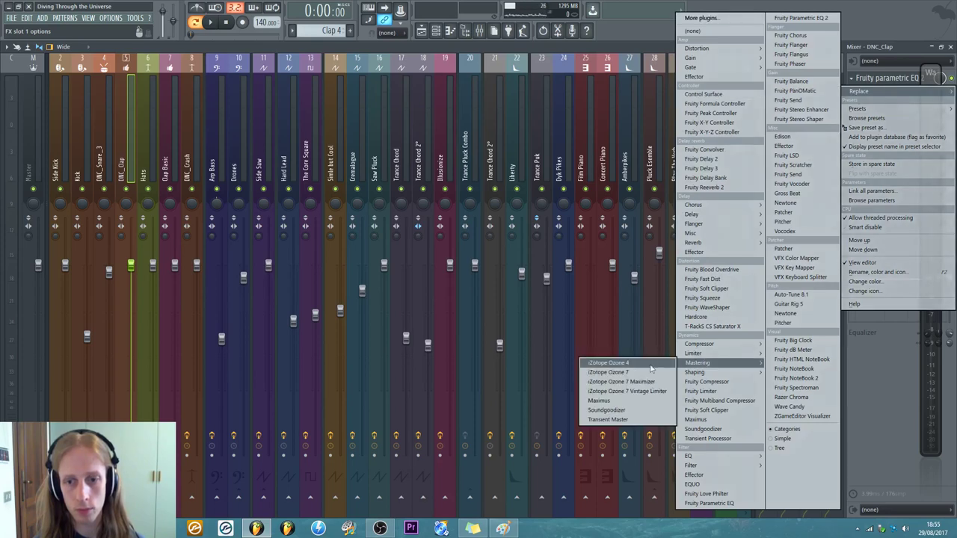
{"action": "left_click", "coordinate": [606, 401]}
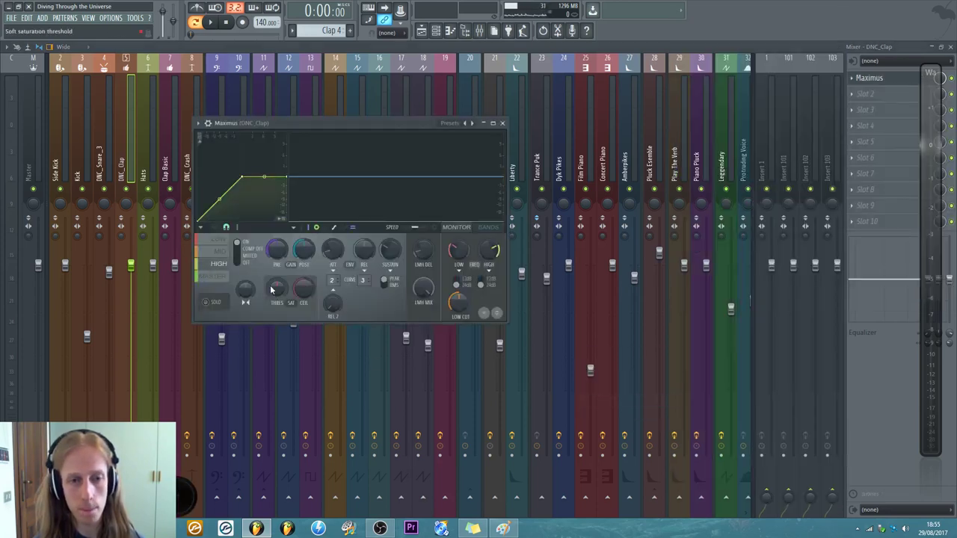
{"action": "left_click_drag", "start_coordinate": [273, 290], "coordinate": [272, 254]}
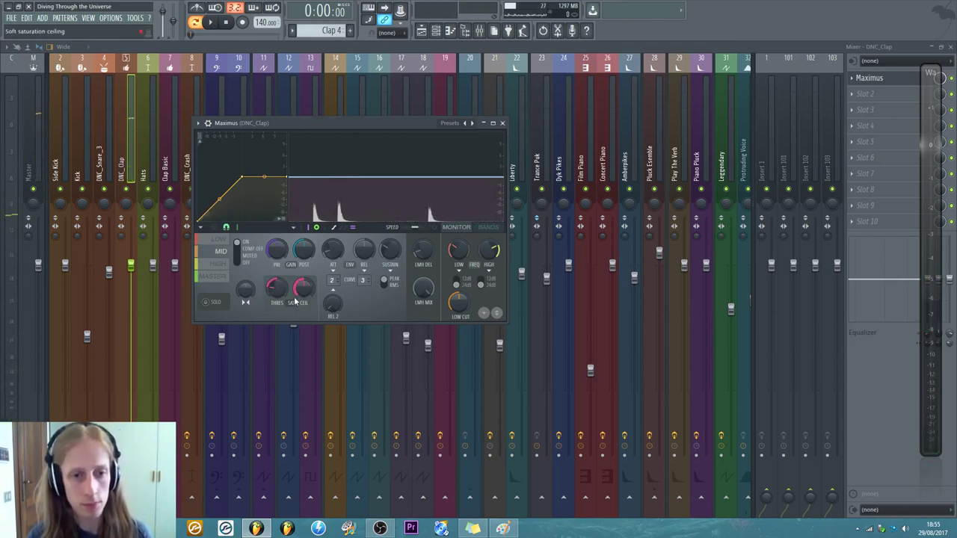
{"action": "left_click", "coordinate": [217, 264]}
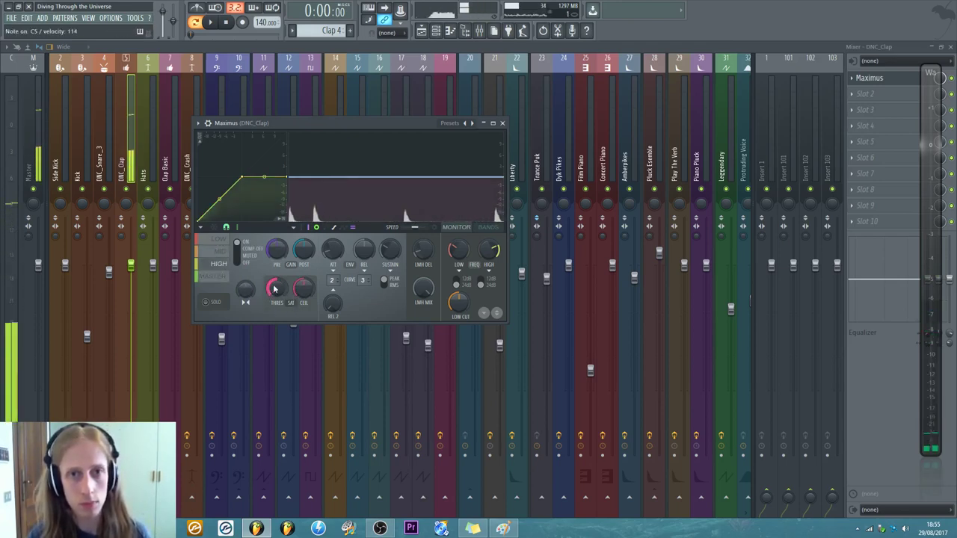
- Replace Maximus with Supercharger GT in the first DNC_Clap effect slot and place its window in the middle of the workspace
{"action": "left_click", "coordinate": [850, 78]}
{"action": "mouse_move", "coordinate": [859, 91]}
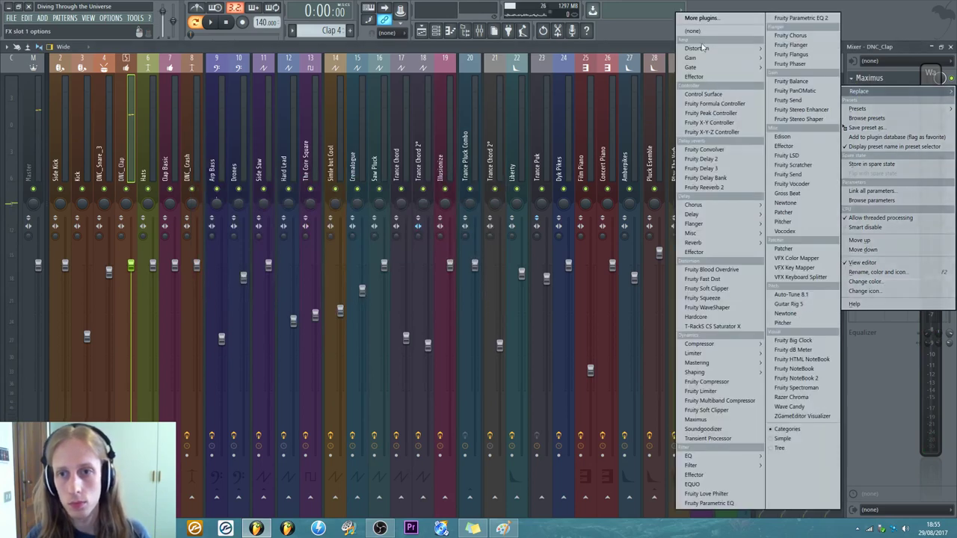
{"action": "mouse_move", "coordinate": [740, 49]}
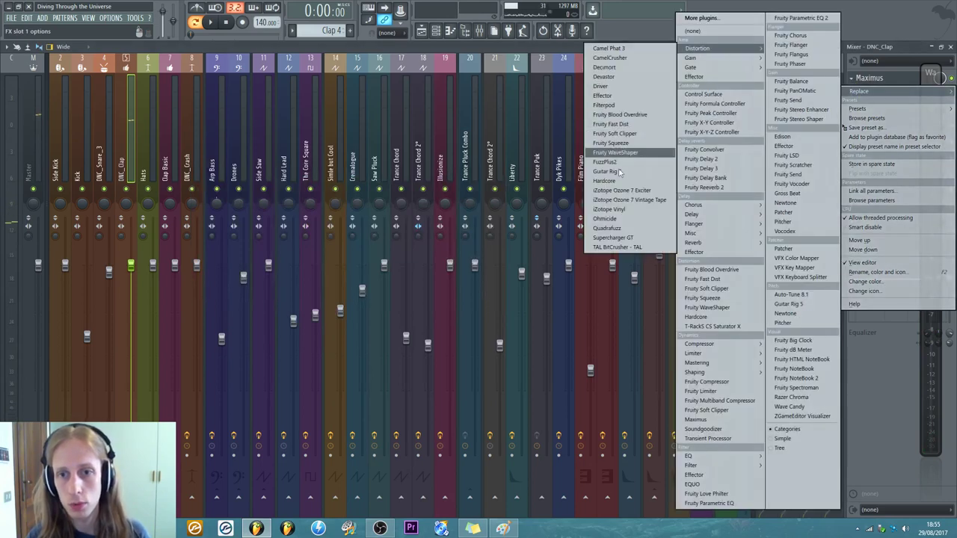
{"action": "left_click", "coordinate": [613, 238]}
{"action": "left_click_drag", "start_coordinate": [318, 125], "coordinate": [356, 136]}
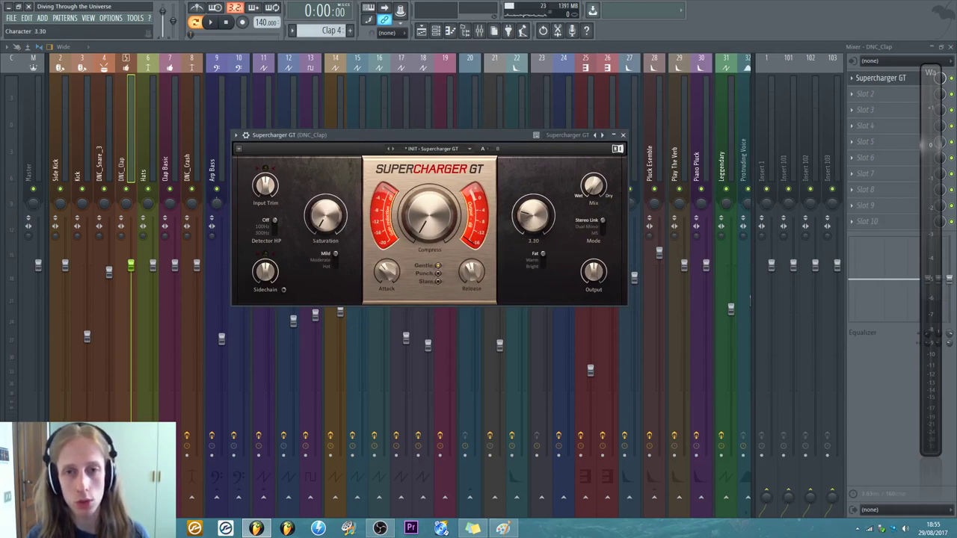
- Add Saturation of about 3.85, set Character to 4.00, and choose the Bright character mode after comparing it with Fat
{"action": "left_click_drag", "start_coordinate": [533, 215], "coordinate": [533, 209]}
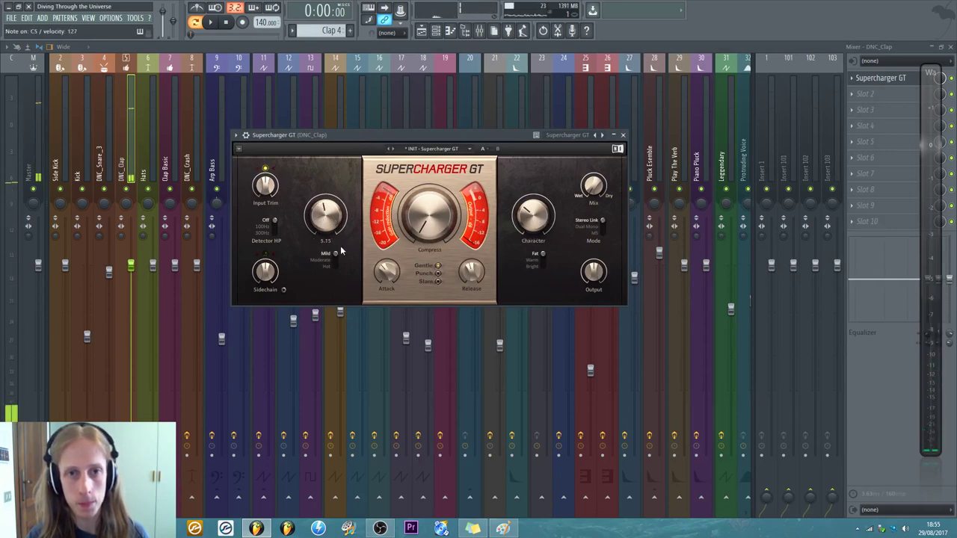
{"action": "mouse_move", "coordinate": [425, 231]}
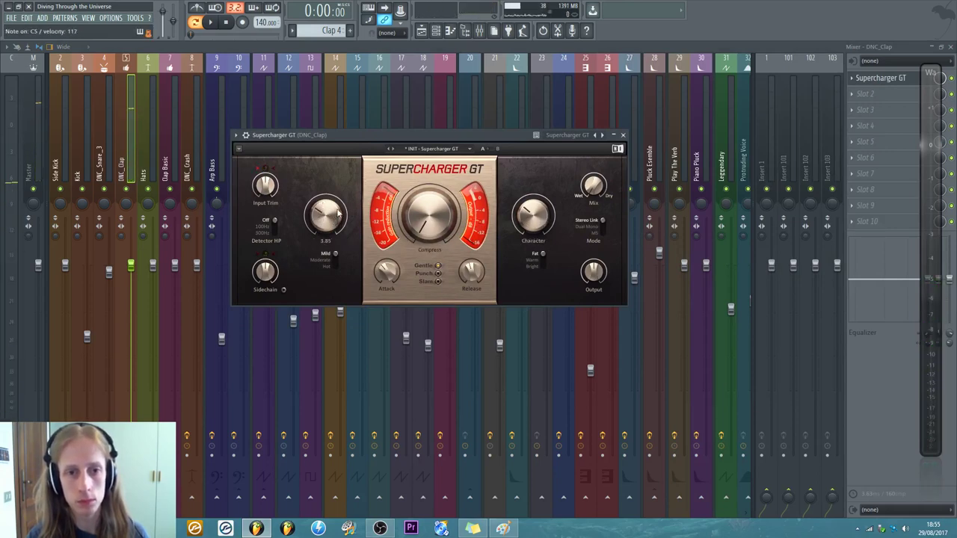
{"action": "mouse_move", "coordinate": [282, 199]}
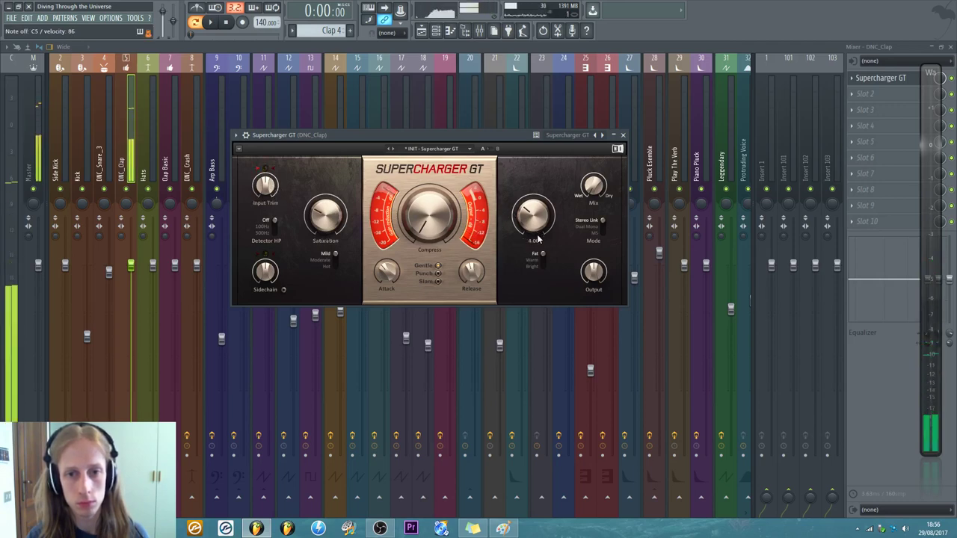
{"action": "left_click", "coordinate": [543, 260]}
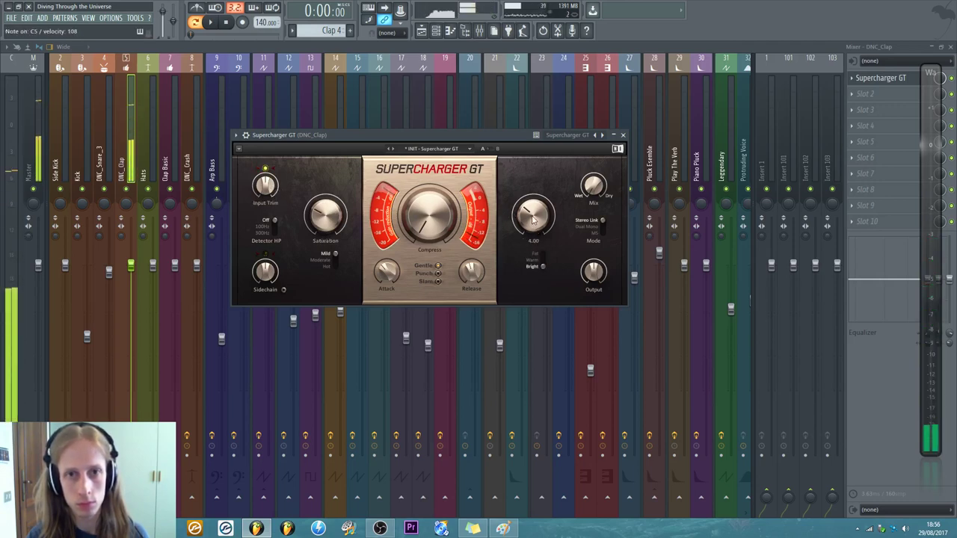
{"action": "left_click_drag", "start_coordinate": [532, 215], "coordinate": [533, 197]}
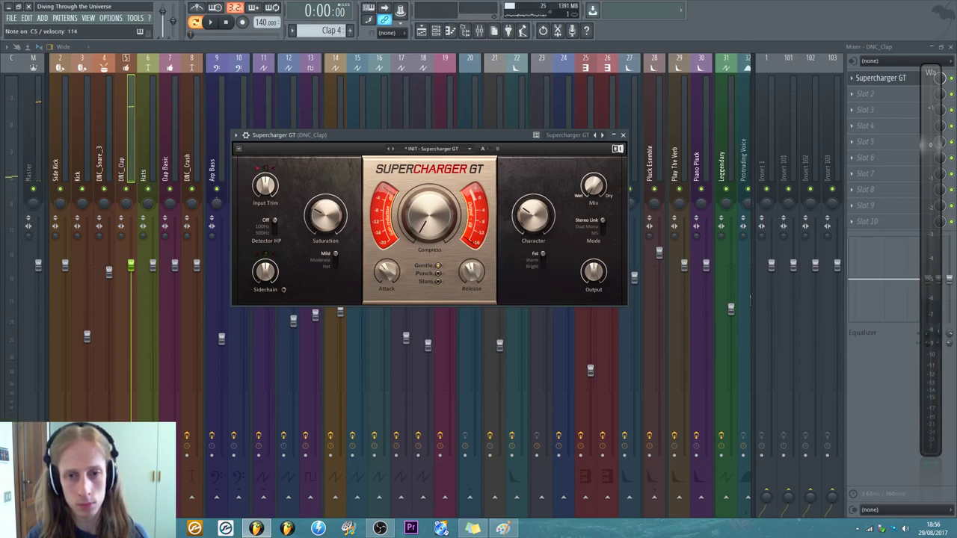
{"action": "left_click", "coordinate": [543, 258]}
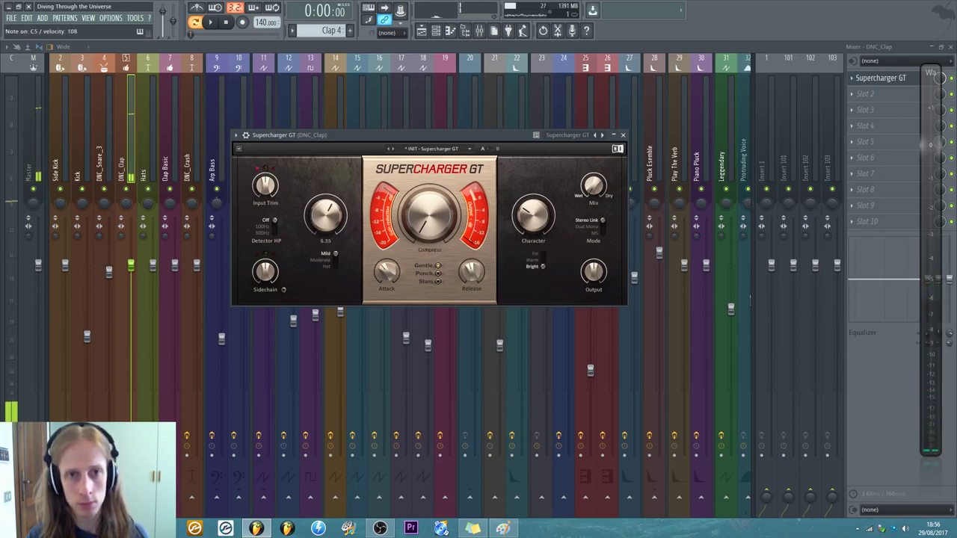
- Switch the saturation mode to Moderate and set Saturation to 5.55 after auditioning lower and higher amounts
{"action": "left_click_drag", "start_coordinate": [326, 216], "coordinate": [326, 218]}
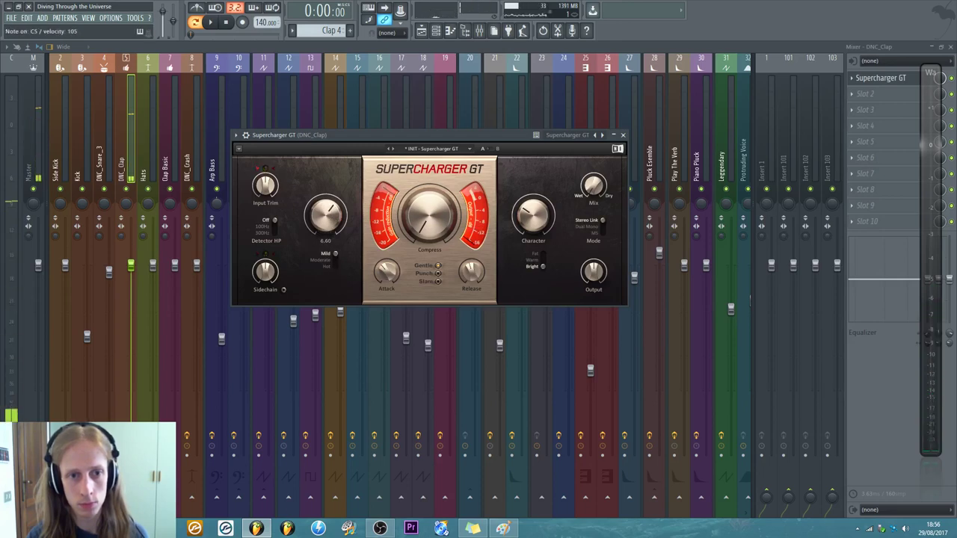
{"action": "left_click", "coordinate": [336, 262]}
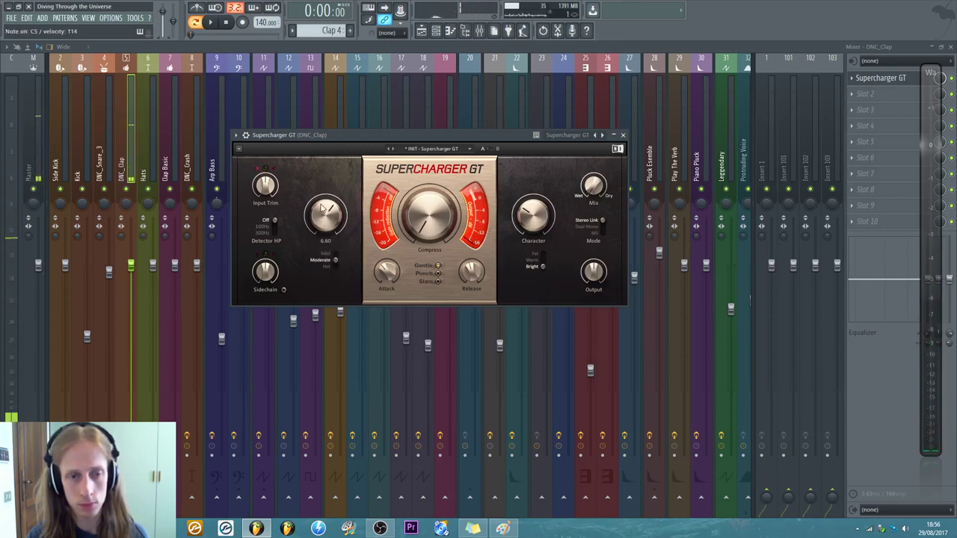
{"action": "left_click_drag", "start_coordinate": [323, 208], "coordinate": [323, 207]}
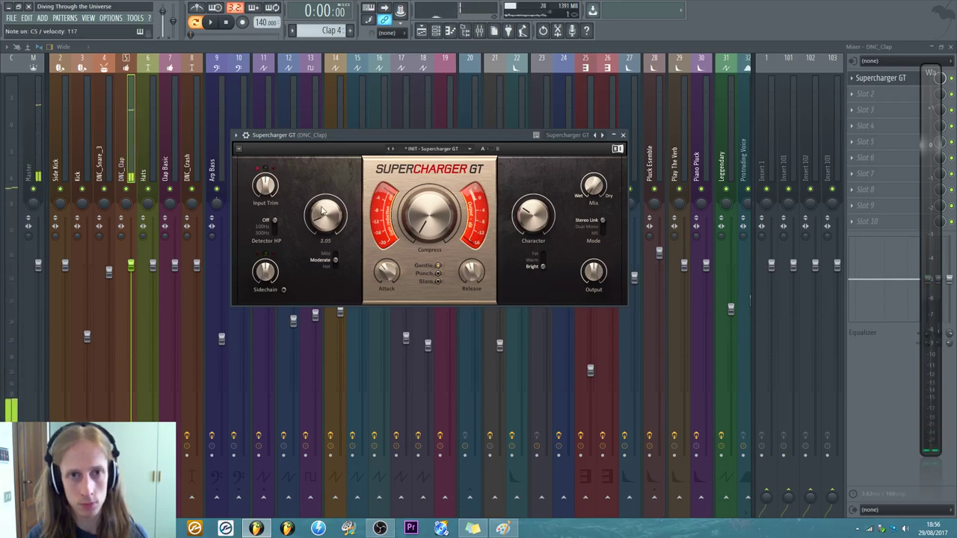
{"action": "scroll", "coordinate": [321, 216], "scroll_direction": "up", "scroll_amount": 5}
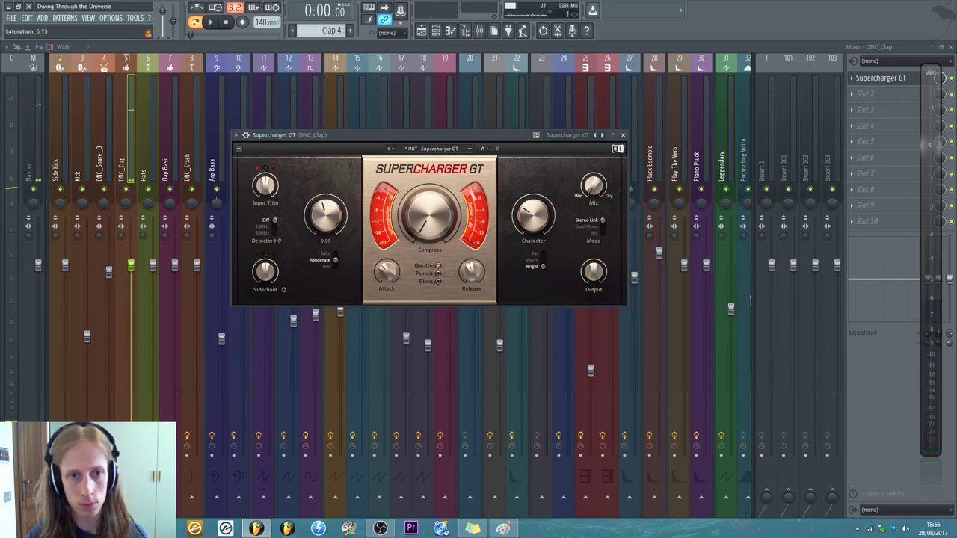
{"action": "scroll", "coordinate": [321, 228], "scroll_direction": "down", "scroll_amount": 1}
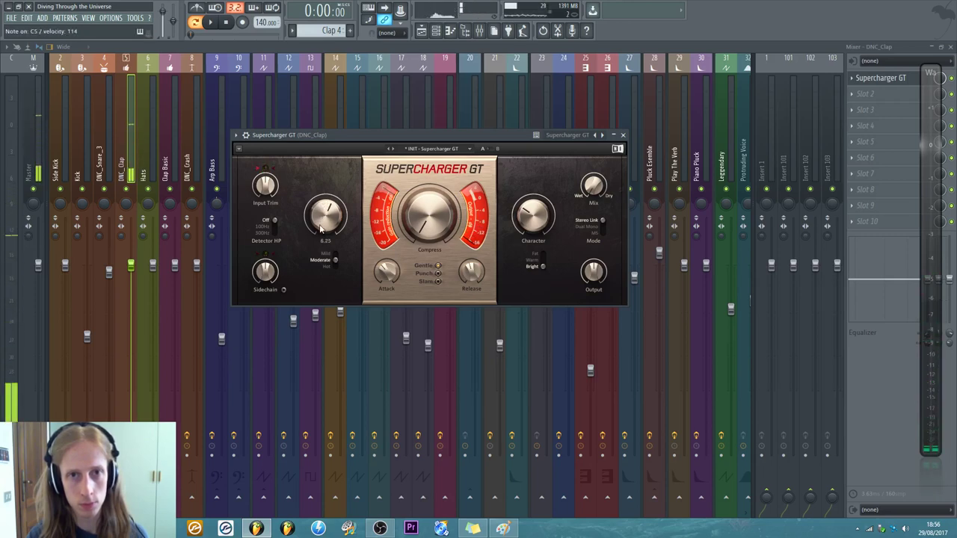
{"action": "scroll", "coordinate": [319, 227], "scroll_direction": "down", "scroll_amount": 1}
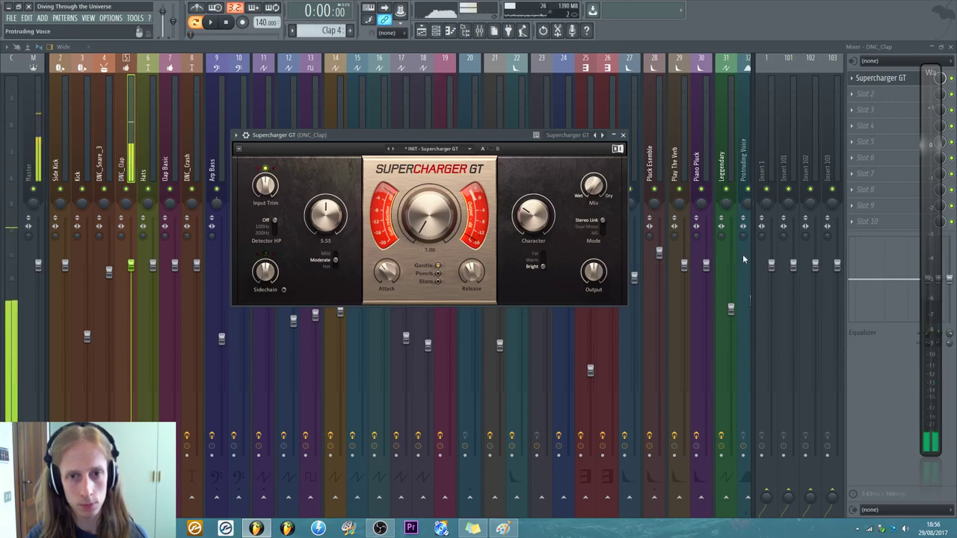
- Audition the clap with Character raised to about 8.70 and back, and with Input Trim raised to about 5 dB
{"action": "mouse_move", "coordinate": [530, 232]}
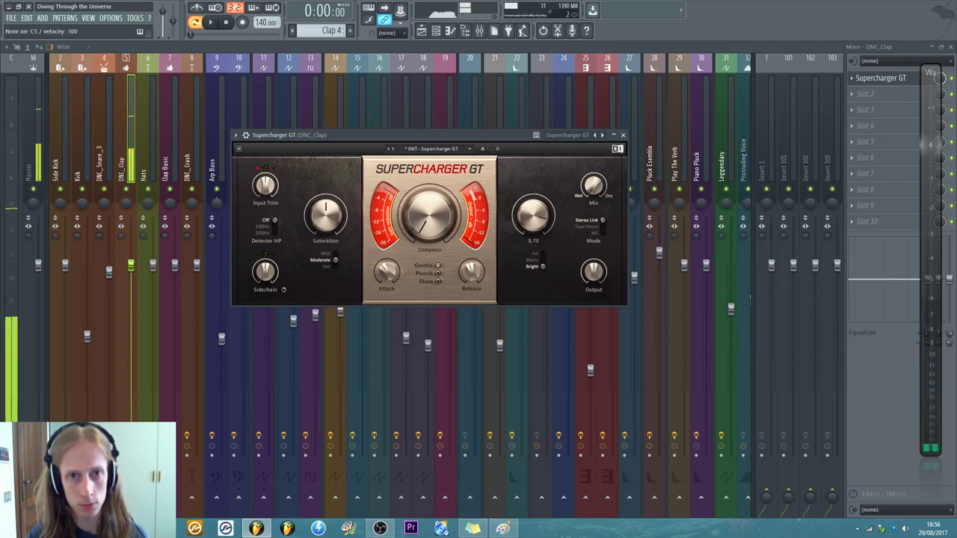
{"action": "left_click_drag", "start_coordinate": [533, 215], "coordinate": [541, 241]}
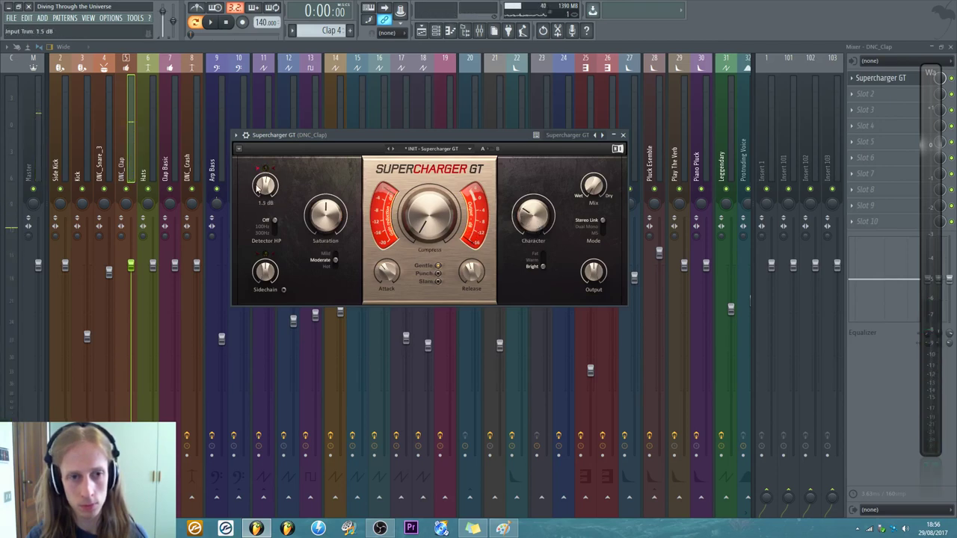
{"action": "scroll", "coordinate": [262, 189], "scroll_direction": "up", "scroll_amount": 3}
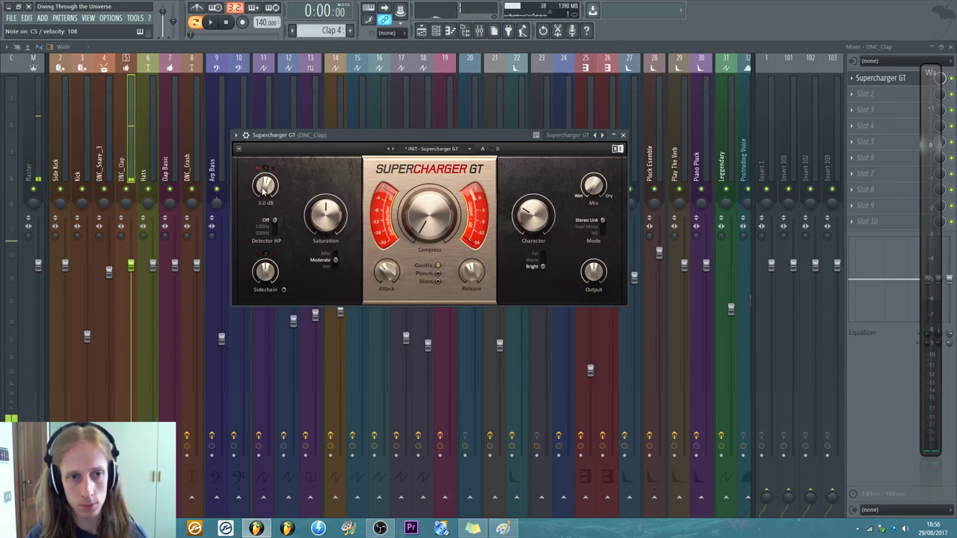
{"action": "left_click_drag", "start_coordinate": [263, 190], "coordinate": [263, 186]}
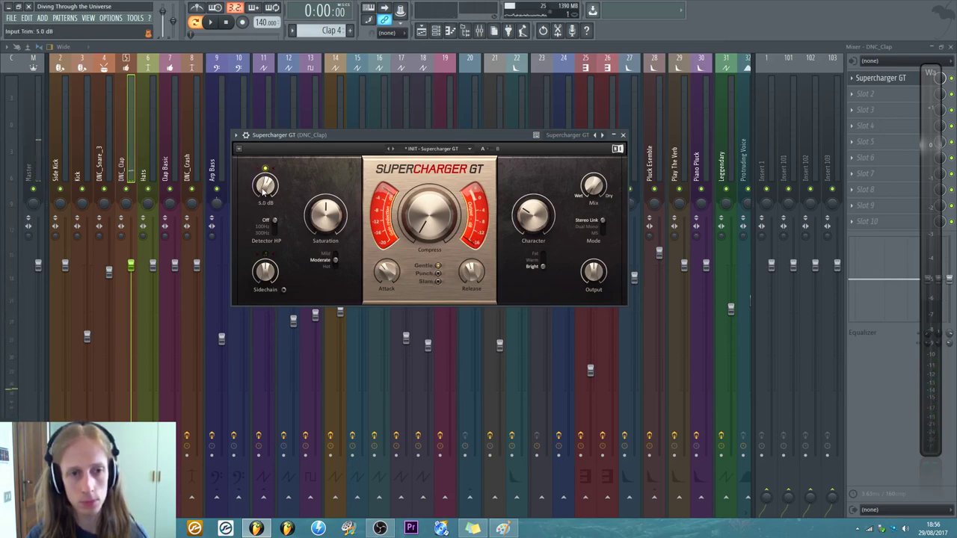
{"action": "left_click_drag", "start_coordinate": [262, 191], "coordinate": [266, 183]}
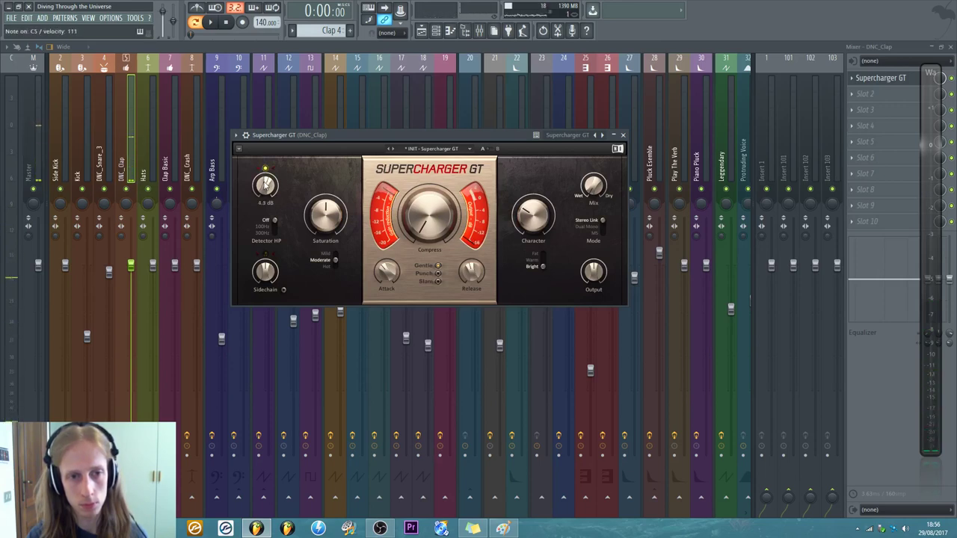
- Fine-tune Supercharger GT with Saturation at 5.40, Input Trim at 0.0 dB and Character at about 5.80
{"action": "left_click_drag", "start_coordinate": [334, 228], "coordinate": [334, 239]}
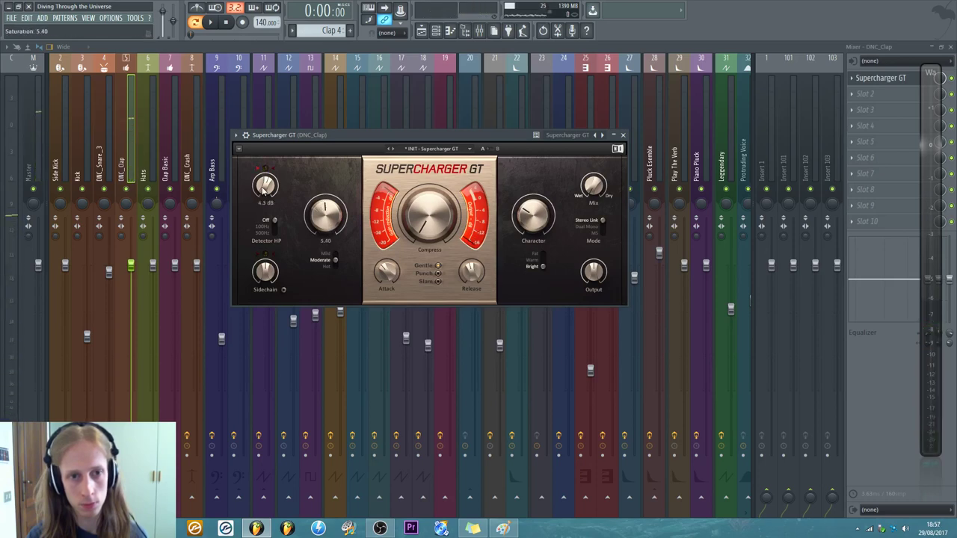
{"action": "left_click_drag", "start_coordinate": [265, 184], "coordinate": [265, 189]}
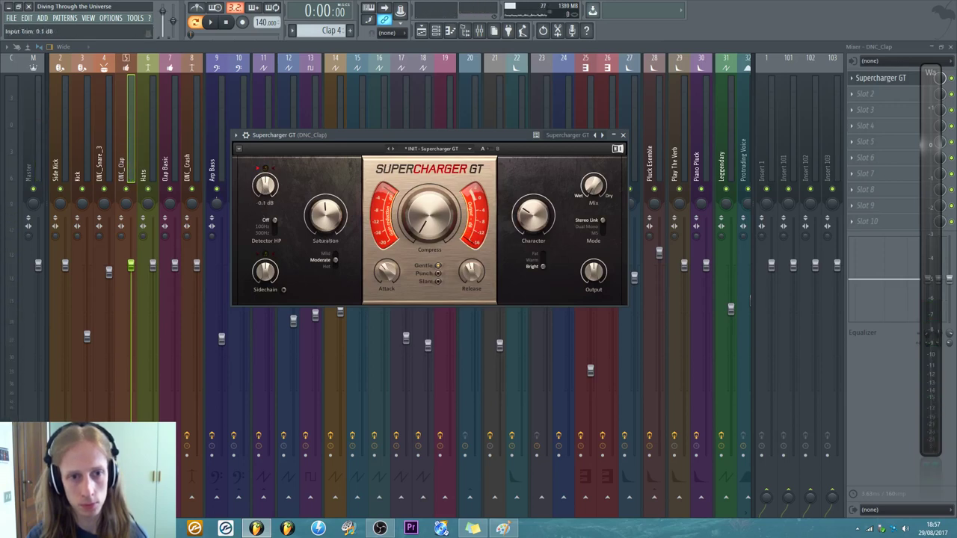
{"action": "left_click_drag", "start_coordinate": [266, 187], "coordinate": [266, 187]}
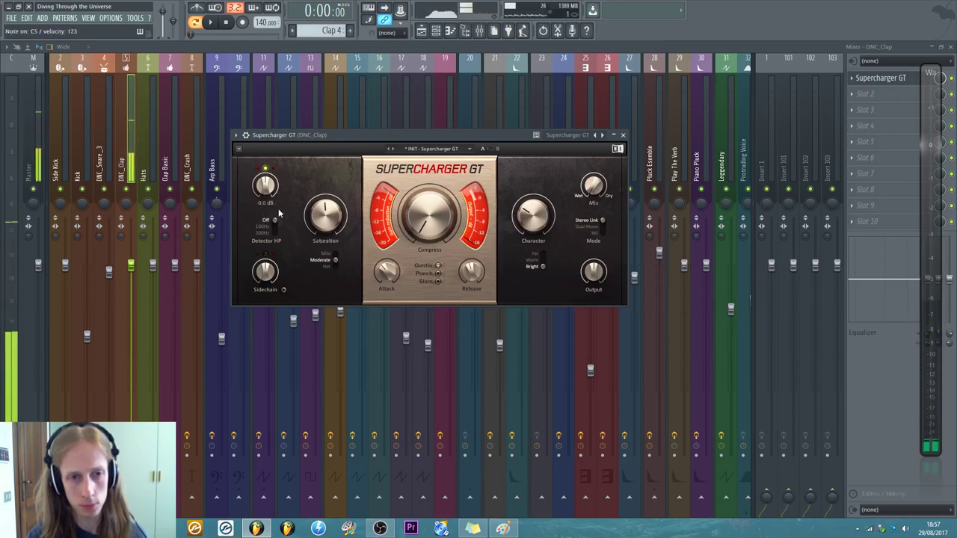
{"action": "mouse_move", "coordinate": [316, 214]}
{"action": "left_mouse_down"}
{"action": "mouse_move", "coordinate": [315, 195]}
{"action": "mouse_move", "coordinate": [325, 213]}
{"action": "left_mouse_up"}
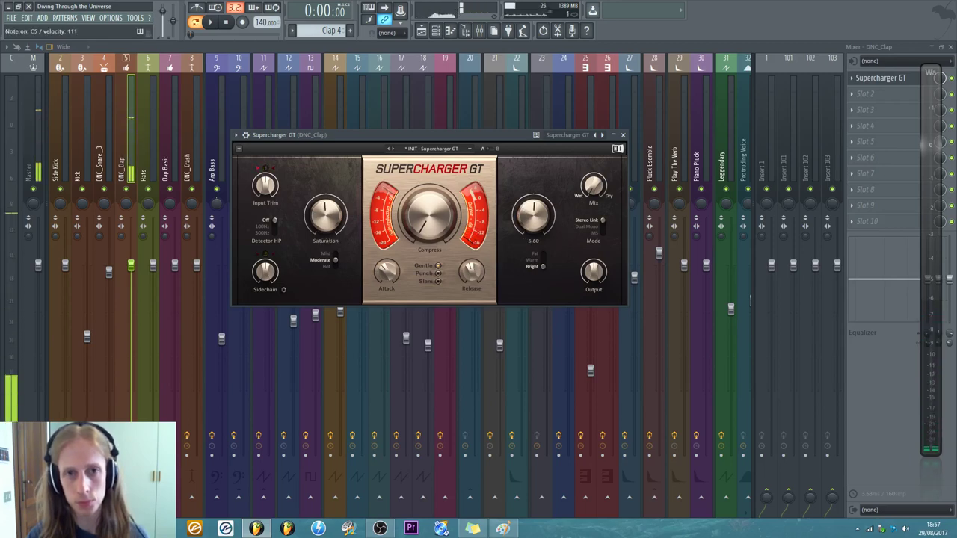
{"action": "left_click_drag", "start_coordinate": [533, 214], "coordinate": [533, 213]}
- Load Fruity Parametric EQ 2 in the second effect slot of DNC_Clap and reposition its window
{"action": "left_click", "coordinate": [864, 94]}
{"action": "mouse_move", "coordinate": [857, 107]}
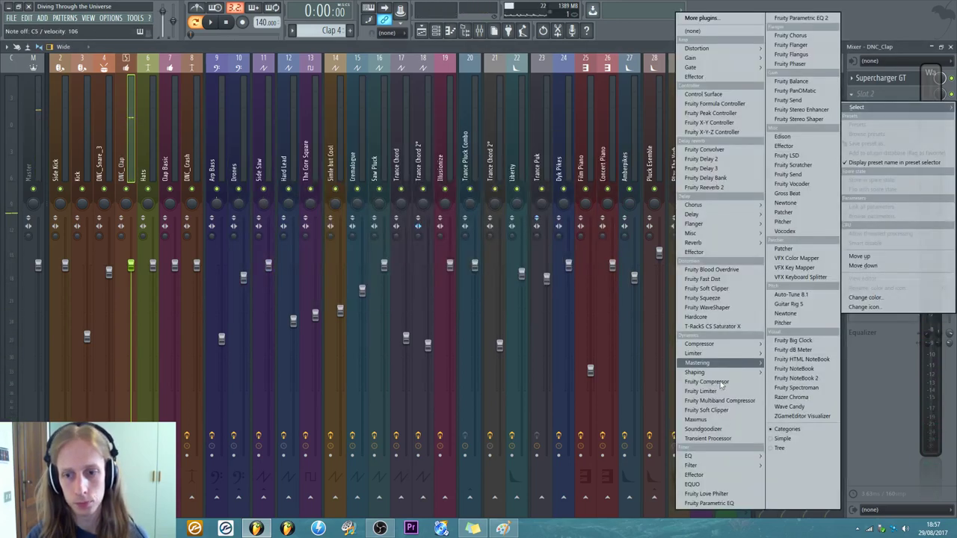
{"action": "mouse_move", "coordinate": [689, 456]}
{"action": "left_click", "coordinate": [616, 437]}
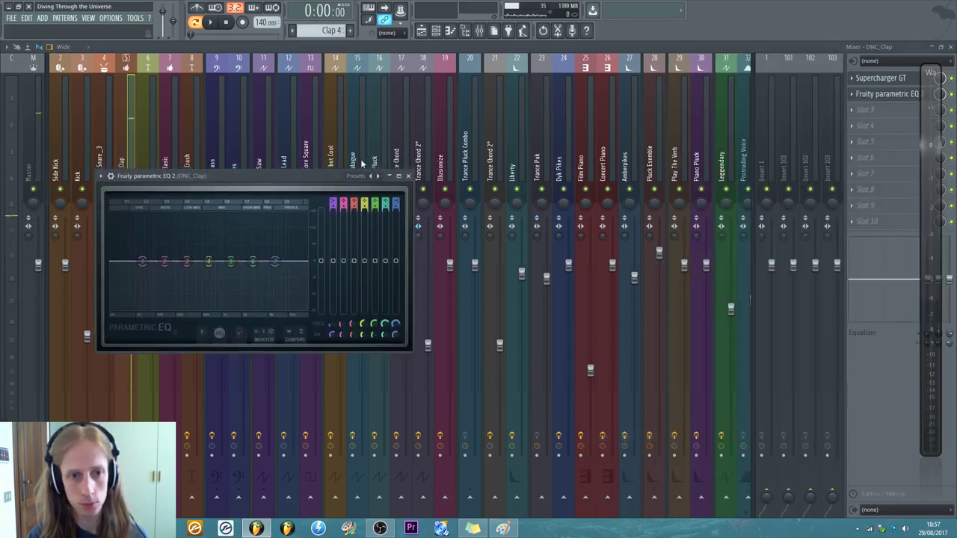
{"action": "left_click_drag", "start_coordinate": [324, 174], "coordinate": [434, 117]}
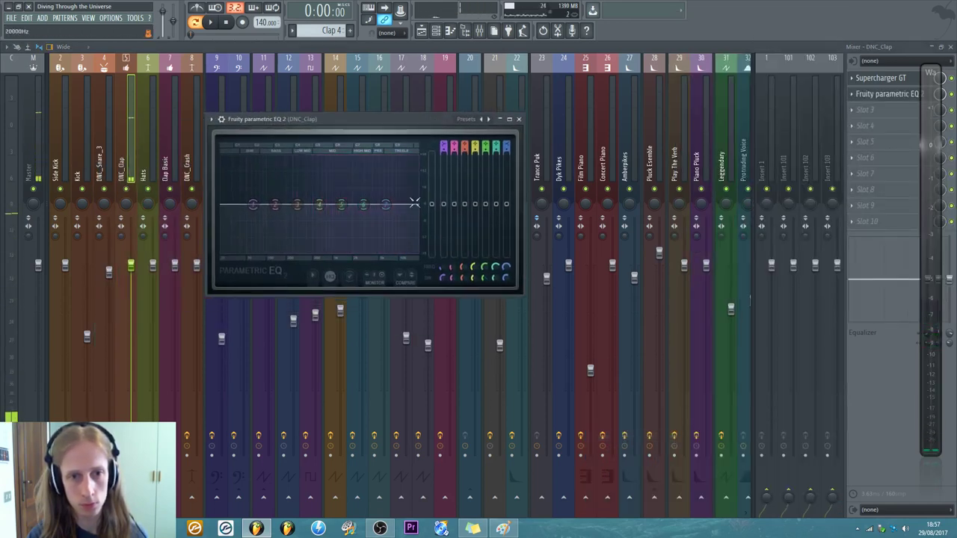
- Try shaping the extreme treble with band 6 of the EQ, and reset the band
{"action": "left_click_drag", "start_coordinate": [386, 204], "coordinate": [416, 195]}
{"action": "scroll", "coordinate": [415, 196], "scroll_direction": "down", "scroll_amount": 3}
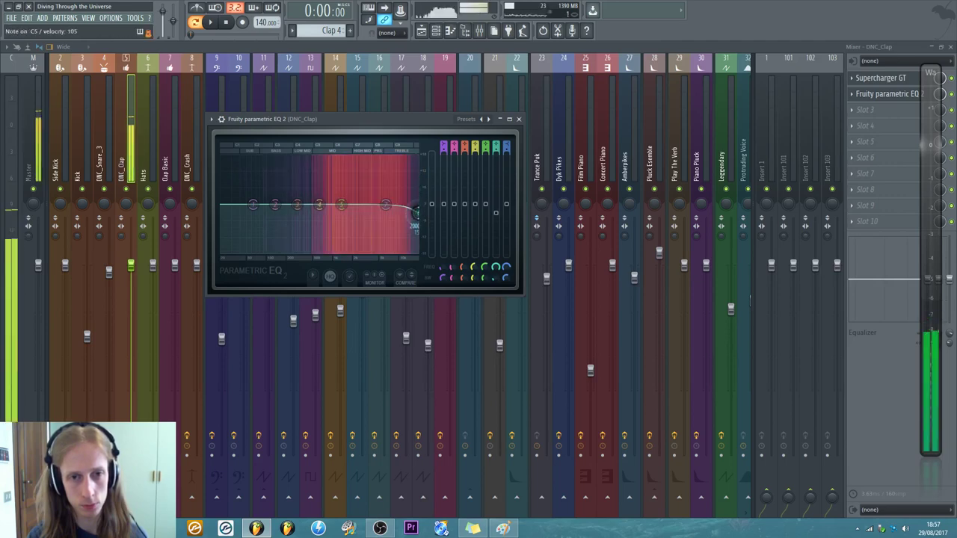
{"action": "left_click_drag", "start_coordinate": [421, 201], "coordinate": [416, 200]}
{"action": "right_click", "coordinate": [416, 201]}
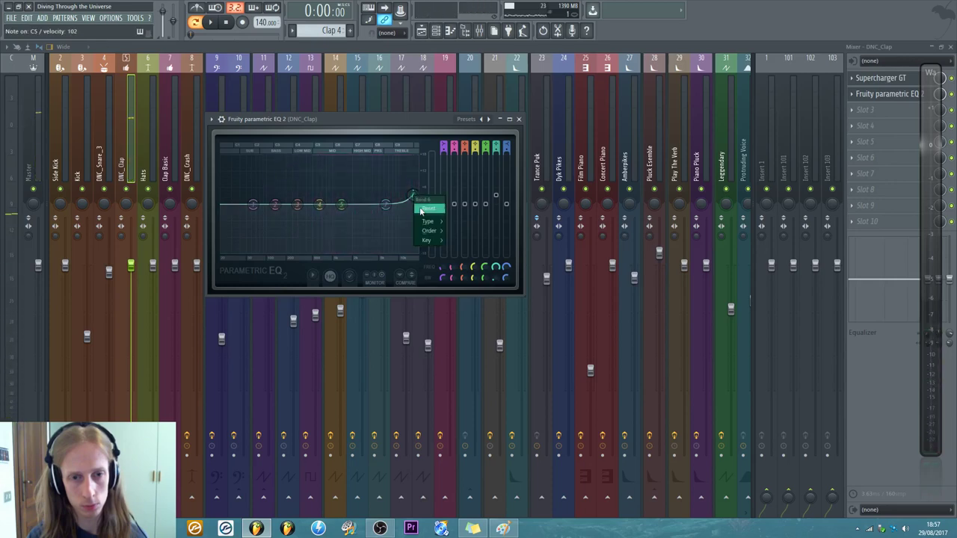
{"action": "left_click", "coordinate": [432, 236]}
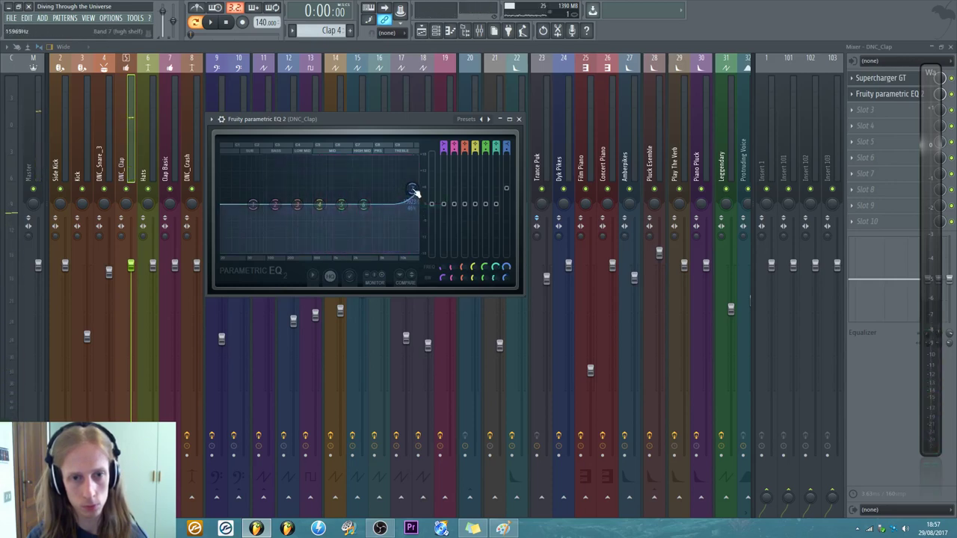
- Boost the band 7 high shelf to 6.2 dB at about 18.9 kHz while auditioning the clap
{"action": "key", "text": "z"}
{"action": "key", "text": "z"}
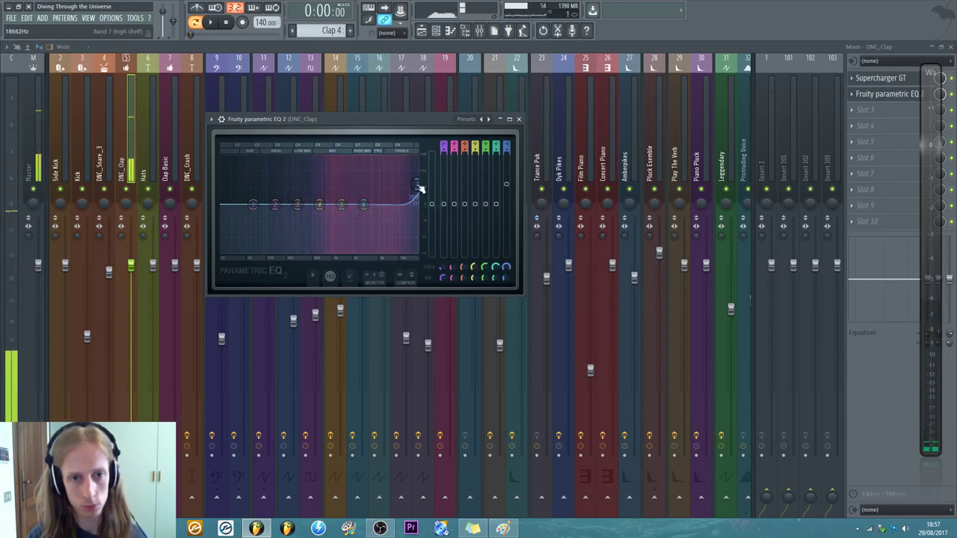
{"action": "key", "text": "z"}
{"action": "left_click_drag", "start_coordinate": [420, 188], "coordinate": [421, 191]}
{"action": "key", "text": "z"}
{"action": "key", "text": "z"}
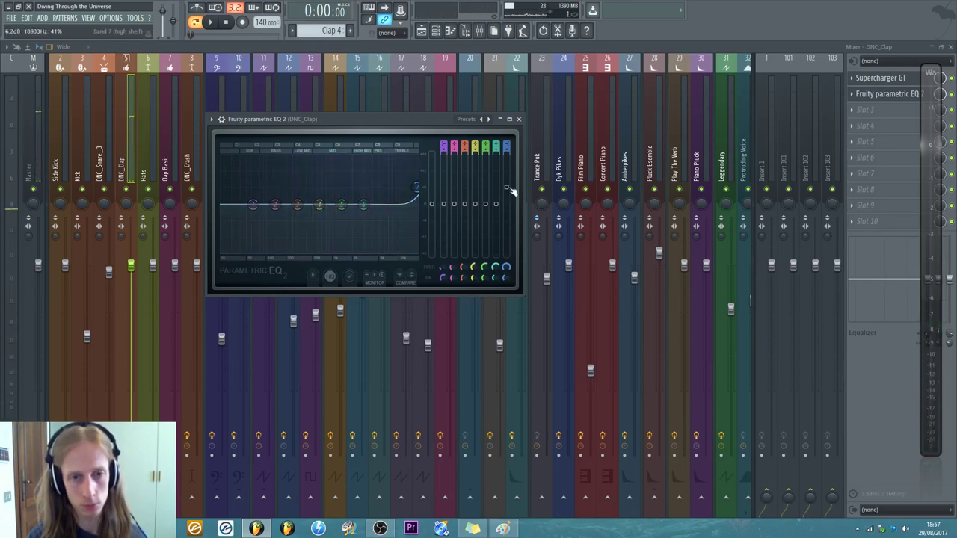
{"action": "key", "text": "z"}
{"action": "key", "text": "z"}
{"action": "key", "text": "z"}
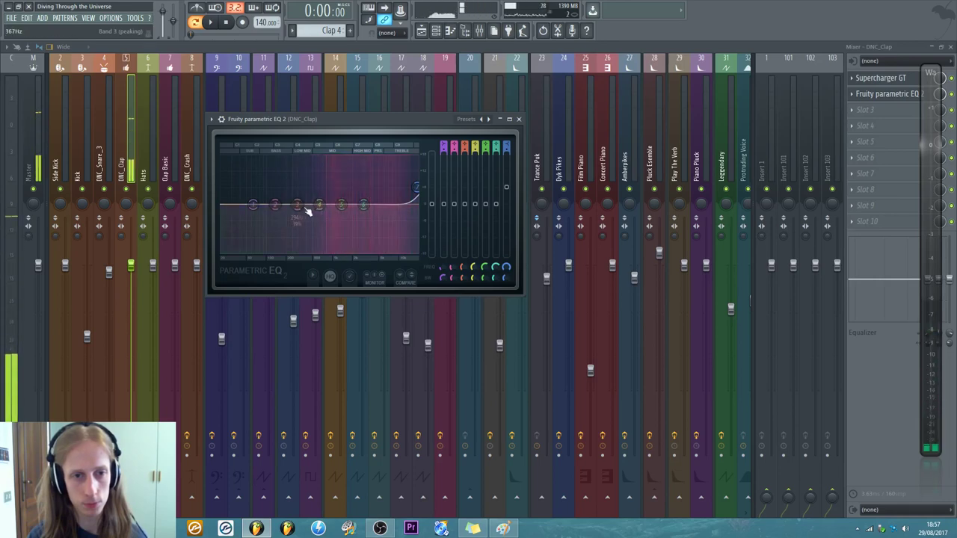
- Cut the low mids slightly with band 5 of the EQ while auditioning the clap
{"action": "mouse_move", "coordinate": [320, 204]}
{"action": "left_mouse_down"}
{"action": "mouse_move", "coordinate": [332, 227]}
{"action": "mouse_move", "coordinate": [303, 216]}
{"action": "mouse_move", "coordinate": [303, 242]}
{"action": "mouse_move", "coordinate": [313, 153]}
{"action": "mouse_move", "coordinate": [314, 213]}
{"action": "left_mouse_up"}
{"action": "key", "text": "z"}
{"action": "key", "text": "z"}
{"action": "right_click", "coordinate": [329, 223]}
{"action": "key", "text": "z"}
{"action": "key", "text": "z"}
{"action": "key", "text": "z"}
{"action": "key", "text": "z"}
{"action": "key", "text": "z"}
- Audition the clap repeatedly through the Supercharger GT and EQ chain
{"action": "key", "text": "z"}
{"action": "key", "text": "z"}
{"action": "key", "text": "z"}
{"action": "key", "text": "z"}
{"action": "key", "text": "z"}
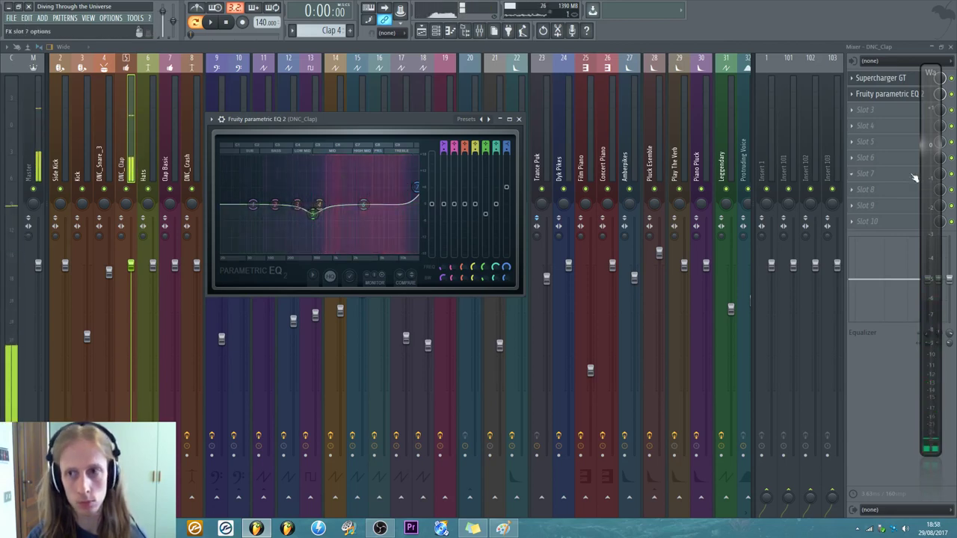
{"action": "key", "text": "z"}
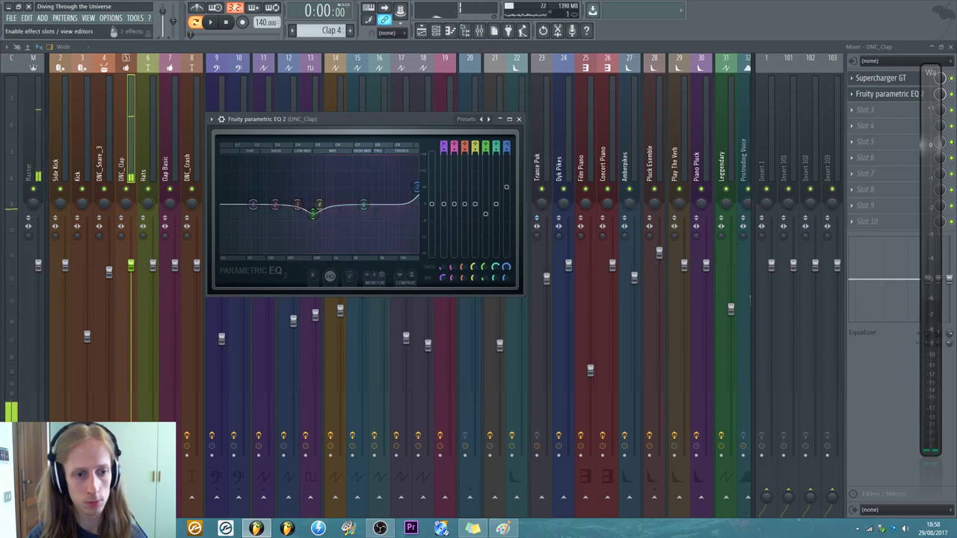
{"action": "key", "text": "z"}
{"action": "key", "text": "z"}
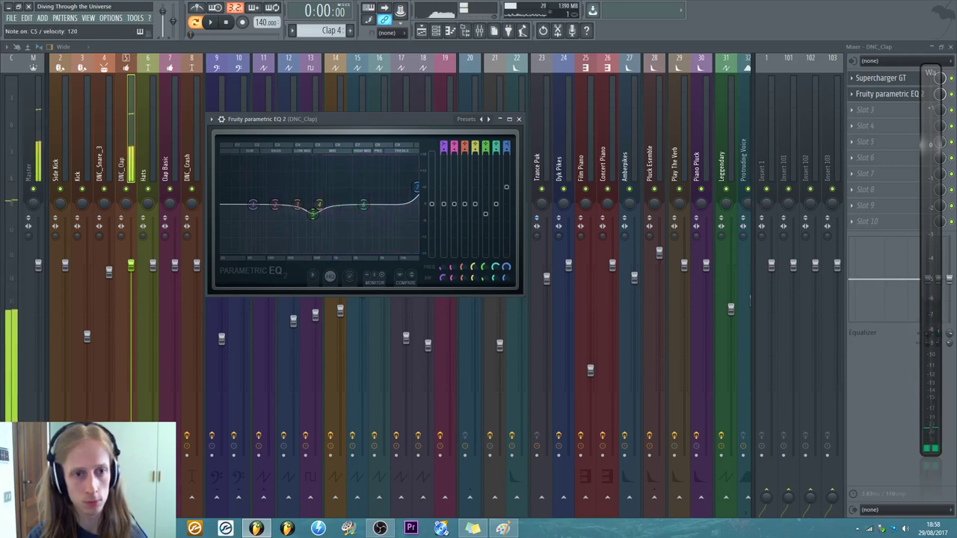
{"action": "key", "text": "z"}
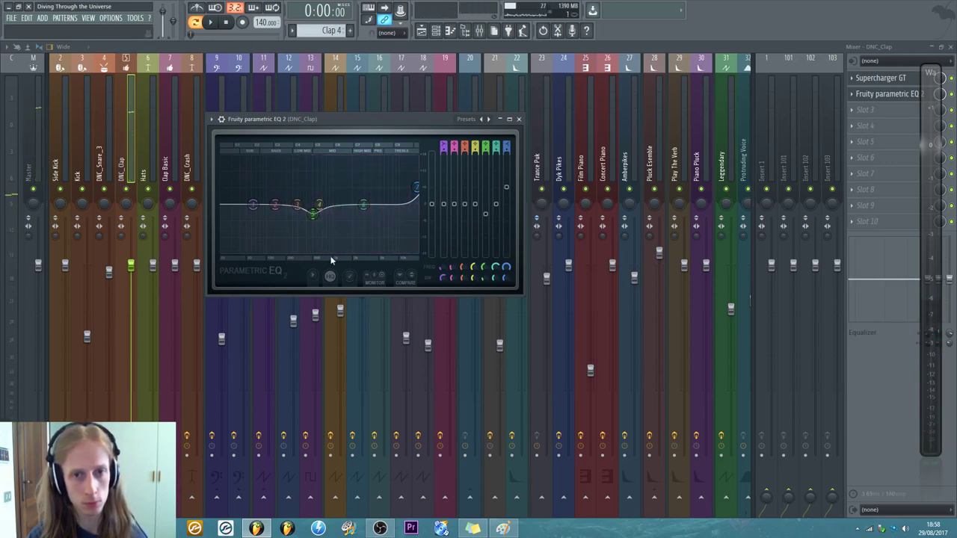
{"action": "key", "text": "z"}
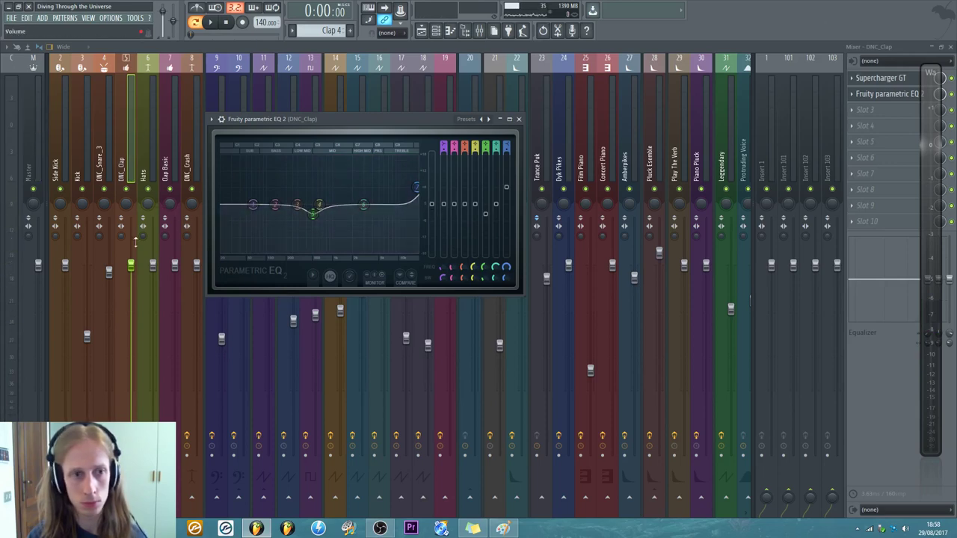
{"action": "key", "text": "z"}
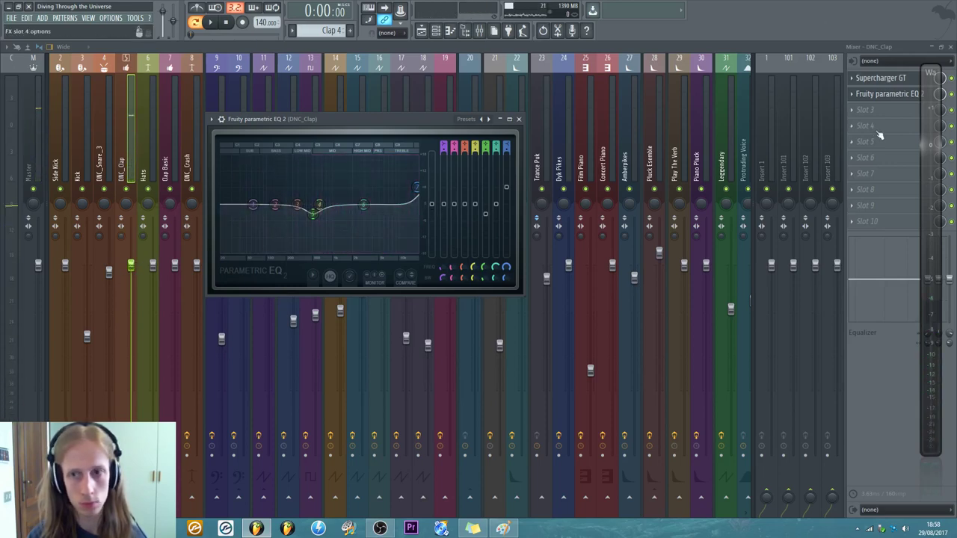
- Lower the EQ's main output level slightly and audition the clap at different velocities
{"action": "left_click_drag", "start_coordinate": [432, 206], "coordinate": [432, 211]}
{"action": "key", "text": "z"}
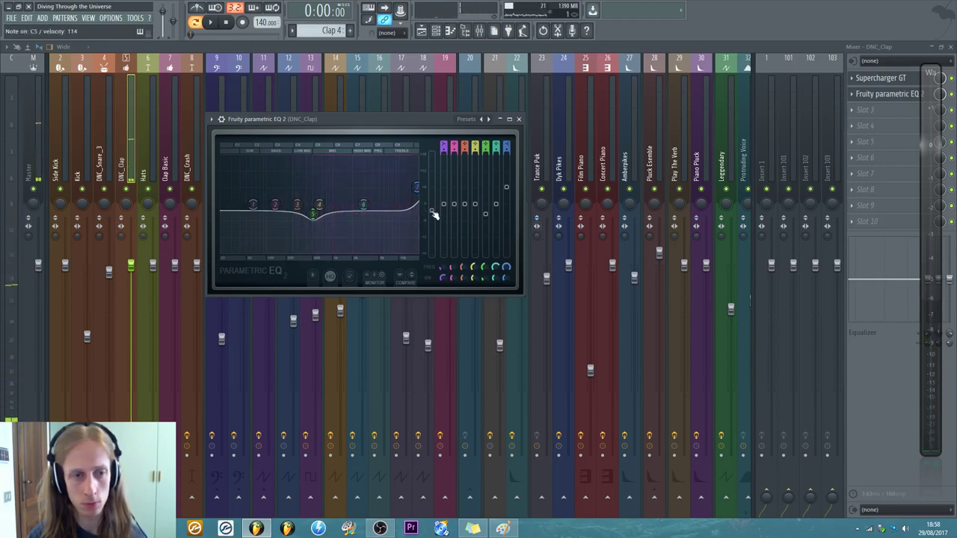
{"action": "key", "text": "z"}
{"action": "key", "text": "z"}
{"action": "key", "text": "z"}
{"action": "key", "text": "z"}
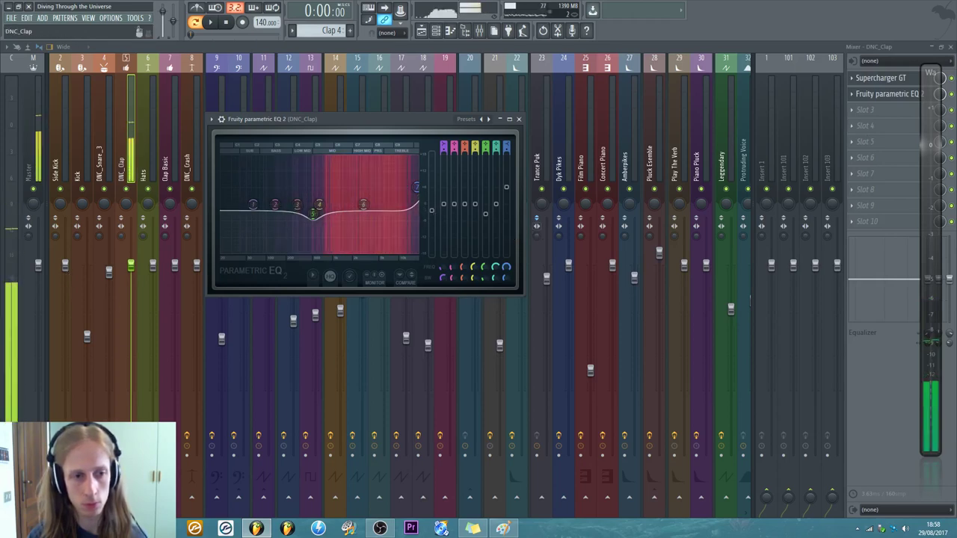
{"action": "key", "text": "z"}
{"action": "key", "text": "z"}
{"action": "key", "text": "z"}
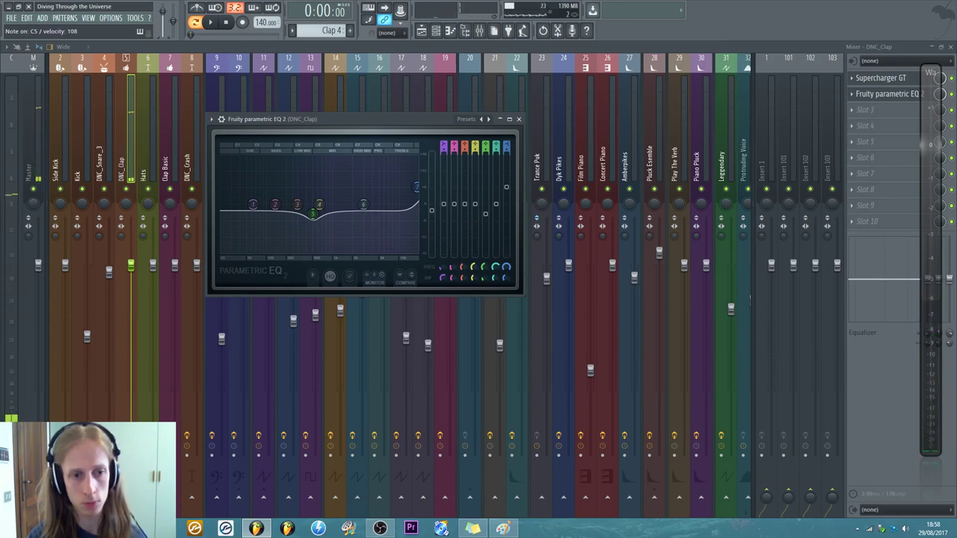
{"action": "key", "text": "z"}
{"action": "key", "text": "z"}
{"action": "key", "text": "z"}
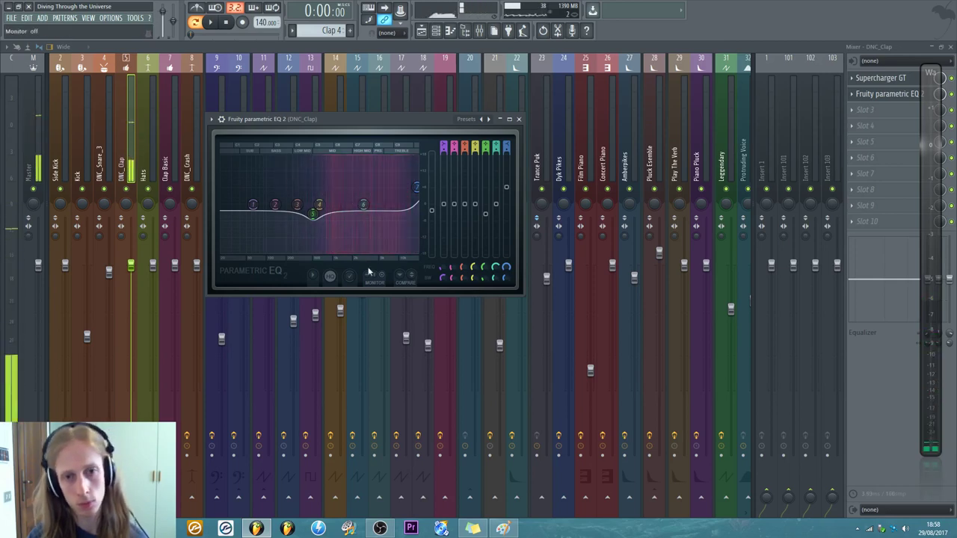
- Try a much stronger band 7 high-shelf boost and settle on a slightly higher gain
{"action": "left_click_drag", "start_coordinate": [417, 186], "coordinate": [416, 163]}
{"action": "left_click_drag", "start_coordinate": [506, 178], "coordinate": [506, 183]}
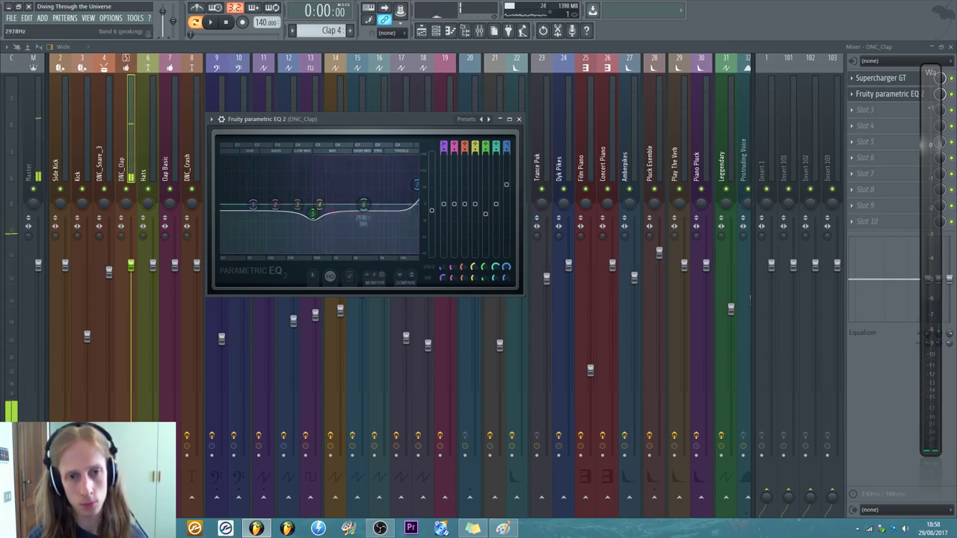
- Try a band 6 peak of about 11.7 dB near 19 kHz, and reset the band
{"action": "left_click_drag", "start_coordinate": [397, 181], "coordinate": [416, 163]}
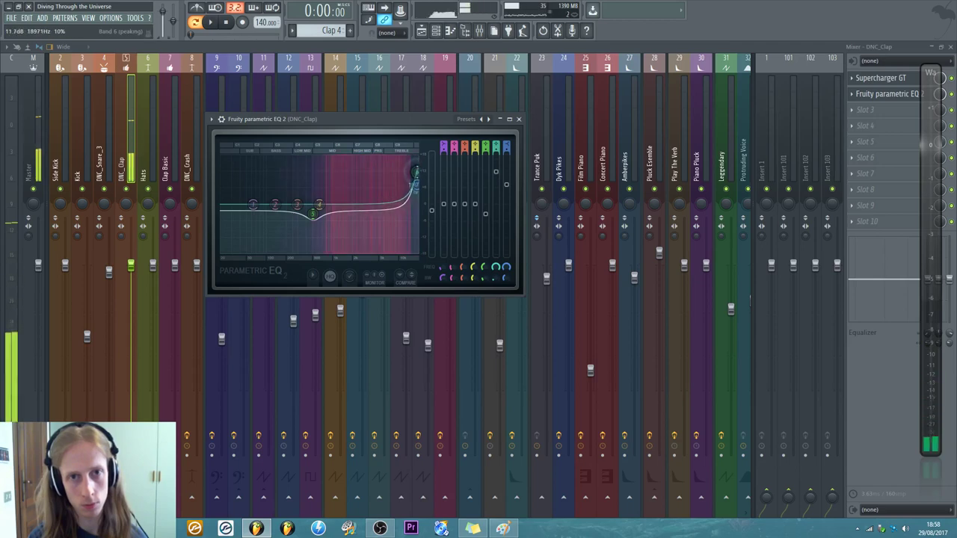
{"action": "left_click_drag", "start_coordinate": [416, 163], "coordinate": [416, 172]}
{"action": "right_click", "coordinate": [396, 185]}
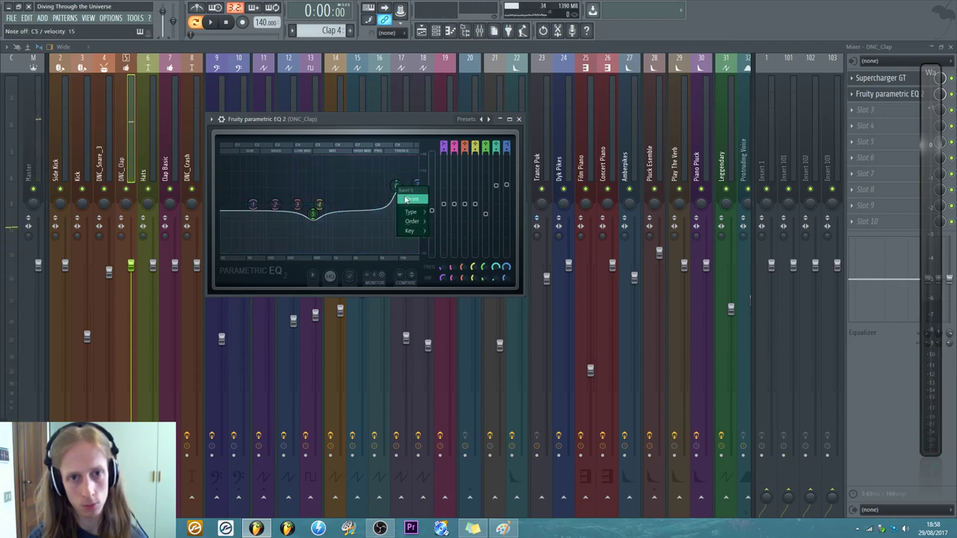
{"action": "left_click", "coordinate": [411, 203]}
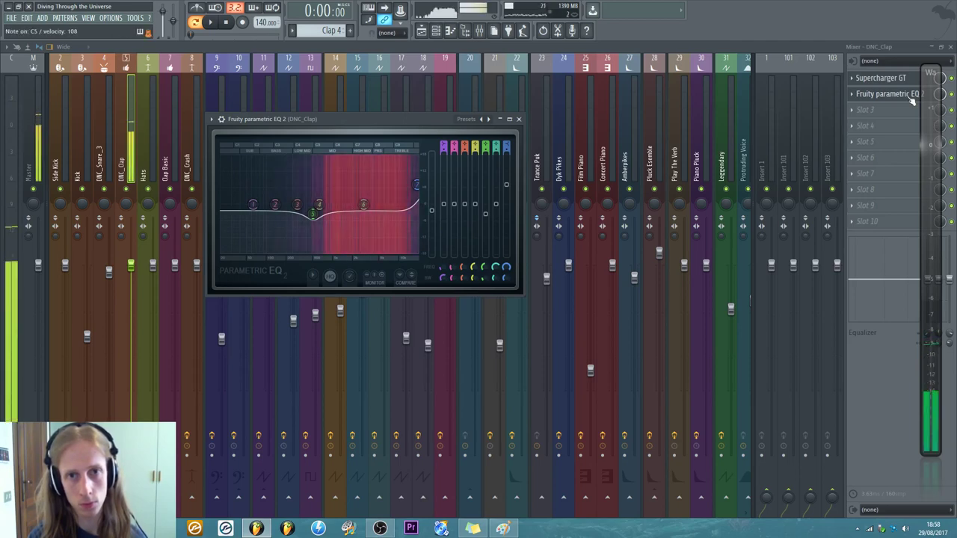
- Load Maximus in the third effect slot of DNC_Clap and try saturation on its bands
{"action": "left_click", "coordinate": [854, 112]}
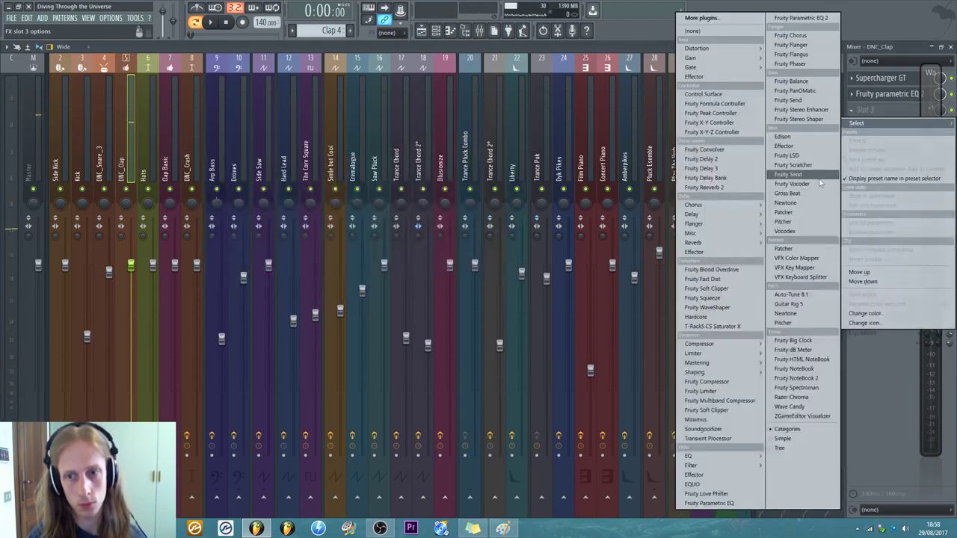
{"action": "mouse_move", "coordinate": [722, 363]}
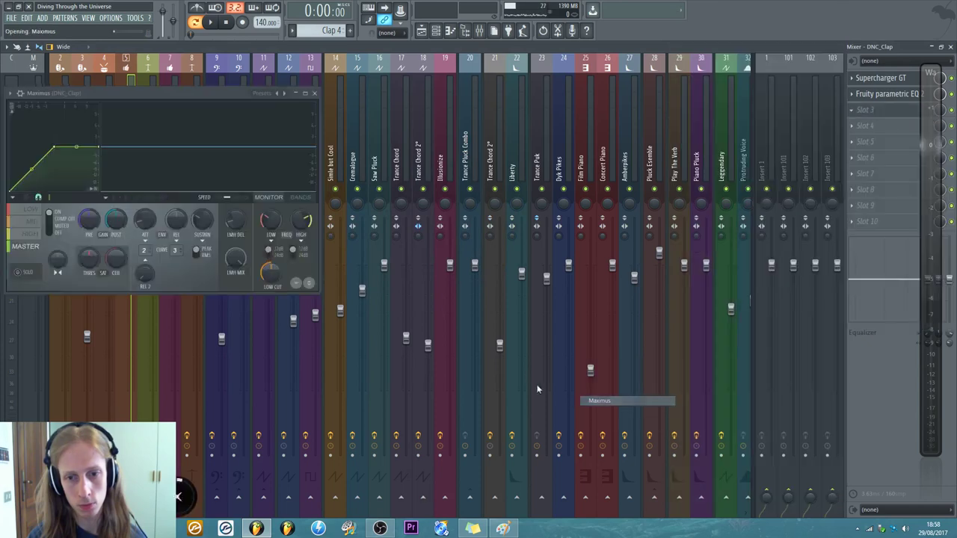
{"action": "left_click", "coordinate": [599, 400]}
{"action": "left_click_drag", "start_coordinate": [169, 92], "coordinate": [420, 93]}
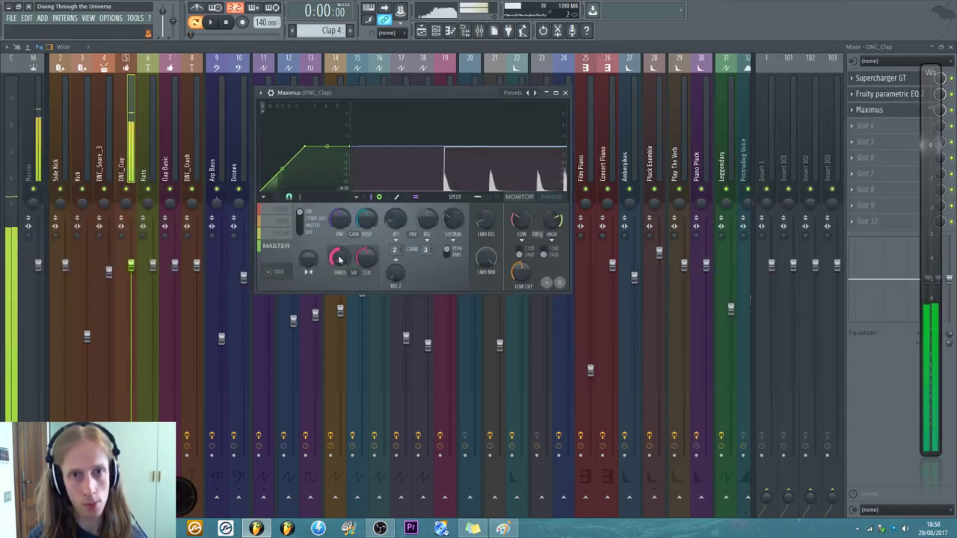
{"action": "left_click", "coordinate": [283, 233]}
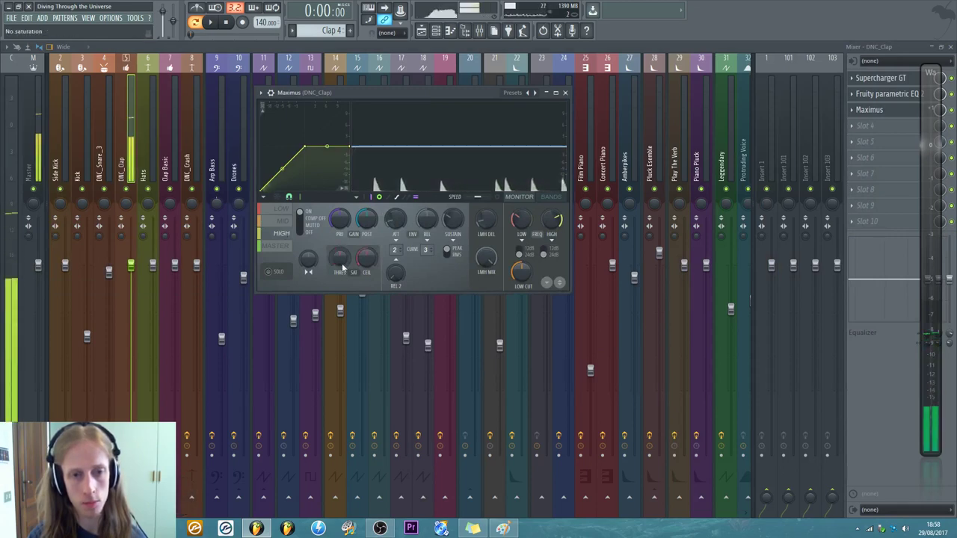
{"action": "left_click", "coordinate": [282, 221]}
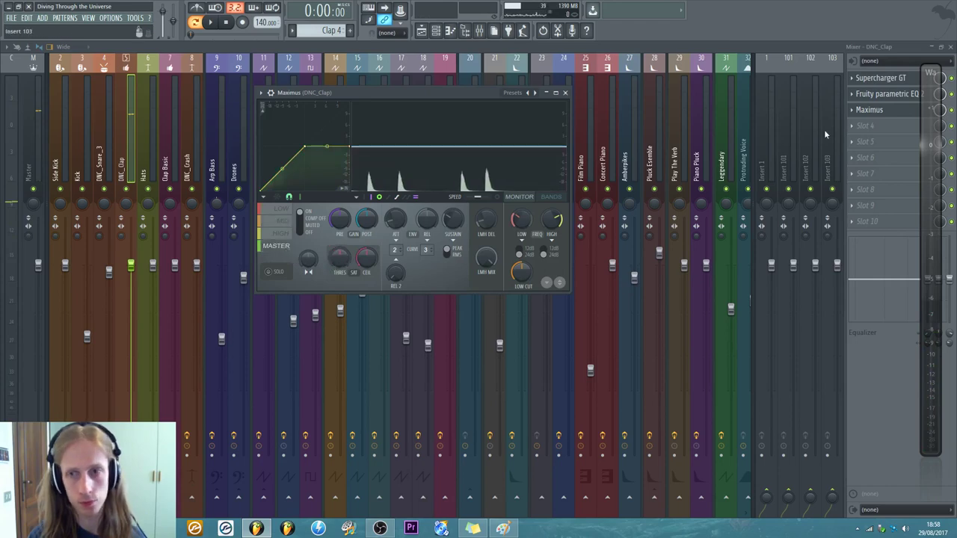
- Remove Maximus from the third effect slot and close the remaining effect windows
{"action": "left_click", "coordinate": [852, 110]}
{"action": "left_click", "coordinate": [674, 31]}
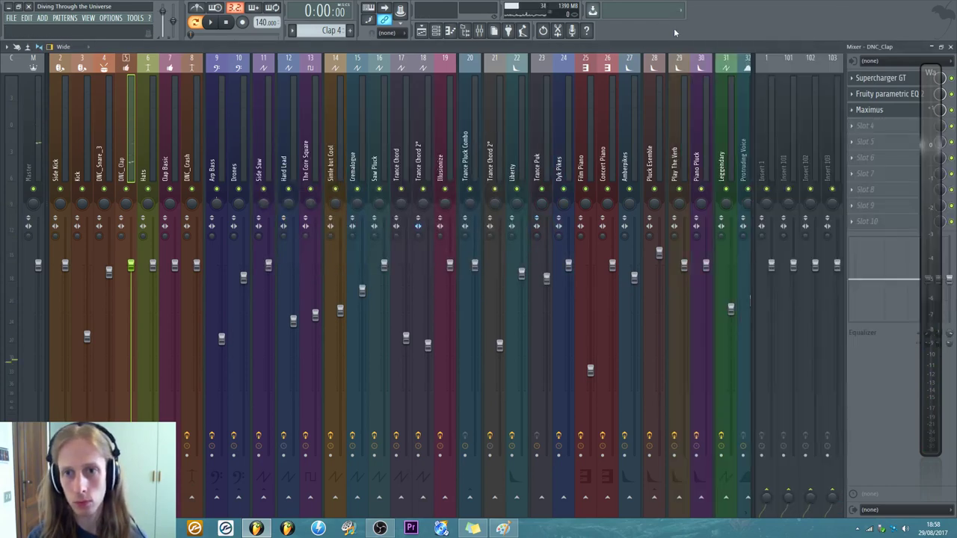
{"action": "left_click", "coordinate": [858, 112]}
{"action": "left_click", "coordinate": [722, 33]}
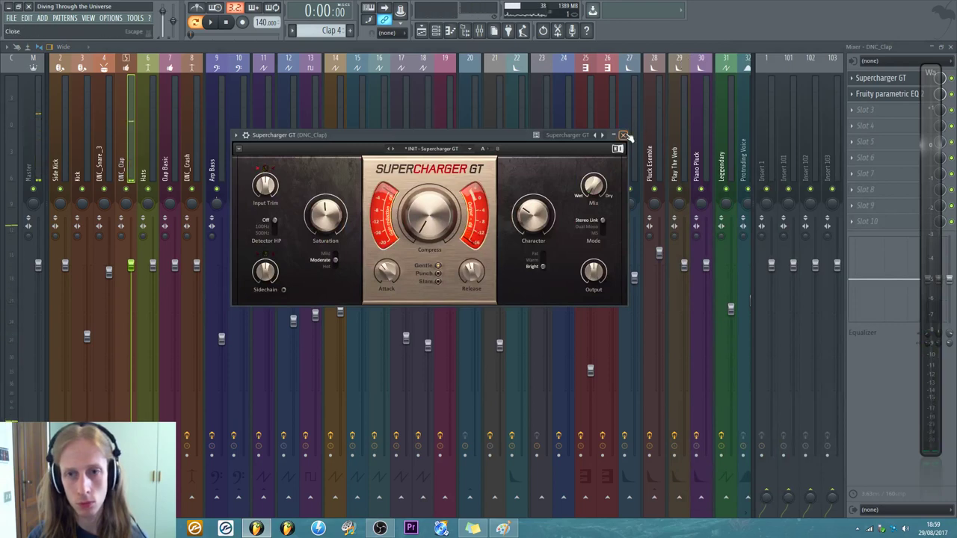
{"action": "left_click", "coordinate": [886, 93]}
{"action": "left_click", "coordinate": [518, 119]}
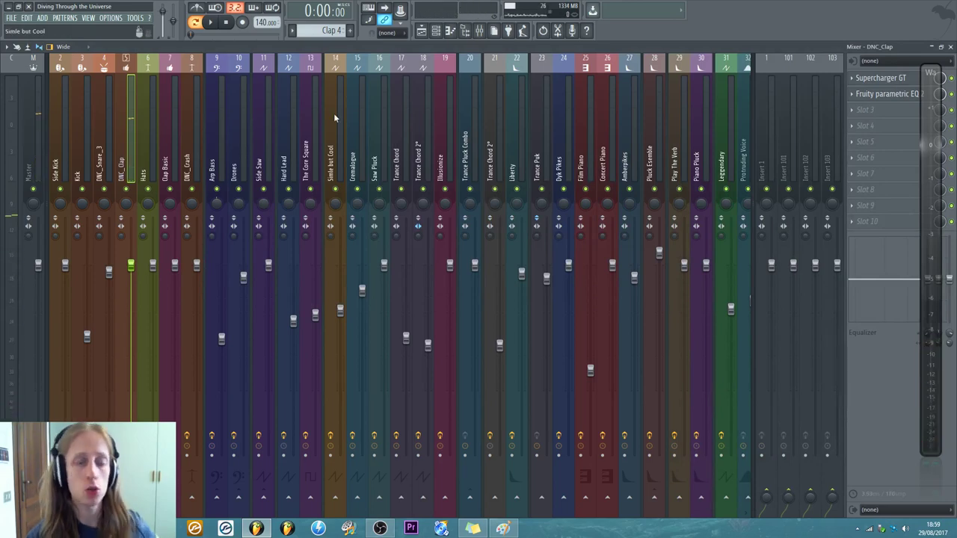
- Inspect the DNC_Clap channel's sample settings from the channel rack, close them and reposition the rack
{"action": "left_click", "coordinate": [440, 30]}
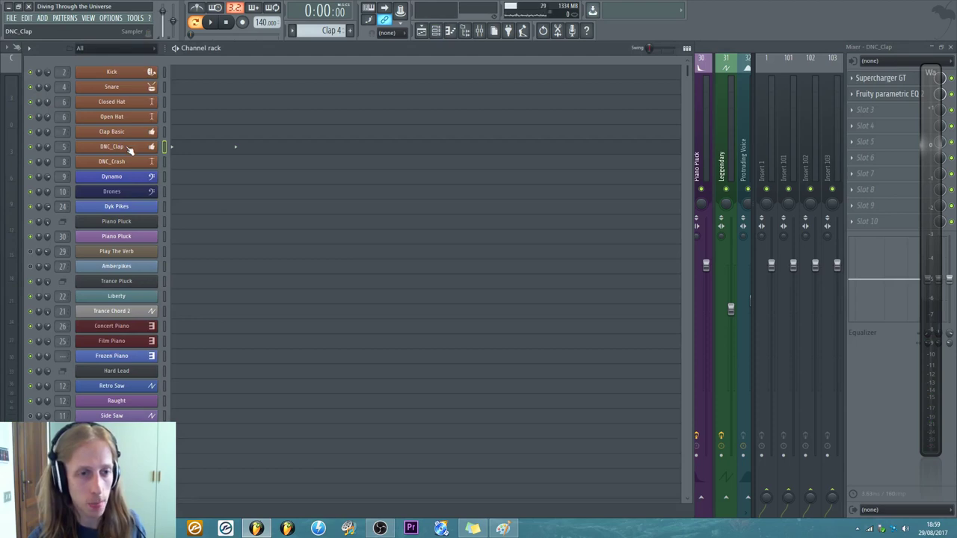
{"action": "left_click", "coordinate": [128, 147]}
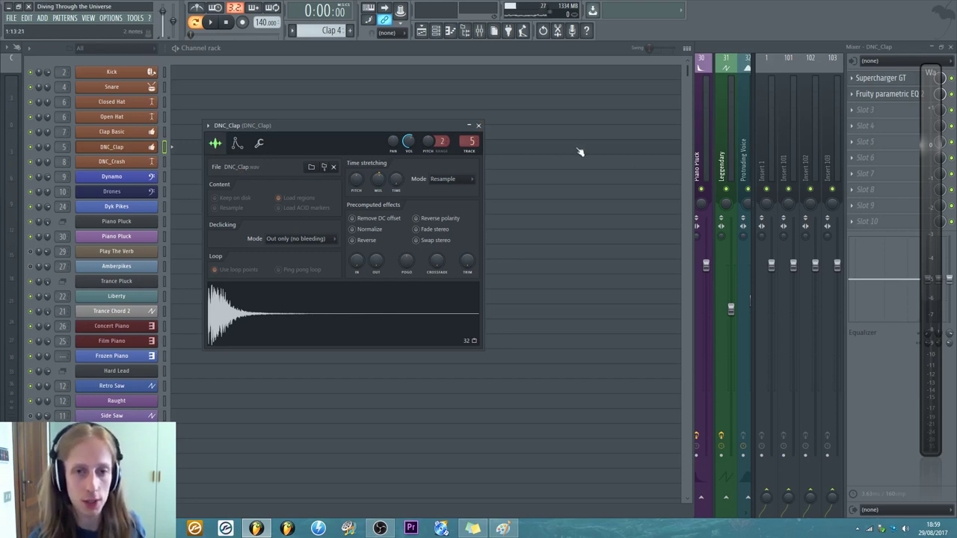
{"action": "left_click", "coordinate": [479, 125]}
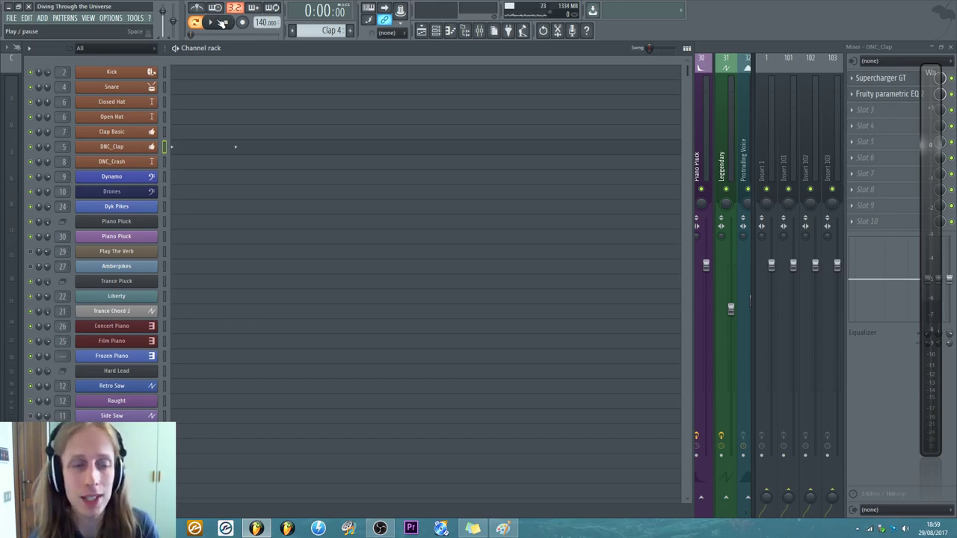
{"action": "mouse_move", "coordinate": [271, 54]}
{"action": "left_mouse_down"}
{"action": "mouse_move", "coordinate": [286, 50]}
{"action": "mouse_move", "coordinate": [294, 156]}
{"action": "mouse_move", "coordinate": [283, 61]}
{"action": "left_mouse_up"}
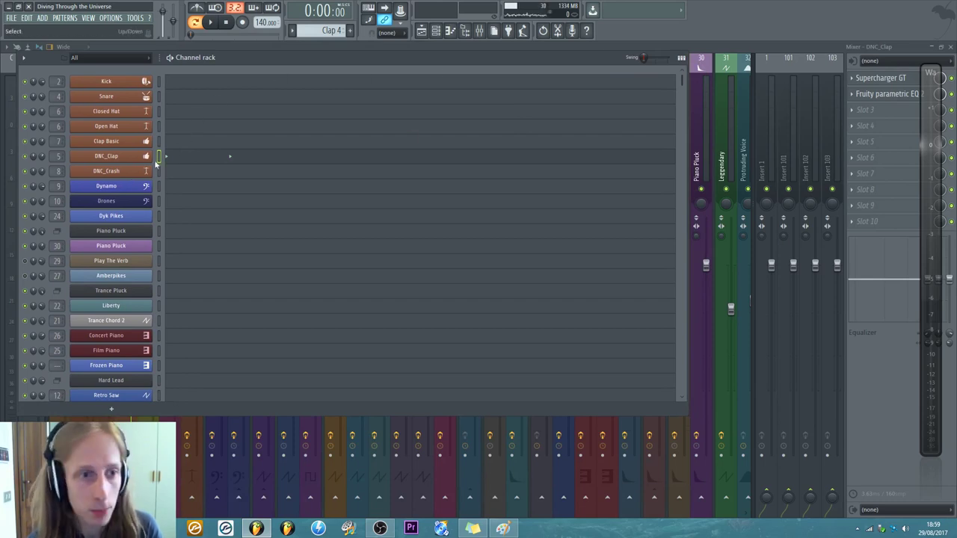
- Inspect the DNC_Crash channel's sample settings and return to the full mixer view
{"action": "left_click", "coordinate": [103, 171]}
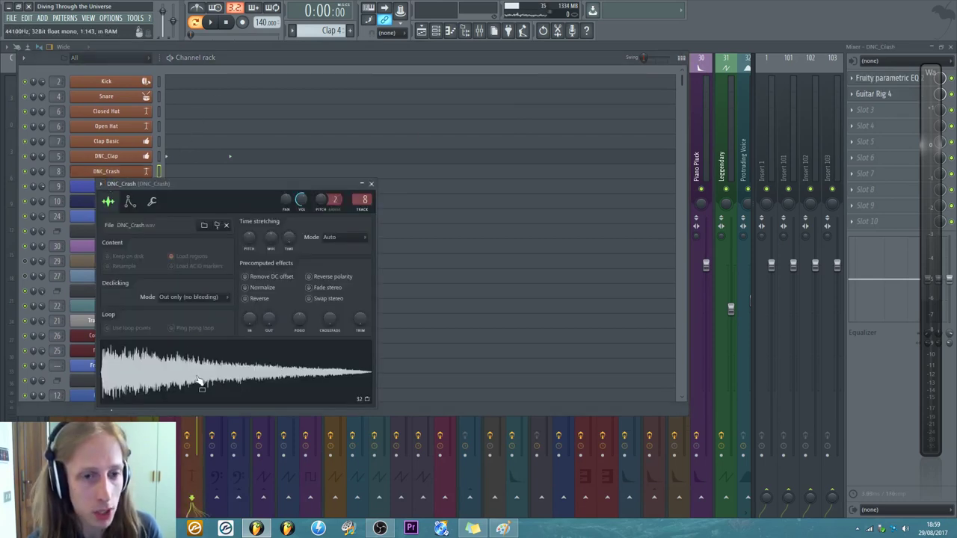
{"action": "left_click_drag", "start_coordinate": [267, 62], "coordinate": [411, 185]}
{"action": "left_click", "coordinate": [106, 109]}
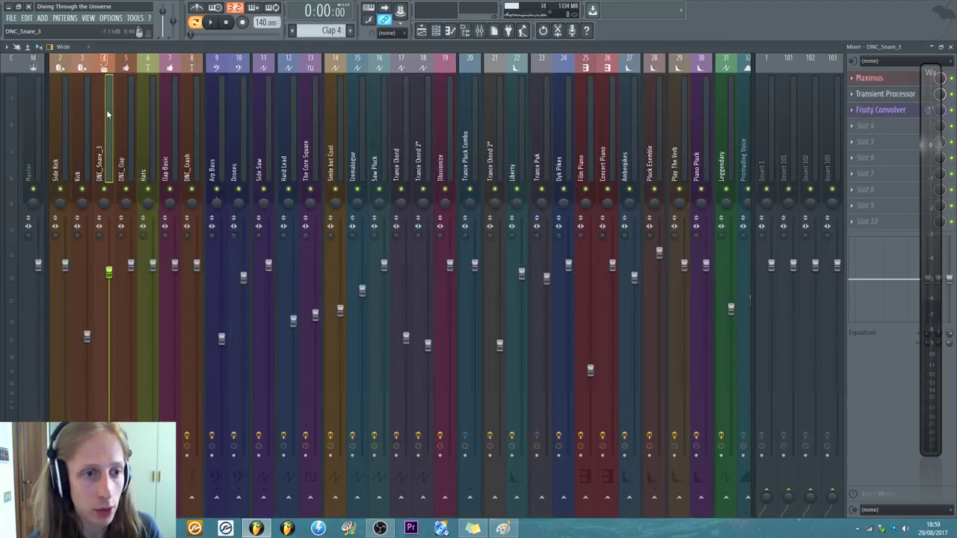
- Load Fruity Convolver in the third effect slot of the DNC_Clap mixer track and reposition its window
{"action": "left_click", "coordinate": [116, 114]}
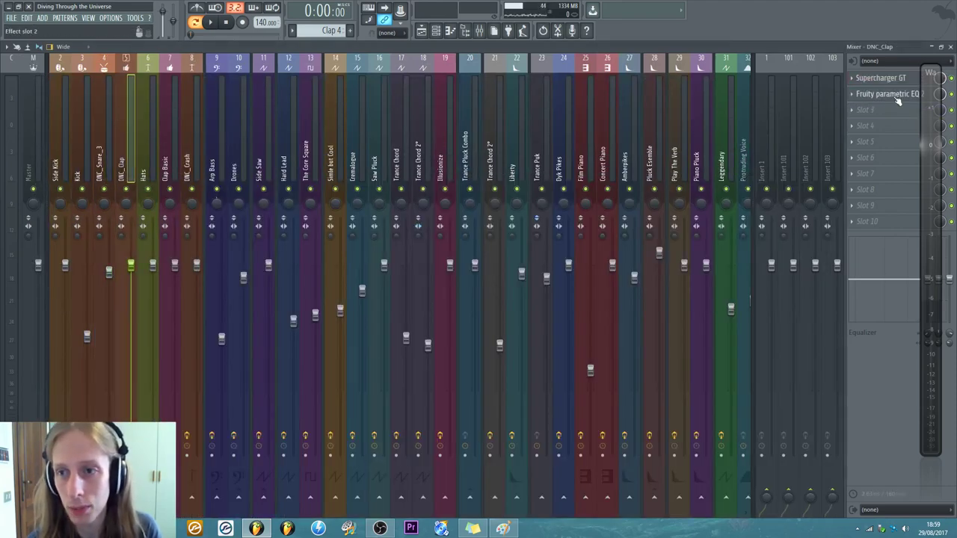
{"action": "key", "text": "F2"}
{"action": "key", "text": "Escape"}
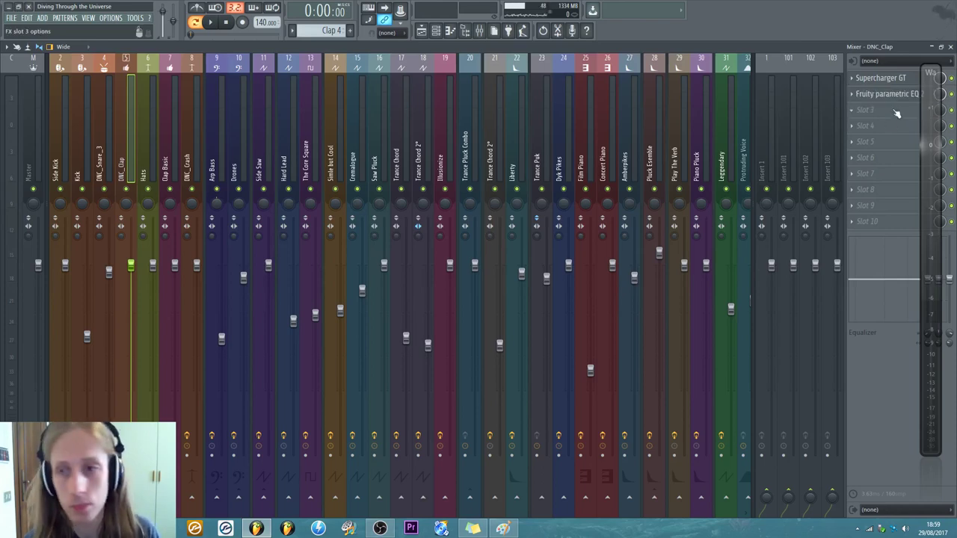
{"action": "left_click", "coordinate": [854, 112]}
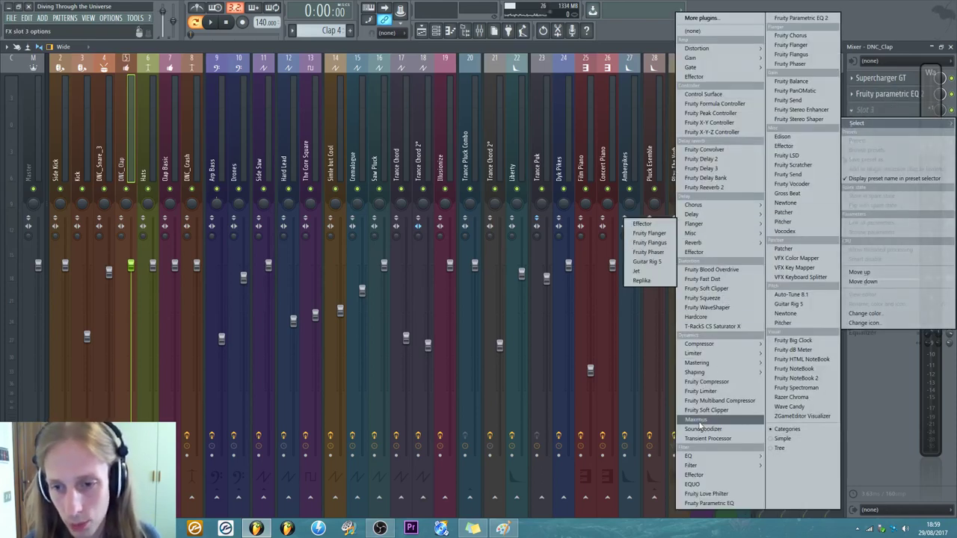
{"action": "mouse_move", "coordinate": [699, 242]}
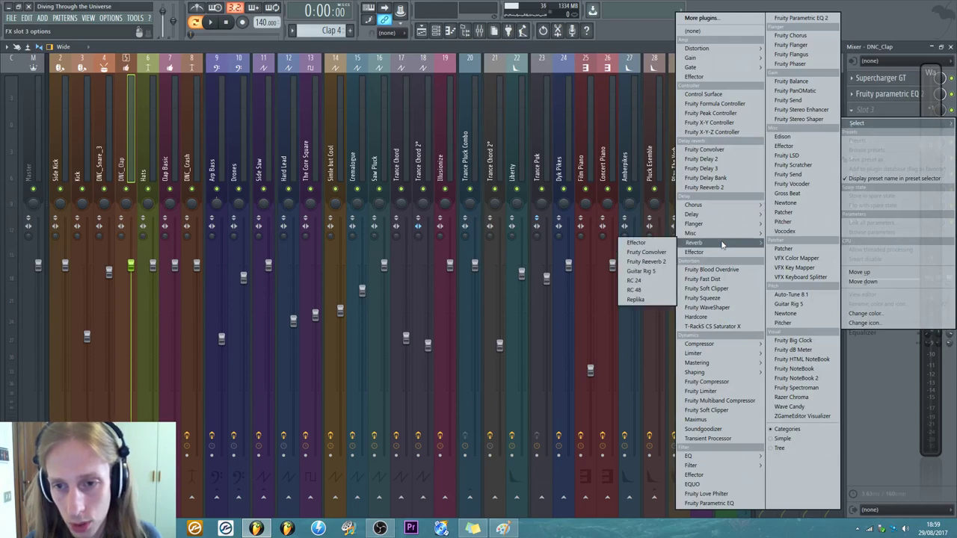
{"action": "left_click", "coordinate": [661, 254]}
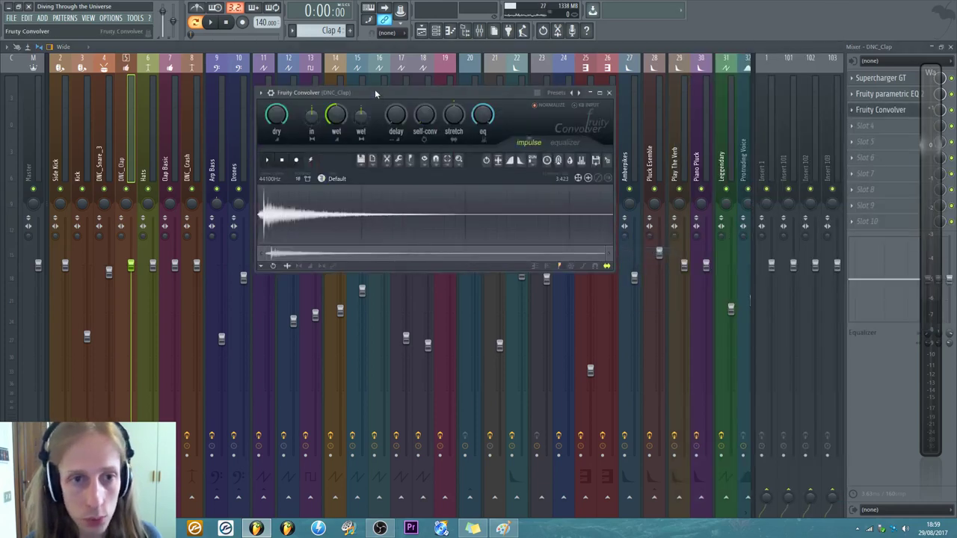
{"action": "left_click_drag", "start_coordinate": [375, 89], "coordinate": [228, 76]}
- Save the project, and enlarge the Fruity Convolver window to cover most of the mixer
{"action": "left_click", "coordinate": [12, 18]}
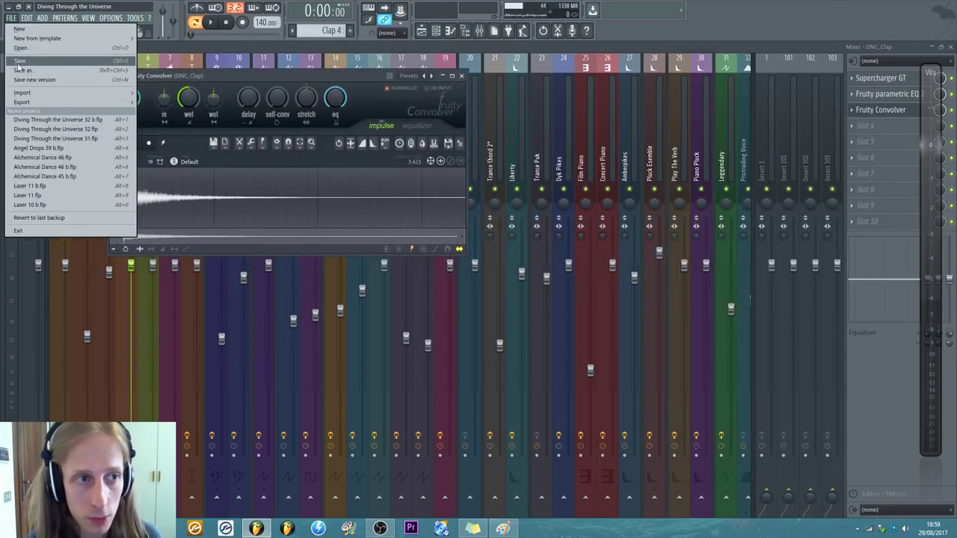
{"action": "left_click", "coordinate": [23, 61]}
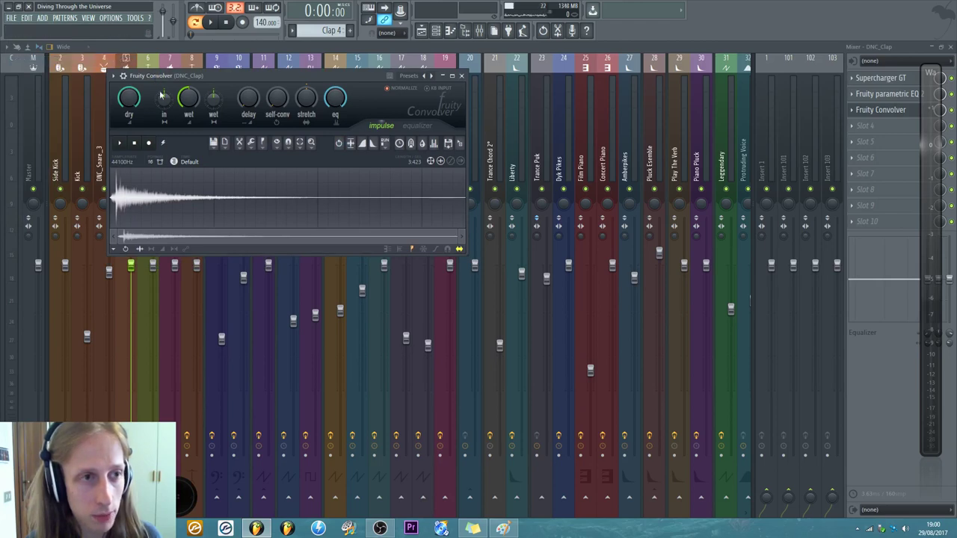
{"action": "left_click_drag", "start_coordinate": [468, 254], "coordinate": [850, 416]}
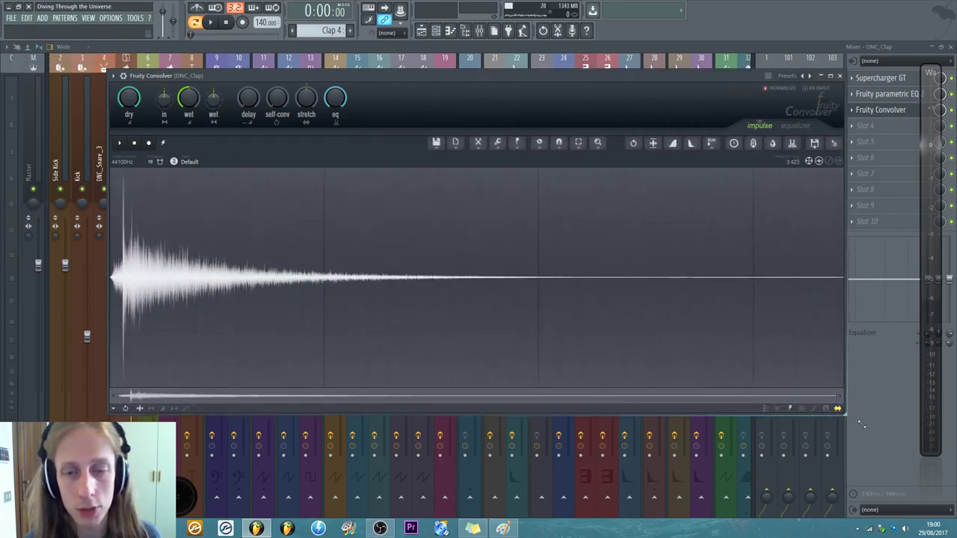
{"action": "left_click_drag", "start_coordinate": [438, 70], "coordinate": [394, 47]}
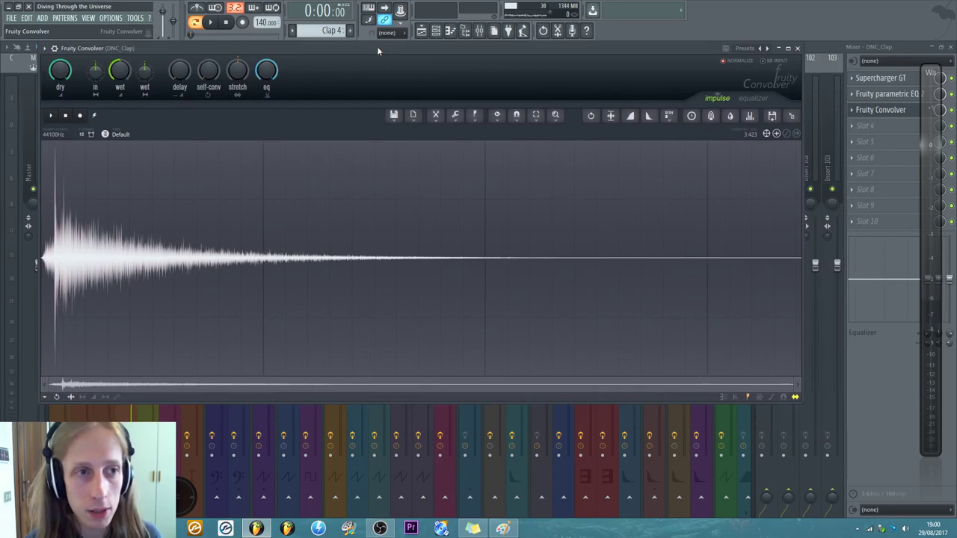
- Check the audio device and mixer settings and close them
{"action": "left_click", "coordinate": [111, 18]}
{"action": "left_click", "coordinate": [121, 40]}
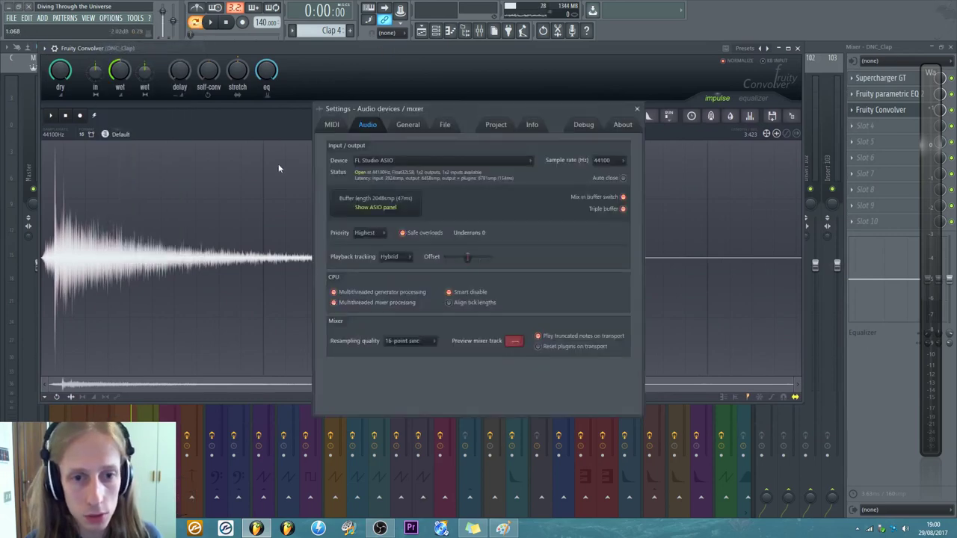
{"action": "left_click", "coordinate": [636, 108]}
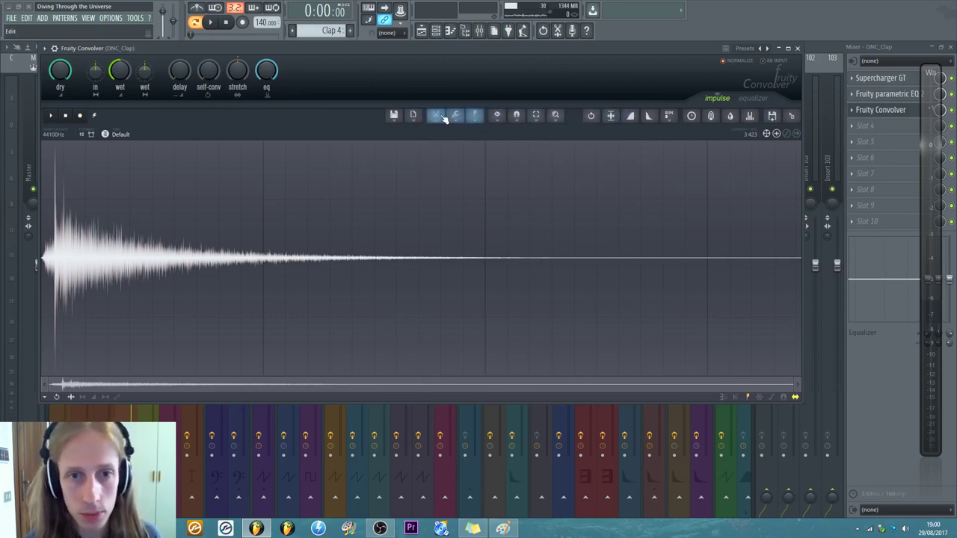
- Show the file browser and expand the Chambers folder under Impulses to list its impulse files
{"action": "key", "text": "alt+F8"}
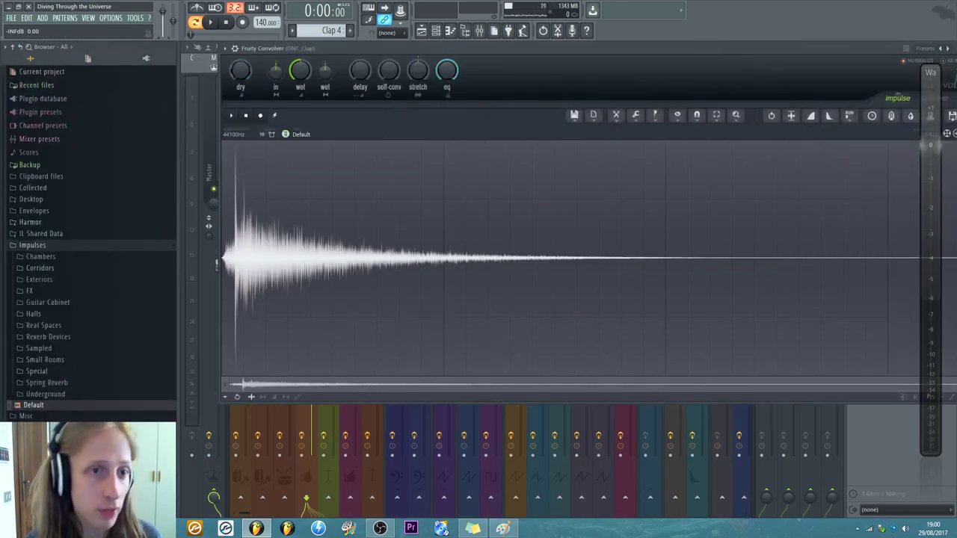
{"action": "left_click", "coordinate": [34, 268]}
{"action": "left_click", "coordinate": [46, 269]}
{"action": "left_click", "coordinate": [42, 257]}
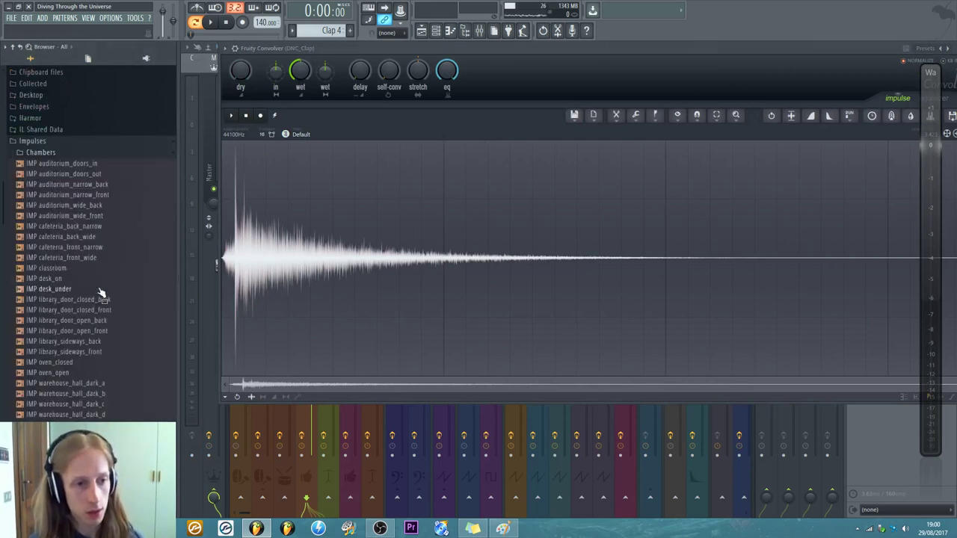
- Load the IMP classroom impulse into Fruity Convolver and reposition its window with the channel rack shown behind it
{"action": "left_click", "coordinate": [62, 271]}
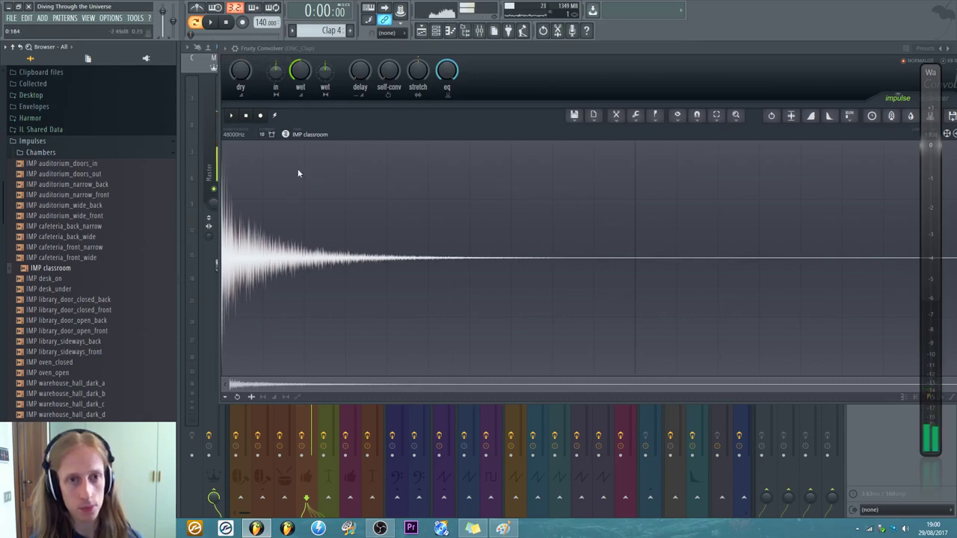
{"action": "left_click_drag", "start_coordinate": [431, 46], "coordinate": [438, 81]}
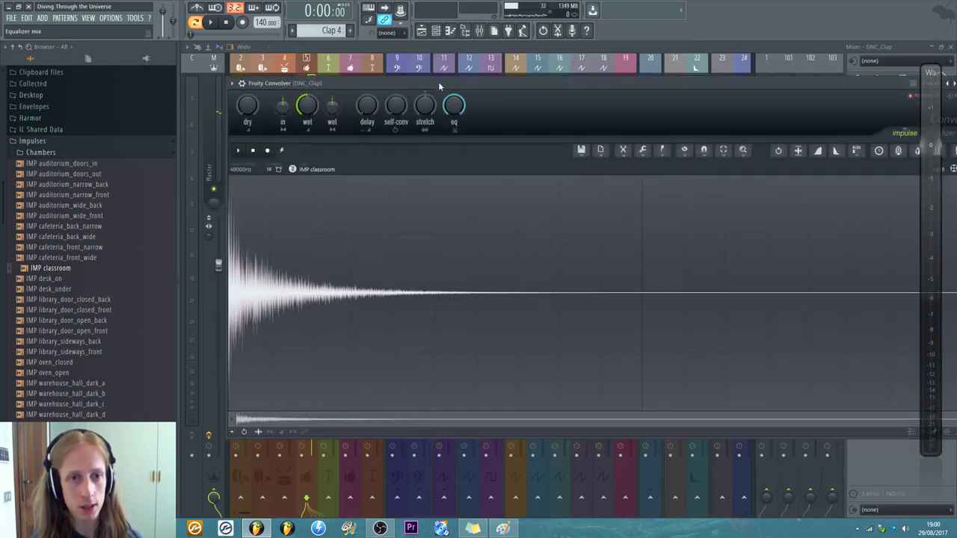
{"action": "left_click", "coordinate": [435, 33]}
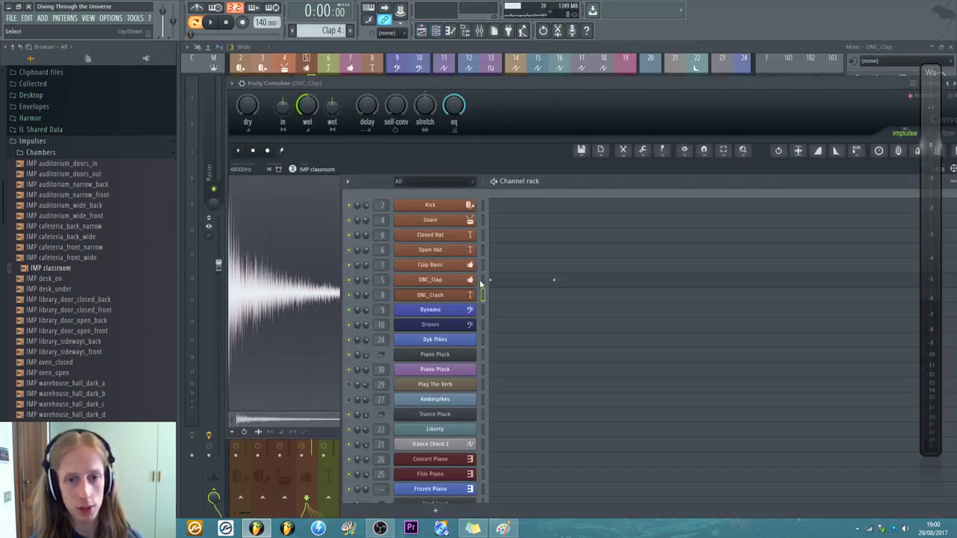
{"action": "left_click", "coordinate": [363, 81]}
{"action": "left_click_drag", "start_coordinate": [362, 81], "coordinate": [362, 72]}
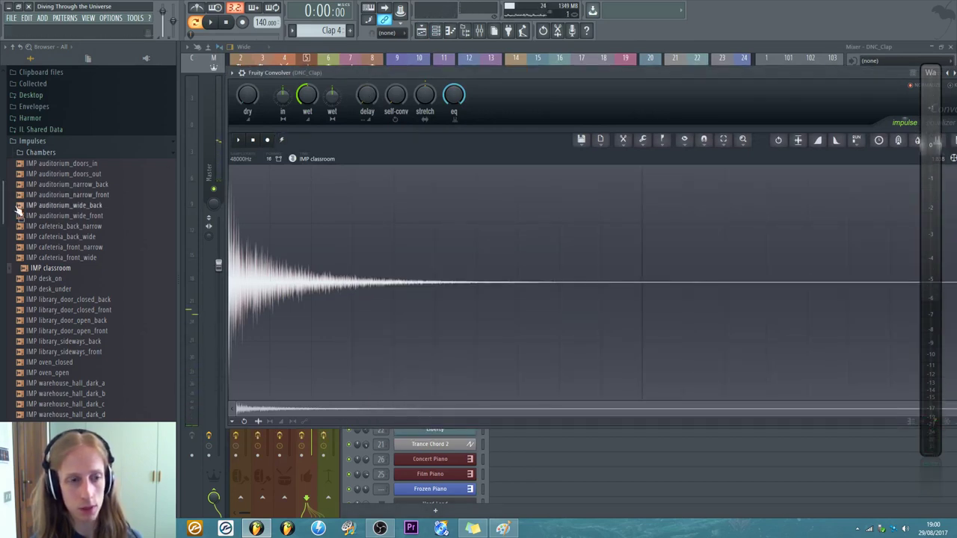
- Load the IMP desk_on impulse into Fruity Convolver with the dry level turned fully down
{"action": "left_click", "coordinate": [58, 270]}
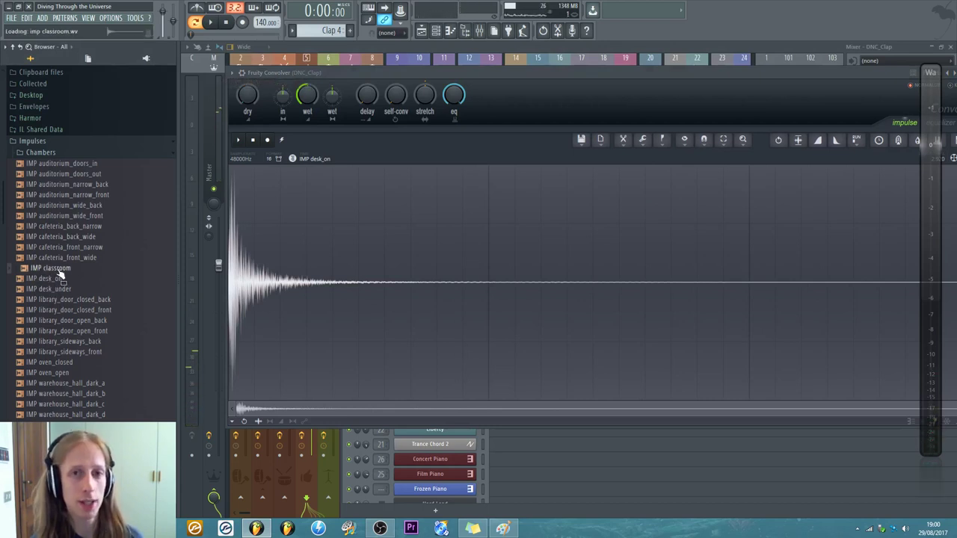
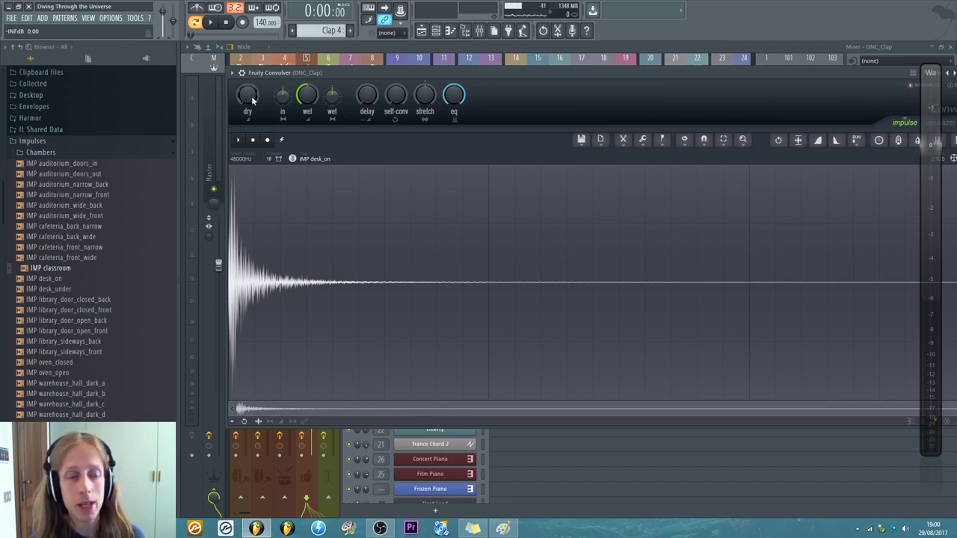
{"action": "left_click_drag", "start_coordinate": [253, 100], "coordinate": [253, 120]}
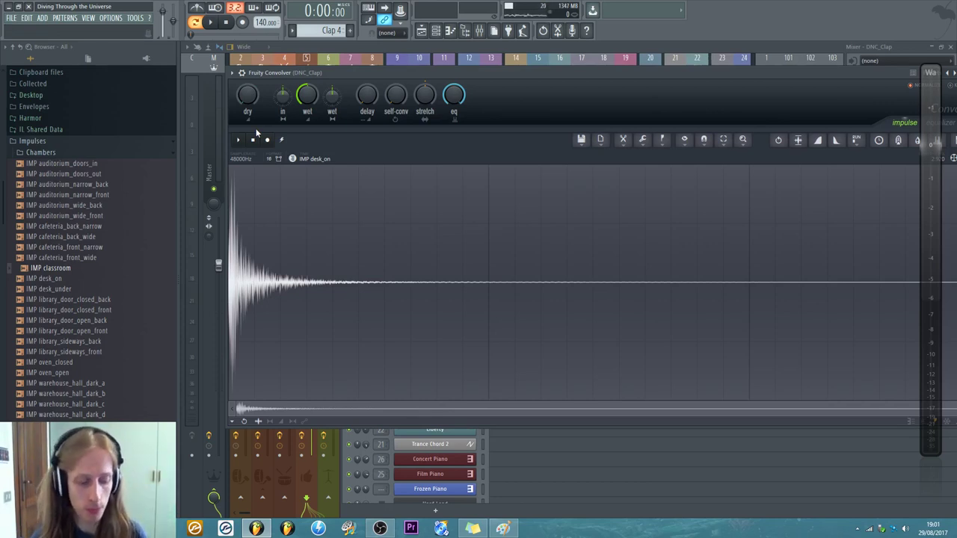
{"action": "left_click", "coordinate": [50, 281]}
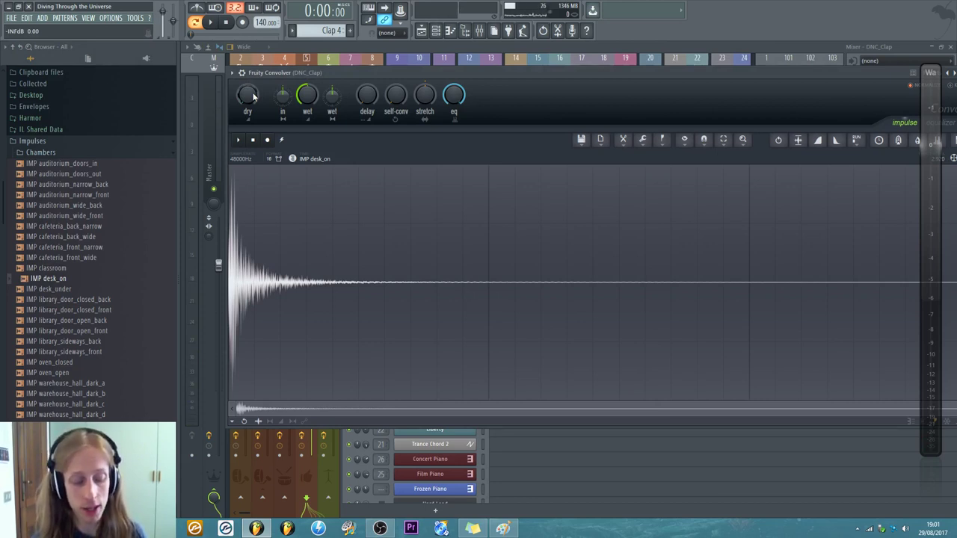
- Try different dry levels in Fruity Convolver to compare the original clap with its convolved sound
{"action": "scroll", "coordinate": [254, 95], "scroll_direction": "up", "scroll_amount": 1}
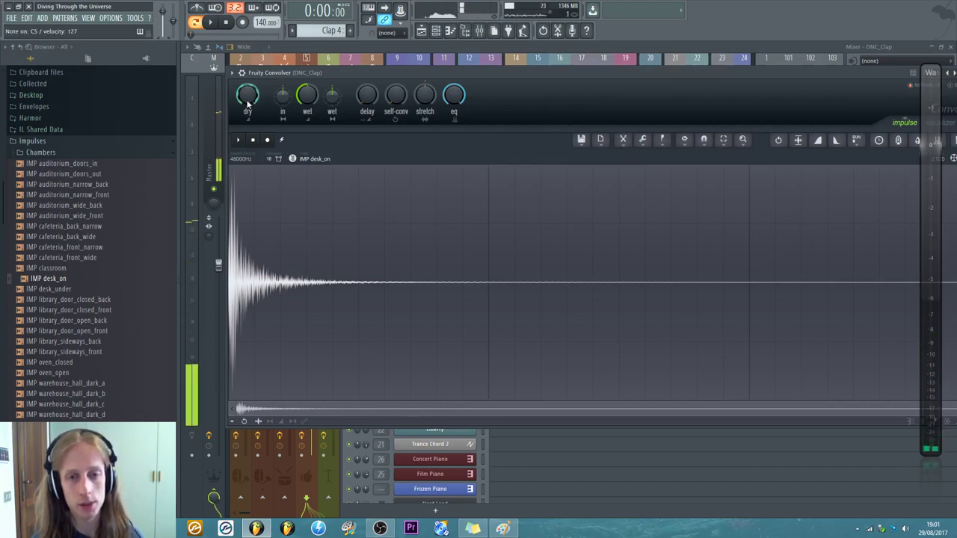
{"action": "left_click_drag", "start_coordinate": [249, 105], "coordinate": [249, 150]}
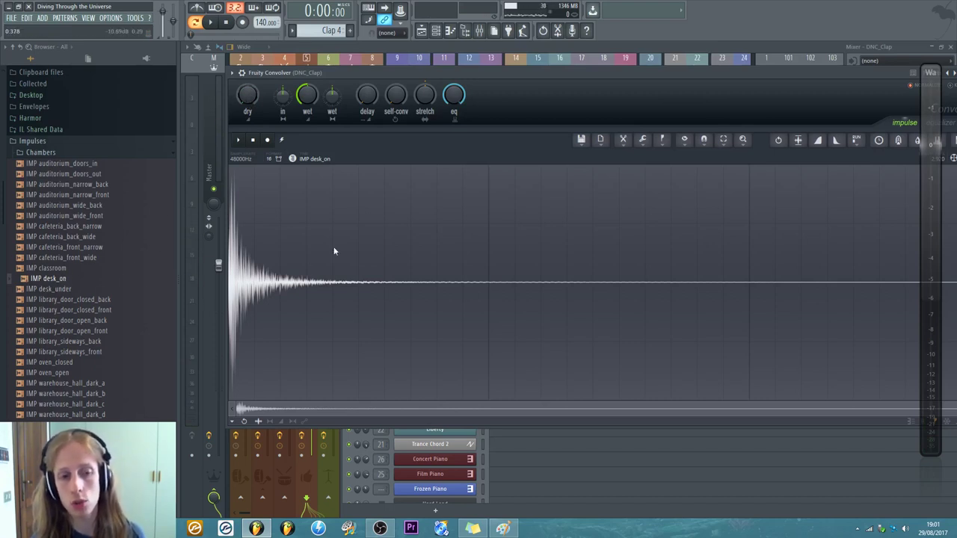
{"action": "left_click_drag", "start_coordinate": [249, 96], "coordinate": [249, 77]}
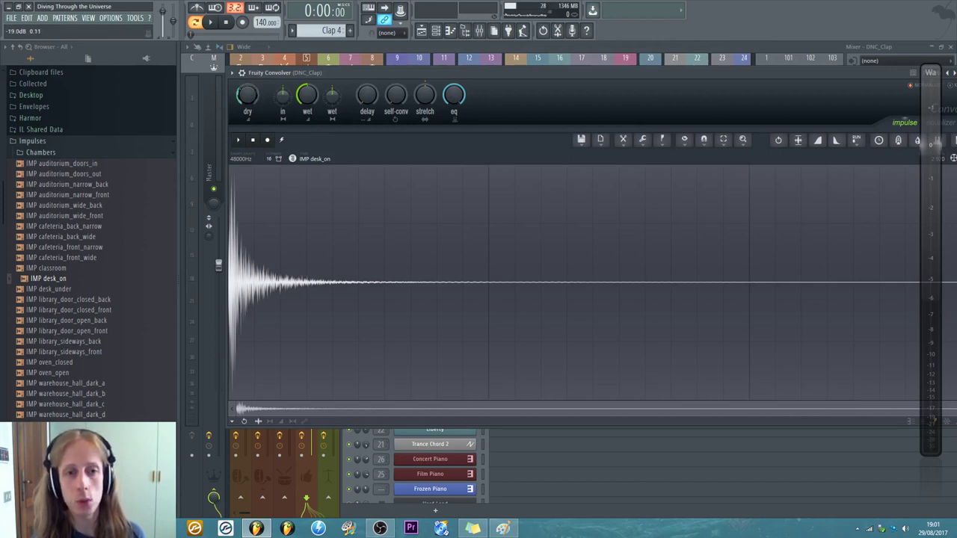
{"action": "left_click_drag", "start_coordinate": [248, 94], "coordinate": [247, 113]}
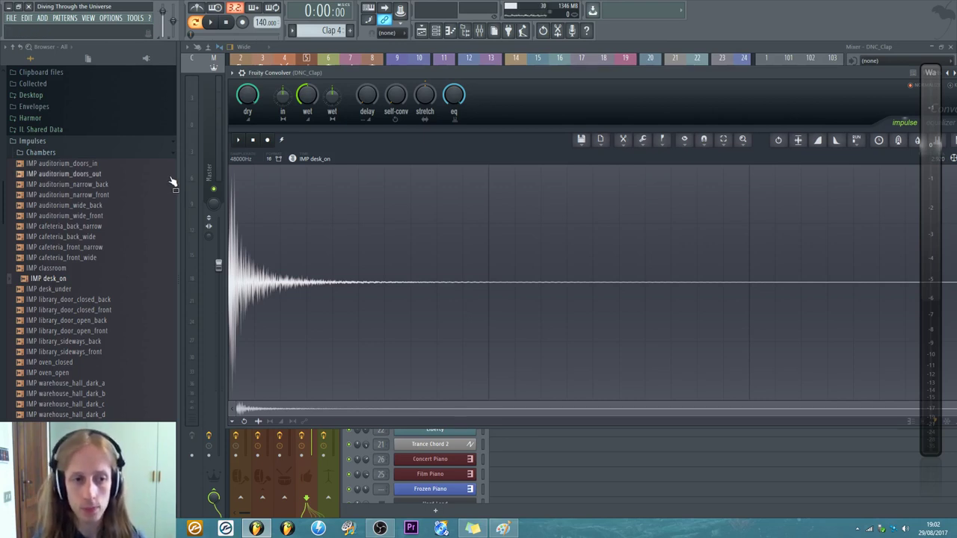
- Audition the Chambers impulses desk_under, oven_open, cafeteria_front_wide and warehouse_hall_dark_b on the clap
{"action": "left_click", "coordinate": [50, 290]}
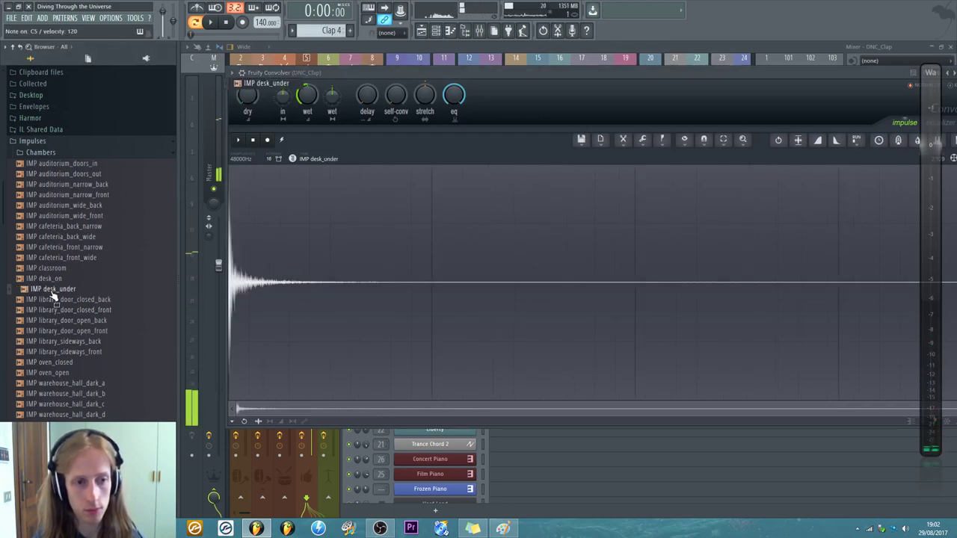
{"action": "left_click", "coordinate": [58, 363]}
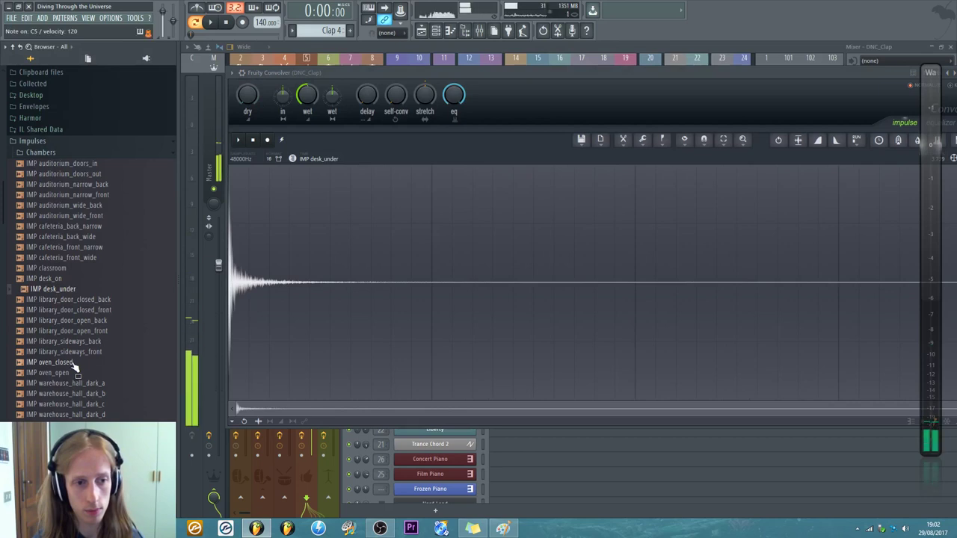
{"action": "left_click", "coordinate": [63, 373]}
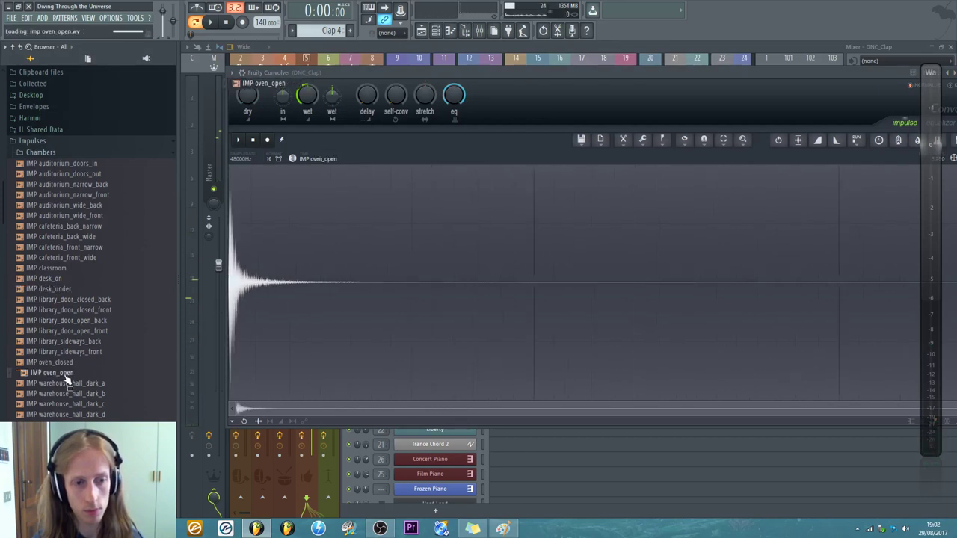
{"action": "scroll", "coordinate": [52, 314], "scroll_direction": "down", "scroll_amount": 2}
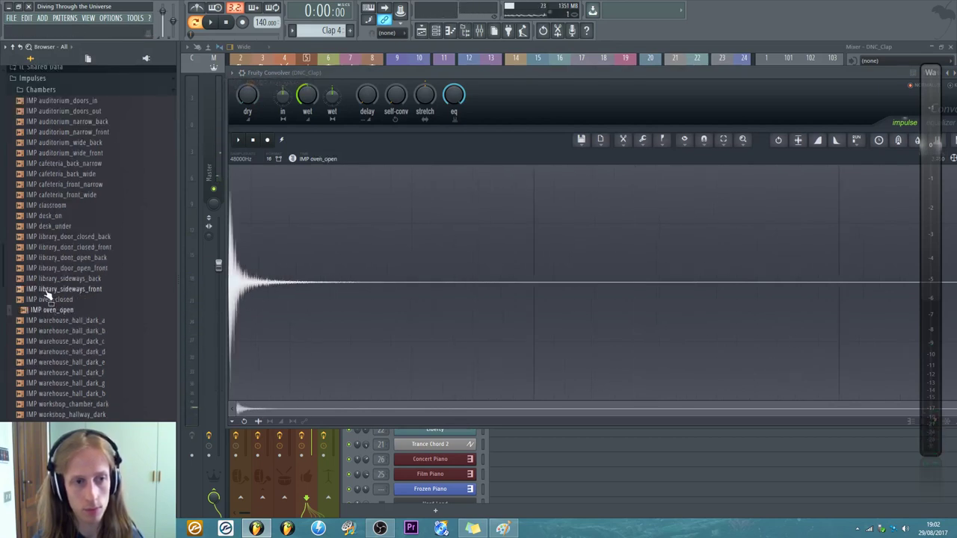
{"action": "left_click", "coordinate": [56, 195]}
{"action": "scroll", "coordinate": [84, 266], "scroll_direction": "down", "scroll_amount": 2}
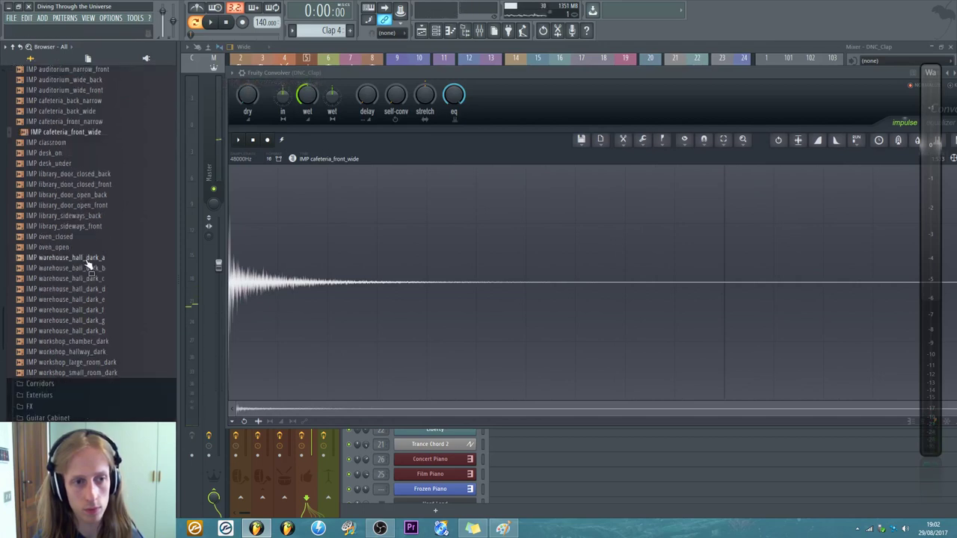
{"action": "left_click", "coordinate": [75, 268]}
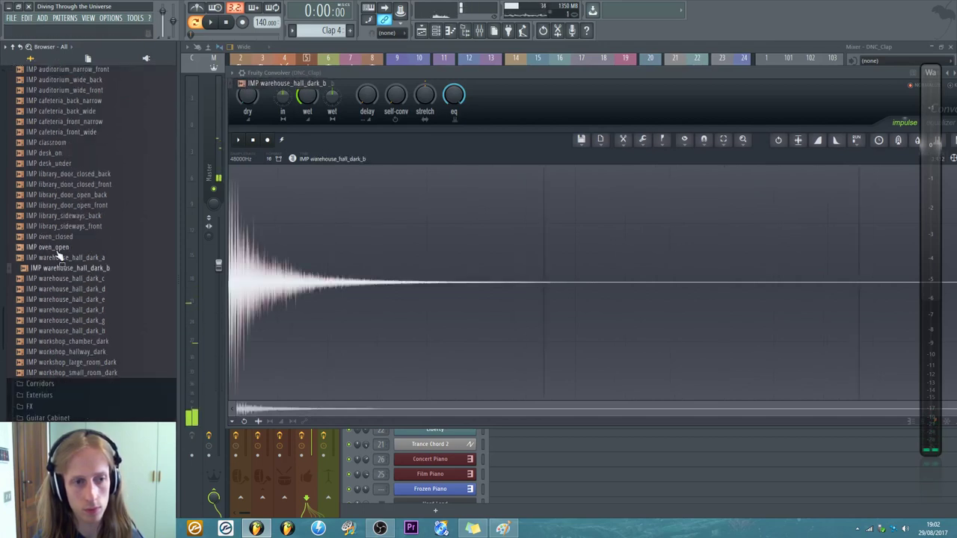
- Look through the Corridors, Exteriors and Real Spaces impulse folders for available room types
{"action": "scroll", "coordinate": [65, 286], "scroll_direction": "down", "scroll_amount": 4}
{"action": "scroll", "coordinate": [60, 263], "scroll_direction": "down", "scroll_amount": 1}
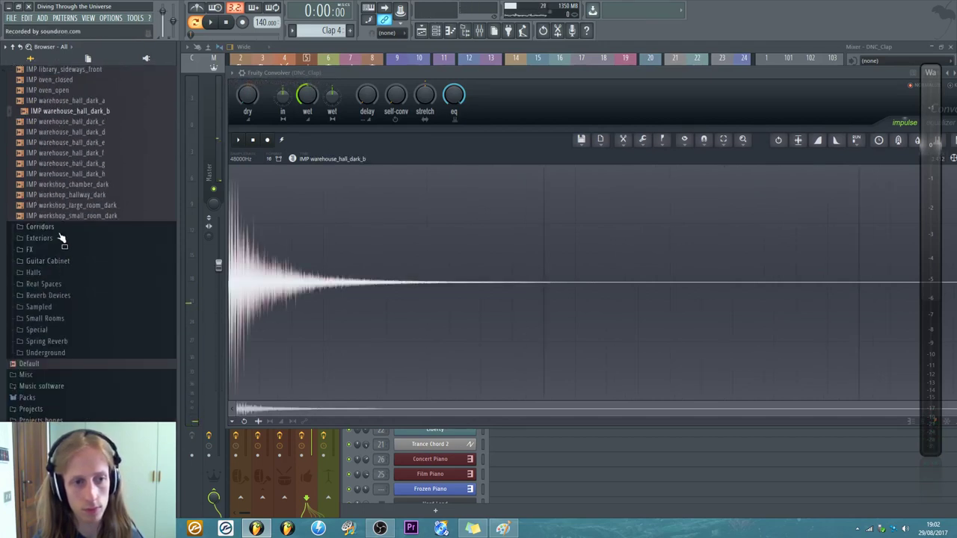
{"action": "left_click", "coordinate": [59, 228]}
{"action": "left_click", "coordinate": [63, 227]}
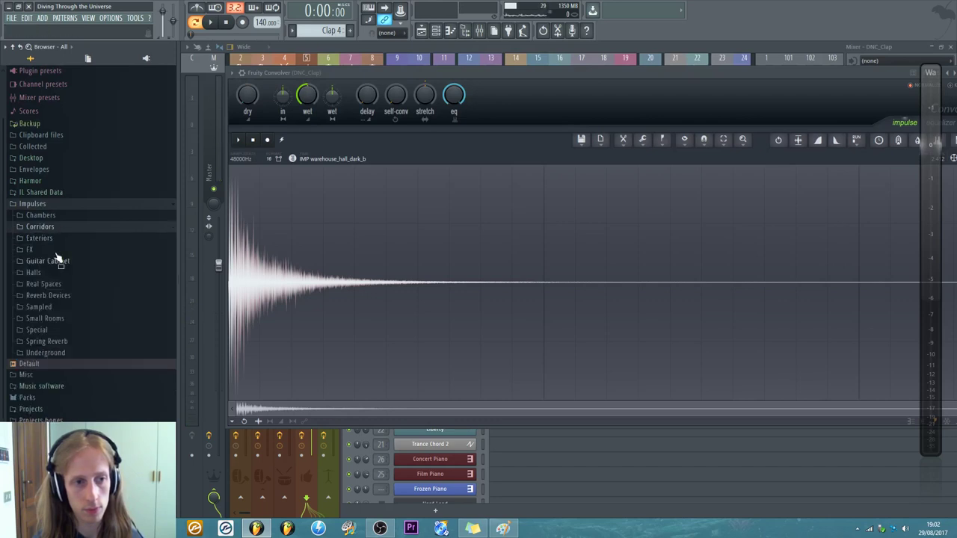
{"action": "left_click", "coordinate": [57, 240]}
{"action": "left_click", "coordinate": [56, 243]}
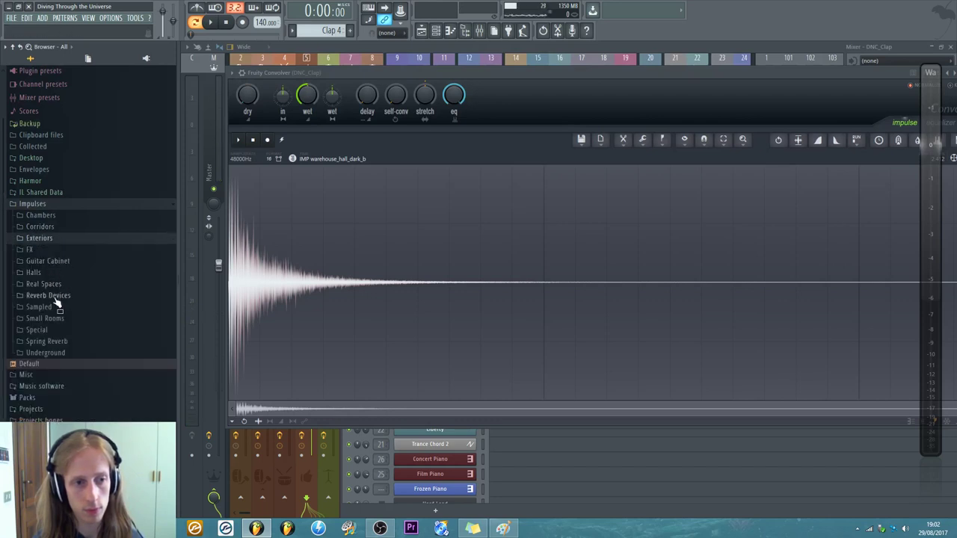
{"action": "left_click", "coordinate": [61, 289]}
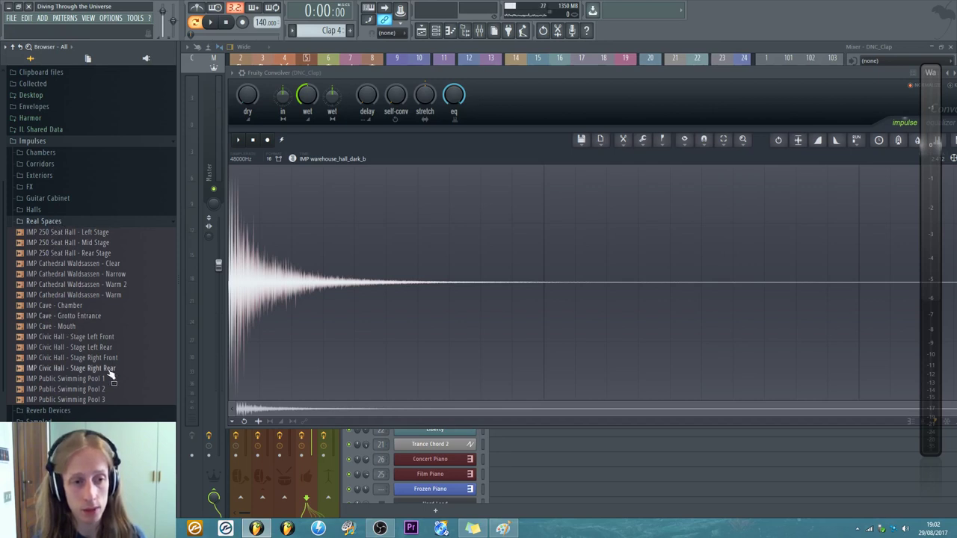
{"action": "left_click", "coordinate": [43, 222]}
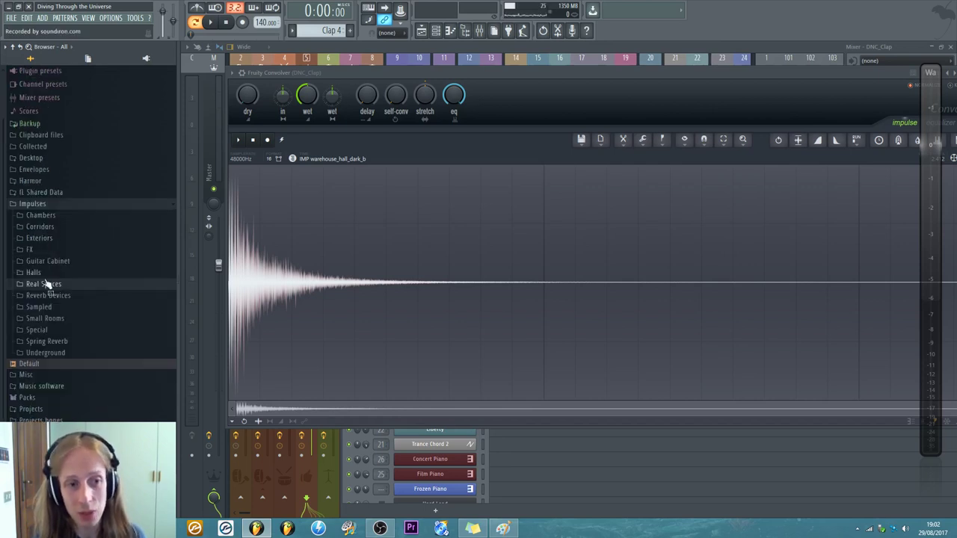
- Audition the bathroom and bedroom impulses from the Small Rooms folder on the clap
{"action": "left_click", "coordinate": [63, 321]}
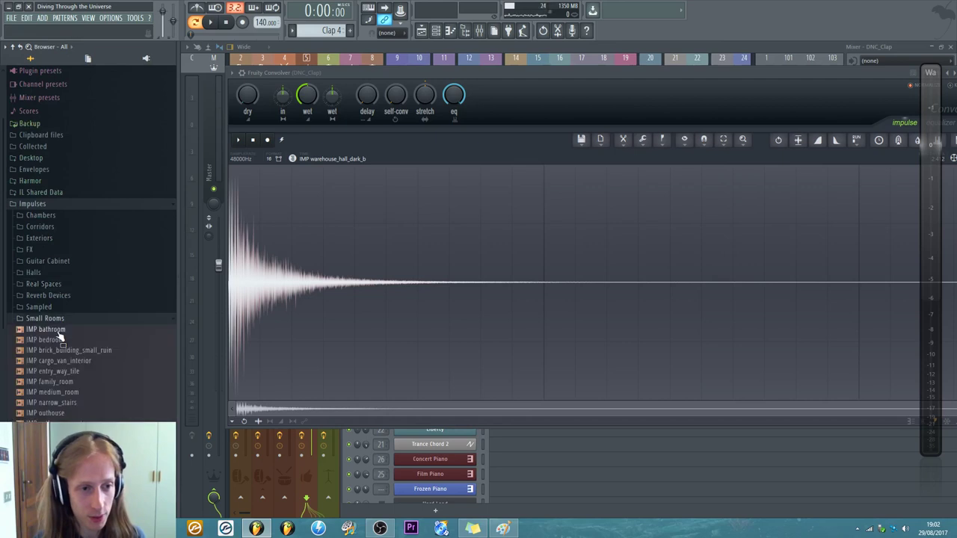
{"action": "left_click", "coordinate": [57, 330]}
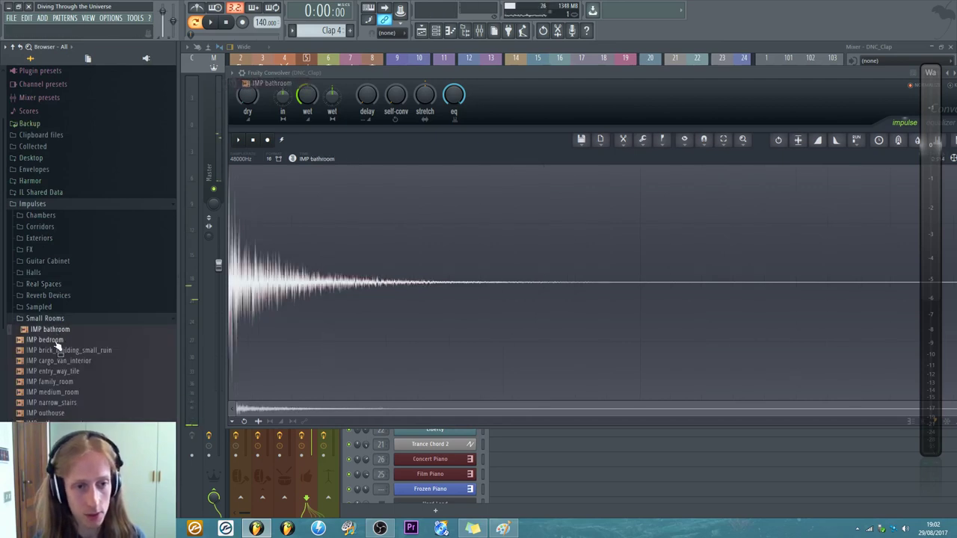
{"action": "left_click", "coordinate": [55, 340]}
{"action": "scroll", "coordinate": [56, 340], "scroll_direction": "down", "scroll_amount": 2}
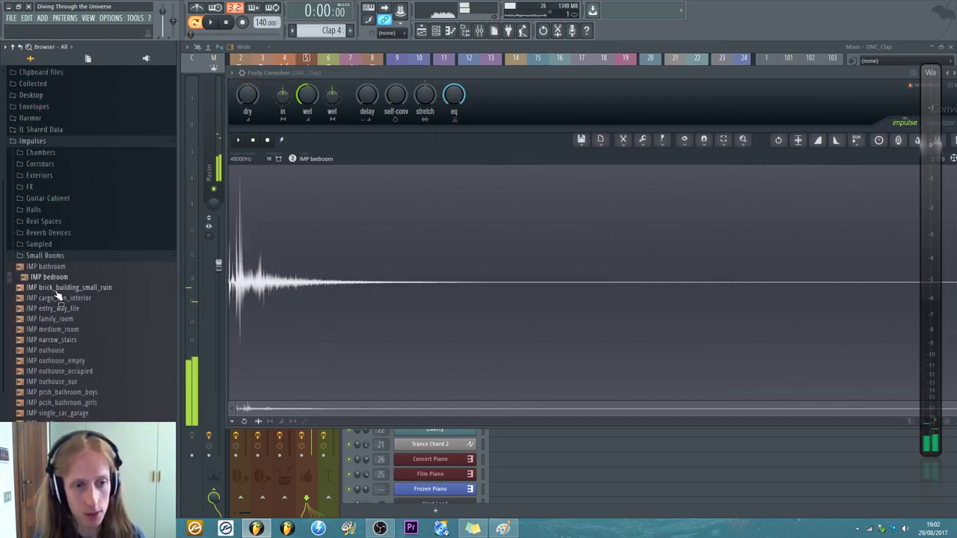
{"action": "mouse_move", "coordinate": [56, 279]}
{"action": "left_mouse_down"}
{"action": "mouse_move", "coordinate": [57, 308]}
{"action": "mouse_move", "coordinate": [58, 278]}
{"action": "left_mouse_up"}
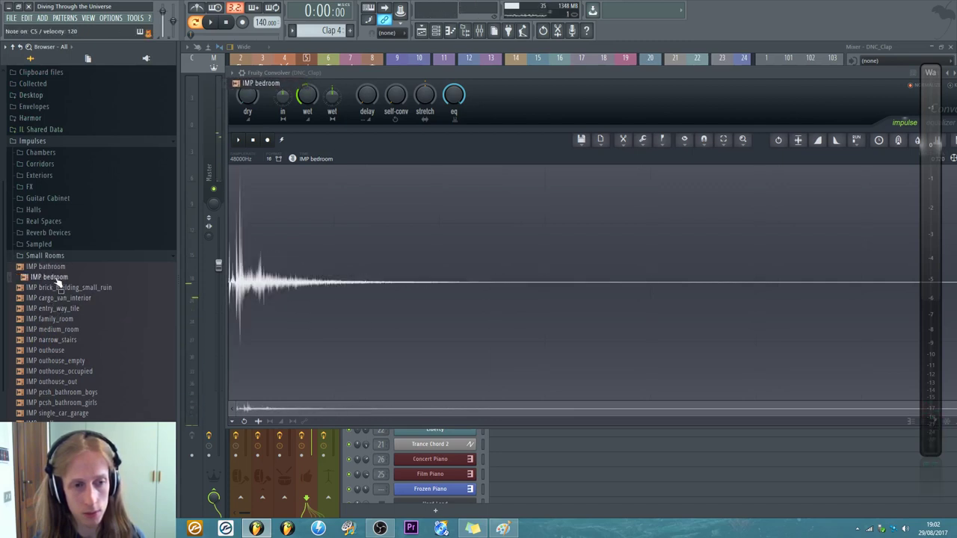
- Audition the family_room, medium_room and small_room impulses from the Small Rooms folder
{"action": "left_click", "coordinate": [66, 320]}
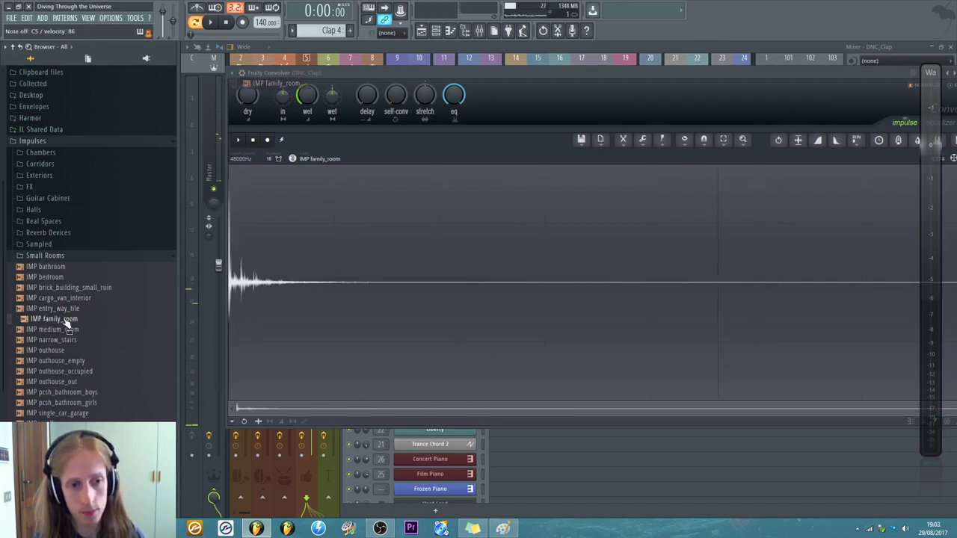
{"action": "left_click", "coordinate": [65, 339]}
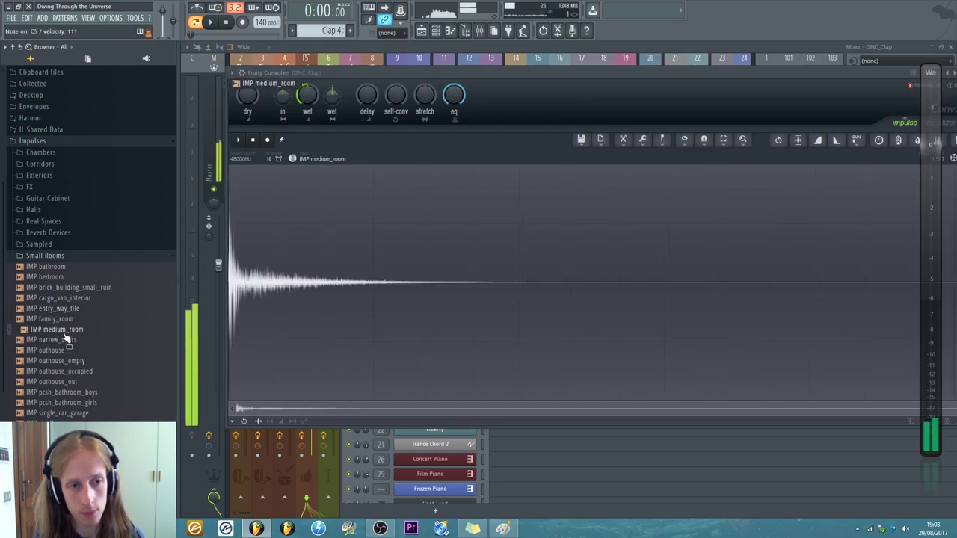
{"action": "left_click", "coordinate": [75, 413]}
{"action": "left_click", "coordinate": [67, 423]}
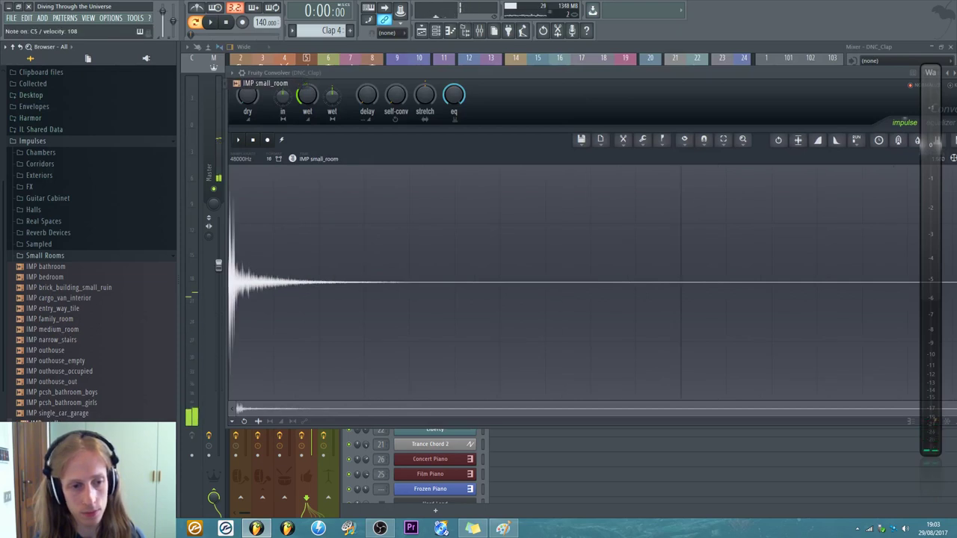
- Load the IMP family_room impulse from the Small Rooms folder into Fruity Convolver
{"action": "scroll", "coordinate": [65, 395], "scroll_direction": "down", "scroll_amount": 2}
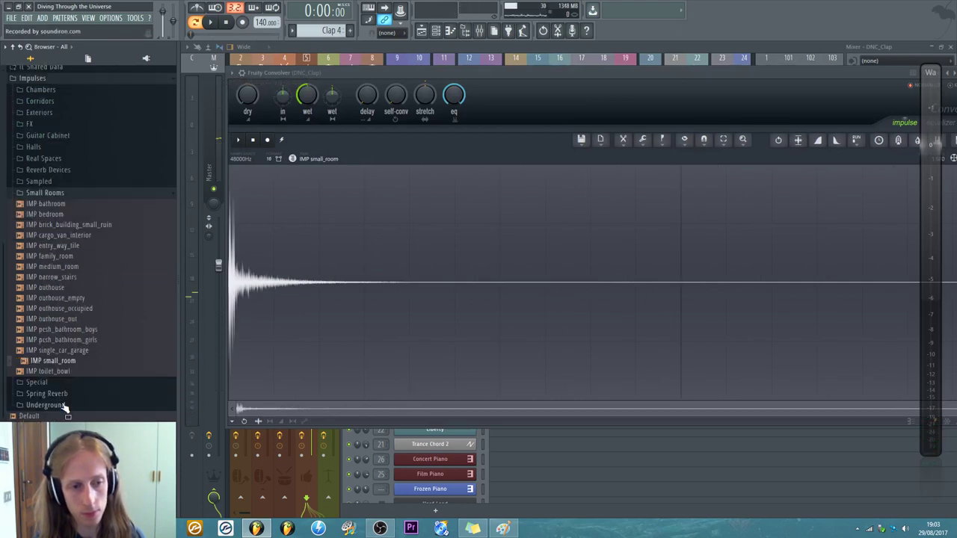
{"action": "scroll", "coordinate": [65, 404], "scroll_direction": "down", "scroll_amount": 2}
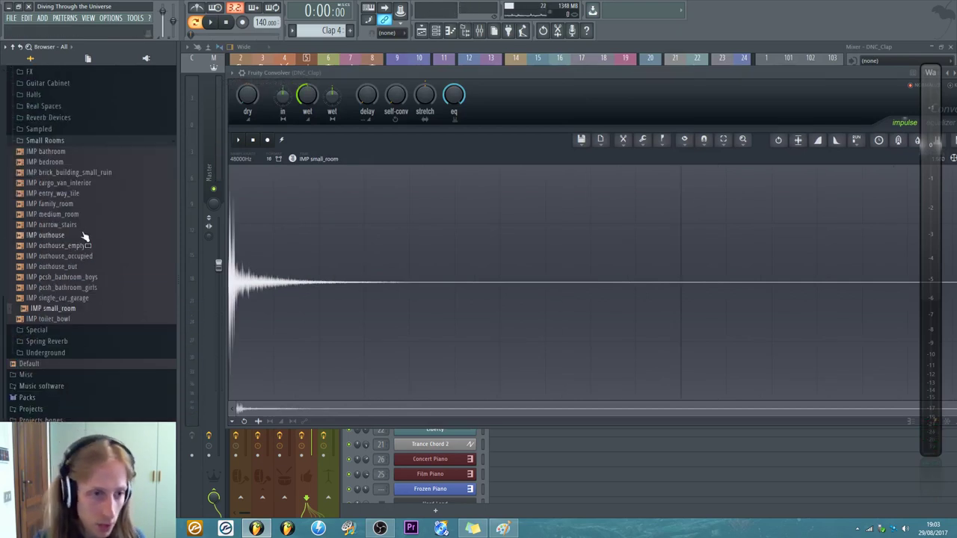
{"action": "left_click", "coordinate": [68, 203]}
- Audition the Krg Empty Room, Krg Room Presence and Lex Bathroom impulses from the Reverb Devices folder on the clap
{"action": "scroll", "coordinate": [86, 247], "scroll_direction": "up", "scroll_amount": 5}
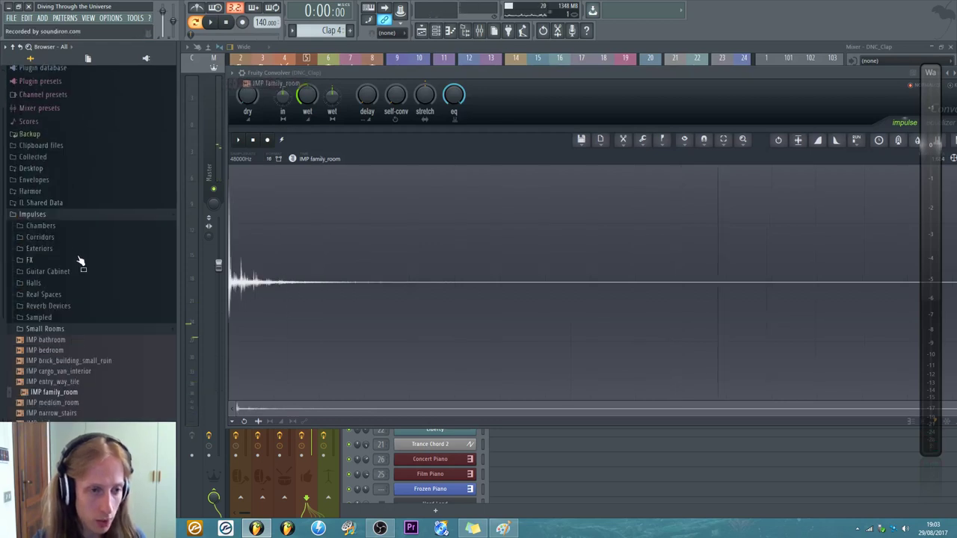
{"action": "left_click", "coordinate": [49, 323]}
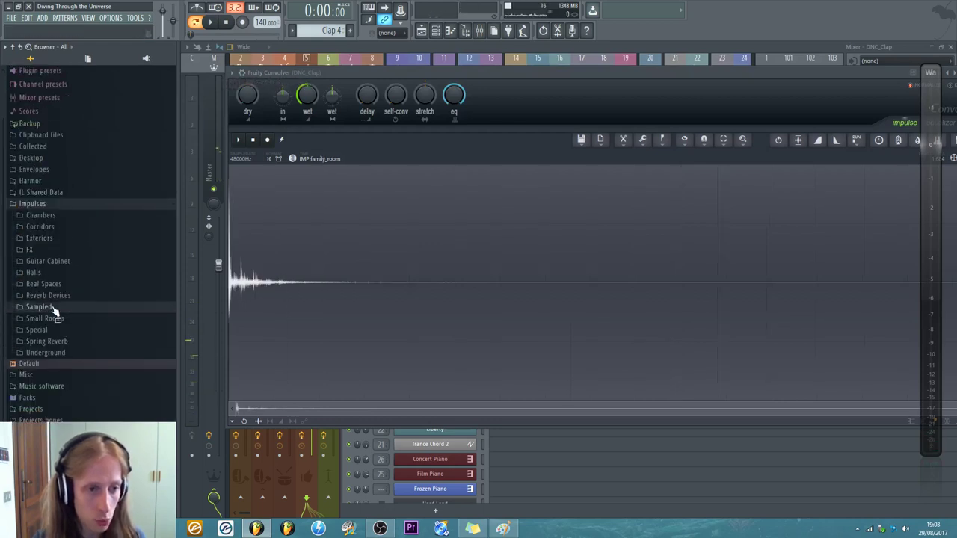
{"action": "left_click", "coordinate": [48, 293]}
{"action": "scroll", "coordinate": [68, 336], "scroll_direction": "down", "scroll_amount": 4}
{"action": "scroll", "coordinate": [110, 374], "scroll_direction": "down", "scroll_amount": 4}
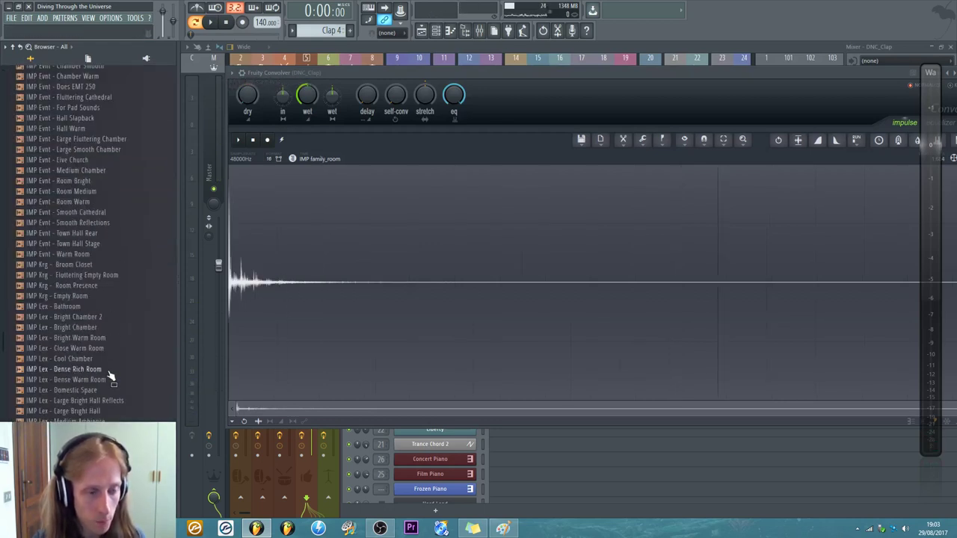
{"action": "left_click", "coordinate": [78, 299]}
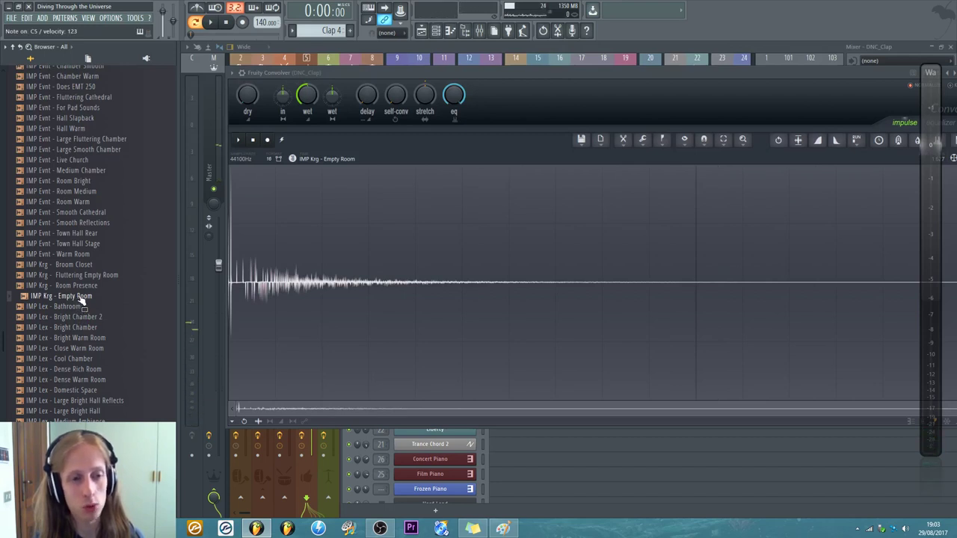
{"action": "left_click", "coordinate": [75, 306]}
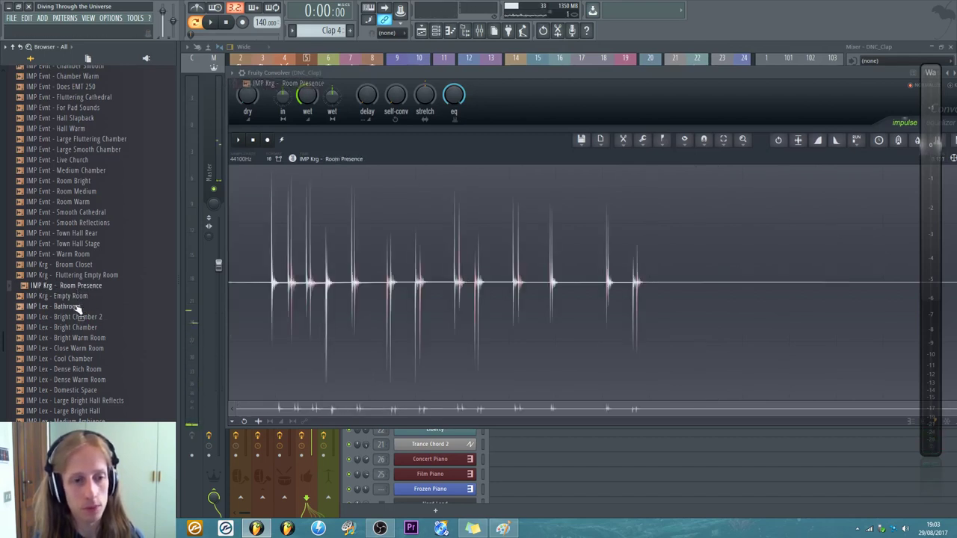
- Review the remaining Reverb Devices impulses and audition IMP Krg - Room Presence again
{"action": "scroll", "coordinate": [91, 120], "scroll_direction": "up", "scroll_amount": 2}
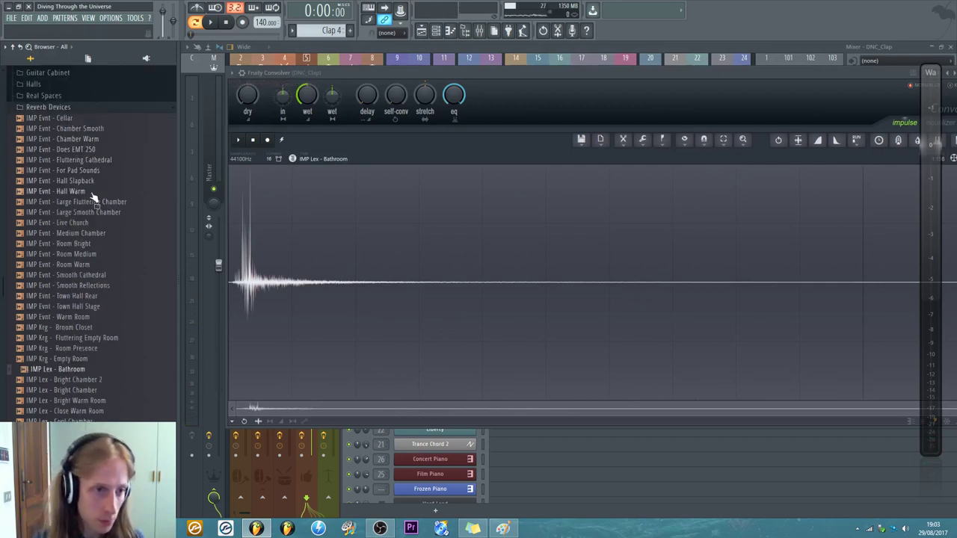
{"action": "scroll", "coordinate": [91, 303], "scroll_direction": "down", "scroll_amount": 2}
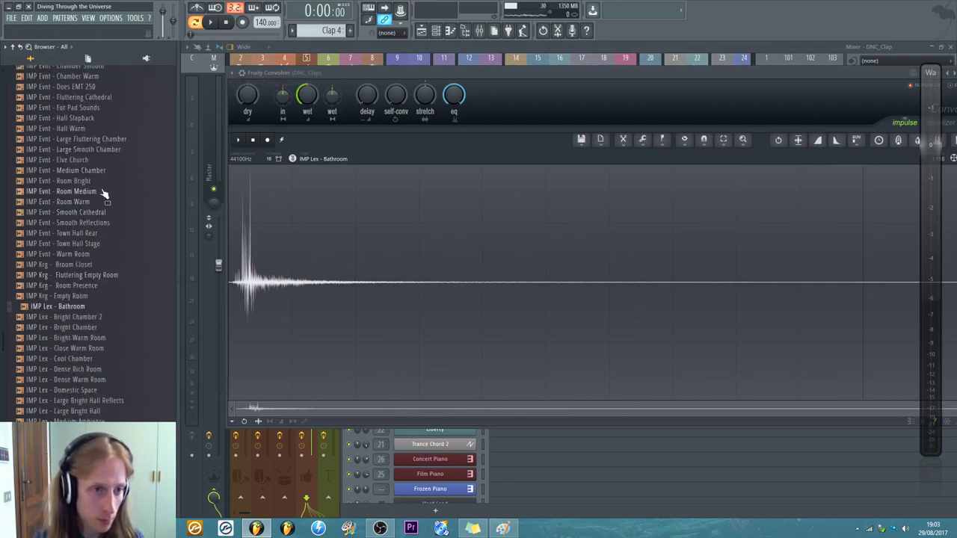
{"action": "scroll", "coordinate": [93, 366], "scroll_direction": "down", "scroll_amount": 2}
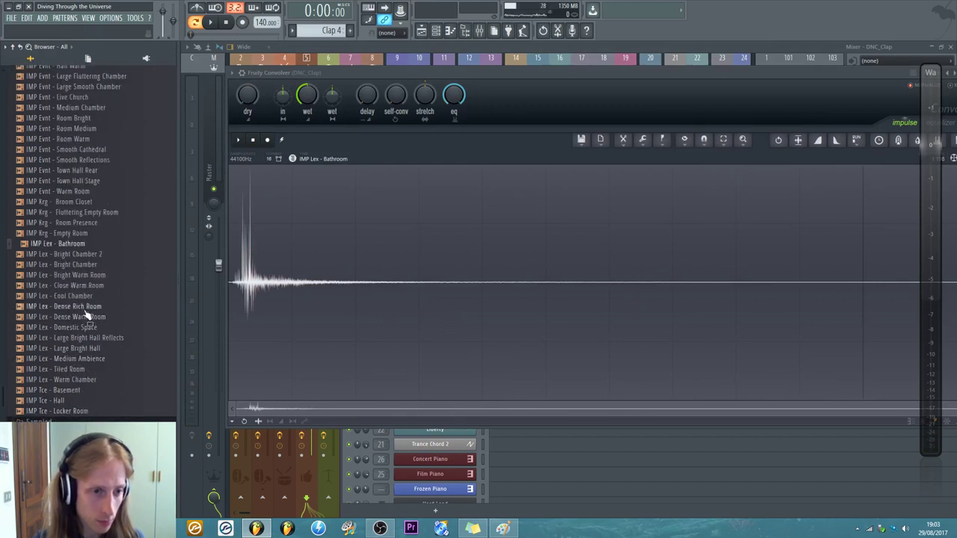
{"action": "left_click", "coordinate": [90, 223]}
{"action": "scroll", "coordinate": [94, 232], "scroll_direction": "up", "scroll_amount": 6}
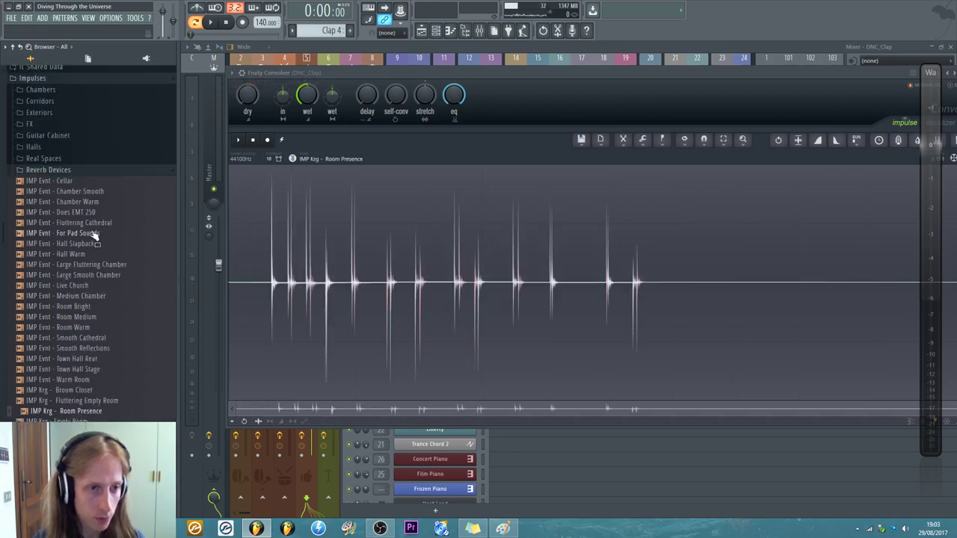
- Look through the Halls and Real Spaces impulse folders for a suitable room
{"action": "left_click", "coordinate": [47, 170]}
{"action": "left_click", "coordinate": [39, 284]}
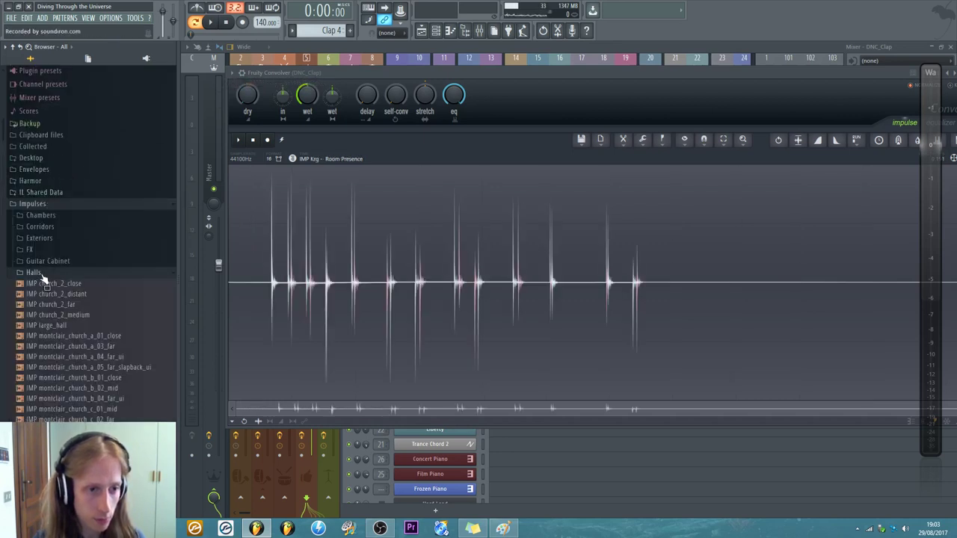
{"action": "scroll", "coordinate": [112, 359], "scroll_direction": "down", "scroll_amount": 3}
{"action": "scroll", "coordinate": [111, 381], "scroll_direction": "up", "scroll_amount": 3}
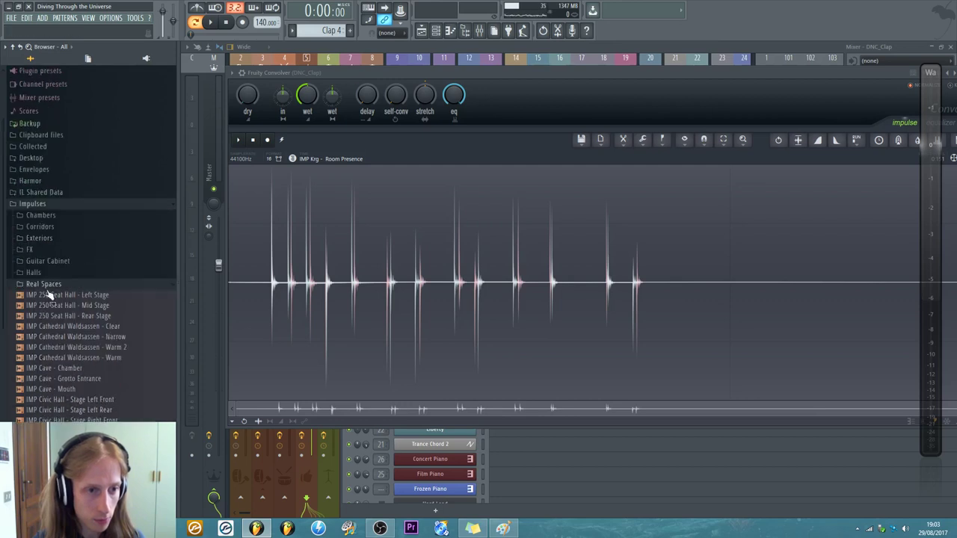
{"action": "left_click", "coordinate": [45, 285]}
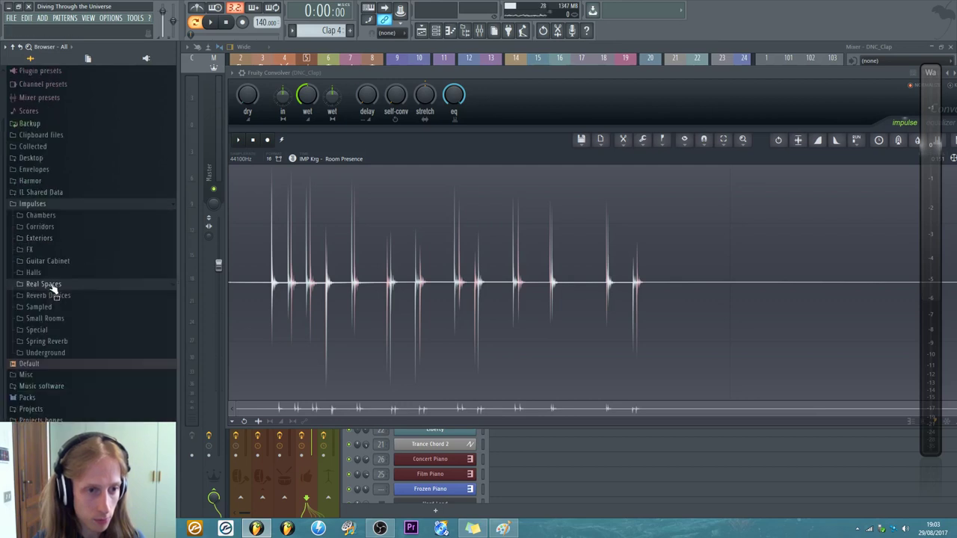
- Audition the stairwell_inner_open impulse from the Corridors folder
{"action": "left_click", "coordinate": [57, 228]}
{"action": "left_click", "coordinate": [57, 228]}
{"action": "left_click", "coordinate": [57, 228]}
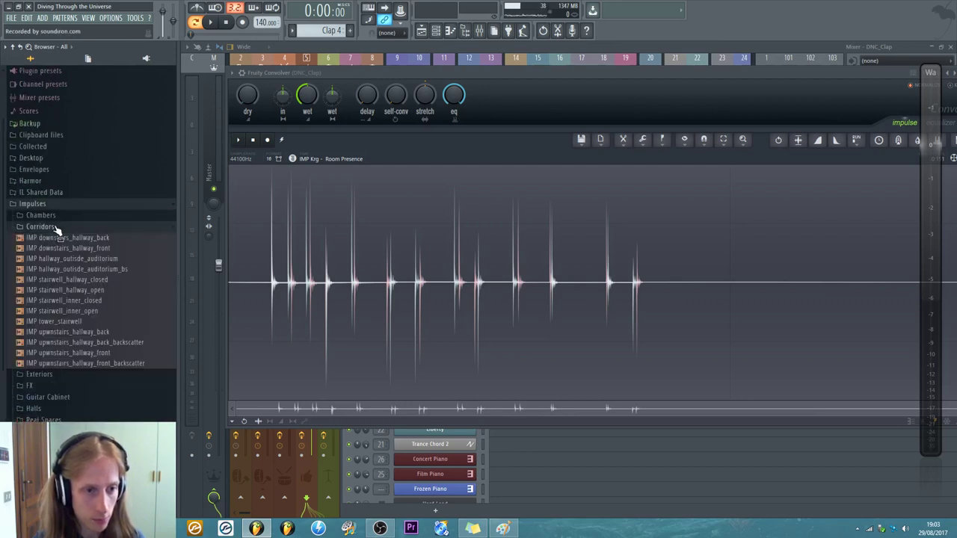
{"action": "left_click", "coordinate": [60, 310]}
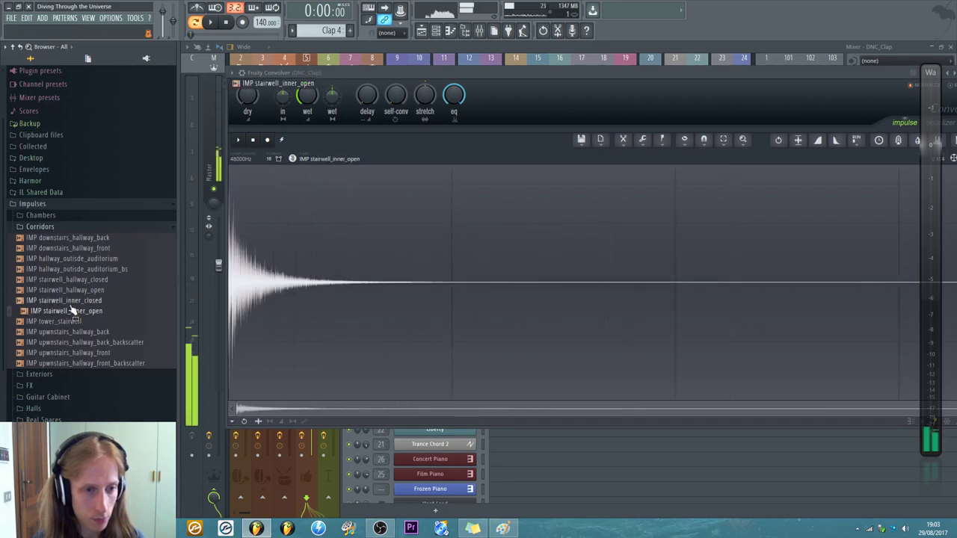
- Audition the library_door_closed_back, warehouse_hall_dark_d and auditorium_narrow_front impulses from the Chambers folder
{"action": "left_click", "coordinate": [41, 216]}
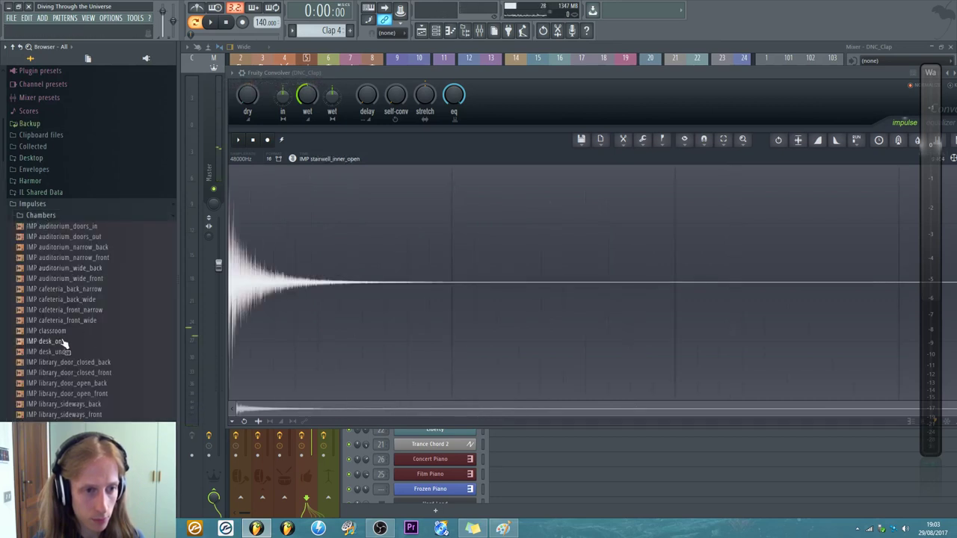
{"action": "scroll", "coordinate": [63, 348], "scroll_direction": "down", "scroll_amount": 2}
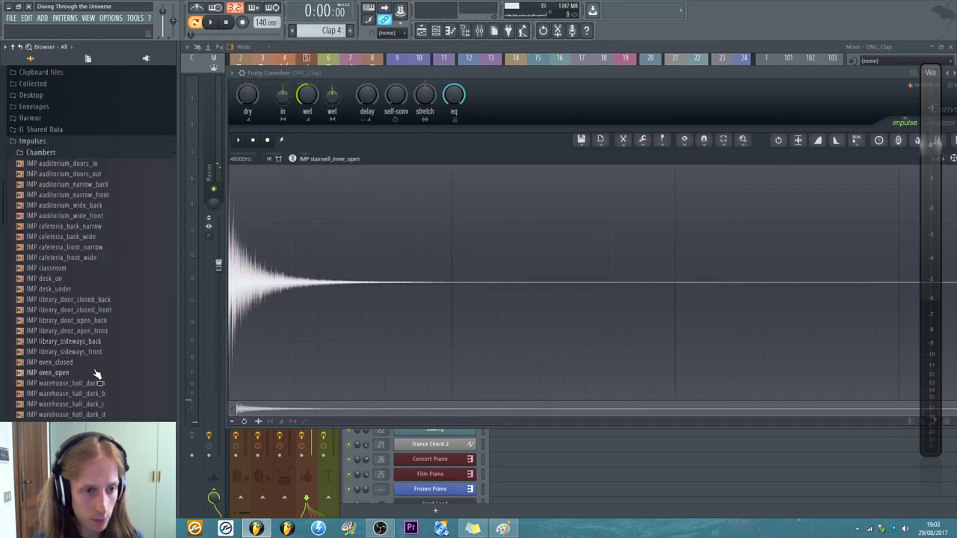
{"action": "left_click", "coordinate": [67, 299]}
{"action": "left_click", "coordinate": [85, 332]}
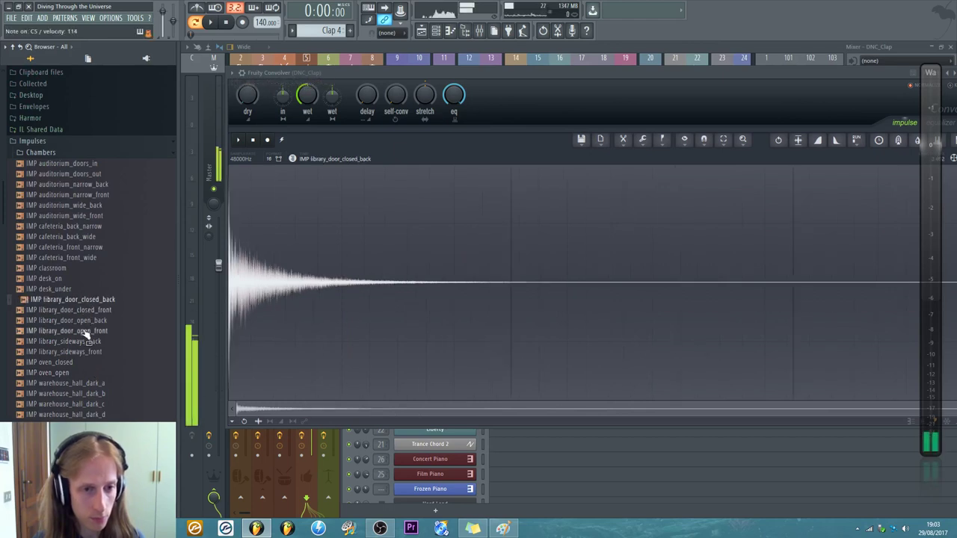
{"action": "left_click", "coordinate": [93, 416]}
{"action": "scroll", "coordinate": [45, 478], "scroll_direction": "down", "scroll_amount": 3}
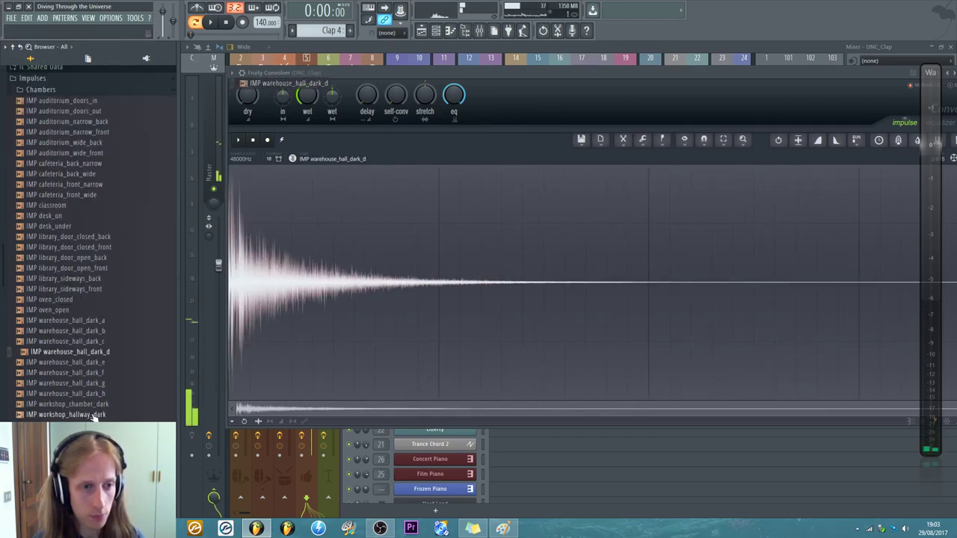
{"action": "scroll", "coordinate": [47, 345], "scroll_direction": "up", "scroll_amount": 3}
{"action": "left_click", "coordinate": [68, 194]}
{"action": "left_click", "coordinate": [65, 154]}
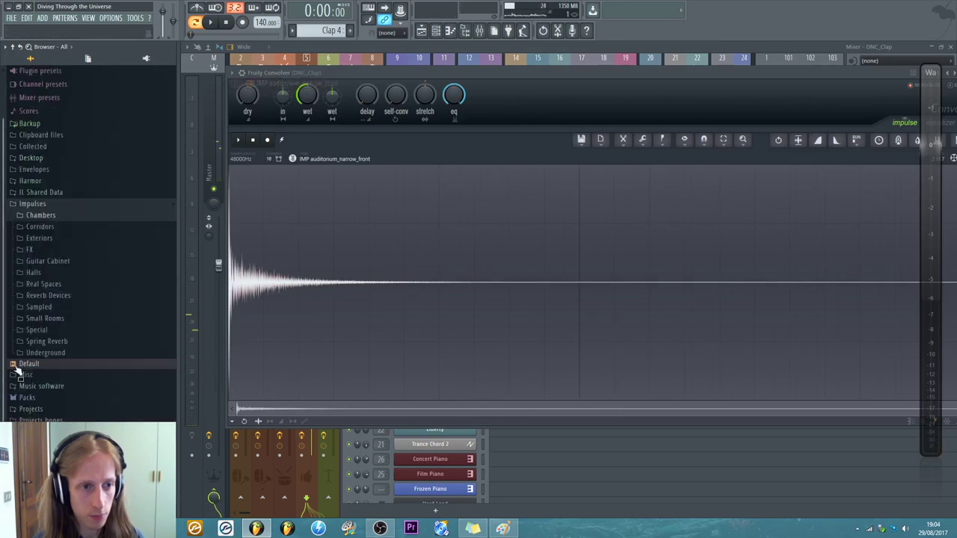
- Audition the pcsh_bathroom_girls impulse from the Small Rooms folder
{"action": "left_click", "coordinate": [45, 318]}
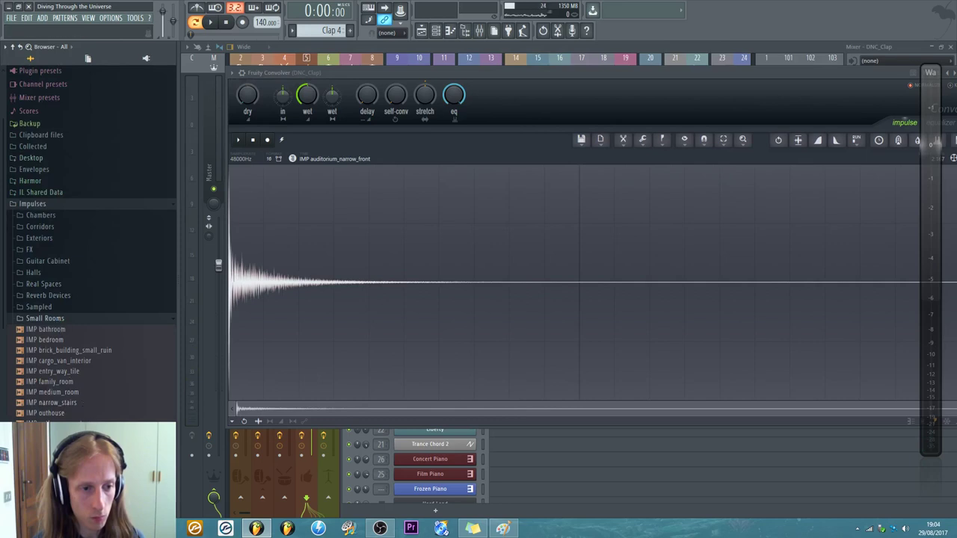
{"action": "scroll", "coordinate": [334, 159], "scroll_direction": "down", "scroll_amount": 2}
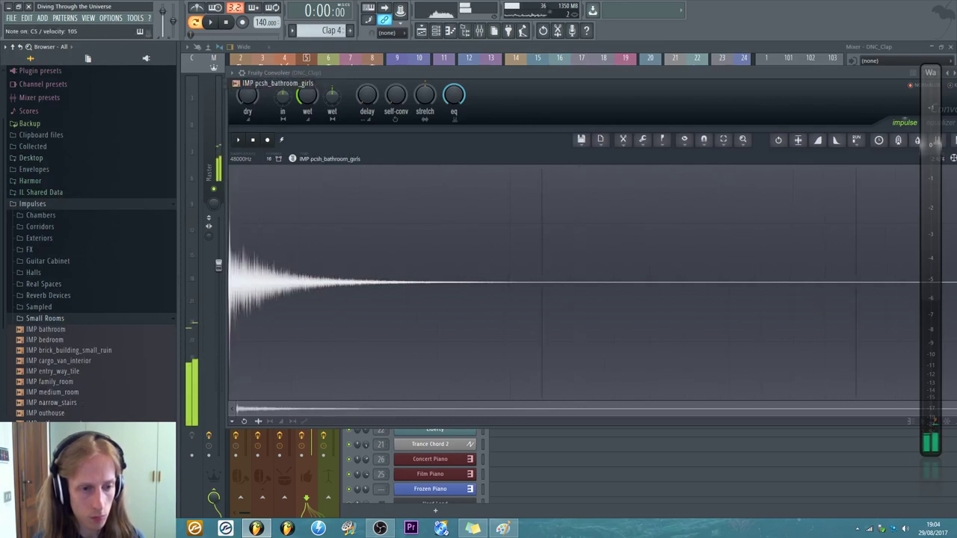
{"action": "left_click", "coordinate": [56, 320]}
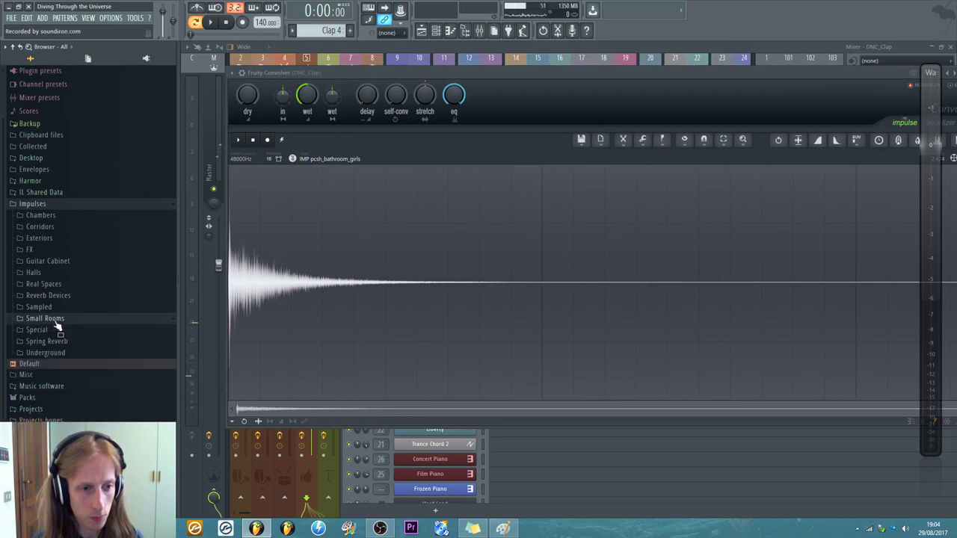
- Check the Special, Spring Reverb and Small Rooms folders for other usable impulses
{"action": "left_click", "coordinate": [56, 331]}
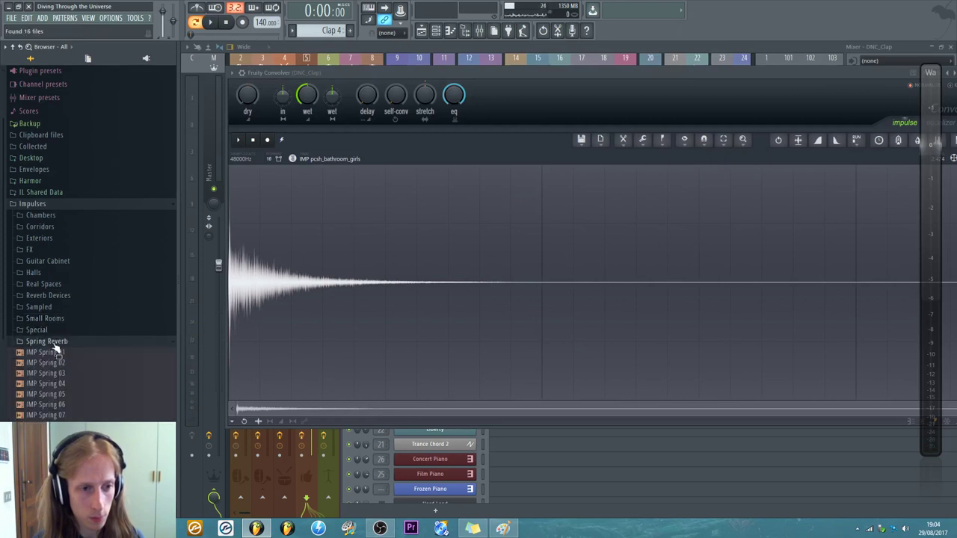
{"action": "left_click", "coordinate": [57, 330]}
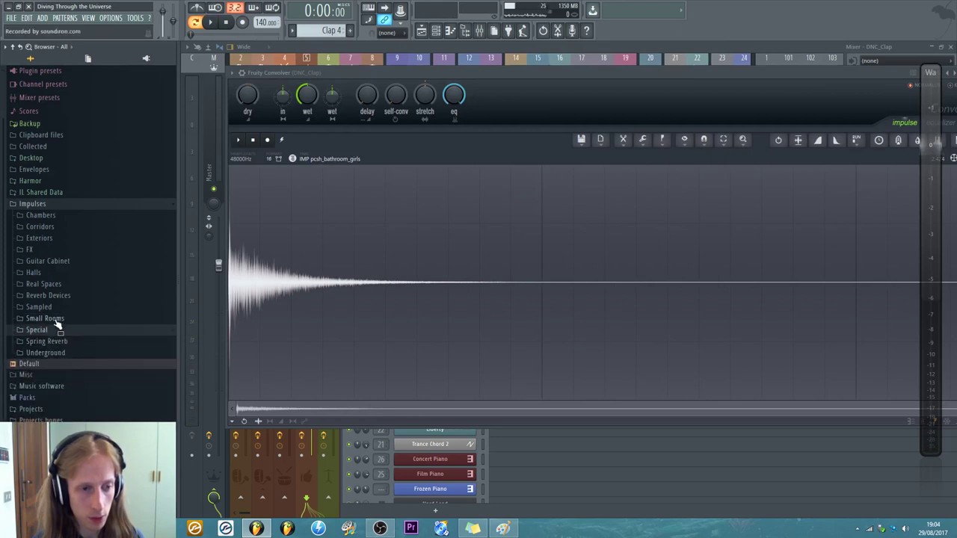
{"action": "left_click", "coordinate": [54, 319]}
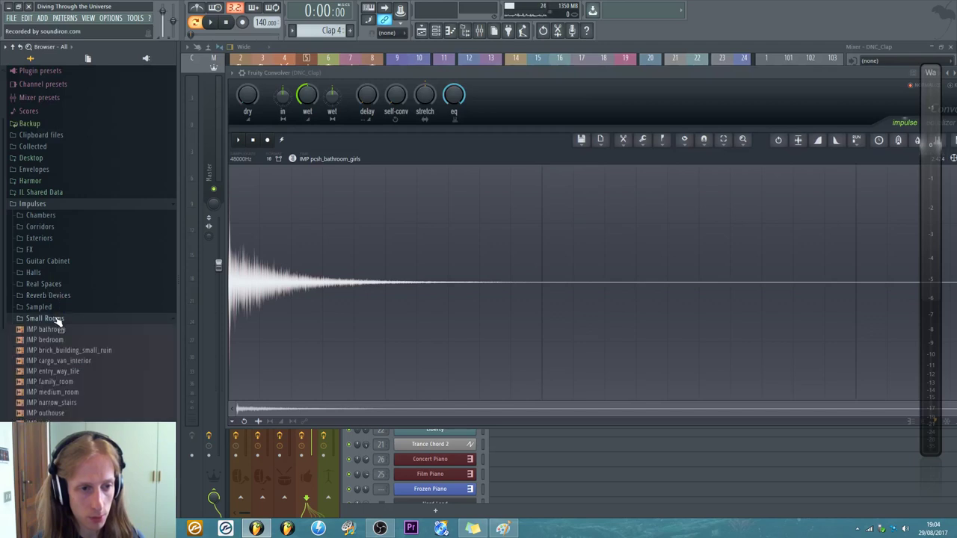
{"action": "scroll", "coordinate": [57, 329], "scroll_direction": "down", "scroll_amount": 2}
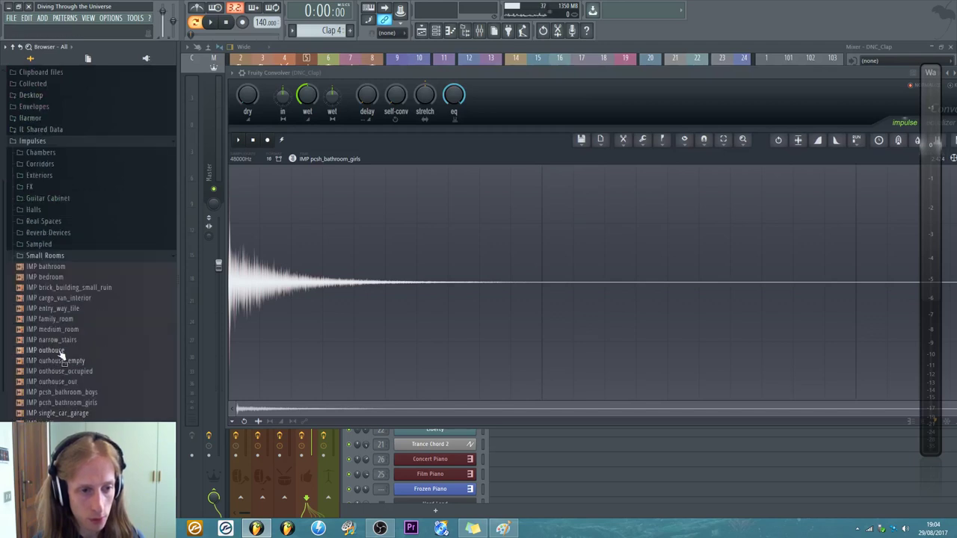
{"action": "left_click", "coordinate": [49, 256]}
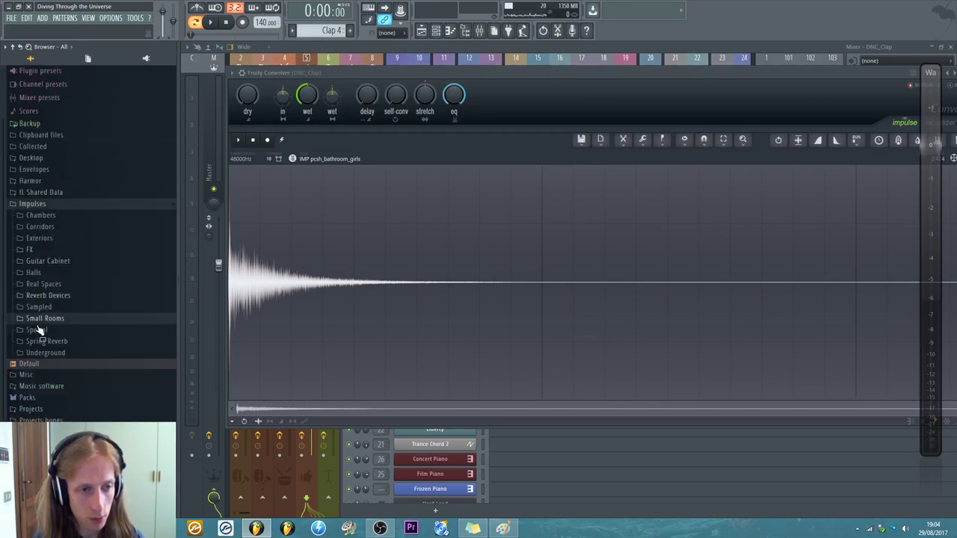
- Load the IMP Evnt - Room Medium impulse from the Reverb Devices folder into Fruity Convolver
{"action": "left_click", "coordinate": [46, 296]}
{"action": "scroll", "coordinate": [93, 411], "scroll_direction": "down", "scroll_amount": 6}
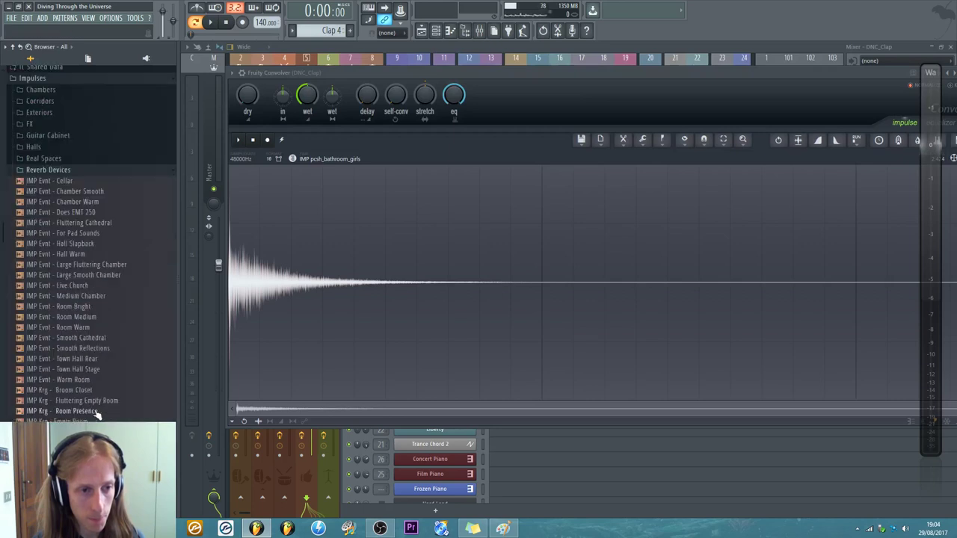
{"action": "scroll", "coordinate": [97, 416], "scroll_direction": "down", "scroll_amount": 4}
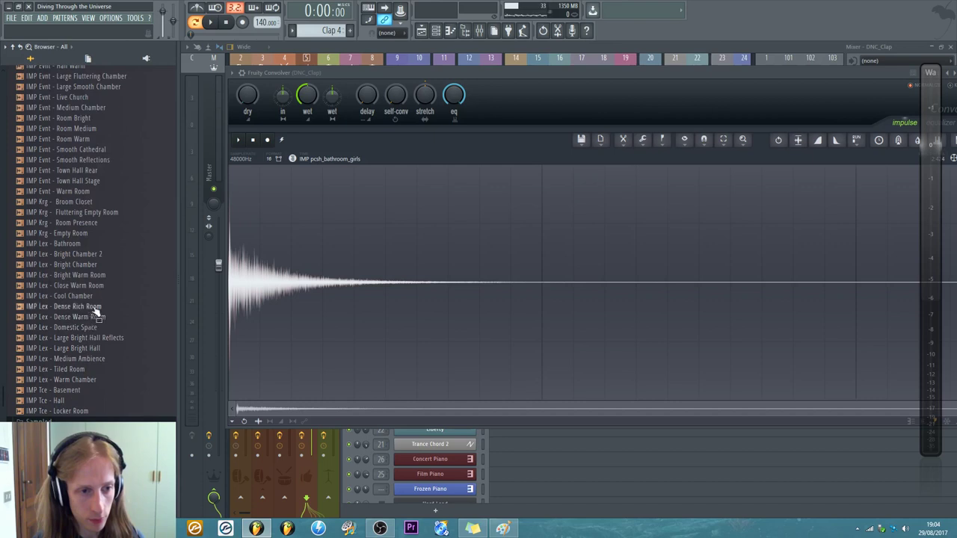
{"action": "scroll", "coordinate": [112, 278], "scroll_direction": "up", "scroll_amount": 2}
{"action": "scroll", "coordinate": [111, 277], "scroll_direction": "up", "scroll_amount": 4}
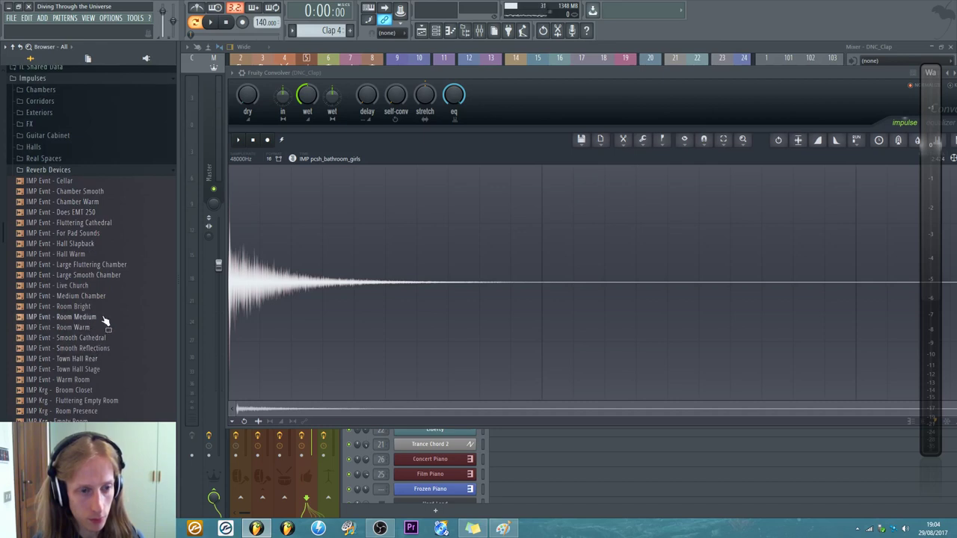
{"action": "left_click", "coordinate": [74, 317]}
{"action": "scroll", "coordinate": [105, 338], "scroll_direction": "down", "scroll_amount": 4}
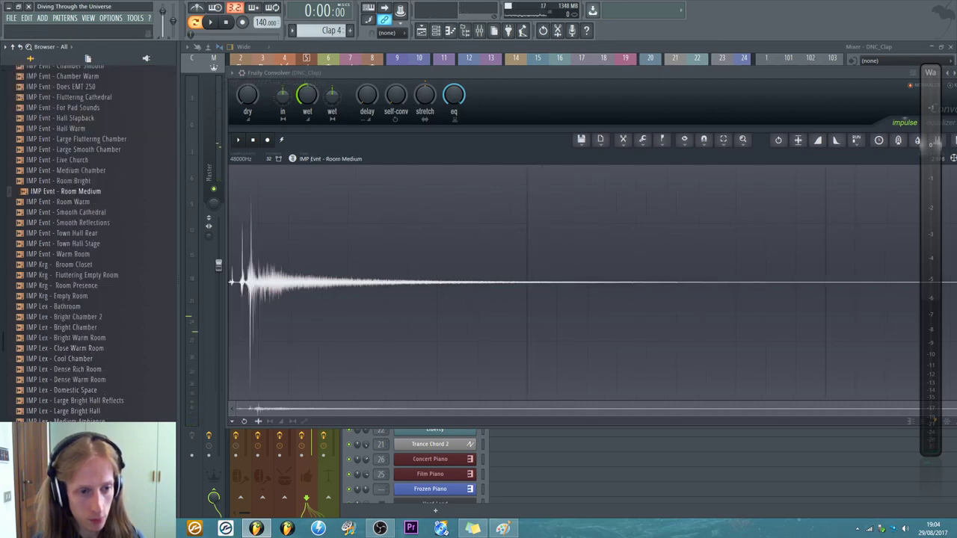
- Browse the Real Spaces, Corridors and Chambers folders for an alternative room impulse
{"action": "scroll", "coordinate": [112, 411], "scroll_direction": "up", "scroll_amount": 2}
{"action": "scroll", "coordinate": [75, 239], "scroll_direction": "up", "scroll_amount": 8}
{"action": "left_click", "coordinate": [51, 233]}
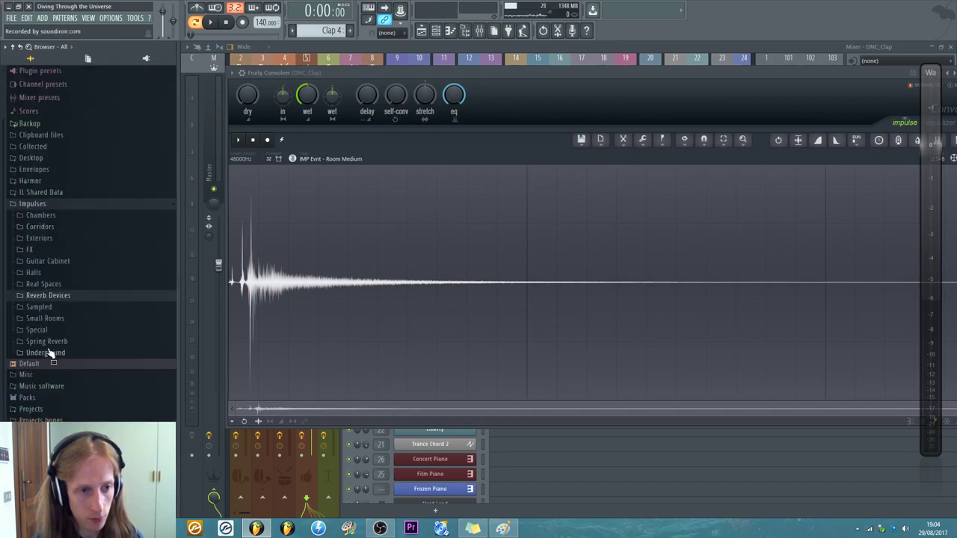
{"action": "left_click", "coordinate": [49, 286]}
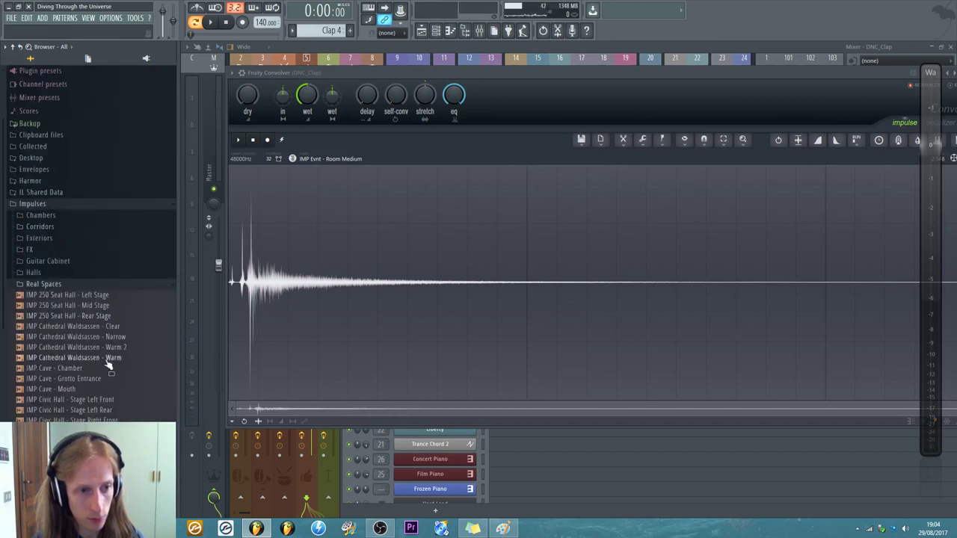
{"action": "left_click", "coordinate": [62, 282]}
{"action": "left_click", "coordinate": [46, 228]}
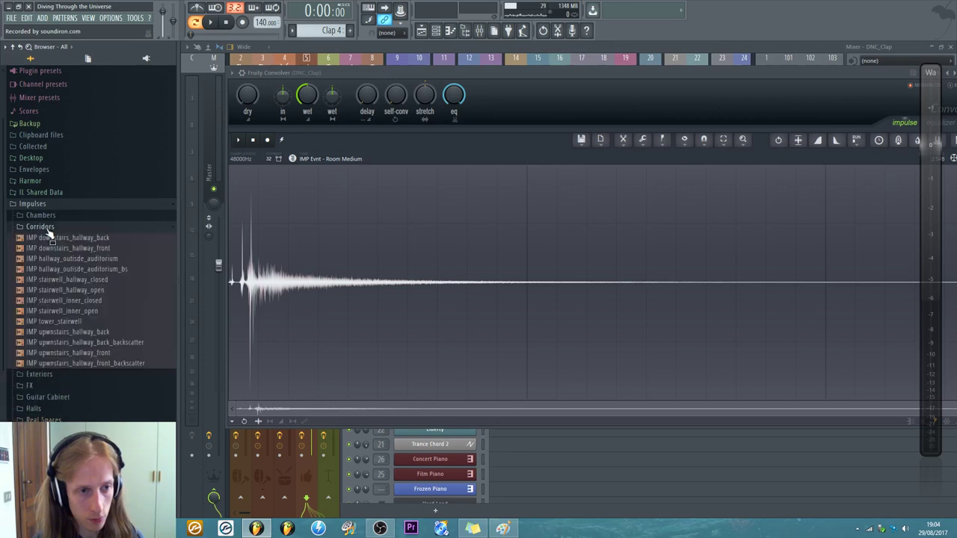
{"action": "left_click", "coordinate": [53, 224]}
{"action": "left_click", "coordinate": [41, 215]}
{"action": "scroll", "coordinate": [83, 340], "scroll_direction": "down", "scroll_amount": 2}
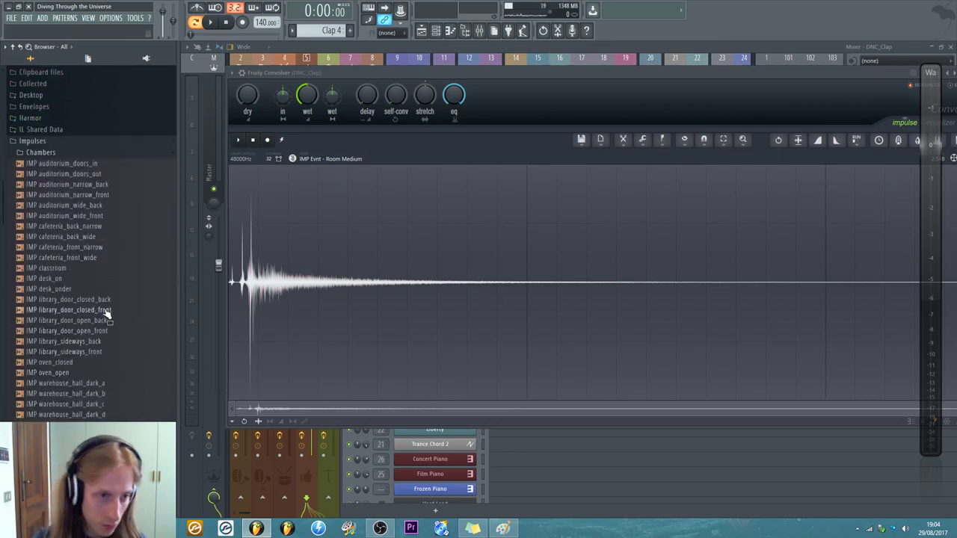
- Load the IMP Krg - Empty Room impulse from the Reverb Devices folder into Fruity Convolver and audition the clap
{"action": "left_click", "coordinate": [78, 153]}
{"action": "left_click", "coordinate": [61, 317]}
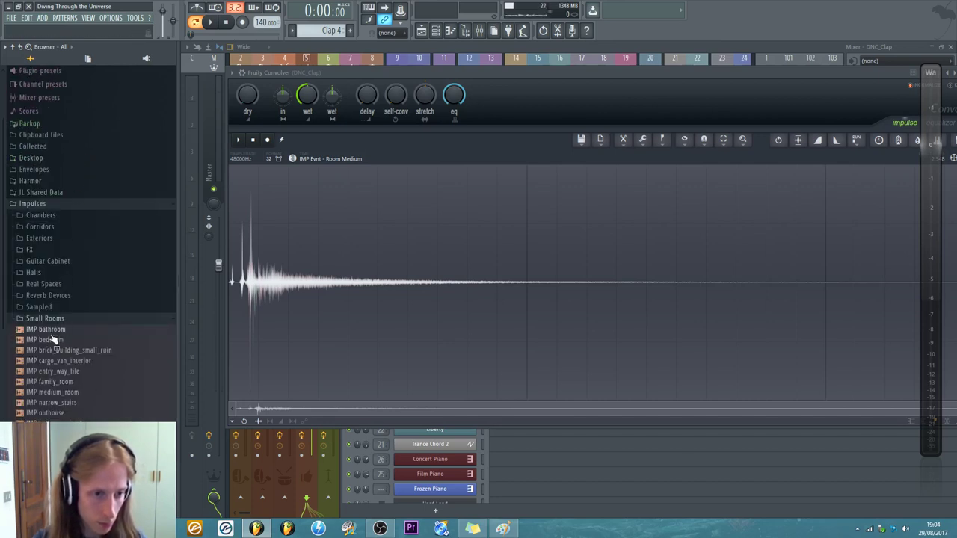
{"action": "left_click", "coordinate": [60, 319]}
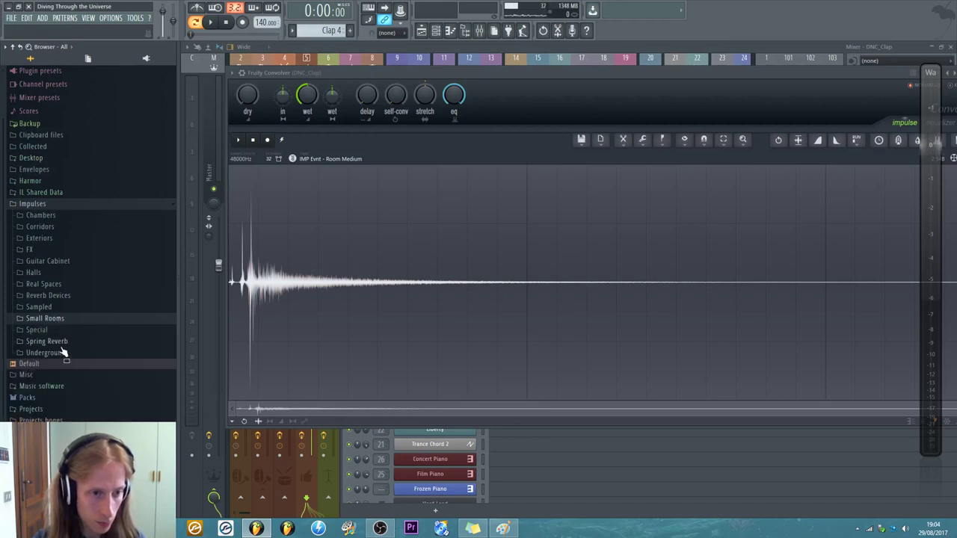
{"action": "left_click", "coordinate": [56, 308]}
{"action": "left_click", "coordinate": [58, 306]}
{"action": "left_click", "coordinate": [61, 297]}
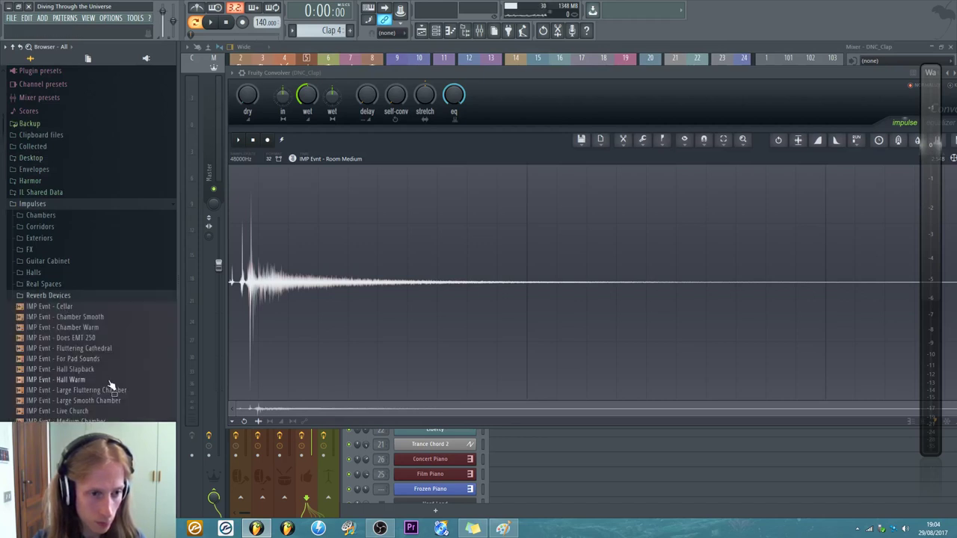
{"action": "scroll", "coordinate": [110, 386], "scroll_direction": "down", "scroll_amount": 6}
{"action": "scroll", "coordinate": [105, 394], "scroll_direction": "down", "scroll_amount": 2}
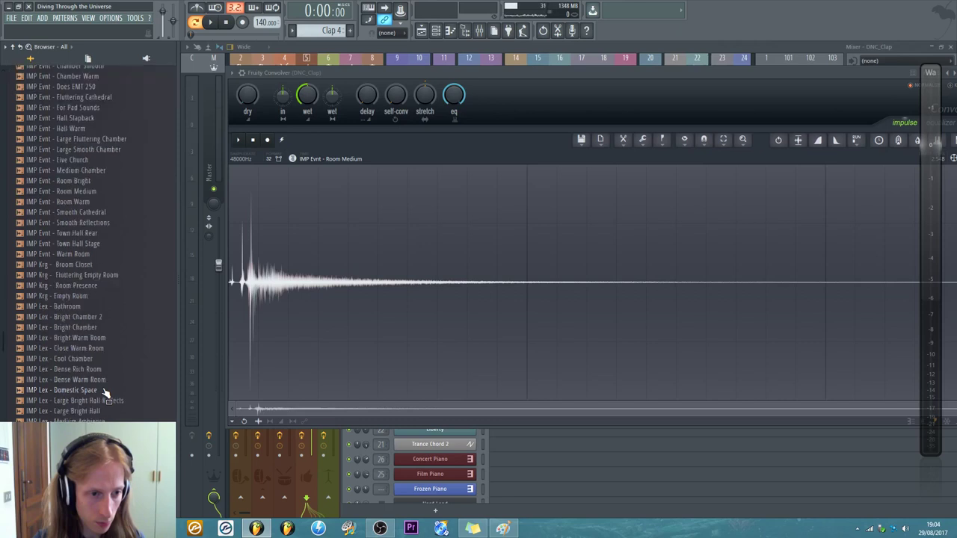
{"action": "left_click", "coordinate": [78, 297]}
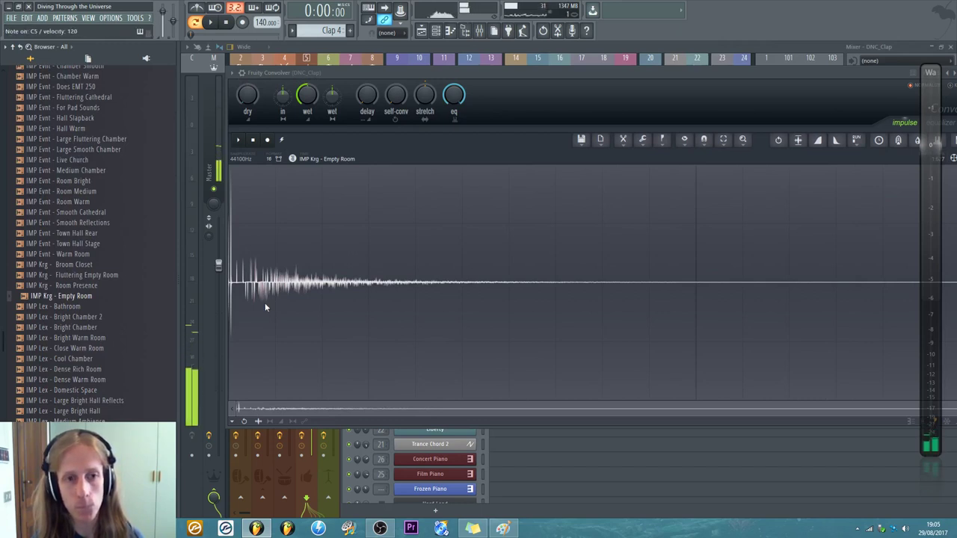
{"action": "scroll", "coordinate": [262, 107], "scroll_direction": "up", "scroll_amount": 2}
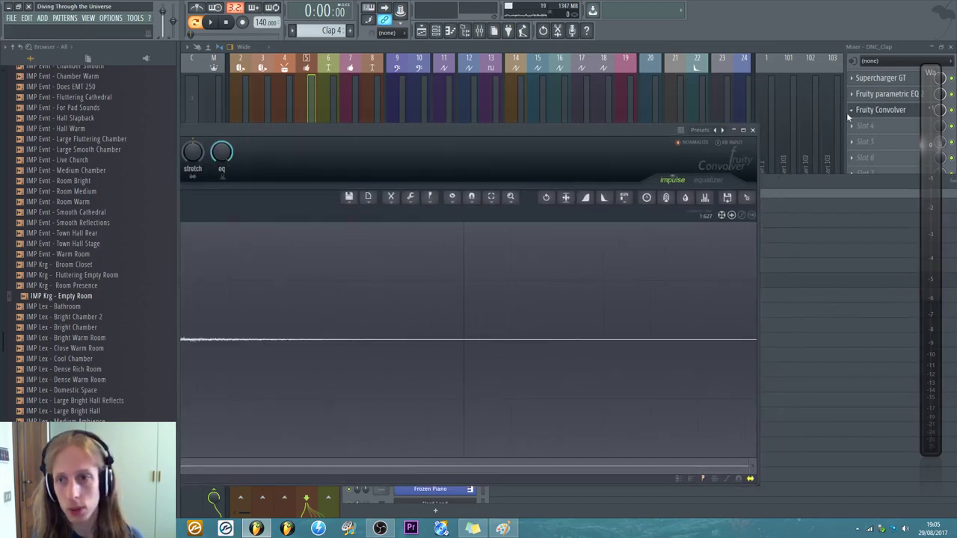
- Replace Fruity Convolver on the DNC_Clap track with RC 48, hide the browser and reposition the plugin window
{"action": "left_click", "coordinate": [849, 111]}
{"action": "mouse_move", "coordinate": [860, 122]}
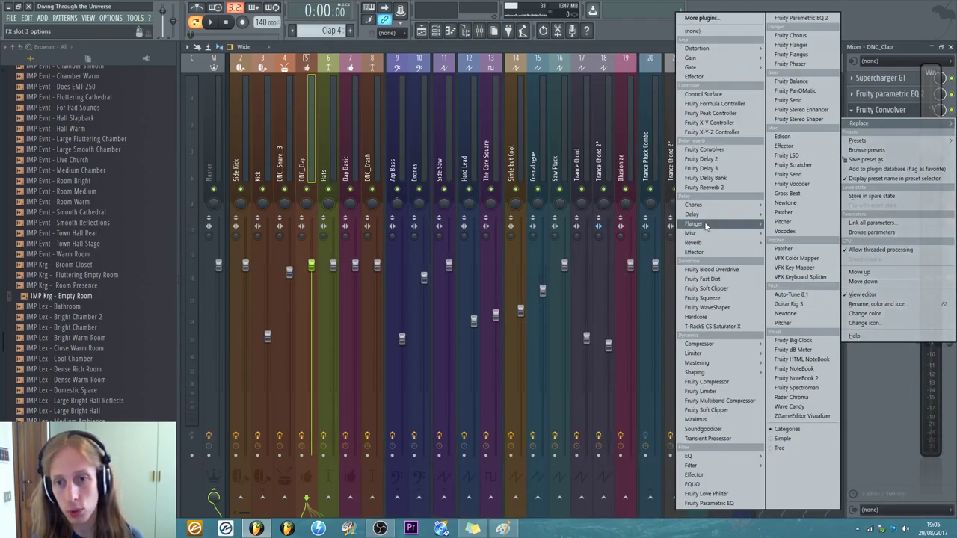
{"action": "mouse_move", "coordinate": [695, 243]}
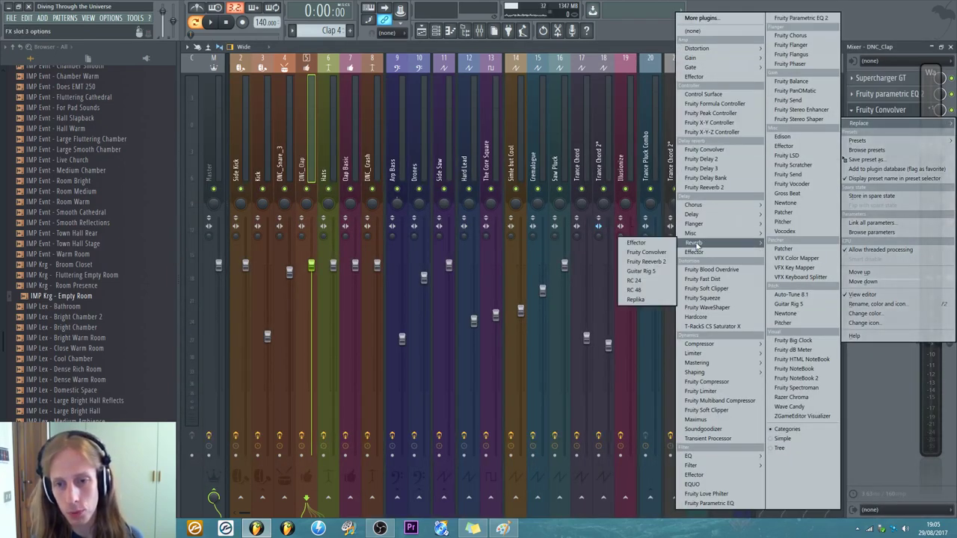
{"action": "left_click", "coordinate": [648, 289]}
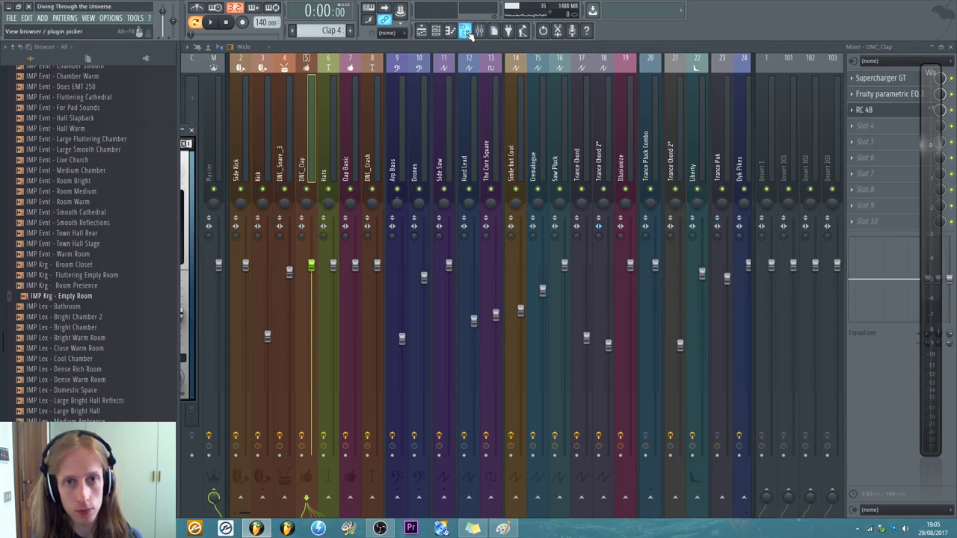
{"action": "left_click", "coordinate": [470, 33]}
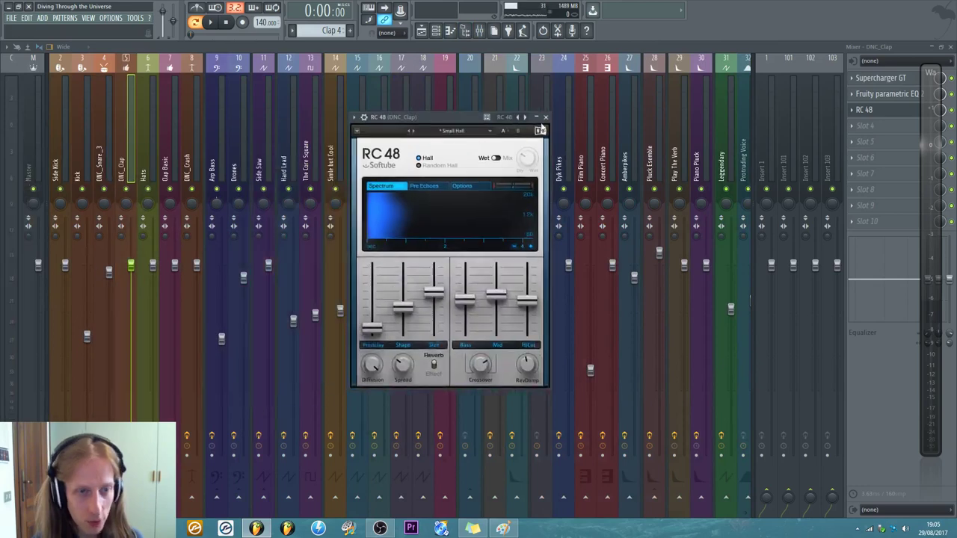
{"action": "left_click_drag", "start_coordinate": [411, 119], "coordinate": [389, 87]}
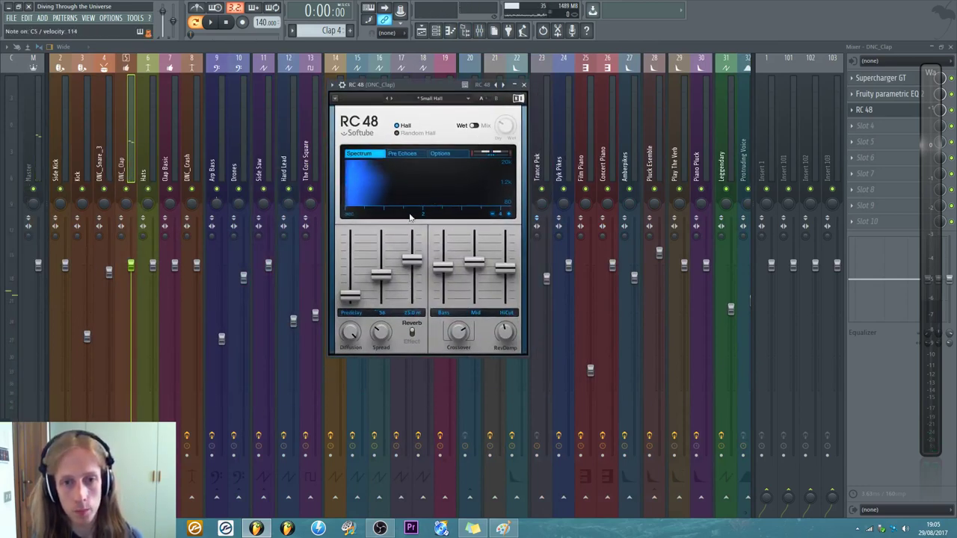
- Shorten the RC 48 reverb by lowering predelay and diffusion, setting Mid to 0.50 s and RevDamp to 4.34 kHz
{"action": "mouse_move", "coordinate": [352, 300]}
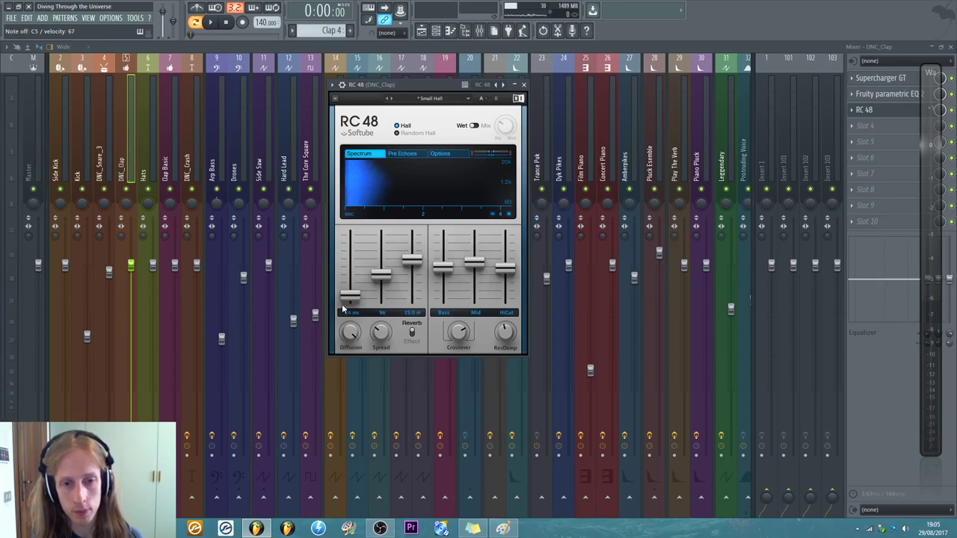
{"action": "left_click_drag", "start_coordinate": [350, 295], "coordinate": [350, 301]}
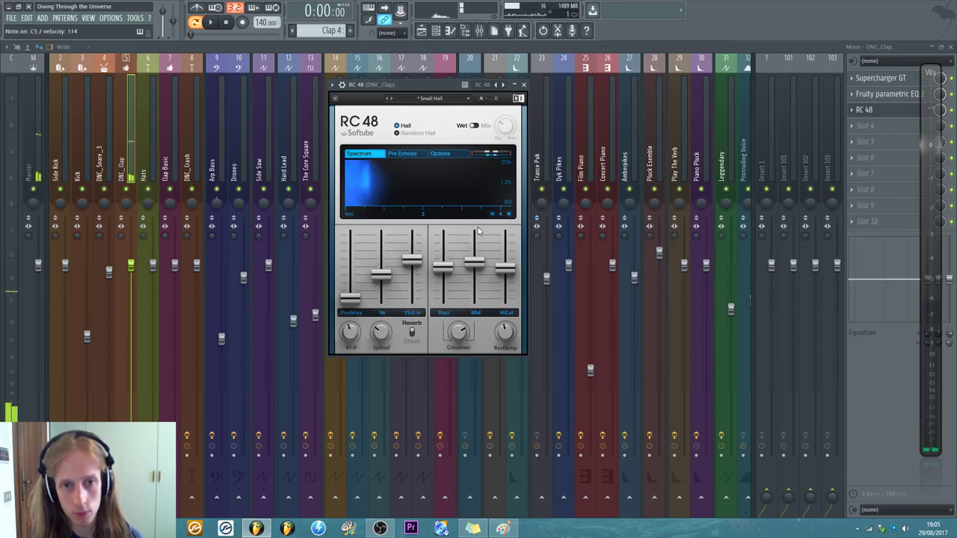
{"action": "left_click_drag", "start_coordinate": [487, 267], "coordinate": [470, 285]}
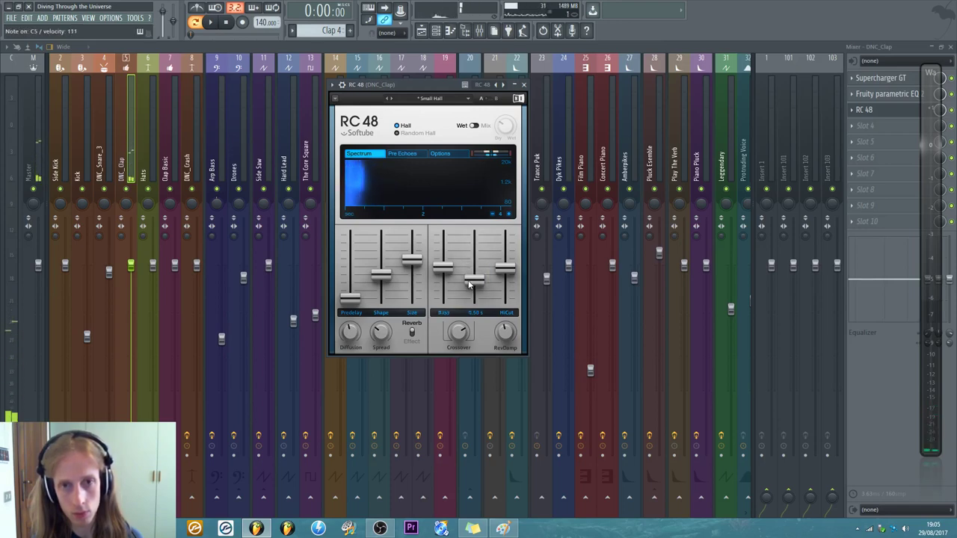
{"action": "mouse_move", "coordinate": [506, 267]}
{"action": "left_mouse_down"}
{"action": "mouse_move", "coordinate": [506, 257]}
{"action": "mouse_move", "coordinate": [506, 288]}
{"action": "mouse_move", "coordinate": [506, 267]}
{"action": "left_mouse_up"}
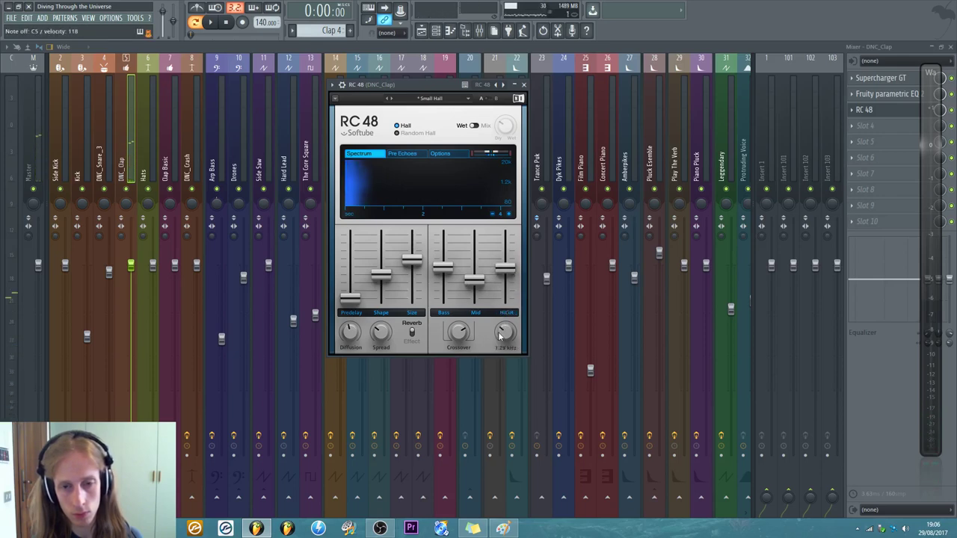
{"action": "left_click_drag", "start_coordinate": [502, 333], "coordinate": [502, 310]}
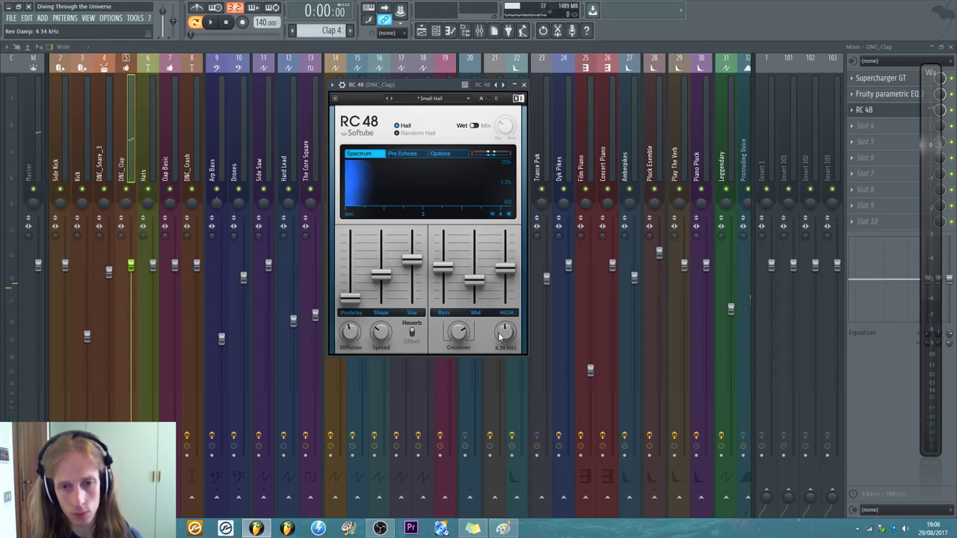
- Raise the RC 48 Size, lower Bass to the minimum, readjust Mid and HiCut, and switch the output from Wet to Mix
{"action": "left_click_drag", "start_coordinate": [411, 259], "coordinate": [381, 269]}
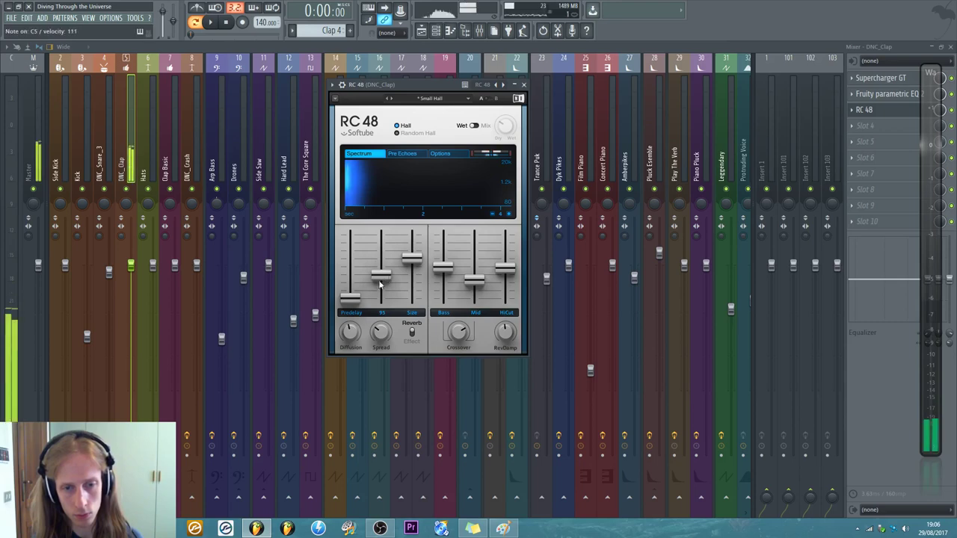
{"action": "mouse_move", "coordinate": [412, 258]}
{"action": "left_mouse_down"}
{"action": "mouse_move", "coordinate": [412, 244]}
{"action": "mouse_move", "coordinate": [412, 288]}
{"action": "mouse_move", "coordinate": [410, 256]}
{"action": "left_mouse_up"}
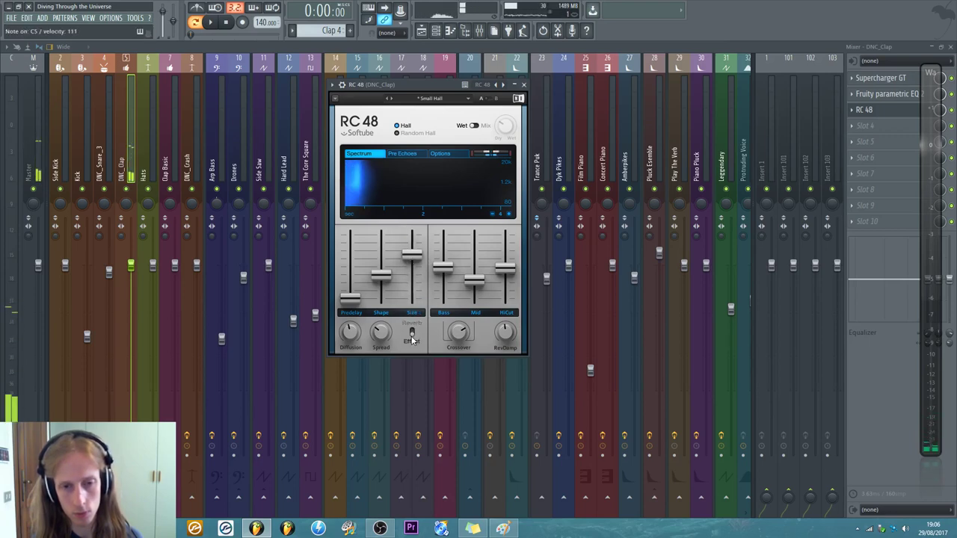
{"action": "left_click", "coordinate": [411, 336]}
{"action": "left_click_drag", "start_coordinate": [443, 266], "coordinate": [439, 299]}
{"action": "left_click_drag", "start_coordinate": [507, 270], "coordinate": [470, 275]}
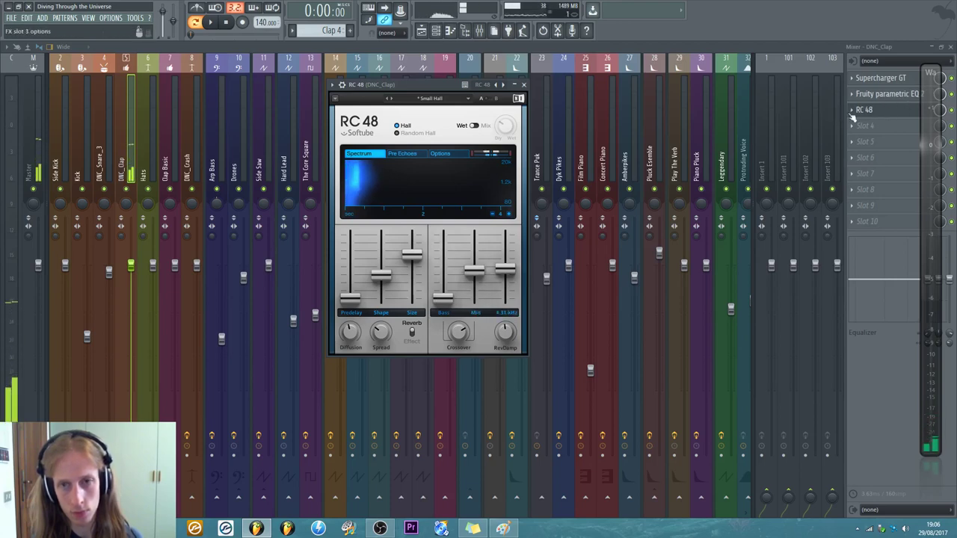
{"action": "left_click", "coordinate": [475, 127]}
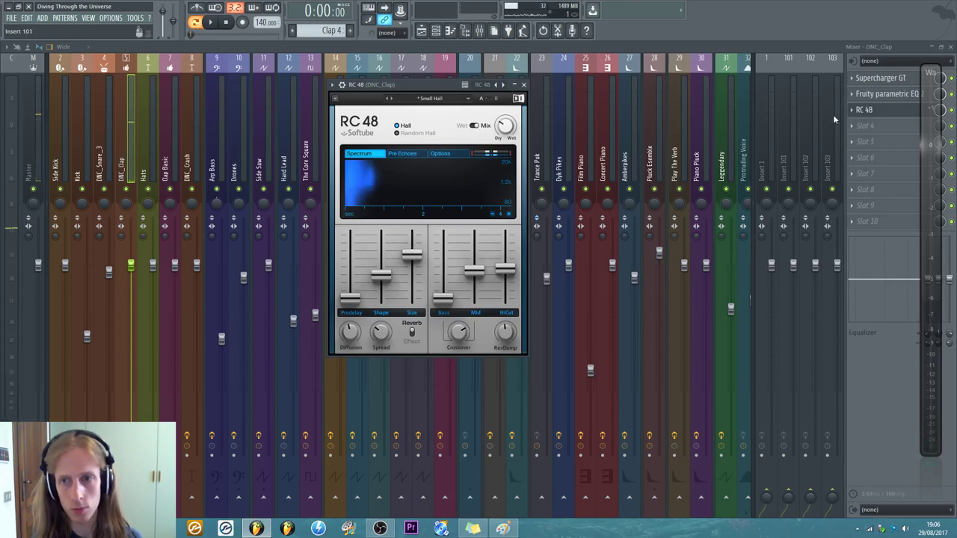
- Replace RC 48 on the DNC_Clap track with Fruity Reeverb 2 and move its window clear of the mixer's upper edge
{"action": "left_click", "coordinate": [864, 109]}
{"action": "left_click", "coordinate": [851, 110]}
{"action": "mouse_move", "coordinate": [858, 123]}
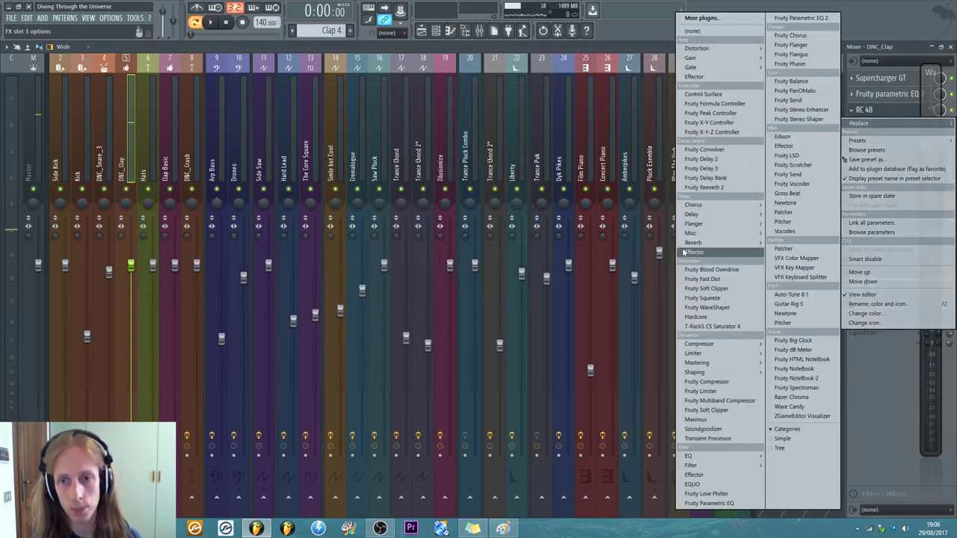
{"action": "mouse_move", "coordinate": [693, 242]}
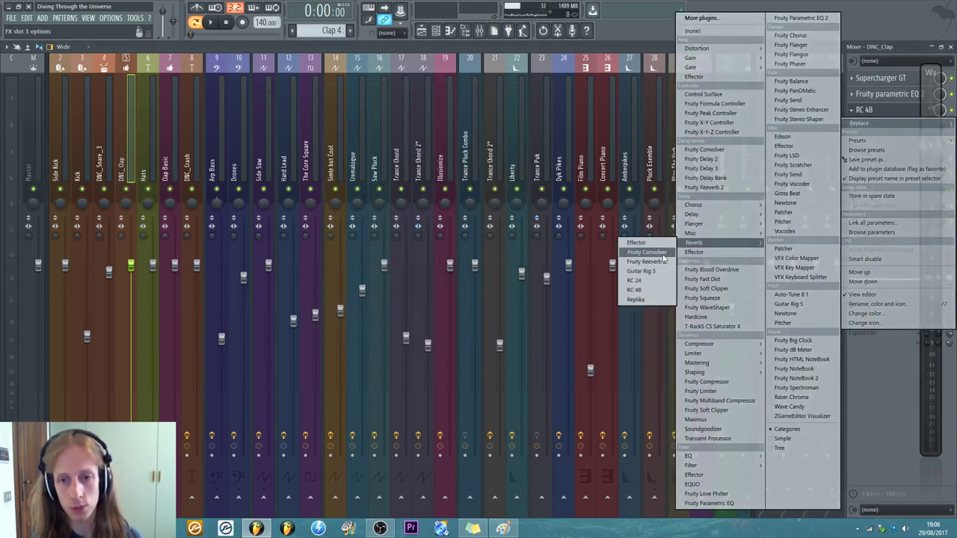
{"action": "left_click", "coordinate": [647, 262]}
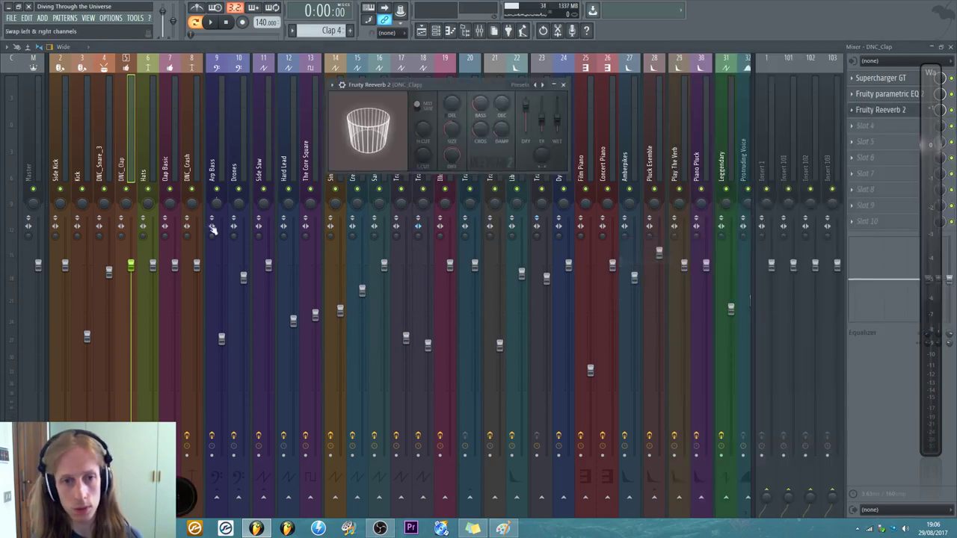
{"action": "left_click_drag", "start_coordinate": [392, 136], "coordinate": [372, 154]}
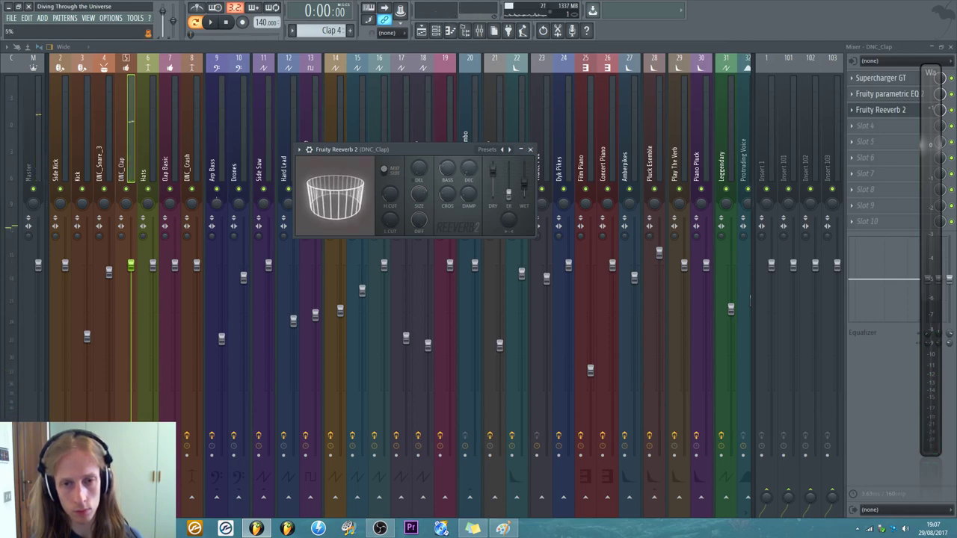
- Balance the dry, early reflection and wet levels in Fruity Reeverb 2 and adjust its room size and high cut
{"action": "left_click_drag", "start_coordinate": [492, 177], "coordinate": [508, 195]}
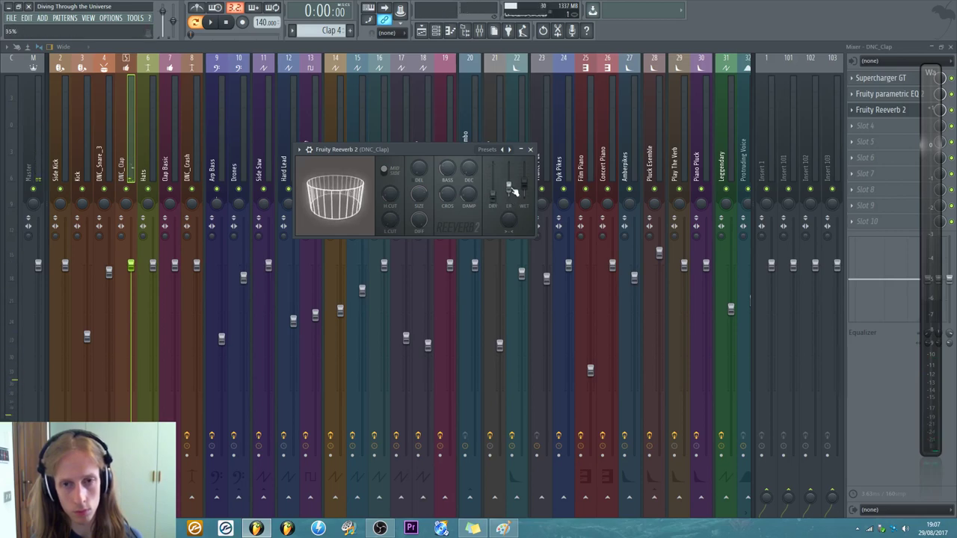
{"action": "scroll", "coordinate": [502, 194], "scroll_direction": "up", "scroll_amount": 4}
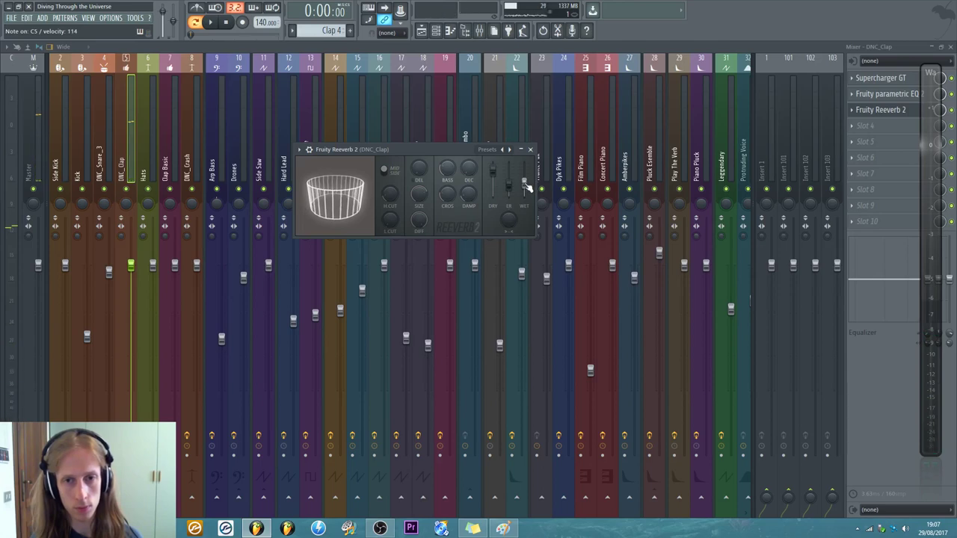
{"action": "left_click_drag", "start_coordinate": [527, 187], "coordinate": [527, 189]}
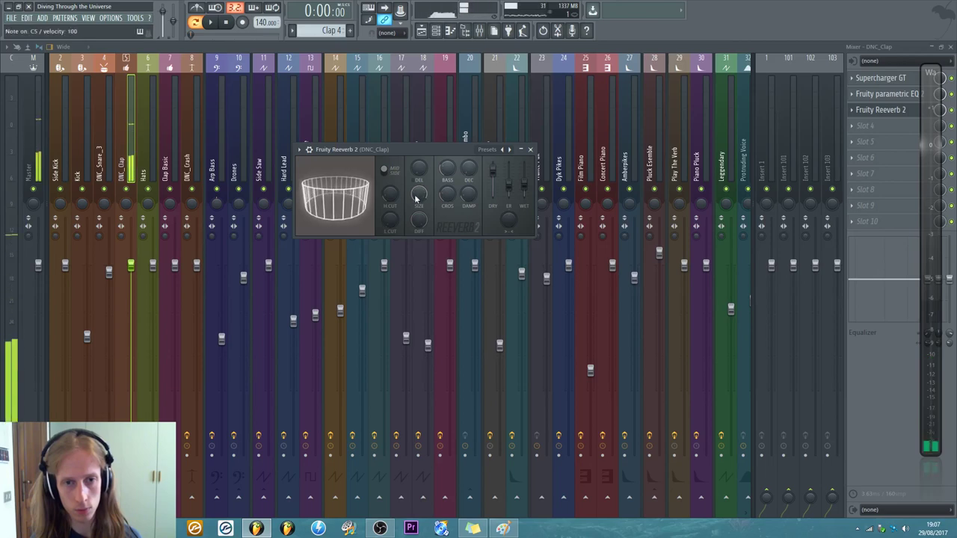
{"action": "left_click_drag", "start_coordinate": [416, 198], "coordinate": [416, 201]}
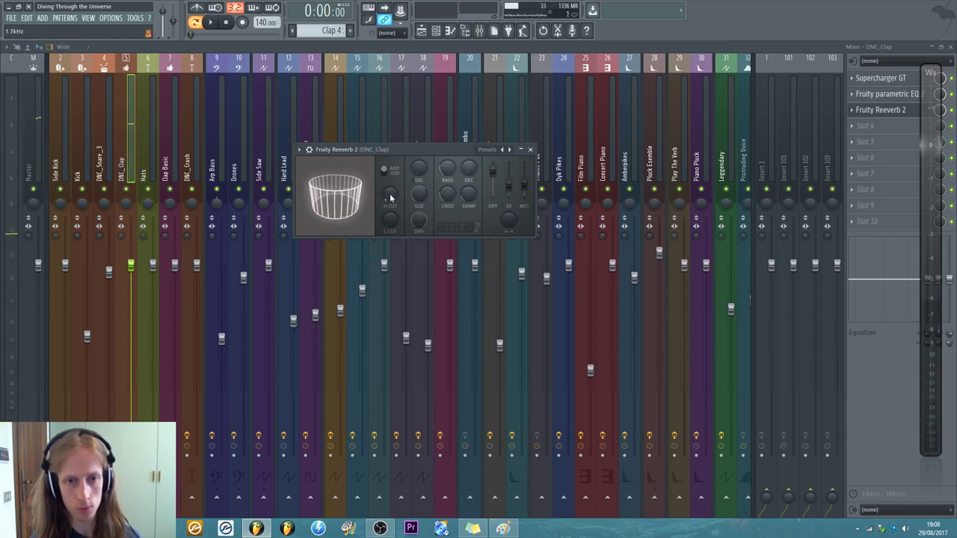
{"action": "left_click_drag", "start_coordinate": [390, 197], "coordinate": [391, 184]}
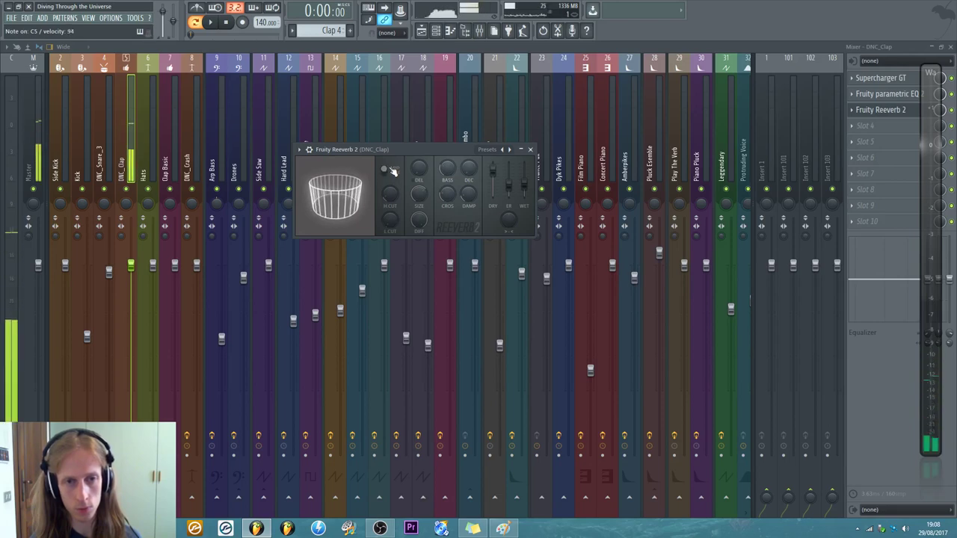
- Bypass Fruity Reeverb 2 on the DNC_Clap track and open the DNC_Clap sampler channel settings
{"action": "left_click", "coordinate": [940, 109]}
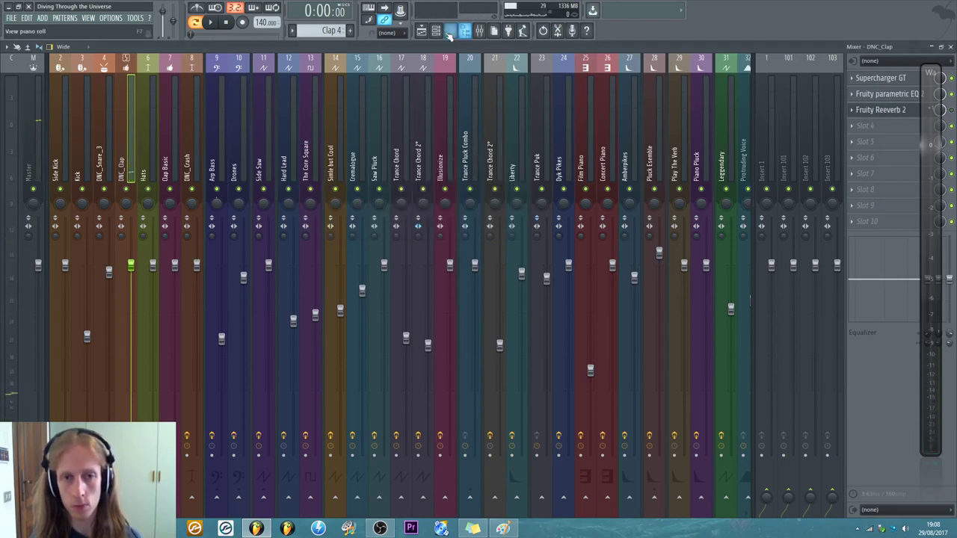
{"action": "key", "text": "F7"}
{"action": "key", "text": "F6"}
{"action": "left_click", "coordinate": [255, 278]}
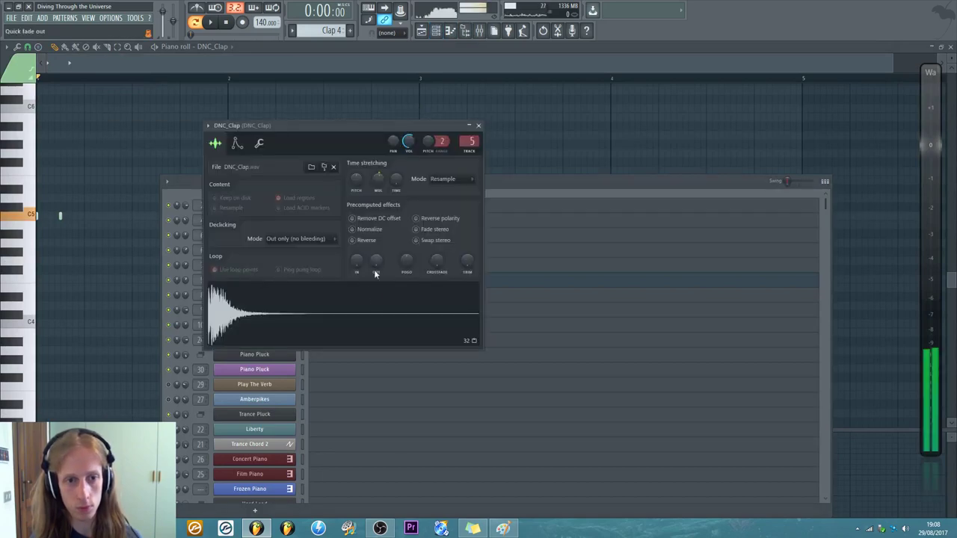
- Try different fade-out amounts on the DNC_Clap sample while auditioning the clap, and reset the fade-out to zero
{"action": "scroll", "coordinate": [376, 269], "scroll_direction": "up", "scroll_amount": 2}
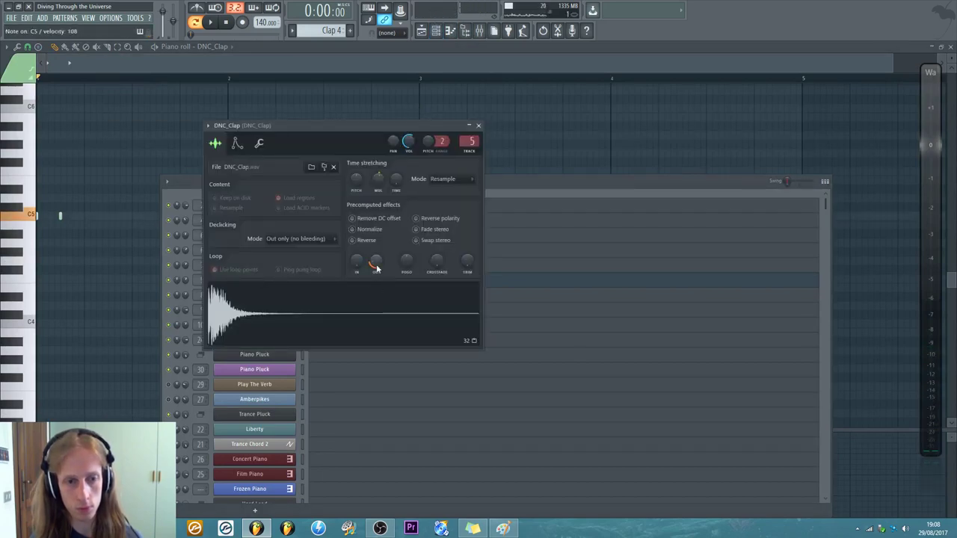
{"action": "scroll", "coordinate": [376, 269], "scroll_direction": "up", "scroll_amount": 2}
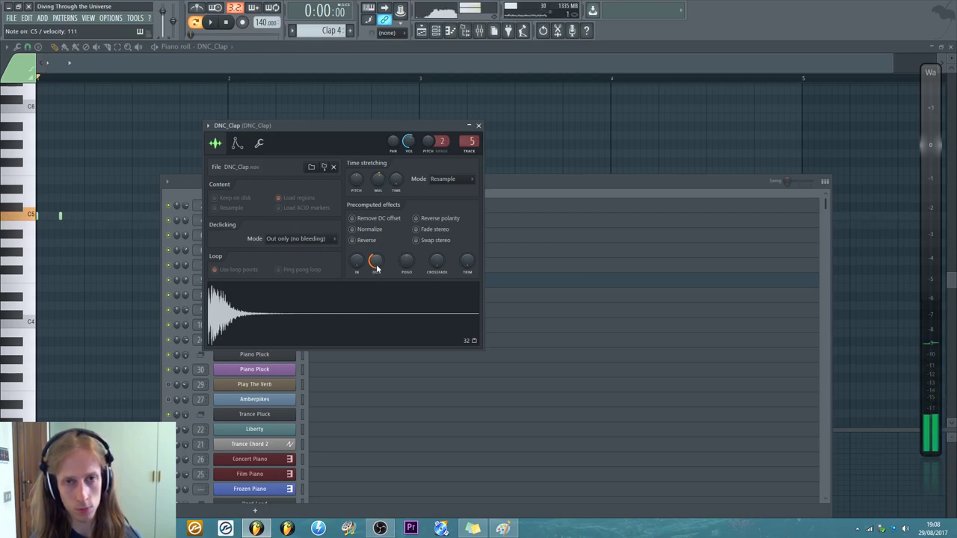
{"action": "scroll", "coordinate": [376, 268], "scroll_direction": "up", "scroll_amount": 1}
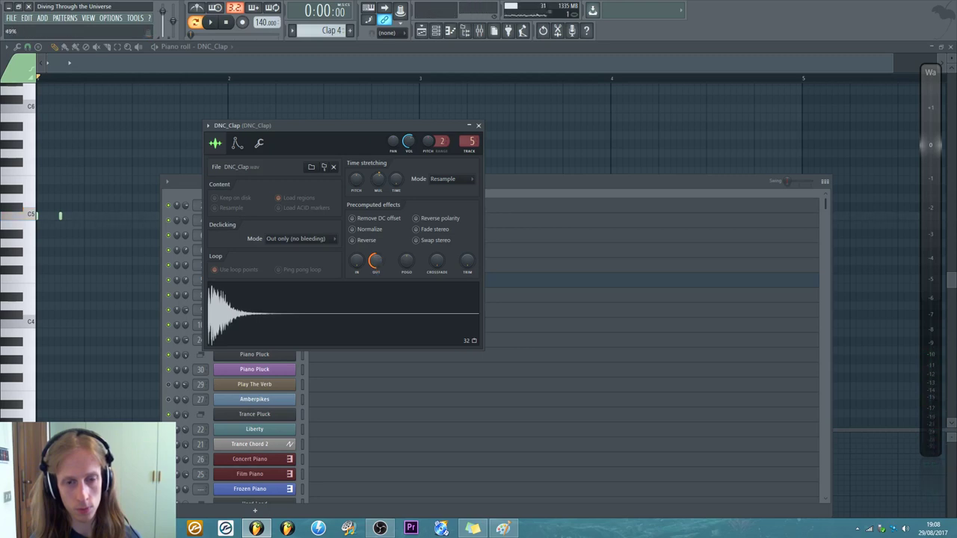
{"action": "scroll", "coordinate": [376, 268], "scroll_direction": "down", "scroll_amount": 1}
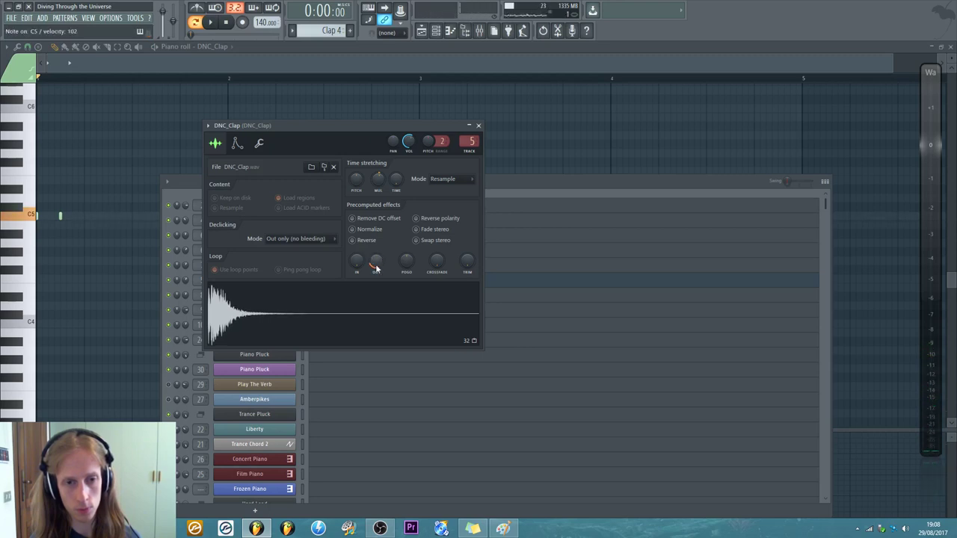
{"action": "scroll", "coordinate": [376, 268], "scroll_direction": "up", "scroll_amount": 1}
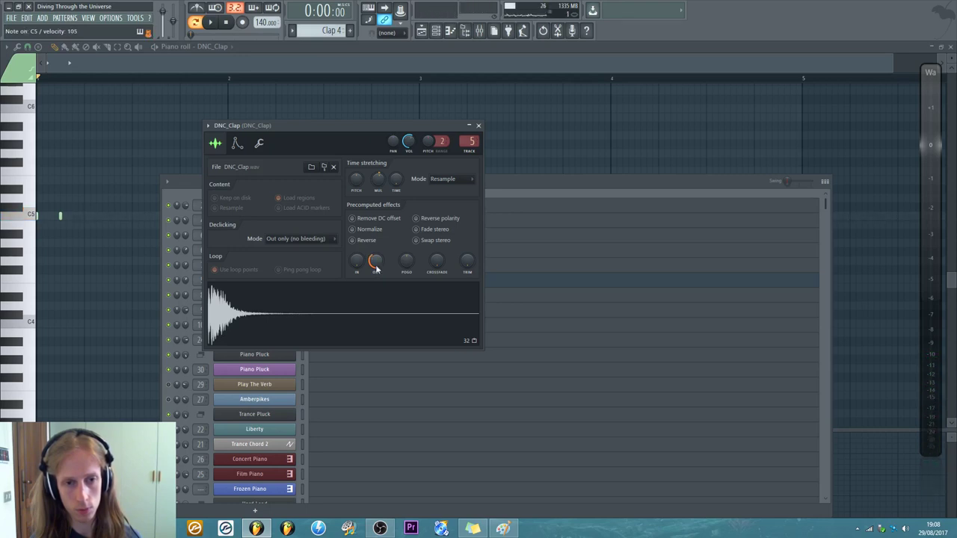
{"action": "scroll", "coordinate": [376, 269], "scroll_direction": "up", "scroll_amount": 1}
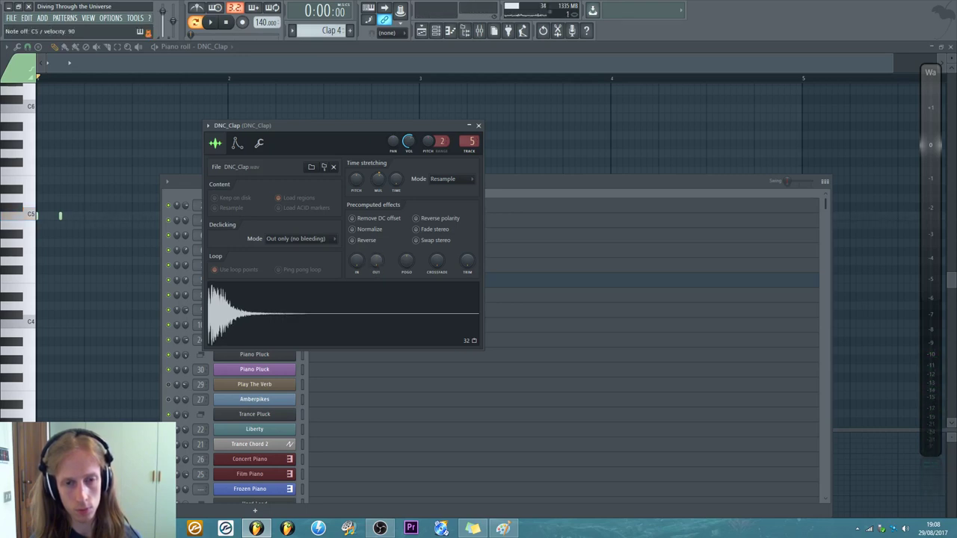
- Return to the mixer and insert Transient Processor ahead of Supercharger GT in the DNC_Clap track's effect chain
{"action": "left_click", "coordinate": [479, 126]}
{"action": "left_click", "coordinate": [490, 30]}
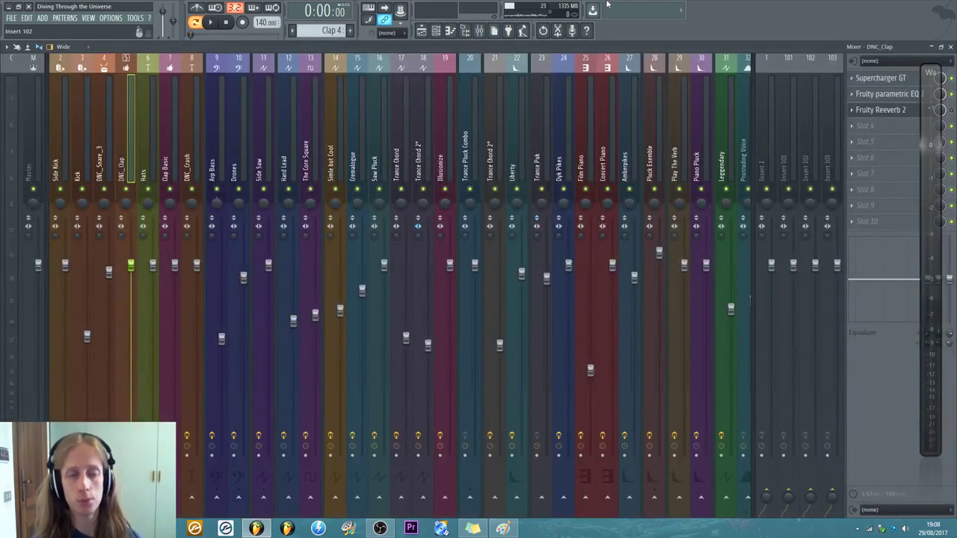
{"action": "left_click_drag", "start_coordinate": [917, 112], "coordinate": [887, 111]}
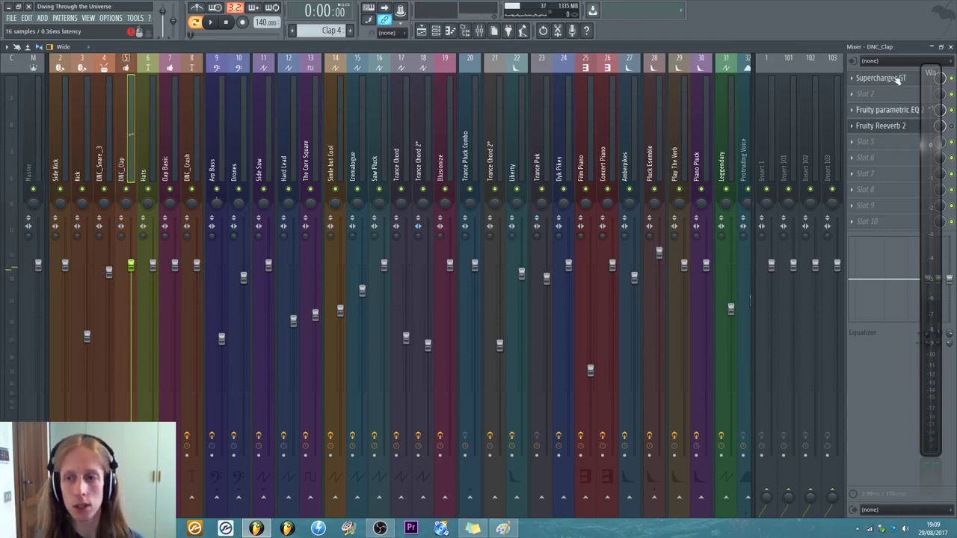
{"action": "left_click_drag", "start_coordinate": [893, 80], "coordinate": [891, 96]}
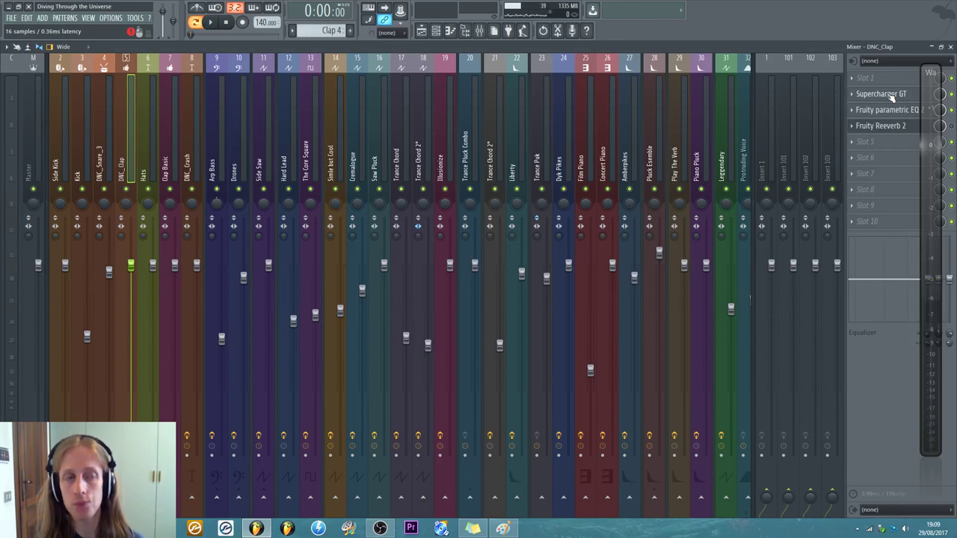
{"action": "left_click", "coordinate": [871, 79]}
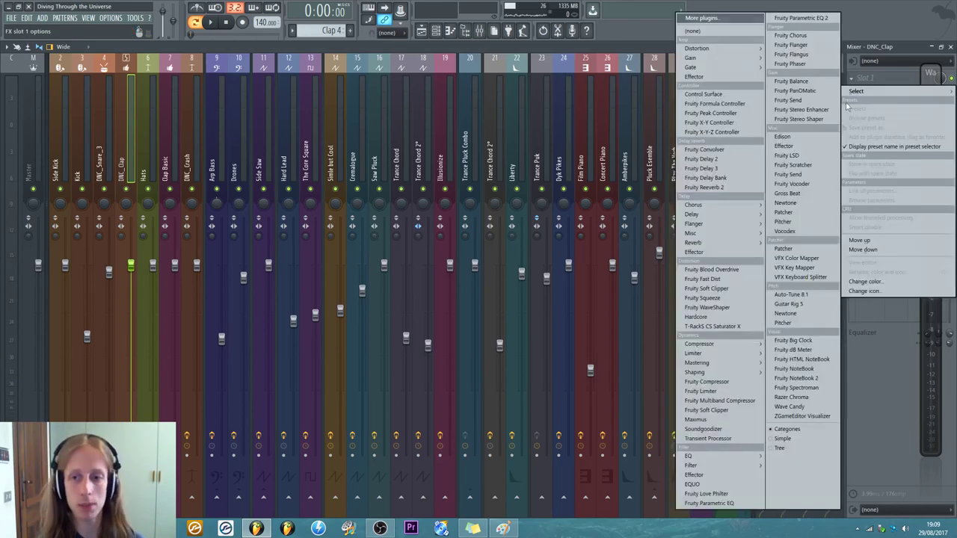
{"action": "left_click", "coordinate": [703, 443]}
{"action": "left_click_drag", "start_coordinate": [188, 100], "coordinate": [439, 137]}
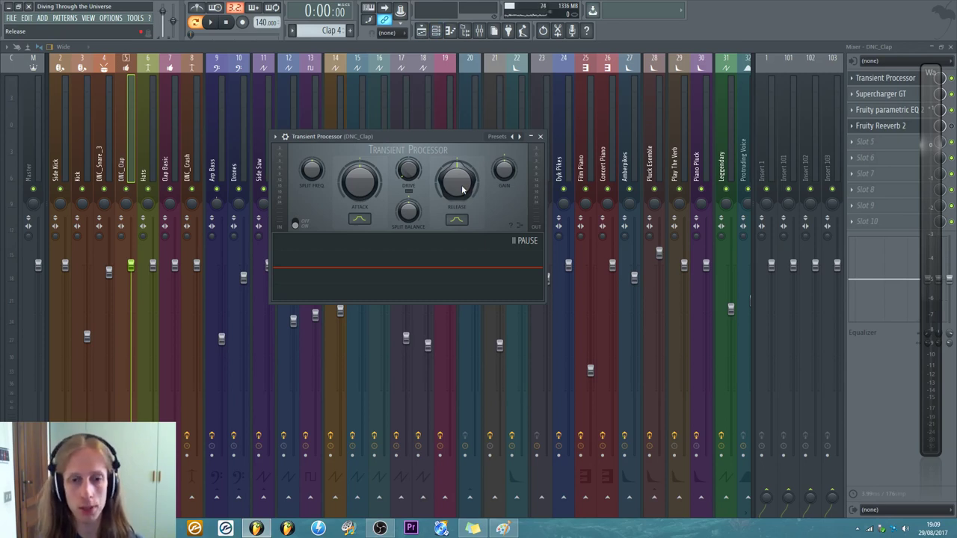
- Lower the Release amount in Transient Processor to shorten the clap's tail, and put its window away
{"action": "left_click_drag", "start_coordinate": [463, 193], "coordinate": [453, 163]}
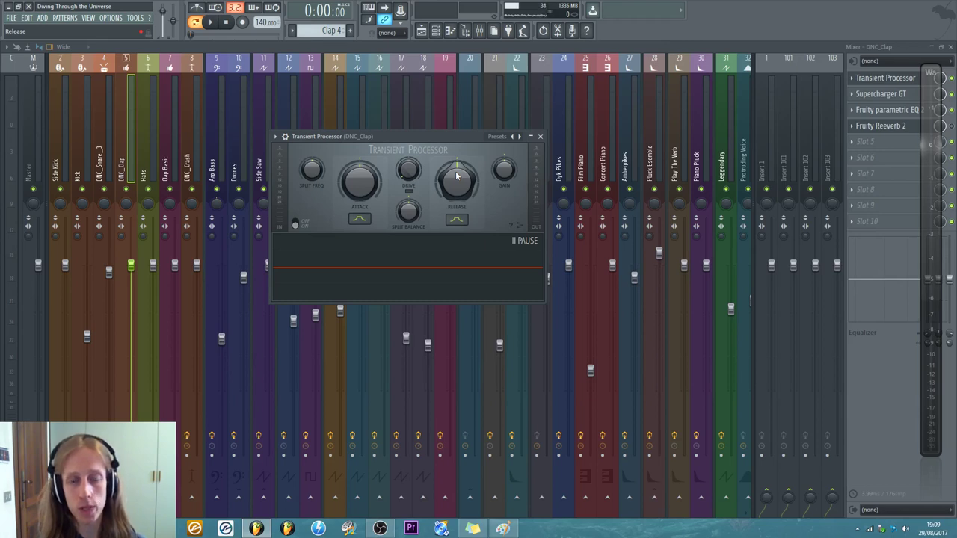
{"action": "left_click_drag", "start_coordinate": [457, 176], "coordinate": [457, 194]}
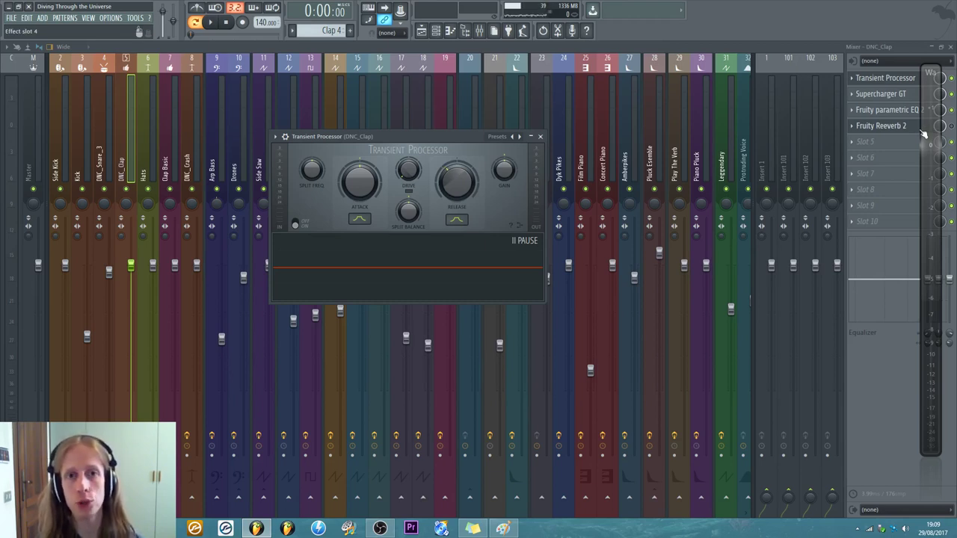
{"action": "left_click_drag", "start_coordinate": [458, 136], "coordinate": [457, 116]}
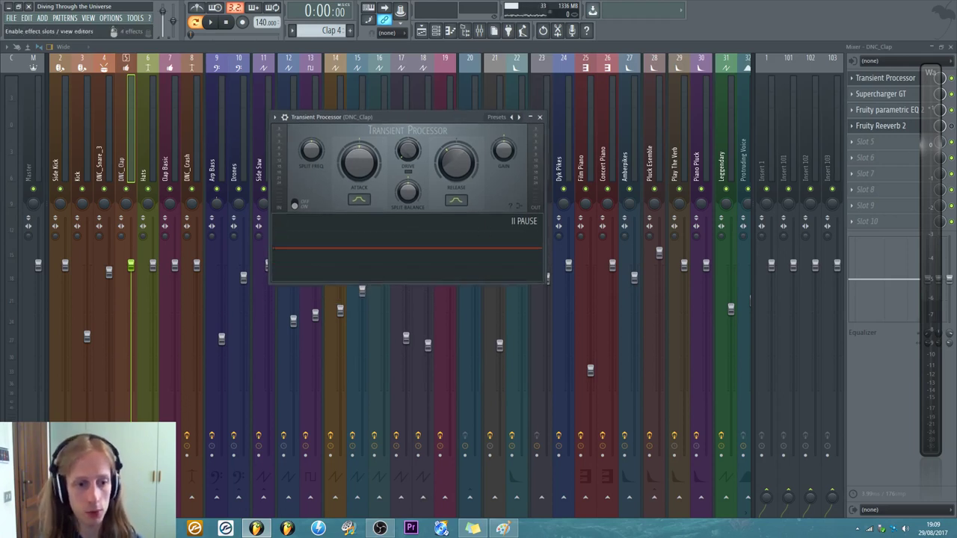
{"action": "left_click", "coordinate": [885, 77]}
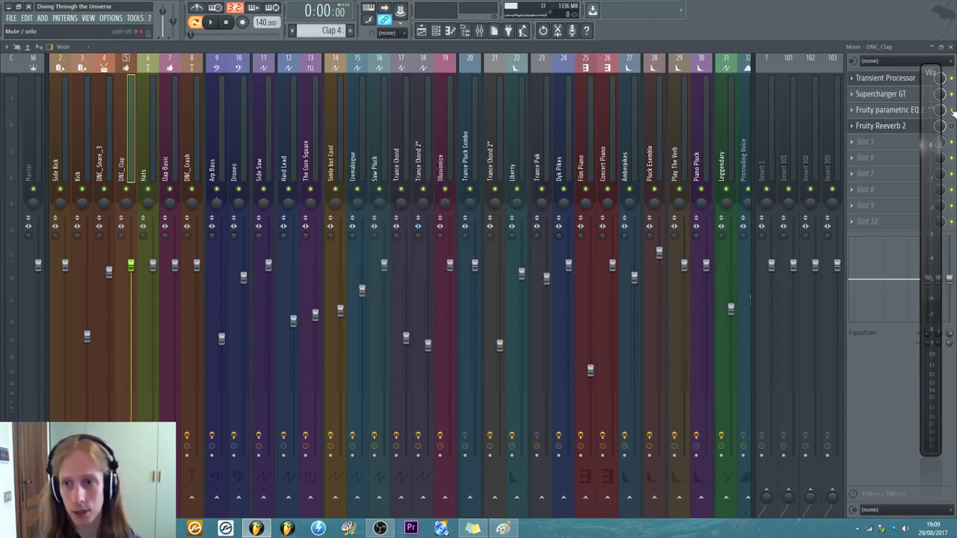
- Bypass Supercharger GT and Fruity parametric EQ 2 on the DNC_Clap track and inspect the EQ curve
{"action": "left_click", "coordinate": [881, 126]}
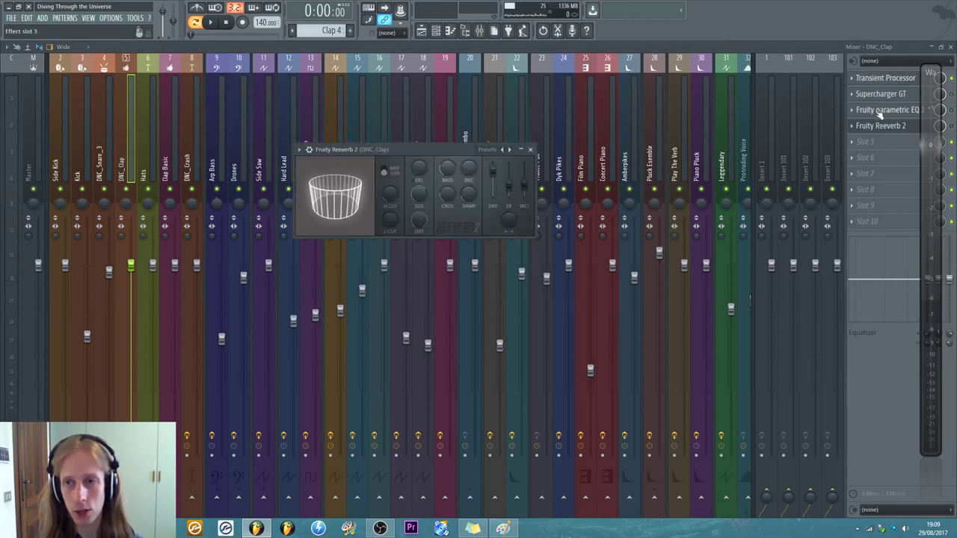
{"action": "left_click", "coordinate": [891, 110]}
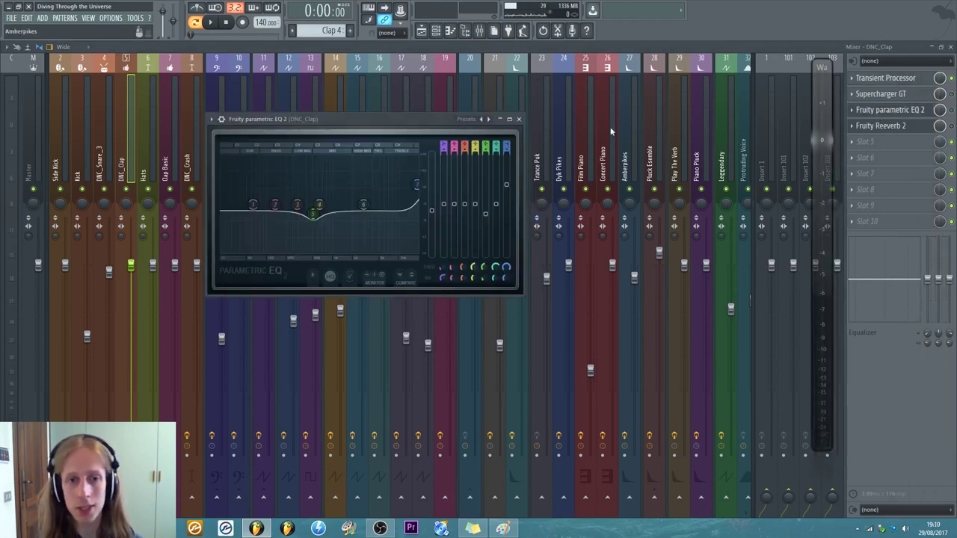
{"action": "left_click_drag", "start_coordinate": [379, 109], "coordinate": [671, 77]}
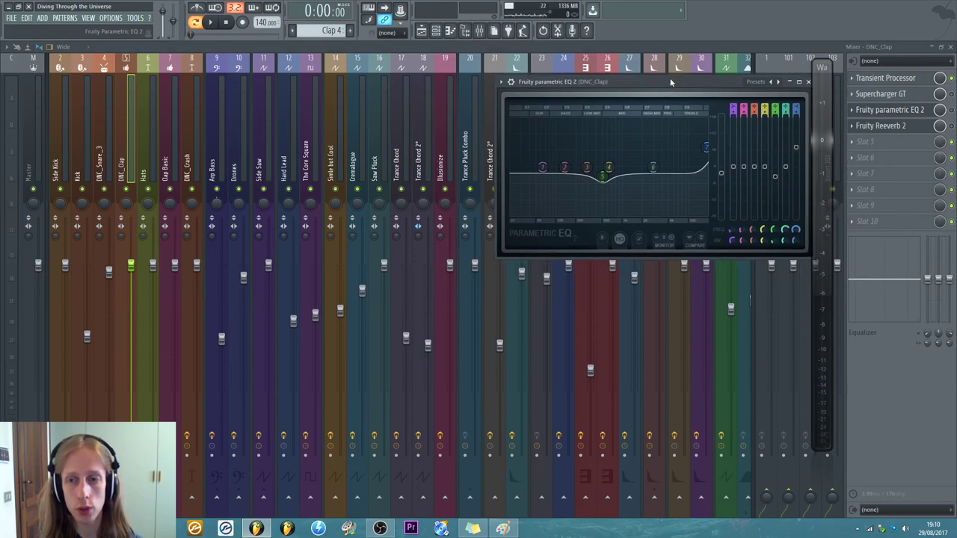
{"action": "left_click", "coordinate": [891, 97]}
{"action": "left_click", "coordinate": [891, 97]}
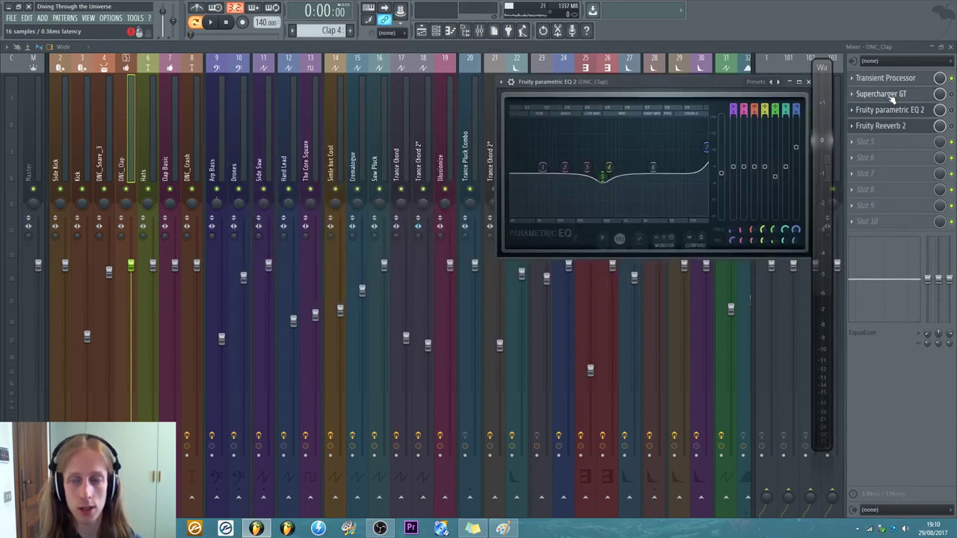
{"action": "left_click_drag", "start_coordinate": [798, 81], "coordinate": [694, 76]}
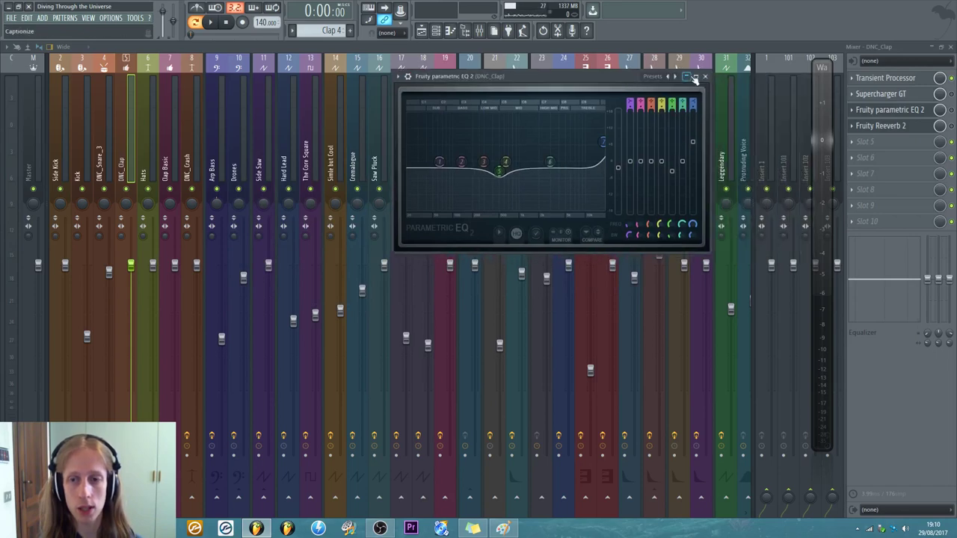
{"action": "left_click", "coordinate": [706, 77]}
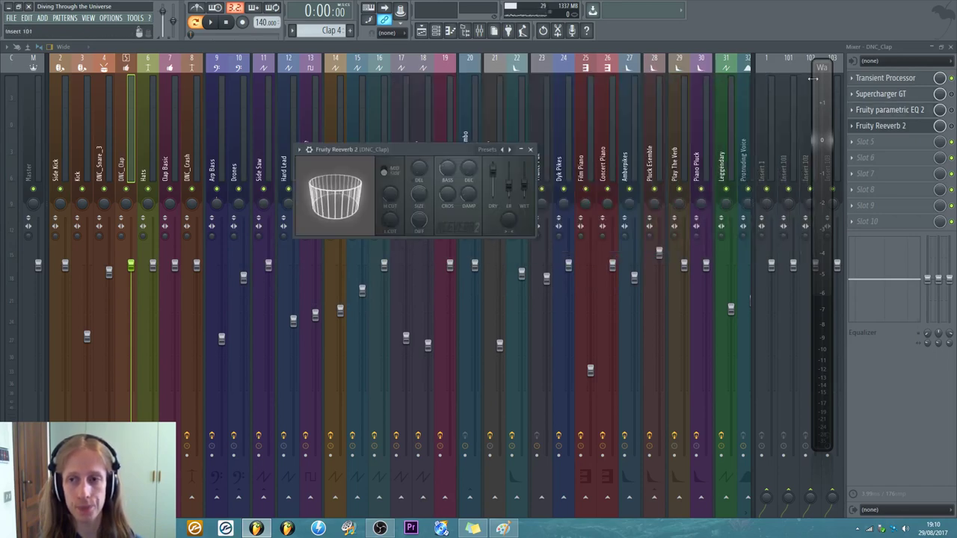
- Examine the Transient Processor and Supercharger GT controls on the DNC_Clap track
{"action": "left_click", "coordinate": [887, 84]}
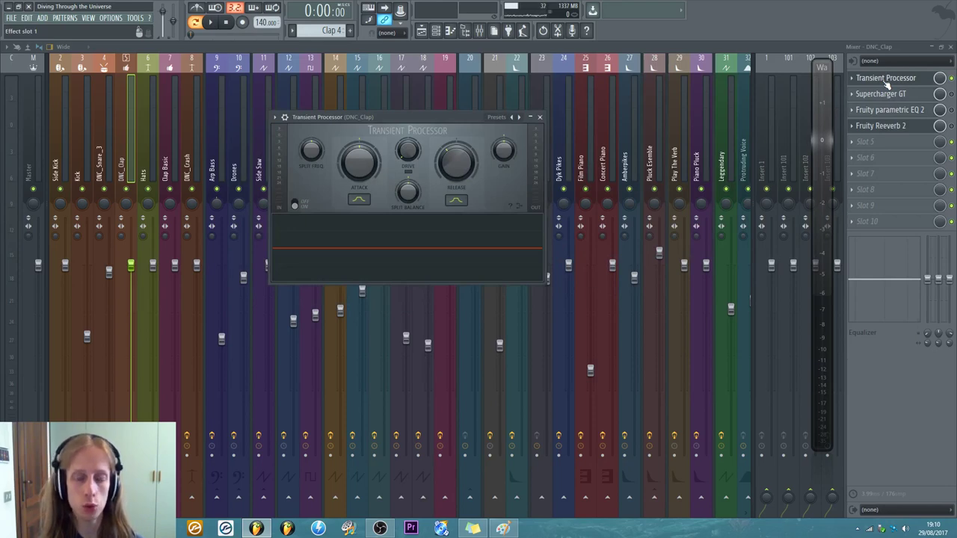
{"action": "mouse_move", "coordinate": [884, 83]}
{"action": "left_mouse_down"}
{"action": "mouse_move", "coordinate": [885, 96]}
{"action": "mouse_move", "coordinate": [883, 84]}
{"action": "left_mouse_up"}
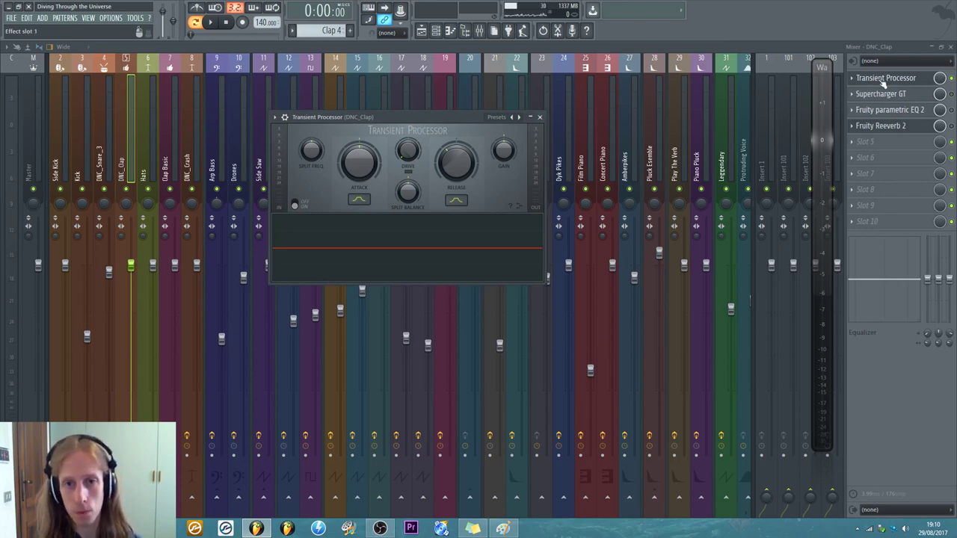
{"action": "mouse_move", "coordinate": [885, 84]}
{"action": "left_mouse_down"}
{"action": "mouse_move", "coordinate": [884, 97]}
{"action": "mouse_move", "coordinate": [884, 83]}
{"action": "left_mouse_up"}
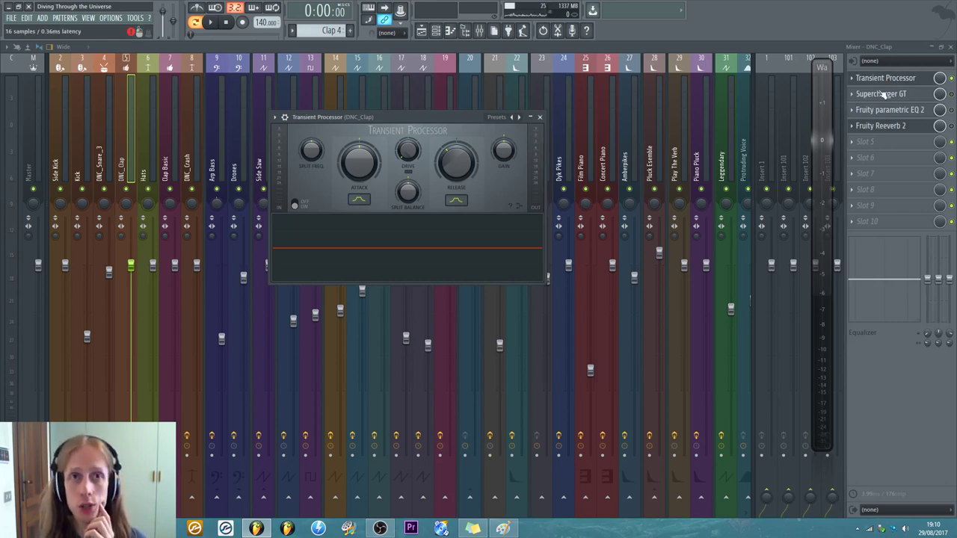
{"action": "left_click", "coordinate": [881, 93]}
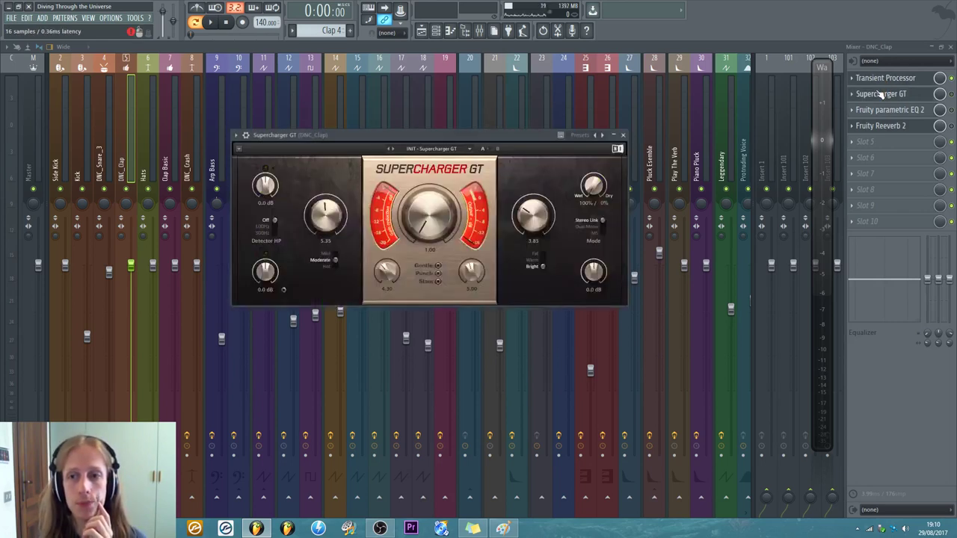
{"action": "scroll", "coordinate": [880, 93], "scroll_direction": "down", "scroll_amount": 2}
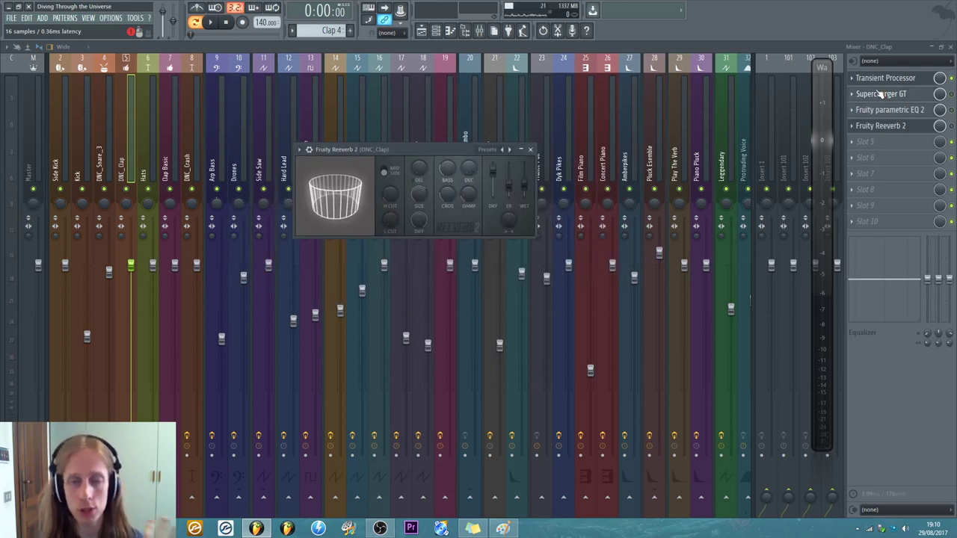
{"action": "left_click", "coordinate": [880, 93]}
{"action": "left_click_drag", "start_coordinate": [336, 137], "coordinate": [320, 99]}
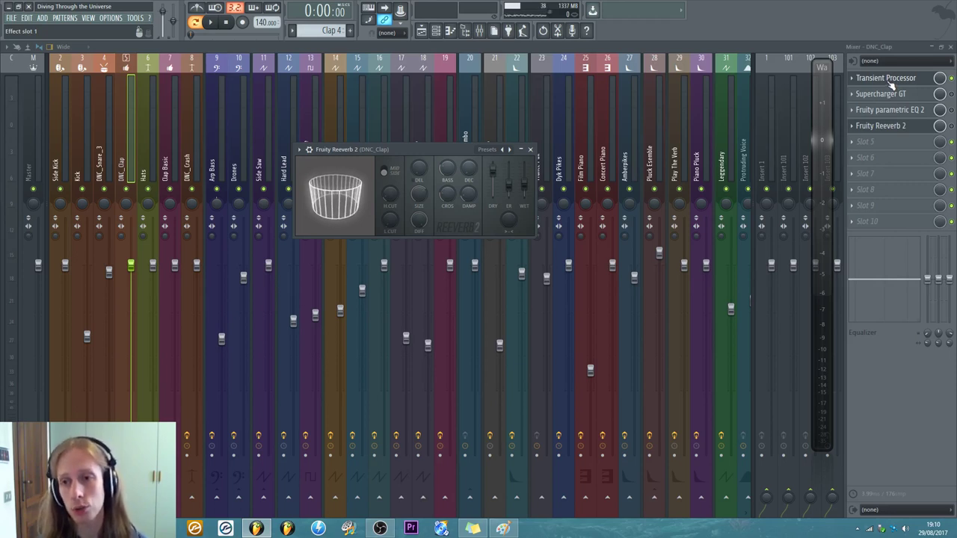
{"action": "left_click", "coordinate": [889, 85]}
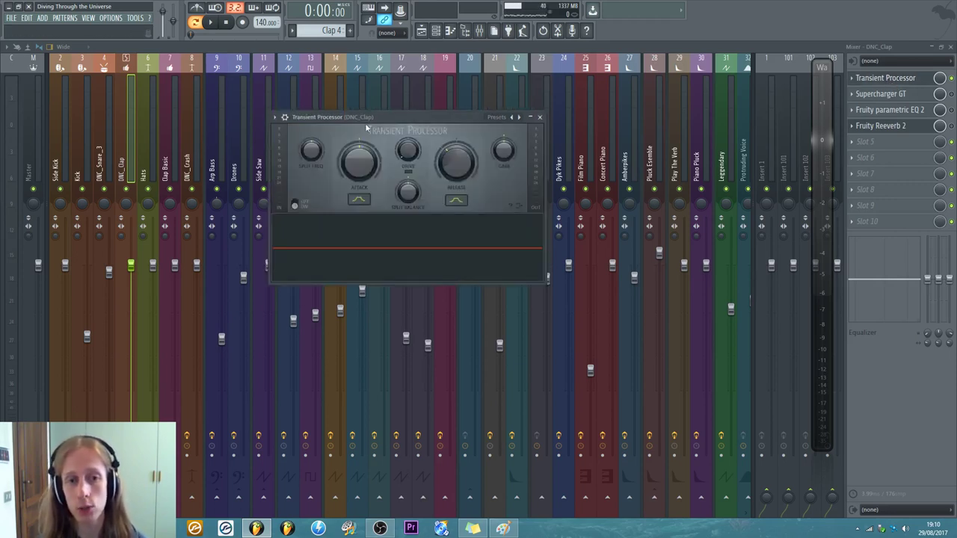
{"action": "left_click_drag", "start_coordinate": [374, 123], "coordinate": [379, 118]}
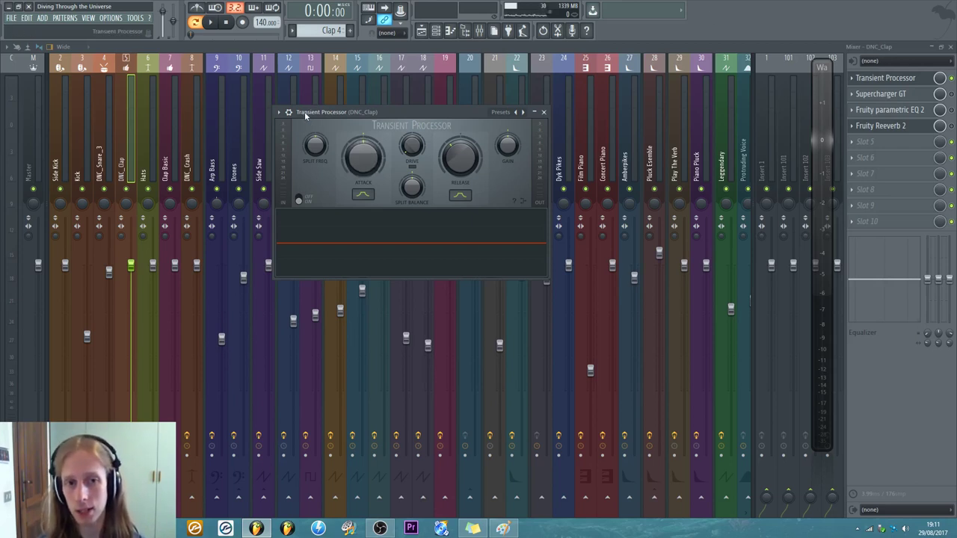
{"action": "left_click_drag", "start_coordinate": [302, 111], "coordinate": [324, 101]}
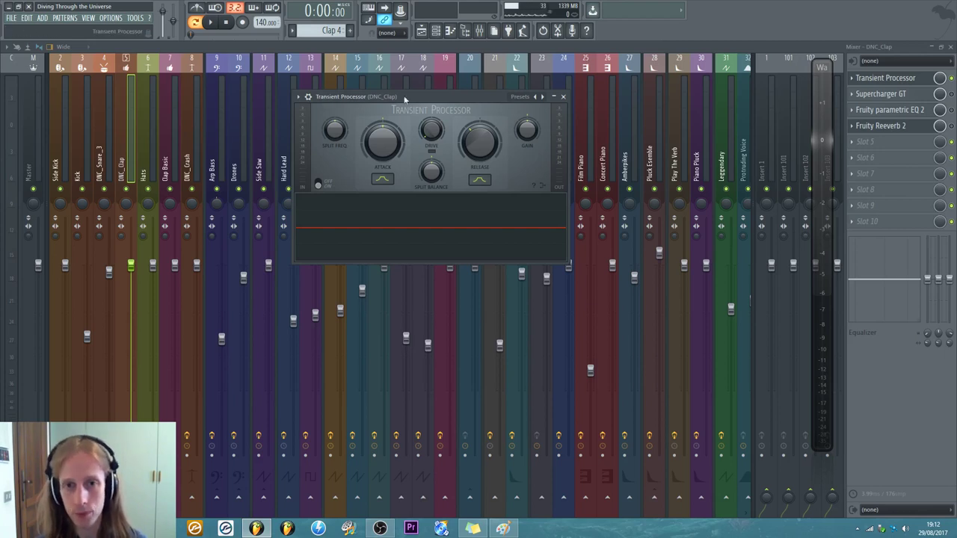
{"action": "left_click_drag", "start_coordinate": [392, 96], "coordinate": [395, 91]}
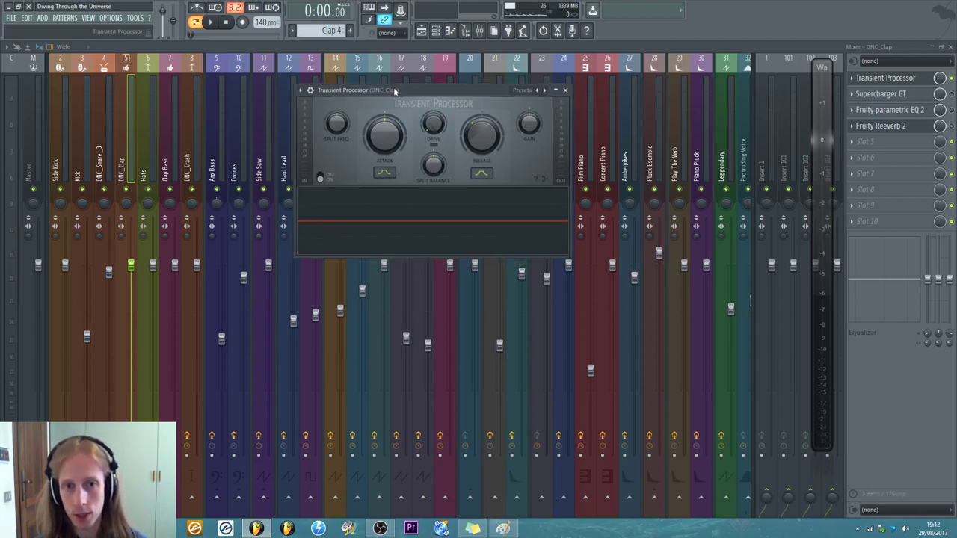
- Re-enable Supercharger GT, move it ahead of Transient Processor in the DNC_Clap effect chain, and start playback
{"action": "left_click", "coordinate": [888, 95]}
{"action": "left_click", "coordinate": [889, 95]}
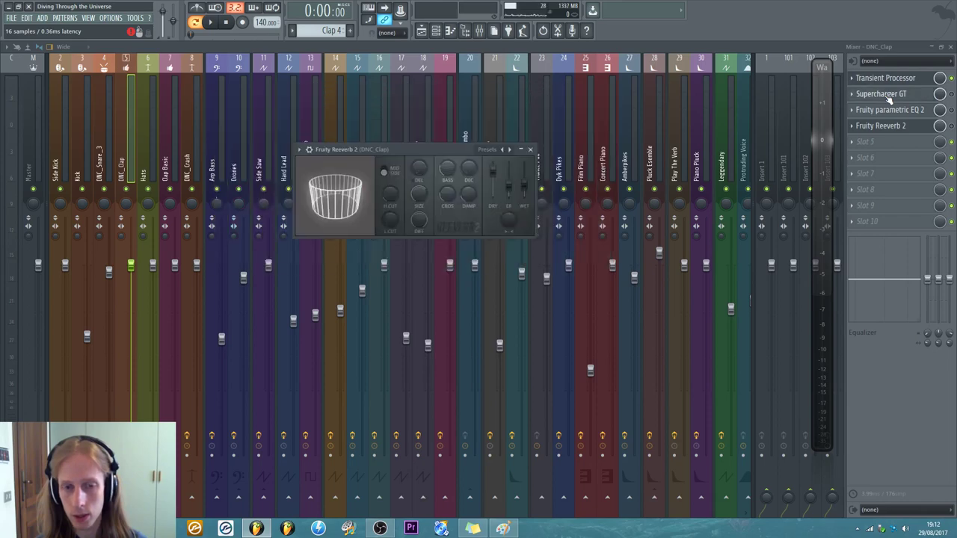
{"action": "left_click", "coordinate": [936, 96]}
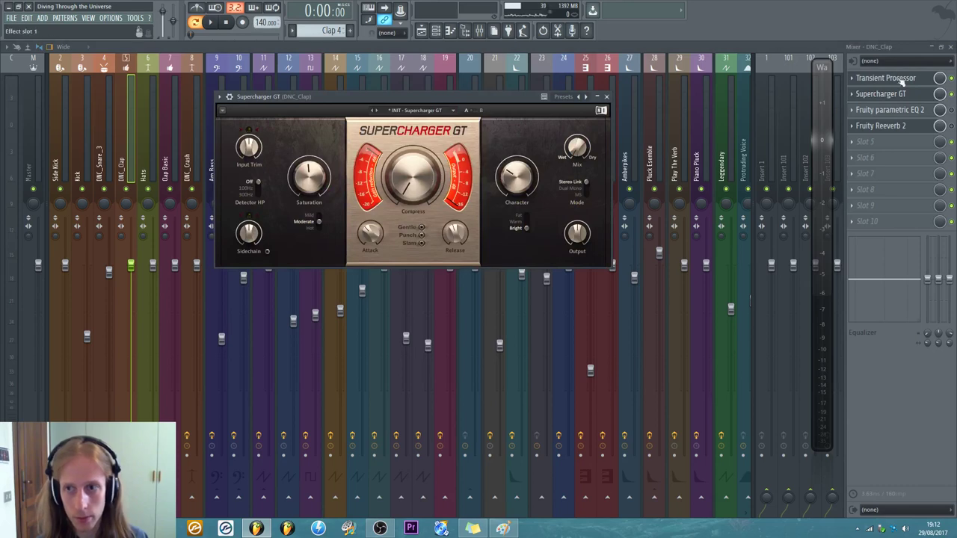
{"action": "left_click_drag", "start_coordinate": [900, 78], "coordinate": [901, 95]}
{"action": "left_click", "coordinate": [901, 95]}
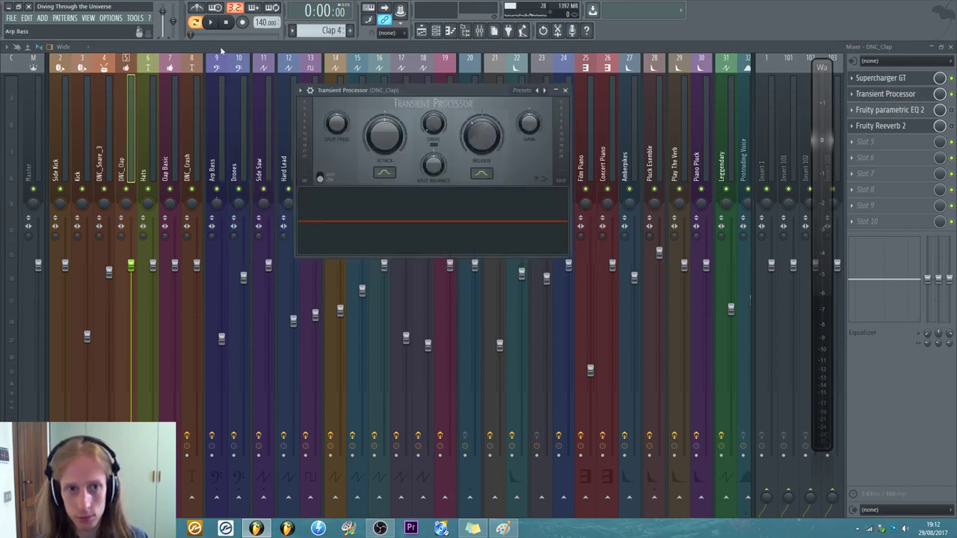
{"action": "left_click", "coordinate": [219, 23]}
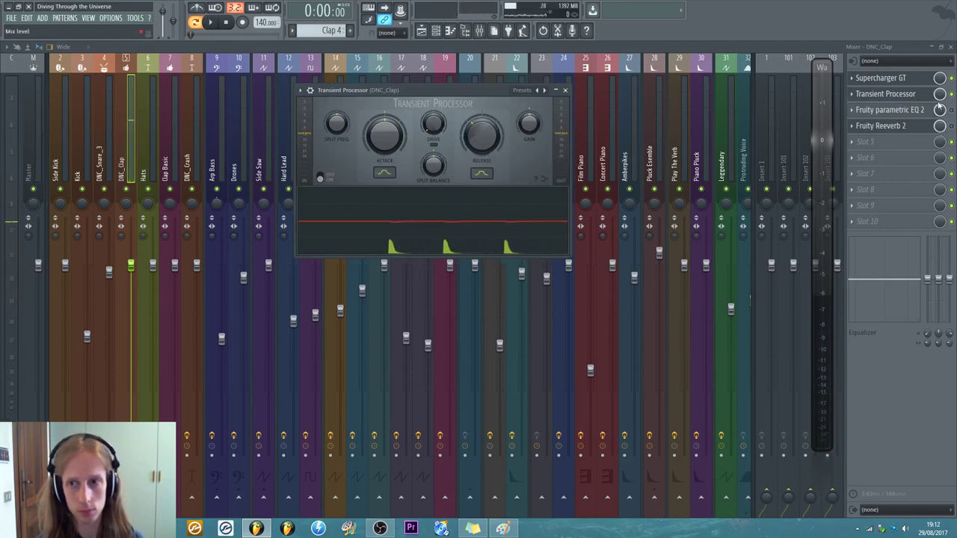
- Stop playback, leave only Transient Processor enabled on the DNC_Clap track, and bring up its controls
{"action": "key", "text": "space"}
{"action": "key", "text": "Escape"}
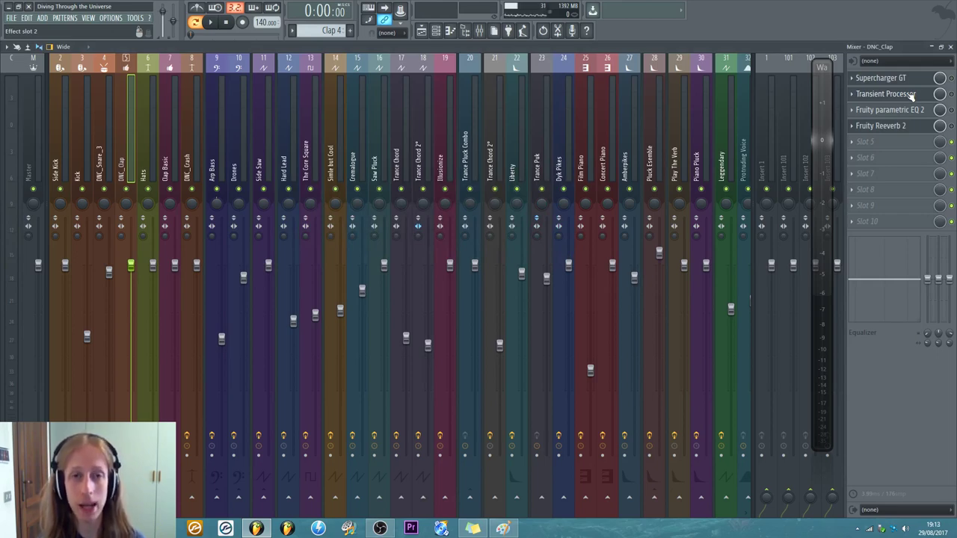
{"action": "left_click", "coordinate": [911, 95]}
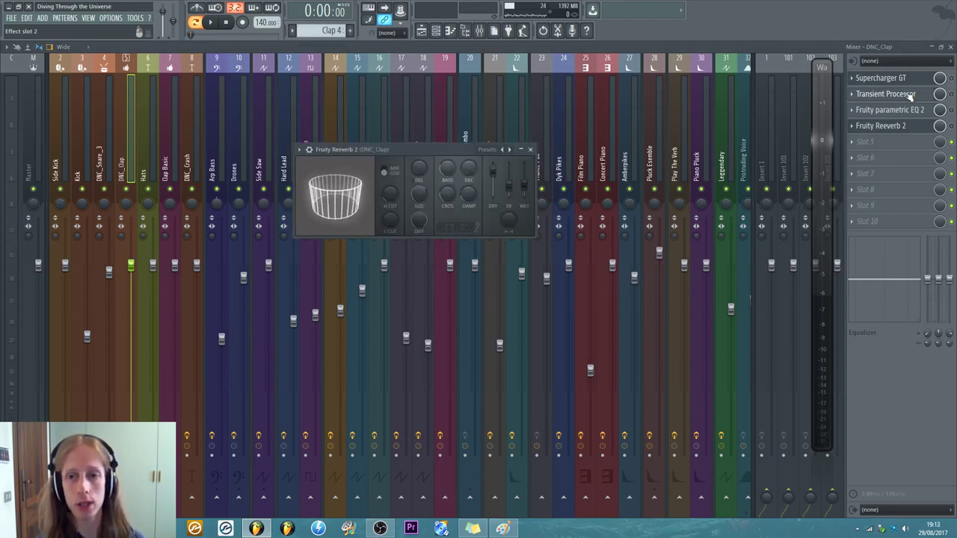
{"action": "left_click", "coordinate": [918, 94]}
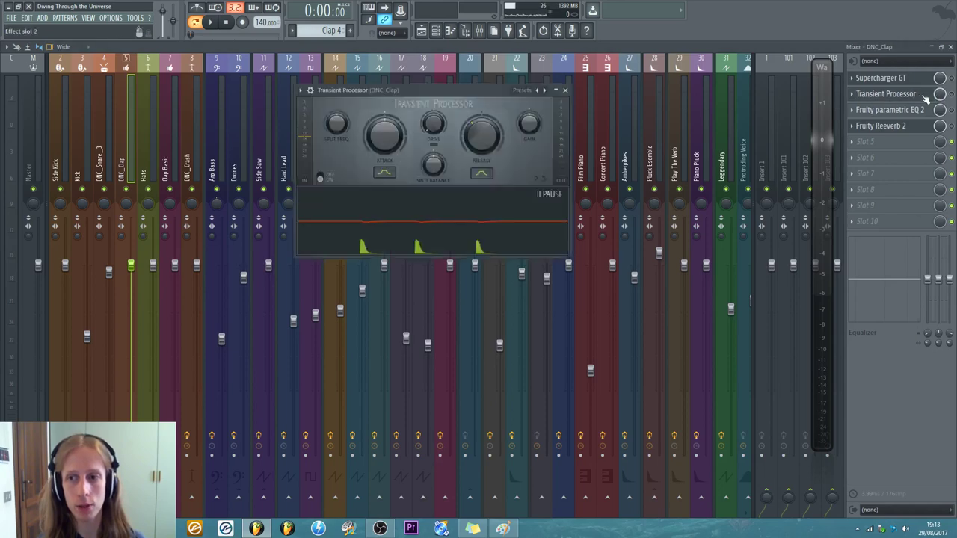
{"action": "left_click", "coordinate": [919, 94]}
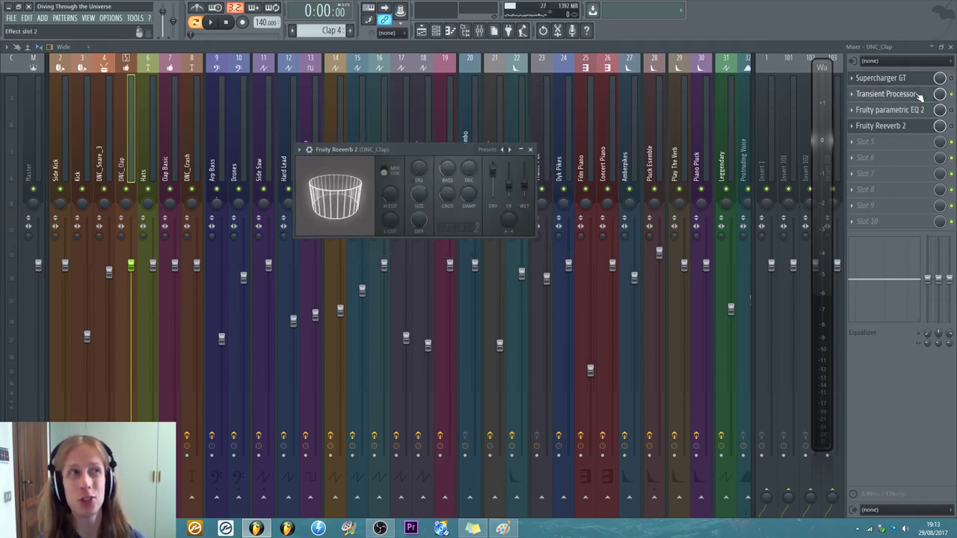
{"action": "left_click", "coordinate": [920, 95]}
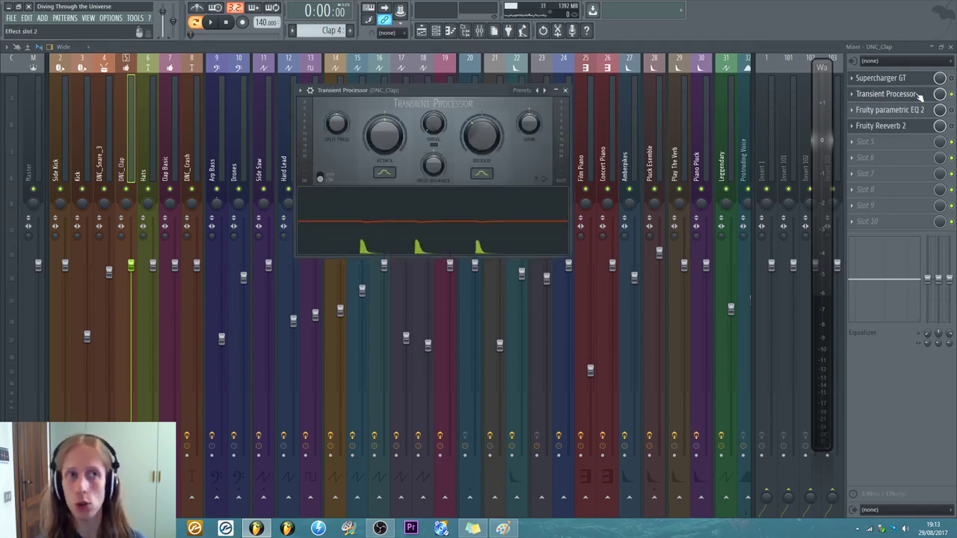
{"action": "left_click_drag", "start_coordinate": [464, 90], "coordinate": [431, 90]}
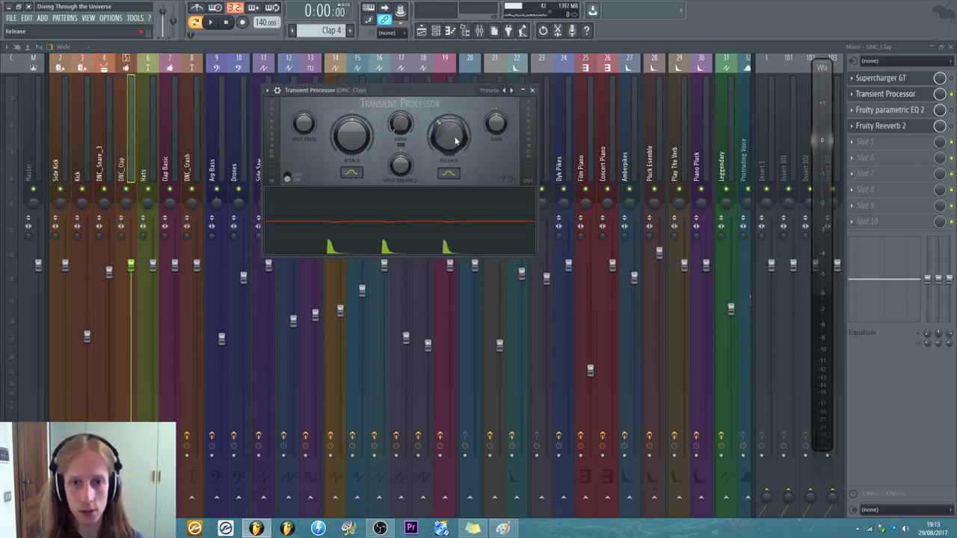
- Audition the clap while lowering the Release amount in Transient Processor to about -13.7%
{"action": "key", "text": "z"}
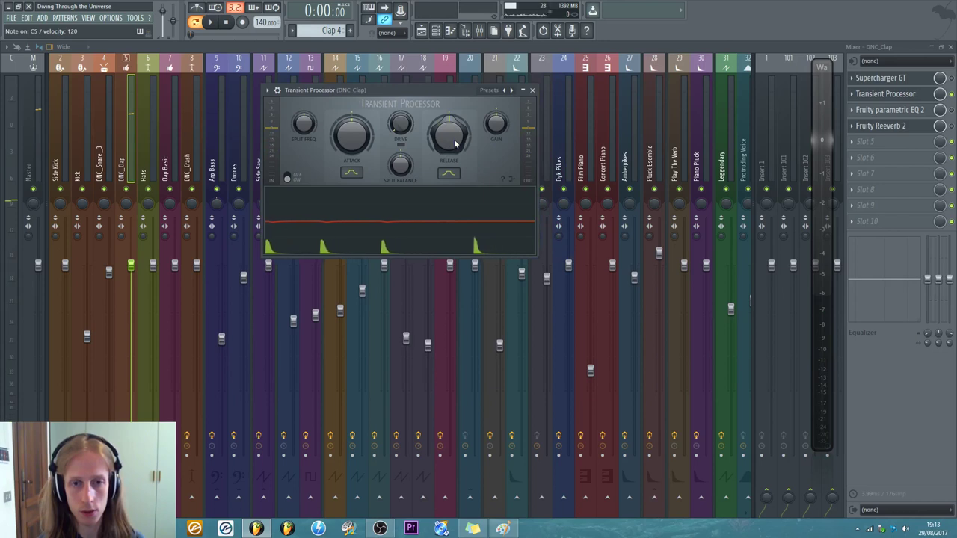
{"action": "key", "text": "z"}
{"action": "left_click_drag", "start_coordinate": [454, 144], "coordinate": [454, 157]}
{"action": "key", "text": "z"}
{"action": "key", "text": "z"}
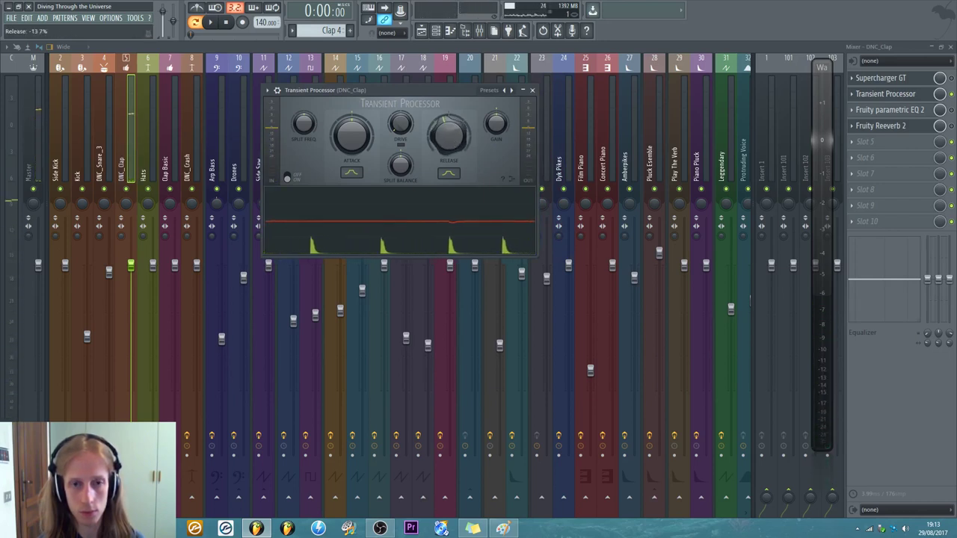
- Cycle through the Release Shape options in Transient Processor, including Sharp, and settle on the rounded dome curve
{"action": "left_click", "coordinate": [449, 173]}
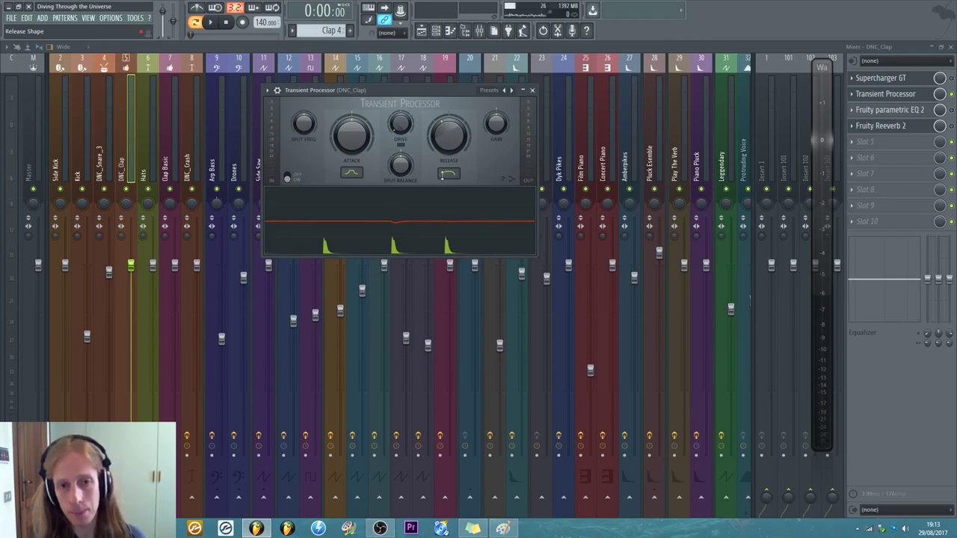
{"action": "left_click", "coordinate": [441, 175]}
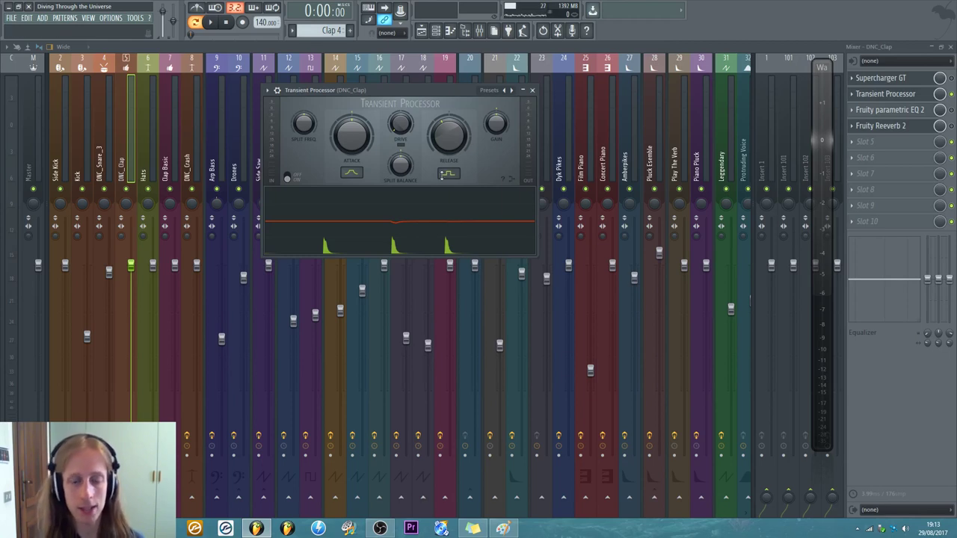
{"action": "left_click", "coordinate": [441, 175]}
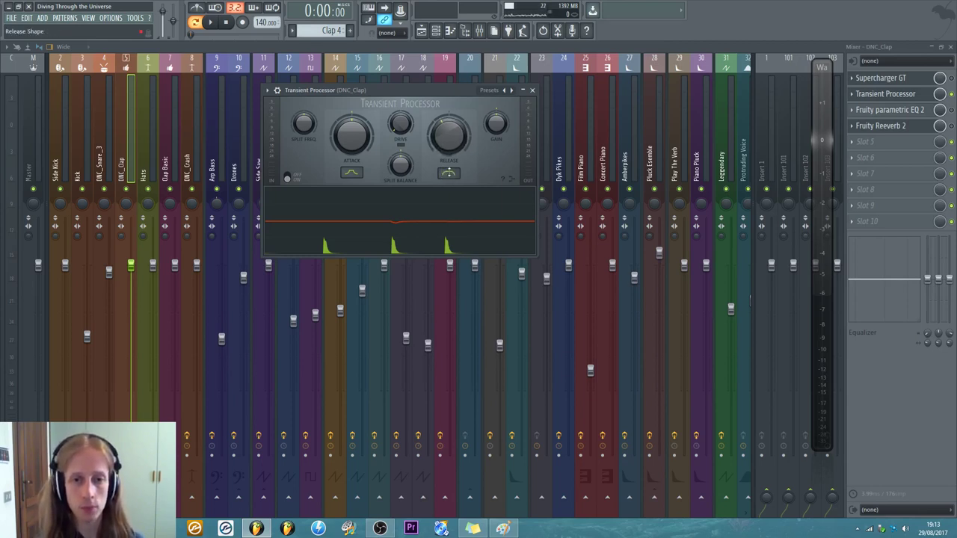
{"action": "left_click", "coordinate": [449, 174]}
{"action": "left_click", "coordinate": [448, 174]}
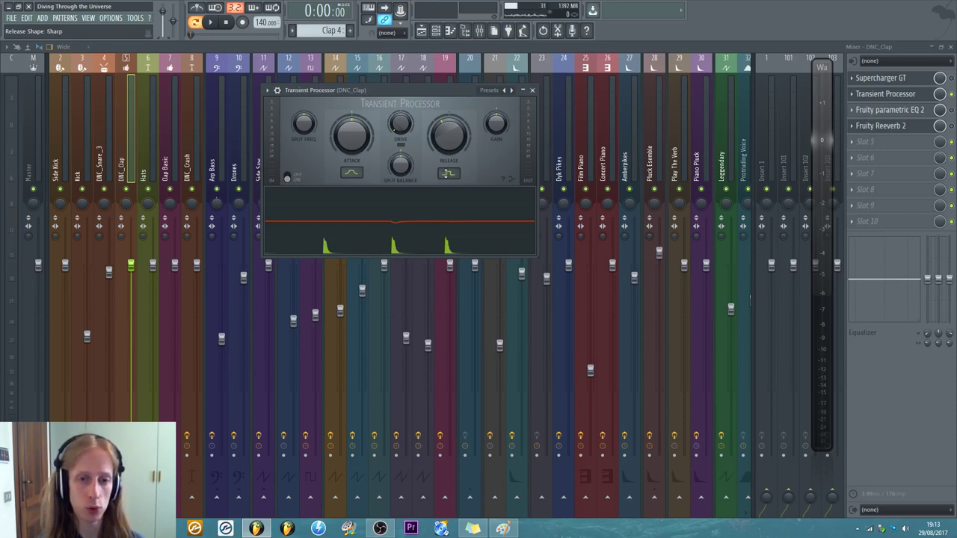
{"action": "left_click", "coordinate": [446, 174]}
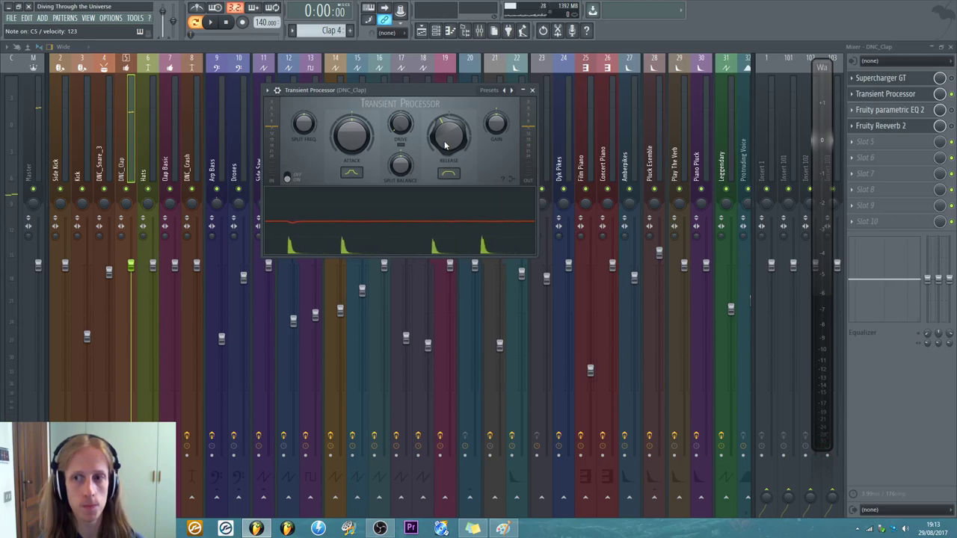
- Compare the clap's sound with Transient Processor enabled and bypassed on the DNC_Clap track, checking its waveform display
{"action": "left_click", "coordinate": [531, 89]}
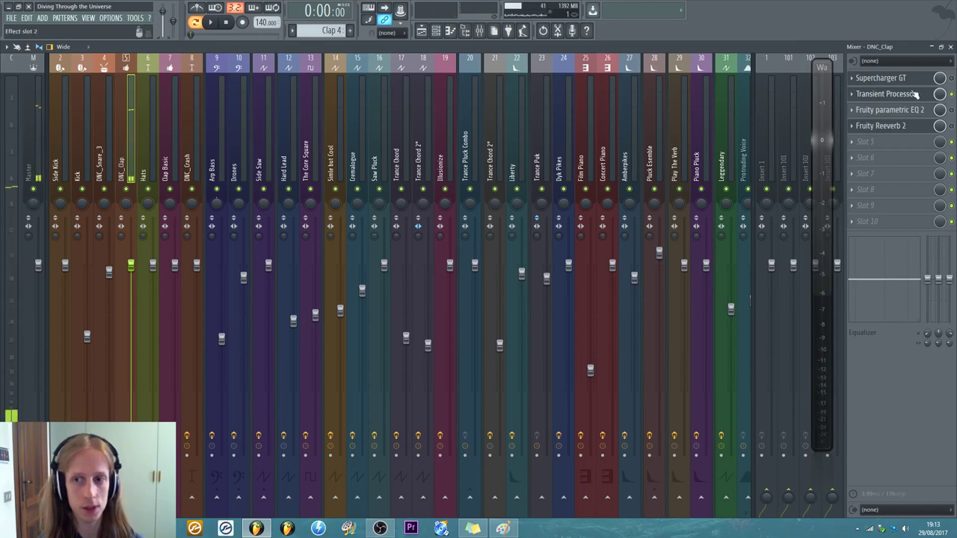
{"action": "left_click", "coordinate": [882, 126]}
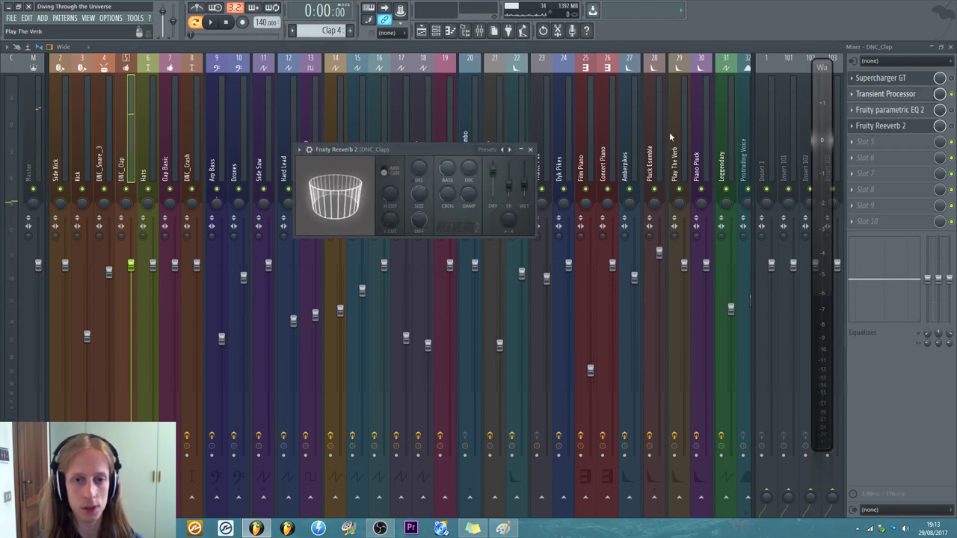
{"action": "left_click", "coordinate": [875, 93]}
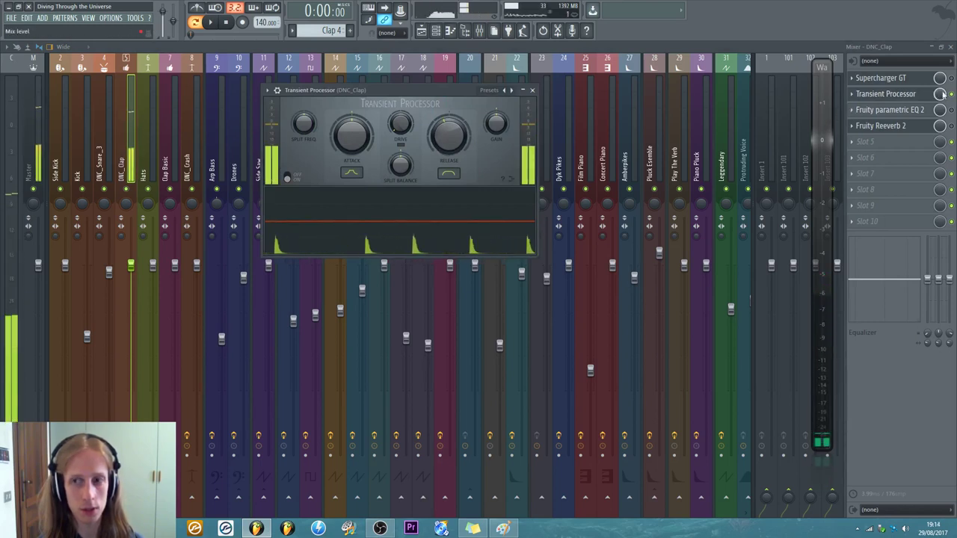
{"action": "left_click", "coordinate": [889, 93]}
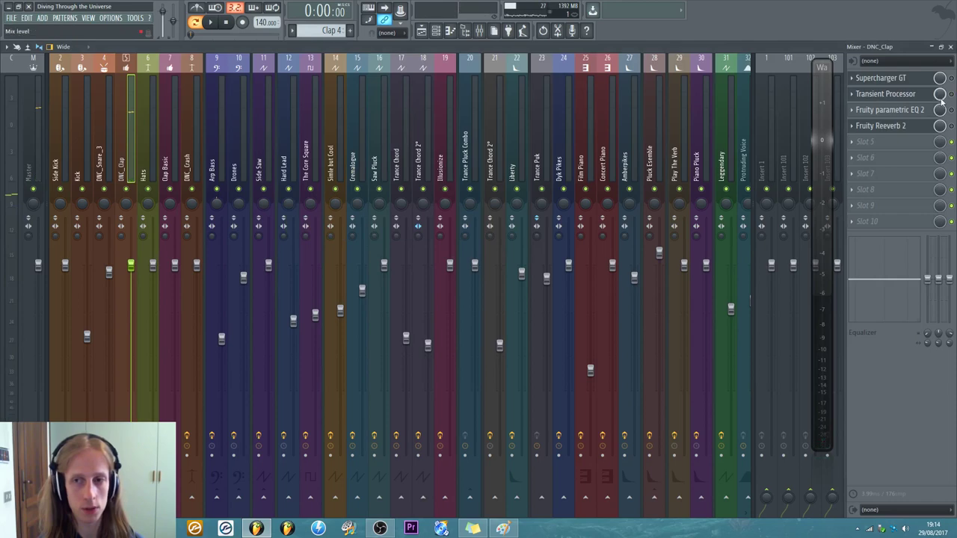
{"action": "left_click", "coordinate": [900, 95]}
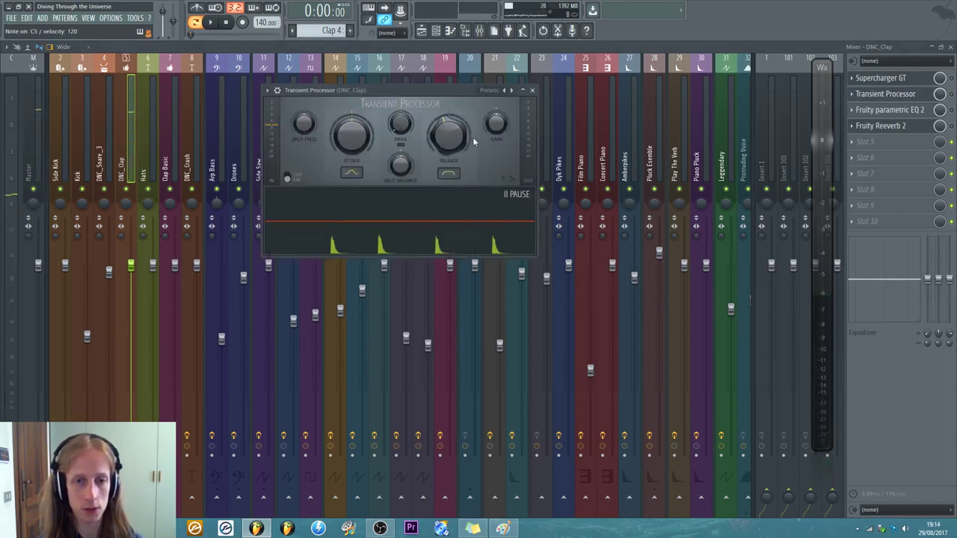
{"action": "left_click", "coordinate": [532, 89]}
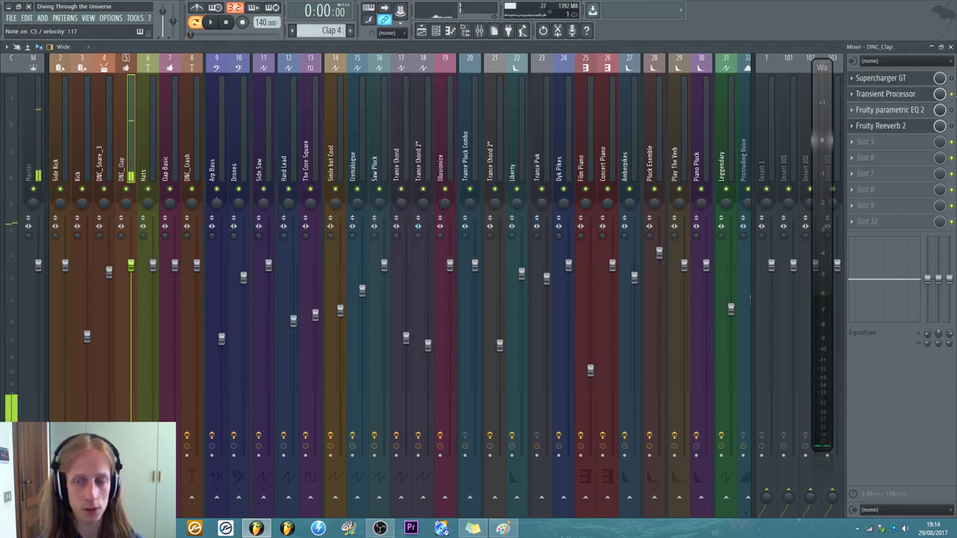
{"action": "left_click", "coordinate": [882, 126]}
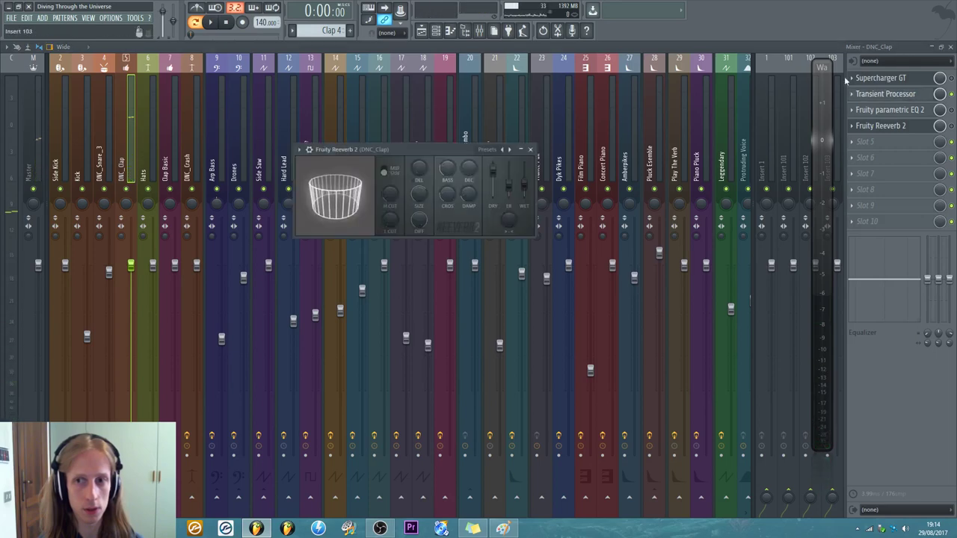
{"action": "left_click", "coordinate": [878, 94]}
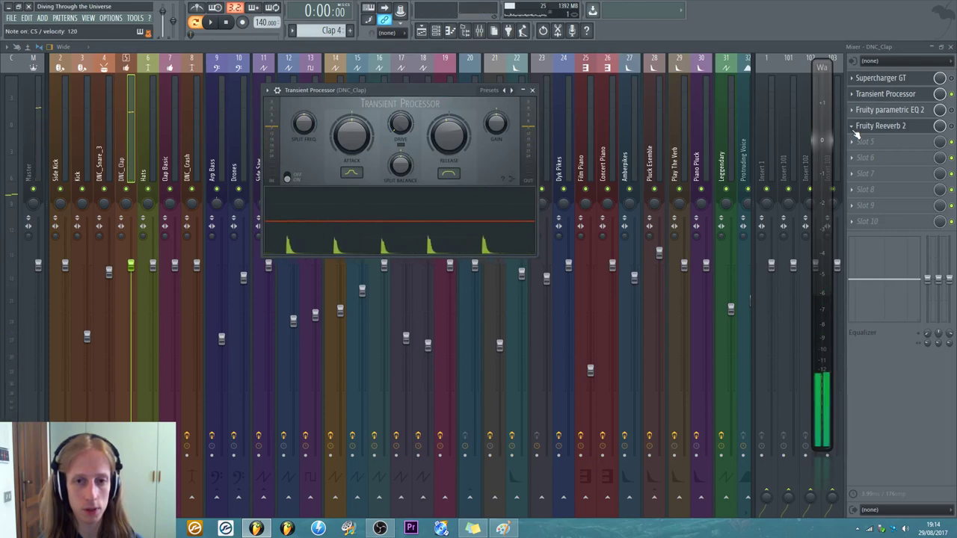
{"action": "key", "text": "Escape"}
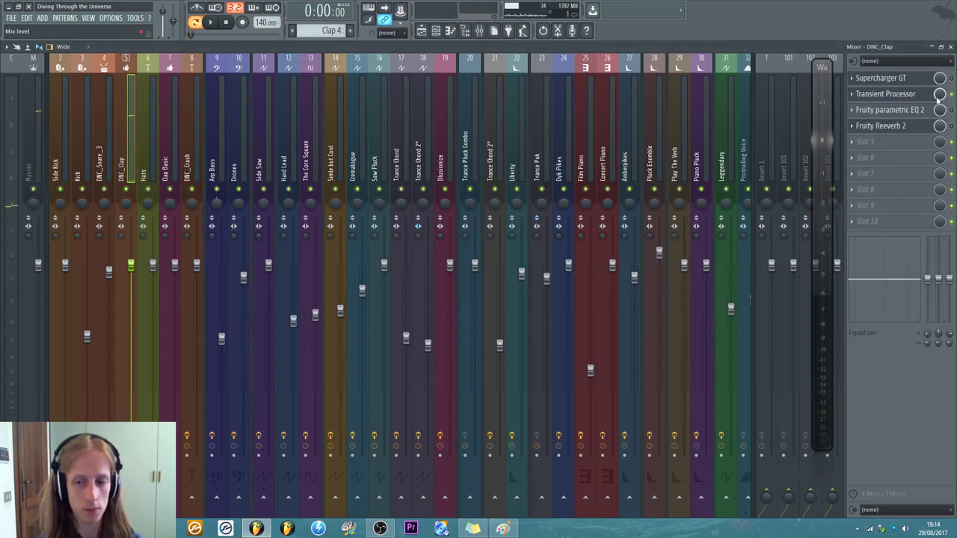
{"action": "left_click", "coordinate": [882, 125]}
{"action": "left_click", "coordinate": [920, 95]}
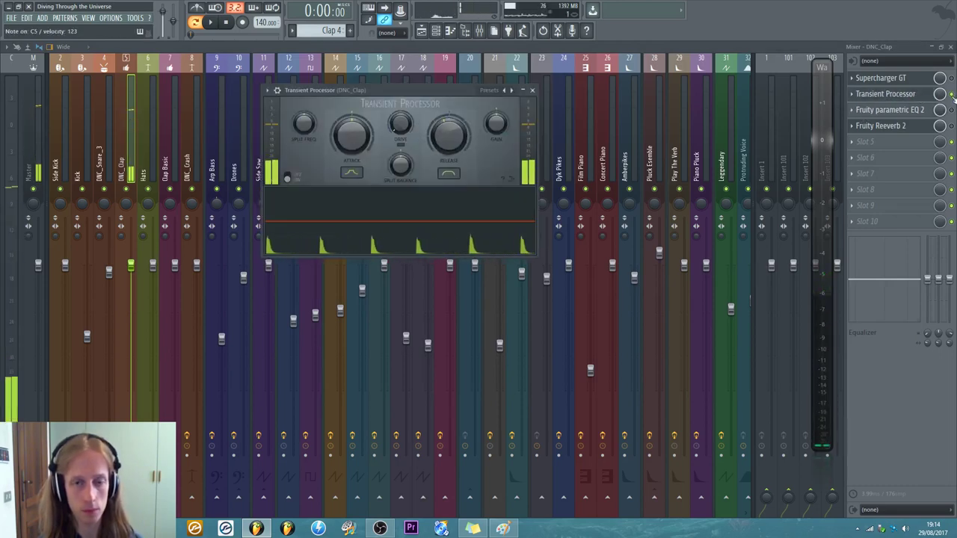
{"action": "key", "text": "Escape"}
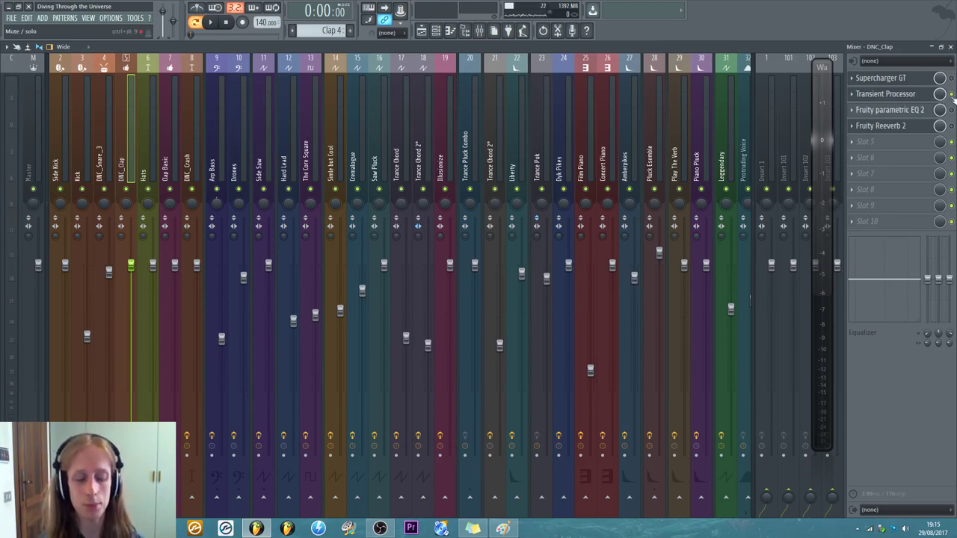
- Audition the clap repeatedly through Transient Processor and review the plugin's Release setting
{"action": "key", "text": "z"}
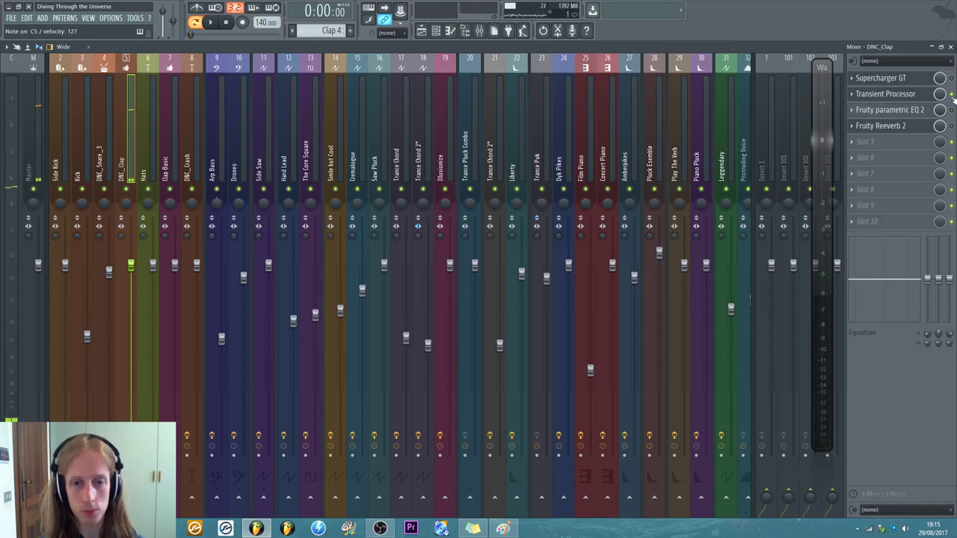
{"action": "key", "text": "z"}
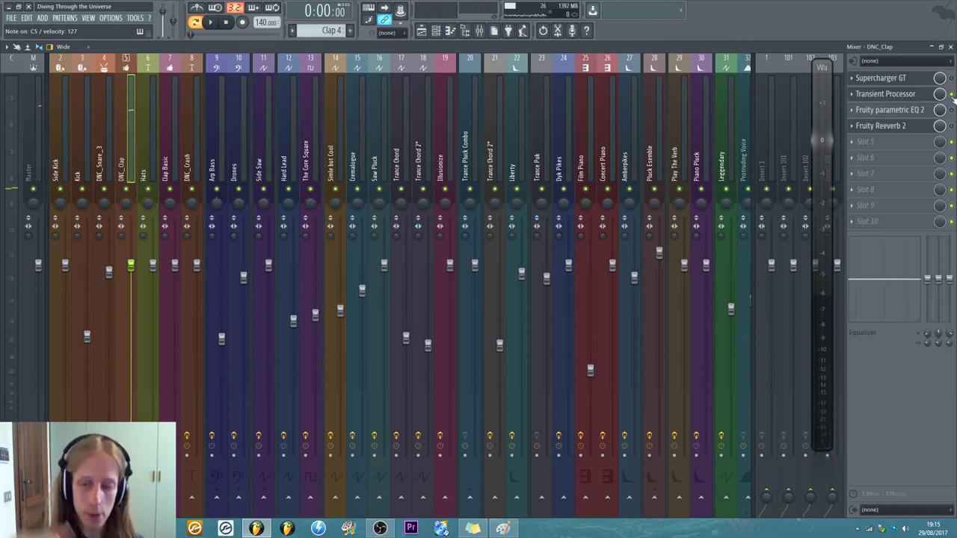
{"action": "key", "text": "z"}
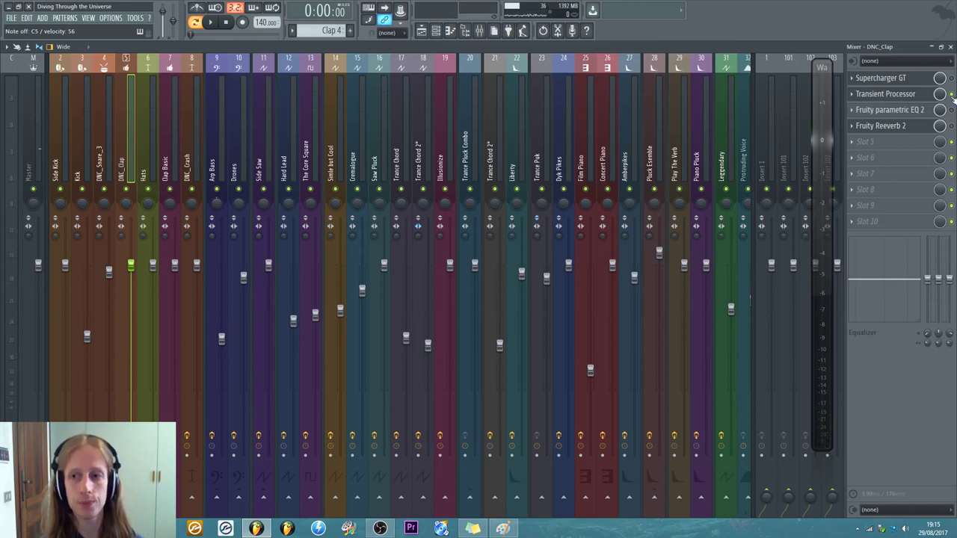
{"action": "left_click", "coordinate": [907, 94]}
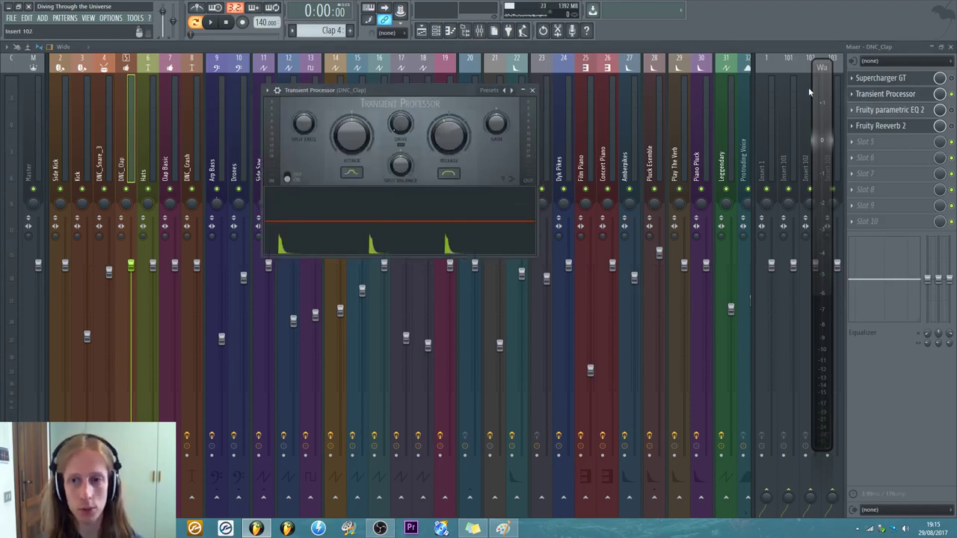
{"action": "left_click_drag", "start_coordinate": [466, 89], "coordinate": [498, 94]}
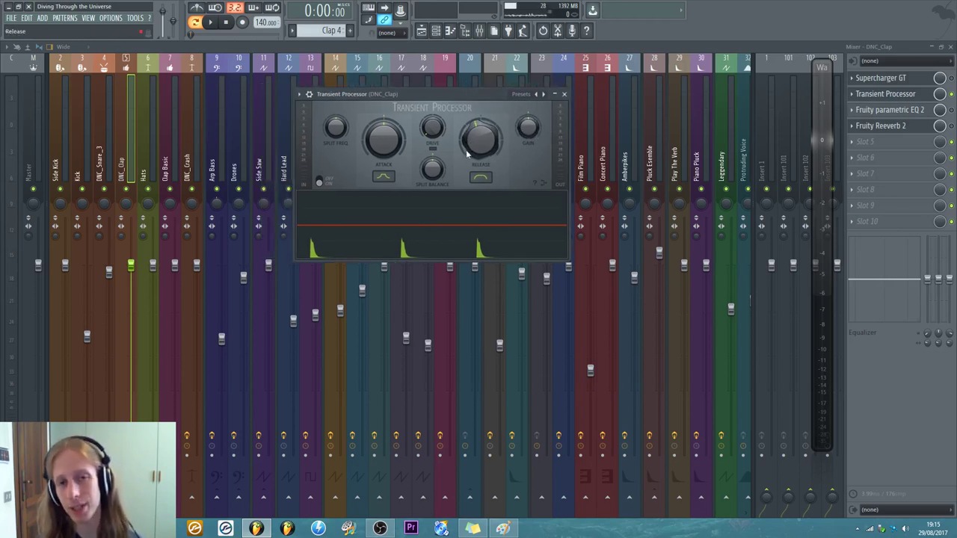
{"action": "left_click", "coordinate": [565, 95]}
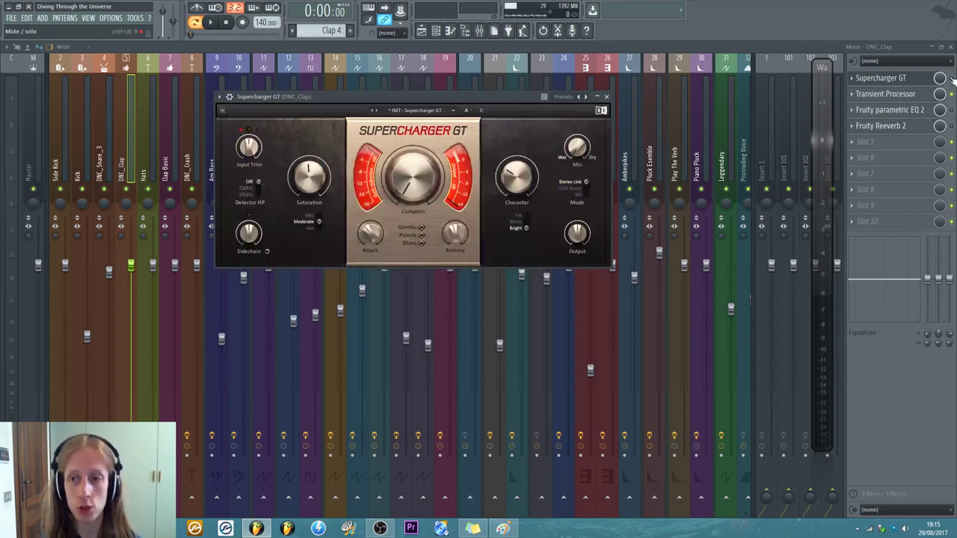
- Enable Supercharger GT, audition the clap with Transient Processor bypassed and re-enabled, and bring up the Supercharger GT controls
{"action": "key", "text": "Escape"}
{"action": "key", "text": "z"}
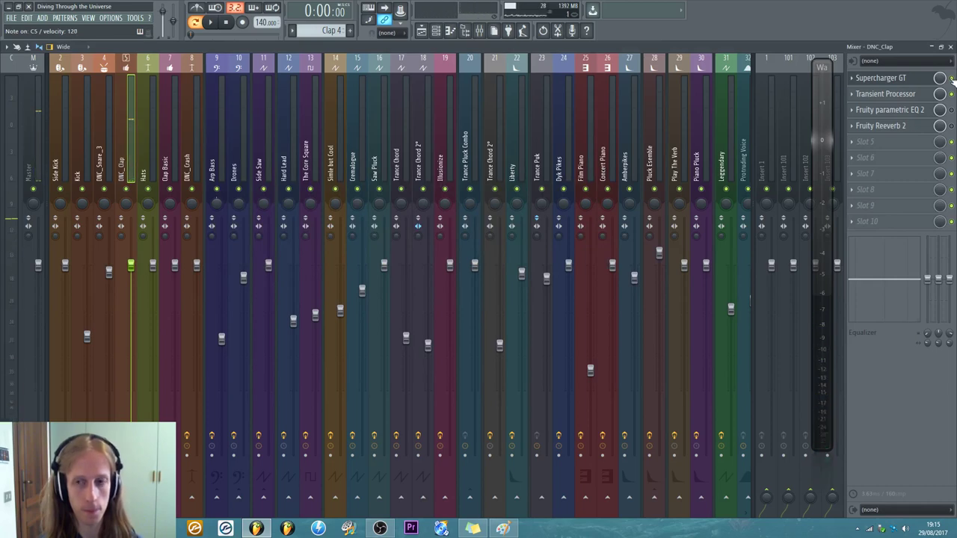
{"action": "key", "text": "x"}
{"action": "key", "text": "z"}
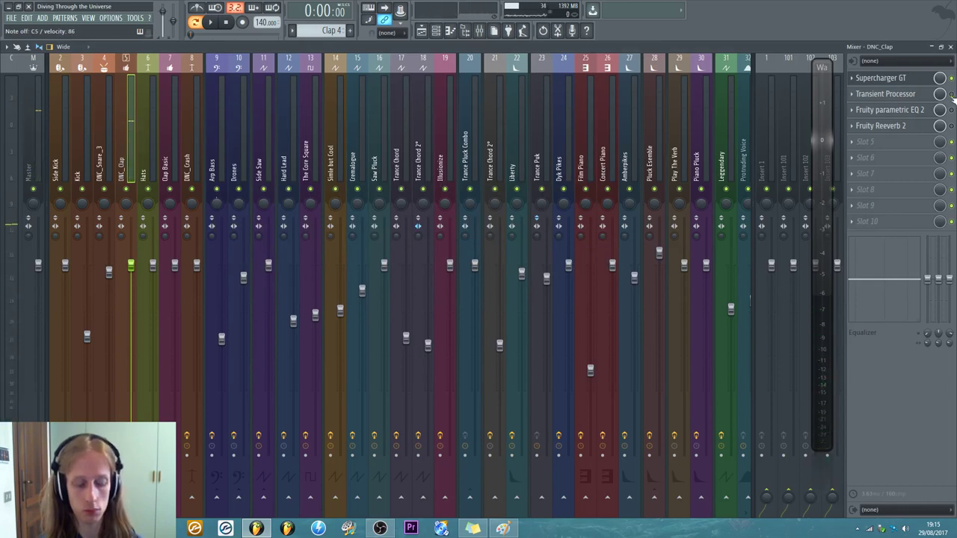
{"action": "key", "text": "z"}
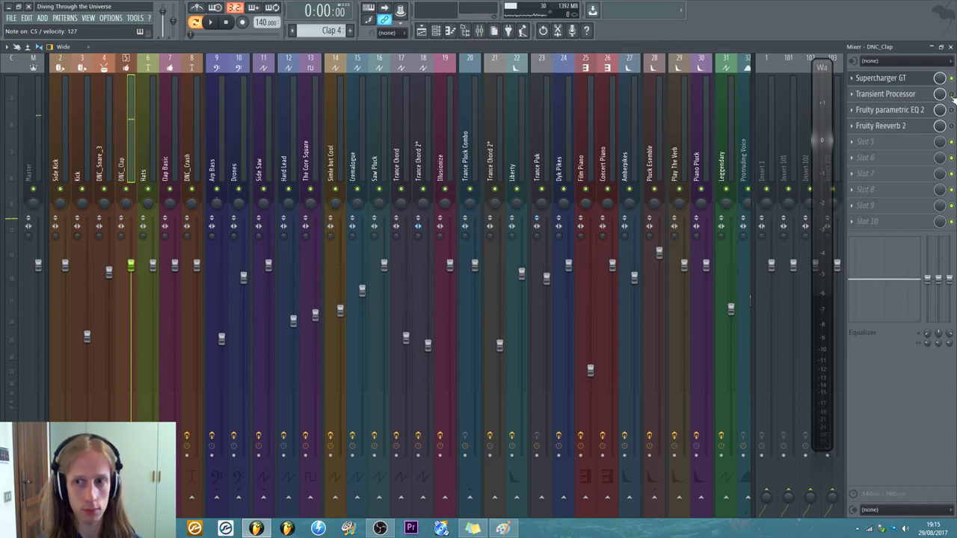
{"action": "key", "text": "z"}
{"action": "key", "text": "z"}
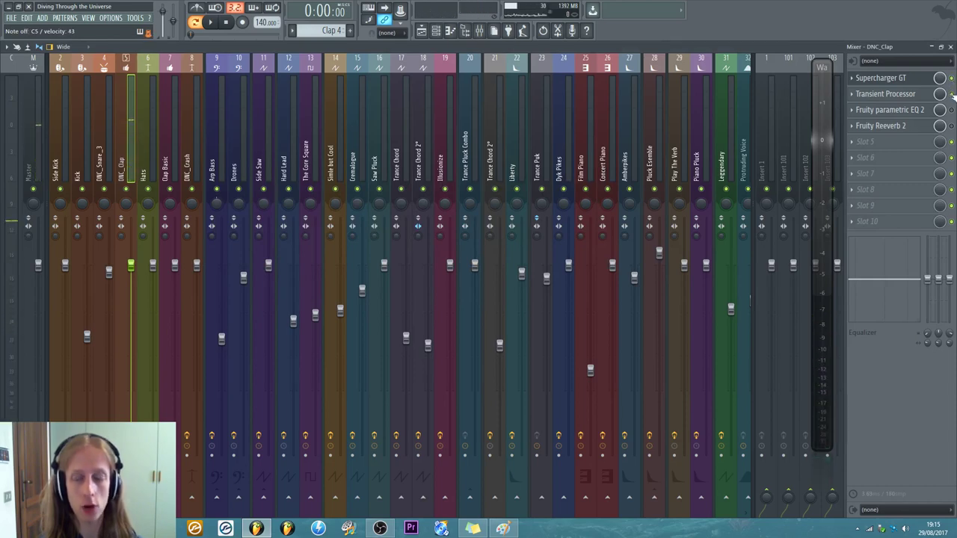
{"action": "left_click", "coordinate": [893, 81]}
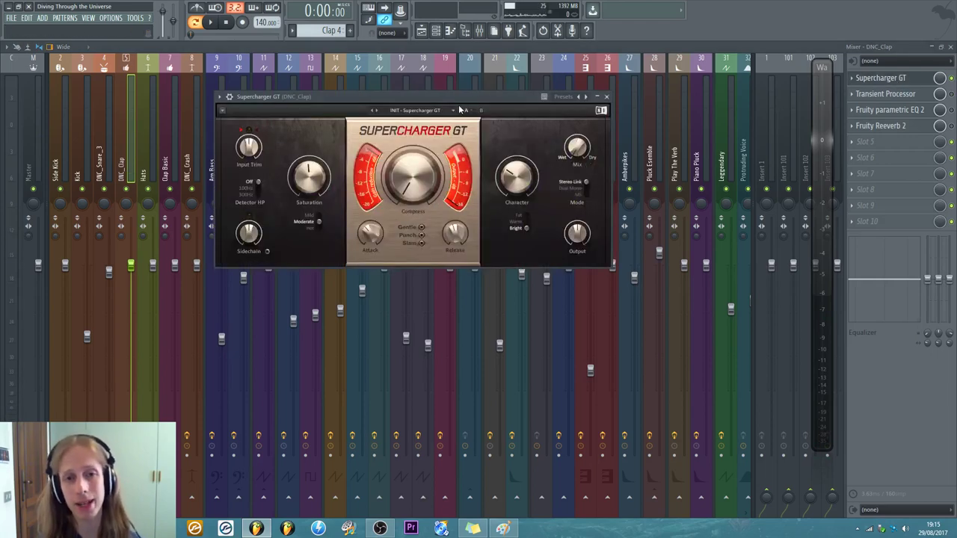
- Check Supercharger GT's Character setting, close the plugin, and audition the clap with Transient Processor bypassed and re-enabled
{"action": "left_click_drag", "start_coordinate": [454, 98], "coordinate": [467, 95]}
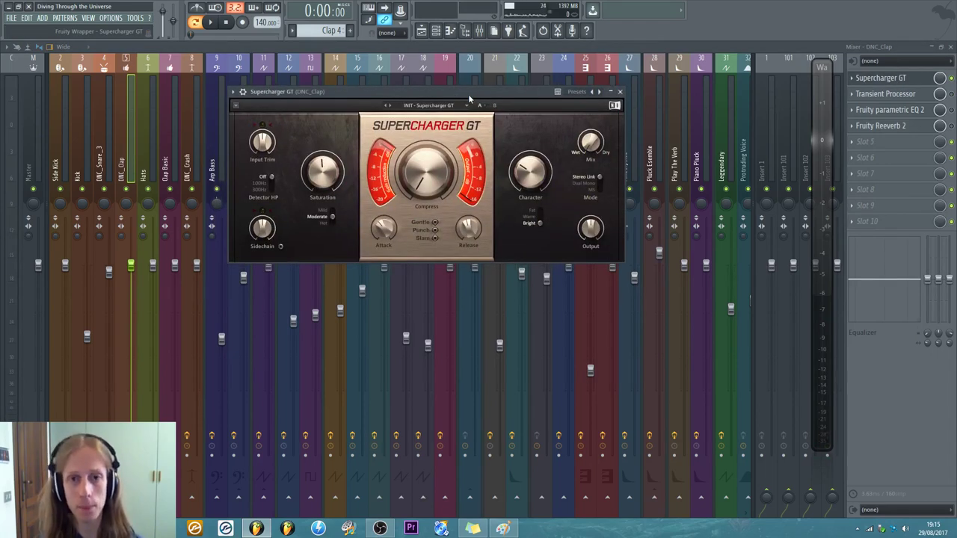
{"action": "mouse_move", "coordinate": [527, 174]}
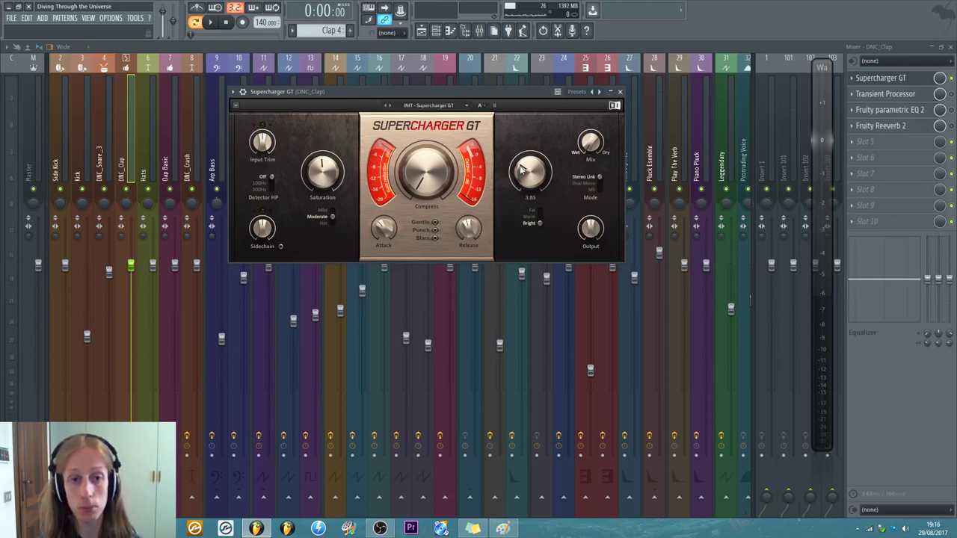
{"action": "left_click", "coordinate": [620, 91]}
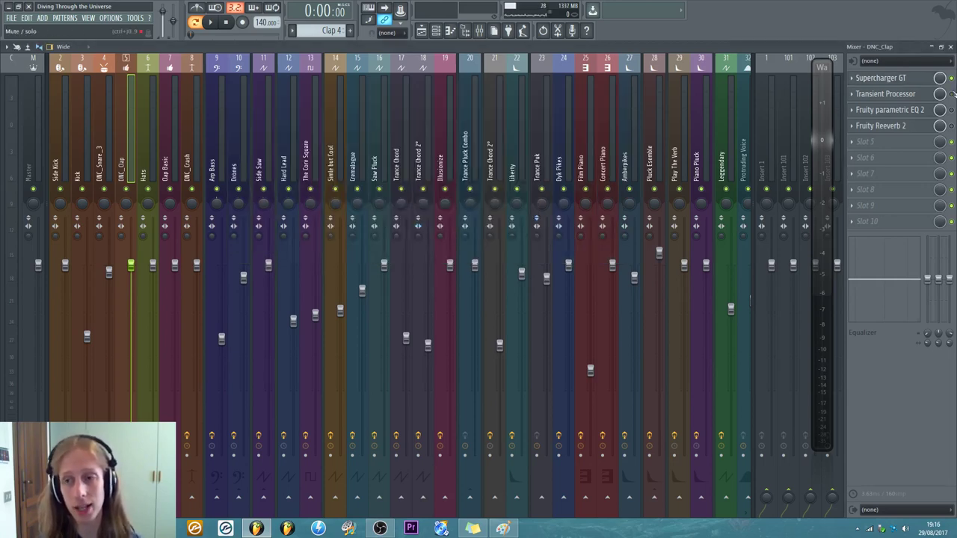
{"action": "key", "text": "z"}
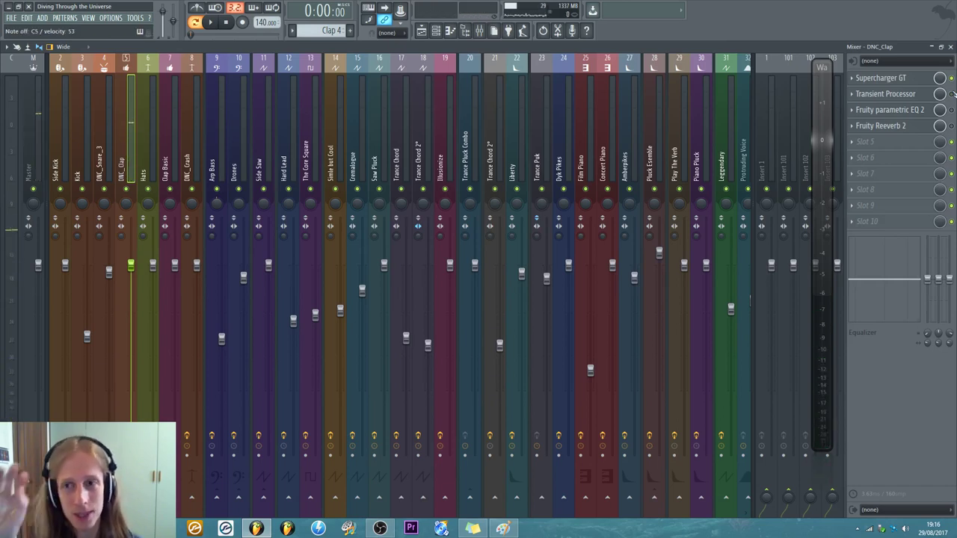
{"action": "key", "text": "z"}
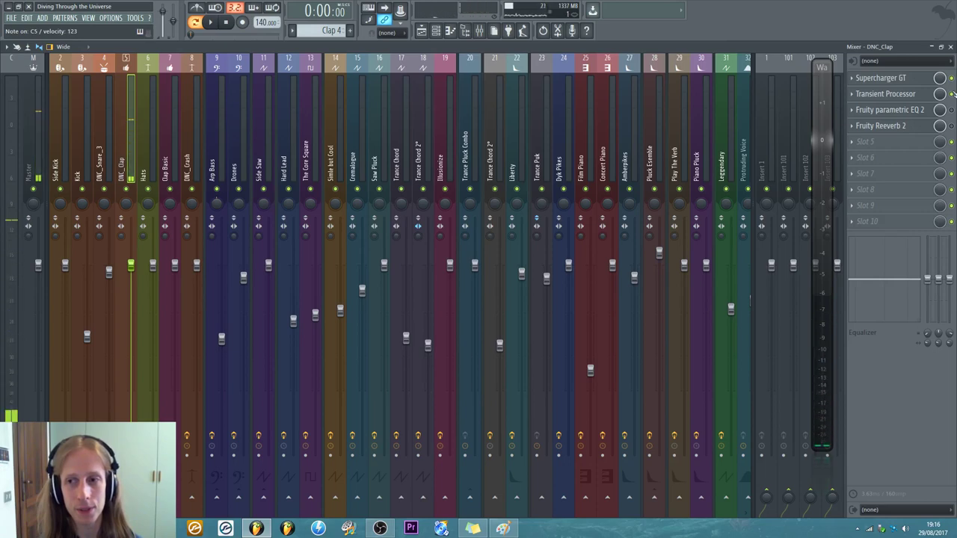
{"action": "key", "text": "z"}
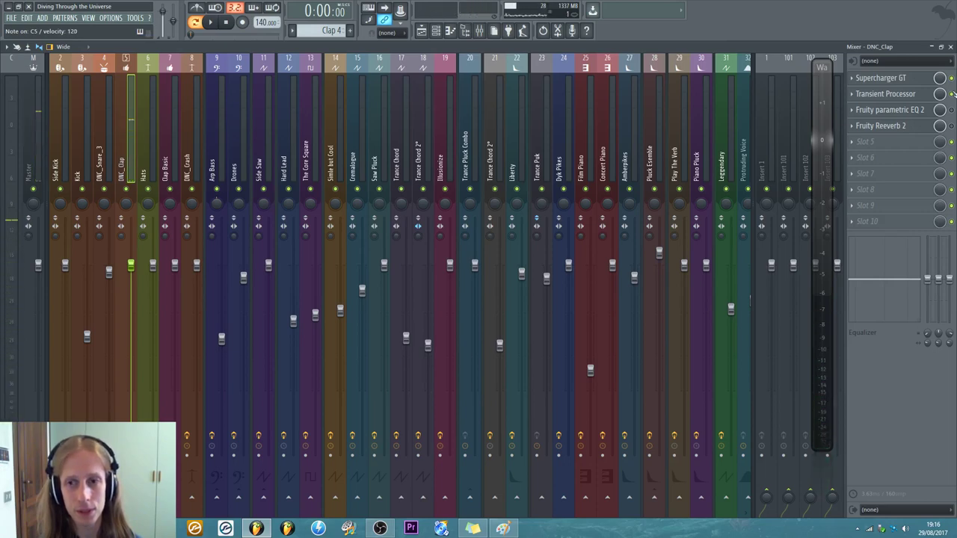
{"action": "key", "text": "z"}
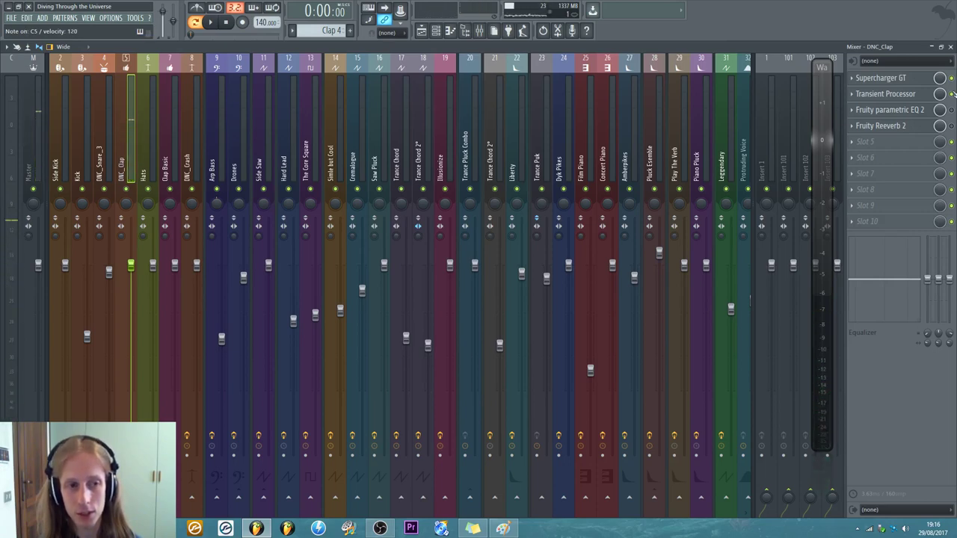
- Enable Fruity parametric EQ 2 and Fruity Reeverb 2 on DNC_Clap, audition the clap with and without the reverb, and show the reverb's controls
{"action": "key", "text": "z"}
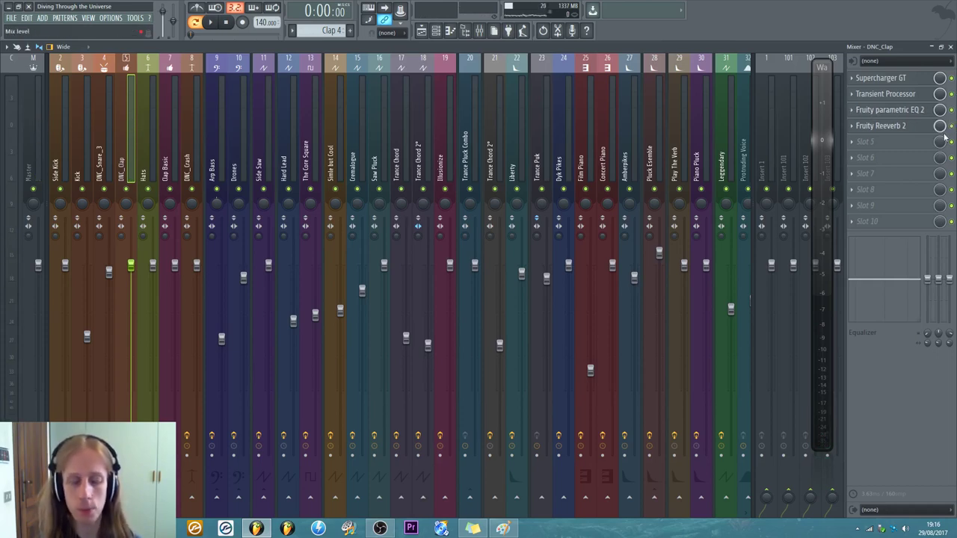
{"action": "key", "text": "z"}
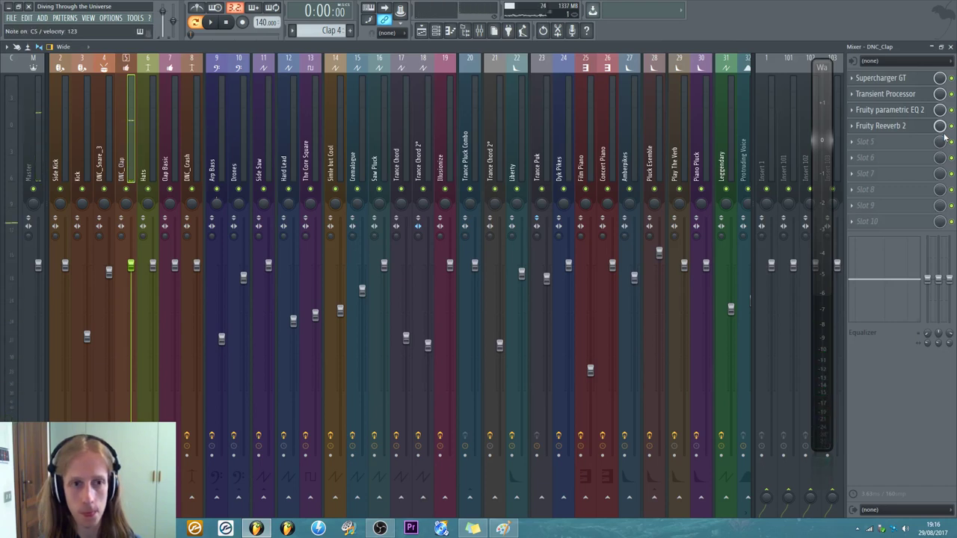
{"action": "key", "text": "z"}
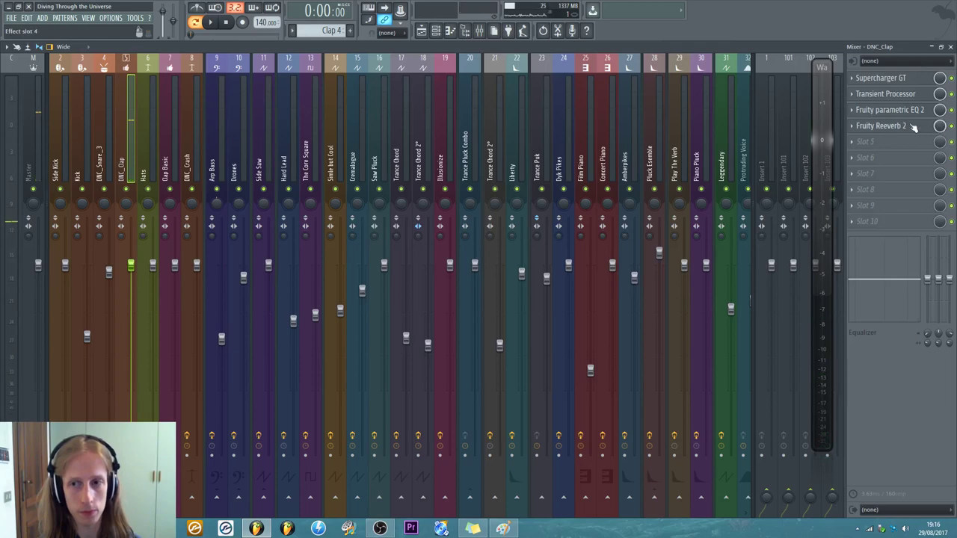
{"action": "left_click", "coordinate": [908, 127]}
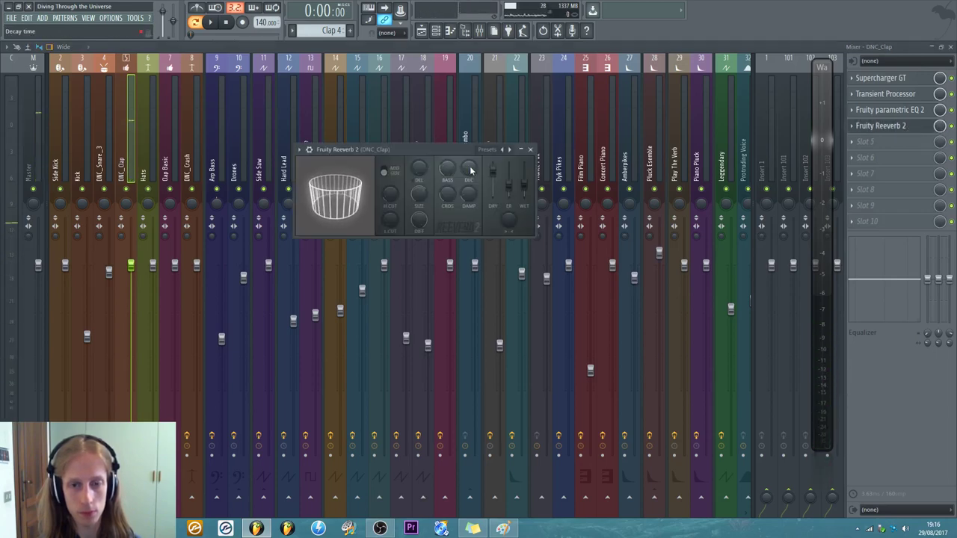
{"action": "left_click", "coordinate": [879, 127]}
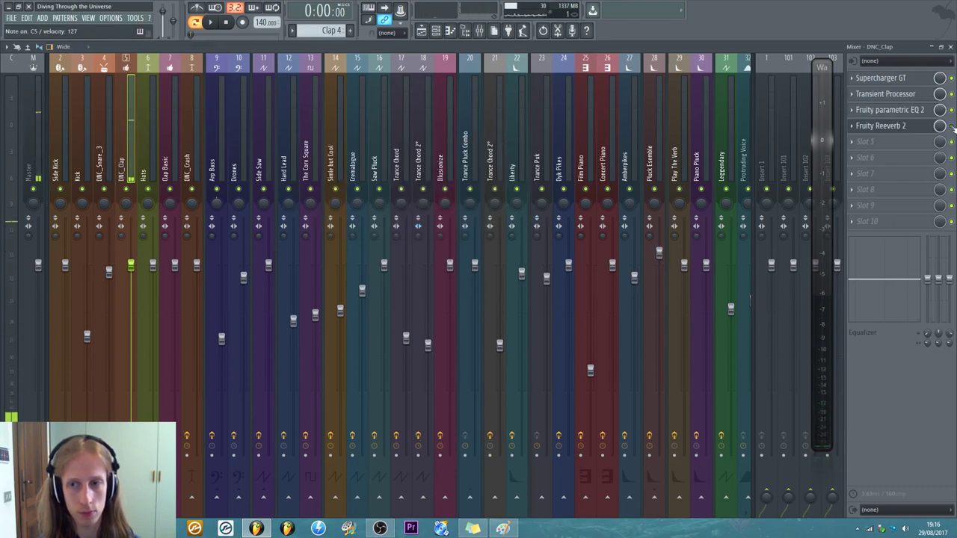
{"action": "left_click", "coordinate": [899, 126]}
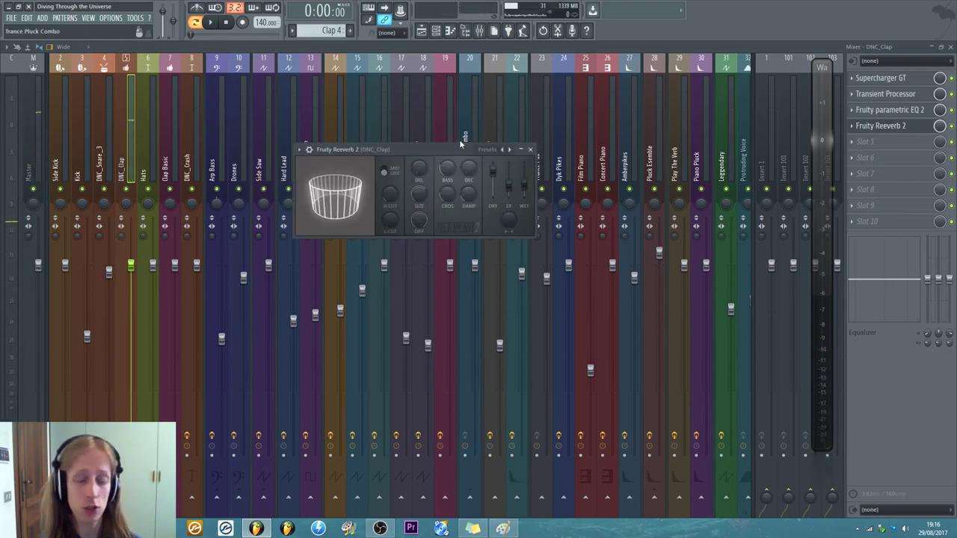
- Examine Fruity Reeverb 2's controls on the DNC_Clap track, especially the mid/side input switch
{"action": "left_click_drag", "start_coordinate": [471, 153], "coordinate": [465, 147]}
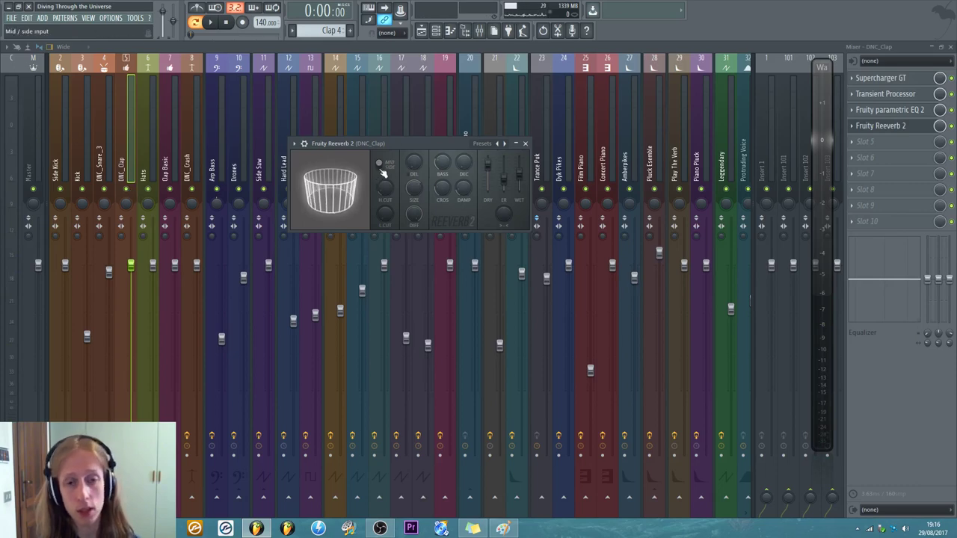
{"action": "left_click_drag", "start_coordinate": [375, 147], "coordinate": [378, 136]}
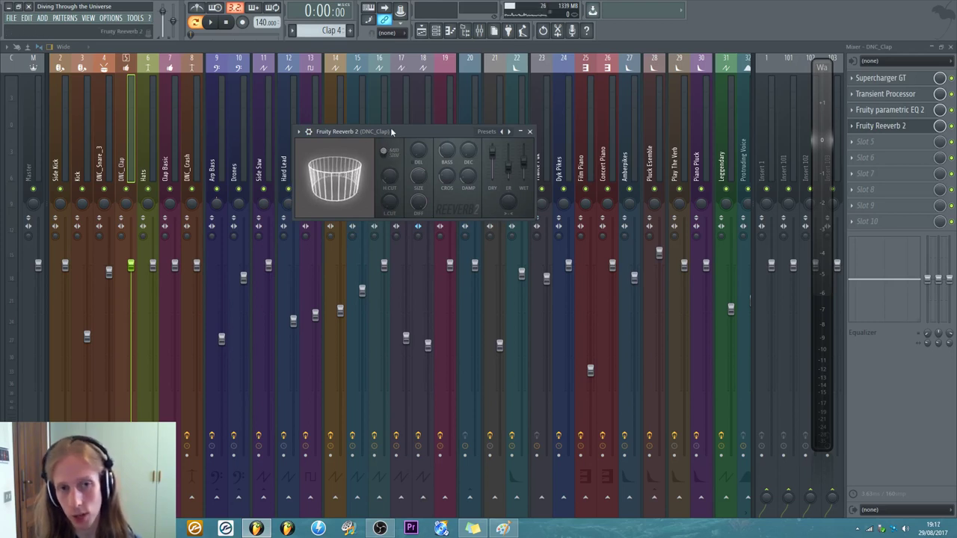
{"action": "left_click_drag", "start_coordinate": [390, 130], "coordinate": [381, 129]}
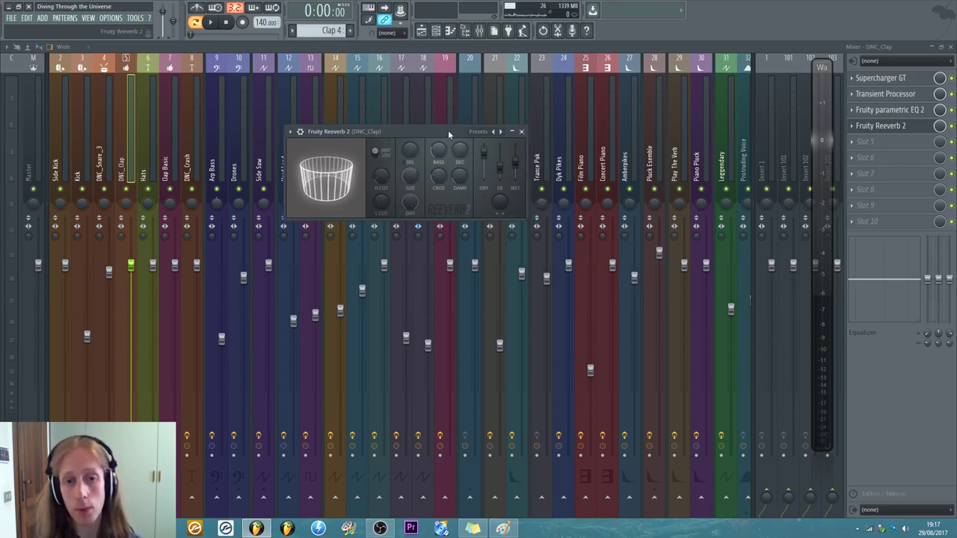
{"action": "left_click_drag", "start_coordinate": [447, 130], "coordinate": [447, 131]}
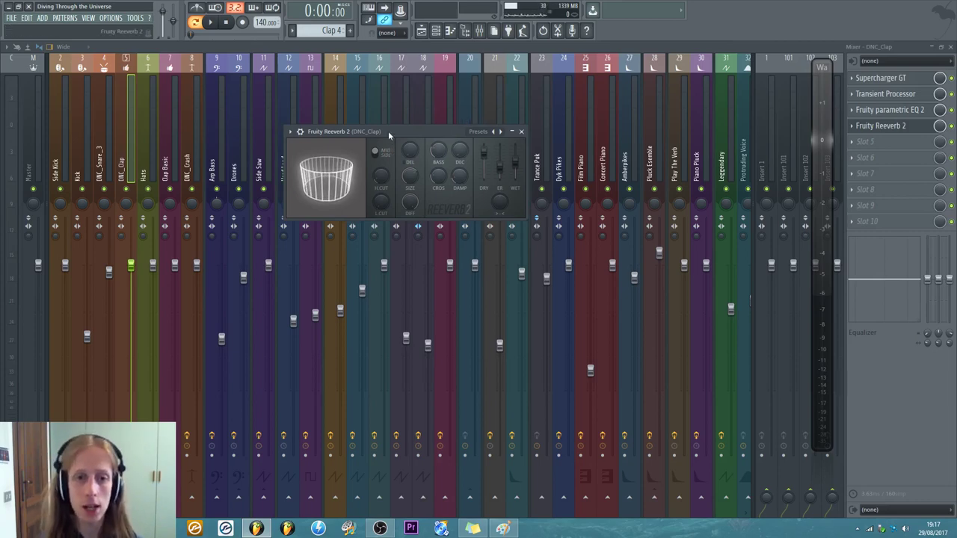
{"action": "left_click_drag", "start_coordinate": [388, 131], "coordinate": [405, 181]}
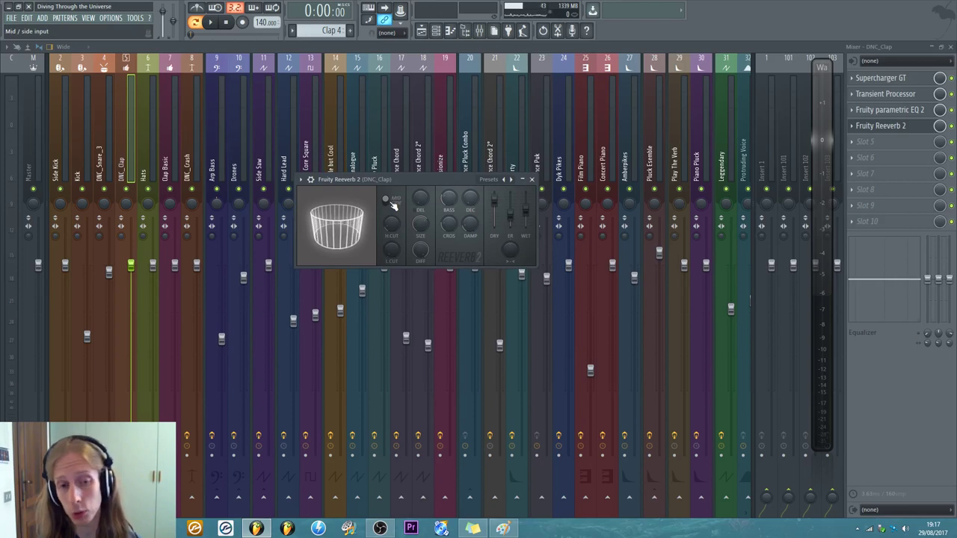
{"action": "left_click_drag", "start_coordinate": [389, 181], "coordinate": [378, 158]}
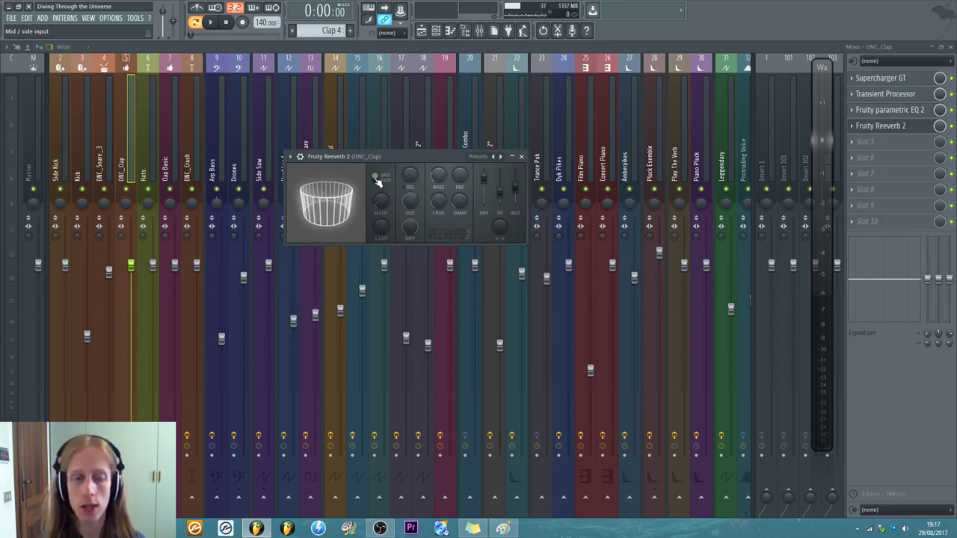
{"action": "left_click_drag", "start_coordinate": [362, 158], "coordinate": [361, 128]}
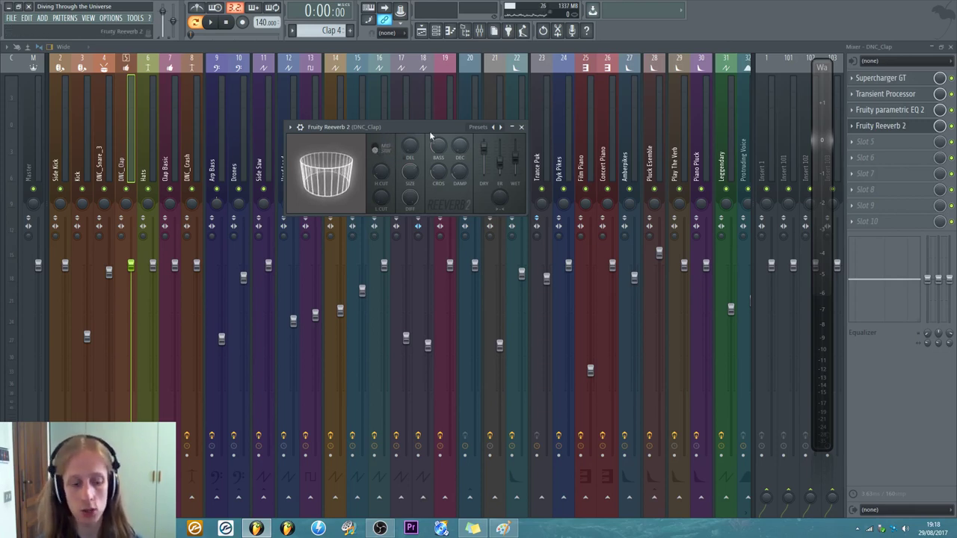
{"action": "left_click_drag", "start_coordinate": [397, 125], "coordinate": [397, 118]}
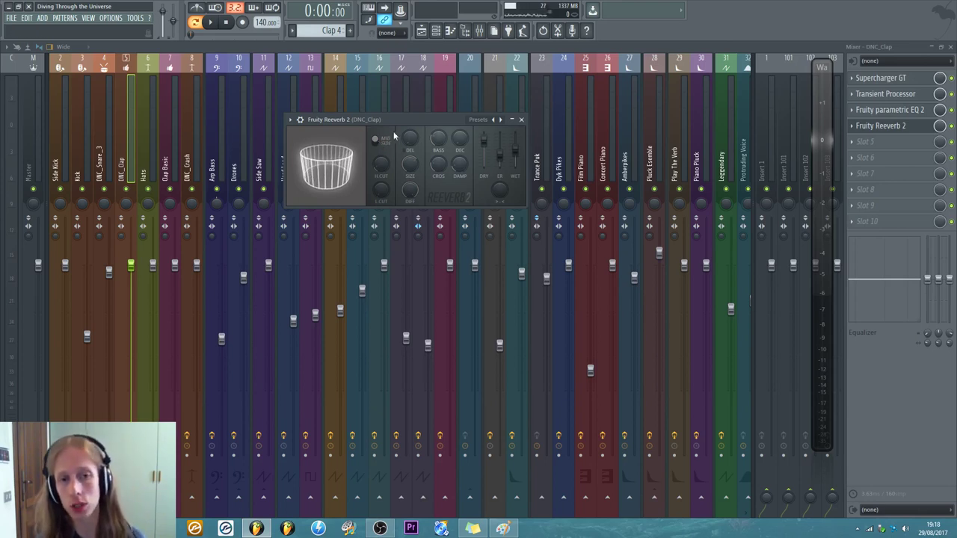
{"action": "left_click_drag", "start_coordinate": [401, 121], "coordinate": [430, 105]}
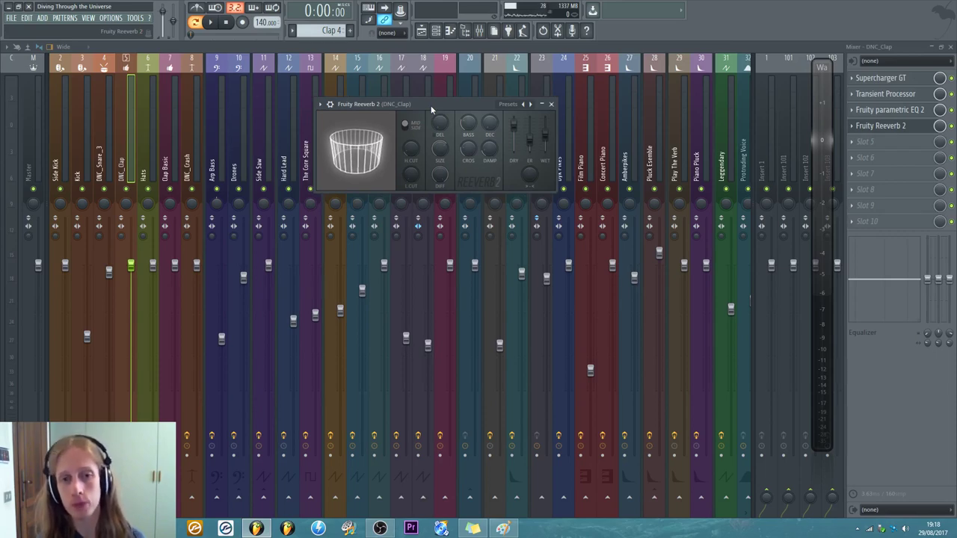
- Lower Fruity Reeverb 2's wet level and compare the clap with the reverb bypassed and enabled, then close the plugin
{"action": "left_click_drag", "start_coordinate": [527, 177], "coordinate": [530, 176]}
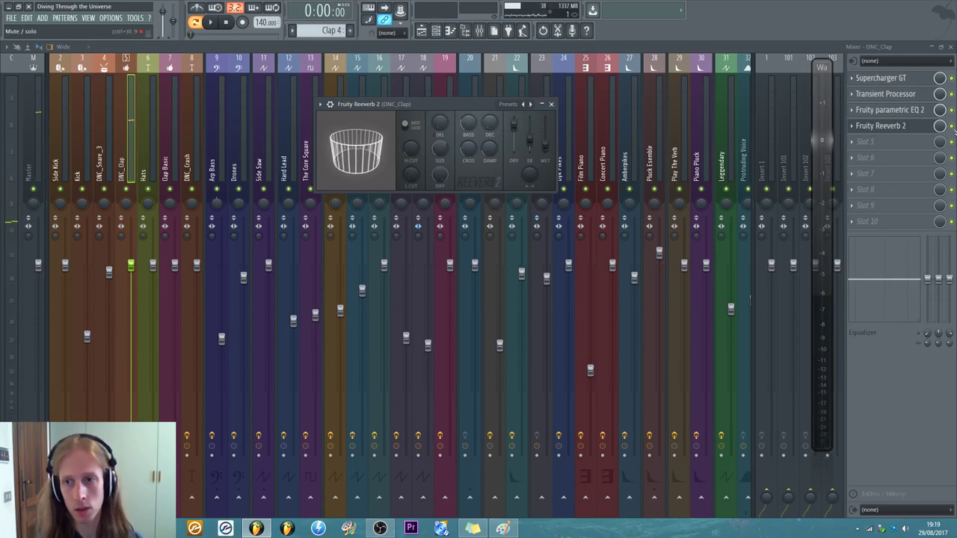
{"action": "key", "text": "Escape"}
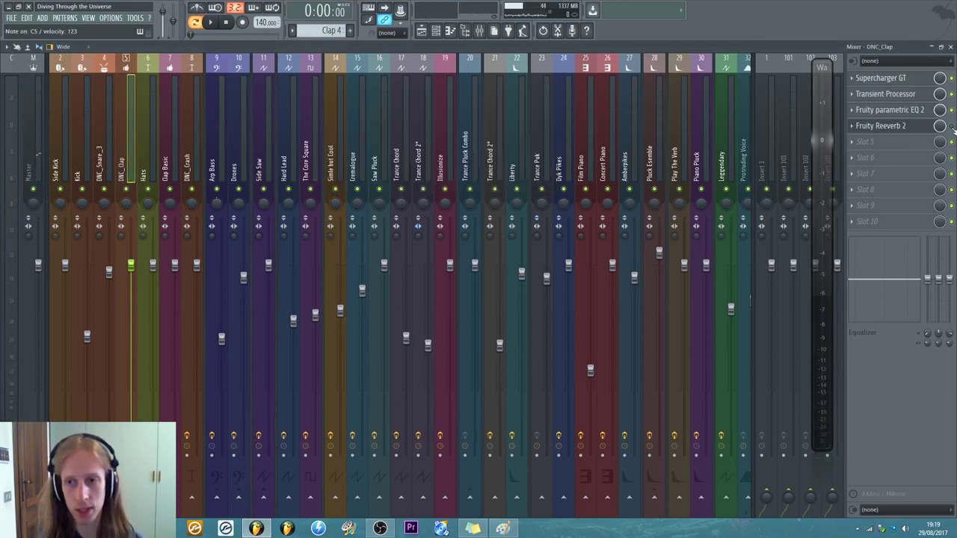
{"action": "left_click", "coordinate": [919, 126]}
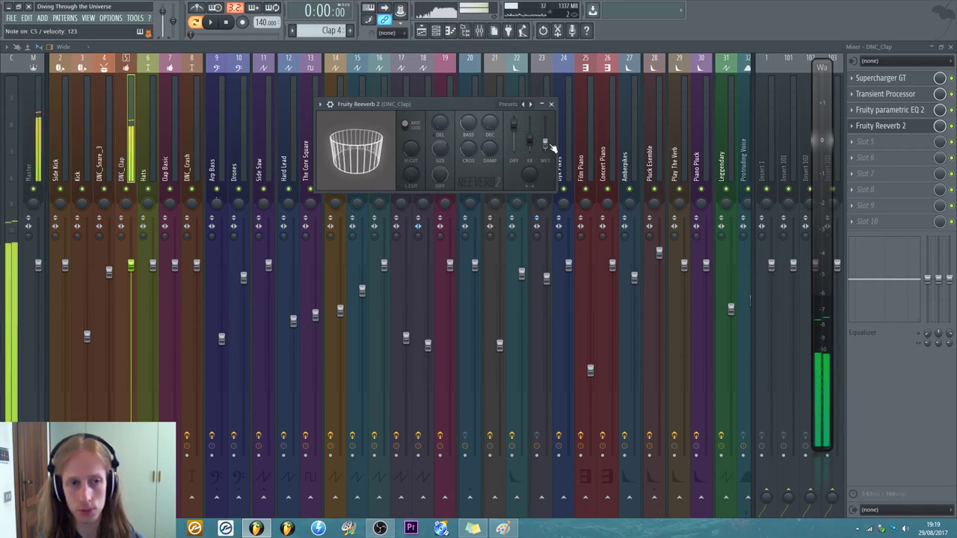
{"action": "left_click", "coordinate": [551, 104]}
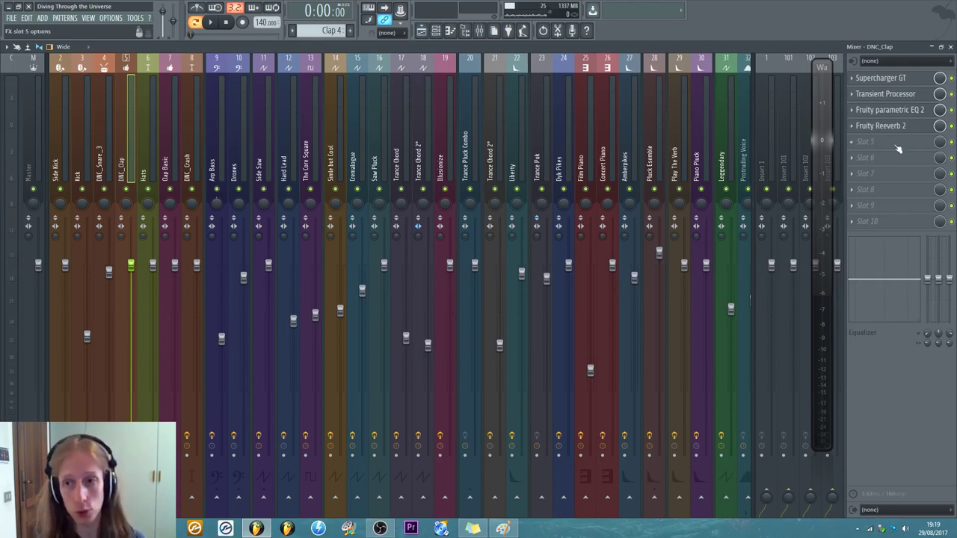
- Color the Supercharger GT effect slot red on the DNC_Clap track
{"action": "left_click", "coordinate": [892, 86]}
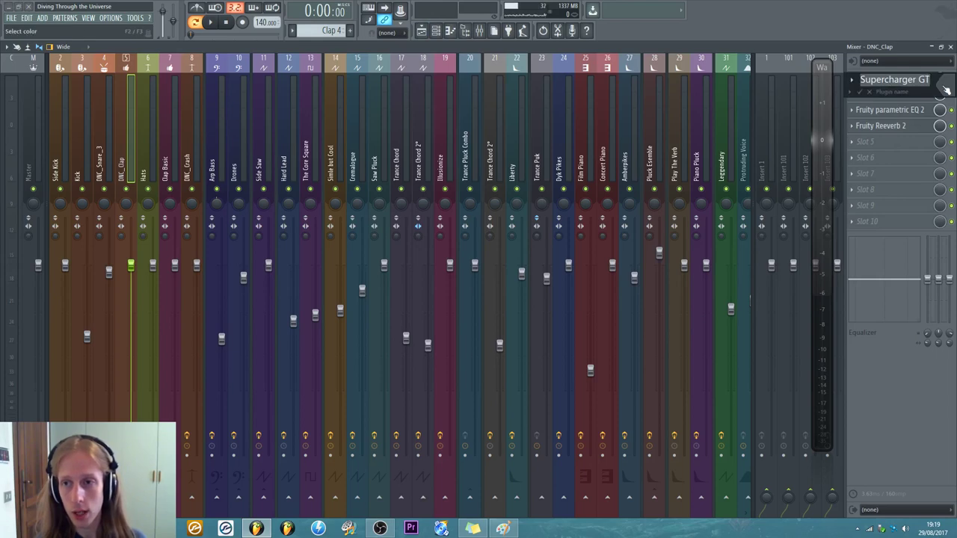
{"action": "left_click", "coordinate": [925, 80]}
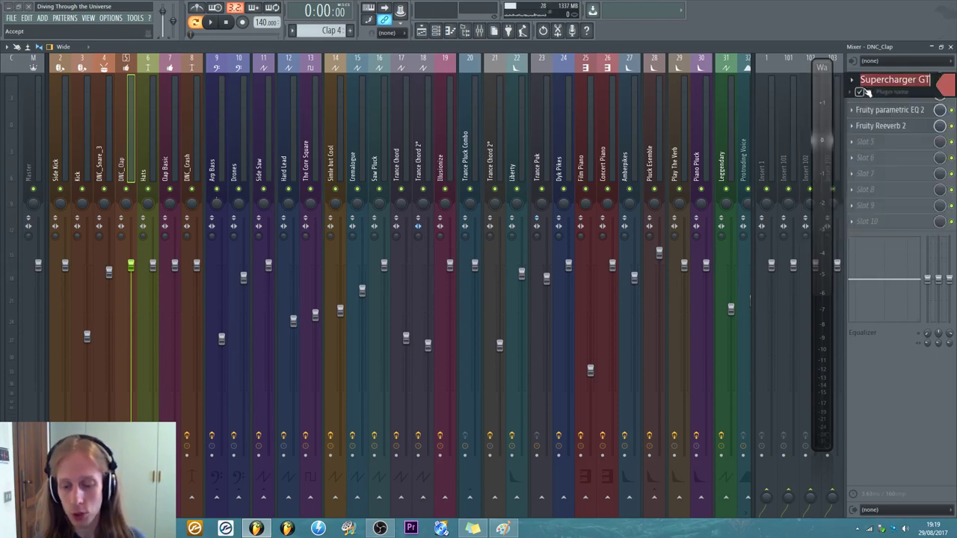
{"action": "left_click", "coordinate": [863, 91]}
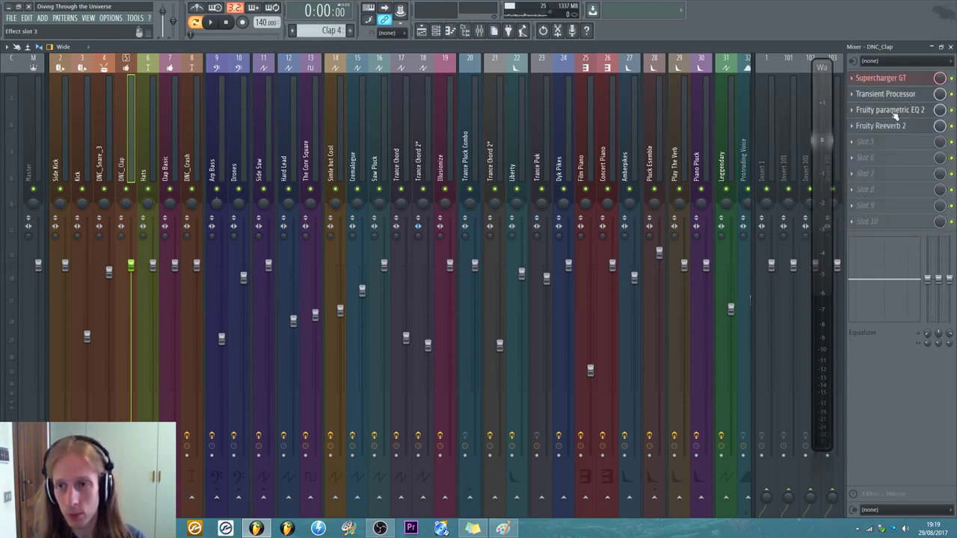
- Color the Fruity parametric EQ 2 slot blue-violet and give it a four-pointed star icon
{"action": "left_click", "coordinate": [922, 115]}
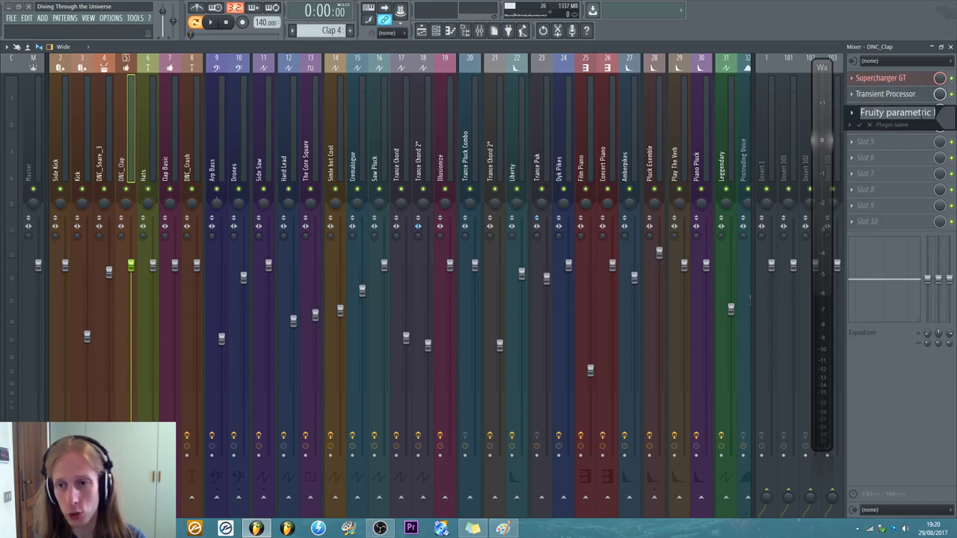
{"action": "left_click", "coordinate": [940, 114]}
{"action": "left_click", "coordinate": [881, 118]}
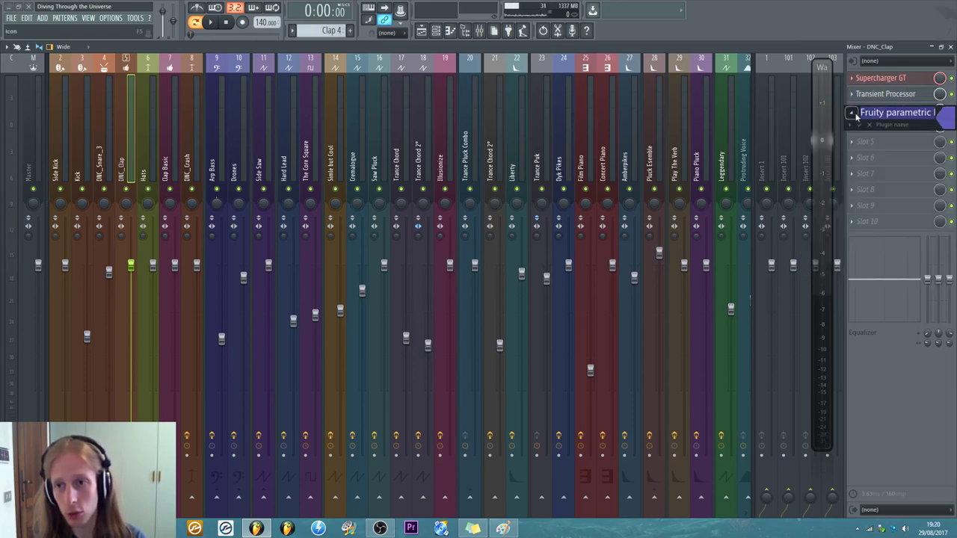
{"action": "left_click", "coordinate": [856, 115]}
{"action": "left_click", "coordinate": [816, 227]}
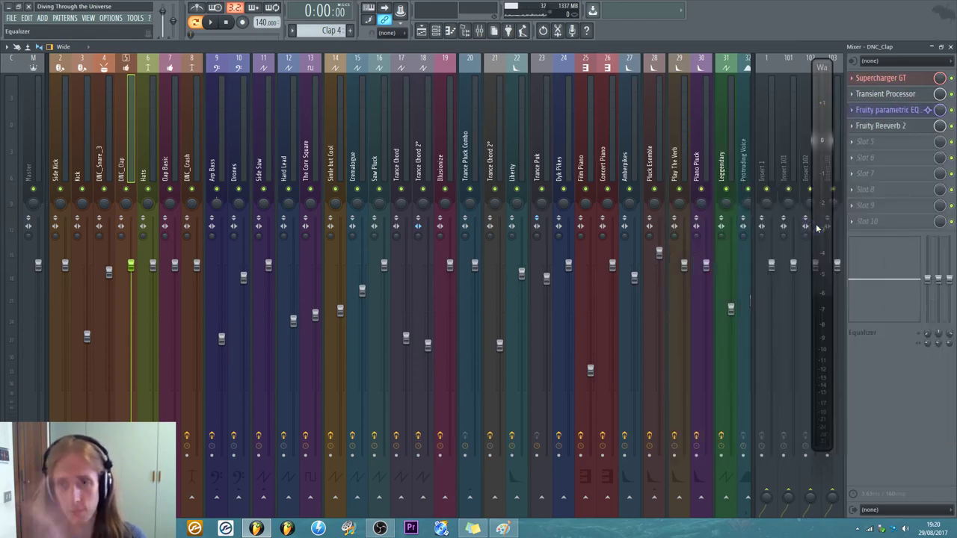
- Color the Fruity Reeverb 2 slot on the DNC_Clap track purple and give it the reverb icon
{"action": "left_click", "coordinate": [889, 129]}
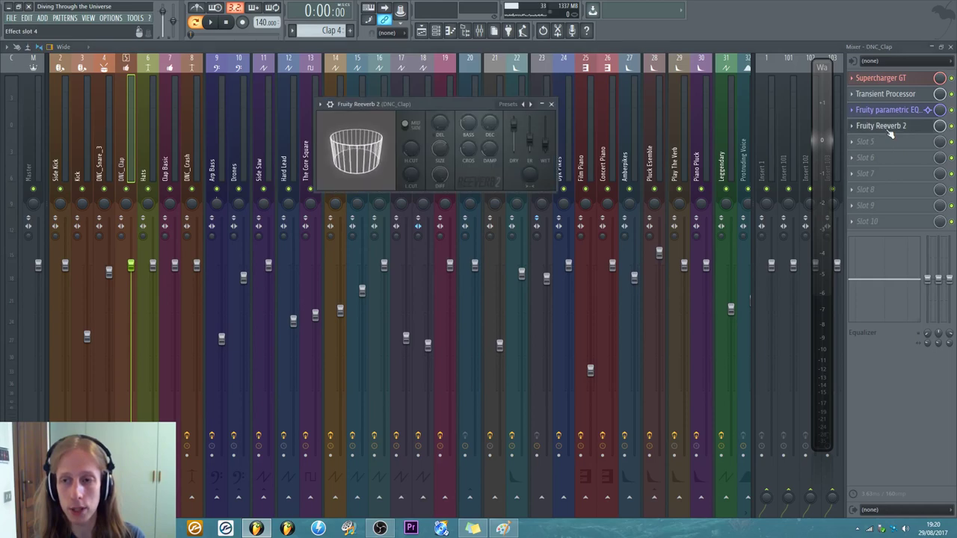
{"action": "left_click", "coordinate": [885, 129]}
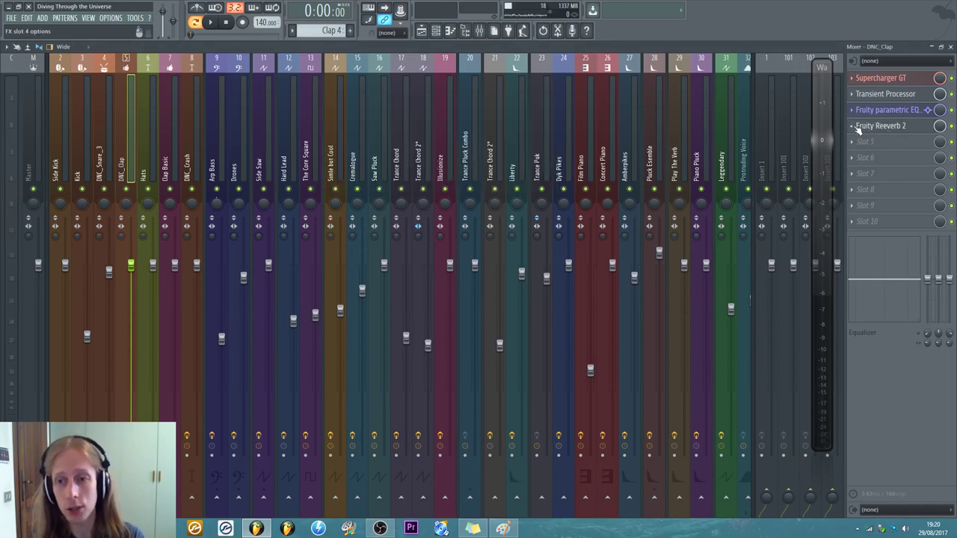
{"action": "left_click", "coordinate": [858, 127]}
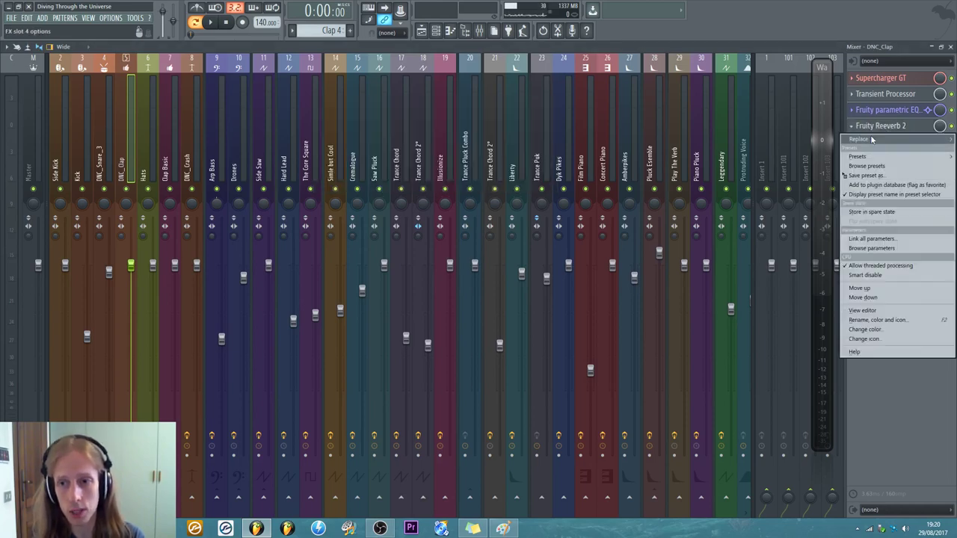
{"action": "mouse_move", "coordinate": [869, 139]}
{"action": "left_click", "coordinate": [902, 52]}
{"action": "key", "text": "F2"}
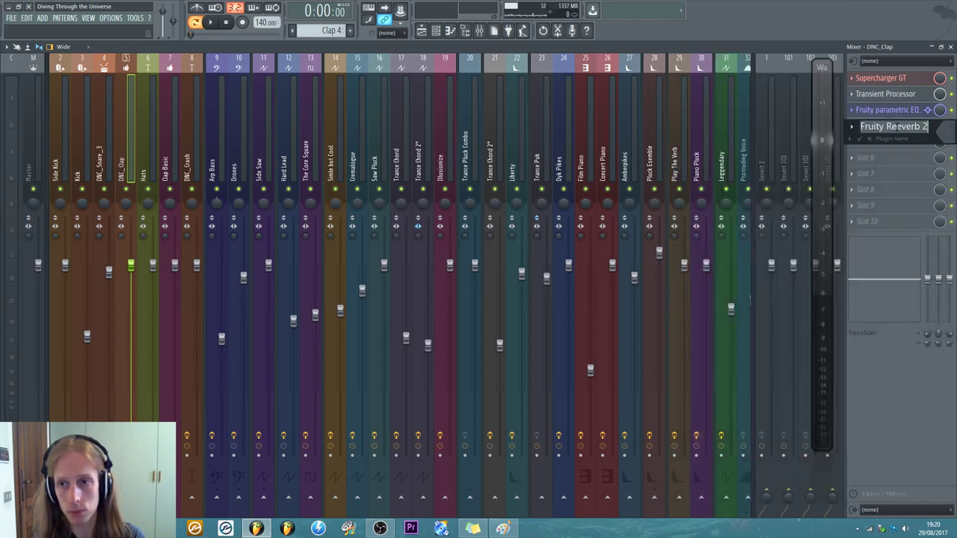
{"action": "left_click", "coordinate": [946, 137]}
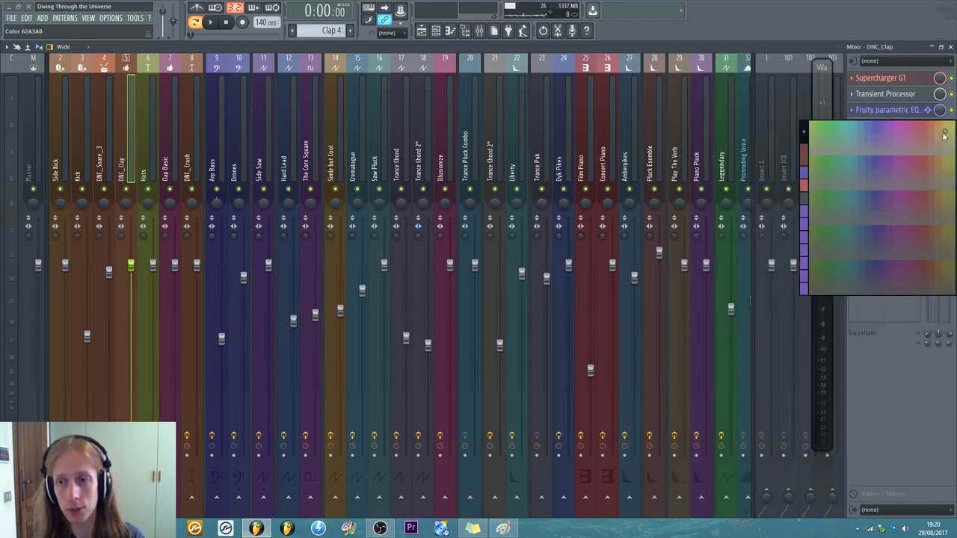
{"action": "left_click", "coordinate": [882, 128]}
{"action": "left_click", "coordinate": [850, 126]}
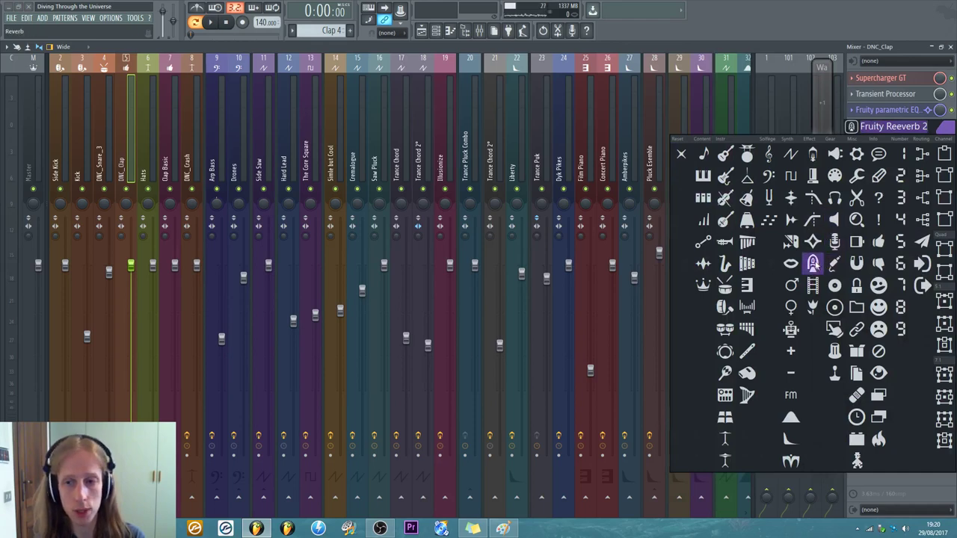
{"action": "left_click", "coordinate": [814, 264]}
{"action": "key", "text": "Return"}
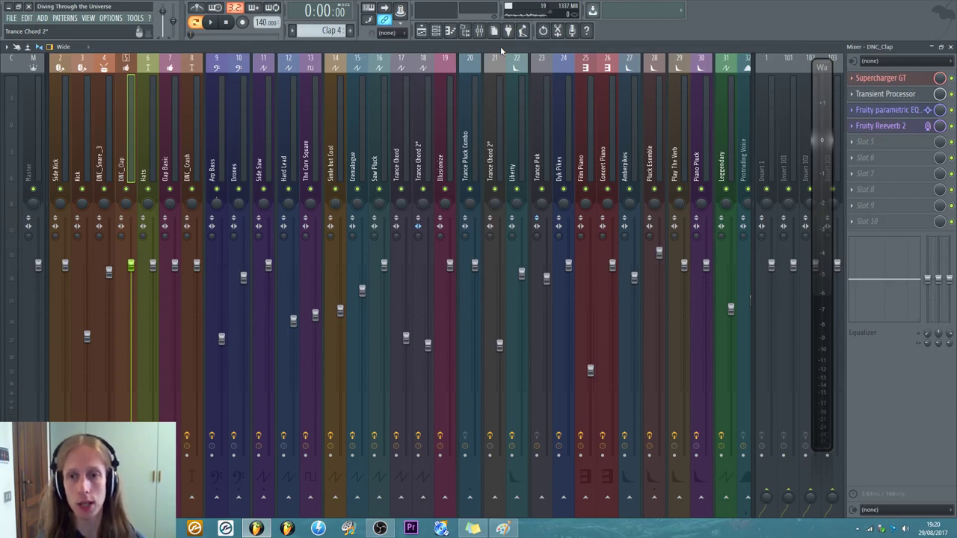
- Compare the effect slots of the Saw Pluck, Hard Lead and DNC_Clap mixer tracks and look through the channel rack
{"action": "left_click", "coordinate": [378, 120]}
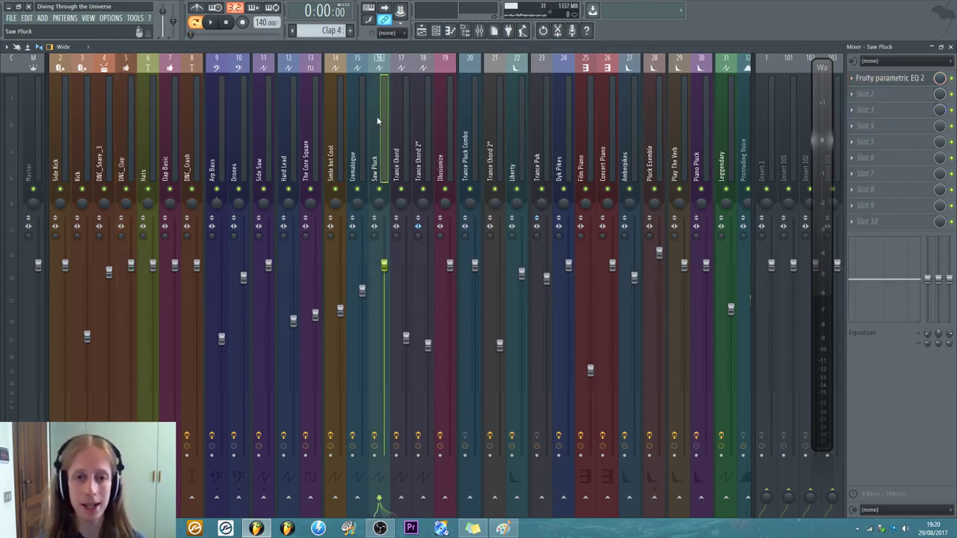
{"action": "left_click", "coordinate": [124, 116]}
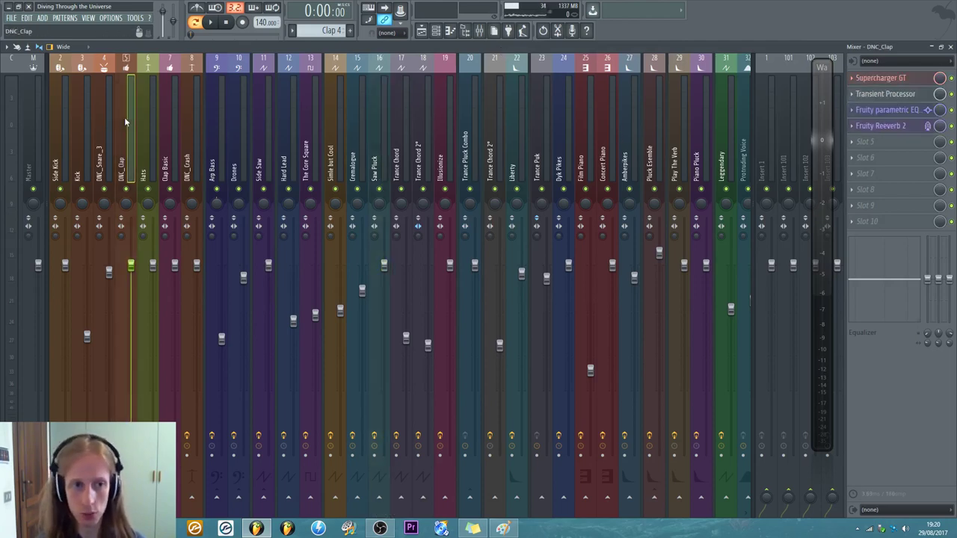
{"action": "left_click", "coordinate": [298, 135]}
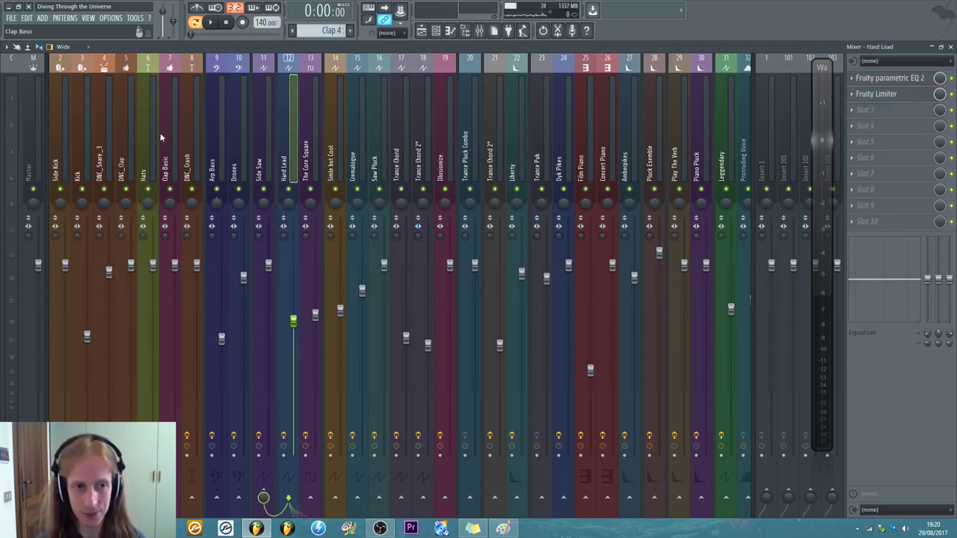
{"action": "left_click", "coordinate": [117, 130]}
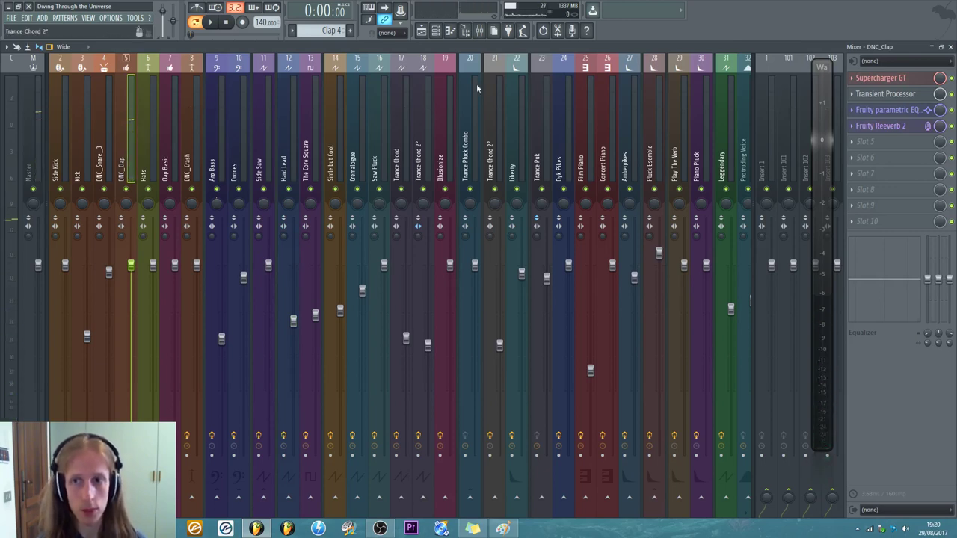
{"action": "left_click", "coordinate": [436, 30]}
{"action": "scroll", "coordinate": [351, 344], "scroll_direction": "down", "scroll_amount": 1}
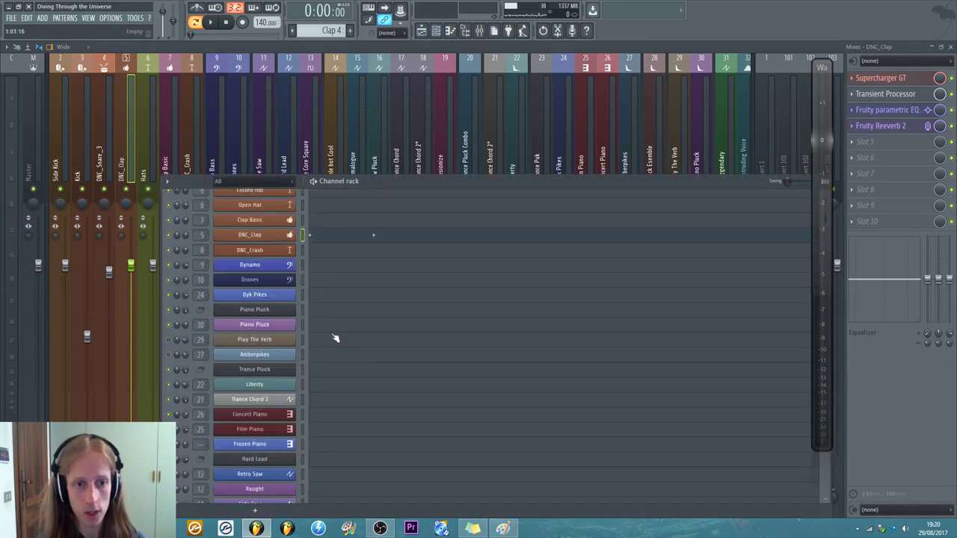
{"action": "scroll", "coordinate": [334, 338], "scroll_direction": "down", "scroll_amount": 8}
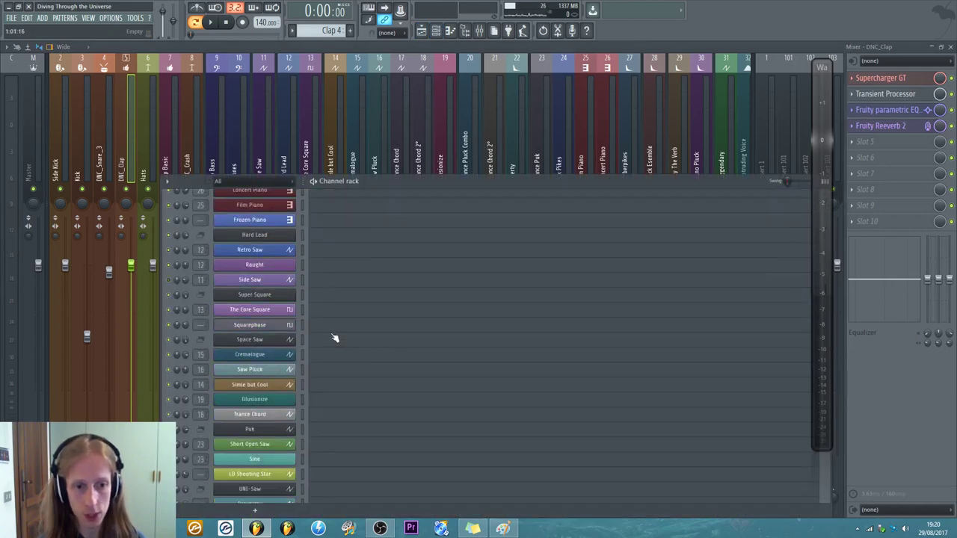
{"action": "scroll", "coordinate": [334, 338], "scroll_direction": "down", "scroll_amount": 2}
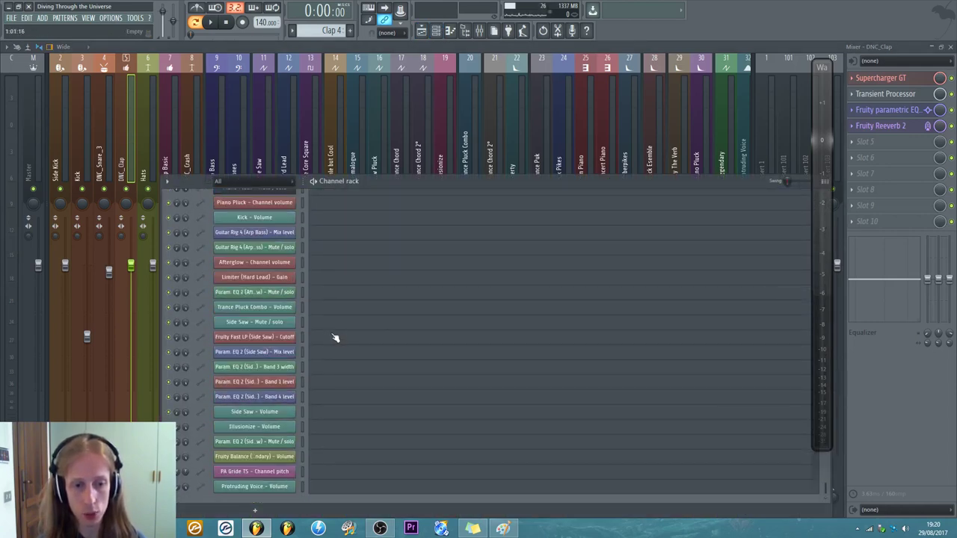
{"action": "scroll", "coordinate": [335, 338], "scroll_direction": "up", "scroll_amount": 12}
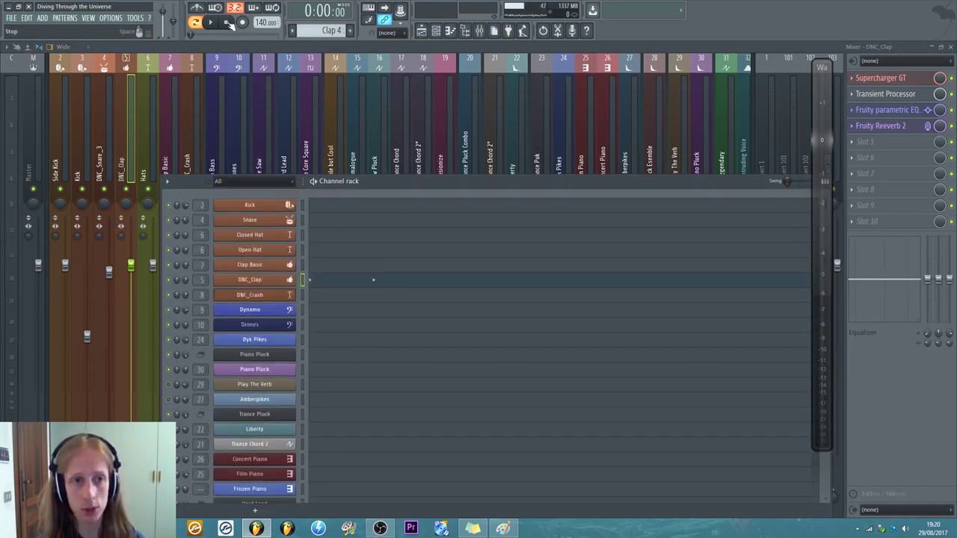
- Save the project and also save it as Diving Through the Universe 32.flp, replacing the existing file
{"action": "left_click", "coordinate": [12, 18]}
{"action": "left_click", "coordinate": [57, 61]}
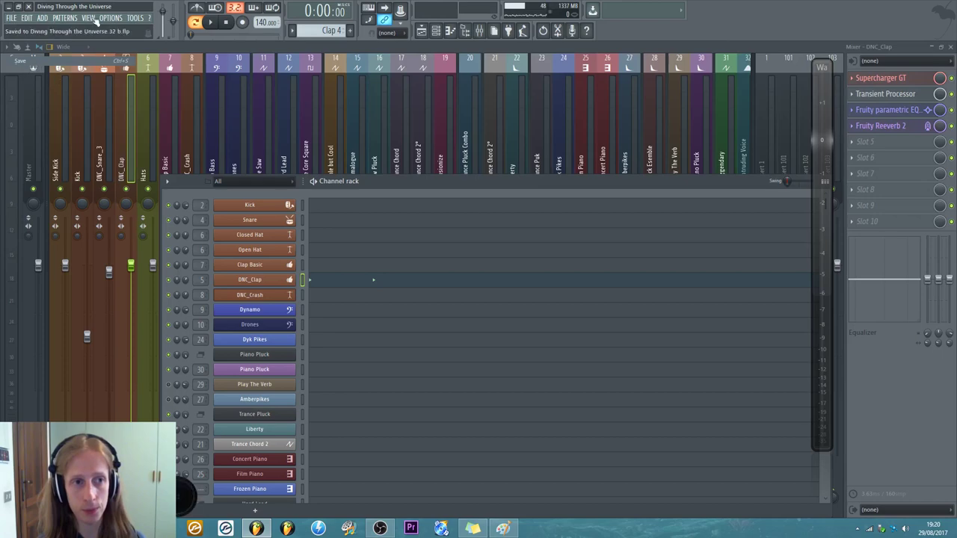
{"action": "left_click", "coordinate": [14, 18]}
{"action": "left_click", "coordinate": [30, 68]}
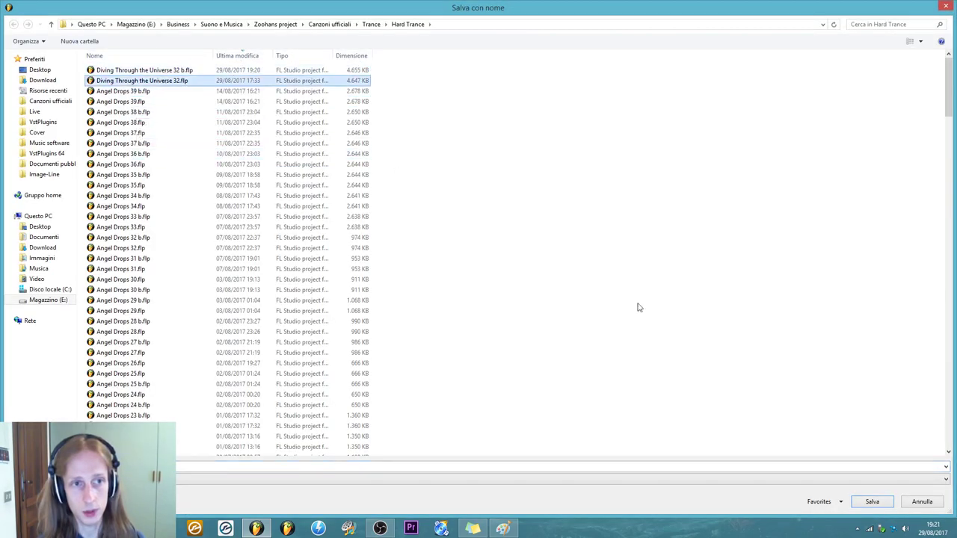
{"action": "left_click", "coordinate": [872, 501]}
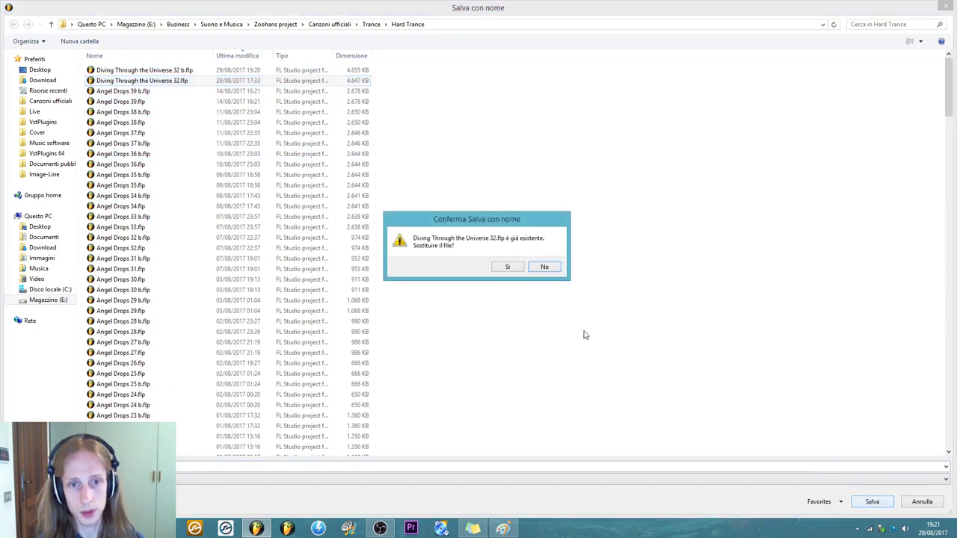
{"action": "left_click", "coordinate": [500, 269]}
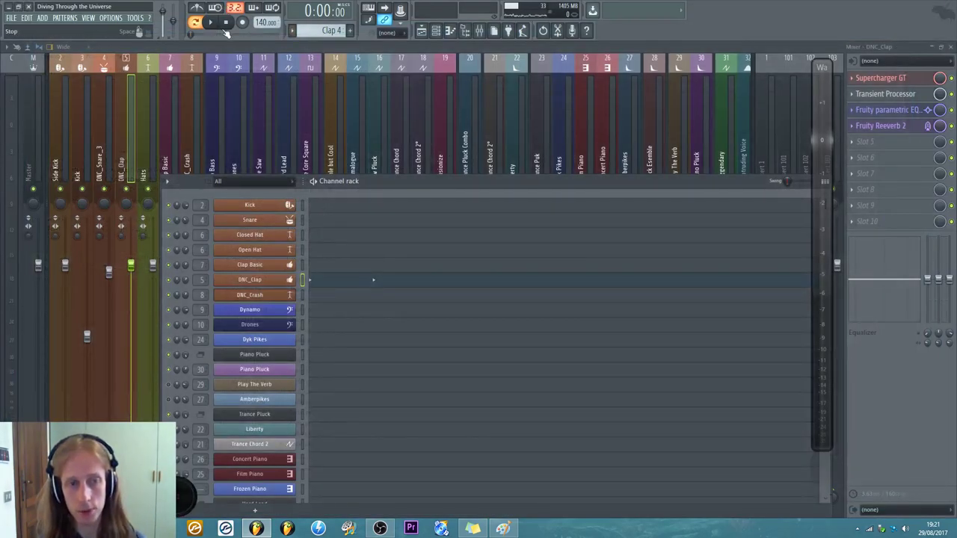
- Look over the playlist arrangement and play the song from the beginning
{"action": "left_click", "coordinate": [420, 30]}
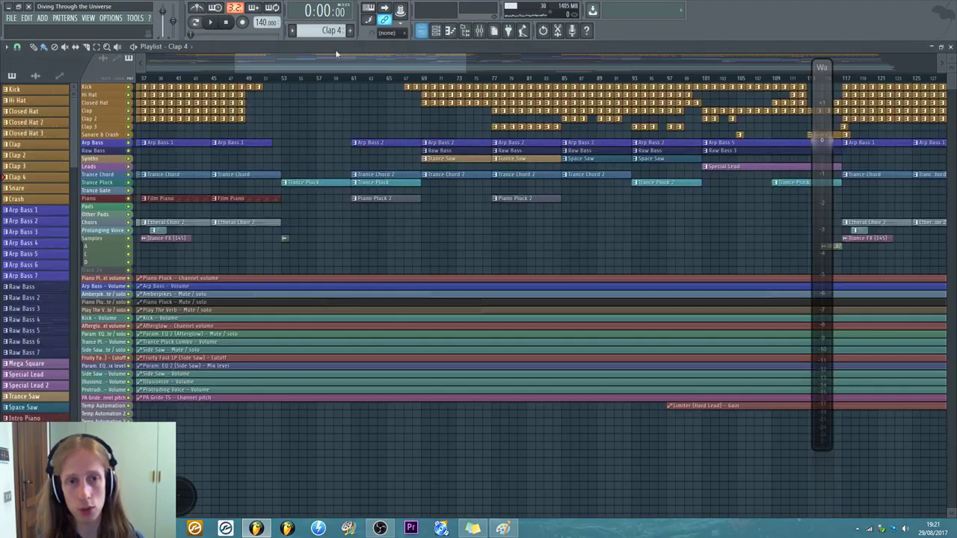
{"action": "scroll", "coordinate": [394, 57], "scroll_direction": "up", "scroll_amount": 5}
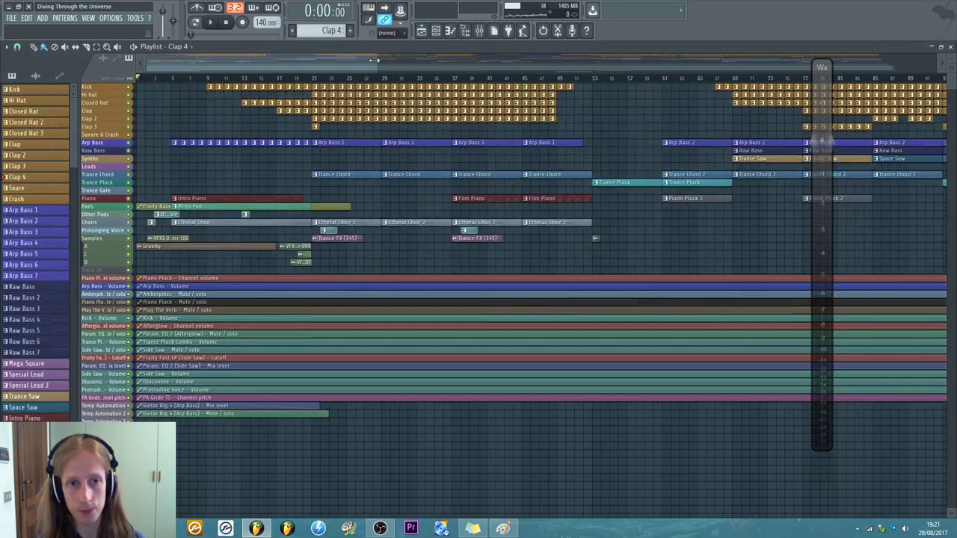
{"action": "scroll", "coordinate": [376, 59], "scroll_direction": "down", "scroll_amount": 3}
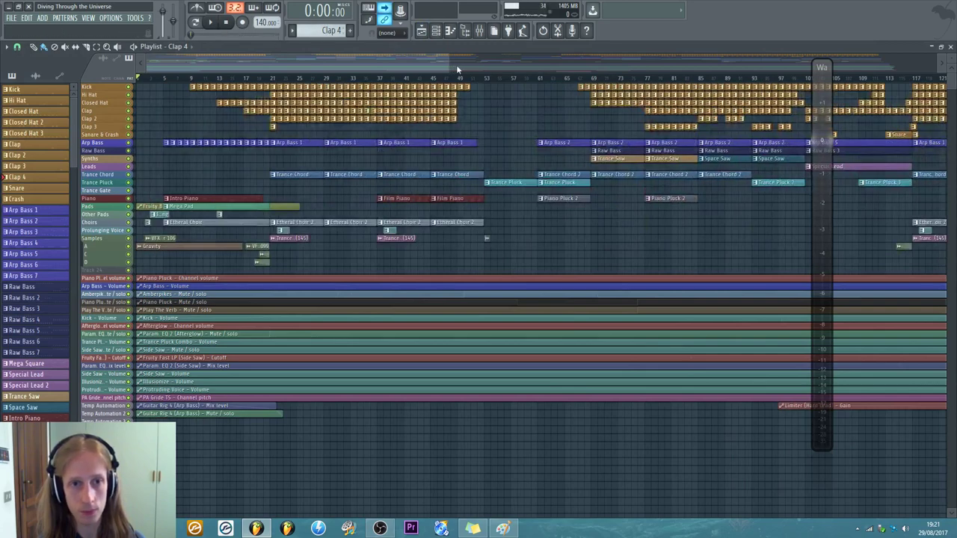
{"action": "scroll", "coordinate": [313, 66], "scroll_direction": "up", "scroll_amount": 5}
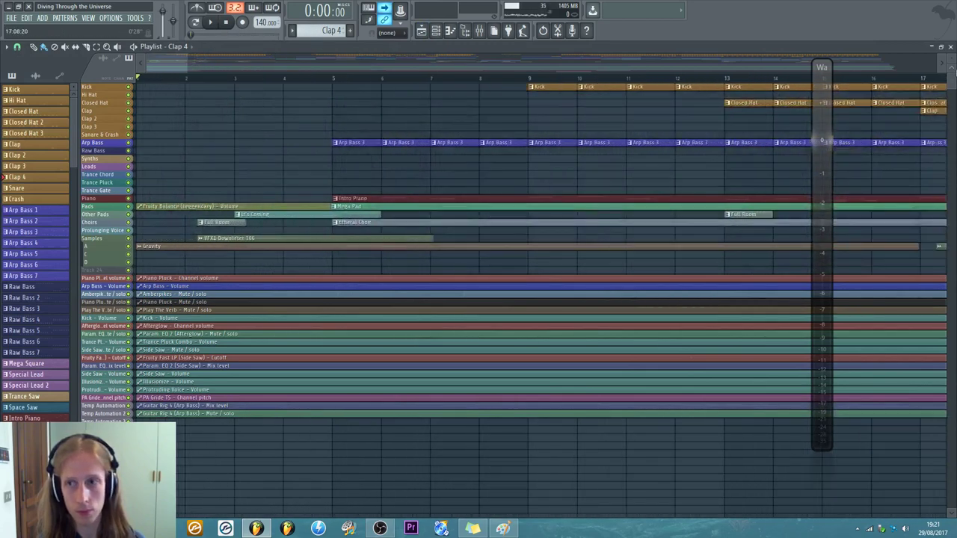
{"action": "scroll", "coordinate": [513, 299], "scroll_direction": "up", "scroll_amount": 3}
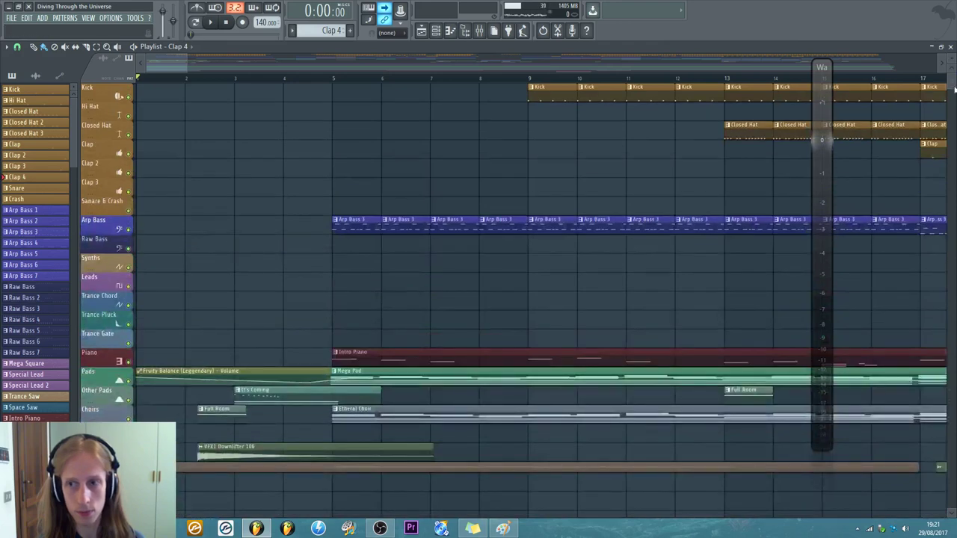
{"action": "scroll", "coordinate": [954, 88], "scroll_direction": "down", "scroll_amount": 2}
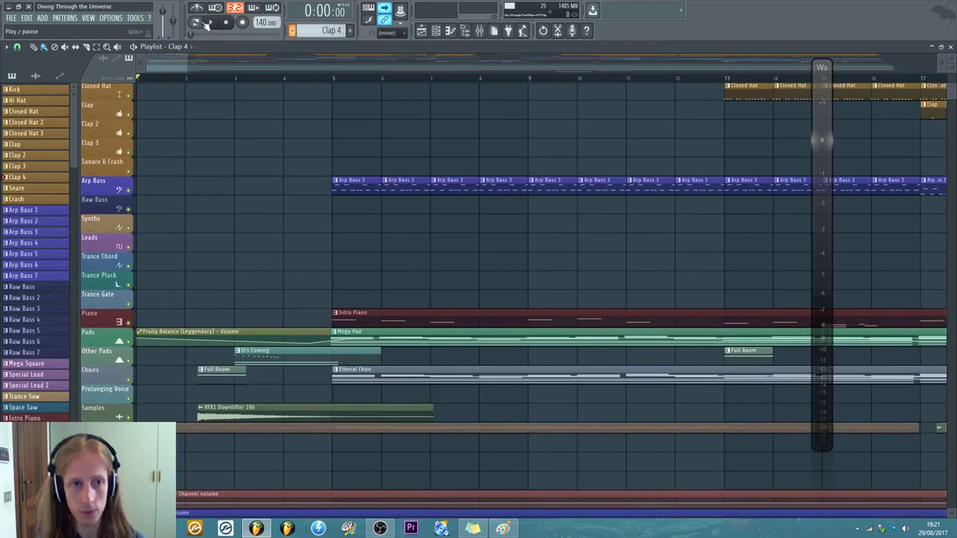
{"action": "left_click", "coordinate": [219, 23]}
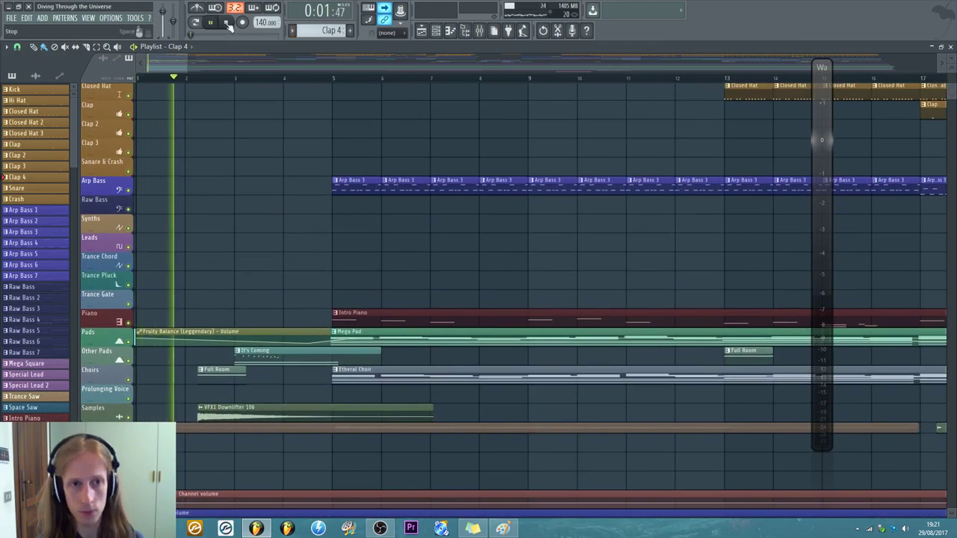
{"action": "left_click", "coordinate": [228, 23]}
{"action": "left_click", "coordinate": [213, 23]}
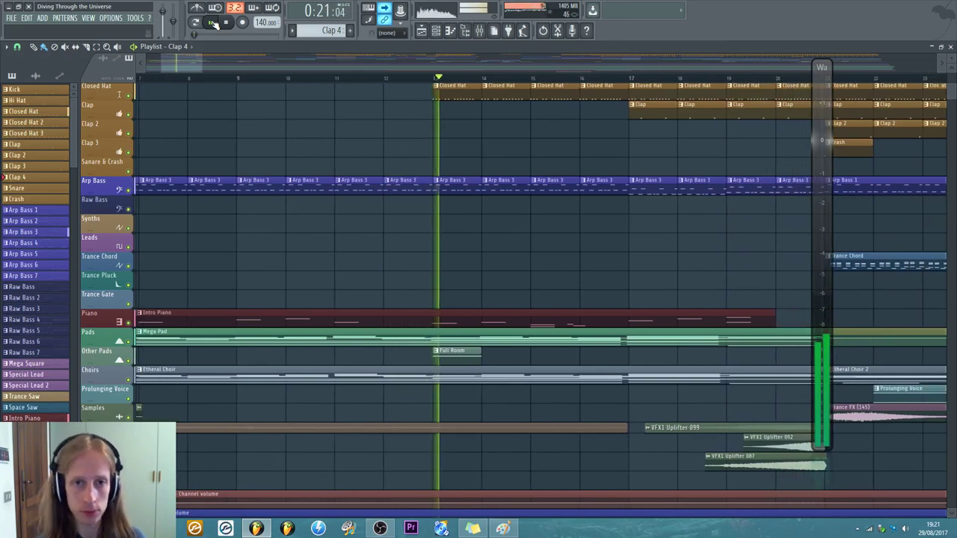
- Check the FL Studio ASIO buffer size in the audio settings during playback, close the settings and watch the mixer levels
{"action": "key", "text": "F9"}
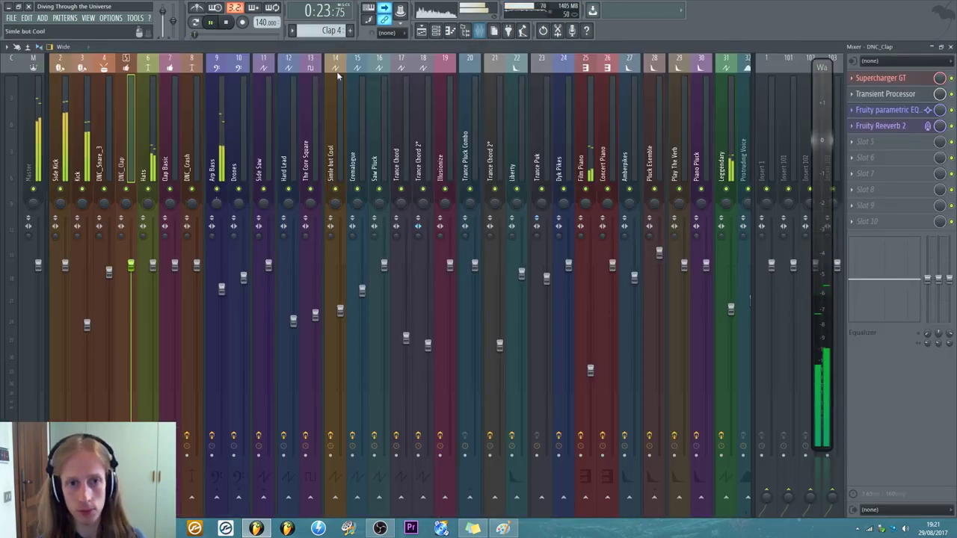
{"action": "left_click", "coordinate": [110, 18]}
{"action": "left_click", "coordinate": [123, 43]}
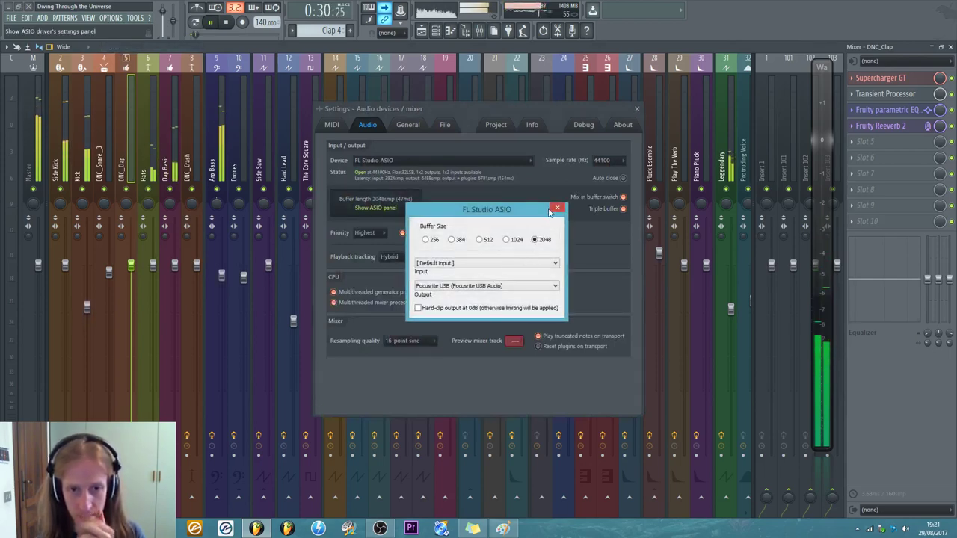
{"action": "left_click", "coordinate": [555, 209]}
{"action": "left_click", "coordinate": [635, 109]}
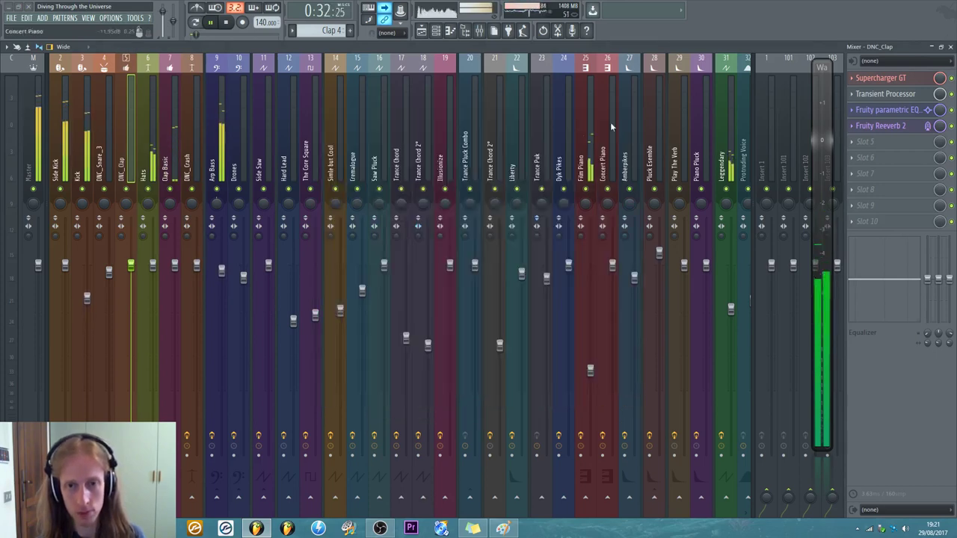
{"action": "left_click", "coordinate": [421, 30]}
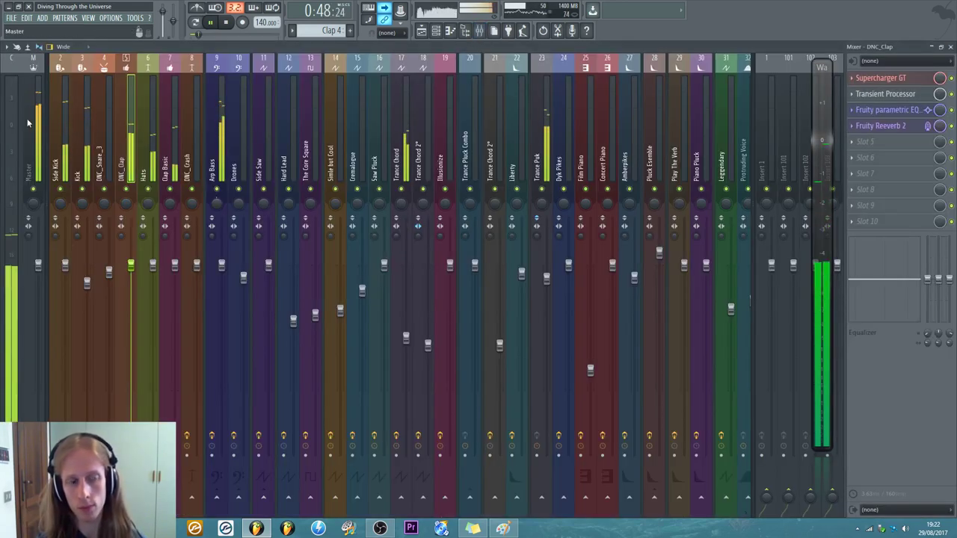
- Color the first Fruity parametric EQ 2 slot on the Master track purple and give it the Equalizer icon
{"action": "left_click", "coordinate": [27, 118]}
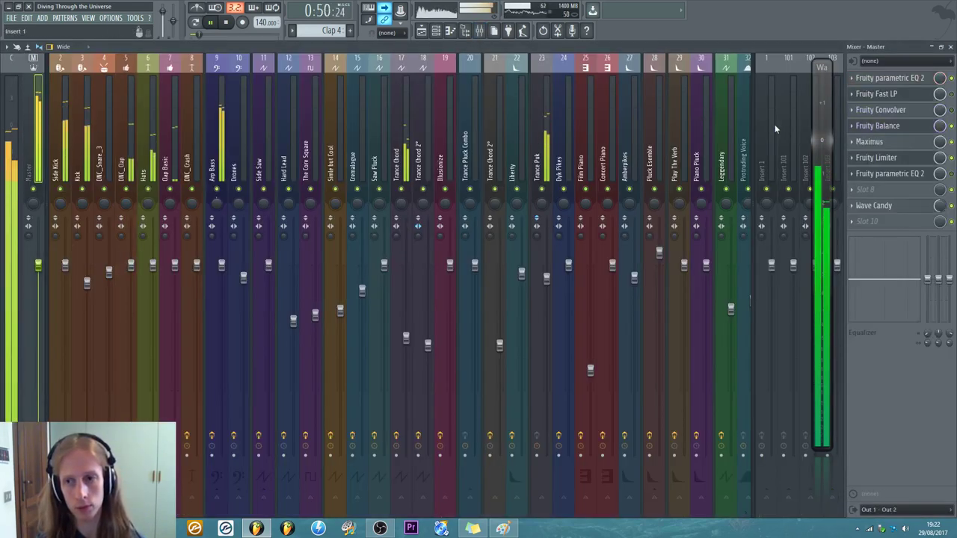
{"action": "left_click", "coordinate": [884, 79]}
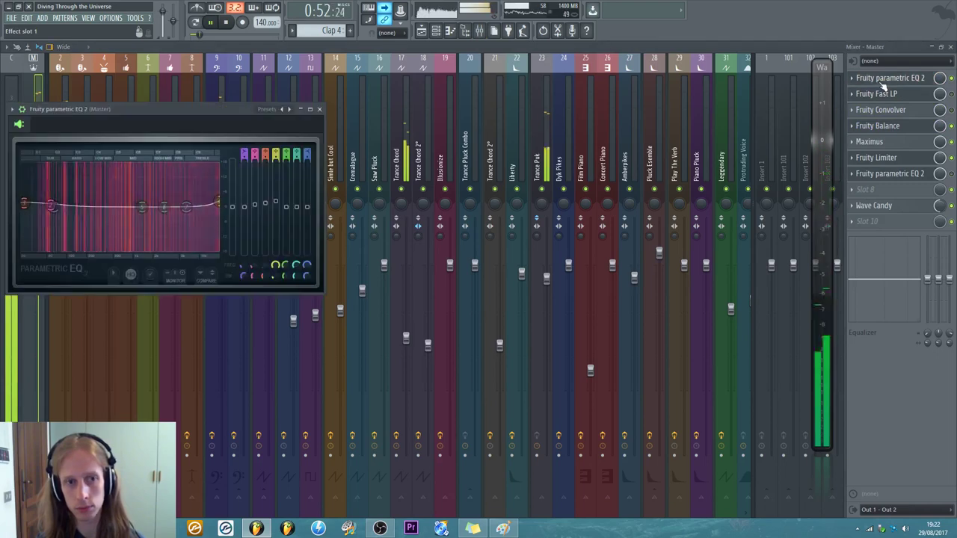
{"action": "left_click", "coordinate": [882, 93]}
{"action": "right_click", "coordinate": [878, 79]}
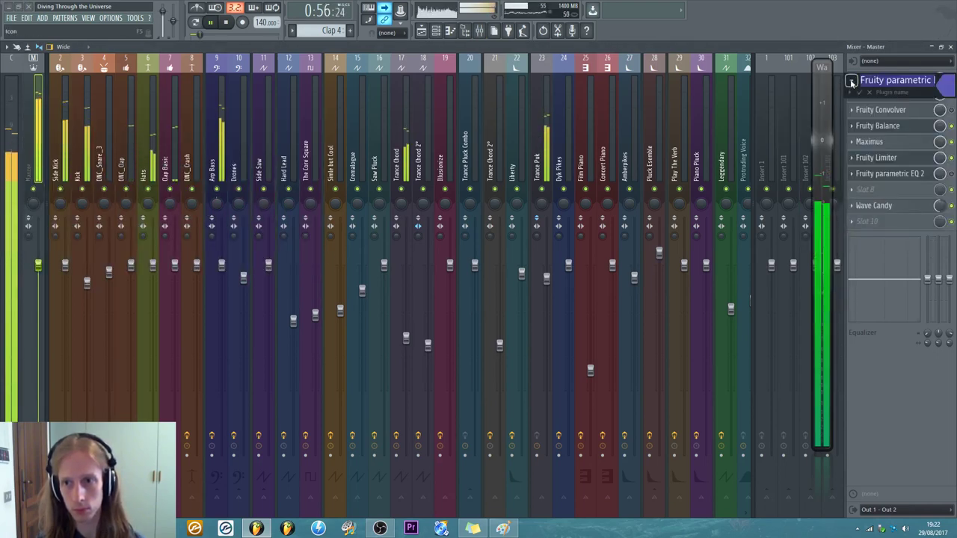
{"action": "left_click", "coordinate": [851, 80]}
{"action": "left_click", "coordinate": [813, 197]}
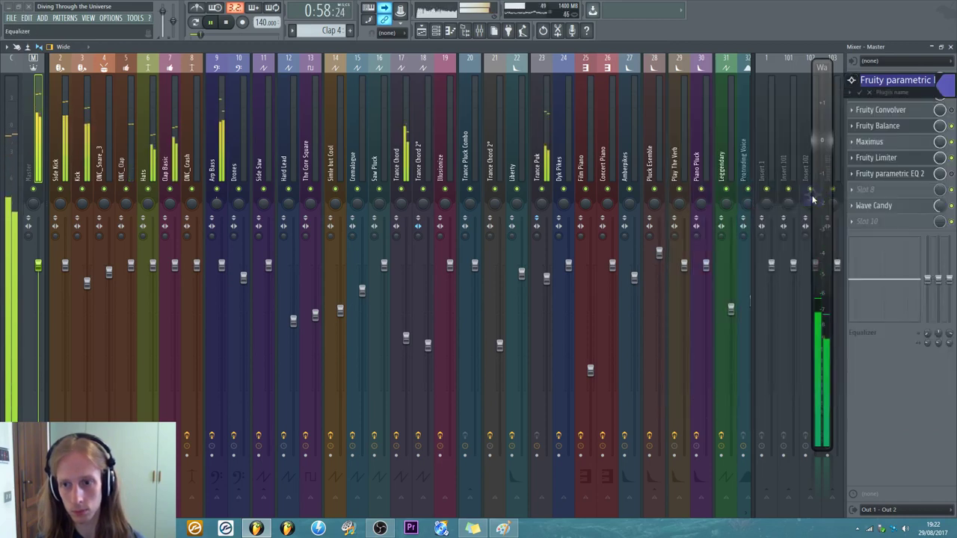
{"action": "key", "text": "Return"}
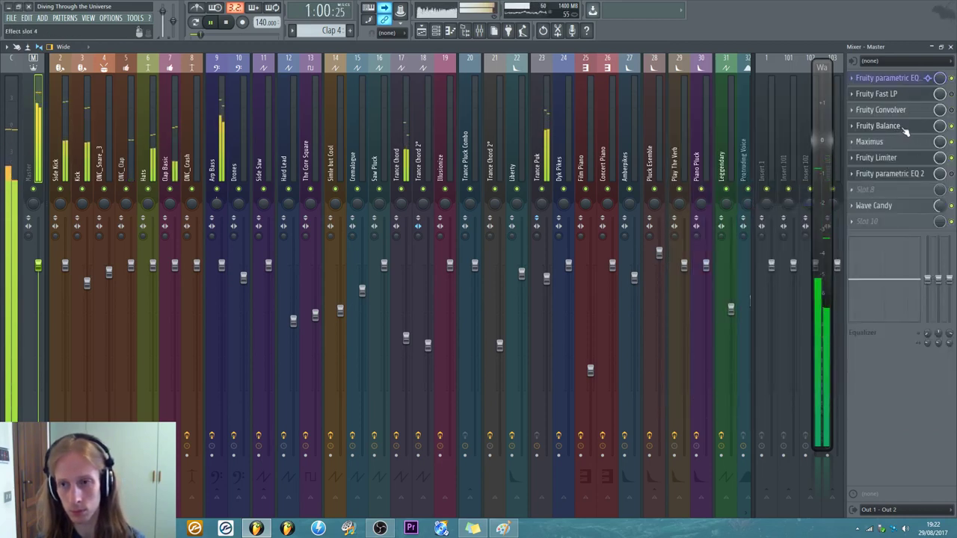
- Color the Maximus slot on the Master track orange and give it the Compression icon
{"action": "key", "text": "F2"}
{"action": "left_click", "coordinate": [946, 142]}
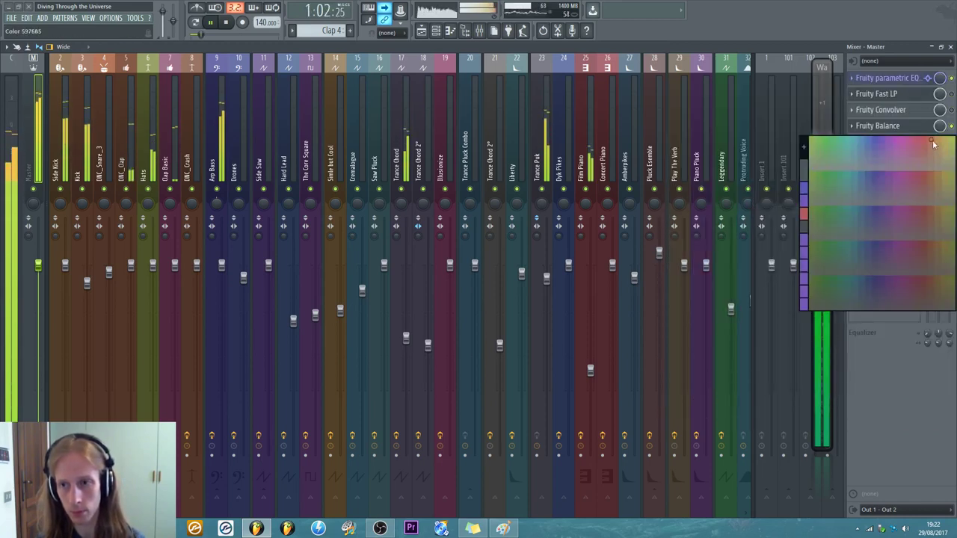
{"action": "left_click", "coordinate": [882, 172]}
{"action": "left_click", "coordinate": [851, 142]}
{"action": "left_click", "coordinate": [834, 169]}
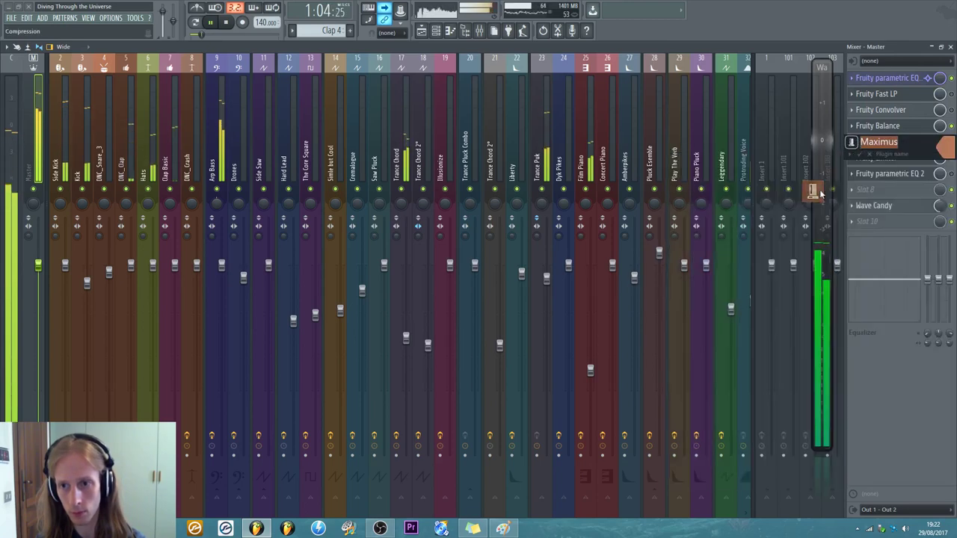
{"action": "key", "text": "Return"}
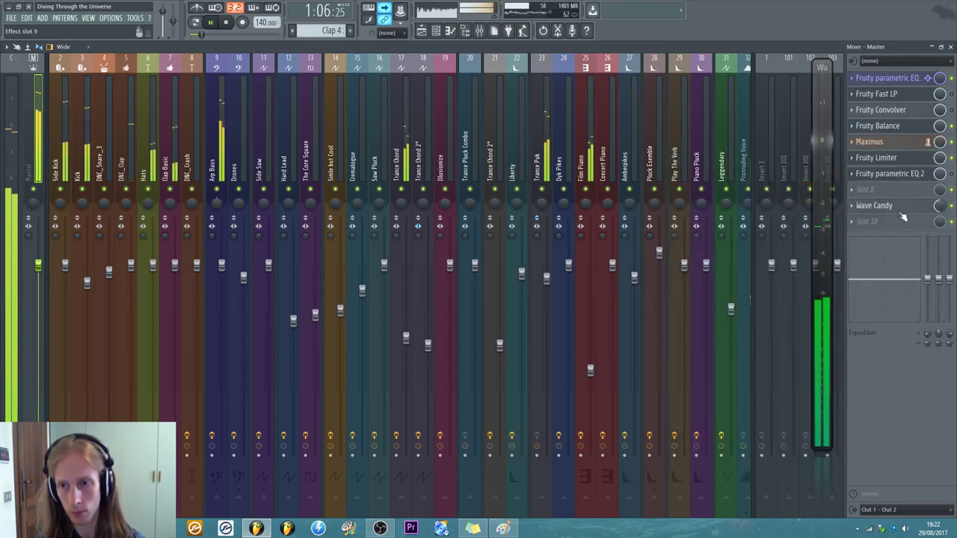
- Check the Master track's second parametric EQ and Fruity Limiter, and color the Fruity Limiter slot teal
{"action": "left_click", "coordinate": [887, 172]}
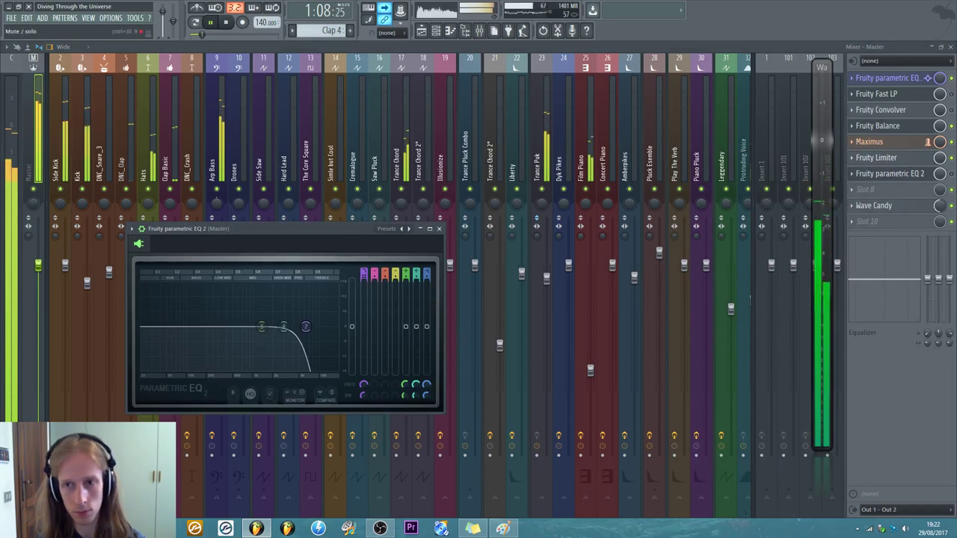
{"action": "left_click", "coordinate": [893, 157]}
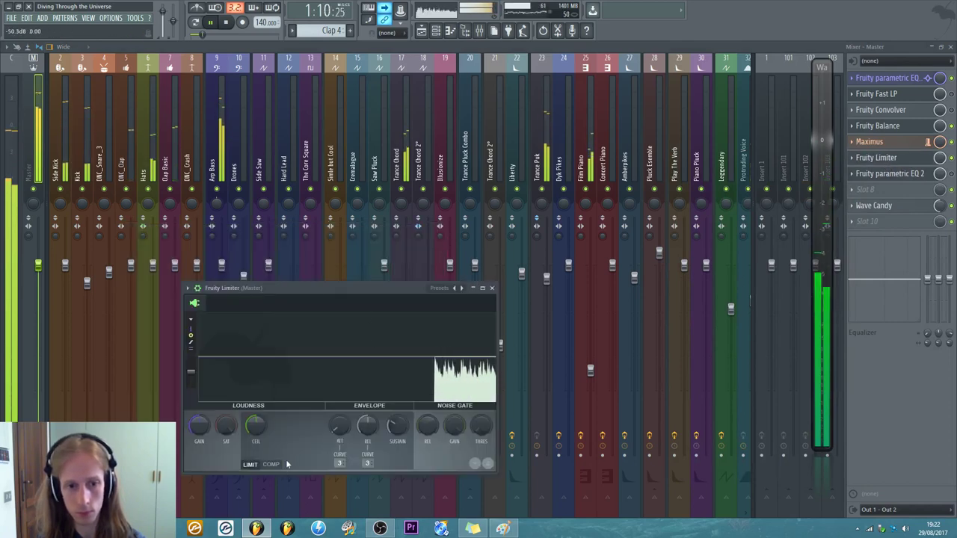
{"action": "left_click", "coordinate": [493, 289]}
{"action": "left_click_drag", "start_coordinate": [893, 158], "coordinate": [890, 157]}
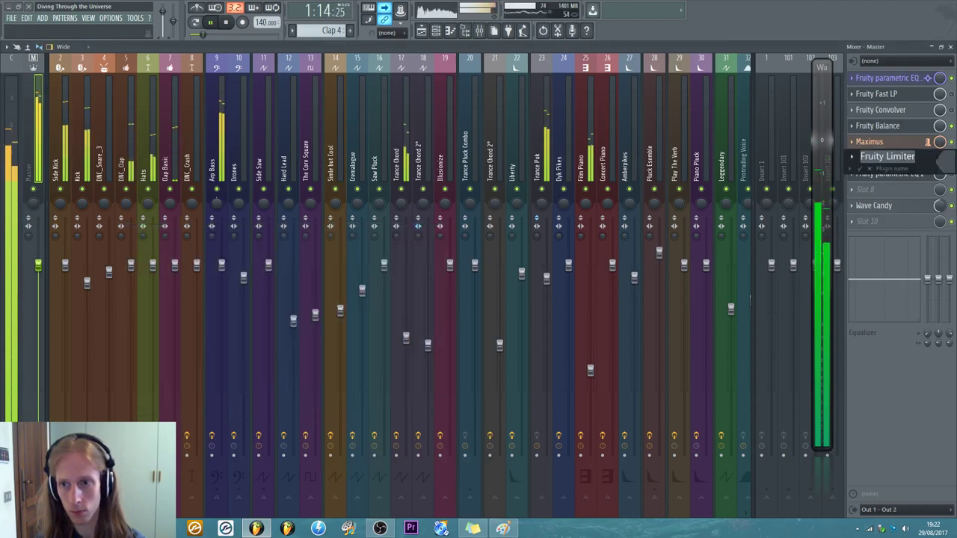
{"action": "left_click", "coordinate": [946, 159]}
{"action": "left_click", "coordinate": [850, 156]}
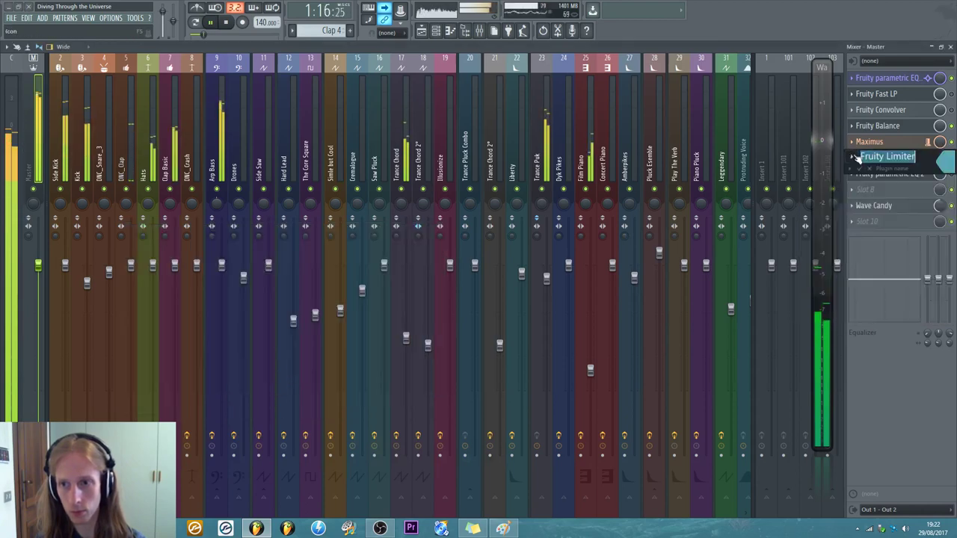
{"action": "key", "text": "Return"}
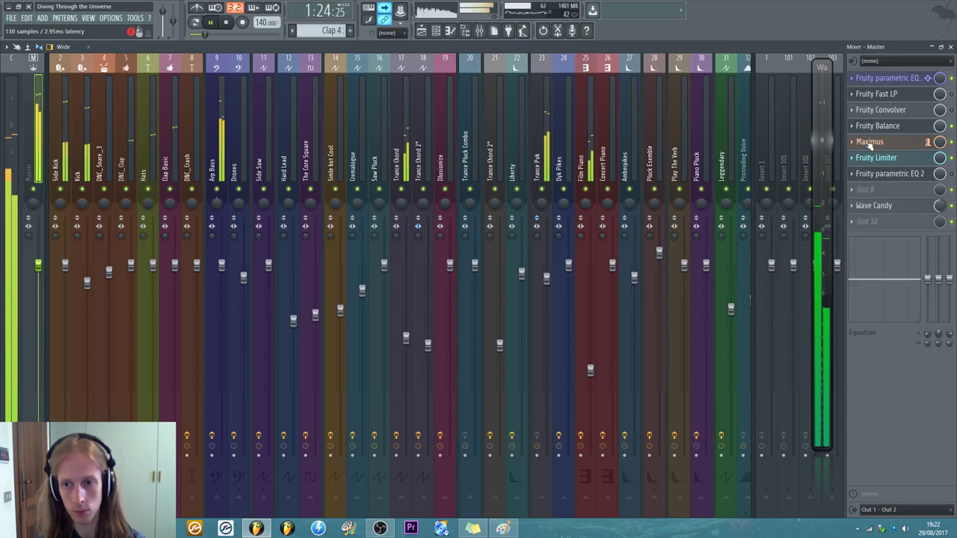
- Open Maximus on the Master track, move its window into clear view and inspect the master and mid band curves
{"action": "left_click", "coordinate": [869, 142]}
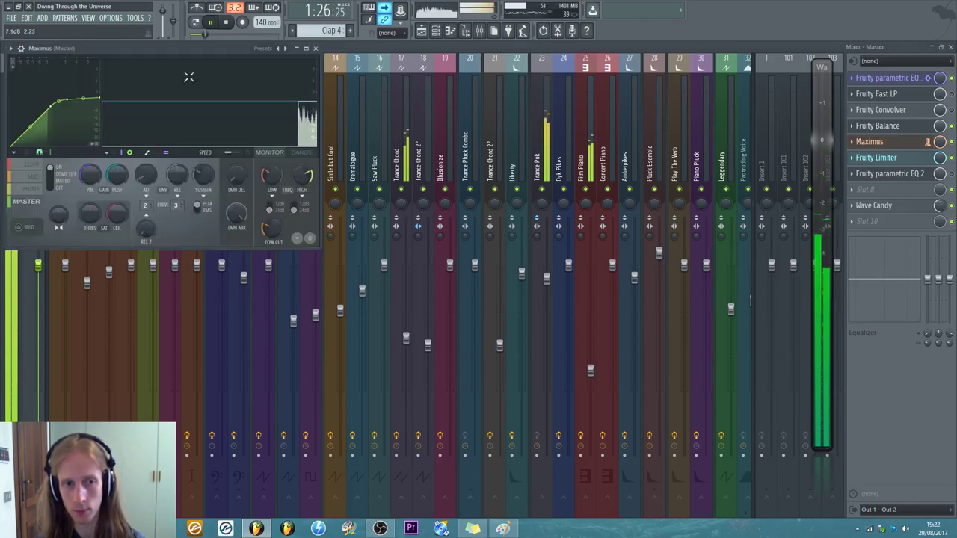
{"action": "left_click_drag", "start_coordinate": [131, 46], "coordinate": [249, 89]}
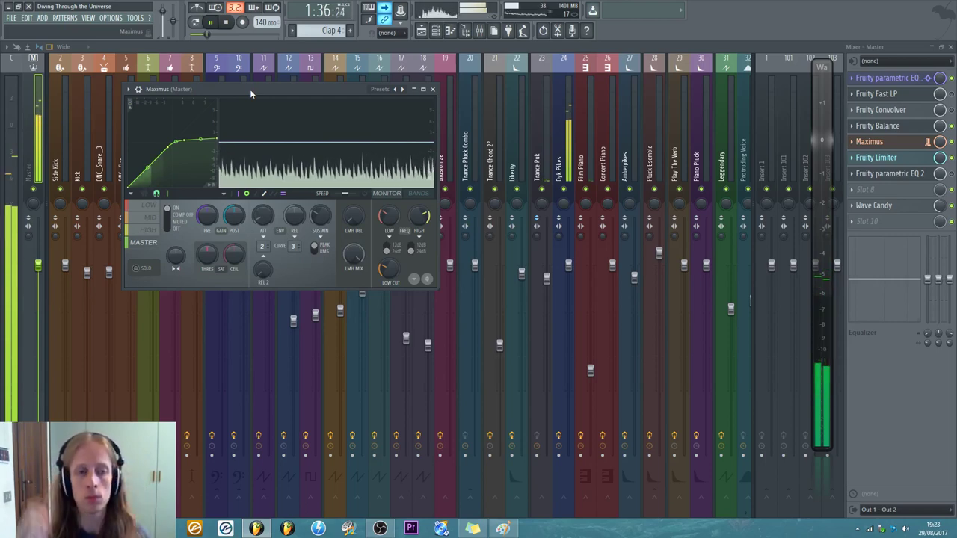
{"action": "left_click", "coordinate": [149, 219]}
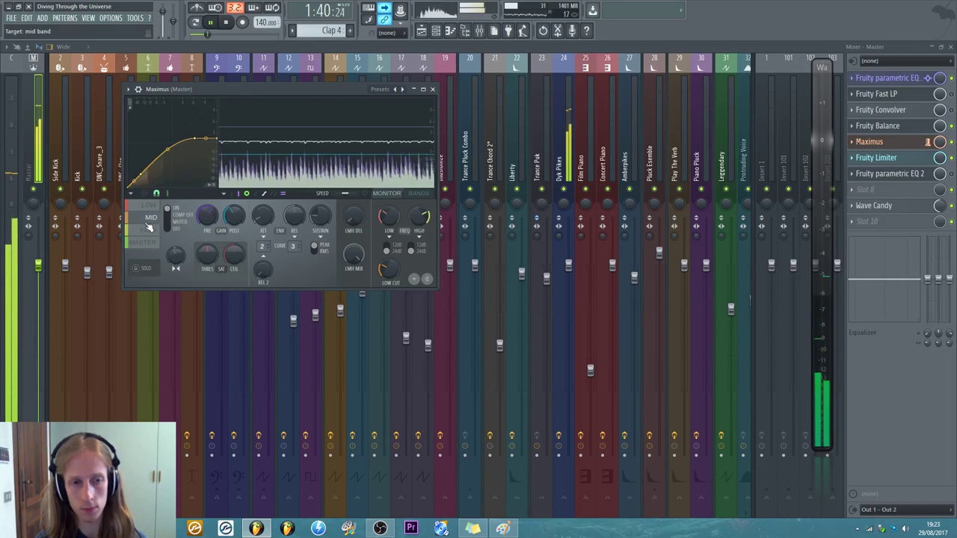
- Try the ultra quality setting in the Dyk Pikes Nexus plugin, return it to high and close the plugin
{"action": "left_click", "coordinate": [435, 30]}
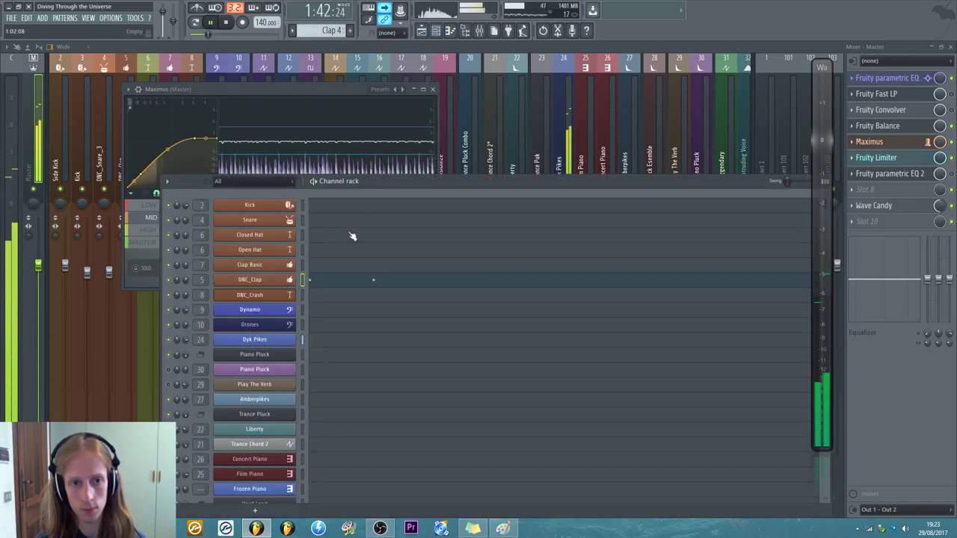
{"action": "left_click", "coordinate": [255, 340]}
{"action": "left_click", "coordinate": [248, 163]}
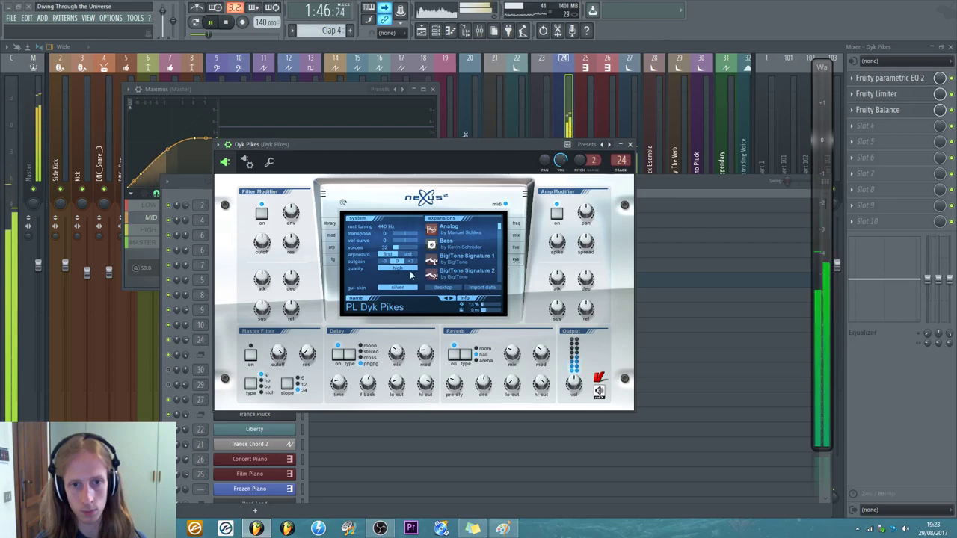
{"action": "left_click", "coordinate": [410, 275]}
{"action": "left_click", "coordinate": [403, 300]}
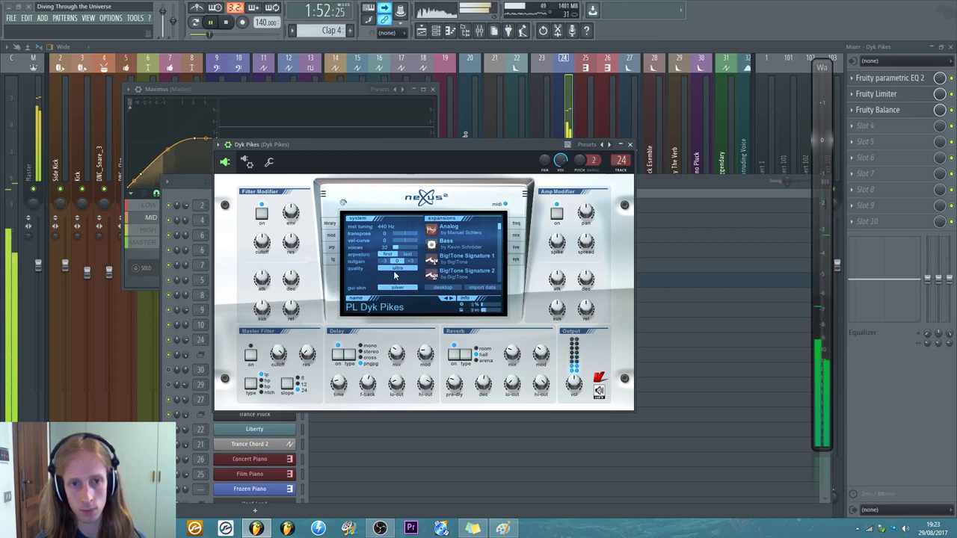
{"action": "left_click", "coordinate": [395, 274]}
{"action": "left_click", "coordinate": [400, 289]}
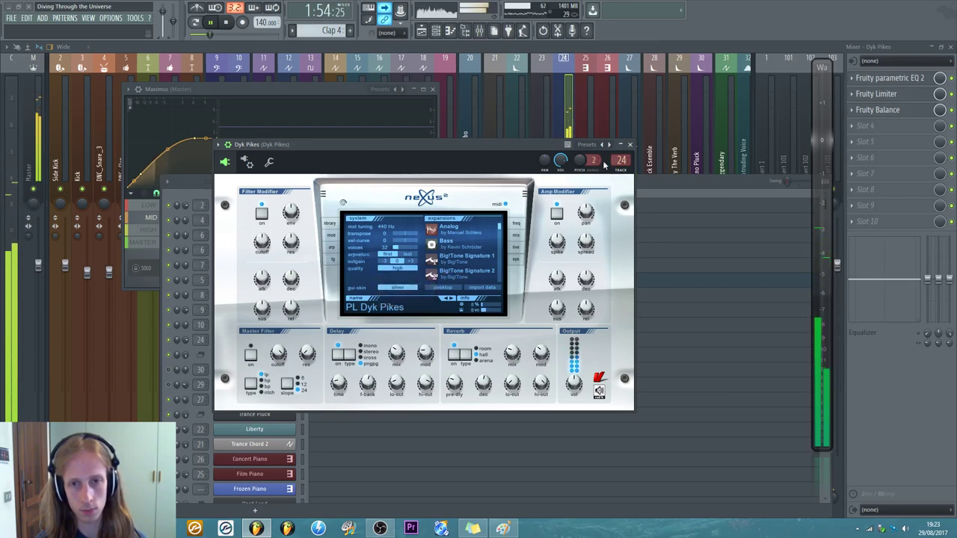
{"action": "left_click", "coordinate": [630, 145]}
{"action": "left_click", "coordinate": [486, 92]}
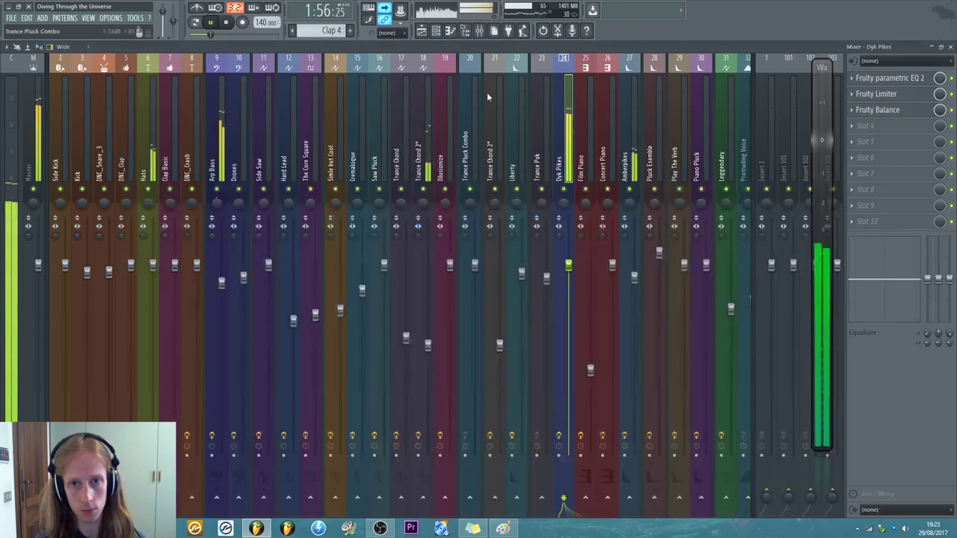
- Color the Fruity Limiter slot on the Dyk Pikes mixer track orange and give it the Compression icon
{"action": "left_click", "coordinate": [880, 95]}
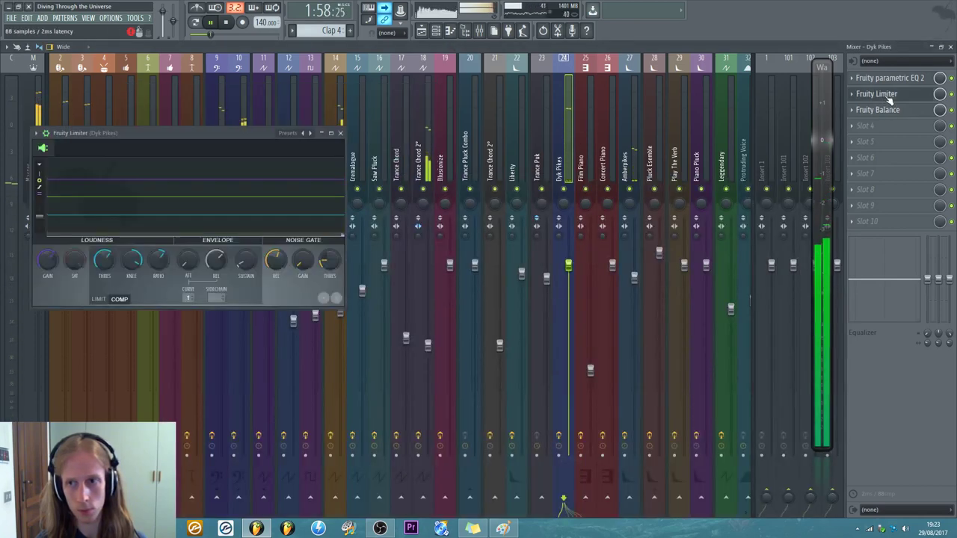
{"action": "left_click", "coordinate": [887, 96]}
{"action": "key", "text": "F2"}
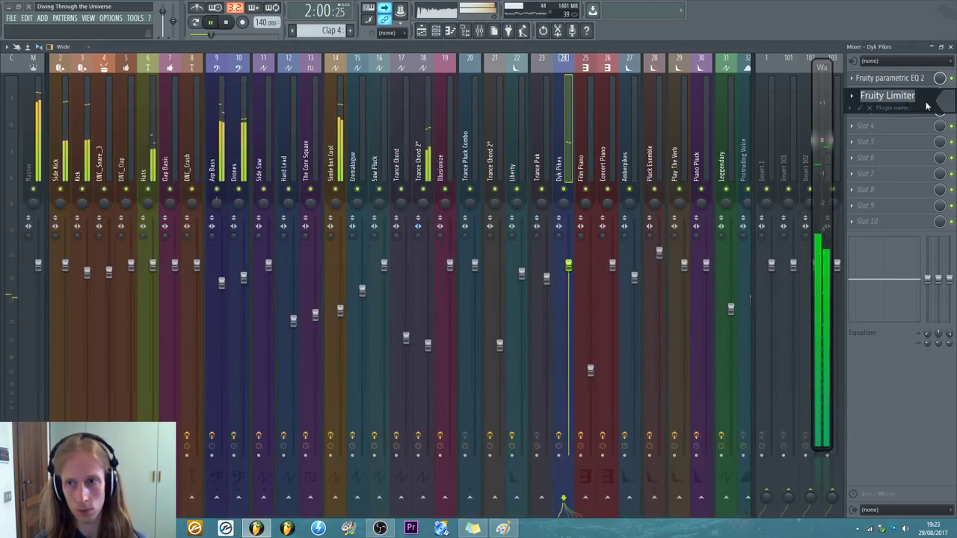
{"action": "left_click", "coordinate": [942, 102]}
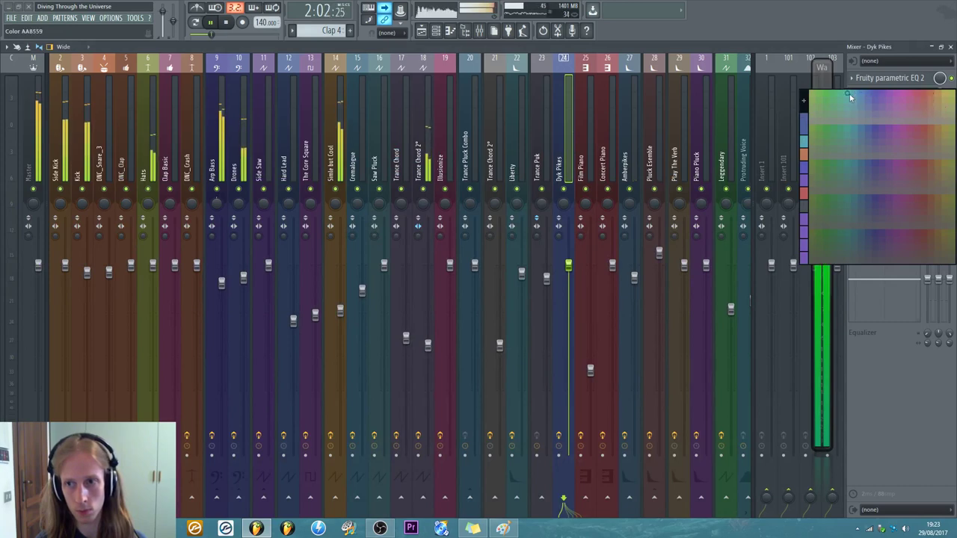
{"action": "left_click", "coordinate": [926, 96]}
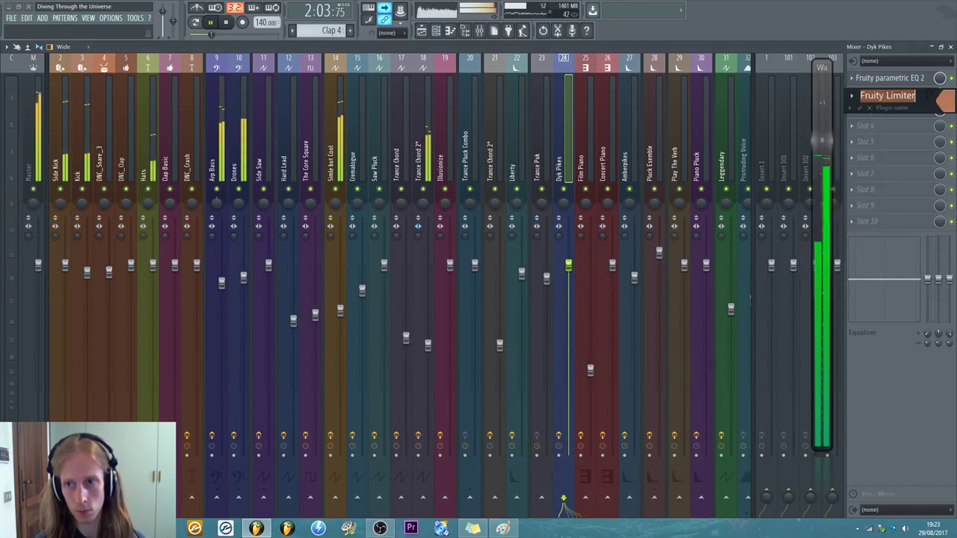
{"action": "left_click", "coordinate": [851, 96]}
{"action": "left_click", "coordinate": [856, 168]}
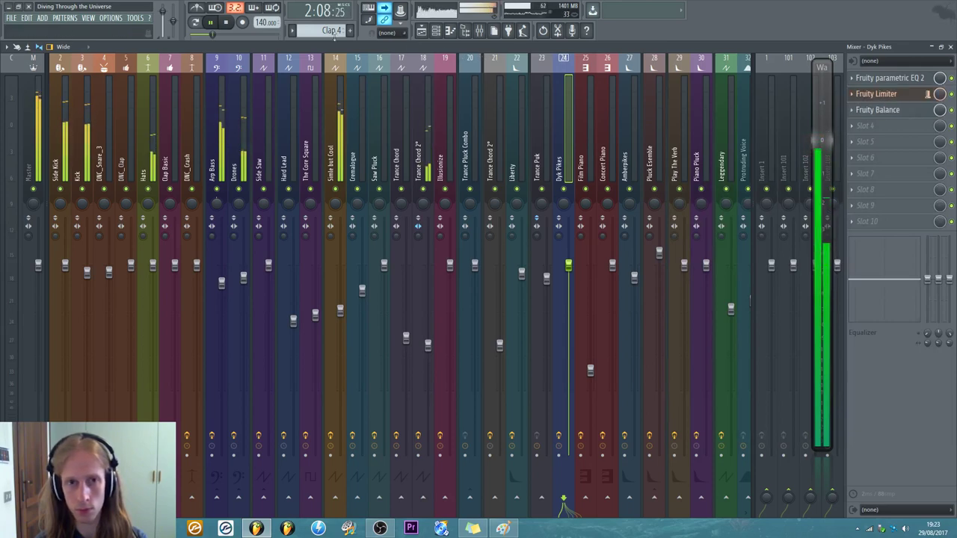
- Stop playback and play the playlist arrangement from around bar 70
{"action": "left_click", "coordinate": [228, 23]}
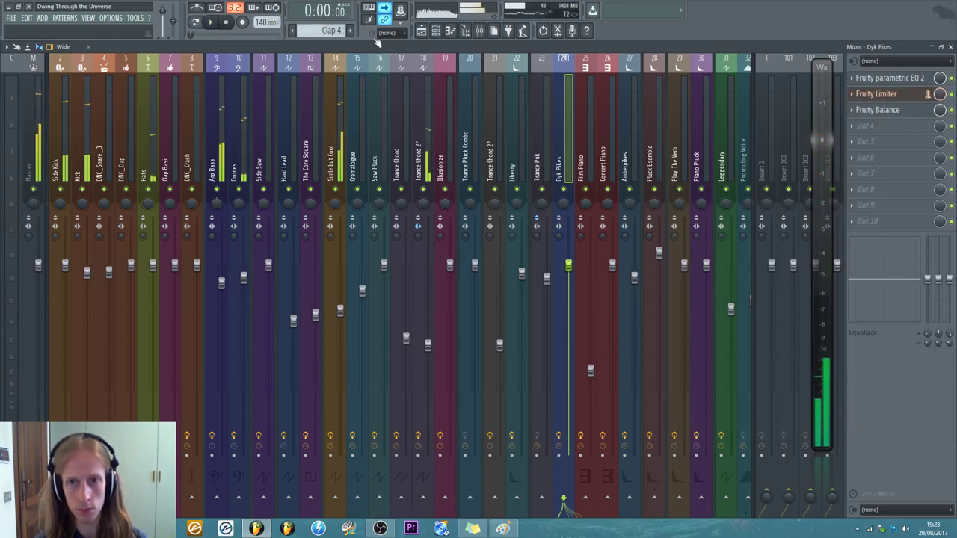
{"action": "left_click", "coordinate": [421, 30]}
{"action": "left_click_drag", "start_coordinate": [191, 65], "coordinate": [232, 67]}
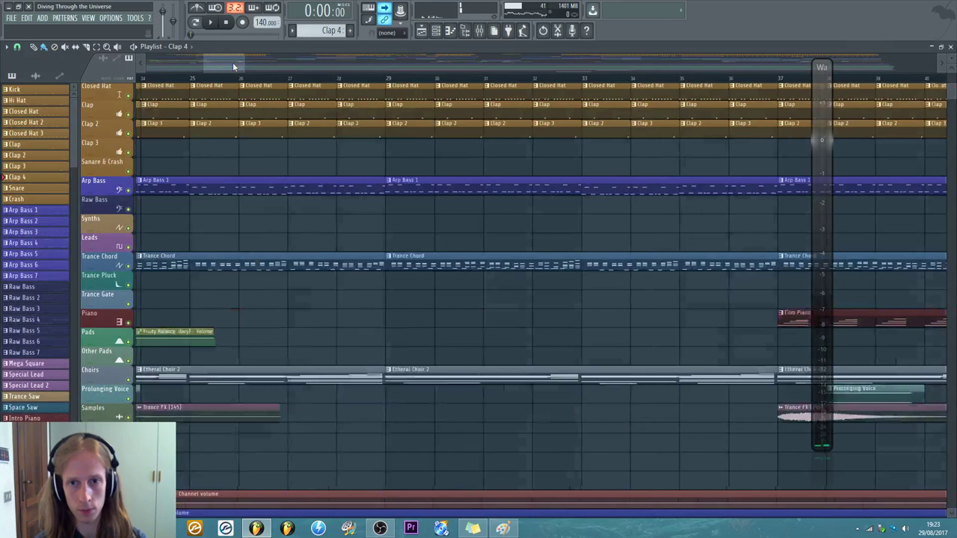
{"action": "left_click", "coordinate": [292, 71]}
{"action": "key", "text": "space"}
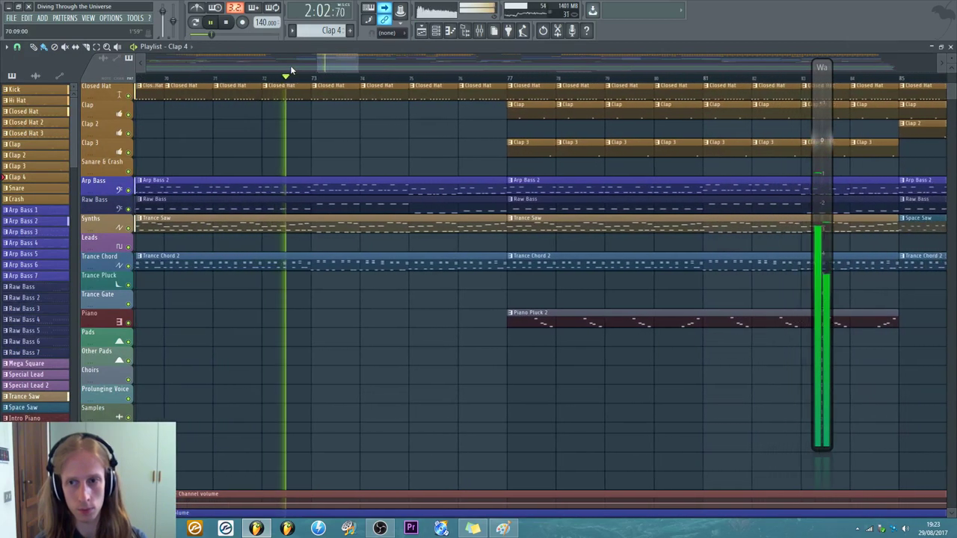
- Return to the Master track's Maximus, check its mid band during playback and enlarge the plugin window
{"action": "left_click", "coordinate": [479, 31]}
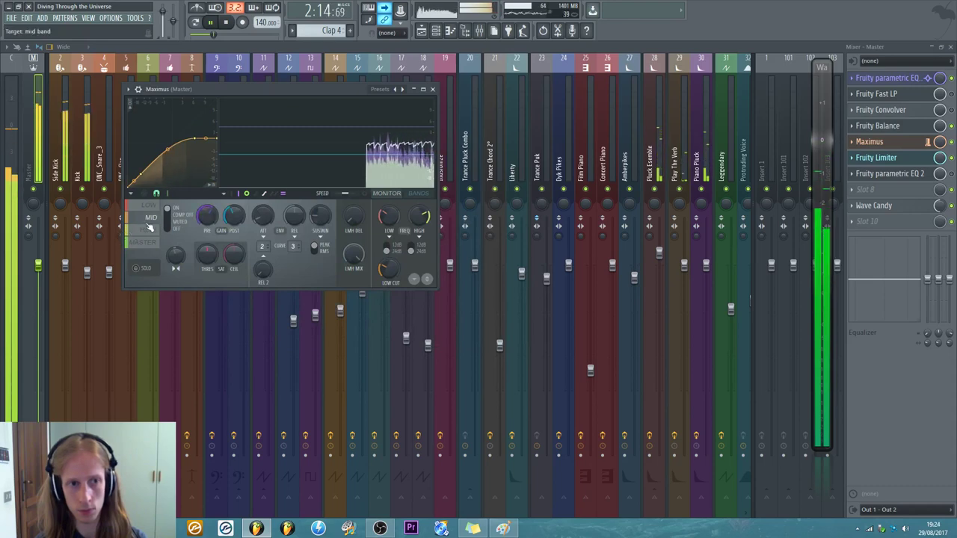
{"action": "left_click", "coordinate": [149, 270]}
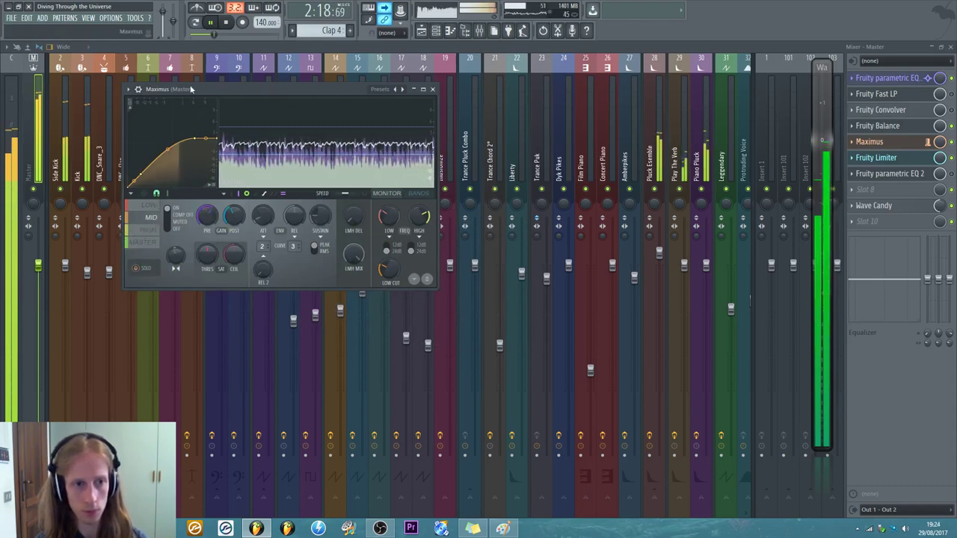
{"action": "left_click_drag", "start_coordinate": [438, 289], "coordinate": [701, 432]}
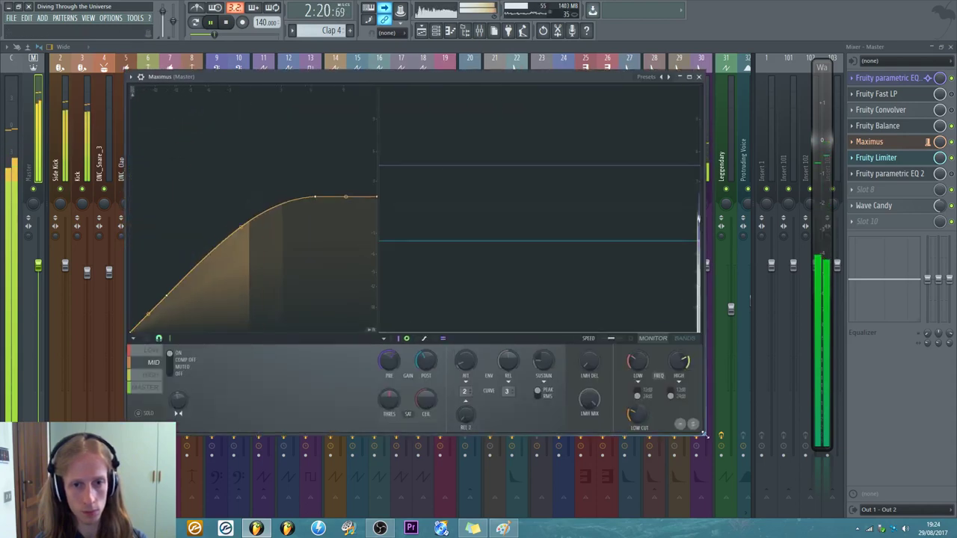
- Compare the compression curves and levels of the master, low and mid bands in Maximus
{"action": "left_click", "coordinate": [153, 388]}
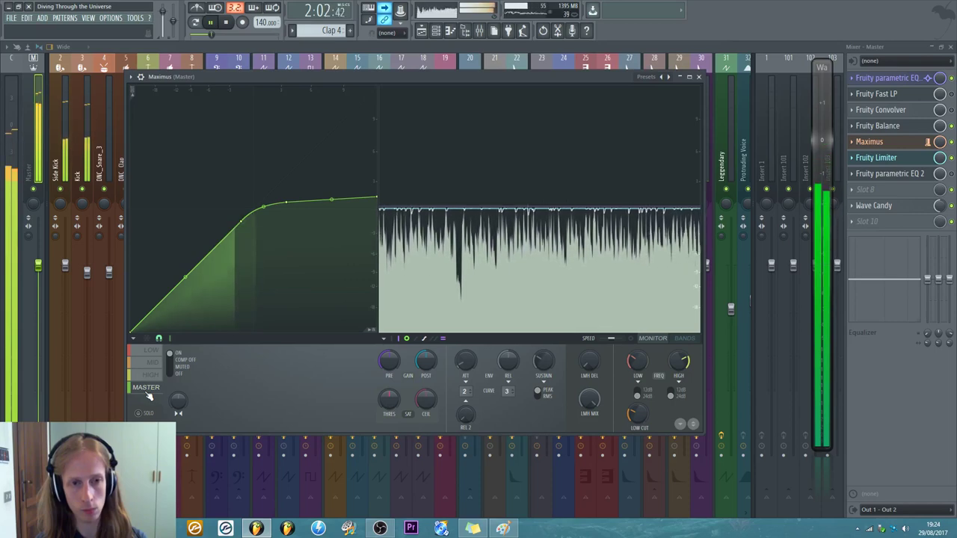
{"action": "left_click", "coordinate": [383, 337]}
{"action": "left_click", "coordinate": [329, 368]}
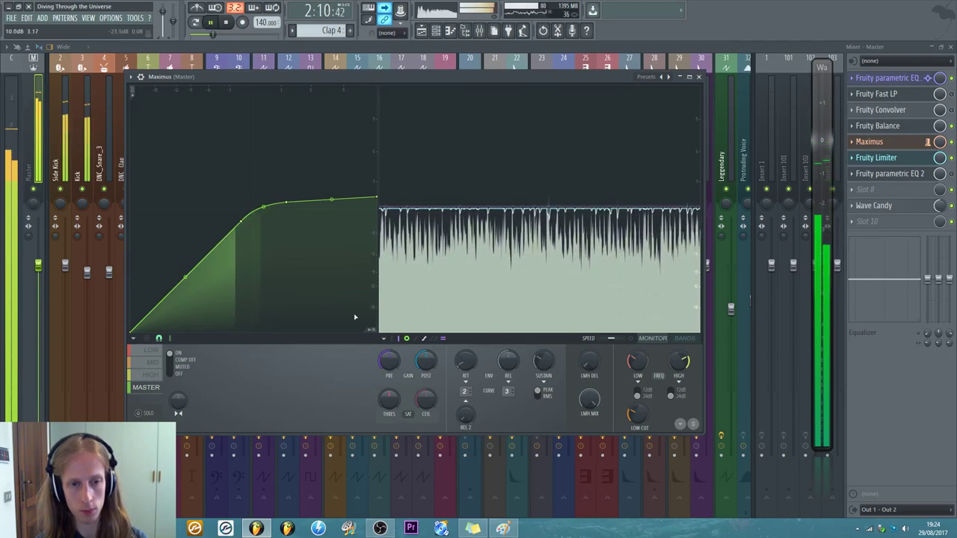
{"action": "left_click", "coordinate": [137, 351]}
{"action": "left_click", "coordinate": [140, 363]}
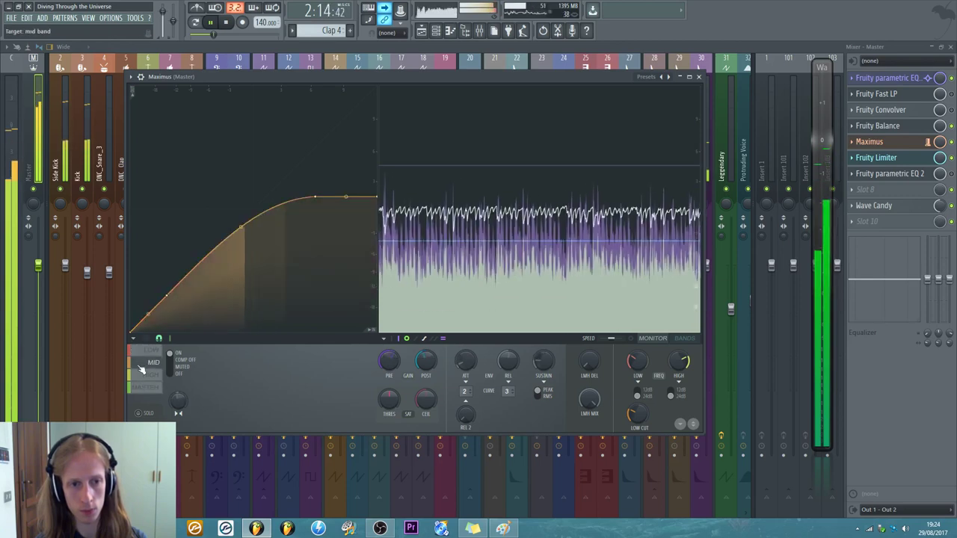
- Compare the high and mid band curves in Maximus during playback, ending on the mid band with playback stopped
{"action": "left_click", "coordinate": [142, 378]}
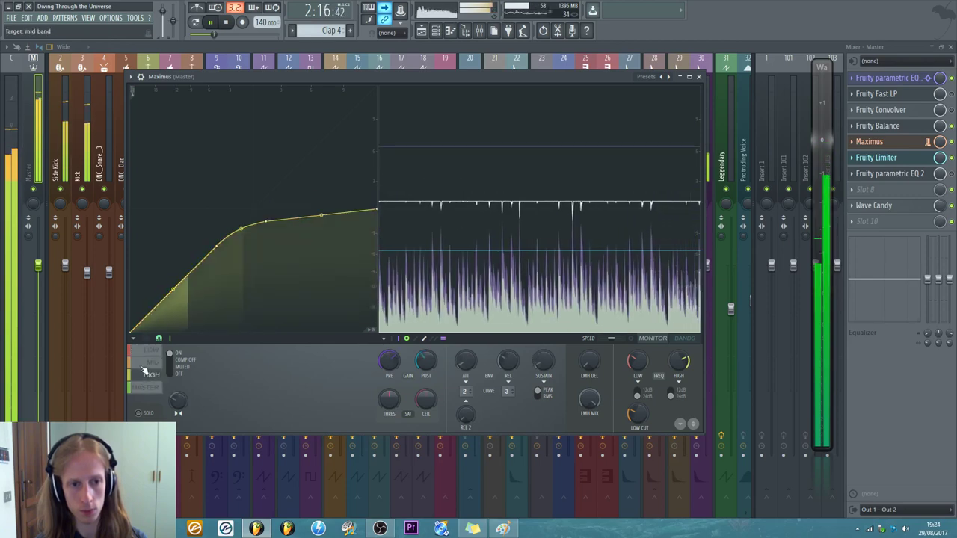
{"action": "left_click", "coordinate": [144, 365]}
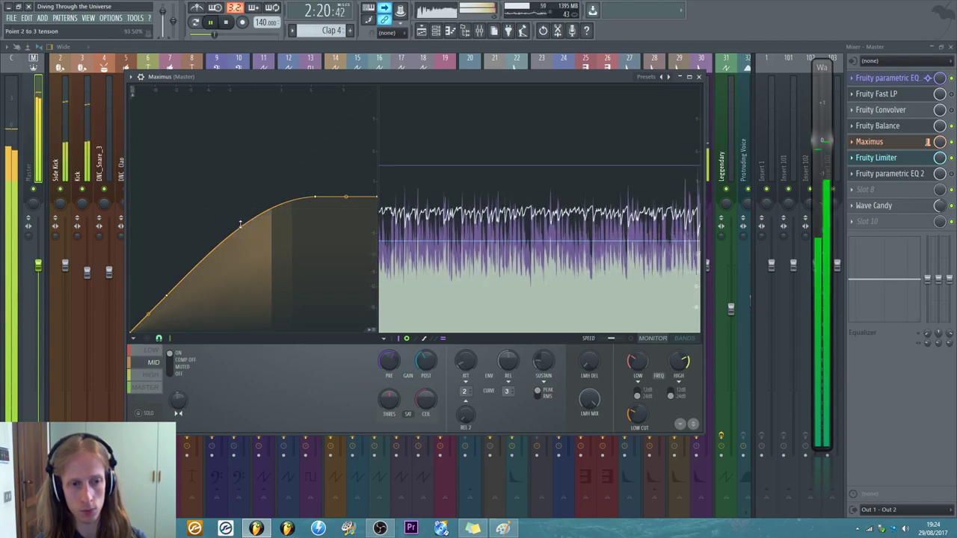
{"action": "key", "text": "space"}
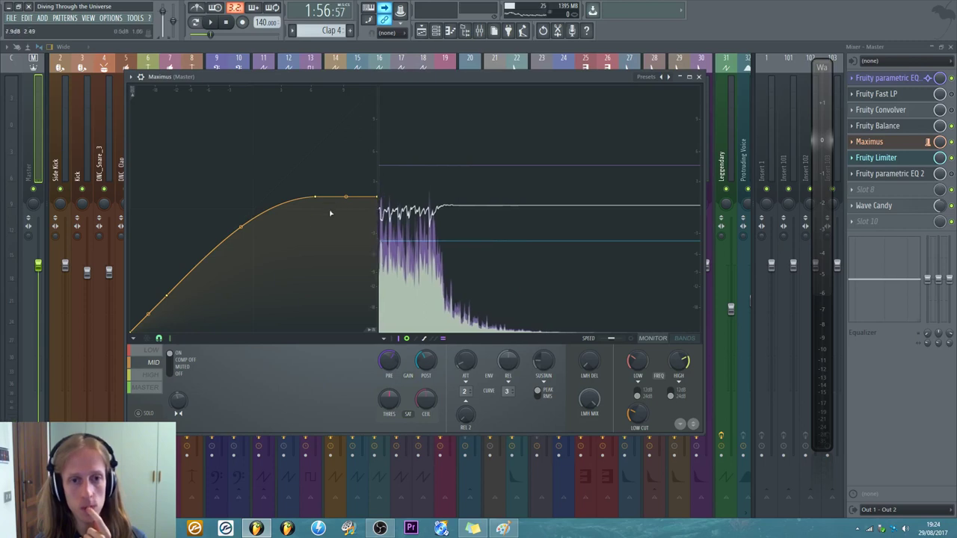
- Recheck the high band's curve in Maximus and solo the mid band
{"action": "left_click", "coordinate": [149, 387]}
{"action": "left_click", "coordinate": [150, 381]}
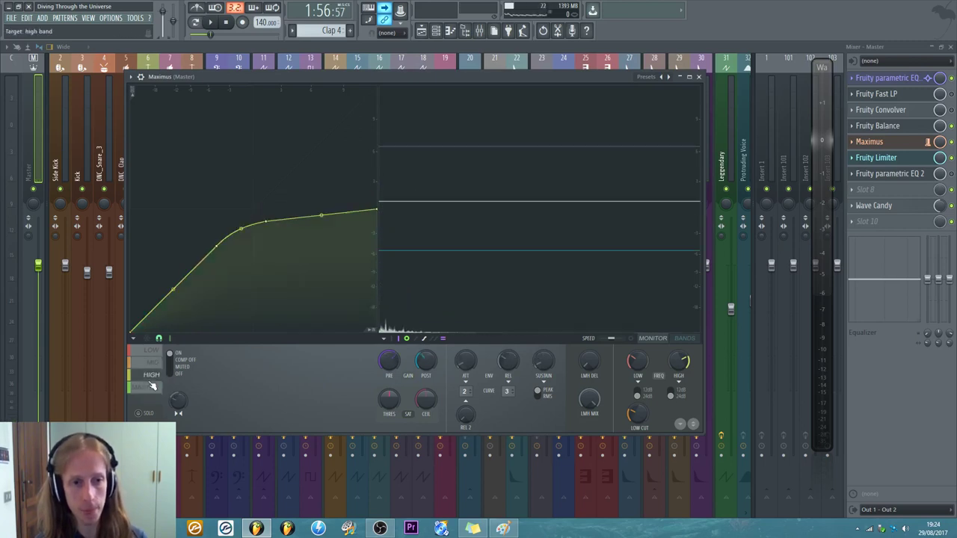
{"action": "left_click", "coordinate": [151, 364]}
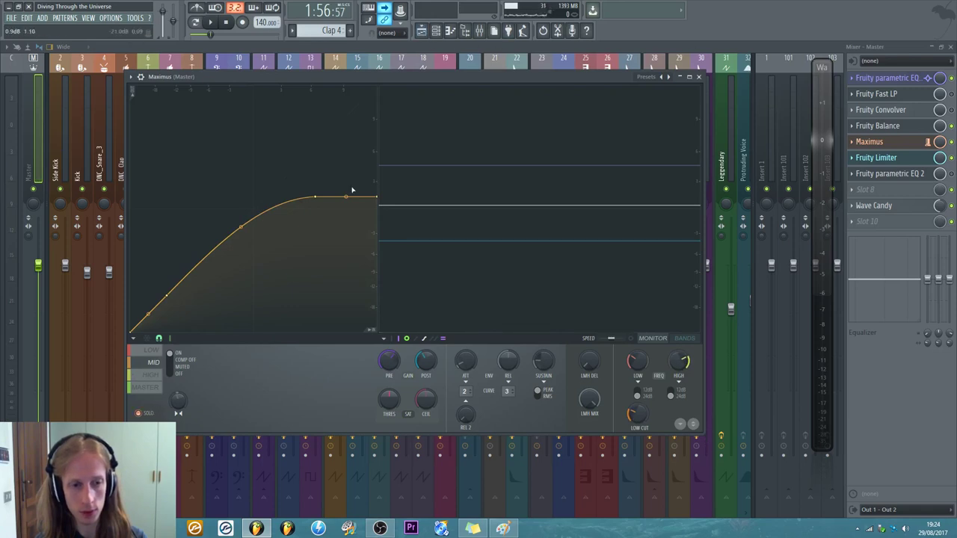
- Play the playlist arrangement from bar 69 and reopen the Master track's Maximus, shifting its window slightly upwards
{"action": "left_click", "coordinate": [420, 30]}
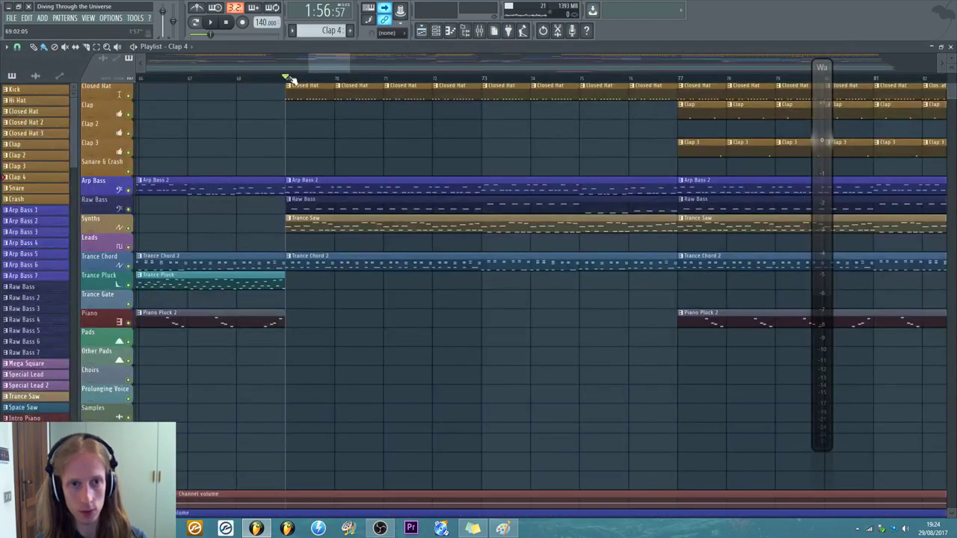
{"action": "left_click", "coordinate": [479, 30]}
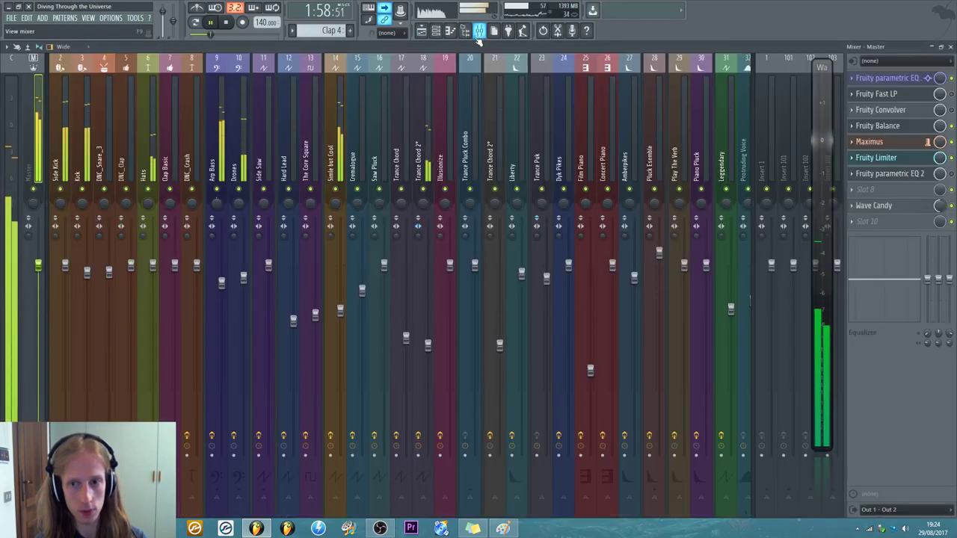
{"action": "left_click", "coordinate": [891, 142]}
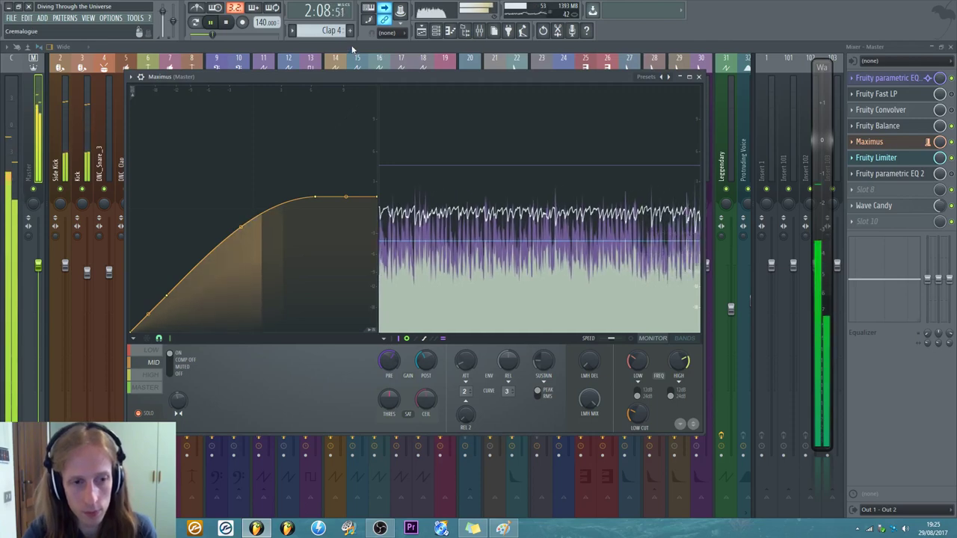
{"action": "left_click_drag", "start_coordinate": [366, 78], "coordinate": [367, 67]}
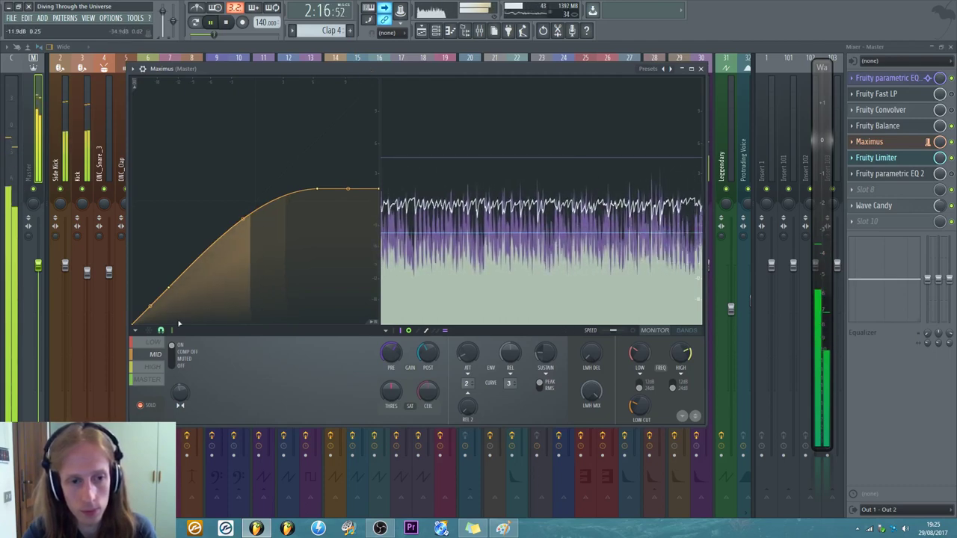
- Audition the mid band with compression off and on, and reshape its curve with point 3 at 4.0 dB and a flatter bend
{"action": "left_click", "coordinate": [178, 353]}
{"action": "left_click", "coordinate": [177, 350]}
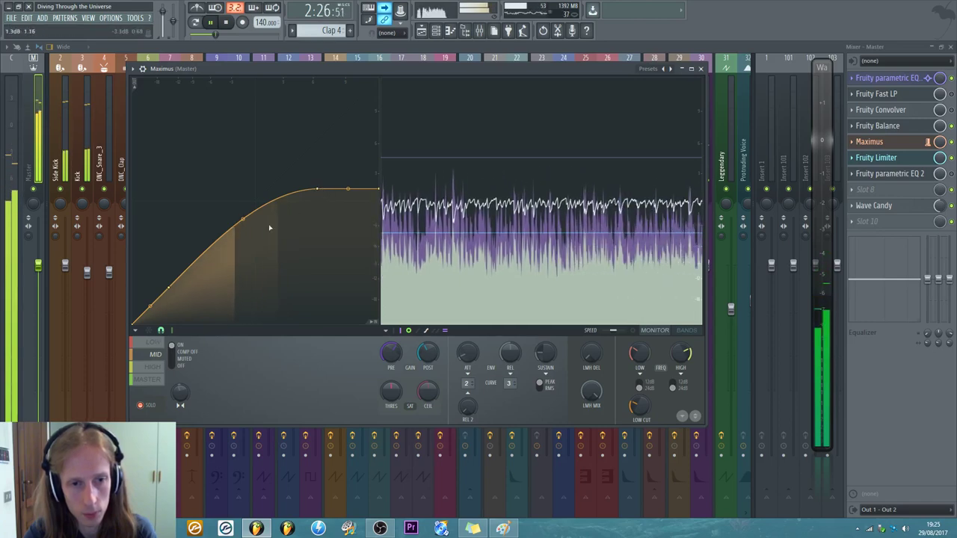
{"action": "left_click_drag", "start_coordinate": [318, 189], "coordinate": [292, 189]}
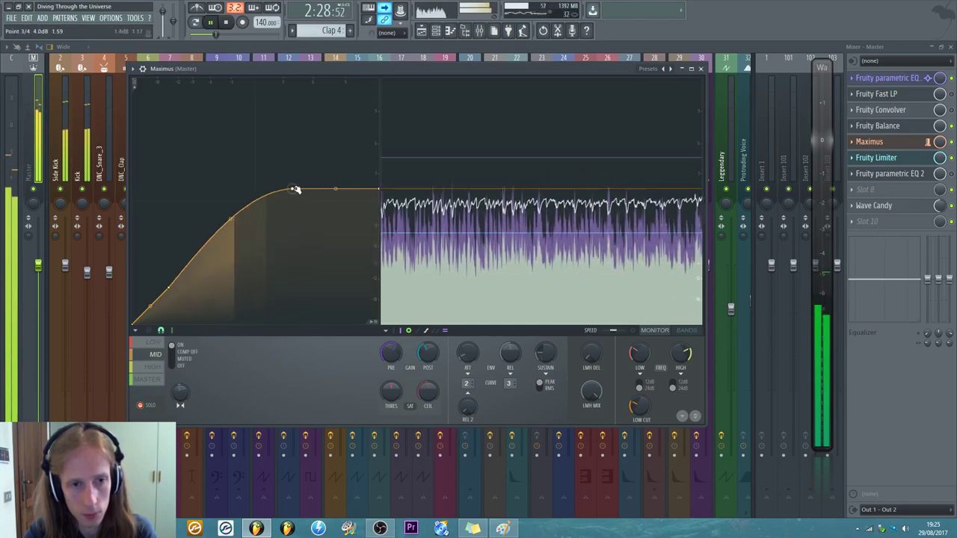
{"action": "left_click_drag", "start_coordinate": [230, 217], "coordinate": [230, 230]}
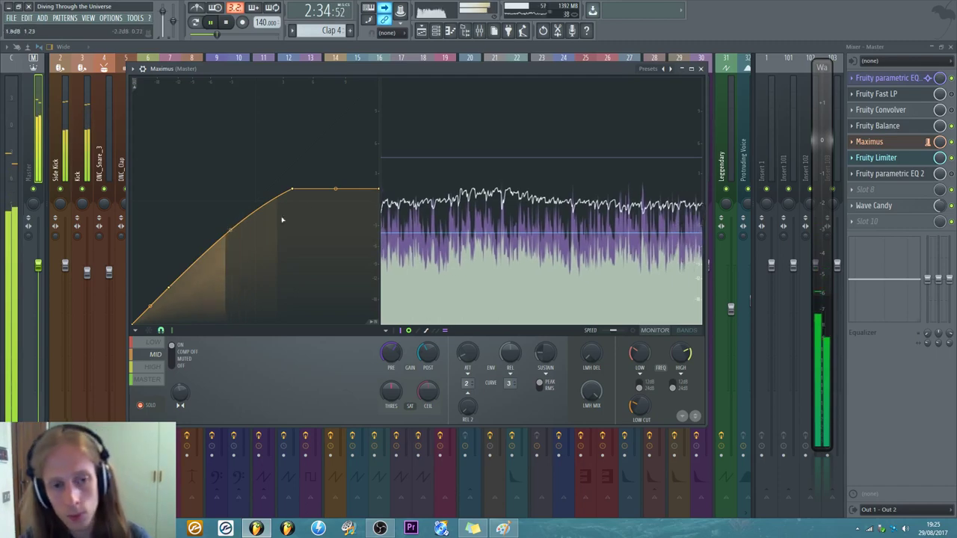
{"action": "scroll", "coordinate": [385, 394], "scroll_direction": "down", "scroll_amount": 3}
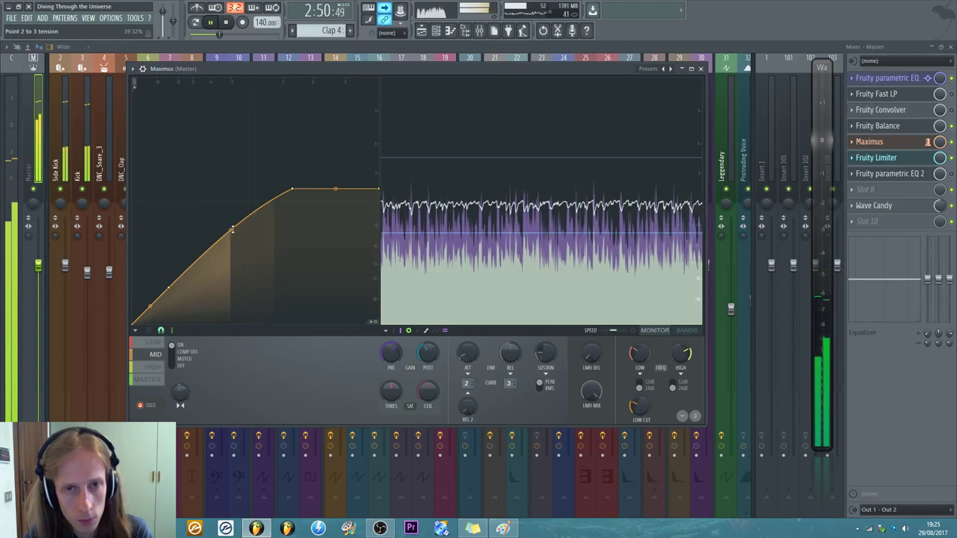
- Try a concave mid-band curve with an earlier knee, pulling its lower point down towards the origin
{"action": "left_click_drag", "start_coordinate": [232, 228], "coordinate": [232, 237]}
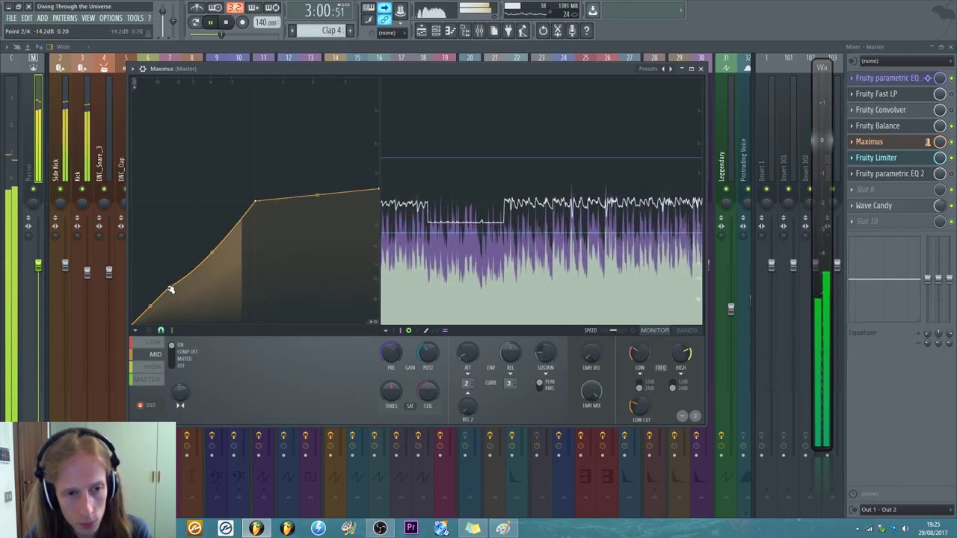
{"action": "left_click_drag", "start_coordinate": [171, 289], "coordinate": [154, 314]}
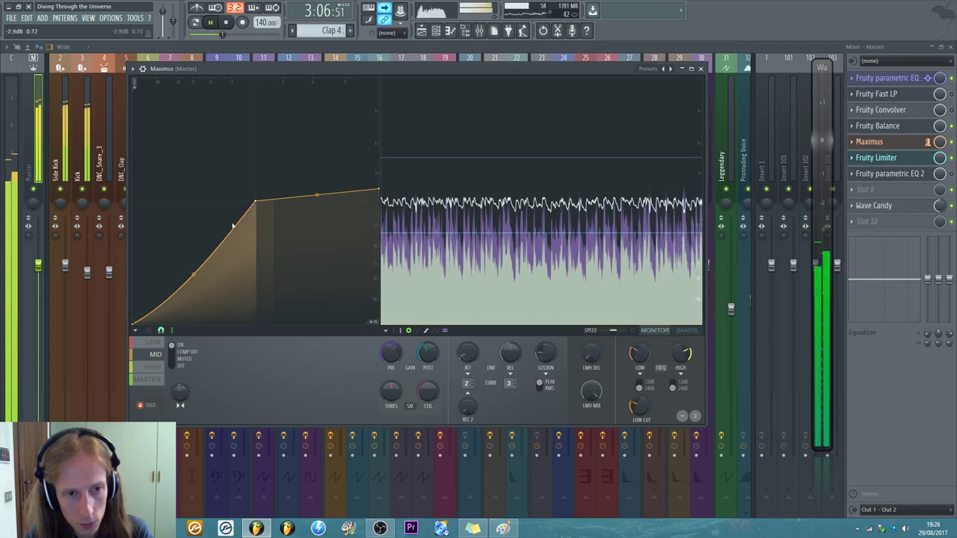
- Audition the mid band with its pre gain copied, reset and pasted back, and with compression bypassed
{"action": "right_click", "coordinate": [392, 354]}
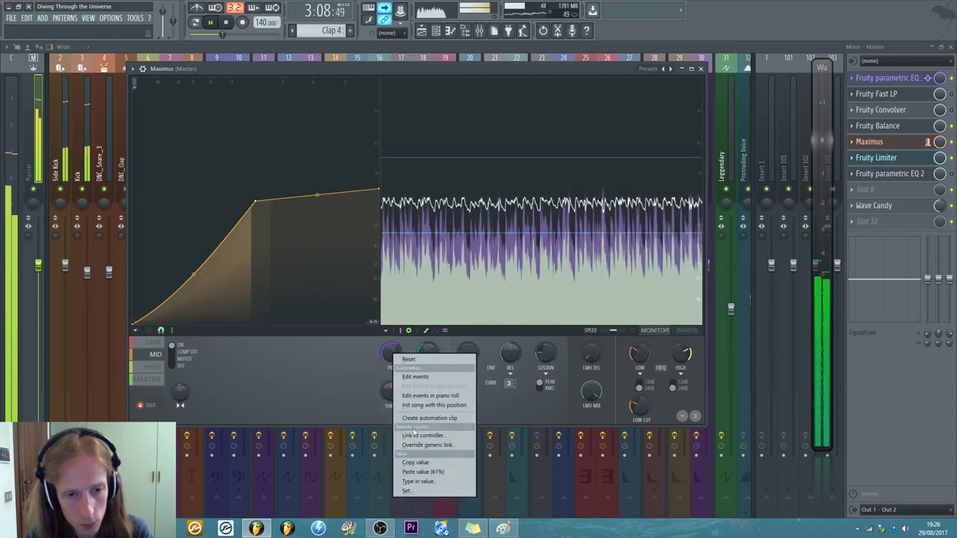
{"action": "left_click", "coordinate": [417, 463]}
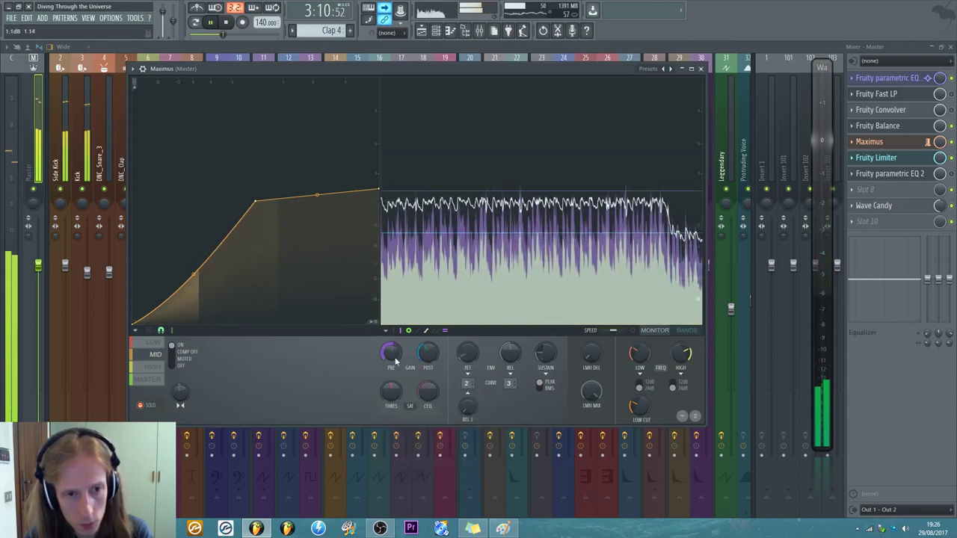
{"action": "right_click", "coordinate": [395, 362]}
{"action": "left_click", "coordinate": [424, 477]}
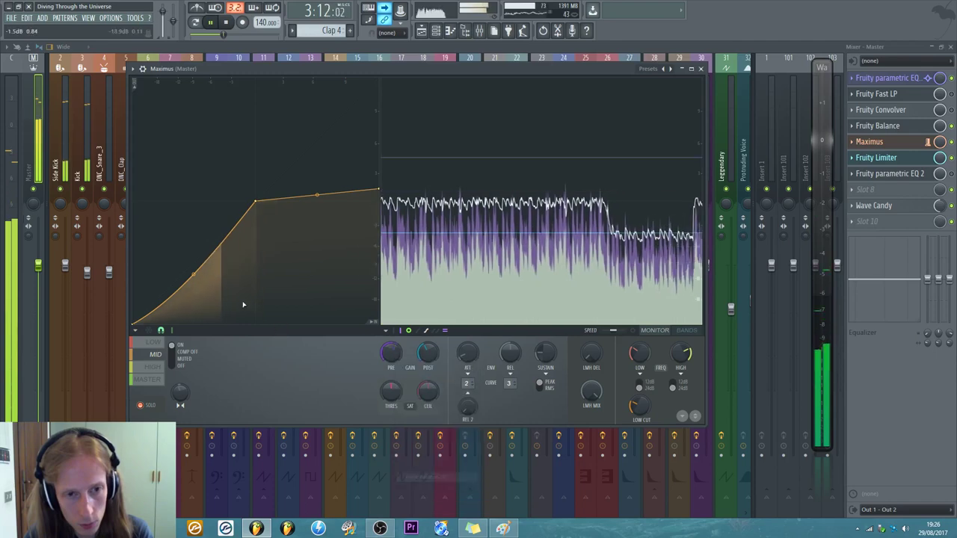
{"action": "left_click", "coordinate": [174, 354]}
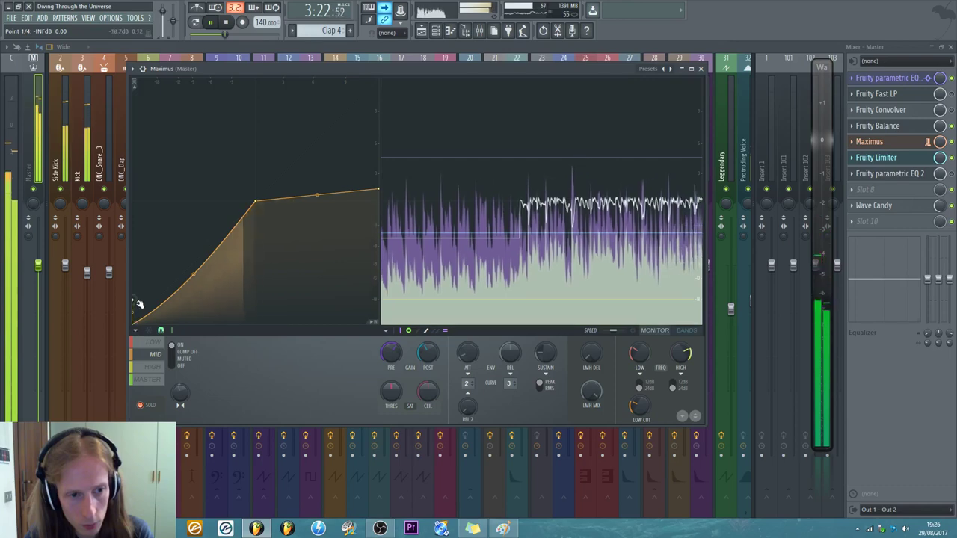
- Reshape the mid-band curve with a straight lower section up to point 2 at -3.0 dB and a rounded knee into a flat ceiling
{"action": "left_click_drag", "start_coordinate": [135, 325], "coordinate": [266, 202]}
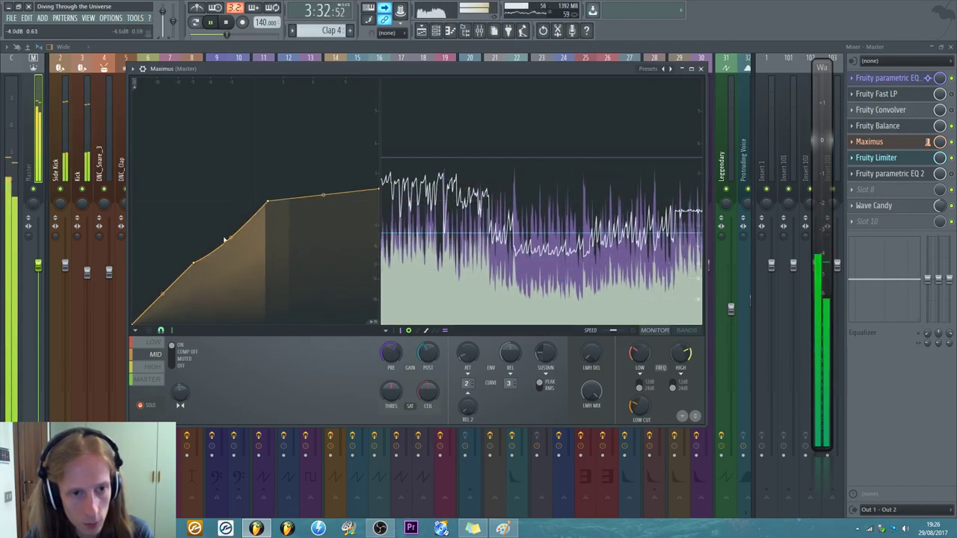
{"action": "left_click_drag", "start_coordinate": [224, 239], "coordinate": [230, 227]}
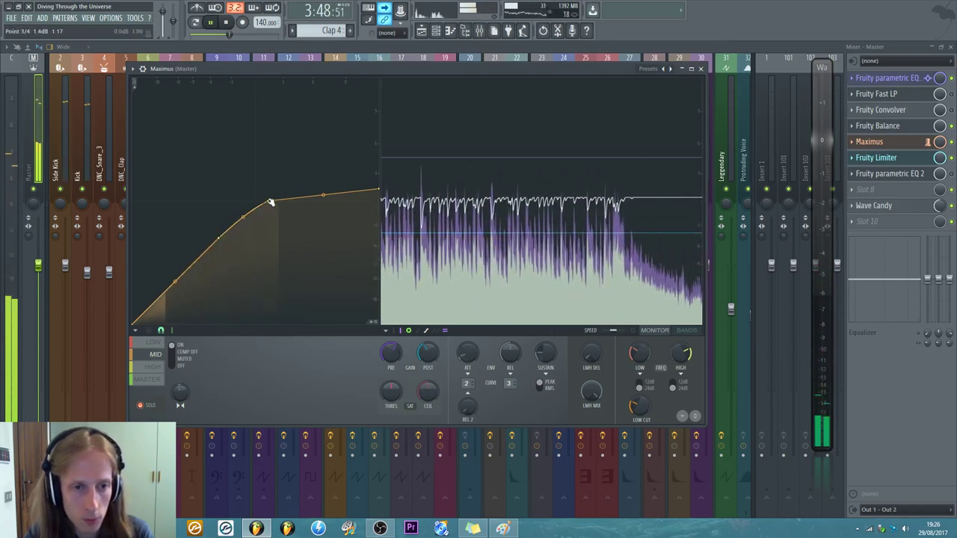
{"action": "left_click_drag", "start_coordinate": [271, 203], "coordinate": [256, 184]}
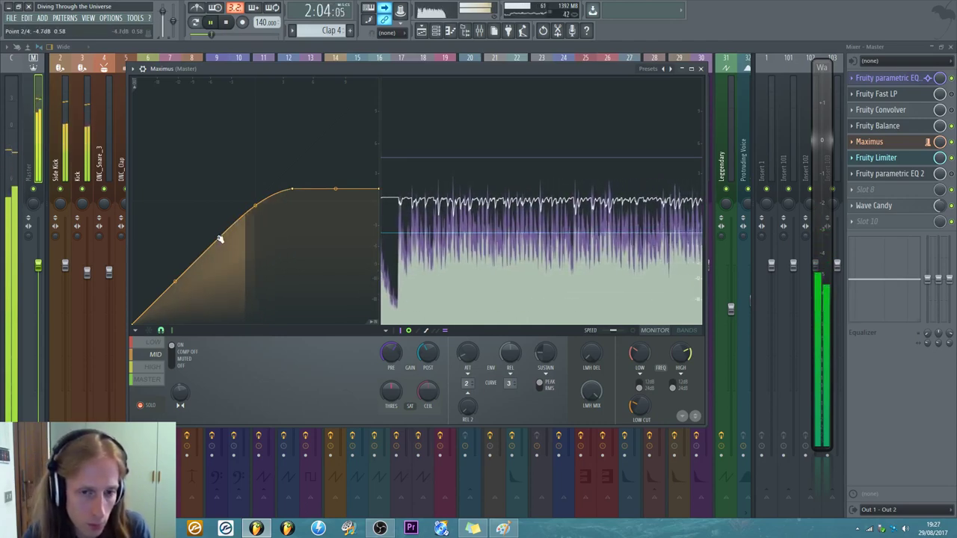
{"action": "left_click_drag", "start_coordinate": [219, 238], "coordinate": [231, 231]}
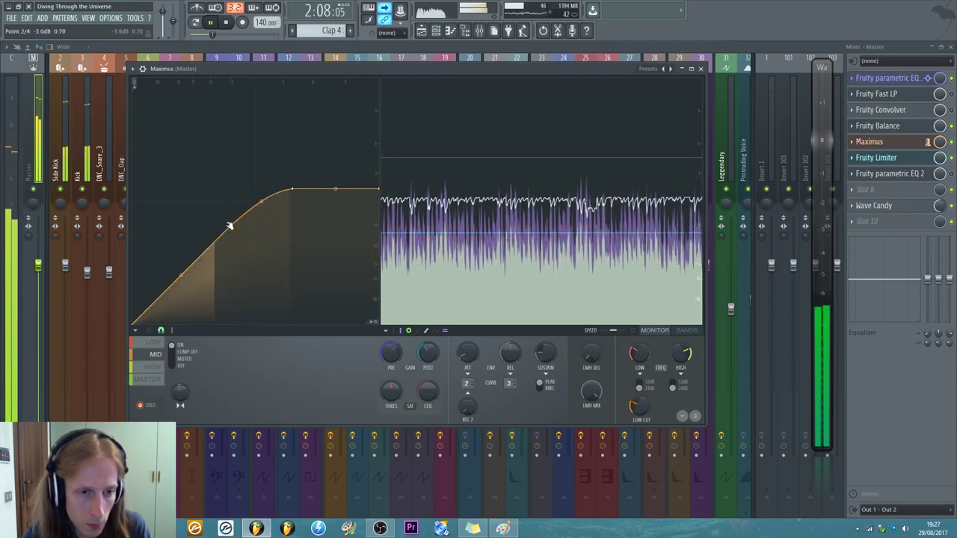
- Reshape the MID band's compression curve by lowering its second and third points and giving the tail a gentle upward slope
{"action": "left_click_drag", "start_coordinate": [291, 189], "coordinate": [304, 181]}
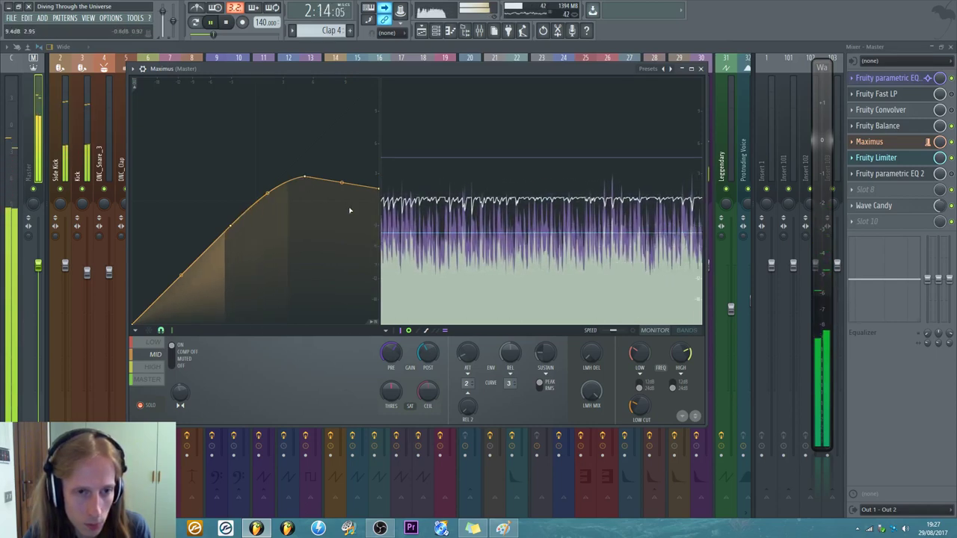
{"action": "left_click_drag", "start_coordinate": [378, 188], "coordinate": [382, 176]}
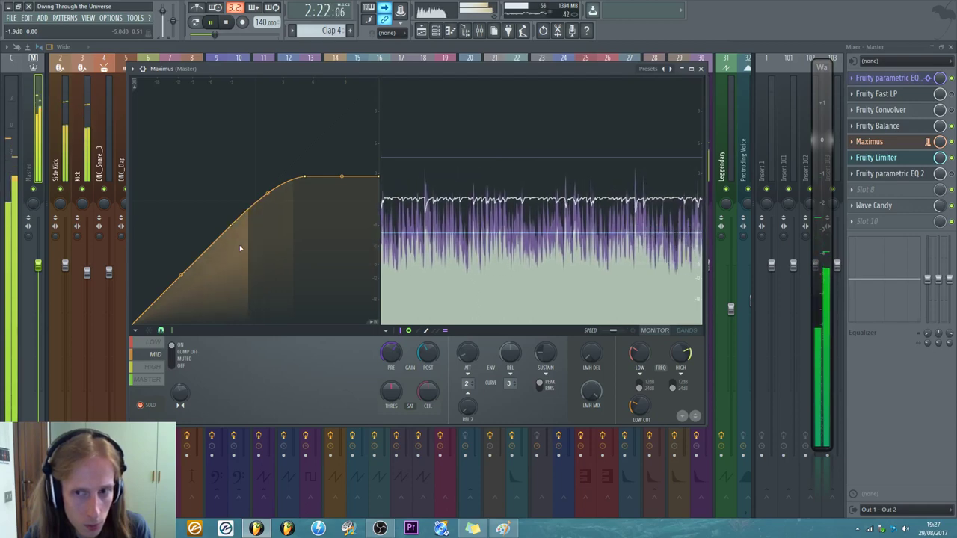
{"action": "mouse_move", "coordinate": [272, 210]}
{"action": "left_mouse_down"}
{"action": "mouse_move", "coordinate": [235, 220]}
{"action": "mouse_move", "coordinate": [231, 237]}
{"action": "mouse_move", "coordinate": [262, 223]}
{"action": "left_mouse_up"}
{"action": "left_click_drag", "start_coordinate": [314, 179], "coordinate": [275, 202]}
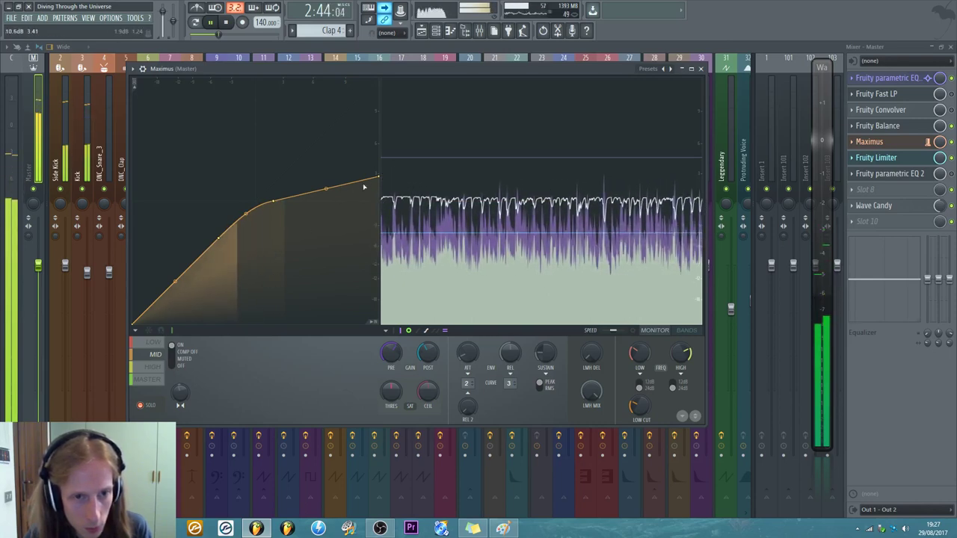
{"action": "left_click_drag", "start_coordinate": [379, 179], "coordinate": [383, 188]}
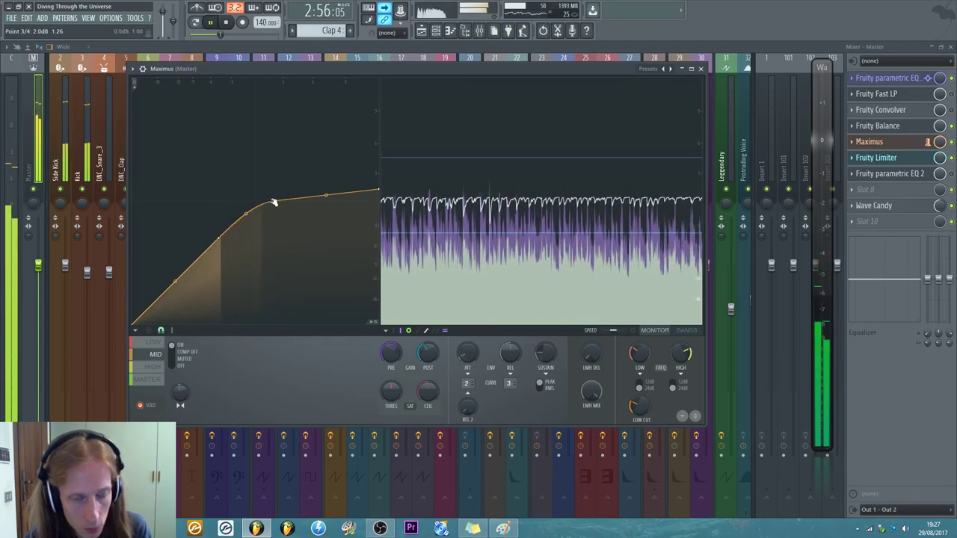
- Try raising the third point of the MID band's curve into a high peak
{"action": "left_click_drag", "start_coordinate": [273, 202], "coordinate": [347, 153]}
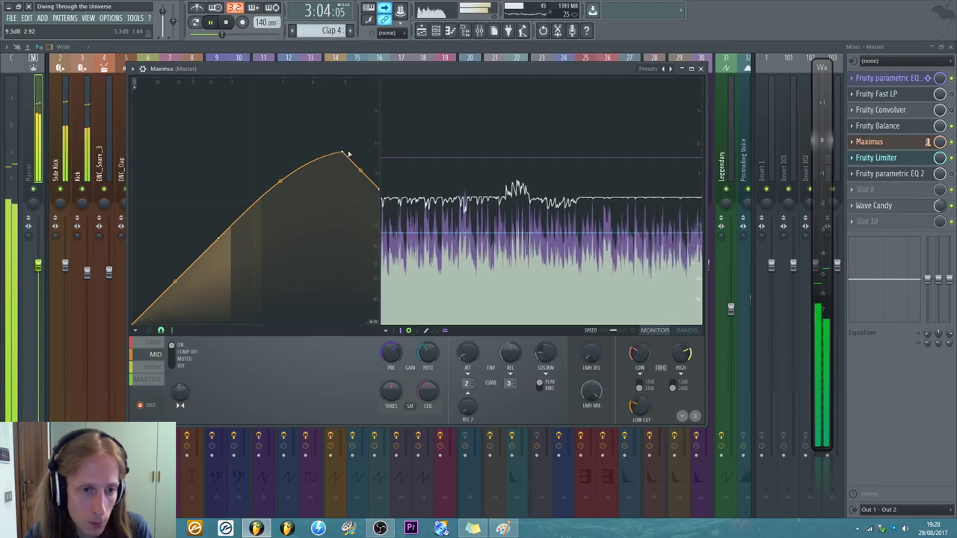
{"action": "left_click_drag", "start_coordinate": [347, 154], "coordinate": [343, 155]}
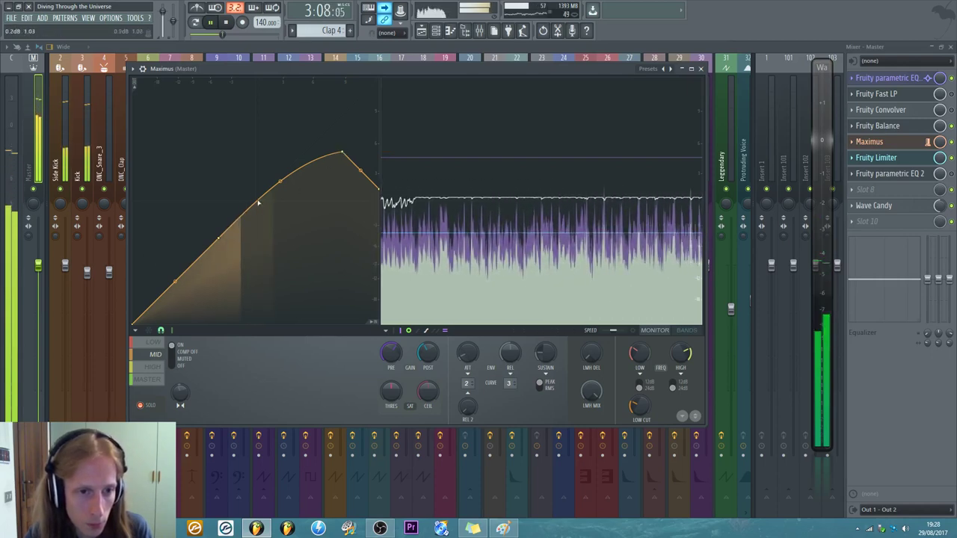
- Pull the third curve point down into a rounded knee, level the end point with it, and lower the second point
{"action": "left_click_drag", "start_coordinate": [342, 153], "coordinate": [284, 196]}
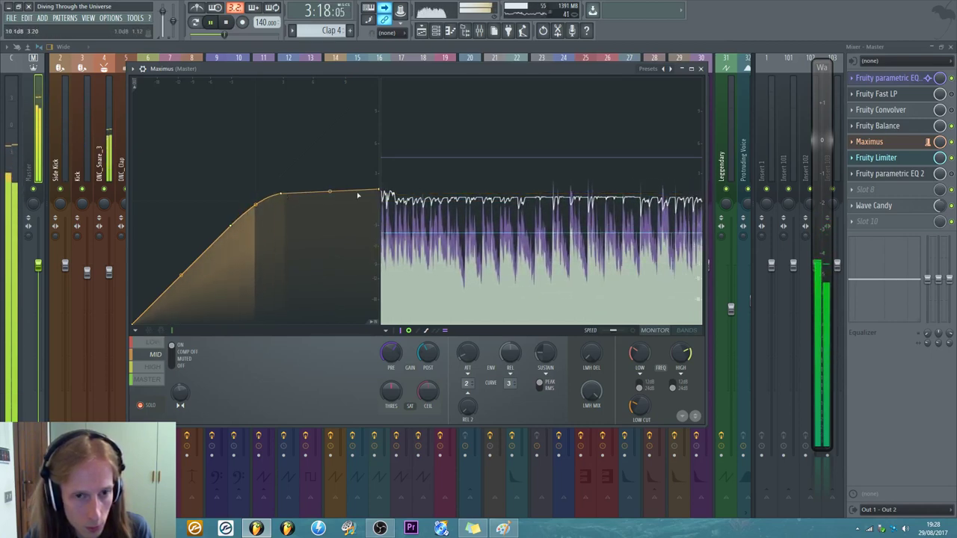
{"action": "left_click_drag", "start_coordinate": [376, 192], "coordinate": [381, 195]}
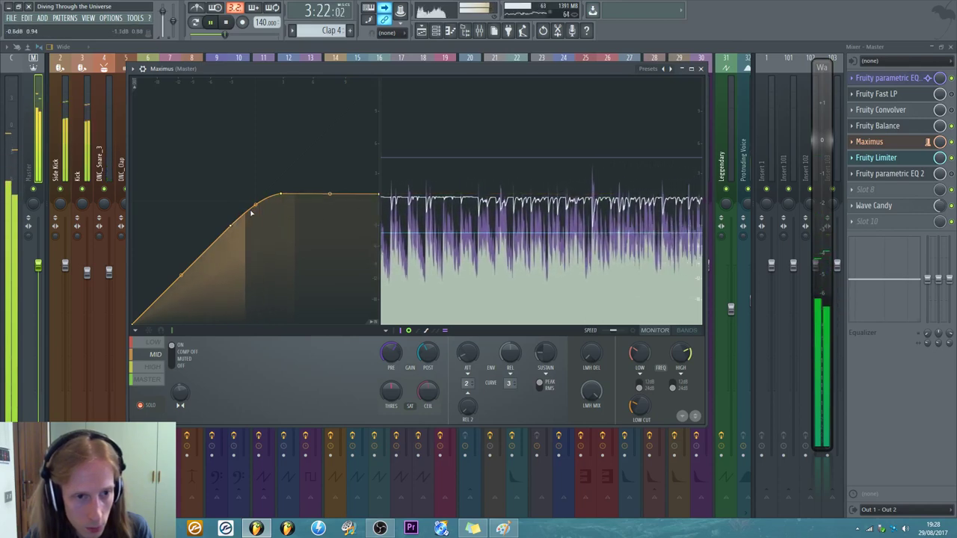
{"action": "left_click_drag", "start_coordinate": [230, 225], "coordinate": [225, 237]}
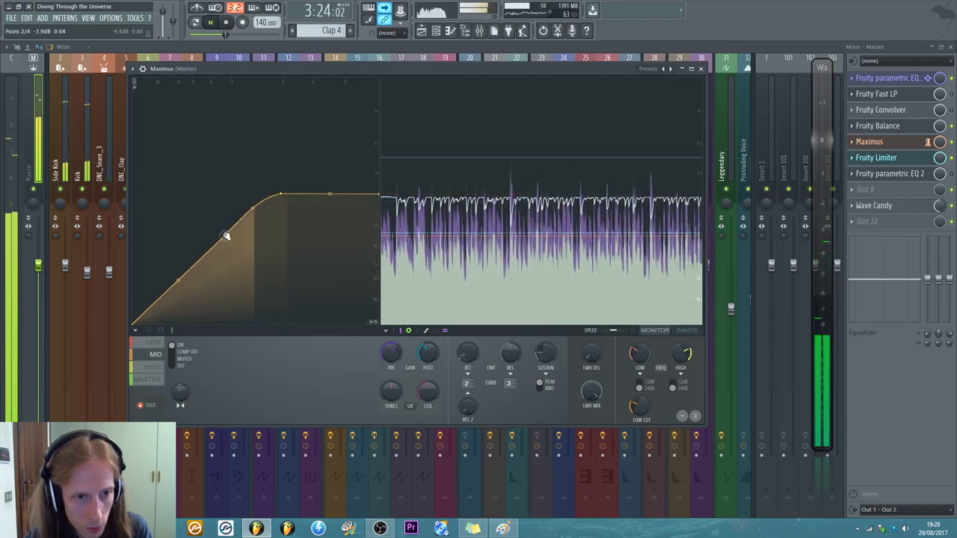
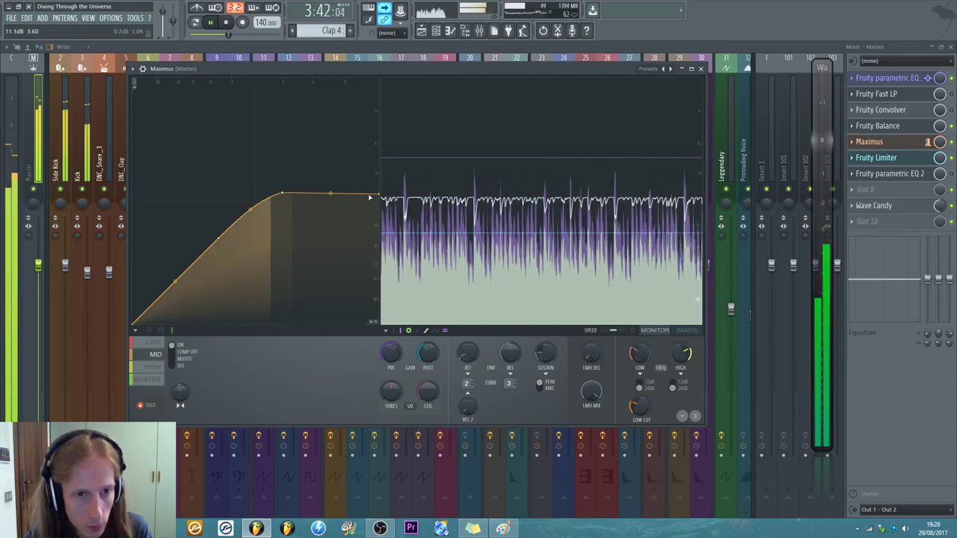
- Adjust the MID saturation threshold and ceiling, and settle the curve's end point slightly above the third point
{"action": "left_click_drag", "start_coordinate": [380, 196], "coordinate": [387, 165]}
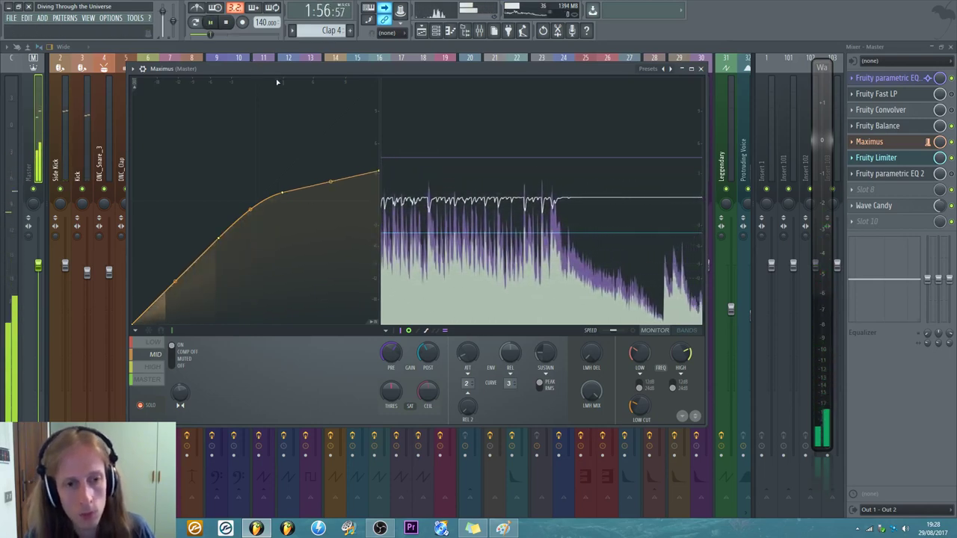
{"action": "mouse_move", "coordinate": [410, 397]}
{"action": "left_mouse_down"}
{"action": "mouse_move", "coordinate": [388, 398]}
{"action": "mouse_move", "coordinate": [394, 392]}
{"action": "left_mouse_up"}
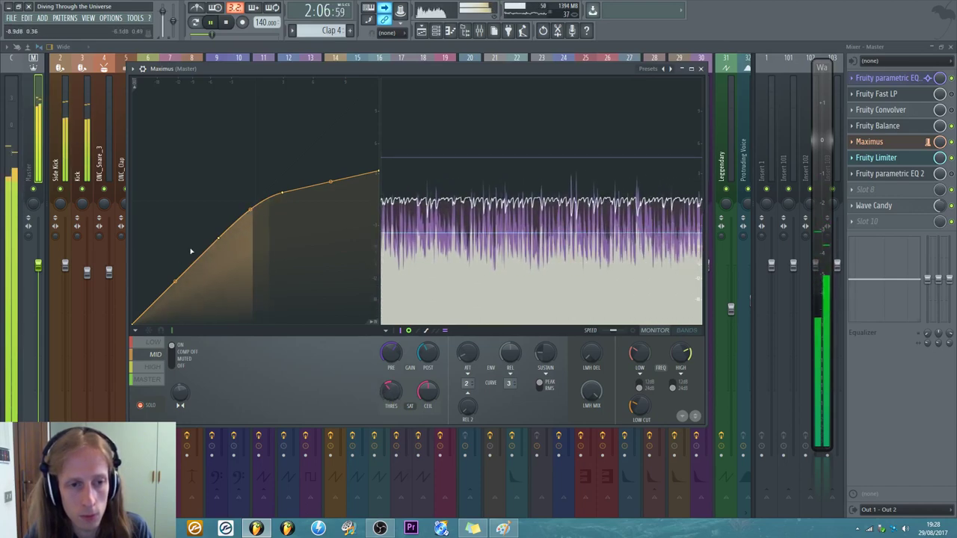
{"action": "mouse_move", "coordinate": [218, 239]}
{"action": "left_mouse_down"}
{"action": "mouse_move", "coordinate": [218, 284]}
{"action": "mouse_move", "coordinate": [218, 240]}
{"action": "left_mouse_up"}
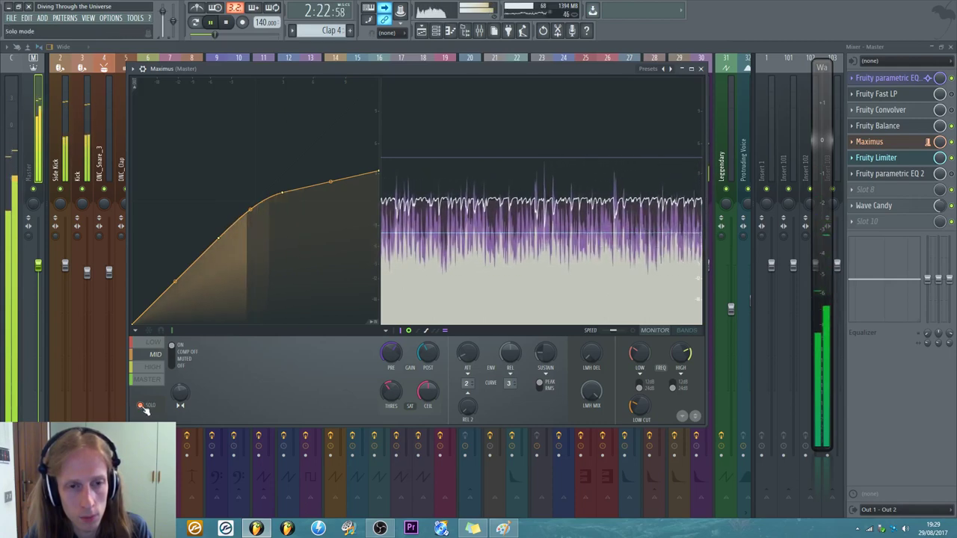
{"action": "left_click_drag", "start_coordinate": [379, 172], "coordinate": [381, 191]}
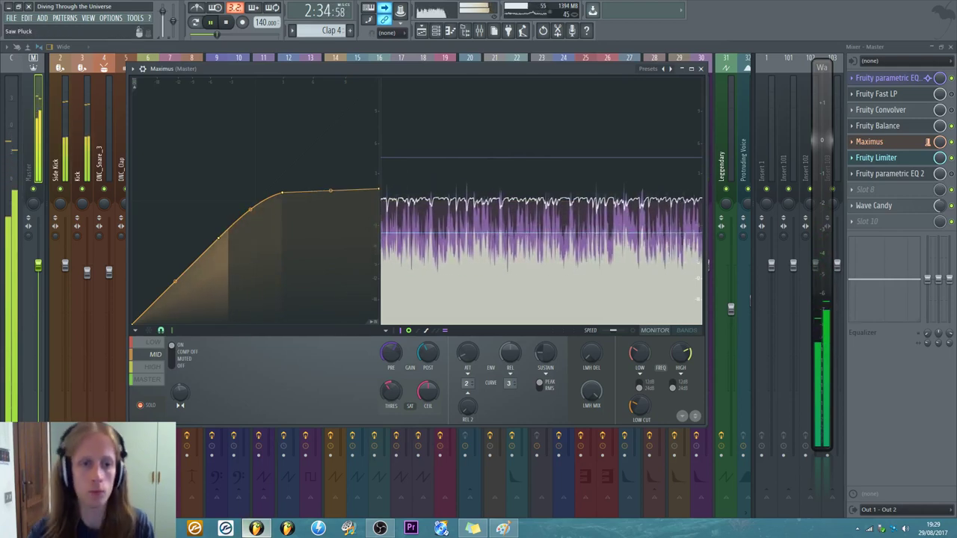
- Audition the MID band's pre gain with solo off, restoring the copied 62% value between trials
{"action": "mouse_move", "coordinate": [257, 529]}
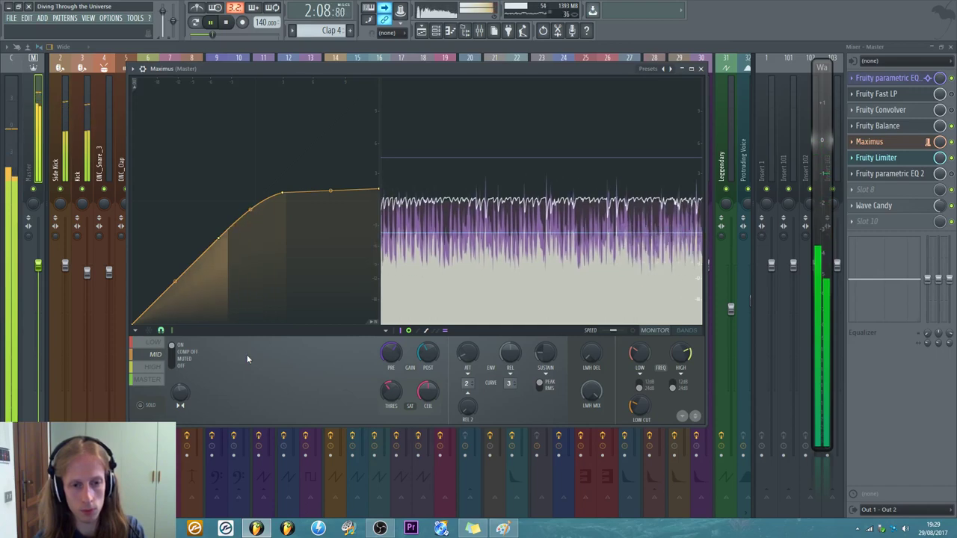
{"action": "right_click", "coordinate": [385, 353]}
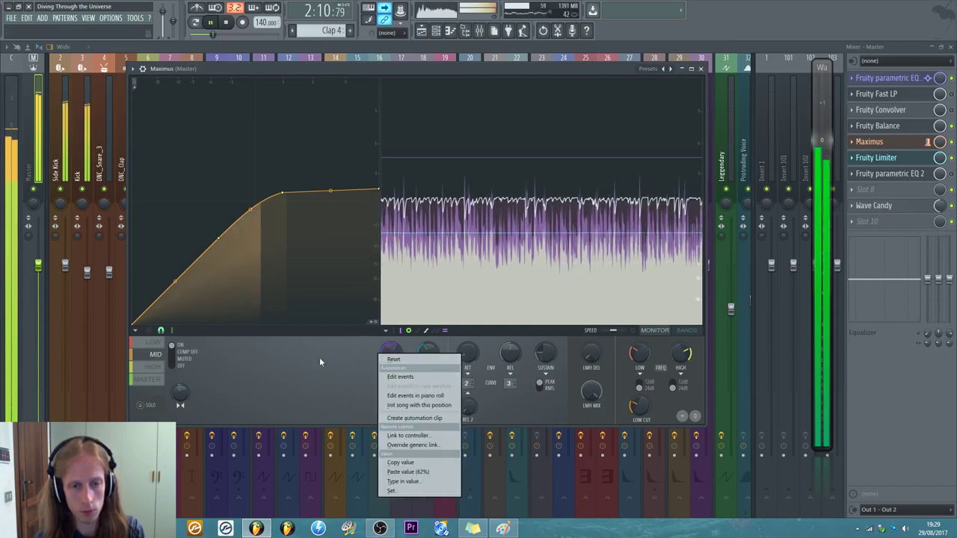
{"action": "left_click", "coordinate": [320, 362]}
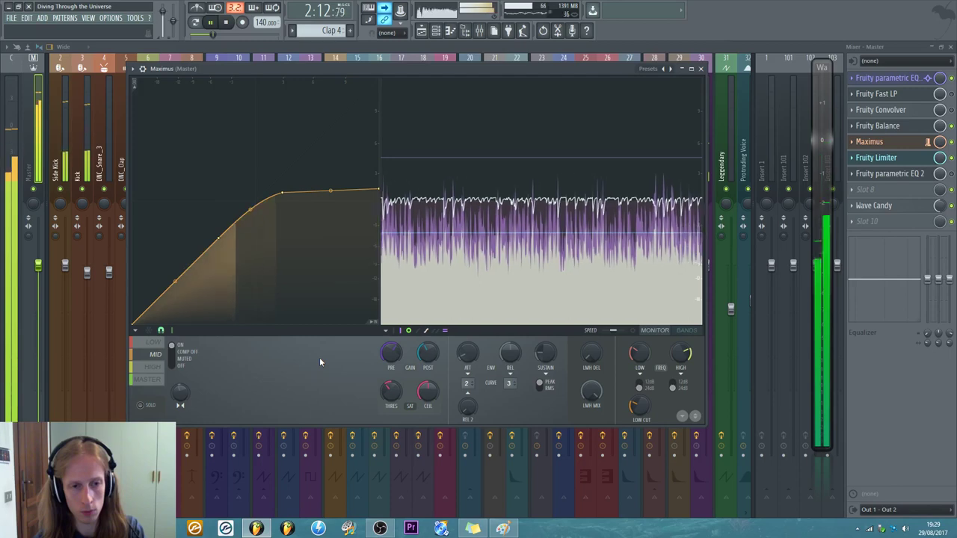
{"action": "right_click", "coordinate": [388, 353]}
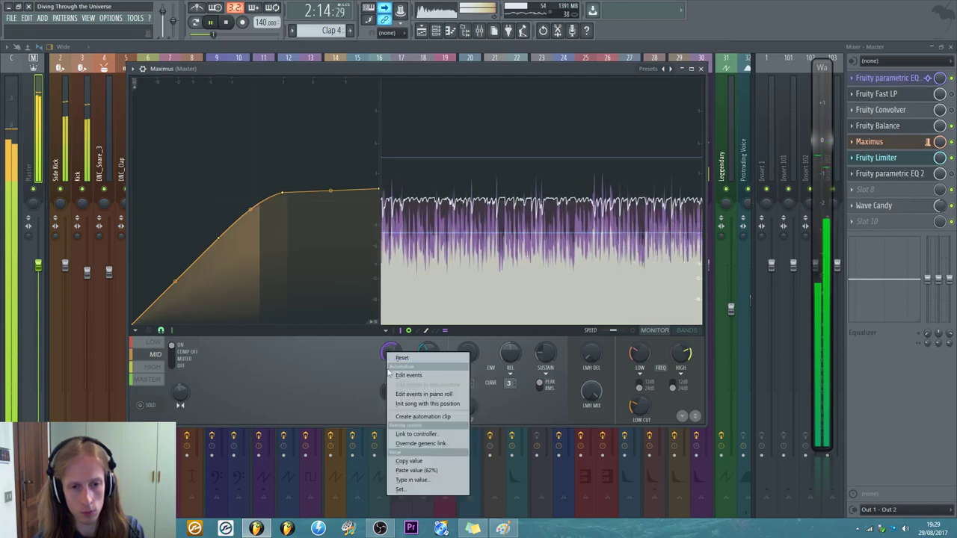
{"action": "left_click", "coordinate": [420, 470]}
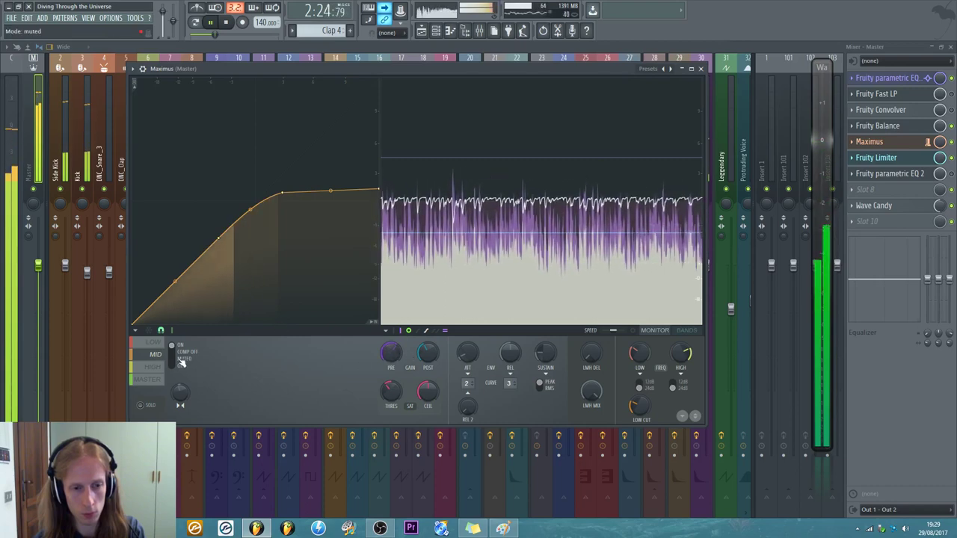
{"action": "right_click", "coordinate": [396, 354]}
{"action": "left_click", "coordinate": [419, 463]}
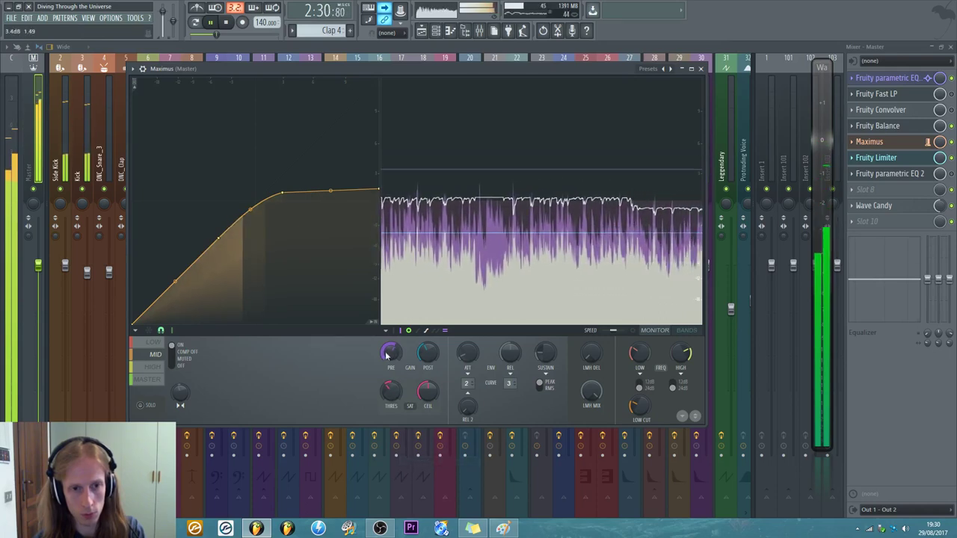
- Set the MID band to no saturation and restore its pre gain to the copied 62% value
{"action": "left_click_drag", "start_coordinate": [391, 407], "coordinate": [391, 403]}
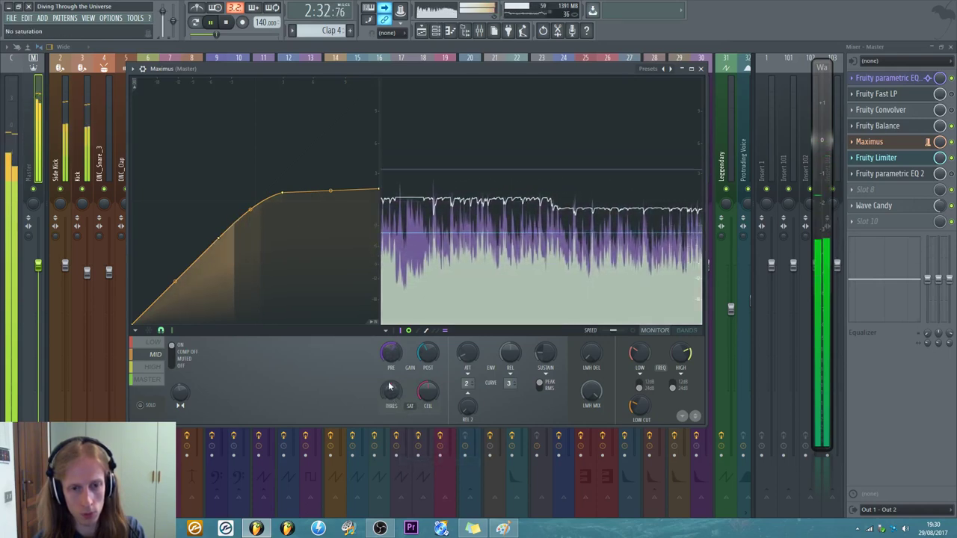
{"action": "right_click", "coordinate": [388, 360]}
{"action": "left_click", "coordinate": [412, 477]}
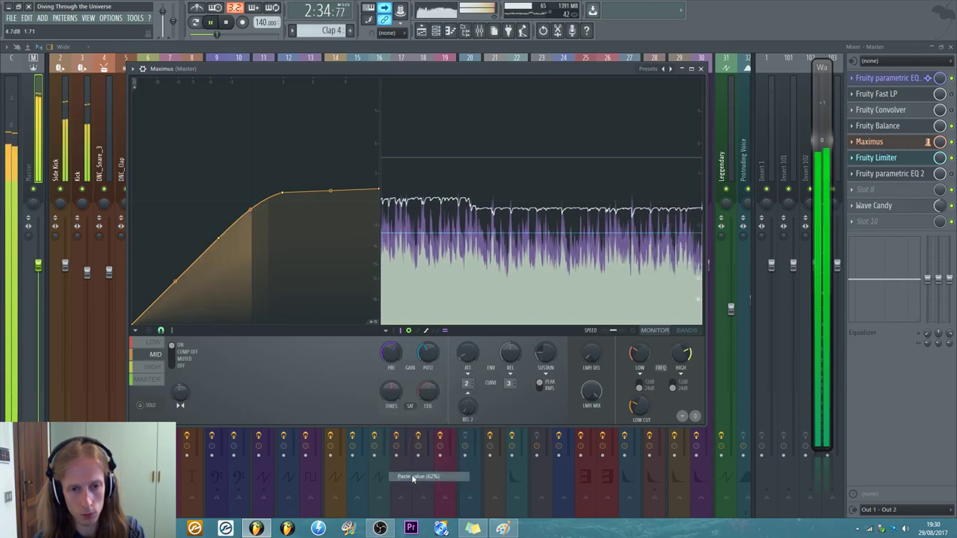
- Compare higher and lower pre gain levels on the MID band, pasting back the 62% value after each trial
{"action": "left_click_drag", "start_coordinate": [401, 358], "coordinate": [400, 350]}
{"action": "right_click", "coordinate": [401, 358]}
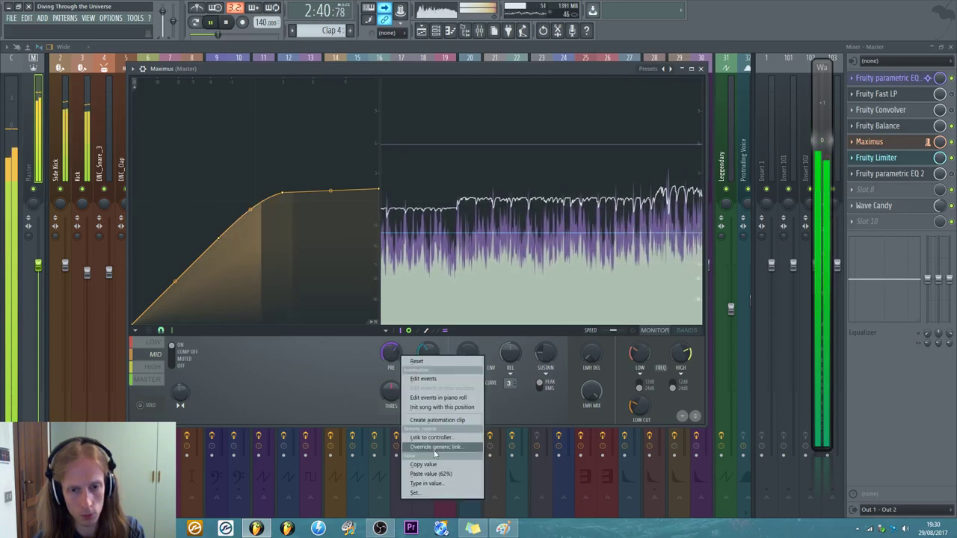
{"action": "left_click", "coordinate": [437, 475]}
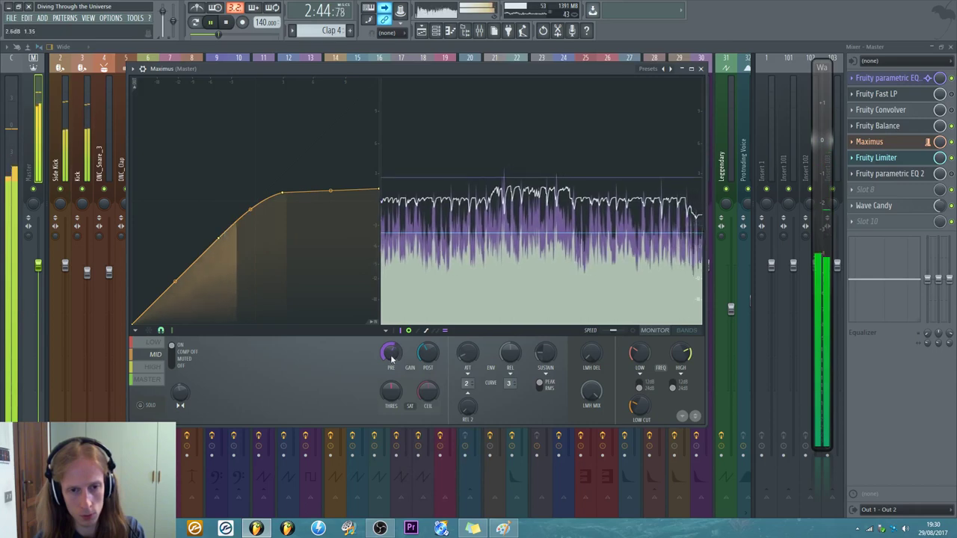
{"action": "right_click", "coordinate": [390, 354]}
{"action": "left_click", "coordinate": [419, 477]}
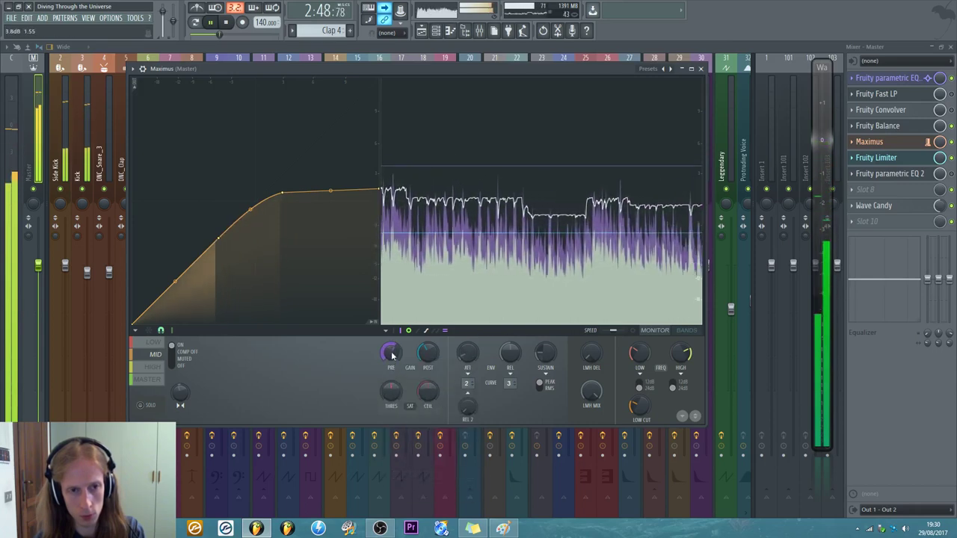
{"action": "right_click", "coordinate": [392, 355]}
{"action": "left_click", "coordinate": [419, 469]}
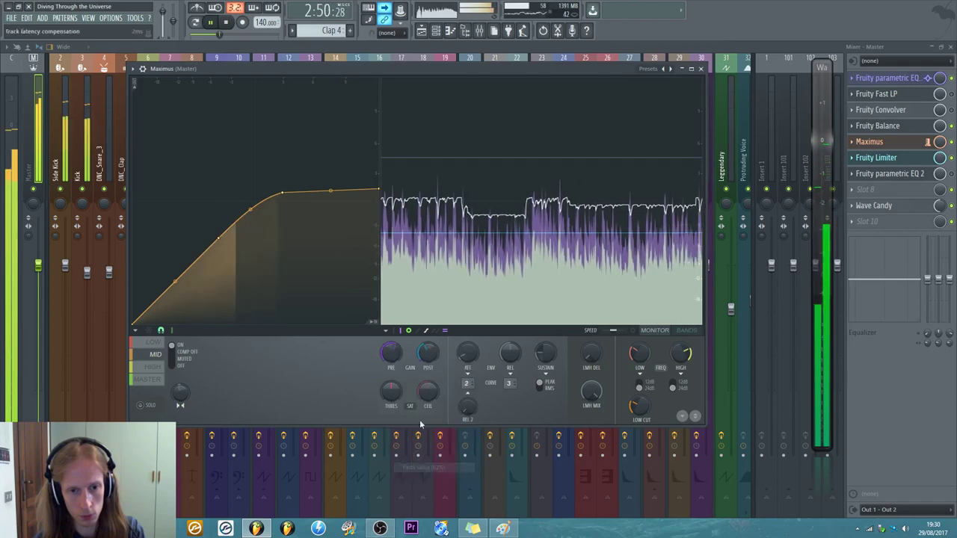
- Compare the MID band's pre gain again with the 62% value and settle it at 4.0 dB
{"action": "right_click", "coordinate": [394, 354]}
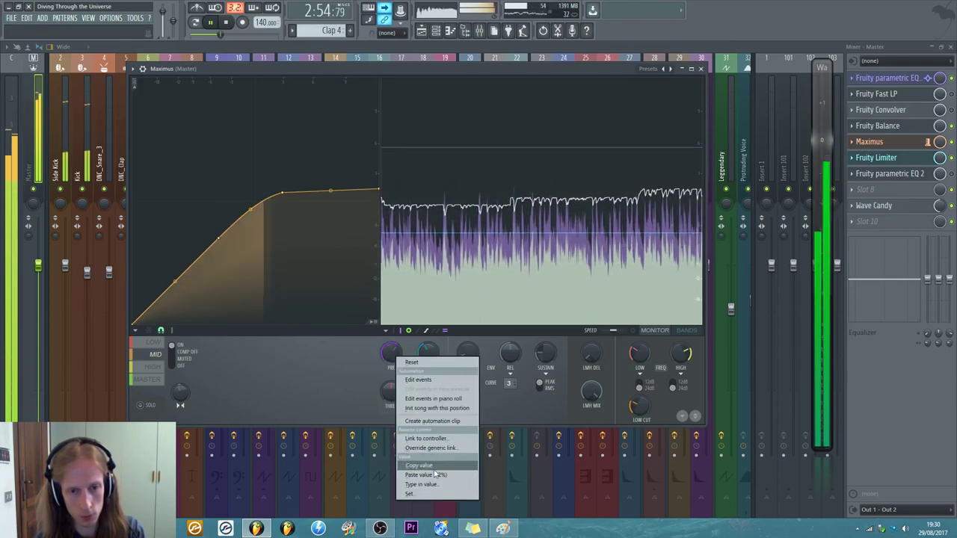
{"action": "left_click", "coordinate": [436, 473]}
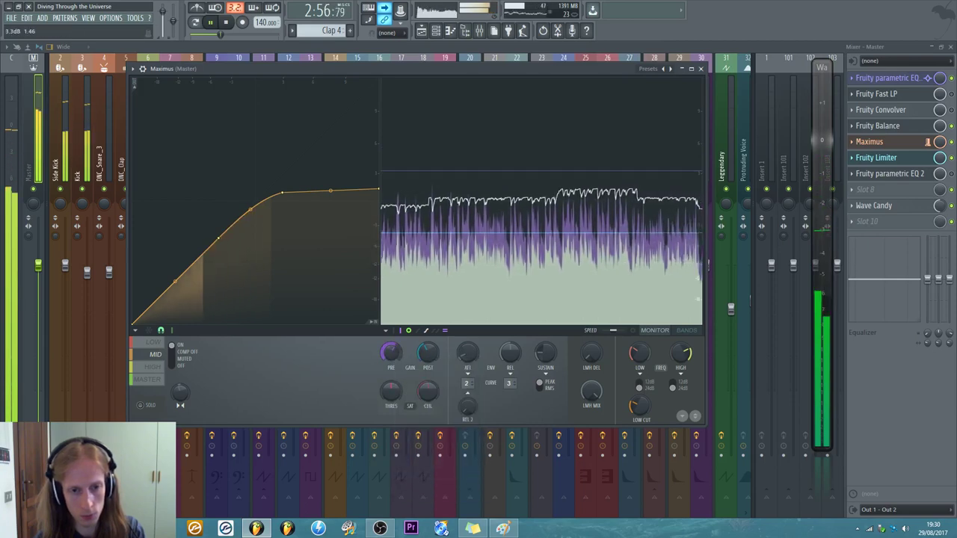
{"action": "right_click", "coordinate": [390, 354]}
{"action": "left_click", "coordinate": [422, 469]}
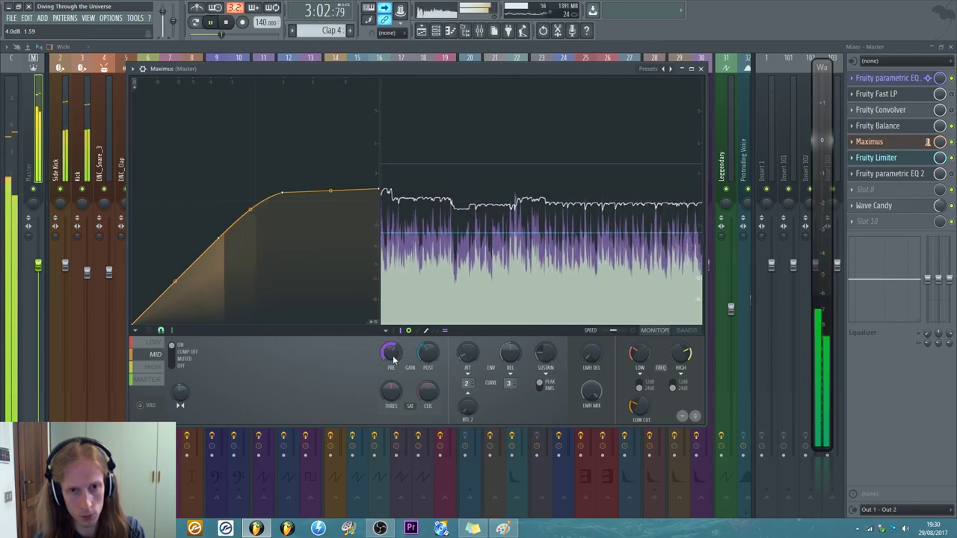
- Try a MID post gain of about -7.0 dB and restore the copied post gain value
{"action": "right_click", "coordinate": [424, 352]}
{"action": "left_click", "coordinate": [452, 467]}
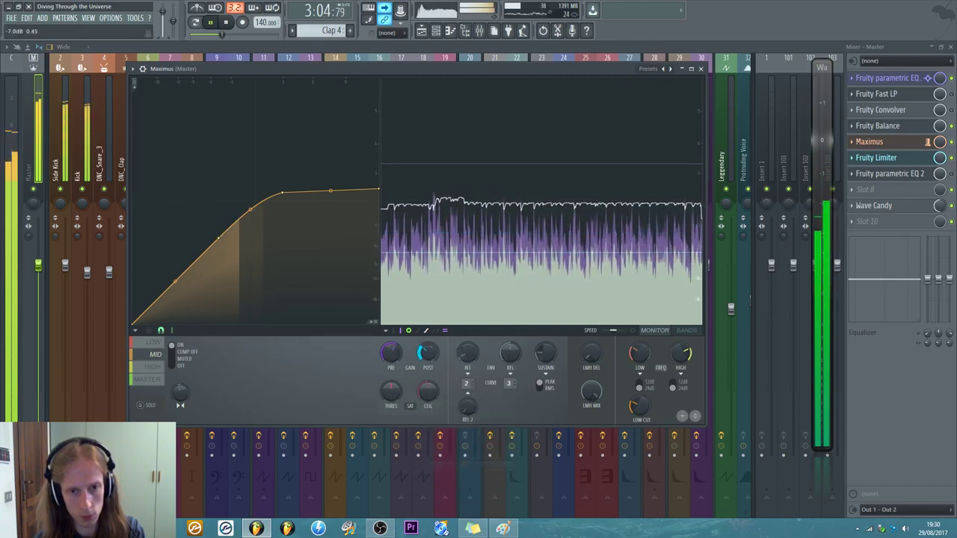
{"action": "right_click", "coordinate": [426, 353]}
{"action": "left_click", "coordinate": [461, 469]}
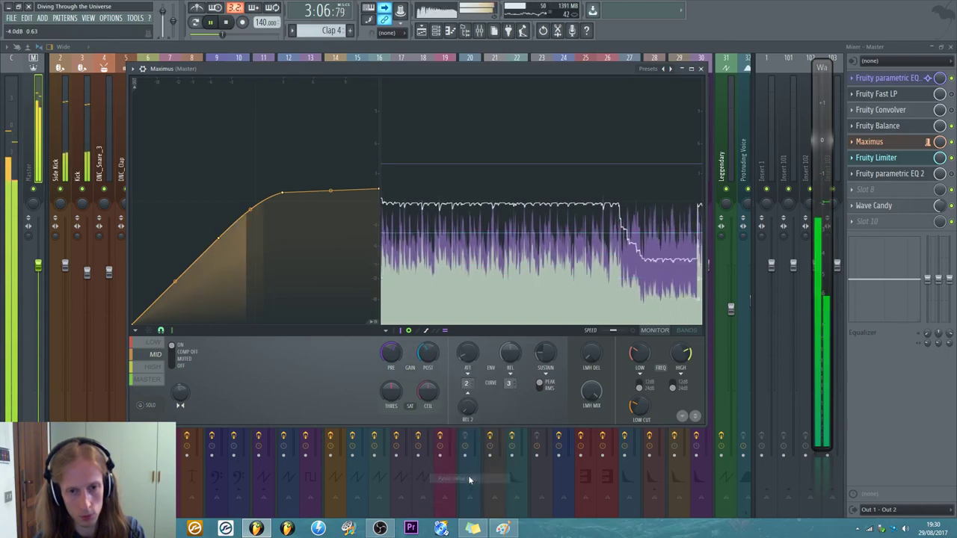
- Solo the MID band and compare release values of about 14.63 ms and 161.57 ms, restoring the copied 50% value after each trial
{"action": "left_click", "coordinate": [149, 408]}
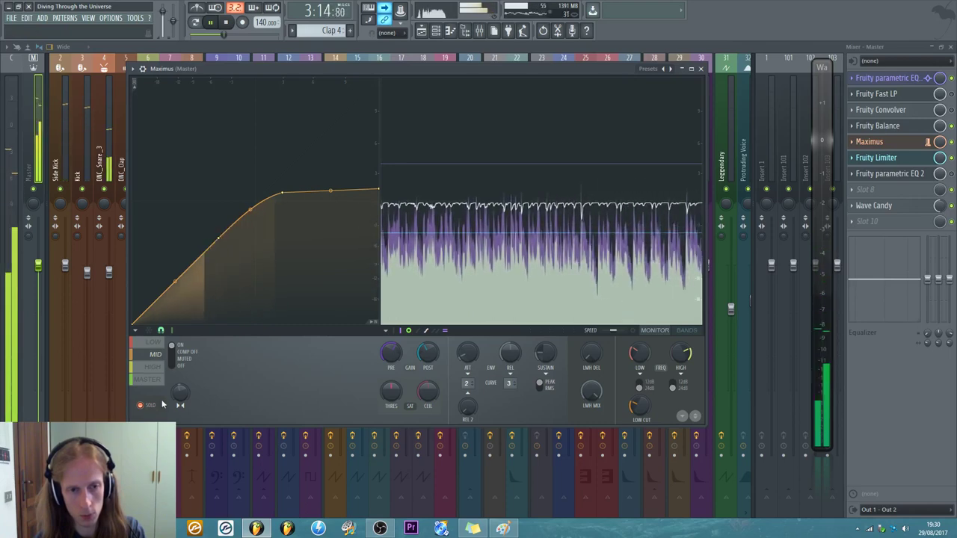
{"action": "right_click", "coordinate": [510, 361]}
{"action": "left_click", "coordinate": [532, 467]}
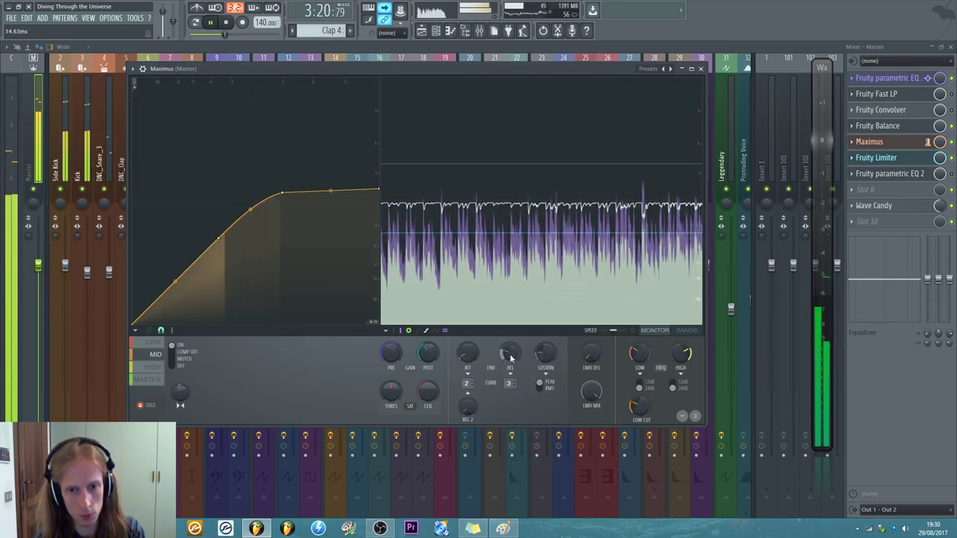
{"action": "right_click", "coordinate": [510, 359]}
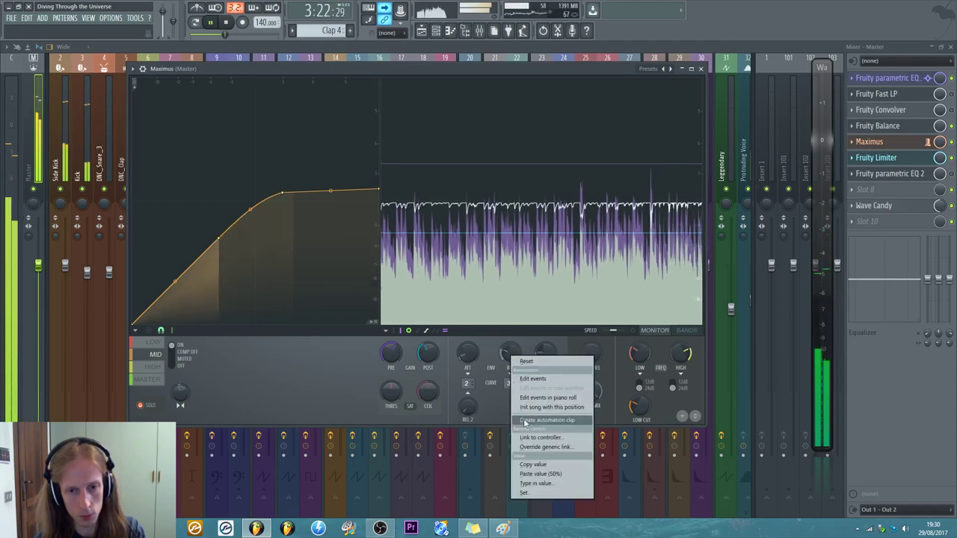
{"action": "left_click", "coordinate": [535, 474]}
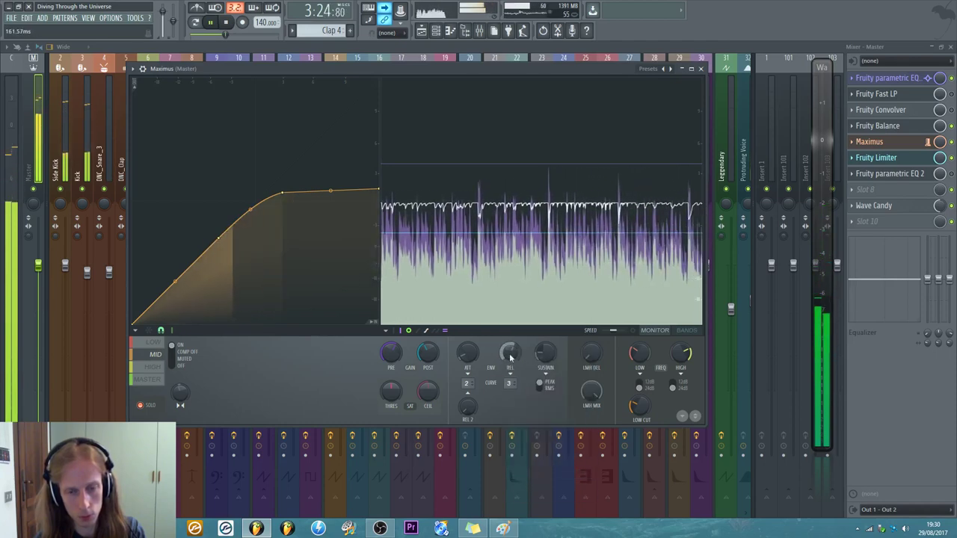
{"action": "right_click", "coordinate": [511, 359]}
{"action": "left_click", "coordinate": [533, 467]}
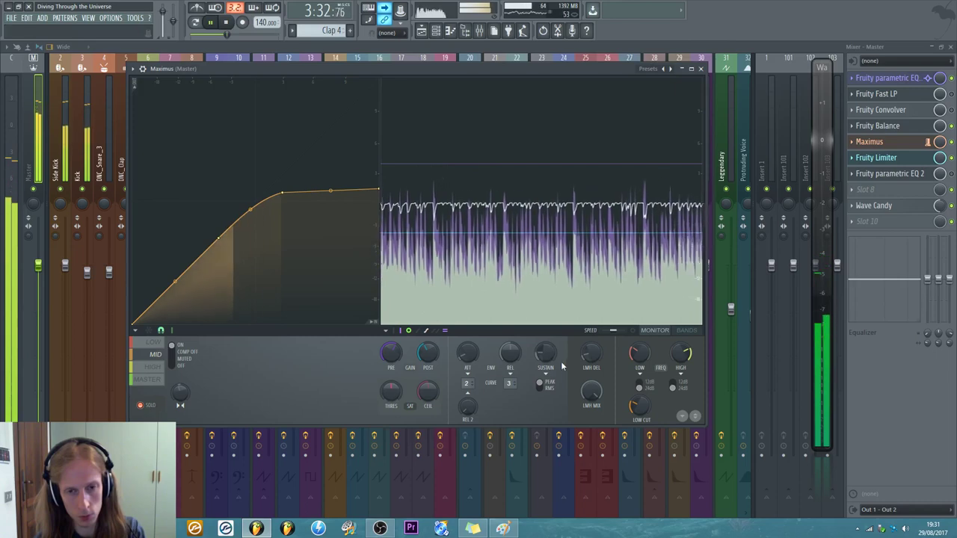
- Try LMH delays of 0.74 ms and 0.18 ms and set the delay to 2.00 ms
{"action": "scroll", "coordinate": [590, 357], "scroll_direction": "down", "scroll_amount": 2}
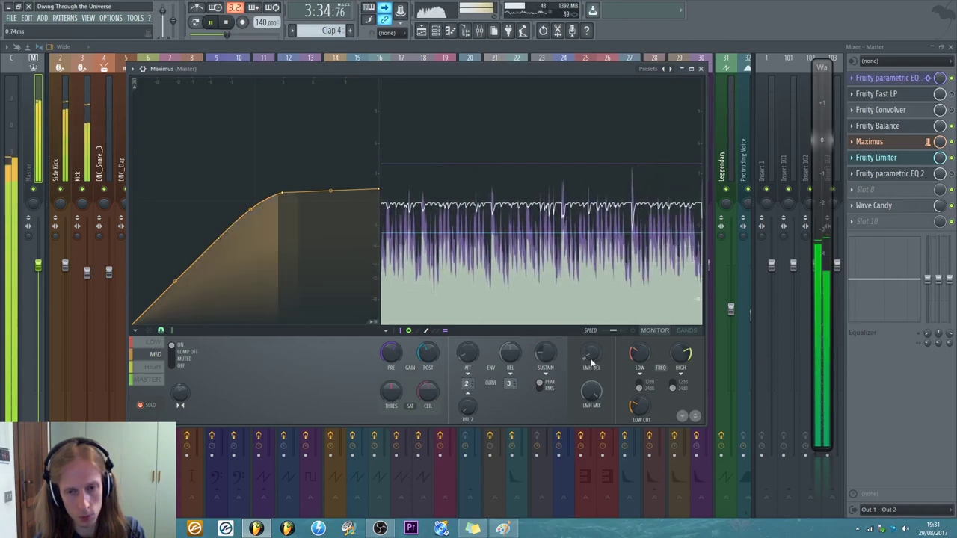
{"action": "scroll", "coordinate": [591, 360], "scroll_direction": "down", "scroll_amount": 4}
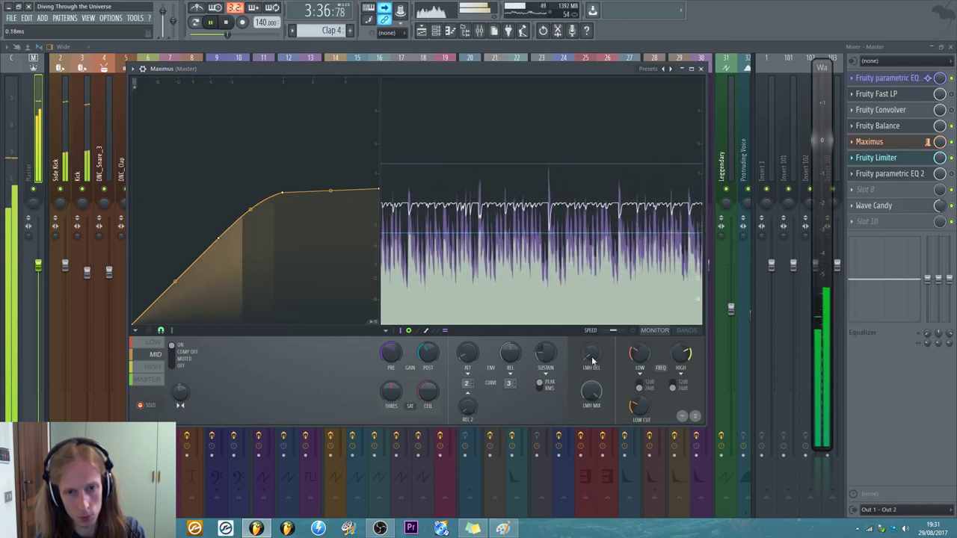
{"action": "scroll", "coordinate": [591, 360], "scroll_direction": "up", "scroll_amount": 5}
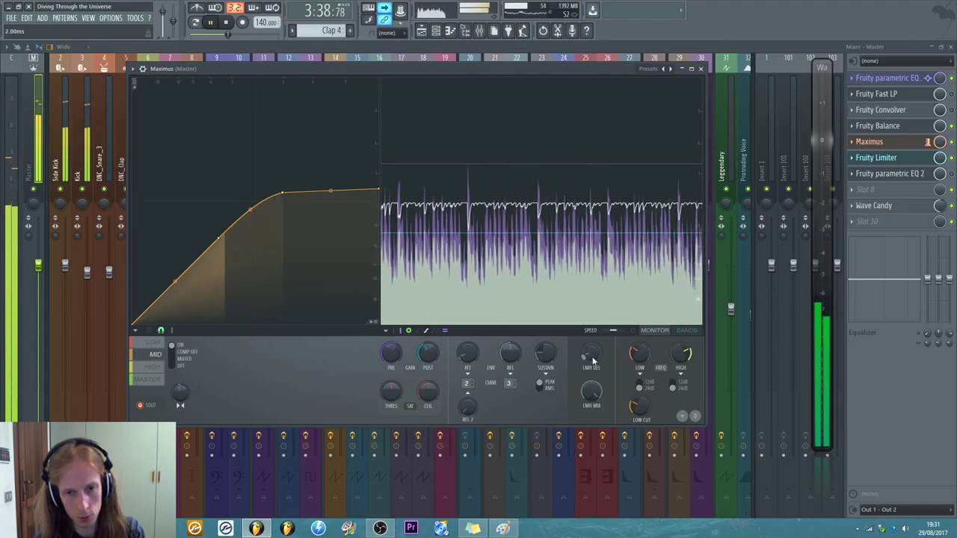
- Check the LOW band's saturation, compare the MID band with and without soft saturation, and set the MID threshold to 89% saturation mode A
{"action": "left_click", "coordinate": [153, 342]}
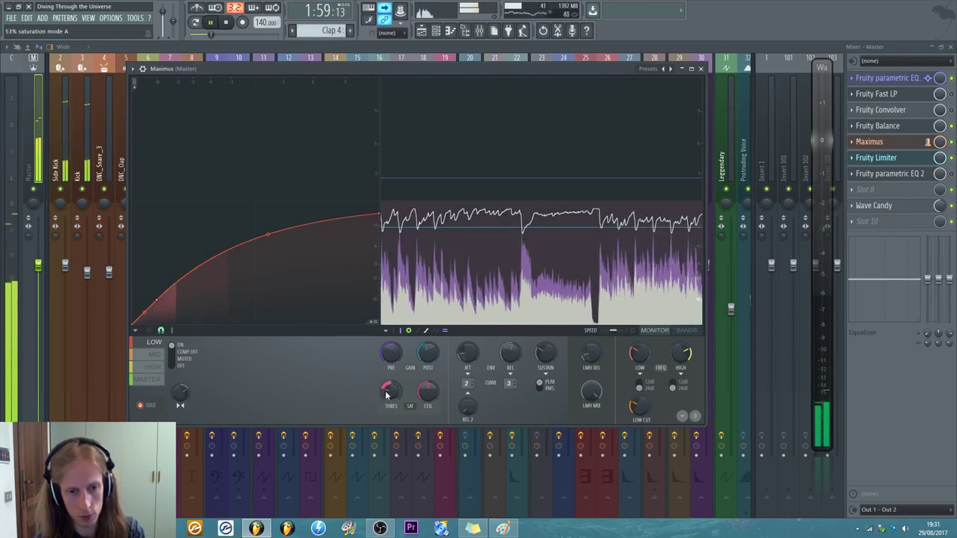
{"action": "left_click", "coordinate": [153, 354]}
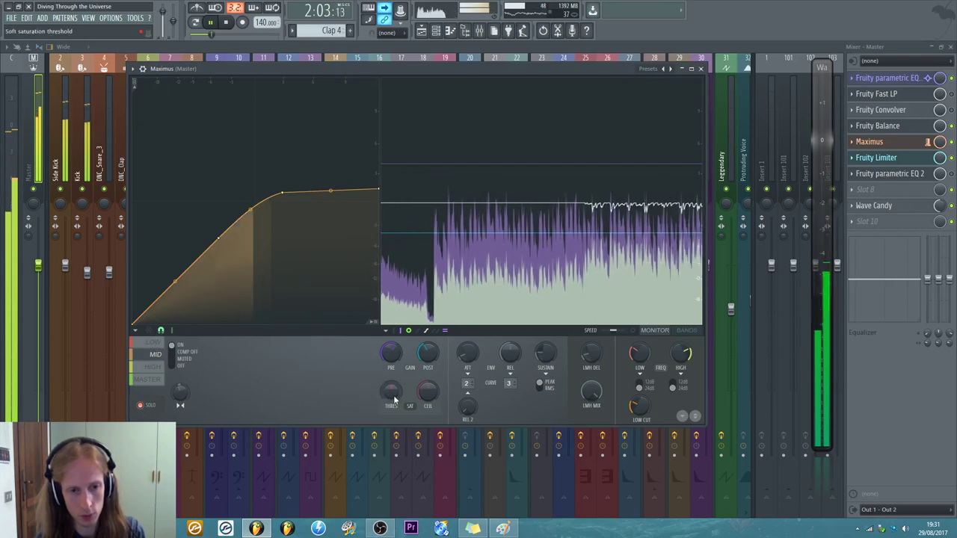
{"action": "left_click_drag", "start_coordinate": [390, 390], "coordinate": [390, 382]}
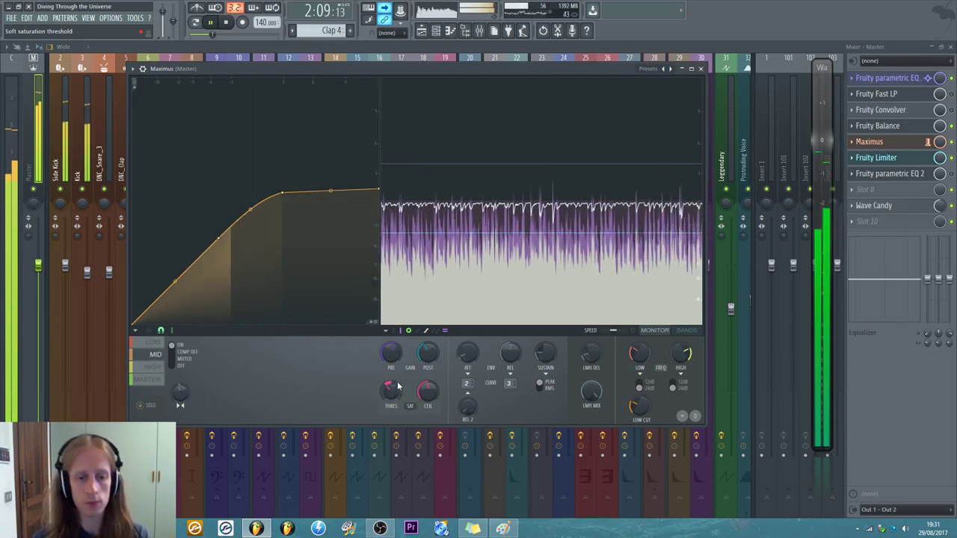
{"action": "left_click_drag", "start_coordinate": [397, 395], "coordinate": [396, 418]}
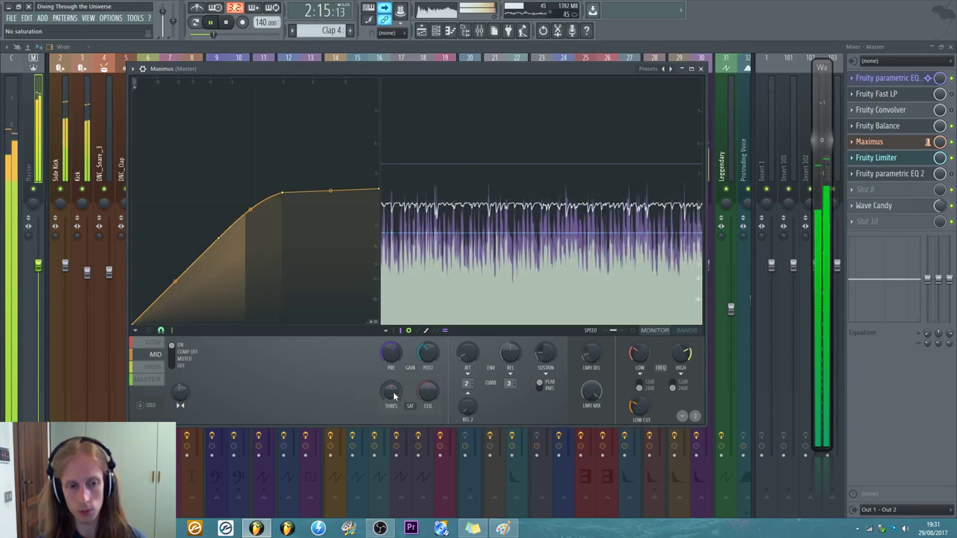
{"action": "left_click_drag", "start_coordinate": [394, 396], "coordinate": [393, 392]}
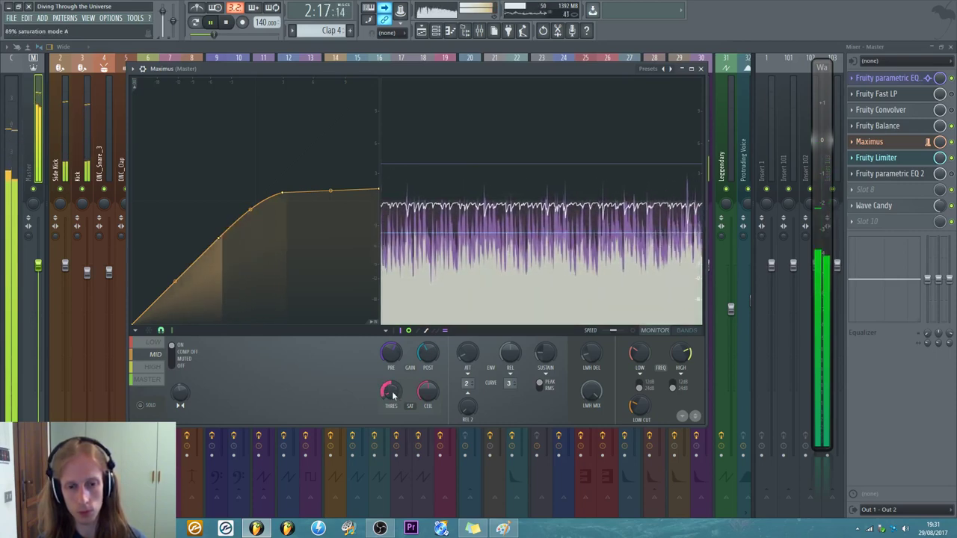
{"action": "right_click", "coordinate": [392, 391]}
{"action": "left_click", "coordinate": [337, 388]}
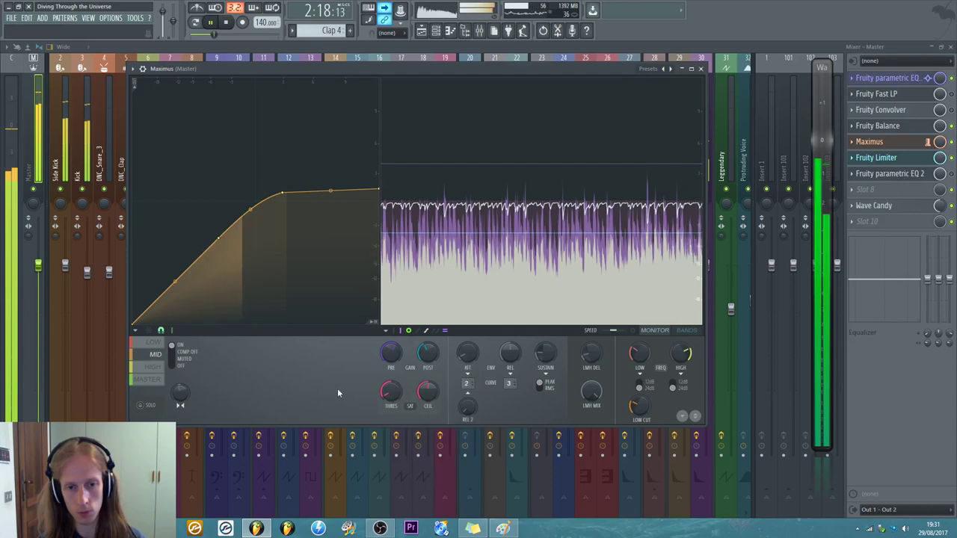
- Audition the HIGH band with the solo switch and check the MASTER band's response
{"action": "left_click", "coordinate": [154, 367]}
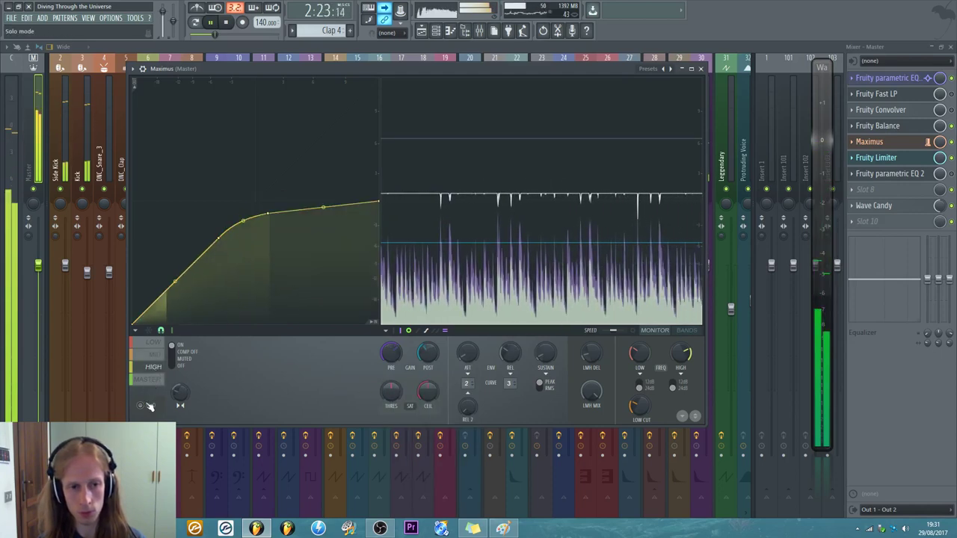
{"action": "left_click", "coordinate": [149, 403]}
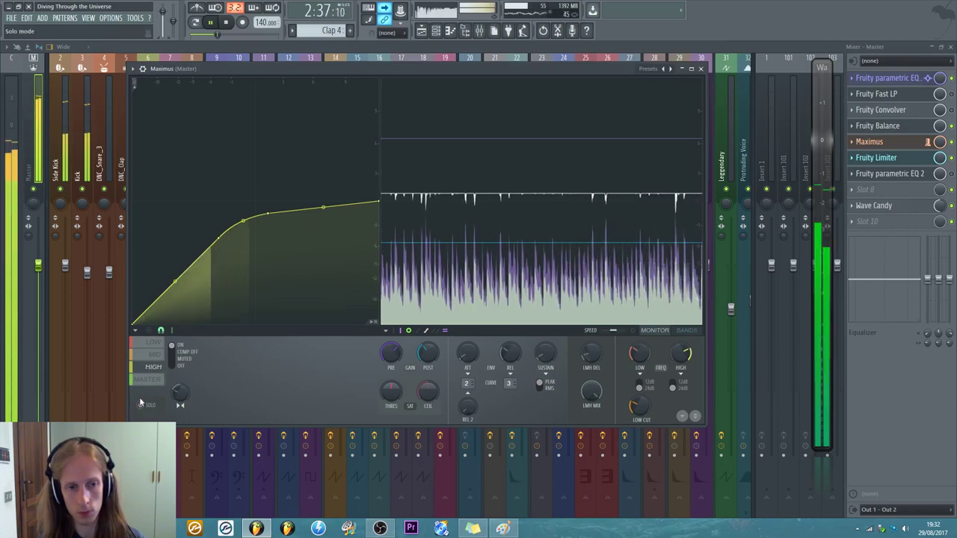
{"action": "left_click", "coordinate": [149, 380]}
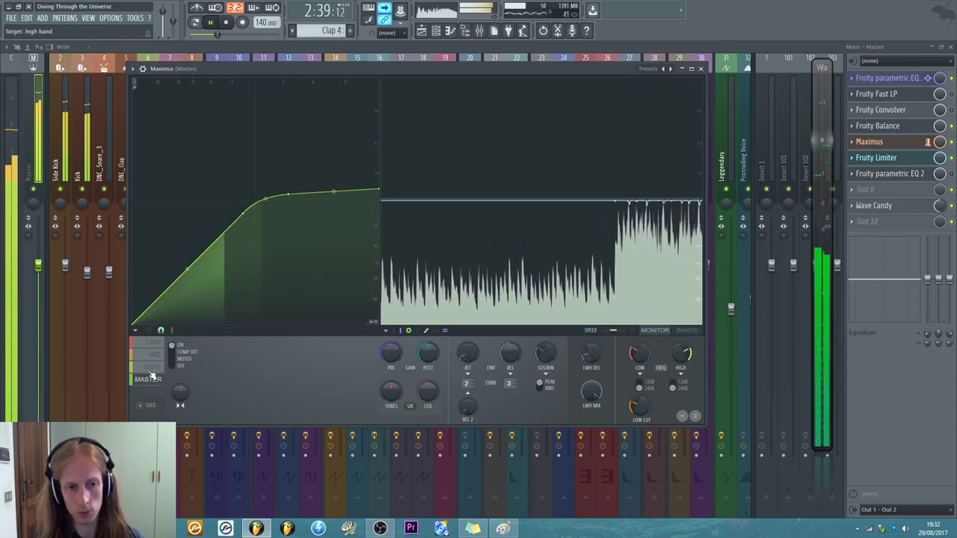
- Try a HIGH band post gain of about -3.3 dB and restore the copied 37% post gain value
{"action": "left_click", "coordinate": [155, 368]}
{"action": "right_click", "coordinate": [426, 358]}
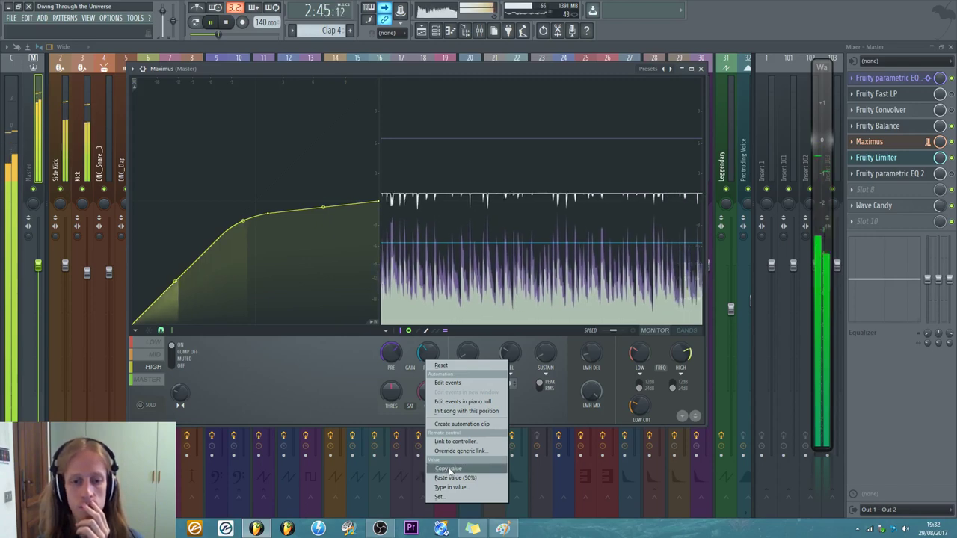
{"action": "left_click", "coordinate": [447, 467]}
{"action": "left_click_drag", "start_coordinate": [429, 356], "coordinate": [431, 363]}
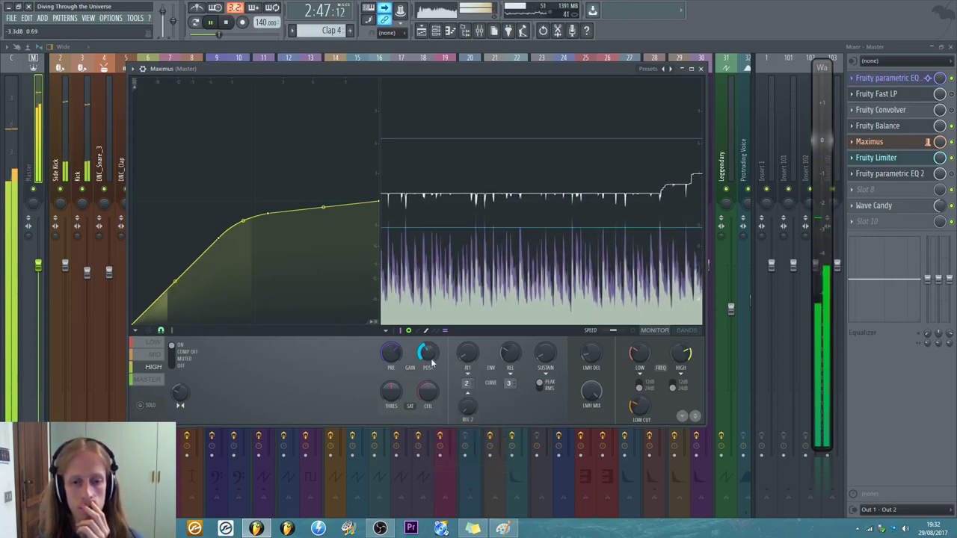
{"action": "right_click", "coordinate": [431, 362]}
{"action": "left_click", "coordinate": [449, 479]}
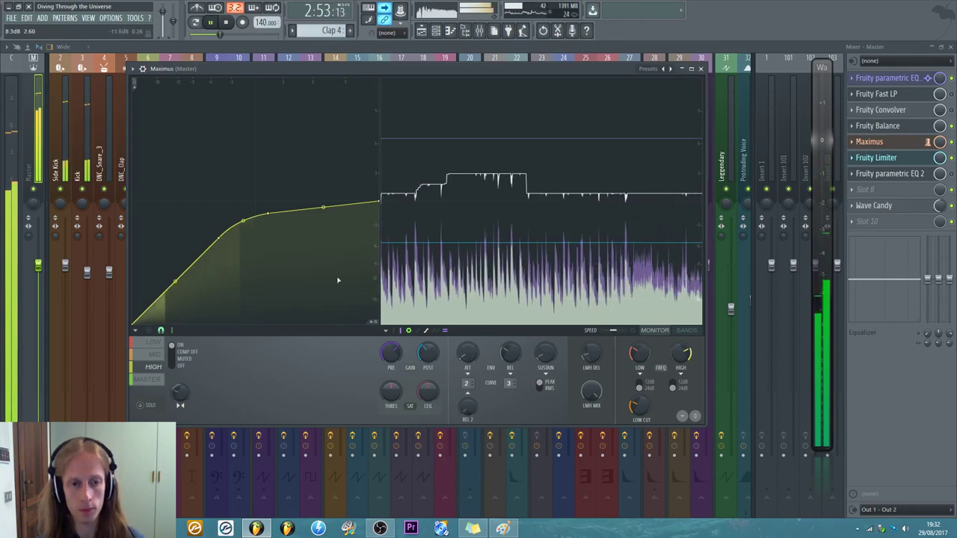
- Display the MASTER band and close the Maximus and Fruity Limiter windows of the master channel
{"action": "left_click", "coordinate": [148, 379]}
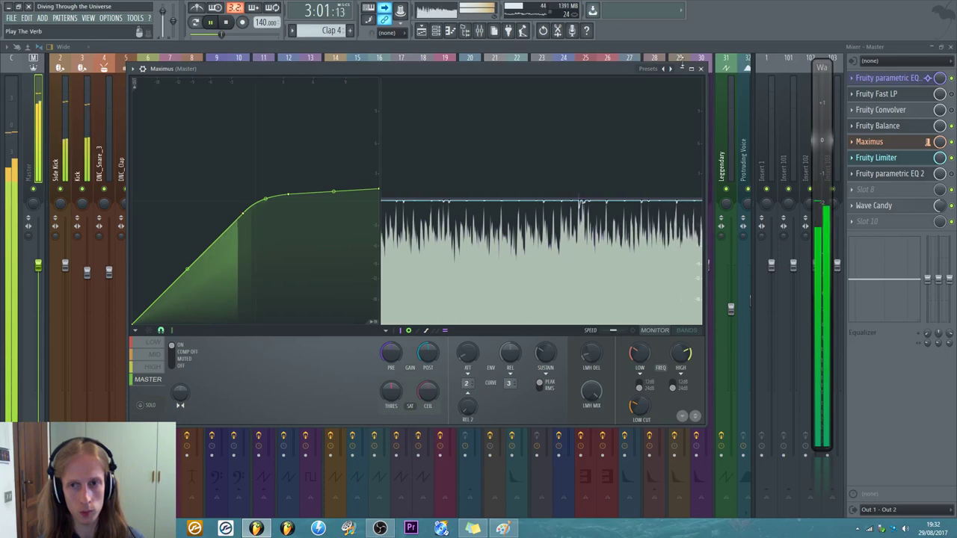
{"action": "left_click", "coordinate": [700, 68]}
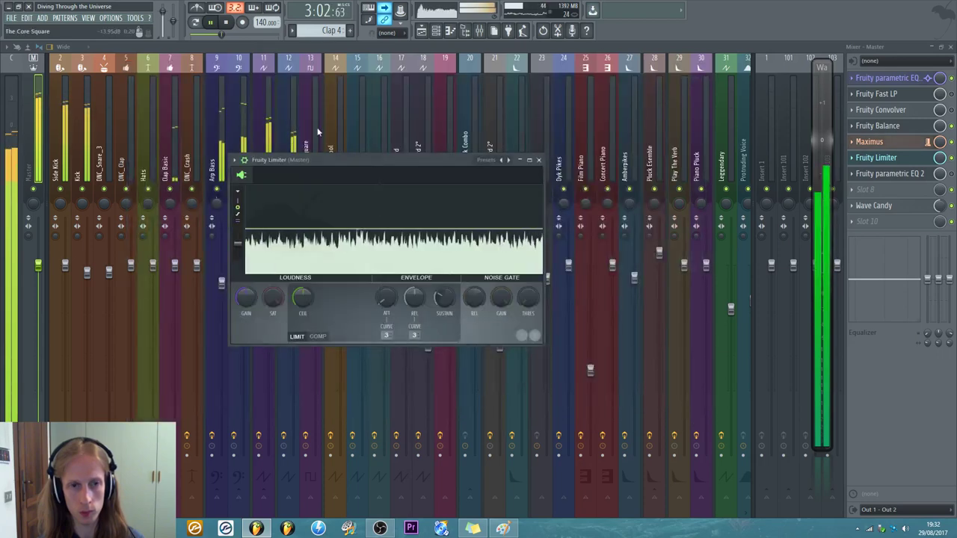
{"action": "left_click", "coordinate": [541, 161]}
{"action": "left_click", "coordinate": [431, 229]}
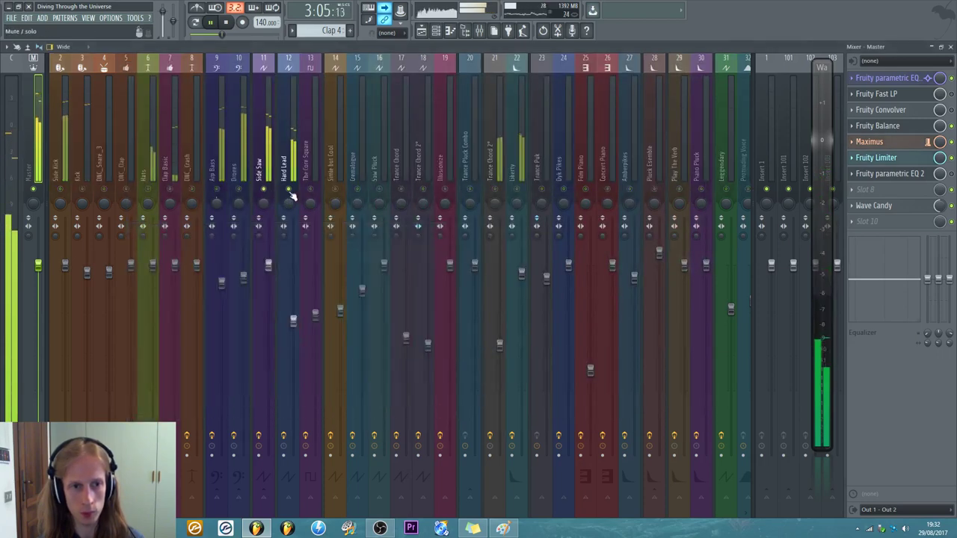
- Compare the Hard Lead and Side Saw tracks soloed together and within the full mix
{"action": "left_click", "coordinate": [296, 161]}
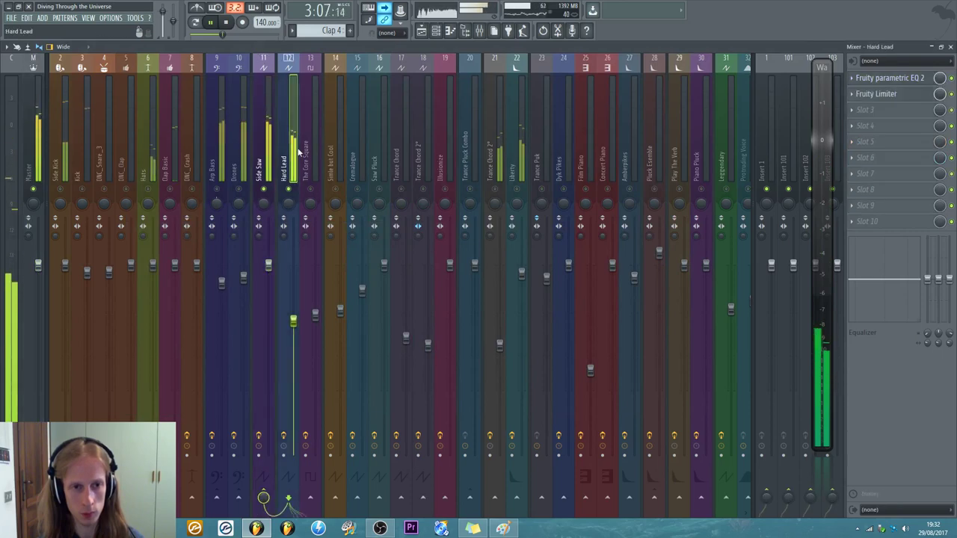
{"action": "left_click", "coordinate": [264, 164]}
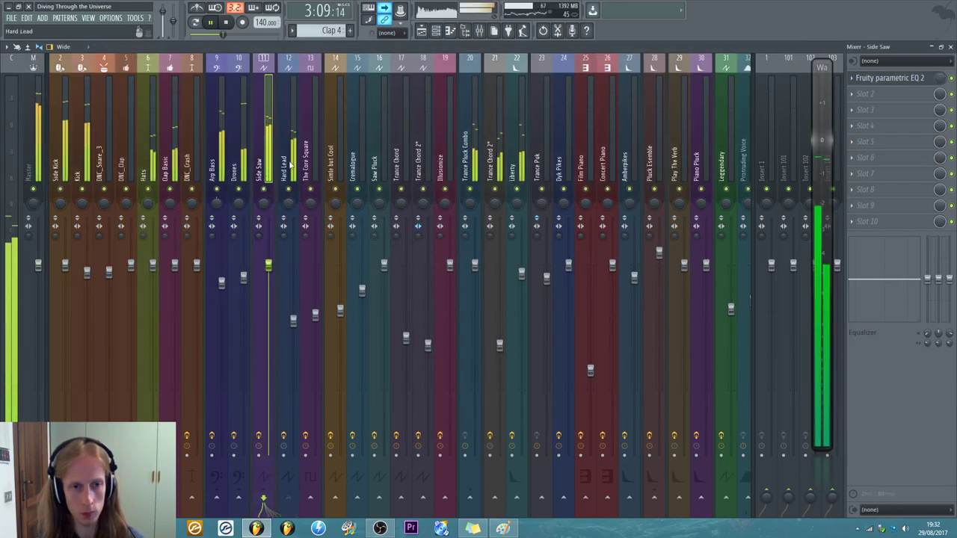
{"action": "left_click", "coordinate": [290, 166]}
{"action": "left_click", "coordinate": [271, 152]}
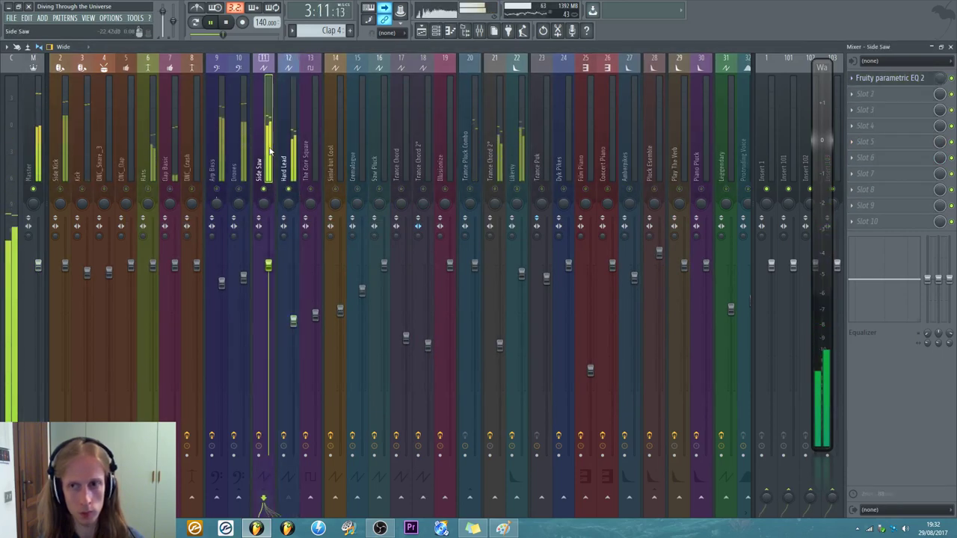
- Check the Fruity parametric EQ 2 on the Side Saw track and its mix level options
{"action": "left_click", "coordinate": [908, 79]}
{"action": "left_click", "coordinate": [909, 80]}
{"action": "right_click", "coordinate": [939, 77]}
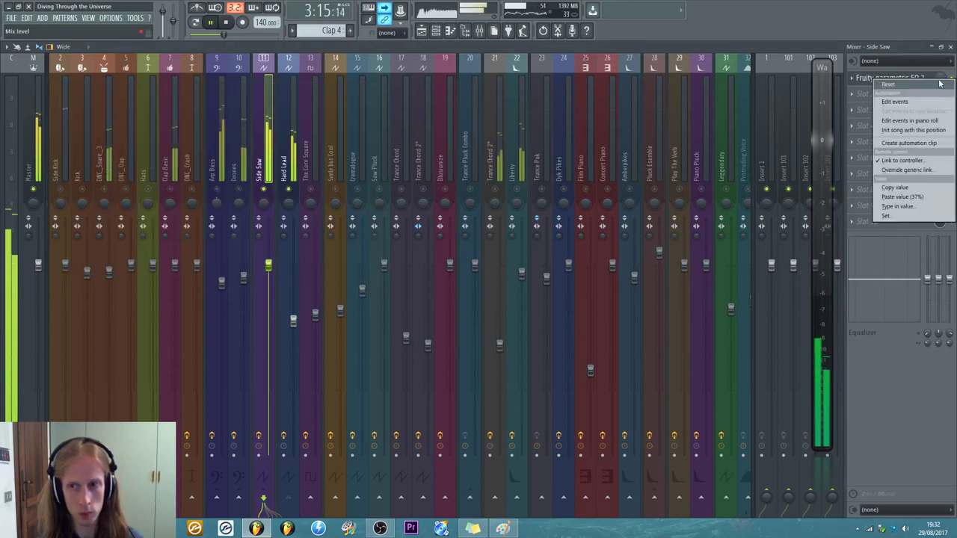
{"action": "left_click", "coordinate": [328, 54]}
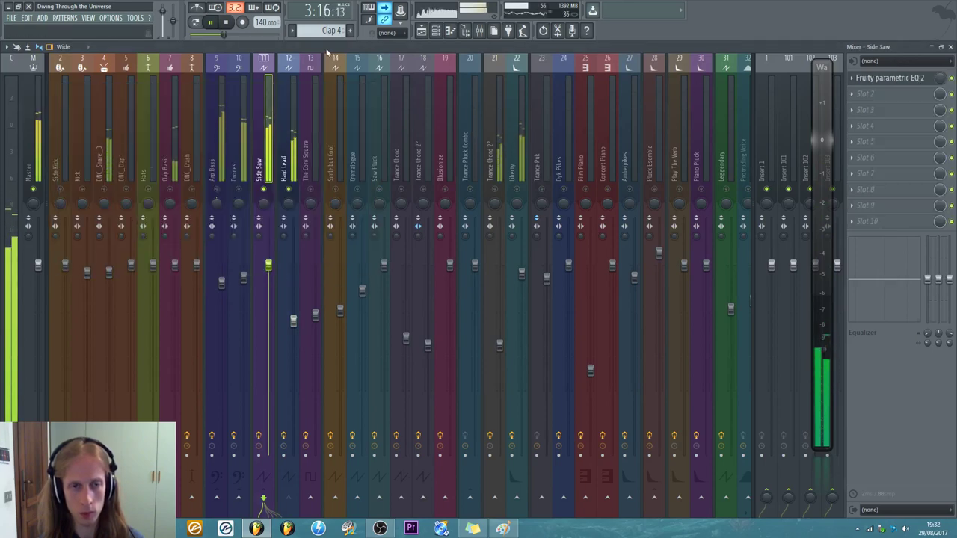
- Select the Hard Lead track and play the Special Lead pattern on its own in pattern mode
{"action": "left_click", "coordinate": [286, 123]}
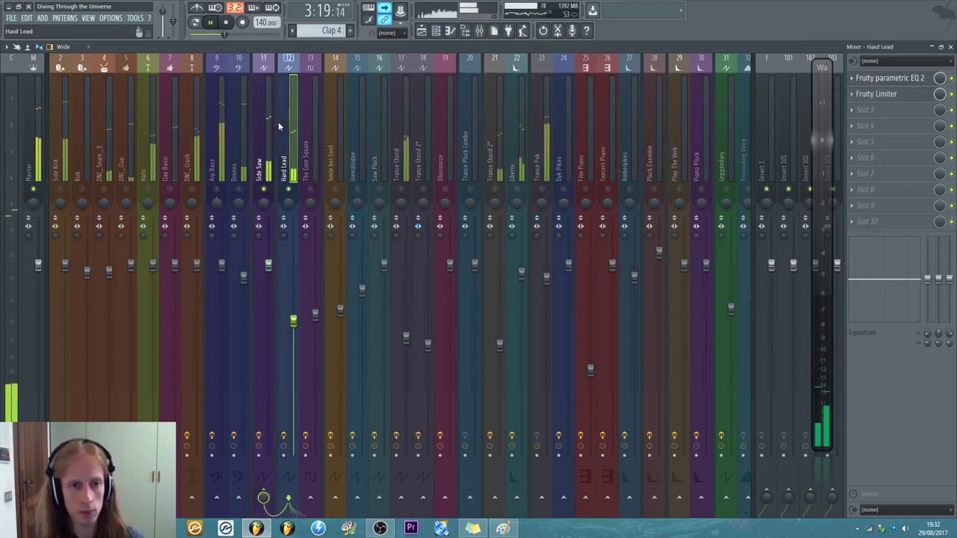
{"action": "left_click", "coordinate": [211, 32]}
{"action": "left_click", "coordinate": [329, 30]}
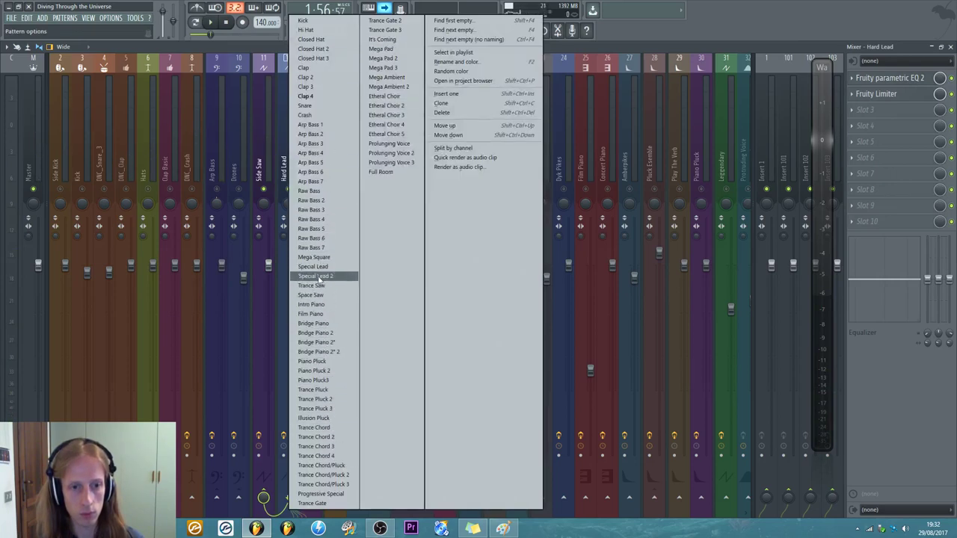
{"action": "left_click", "coordinate": [320, 285]}
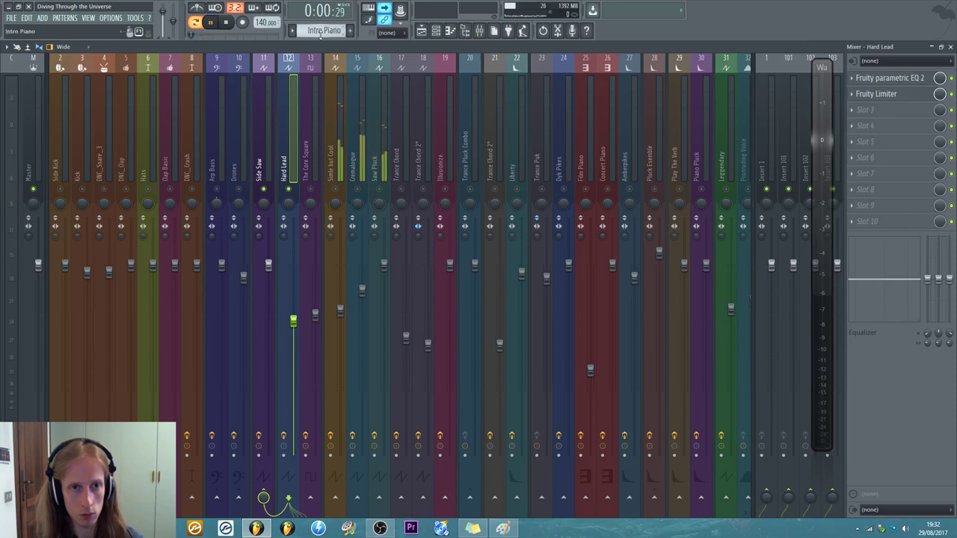
{"action": "scroll", "coordinate": [320, 33], "scroll_direction": "up", "scroll_amount": 1}
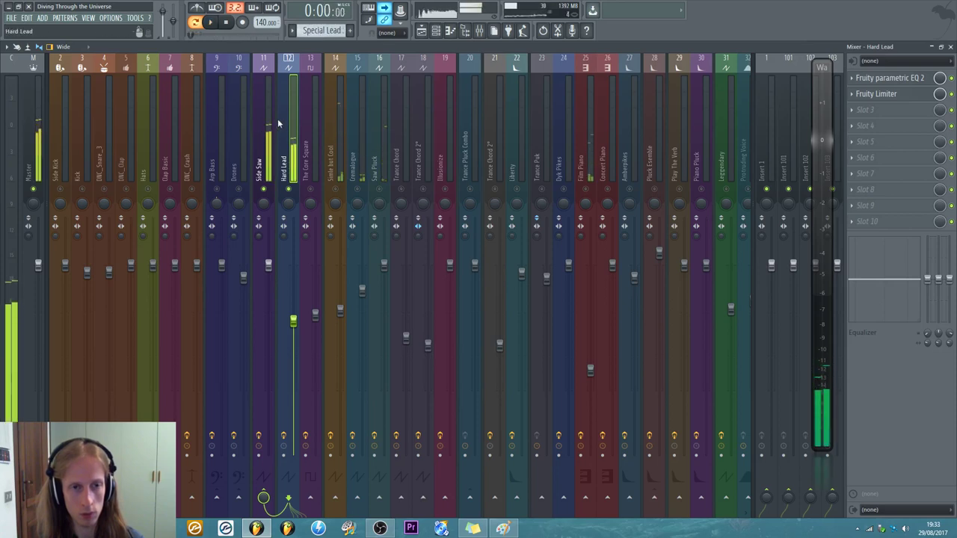
{"action": "key", "text": "space"}
- Open the Fruity Limiter of the Hard Lead track, move its window over the mixer's middle and enlarge it
{"action": "left_click", "coordinate": [888, 94]}
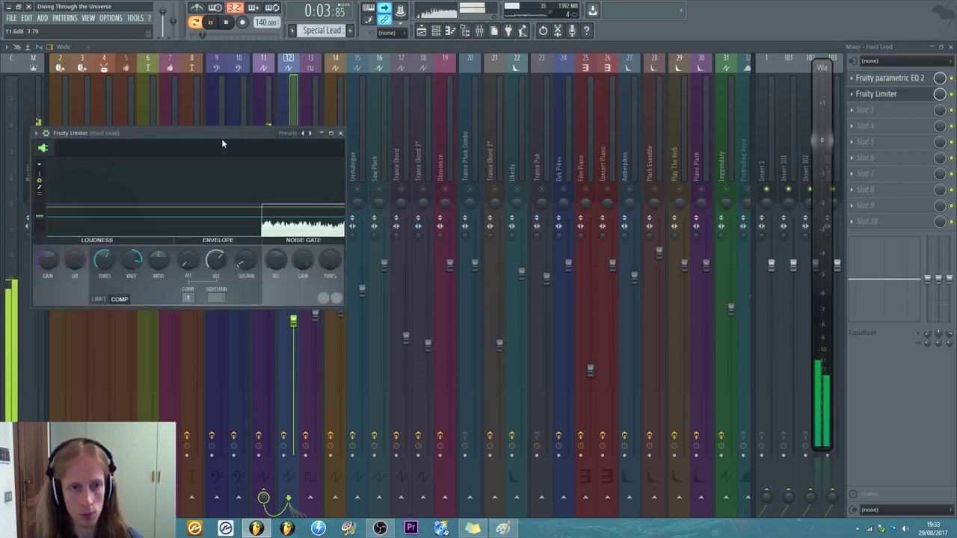
{"action": "left_click_drag", "start_coordinate": [221, 142], "coordinate": [472, 158]}
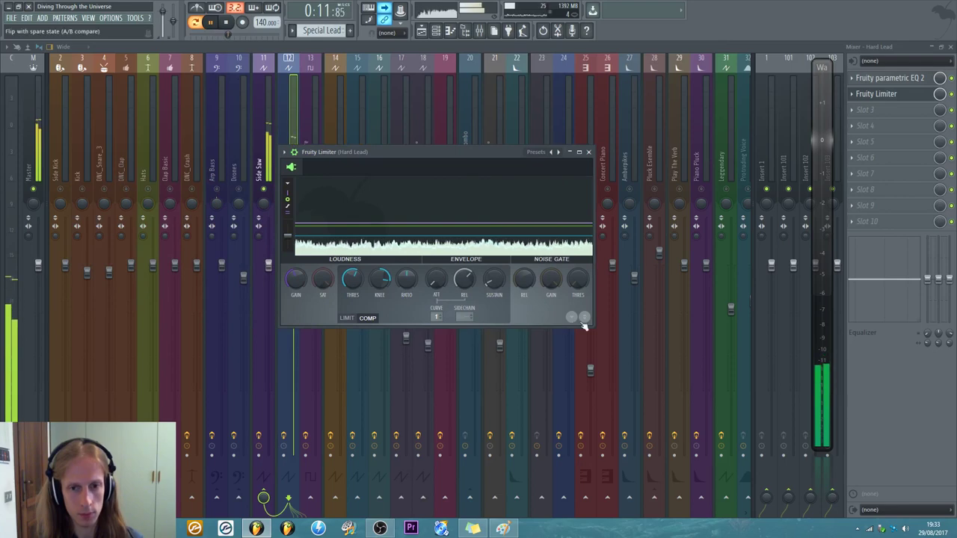
{"action": "left_click_drag", "start_coordinate": [591, 326], "coordinate": [755, 454]}
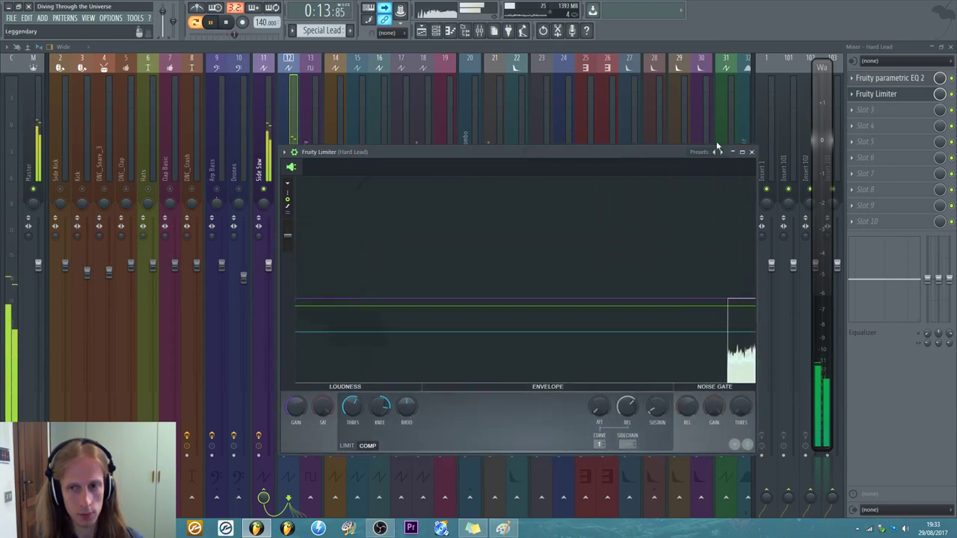
- Inspect the Fruity parametric EQ 2 on the Hard Lead track and the options of its band frequency controls
{"action": "left_click_drag", "start_coordinate": [594, 156], "coordinate": [515, 175]}
{"action": "left_click", "coordinate": [909, 81]}
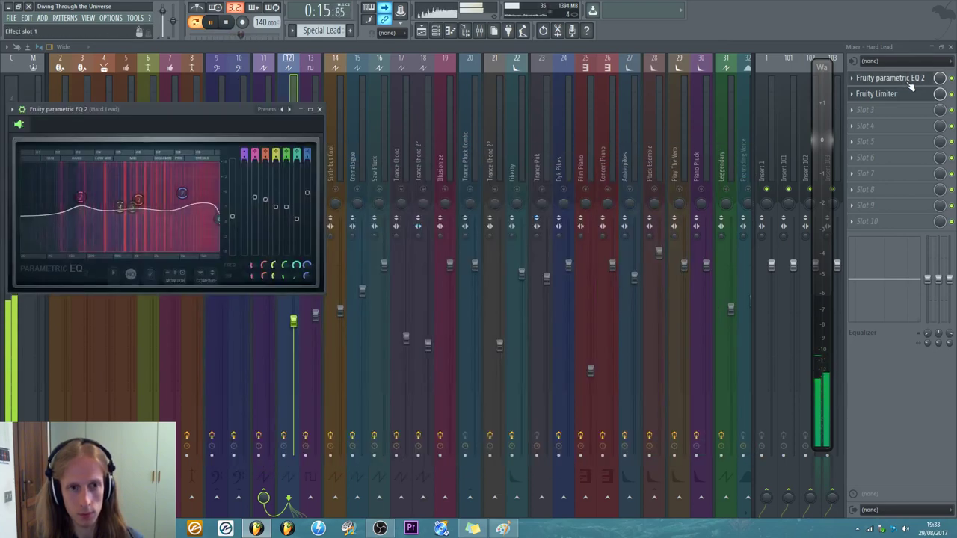
{"action": "left_click", "coordinate": [921, 81]}
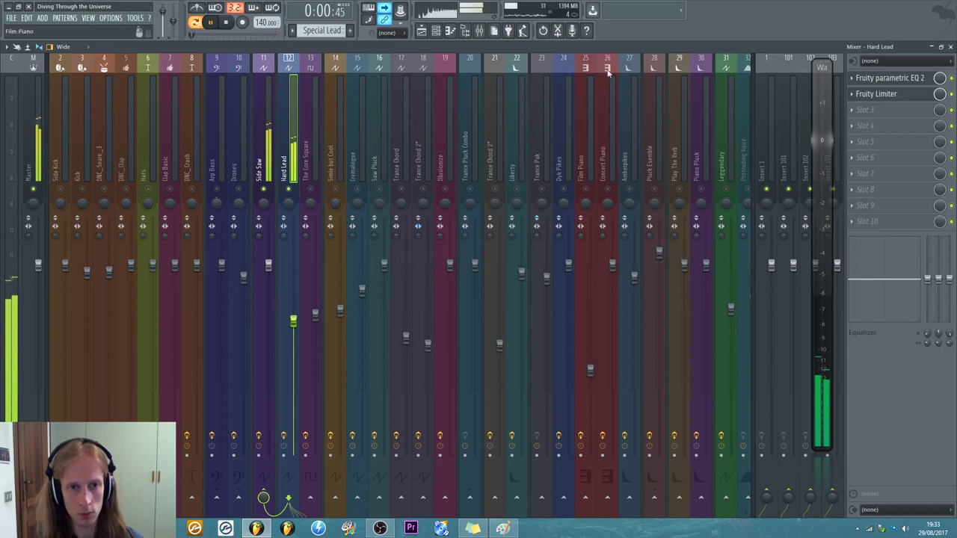
{"action": "left_click", "coordinate": [906, 79]}
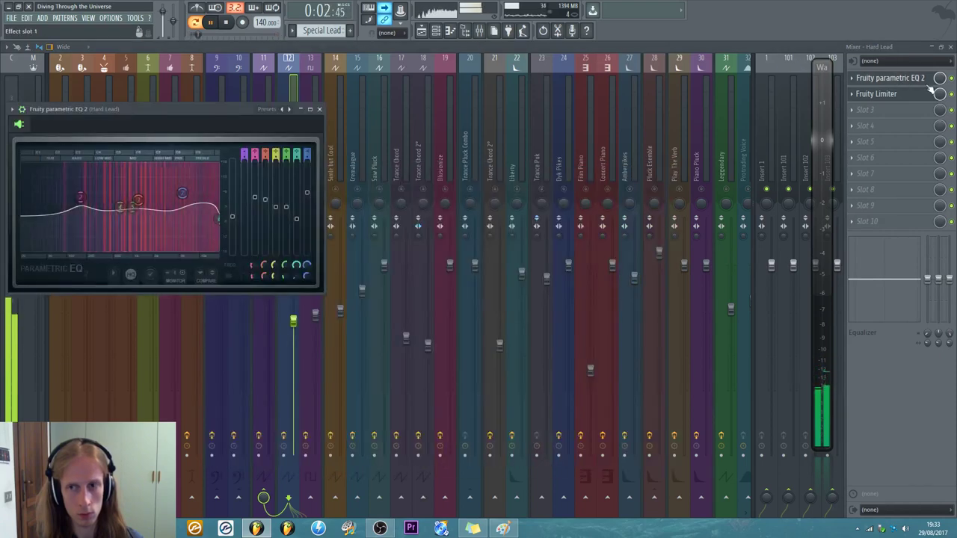
{"action": "right_click", "coordinate": [305, 265]}
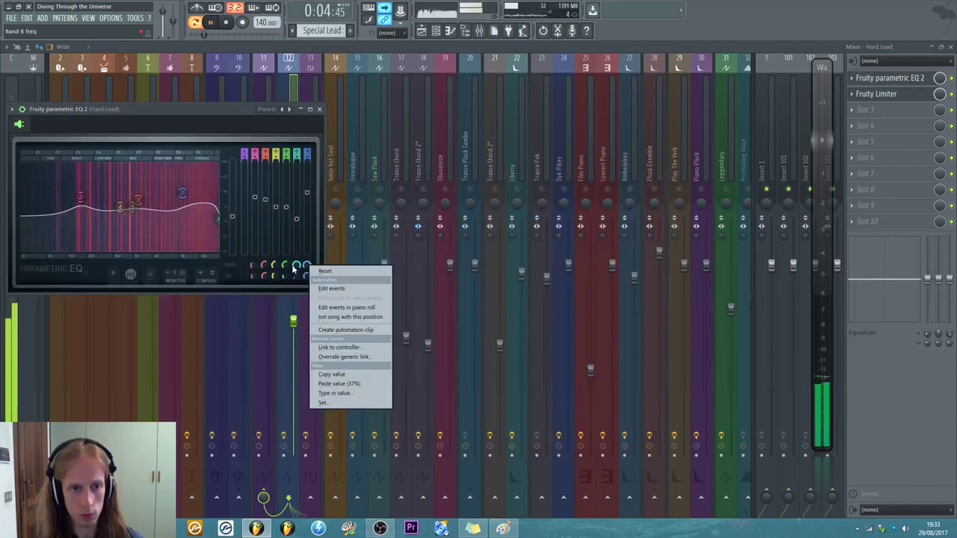
{"action": "right_click", "coordinate": [287, 266]}
{"action": "key", "text": "Escape"}
{"action": "right_click", "coordinate": [279, 266]}
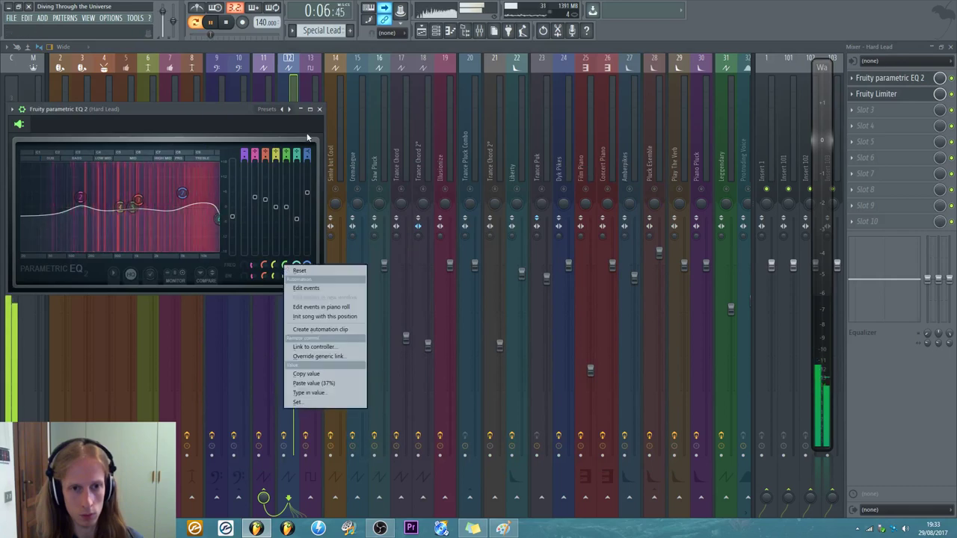
{"action": "left_click", "coordinate": [320, 109]}
- Compare the effect slots and meter levels of the Side Saw and Hard Lead mixer tracks
{"action": "left_click", "coordinate": [273, 112]}
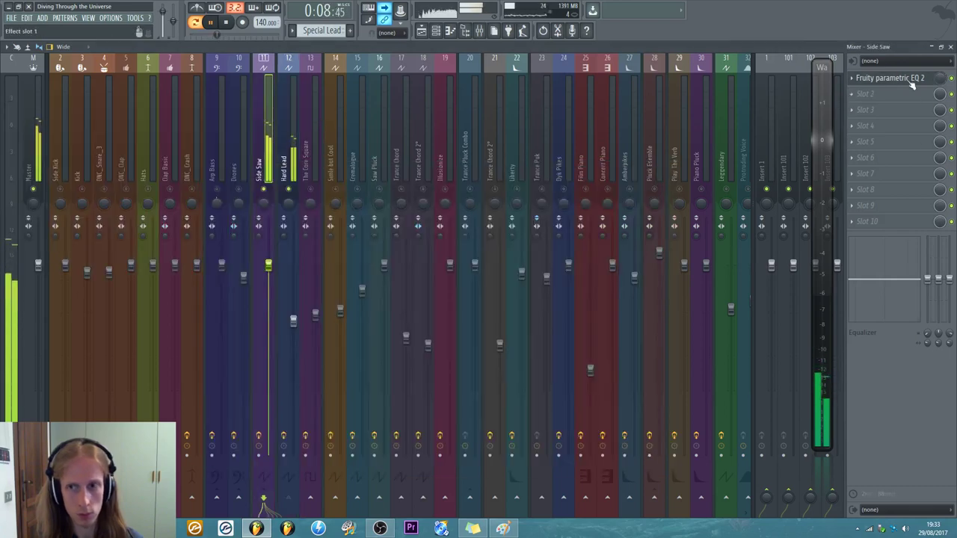
{"action": "left_click", "coordinate": [293, 120]}
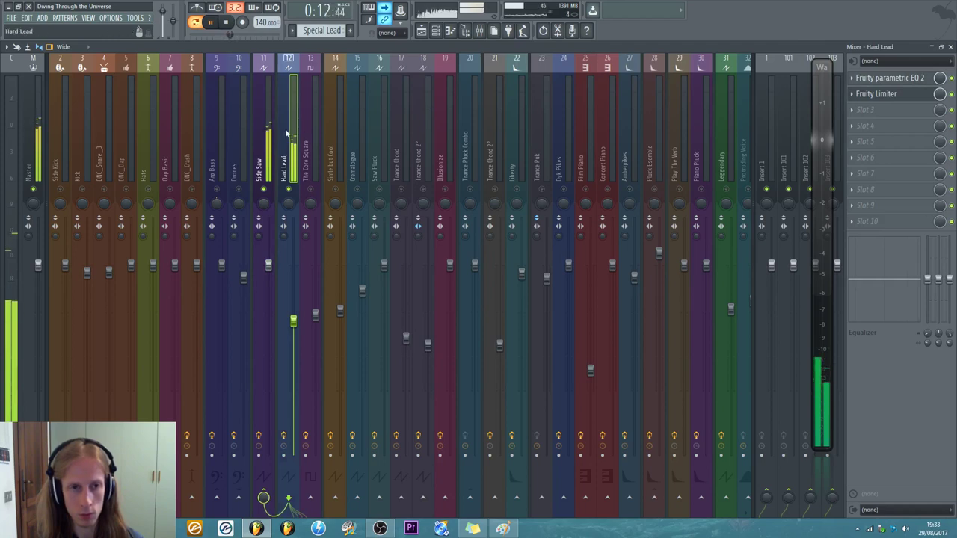
{"action": "left_click", "coordinate": [305, 142]}
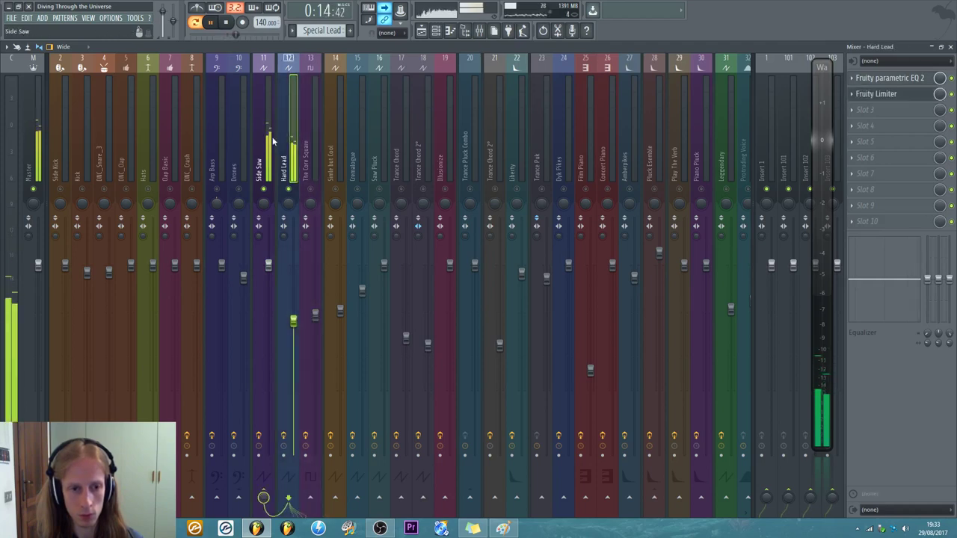
{"action": "left_click", "coordinate": [272, 141]}
{"action": "left_click", "coordinate": [284, 139]}
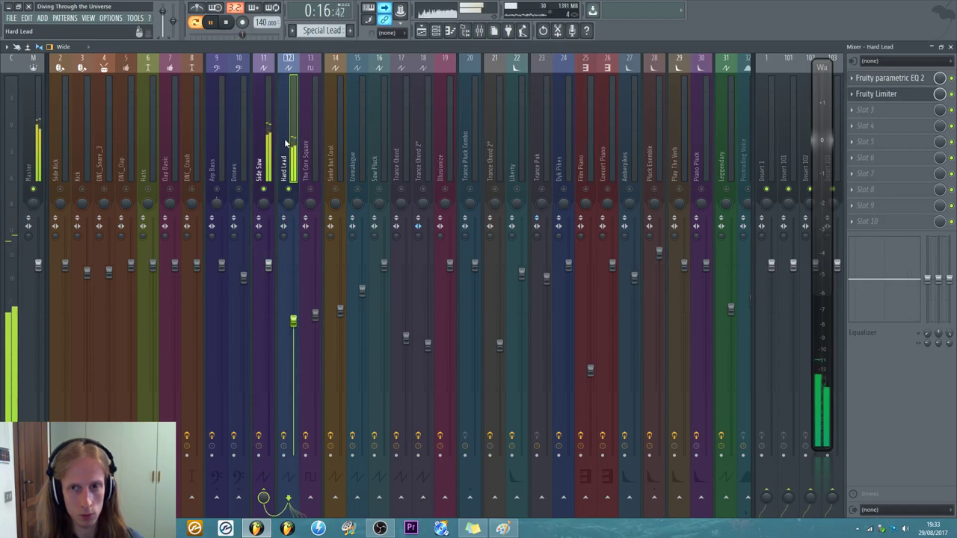
- Check in the channel rack which instruments the Special Lead pattern plays, and close the rack
{"action": "left_click", "coordinate": [435, 30]}
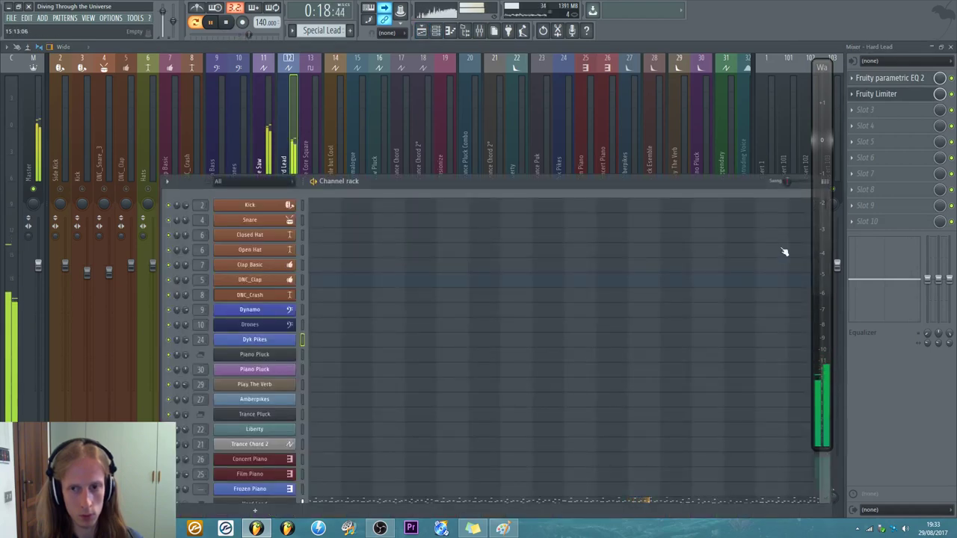
{"action": "left_click_drag", "start_coordinate": [745, 186], "coordinate": [686, 111]}
{"action": "left_click_drag", "start_coordinate": [765, 119], "coordinate": [766, 196]}
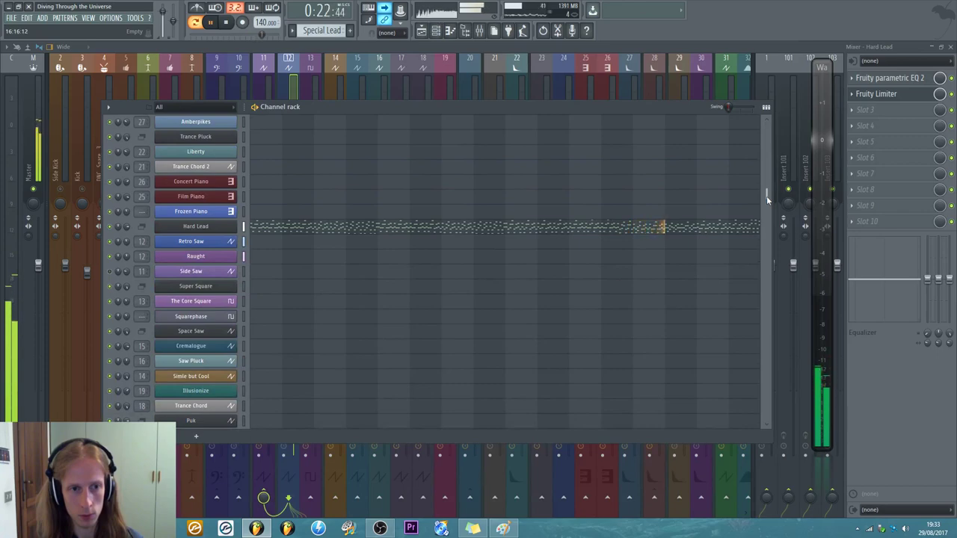
{"action": "left_click_drag", "start_coordinate": [767, 196], "coordinate": [779, 106]}
{"action": "left_click", "coordinate": [404, 50]}
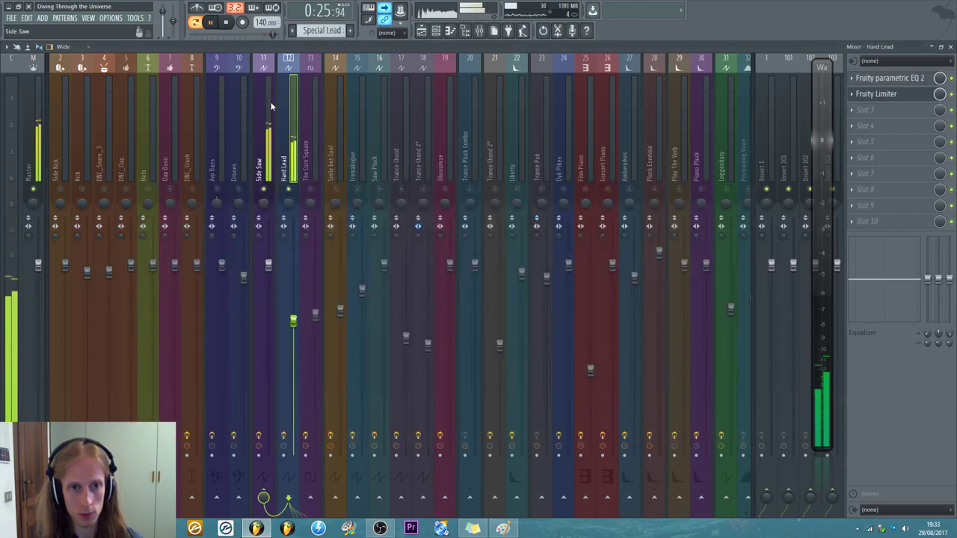
- On Hard Lead's Fruity parametric EQ 2, copy the band 6 level, try a higher level and paste the copied 37% back
{"action": "left_click", "coordinate": [263, 142]}
{"action": "left_click", "coordinate": [288, 142]}
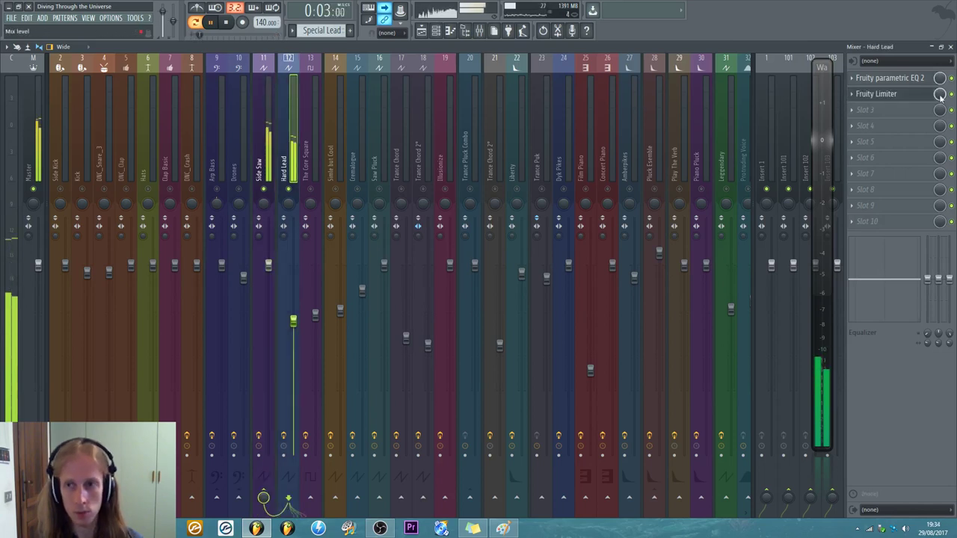
{"action": "left_click", "coordinate": [889, 78]}
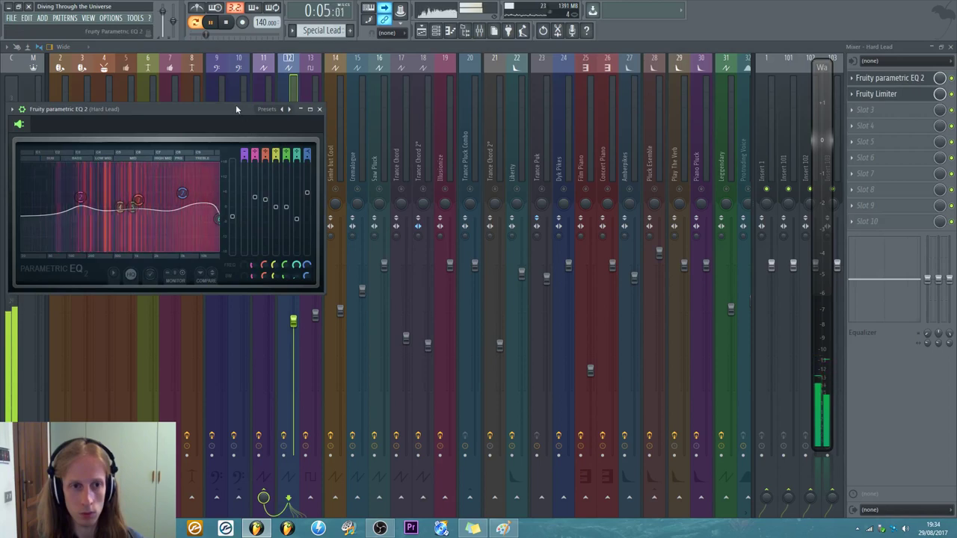
{"action": "left_click_drag", "start_coordinate": [238, 109], "coordinate": [345, 131]}
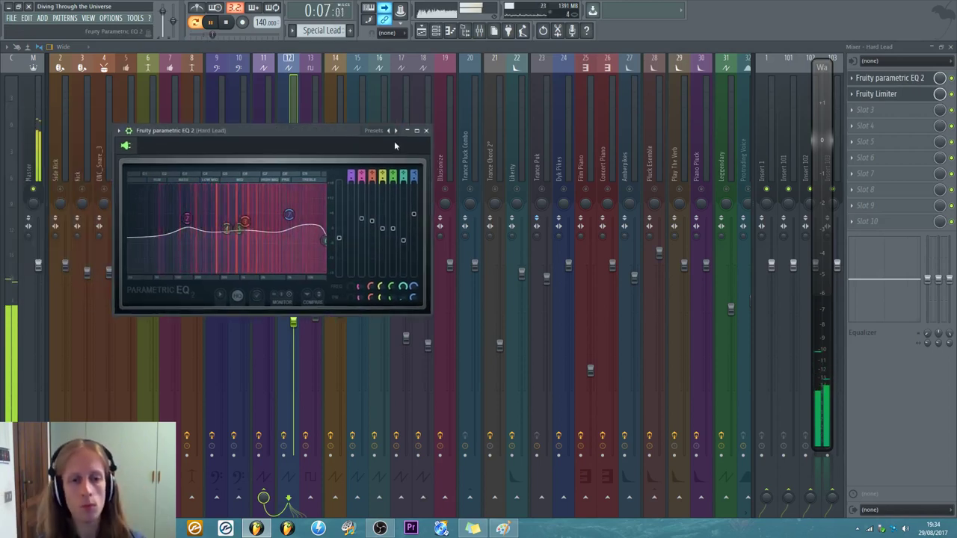
{"action": "right_click", "coordinate": [403, 240]}
{"action": "left_click", "coordinate": [422, 351]}
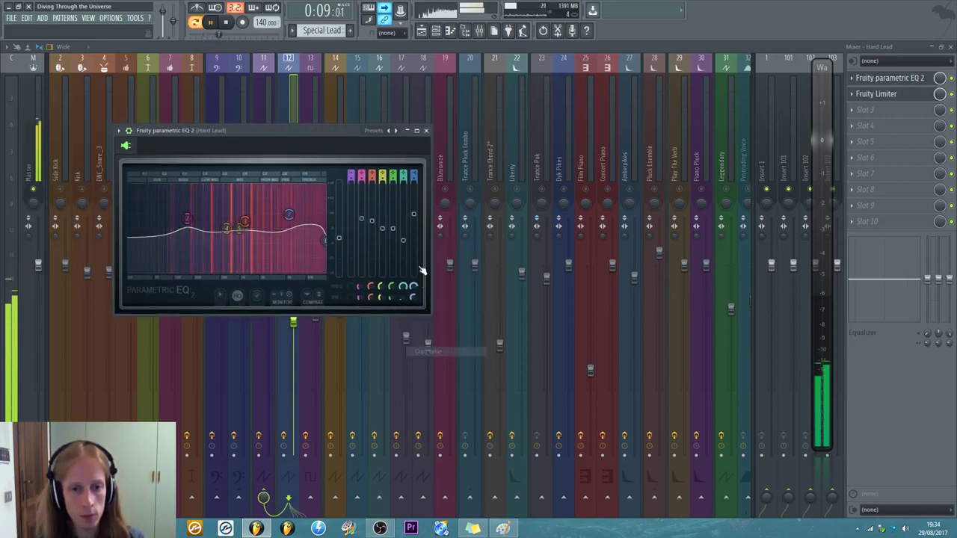
{"action": "mouse_move", "coordinate": [323, 238]}
{"action": "left_mouse_down"}
{"action": "mouse_move", "coordinate": [323, 195]}
{"action": "mouse_move", "coordinate": [323, 233]}
{"action": "left_mouse_up"}
{"action": "right_click", "coordinate": [408, 235]}
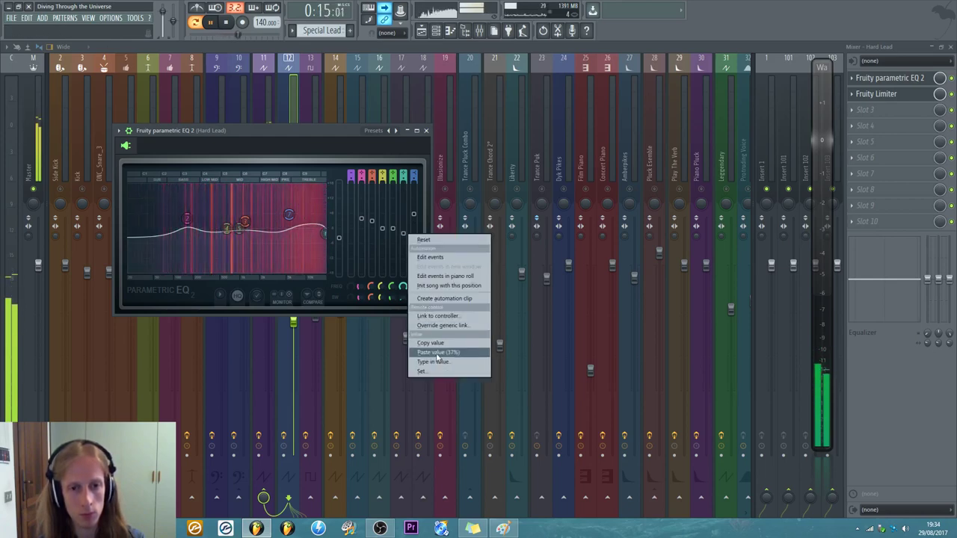
{"action": "left_click", "coordinate": [437, 352]}
- Try another band 6 level in the Hard Lead EQ and restore it with the copied 37% value
{"action": "right_click", "coordinate": [409, 241]}
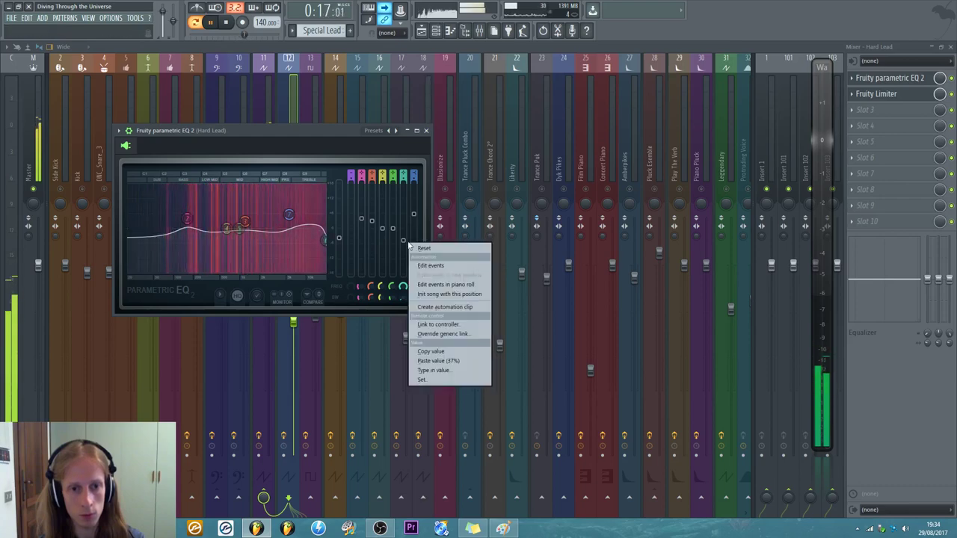
{"action": "left_click", "coordinate": [338, 133]}
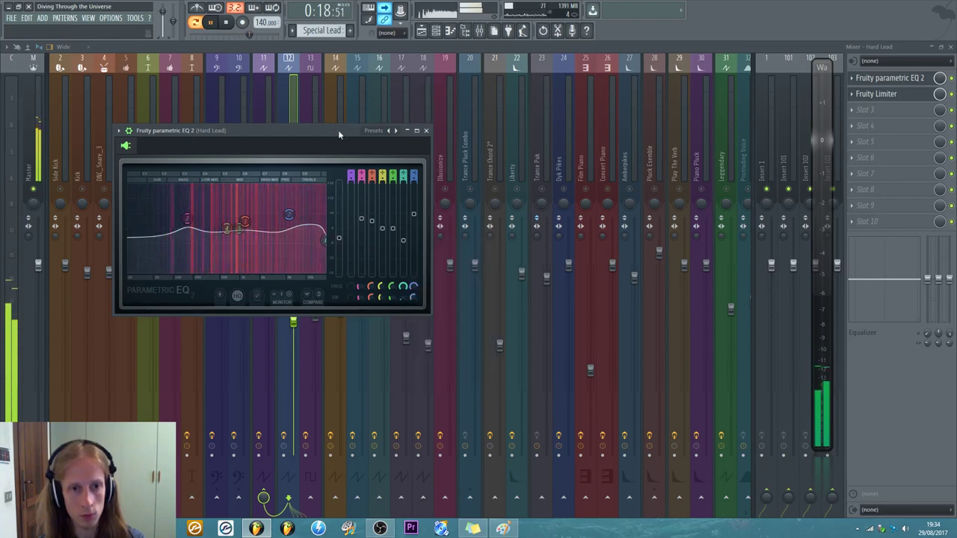
{"action": "right_click", "coordinate": [403, 231]}
{"action": "left_click", "coordinate": [438, 349]}
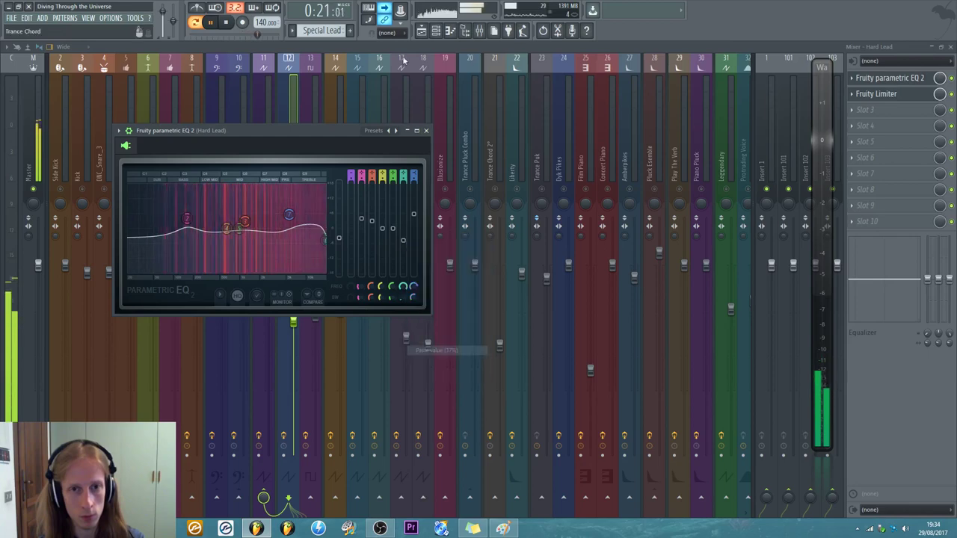
- Mute the Retro Saw channel, try the Raught Nexus quality at high, and return it to ultra
{"action": "key", "text": "F6"}
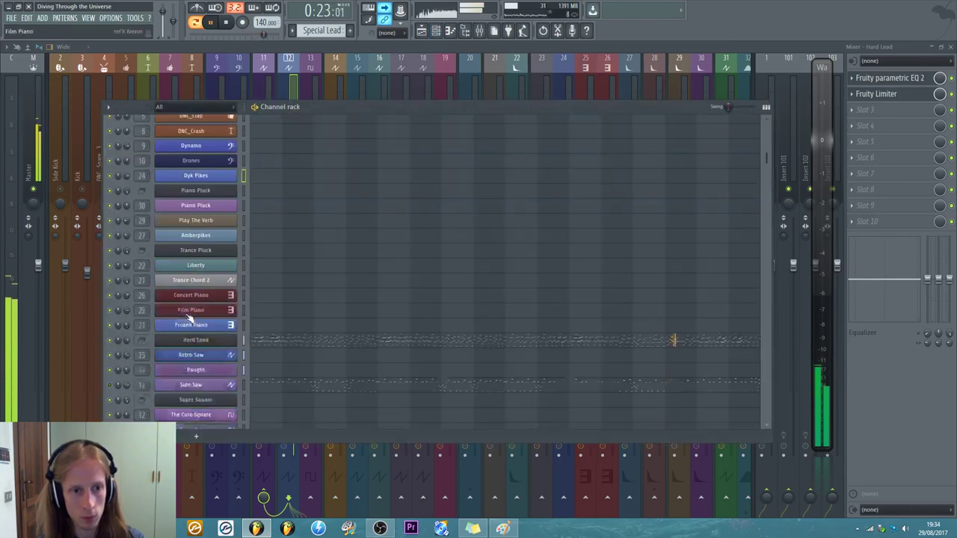
{"action": "scroll", "coordinate": [189, 318], "scroll_direction": "down", "scroll_amount": 3}
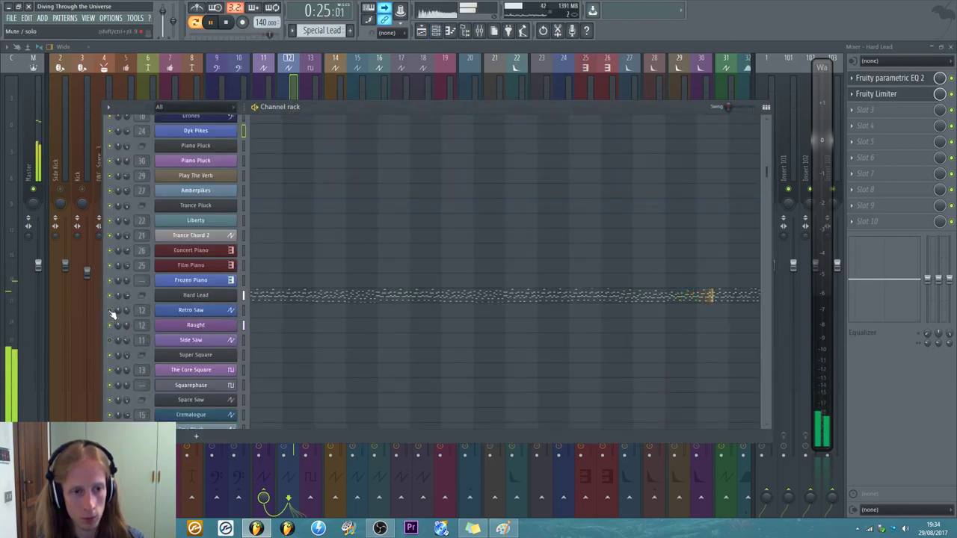
{"action": "left_click", "coordinate": [195, 324]}
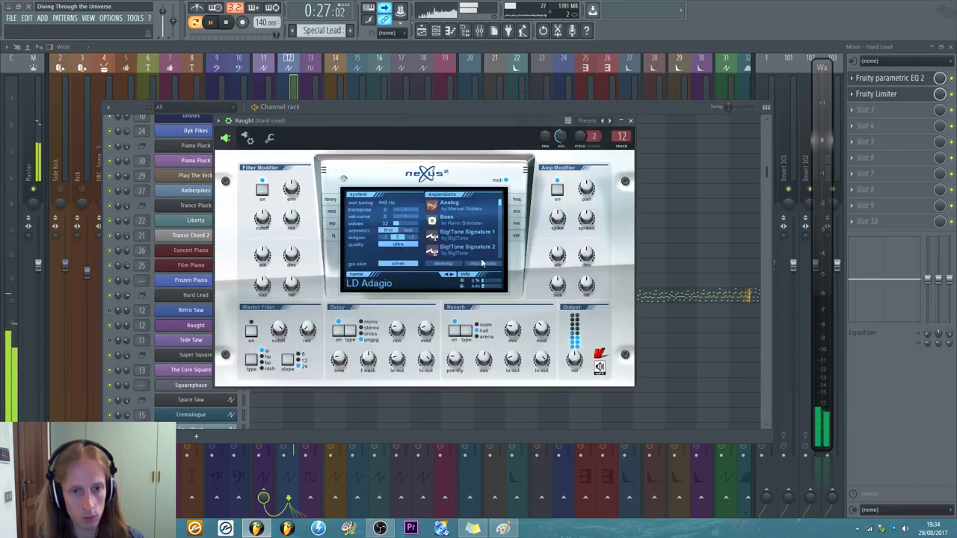
{"action": "left_click", "coordinate": [394, 245]}
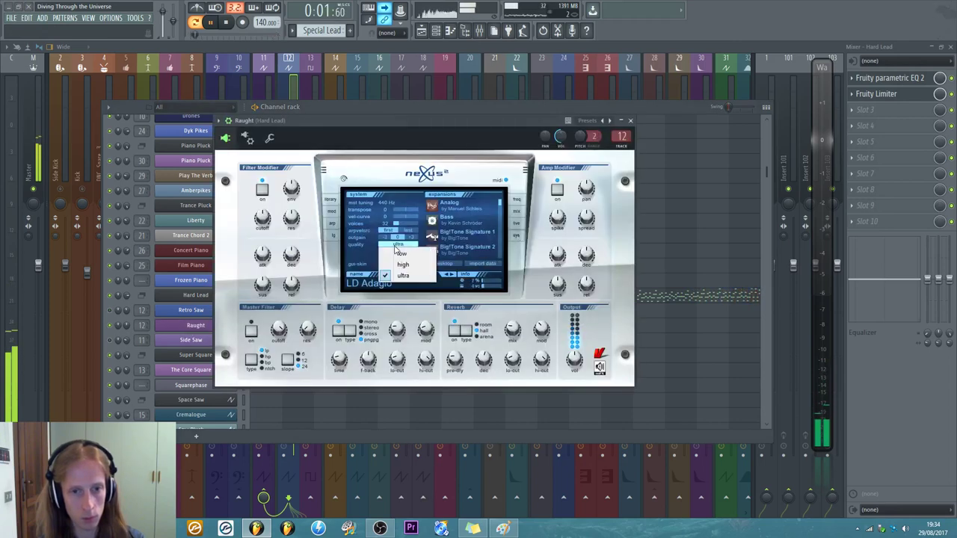
{"action": "left_click", "coordinate": [403, 264]}
{"action": "left_click", "coordinate": [399, 244]}
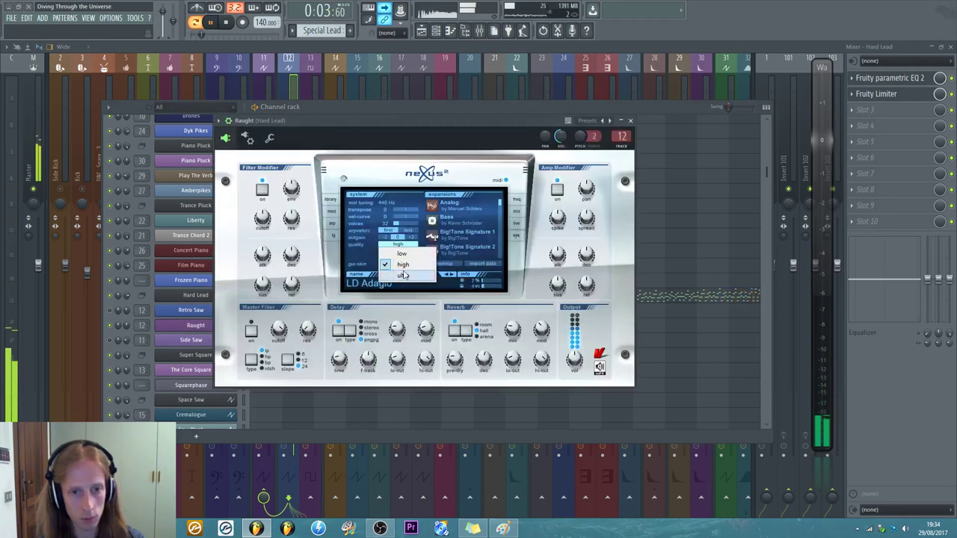
{"action": "left_click", "coordinate": [403, 276]}
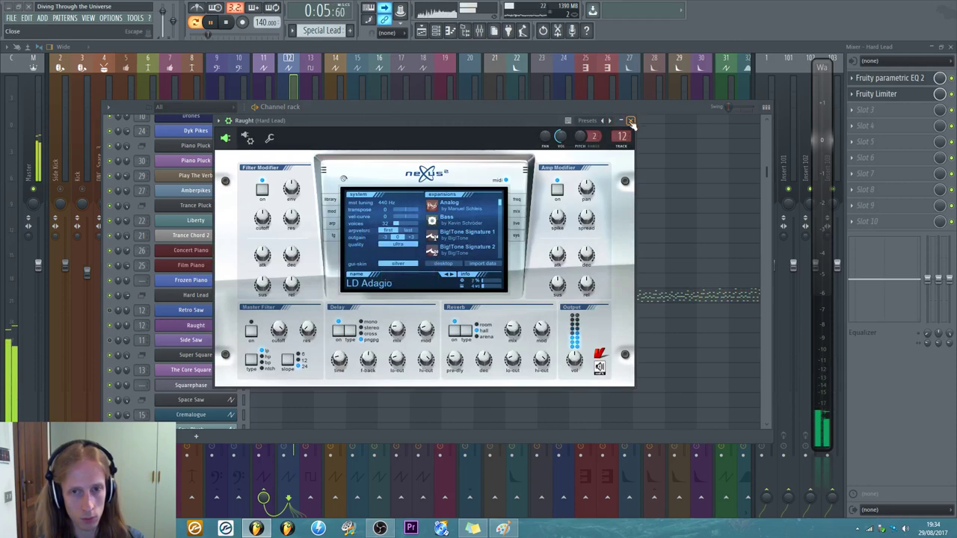
{"action": "left_click", "coordinate": [631, 121]}
- Mute Raught and unmute Retro Saw, then set Retro Saw's Nexus quality to ultra, comparing it with high
{"action": "left_click", "coordinate": [196, 310]}
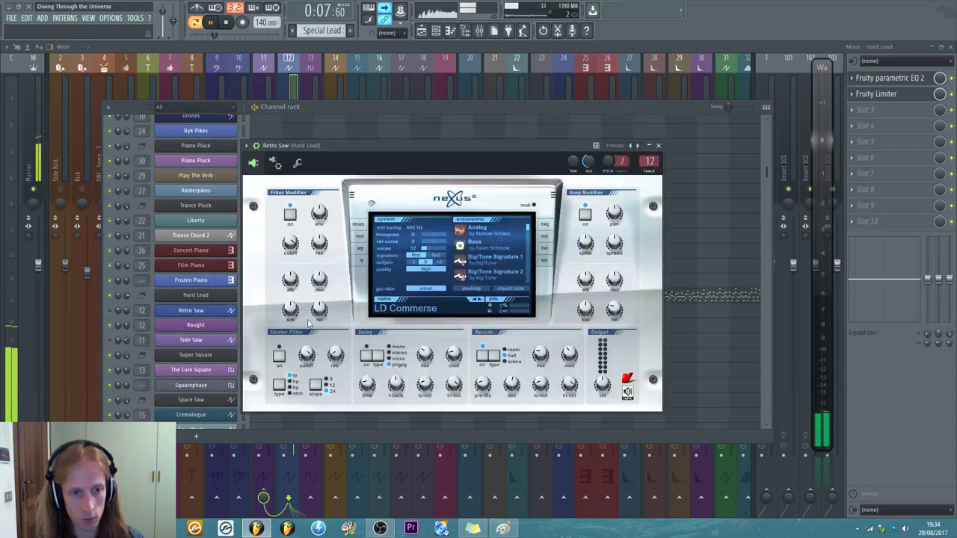
{"action": "left_click", "coordinate": [114, 329]}
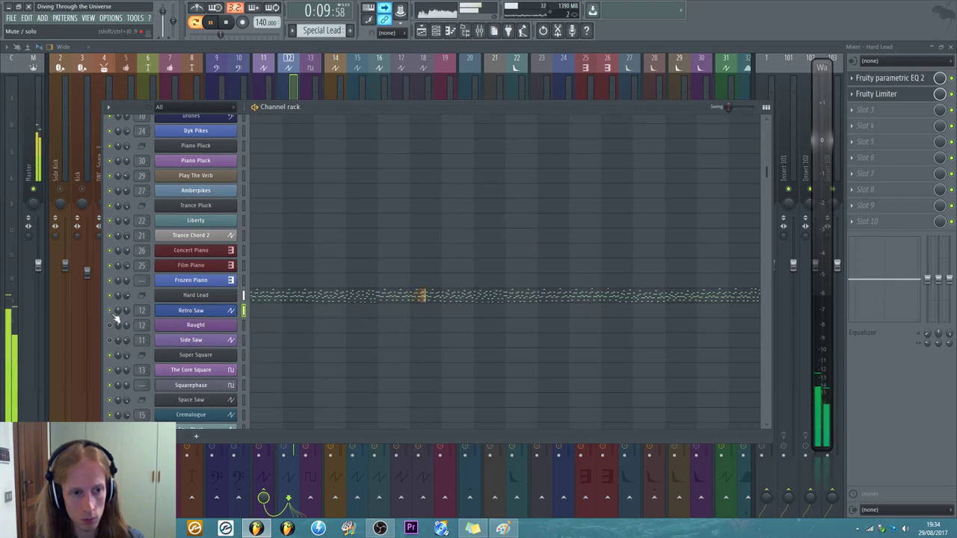
{"action": "left_click", "coordinate": [196, 311]}
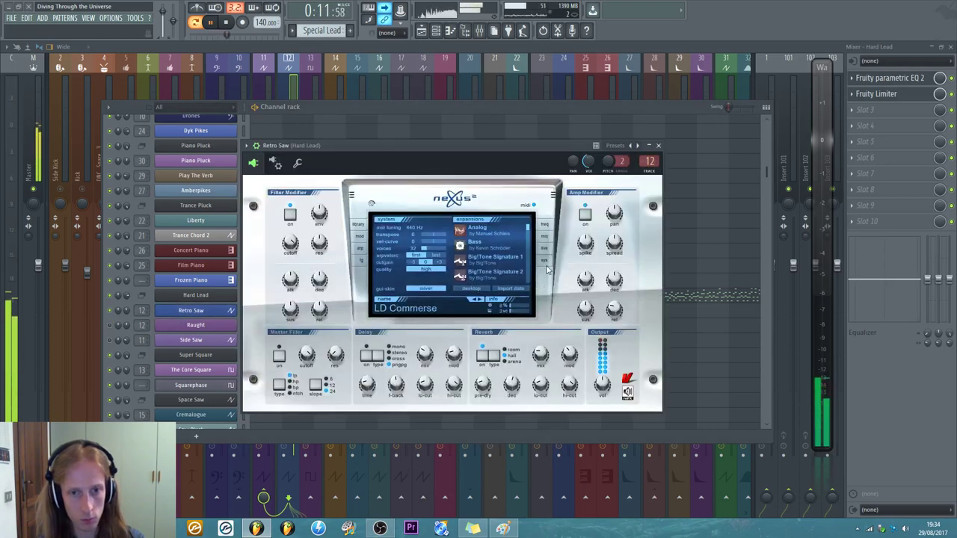
{"action": "left_click", "coordinate": [424, 269]}
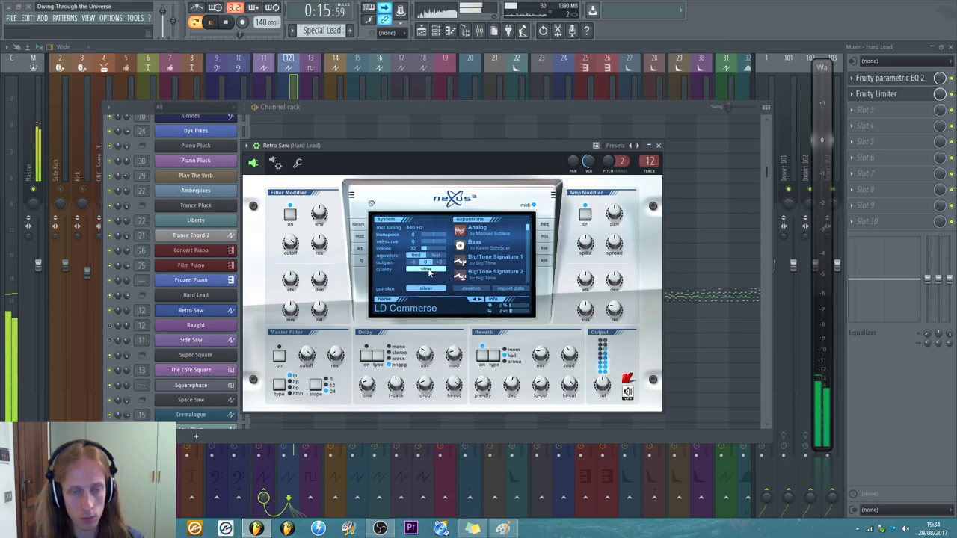
{"action": "left_click", "coordinate": [429, 271]}
{"action": "left_click", "coordinate": [431, 289]}
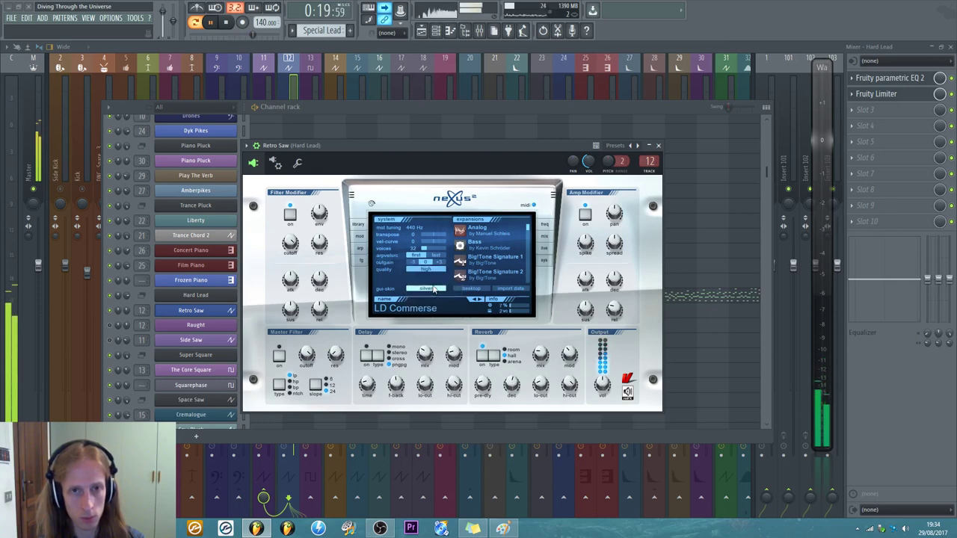
{"action": "left_click", "coordinate": [432, 273]}
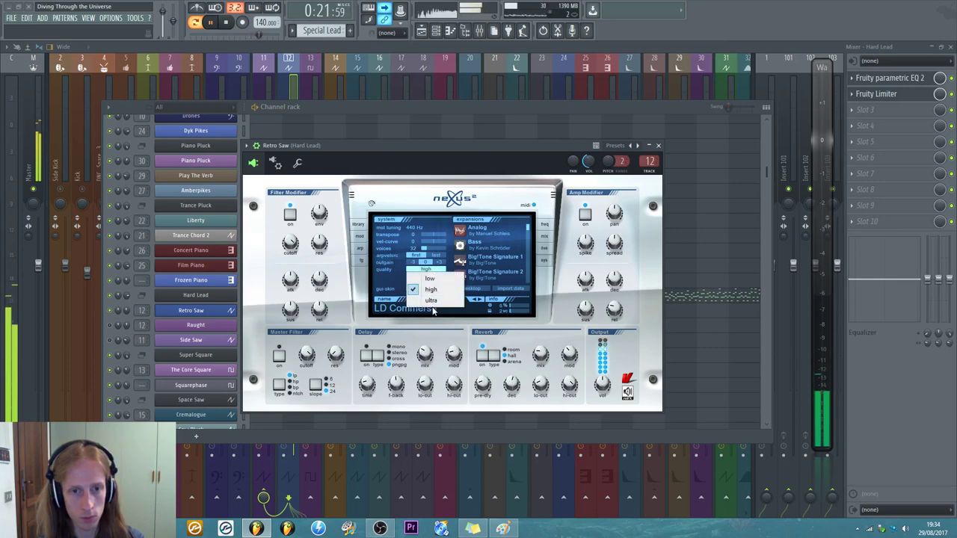
{"action": "left_click", "coordinate": [432, 302]}
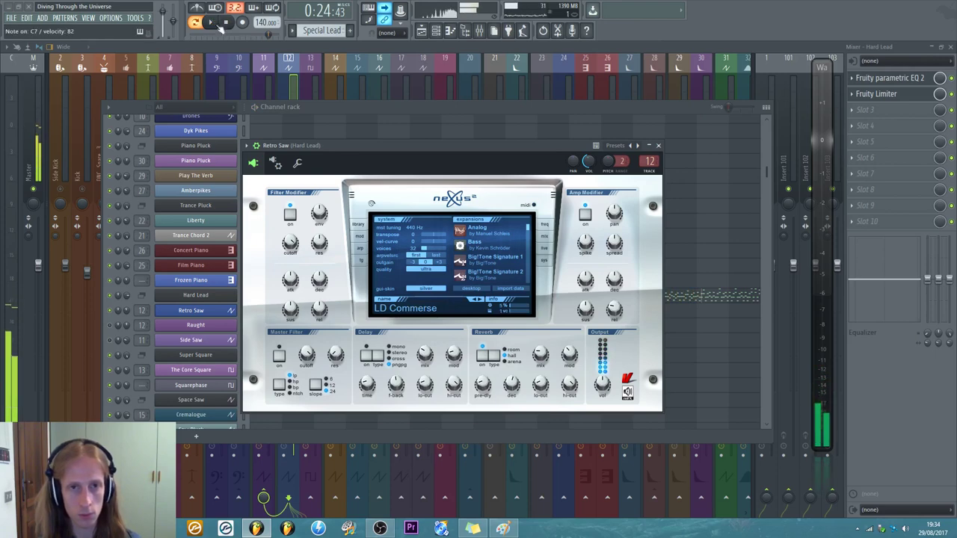
- With pattern playback stopped, compare Retro Saw's Nexus quality between high and ultra while playing notes
{"action": "left_click", "coordinate": [414, 274]}
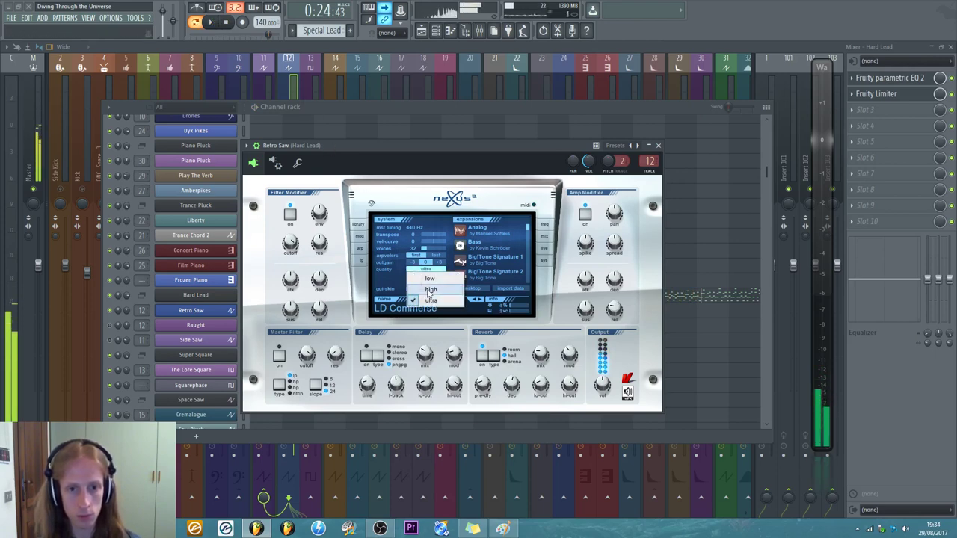
{"action": "left_click", "coordinate": [430, 288]}
{"action": "left_click", "coordinate": [431, 274]}
{"action": "left_click", "coordinate": [430, 288]}
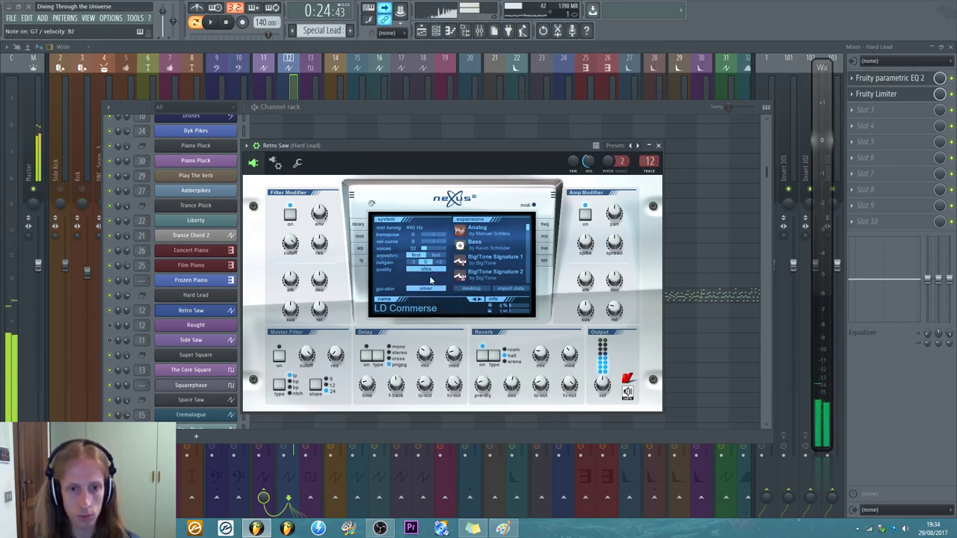
- Set Retro Saw's Nexus quality to high, and close the plugin and the channel rack
{"action": "left_click", "coordinate": [431, 273]}
{"action": "left_click", "coordinate": [431, 297]}
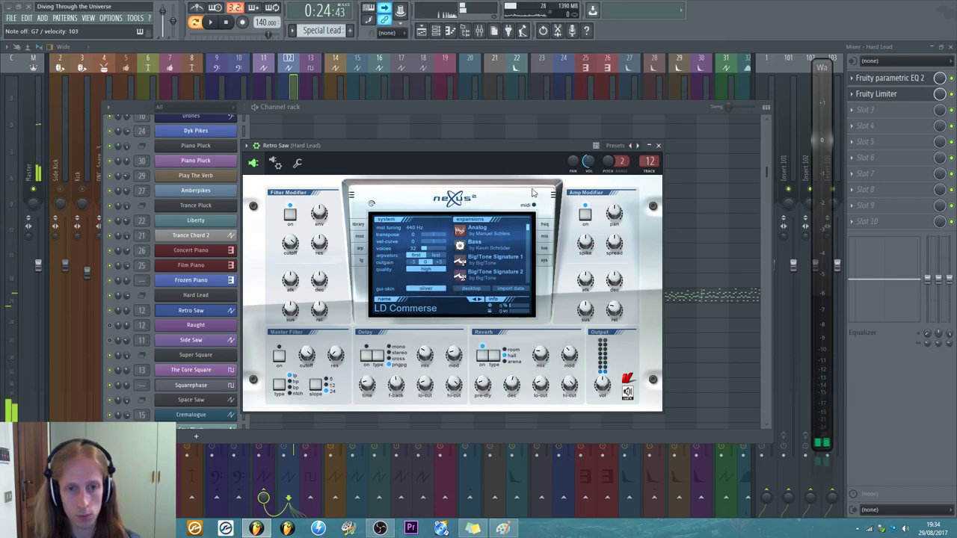
{"action": "left_click", "coordinate": [657, 146]}
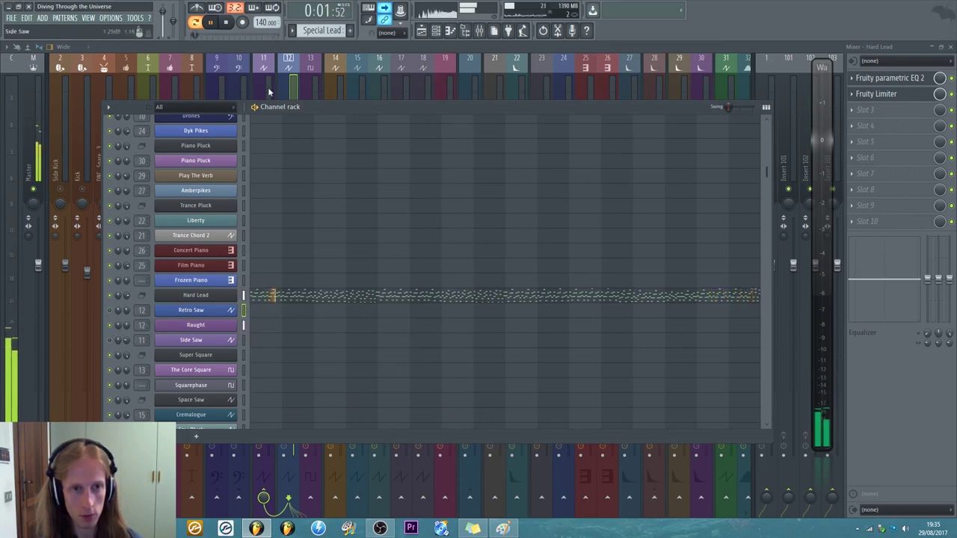
{"action": "key", "text": "F6"}
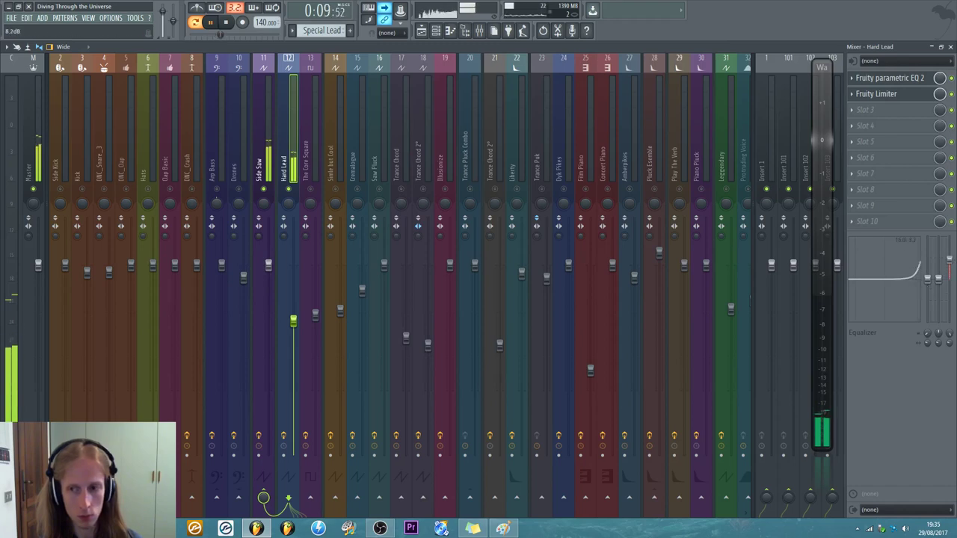
- Try boosting the peaking and high-shelf bands of Hard Lead's mixer track equalizer during playback, and reset both levels to flat
{"action": "mouse_move", "coordinate": [949, 258]}
{"action": "left_mouse_down"}
{"action": "mouse_move", "coordinate": [953, 252]}
{"action": "mouse_move", "coordinate": [948, 278]}
{"action": "mouse_move", "coordinate": [938, 254]}
{"action": "left_mouse_up"}
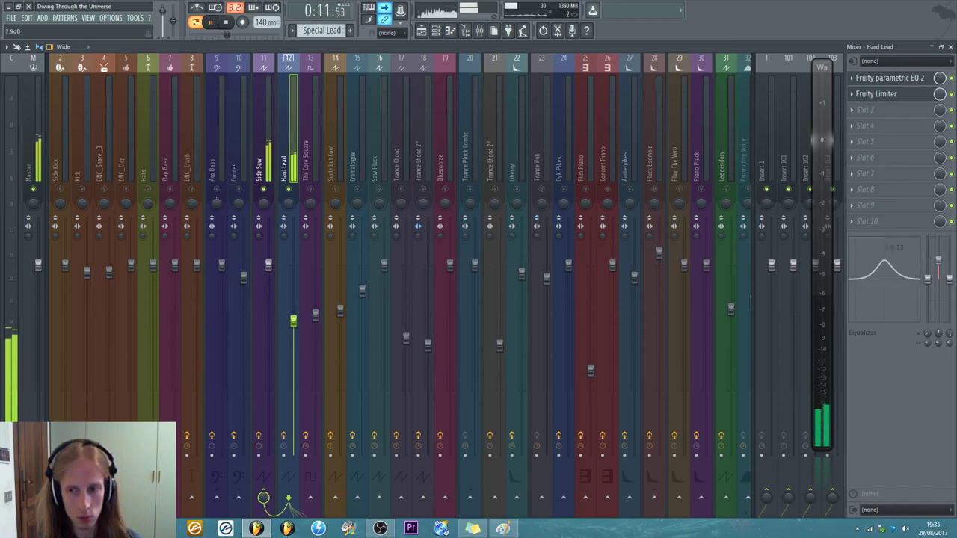
{"action": "left_click_drag", "start_coordinate": [945, 335], "coordinate": [940, 293]}
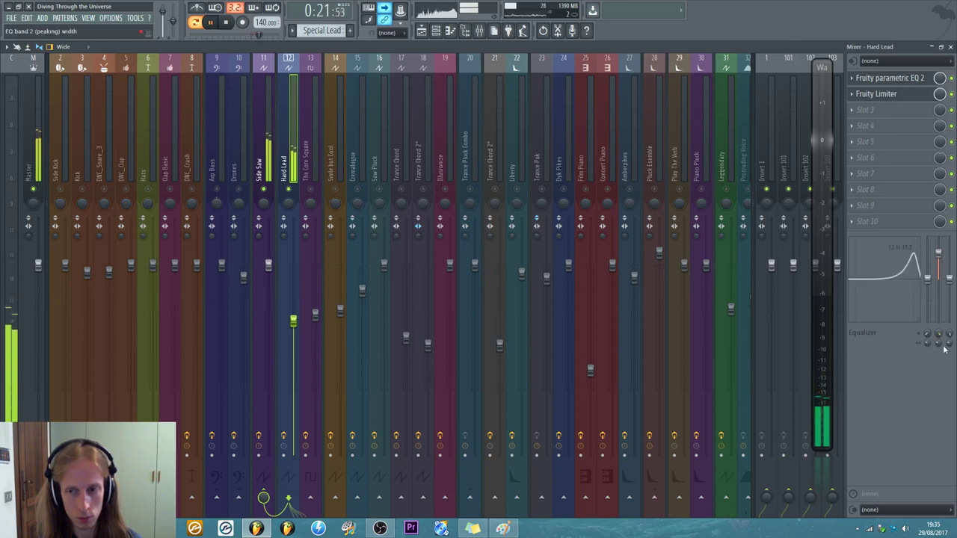
{"action": "left_click_drag", "start_coordinate": [940, 333], "coordinate": [939, 344]}
{"action": "left_click_drag", "start_coordinate": [947, 280], "coordinate": [947, 276]}
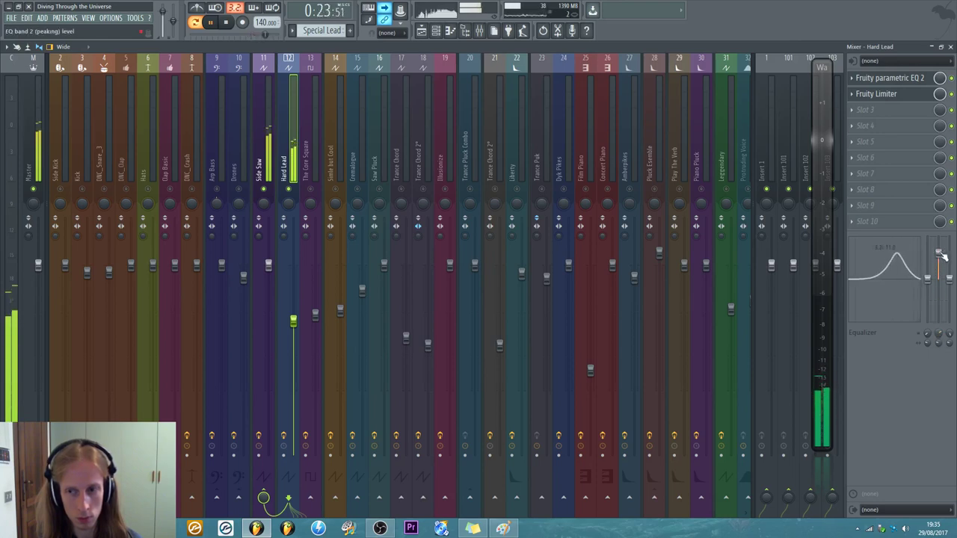
{"action": "left_click_drag", "start_coordinate": [940, 336], "coordinate": [938, 317]}
{"action": "left_click_drag", "start_coordinate": [939, 254], "coordinate": [941, 264]}
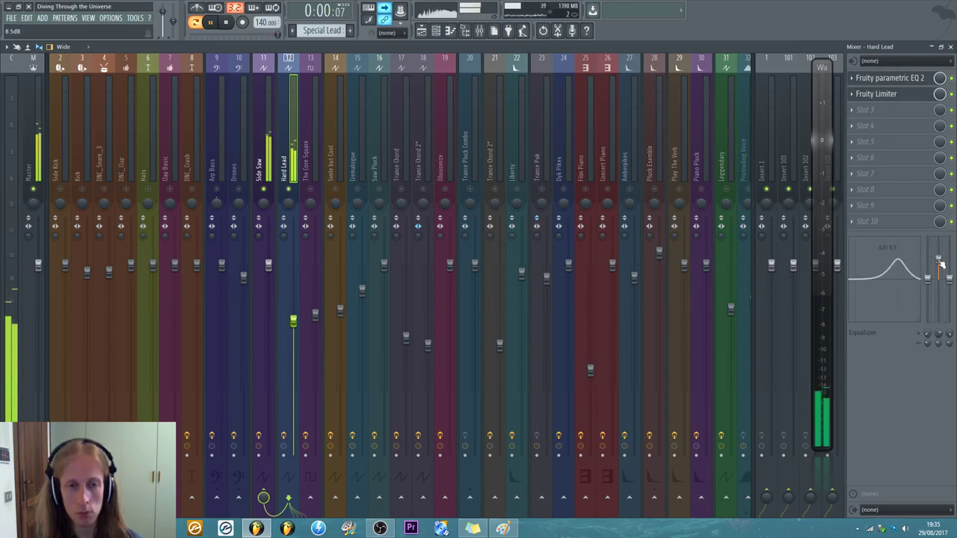
{"action": "left_click", "coordinate": [940, 264], "text": "alt"}
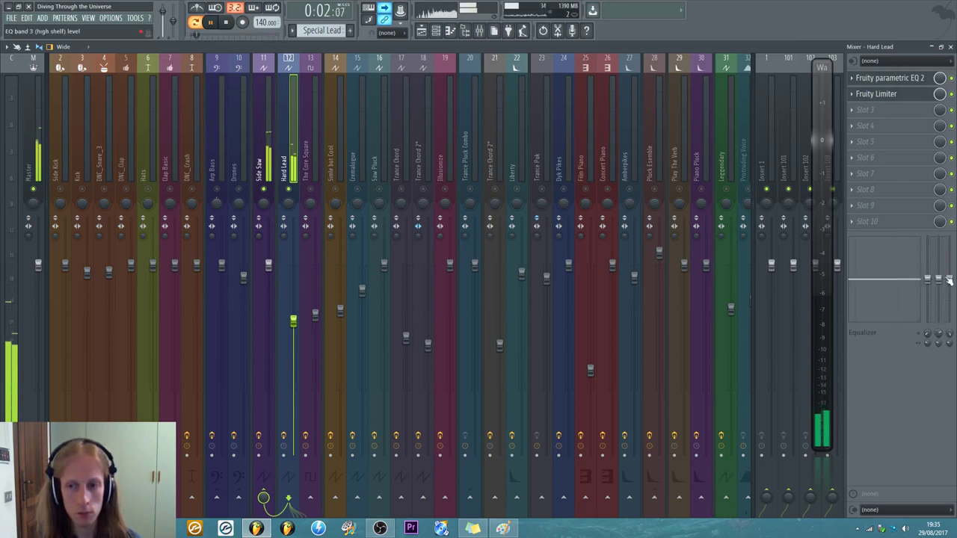
{"action": "left_click_drag", "start_coordinate": [949, 278], "coordinate": [949, 253]}
{"action": "left_click", "coordinate": [949, 255], "text": "alt"}
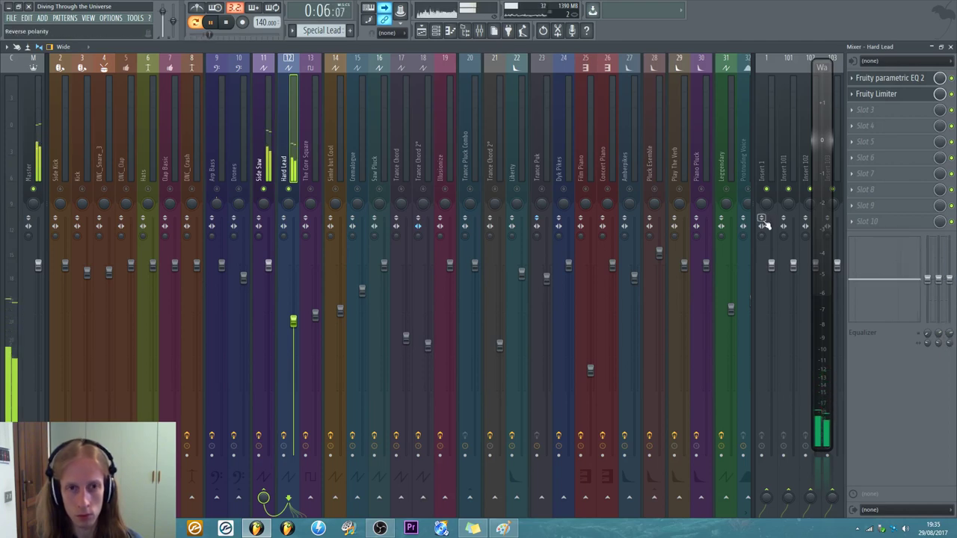
- Examine Hard Lead's Fruity parametric EQ 2 and Fruity Limiter during playback, and stop playback
{"action": "left_click", "coordinate": [435, 31]}
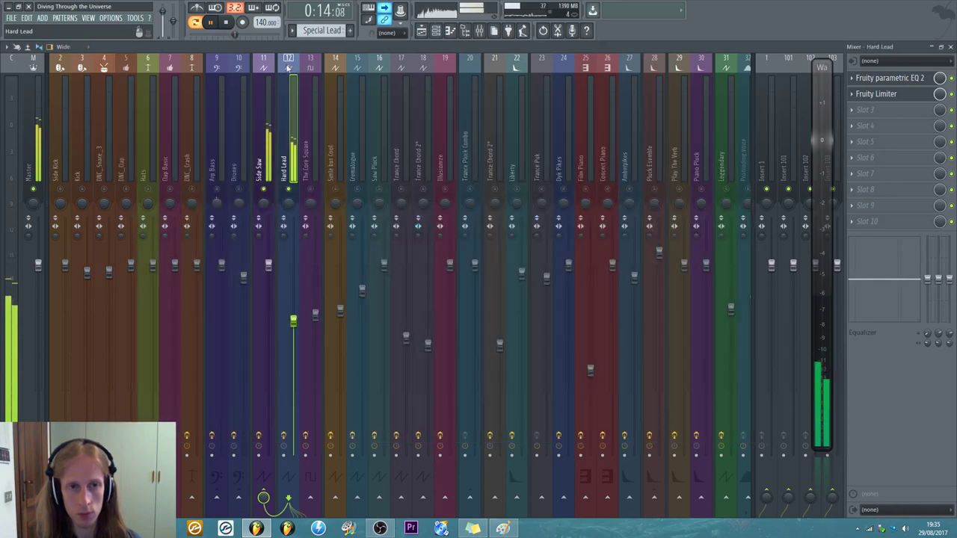
{"action": "left_click", "coordinate": [292, 89]}
{"action": "left_click", "coordinate": [888, 79]}
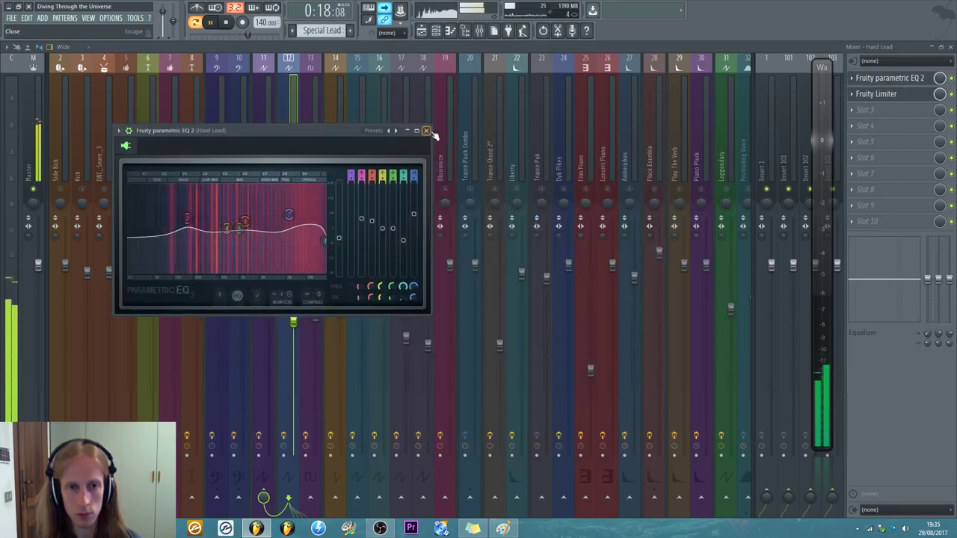
{"action": "left_click", "coordinate": [879, 93]}
{"action": "left_click", "coordinate": [866, 109]}
{"action": "left_click", "coordinate": [879, 94]}
{"action": "left_click", "coordinate": [879, 94]}
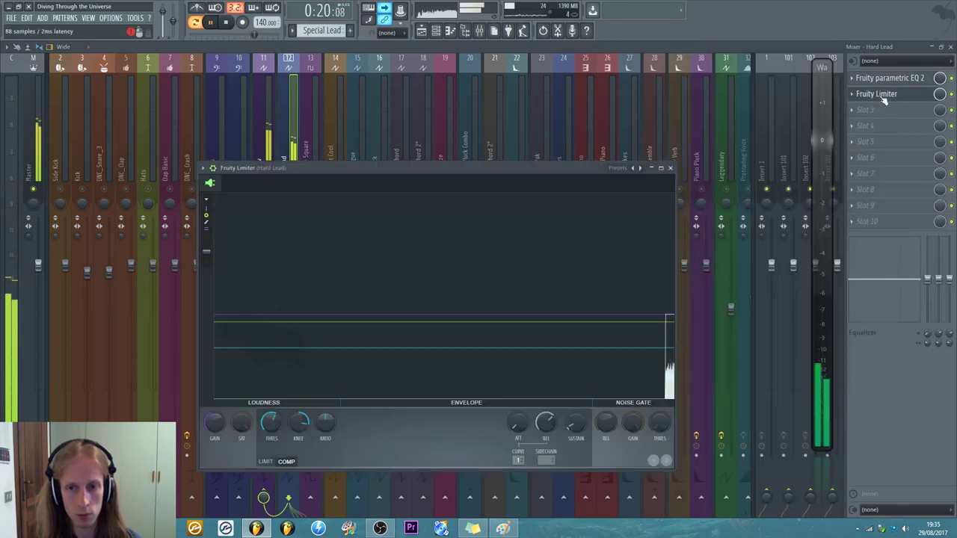
{"action": "left_click_drag", "start_coordinate": [423, 167], "coordinate": [453, 94]}
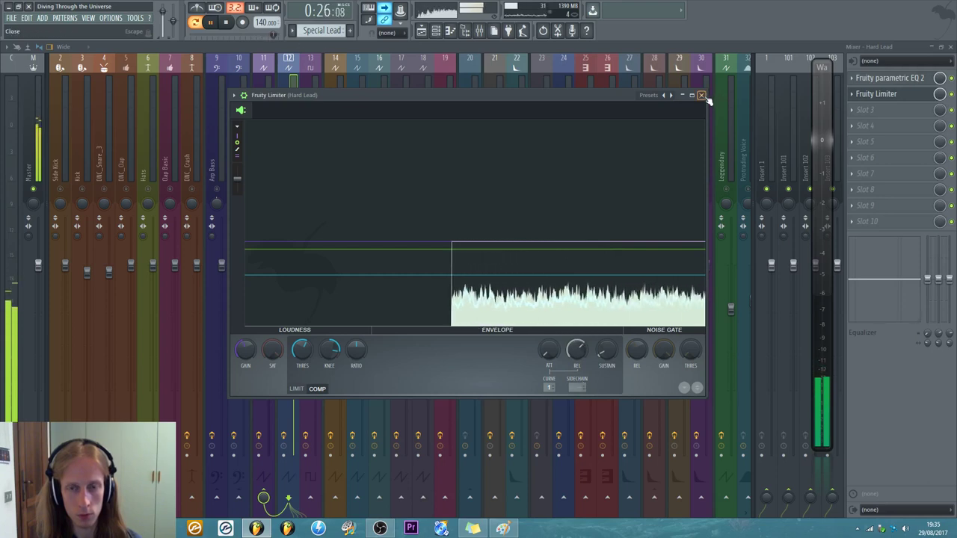
{"action": "key", "text": "space"}
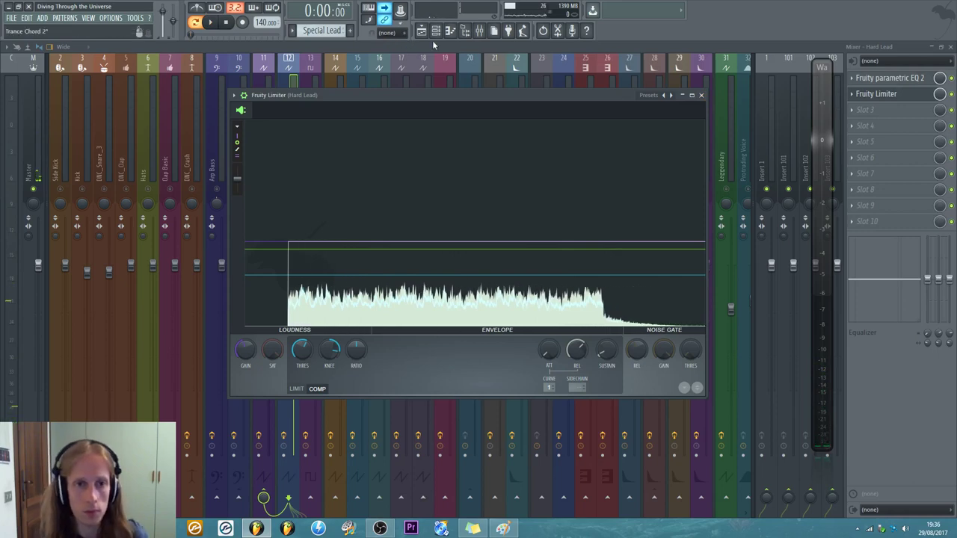
- Re-enable all mixer tracks and play the song in the playlist from the first Special Lead 2 clip at bar 167
{"action": "left_click", "coordinate": [166, 192]}
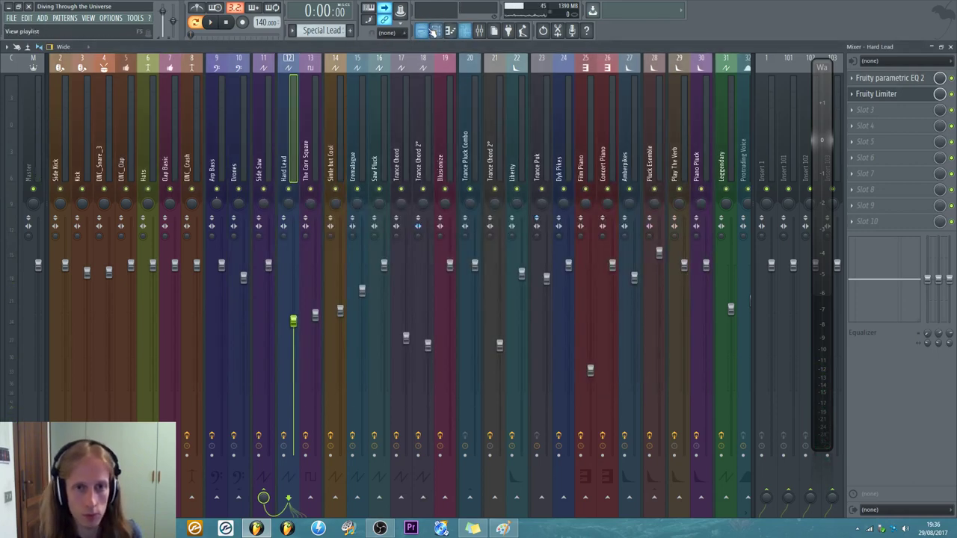
{"action": "key", "text": "F5"}
{"action": "left_click_drag", "start_coordinate": [310, 59], "coordinate": [563, 59]}
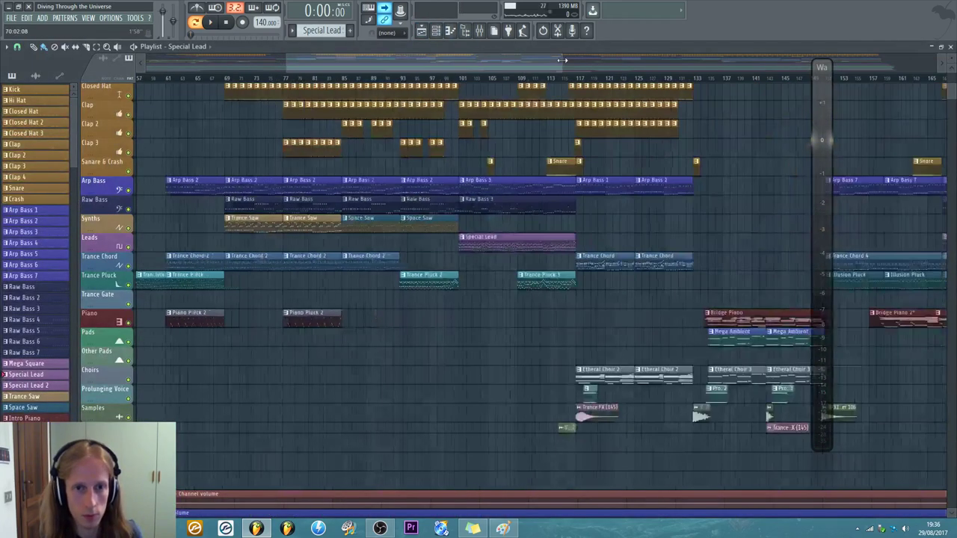
{"action": "left_click_drag", "start_coordinate": [466, 70], "coordinate": [615, 58]}
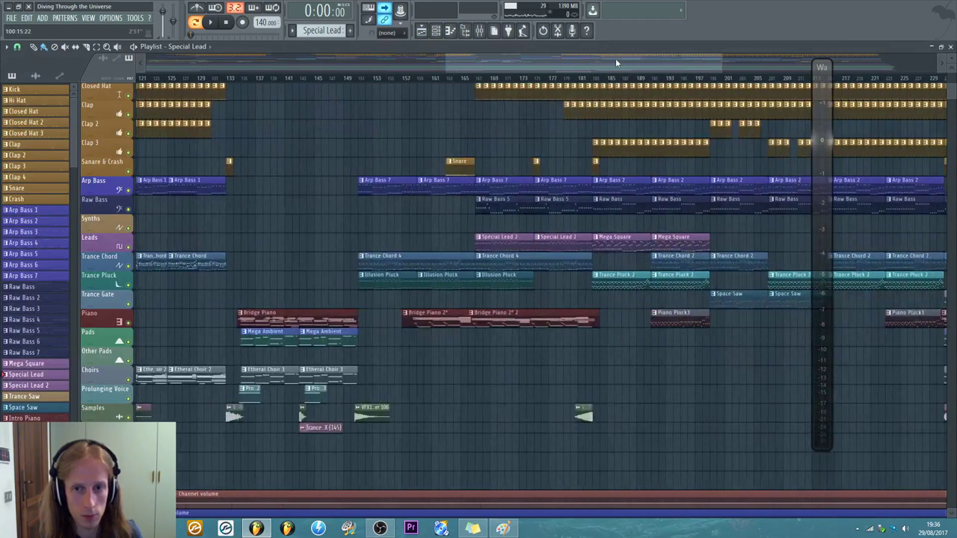
{"action": "scroll", "coordinate": [615, 58], "scroll_direction": "up", "scroll_amount": 5}
{"action": "key", "text": "space"}
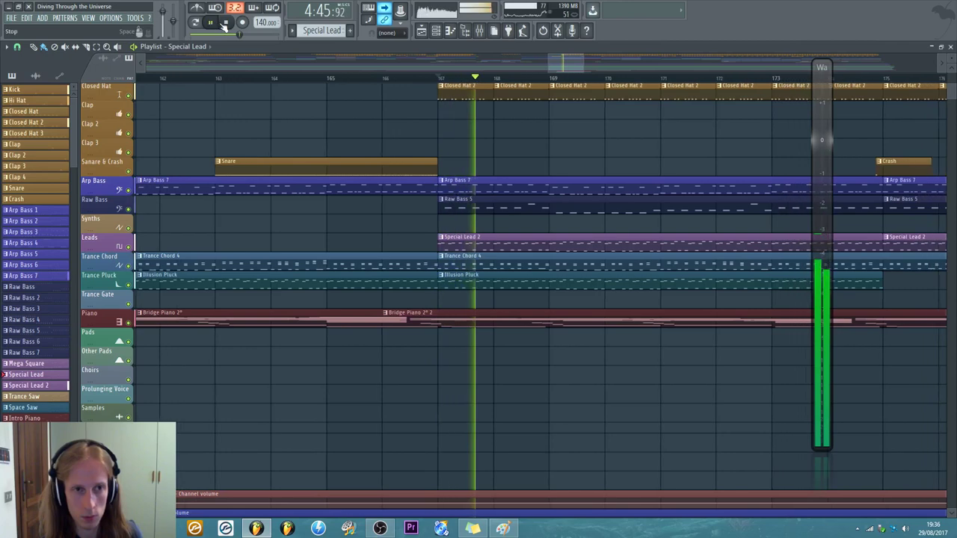
{"action": "scroll", "coordinate": [568, 61], "scroll_direction": "down", "scroll_amount": 4}
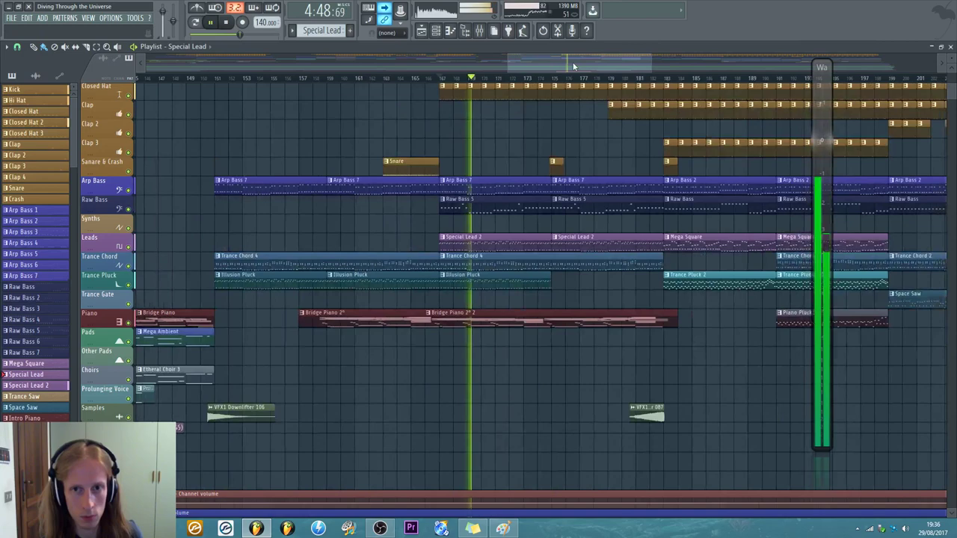
{"action": "key", "text": "space"}
- Play the Special Lead section of the song from bar 101 and stop playback
{"action": "left_click_drag", "start_coordinate": [574, 66], "coordinate": [359, 57]}
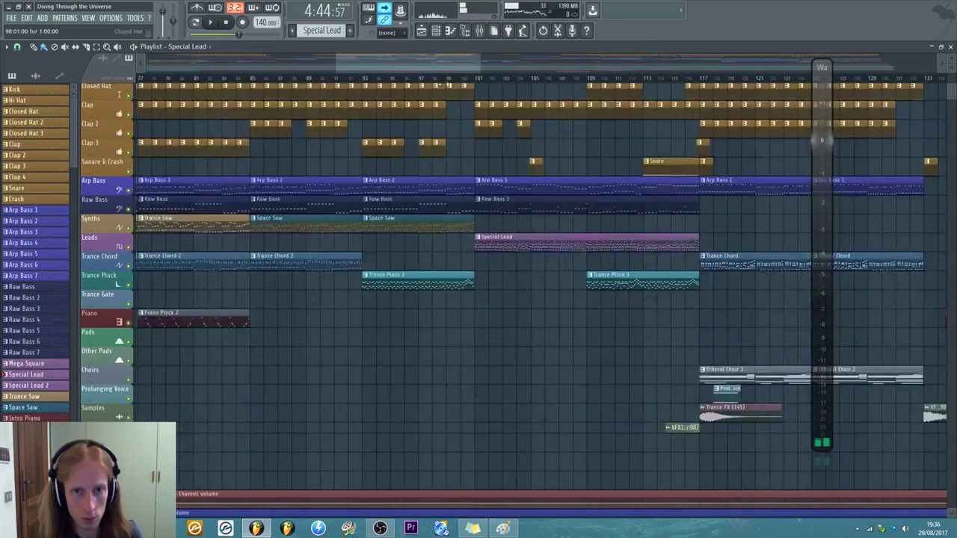
{"action": "key", "text": "space"}
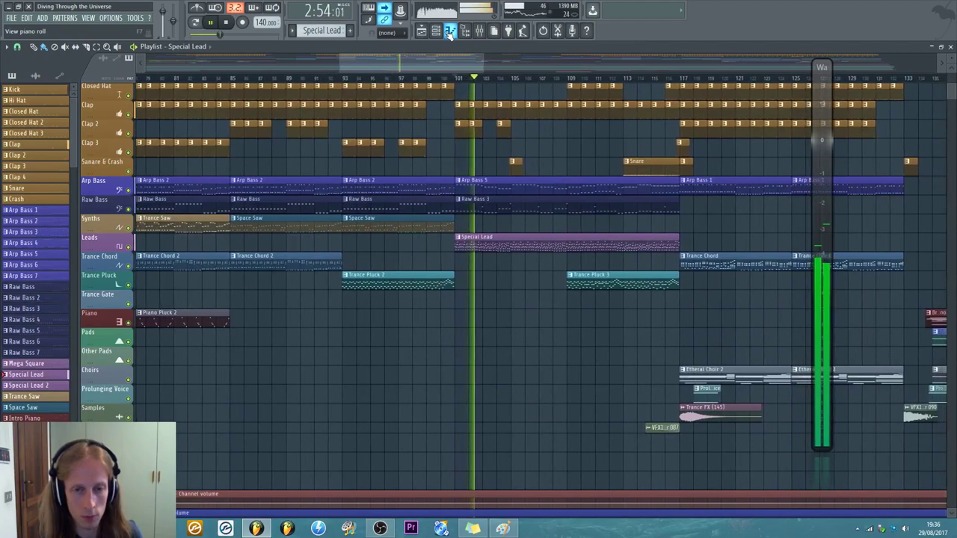
{"action": "scroll", "coordinate": [486, 71], "scroll_direction": "up", "scroll_amount": 2}
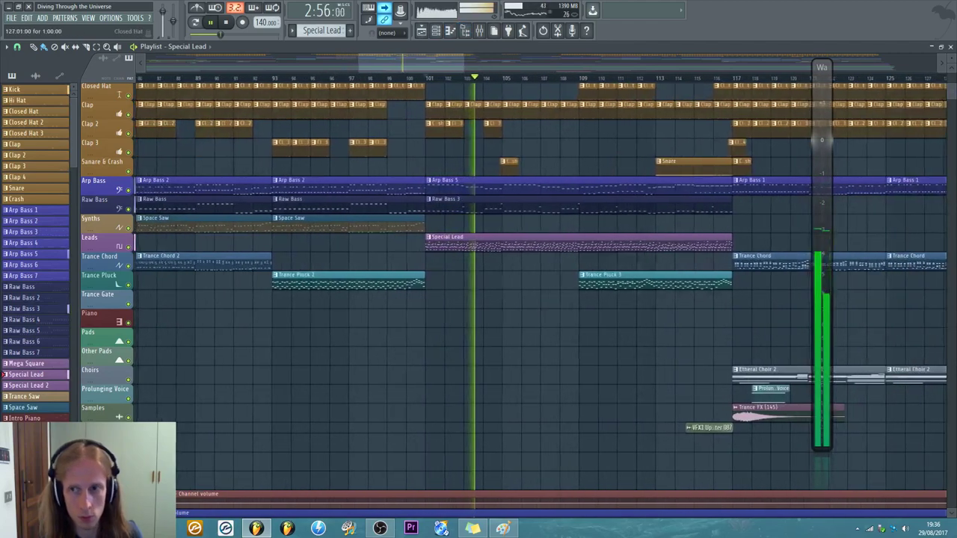
{"action": "scroll", "coordinate": [953, 88], "scroll_direction": "up", "scroll_amount": 2}
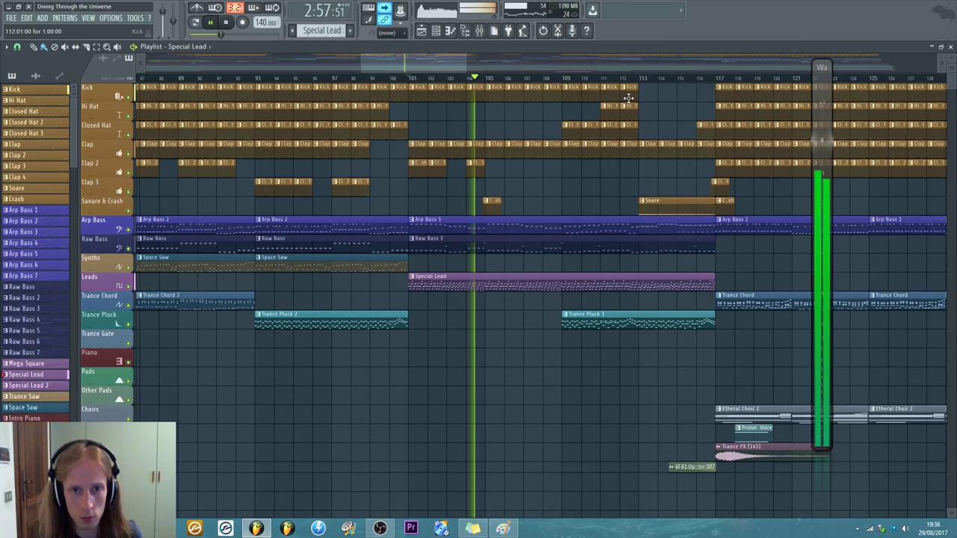
{"action": "key", "text": "space"}
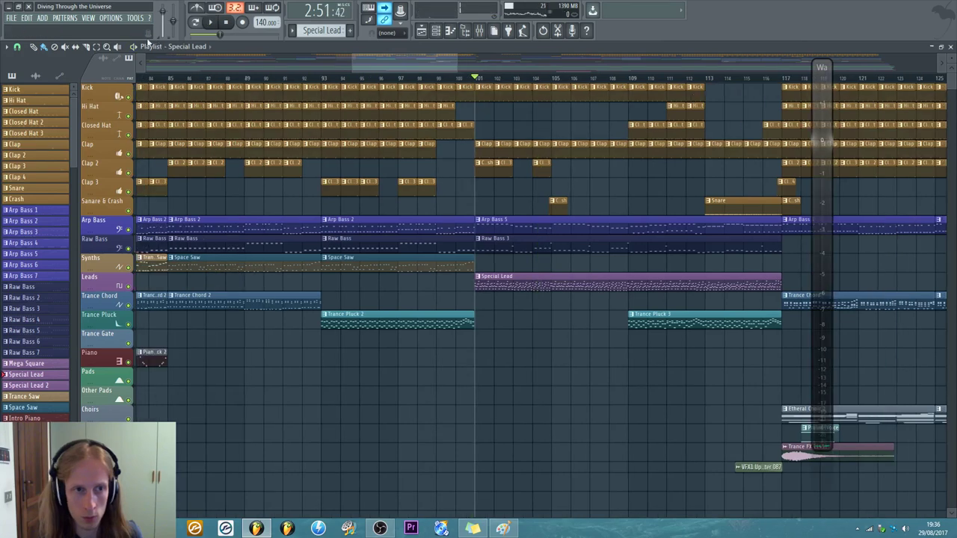
- Audition the playlist at bar 101, play that section in the mixer view, and inspect the Side Saw and Hard Lead tracks
{"action": "left_click_drag", "start_coordinate": [474, 234], "coordinate": [474, 224]}
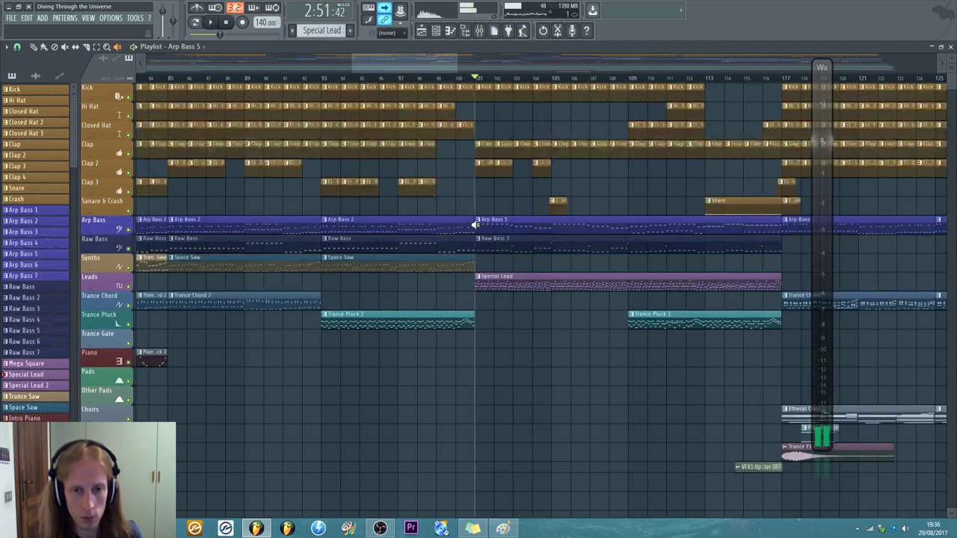
{"action": "left_click", "coordinate": [472, 67]}
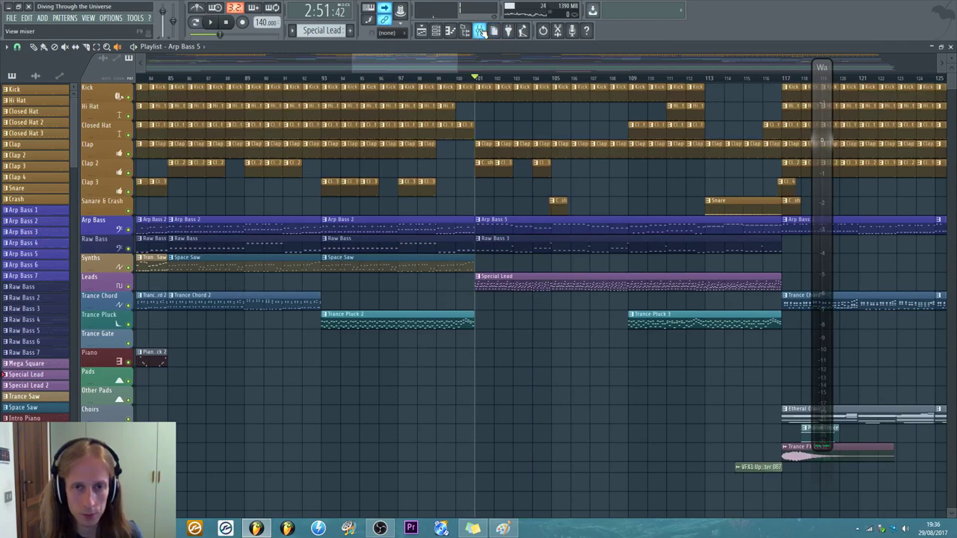
{"action": "left_click", "coordinate": [481, 30]}
{"action": "left_click", "coordinate": [210, 22]}
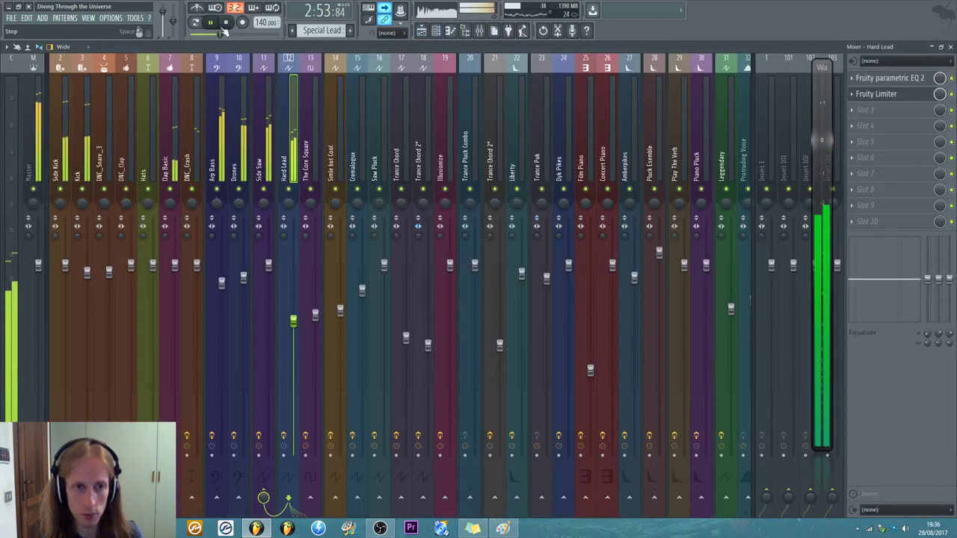
{"action": "left_click", "coordinate": [225, 29]}
{"action": "left_click", "coordinate": [270, 120]}
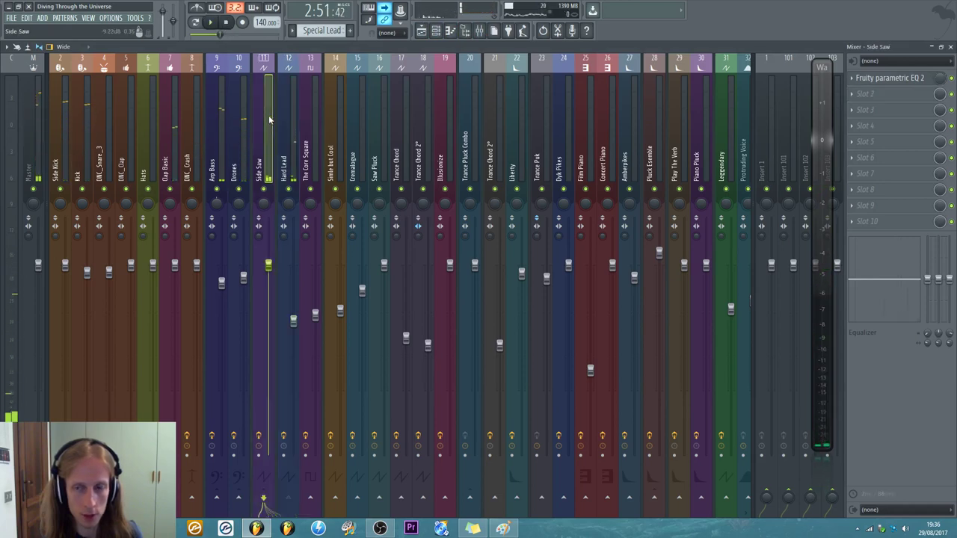
{"action": "left_click", "coordinate": [287, 126]}
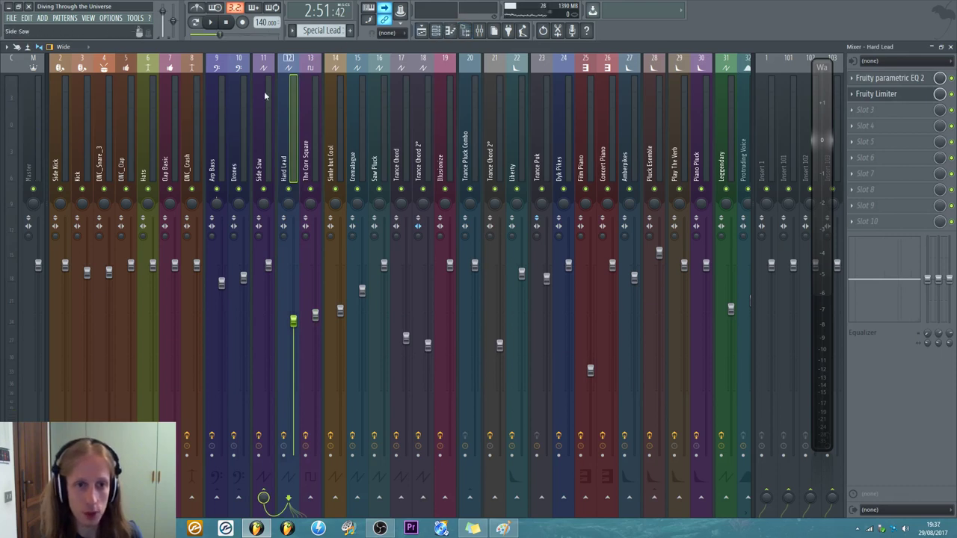
- Try sidechaining the Arp Bass track to The Core Square, and check The Core Square's Fruity parametric EQ 2
{"action": "left_click", "coordinate": [214, 146]}
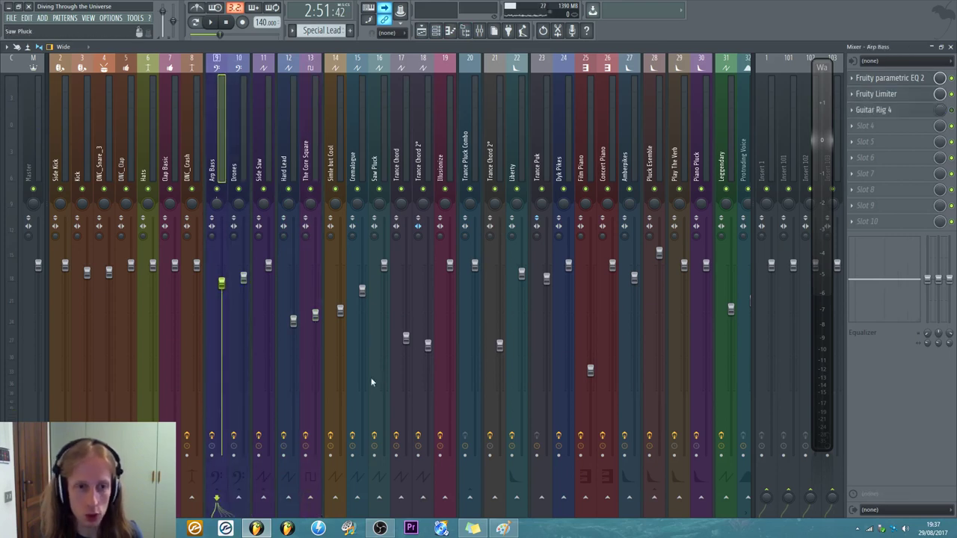
{"action": "right_click", "coordinate": [311, 499]}
{"action": "left_click", "coordinate": [340, 484]}
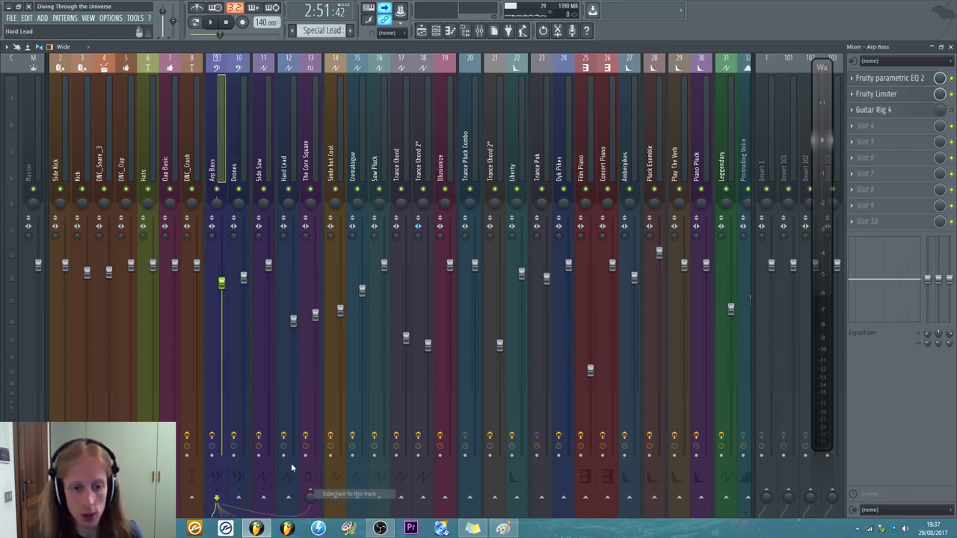
{"action": "left_click", "coordinate": [318, 131]}
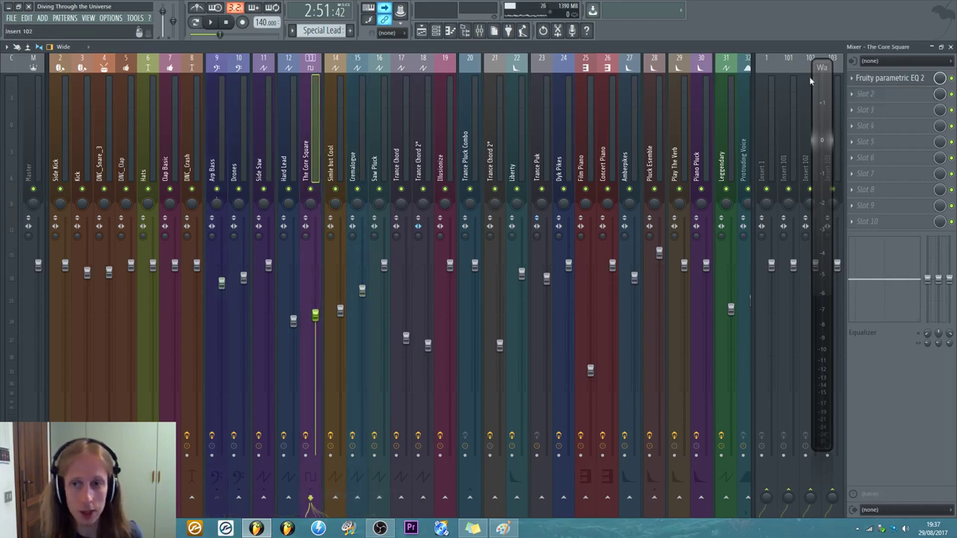
{"action": "left_click", "coordinate": [894, 79]}
{"action": "left_click", "coordinate": [896, 81]}
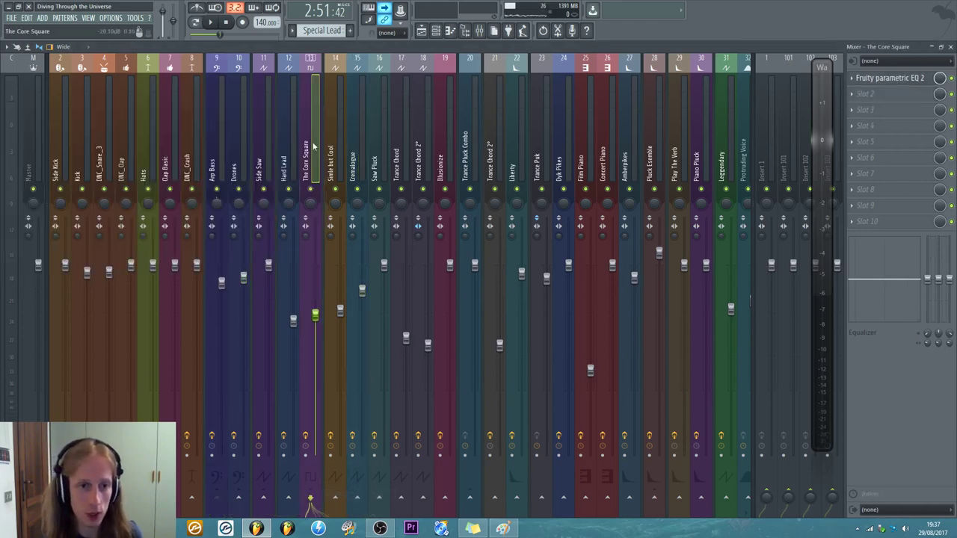
- Enable the send from Arp Bass to Hard Lead, and open Hard Lead's Fruity parametric EQ 2
{"action": "left_click", "coordinate": [217, 144]}
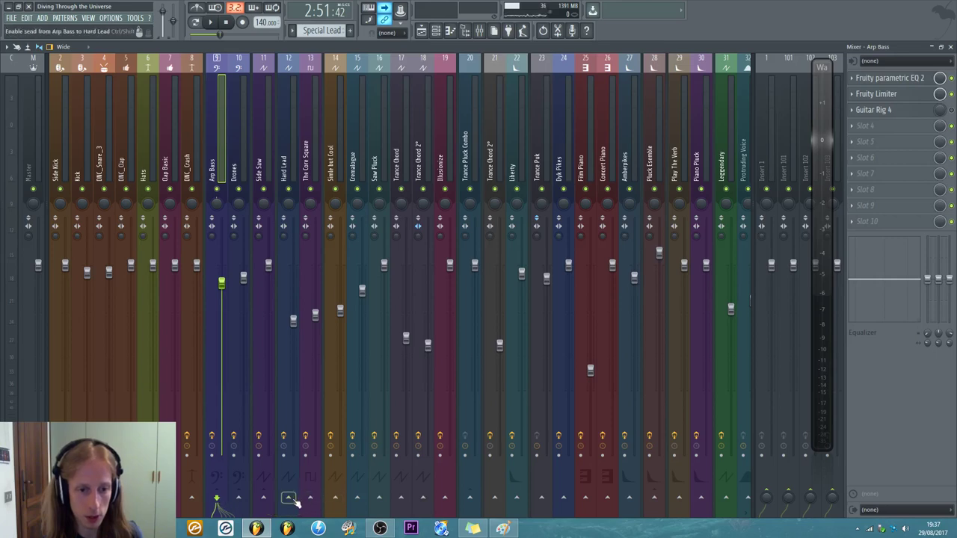
{"action": "left_click", "coordinate": [290, 499]}
{"action": "left_click", "coordinate": [288, 149]}
{"action": "left_click", "coordinate": [918, 78]}
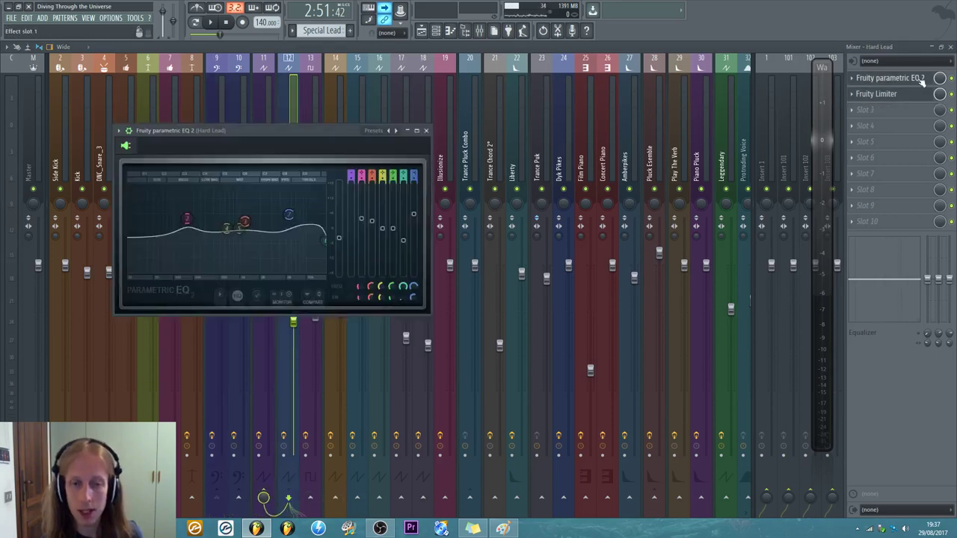
- Inspect Hard Lead's Fruity Limiter while playing a short part of the song, then stop playback and close the plugin
{"action": "left_click", "coordinate": [918, 93]}
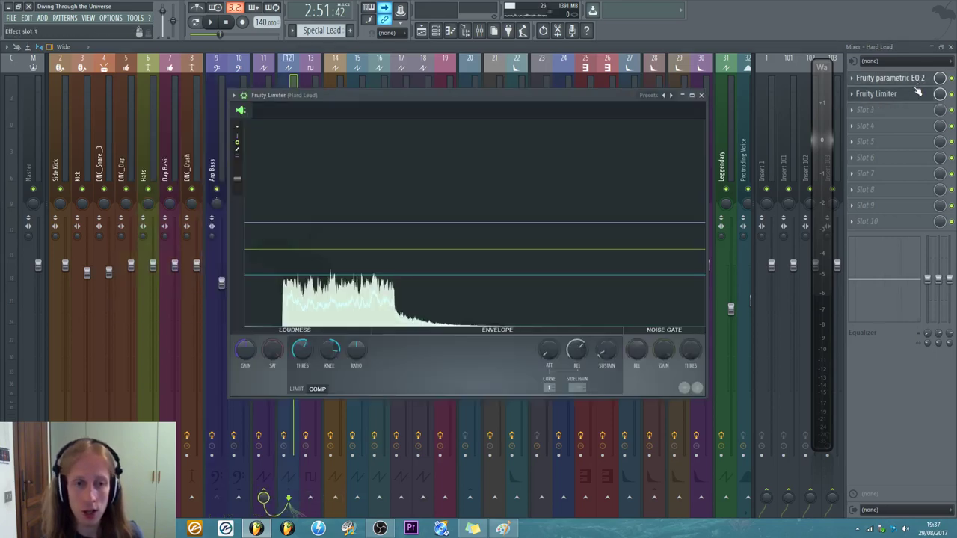
{"action": "right_click", "coordinate": [302, 351]}
{"action": "left_click_drag", "start_coordinate": [382, 99], "coordinate": [394, 96]}
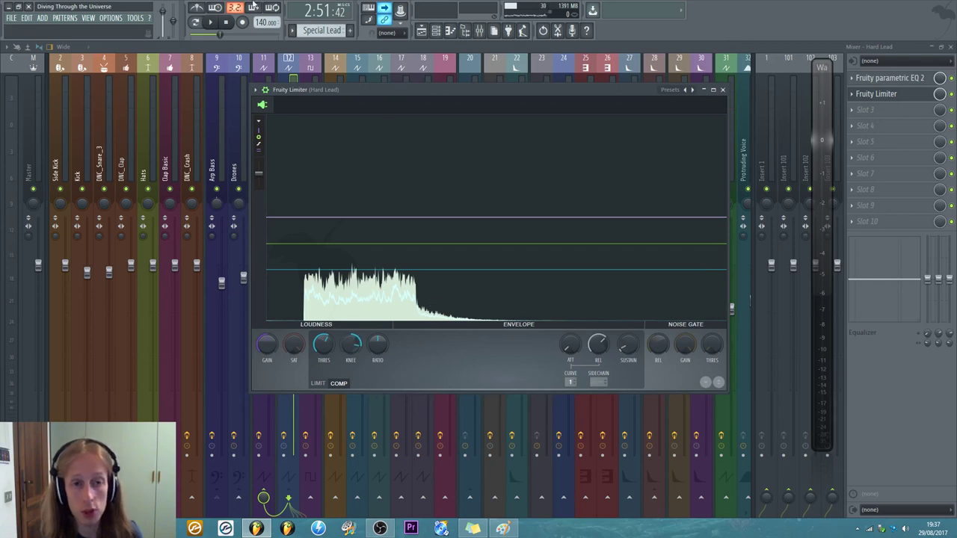
{"action": "left_click", "coordinate": [211, 23]}
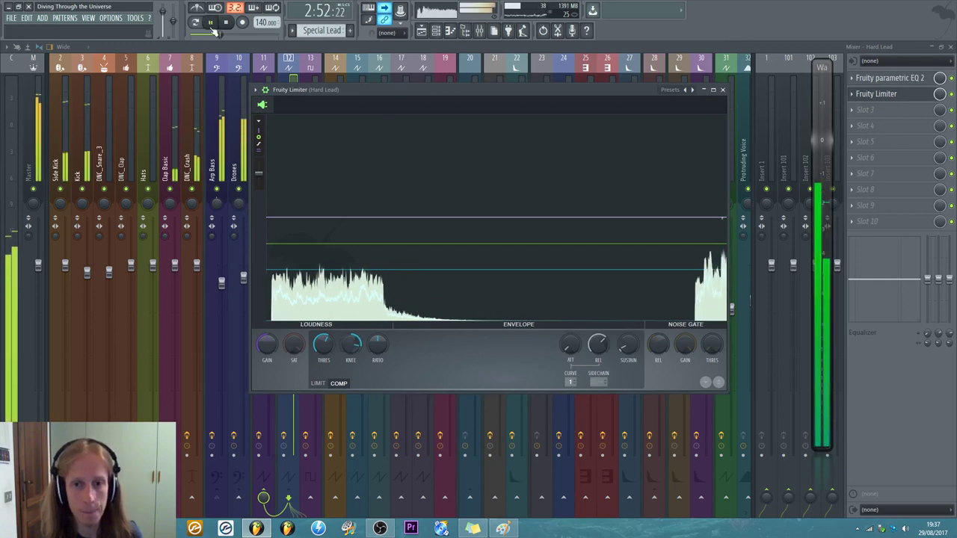
{"action": "key", "text": "space"}
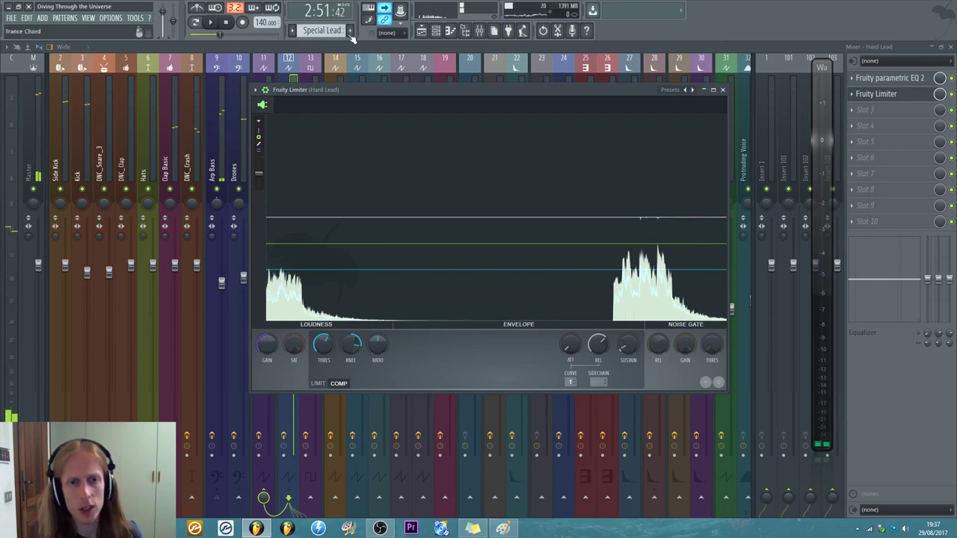
{"action": "left_click", "coordinate": [723, 90]}
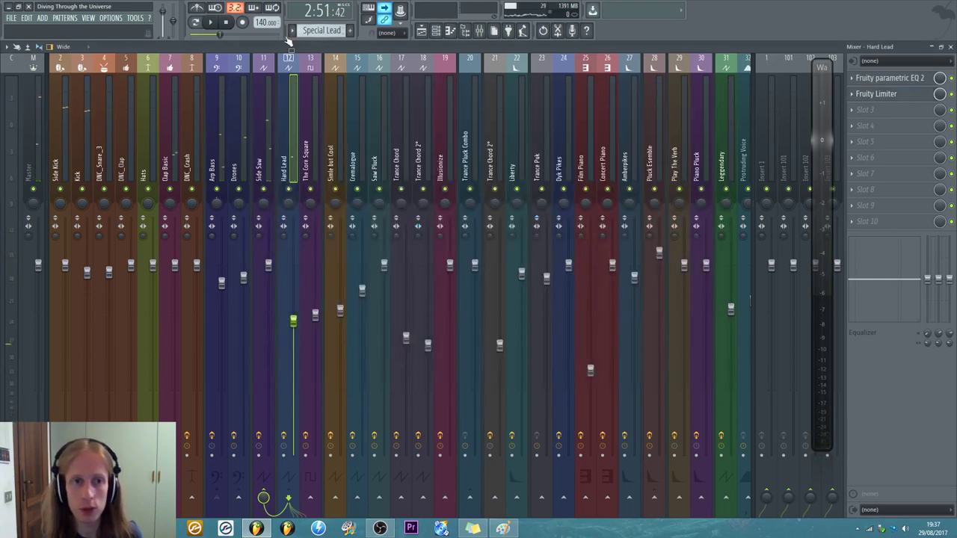
- Play the Special Lead pattern on its own, stop it, and look over the playlist arrangement
{"action": "left_click", "coordinate": [209, 24]}
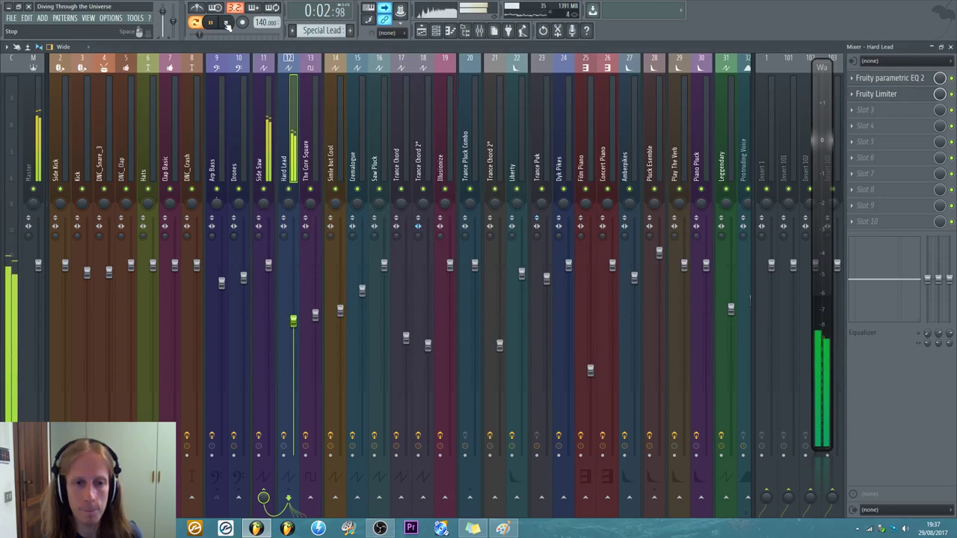
{"action": "left_click", "coordinate": [227, 23]}
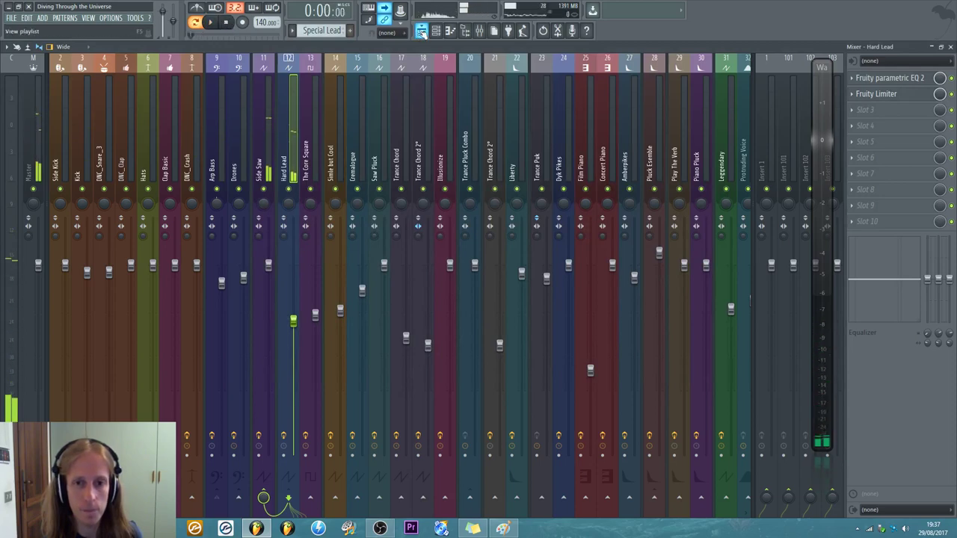
{"action": "left_click", "coordinate": [422, 31]}
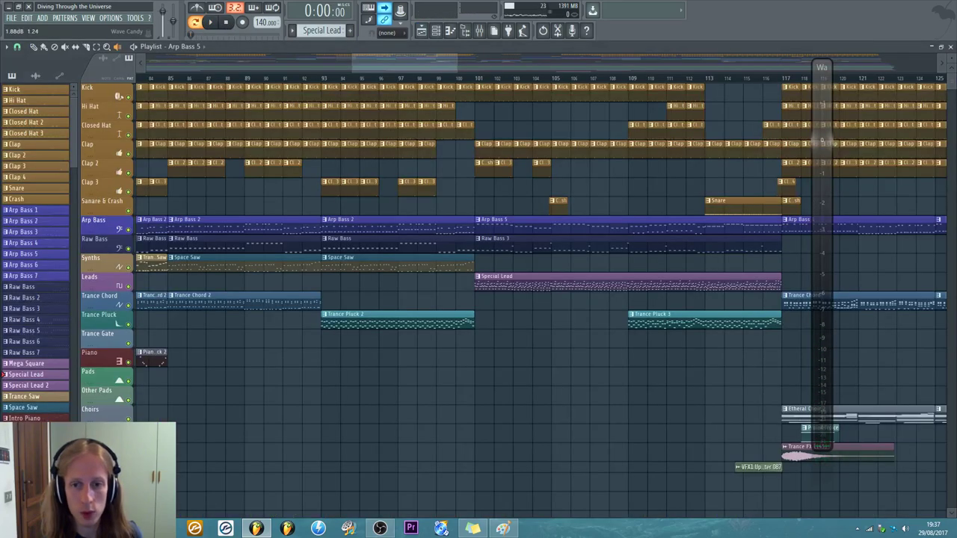
{"action": "scroll", "coordinate": [952, 78], "scroll_direction": "down", "scroll_amount": 5}
{"action": "scroll", "coordinate": [952, 78], "scroll_direction": "up", "scroll_amount": 5}
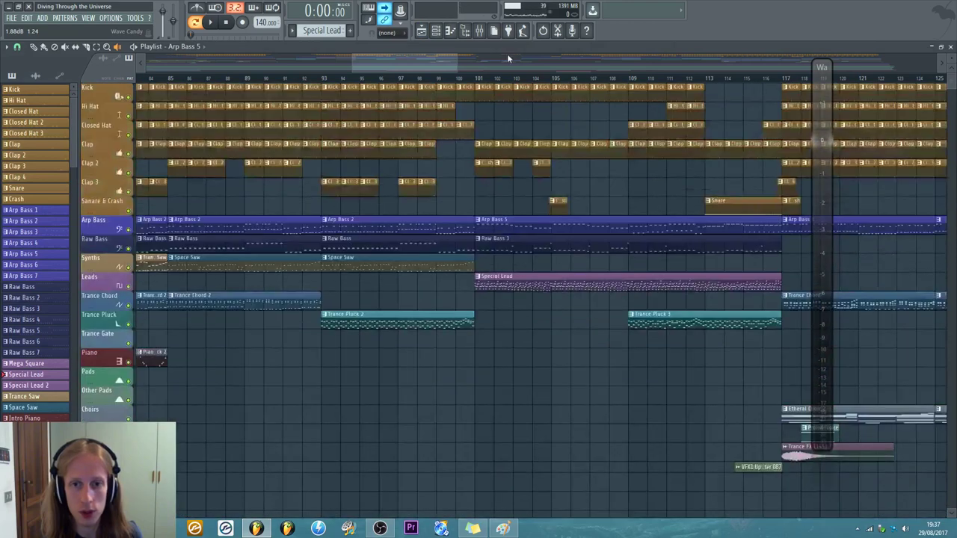
- Play the Special Lead pattern while monitoring Hard Lead's signal in its Fruity Limiter, then stop playback
{"action": "left_click", "coordinate": [210, 23]}
{"action": "left_click", "coordinate": [479, 31]}
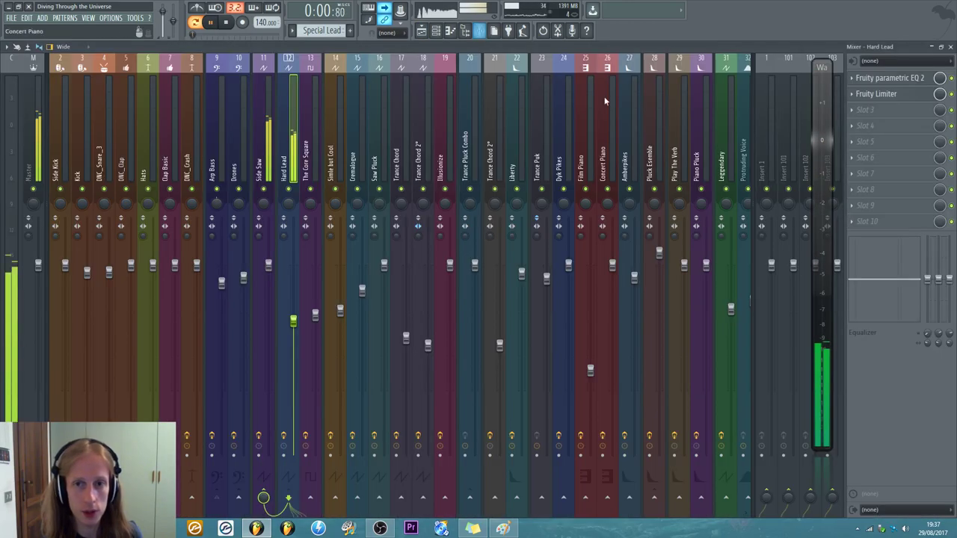
{"action": "left_click", "coordinate": [900, 85]}
{"action": "left_click", "coordinate": [896, 94]}
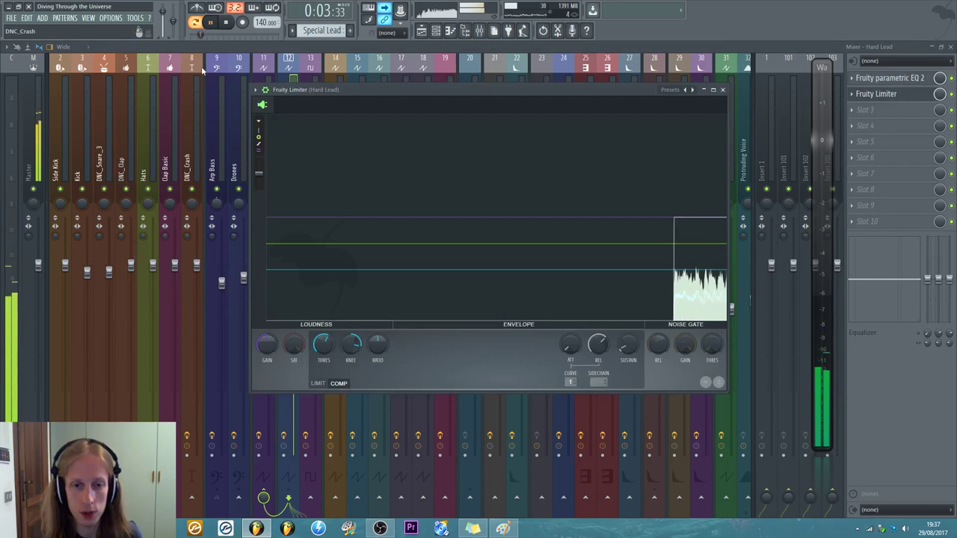
{"action": "key", "text": "space"}
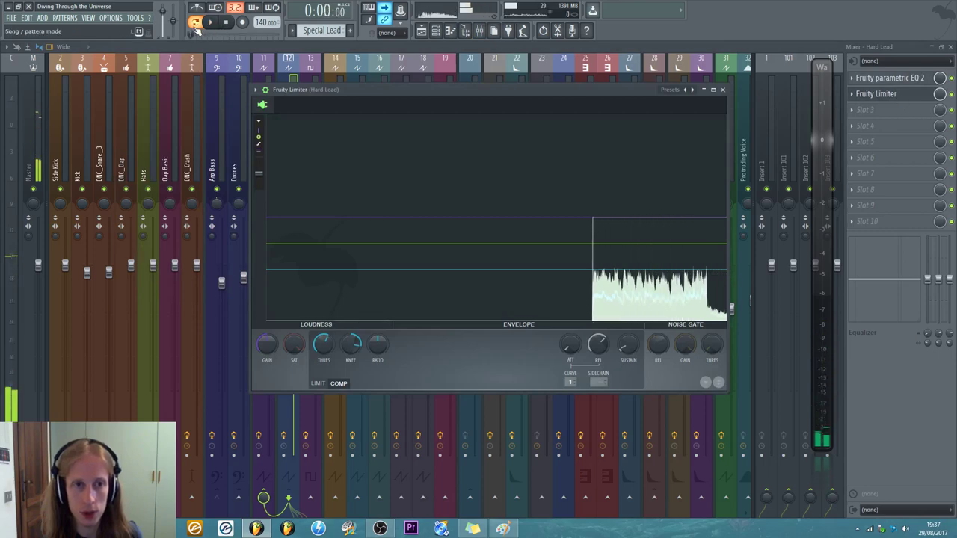
- Play the song from bar 101 with Hard Lead's Fruity Limiter open, moving its window clear of the lead tracks
{"action": "left_click", "coordinate": [422, 30]}
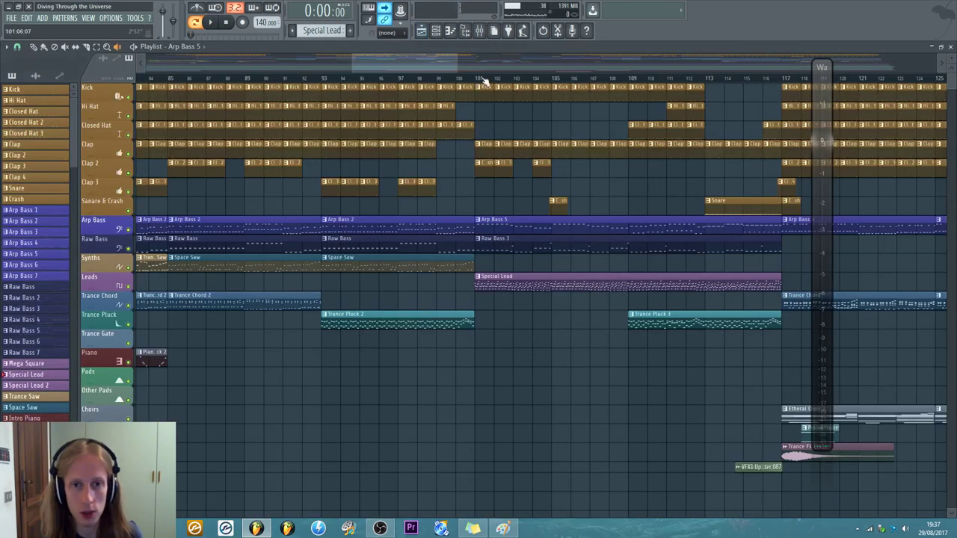
{"action": "left_click", "coordinate": [480, 31]}
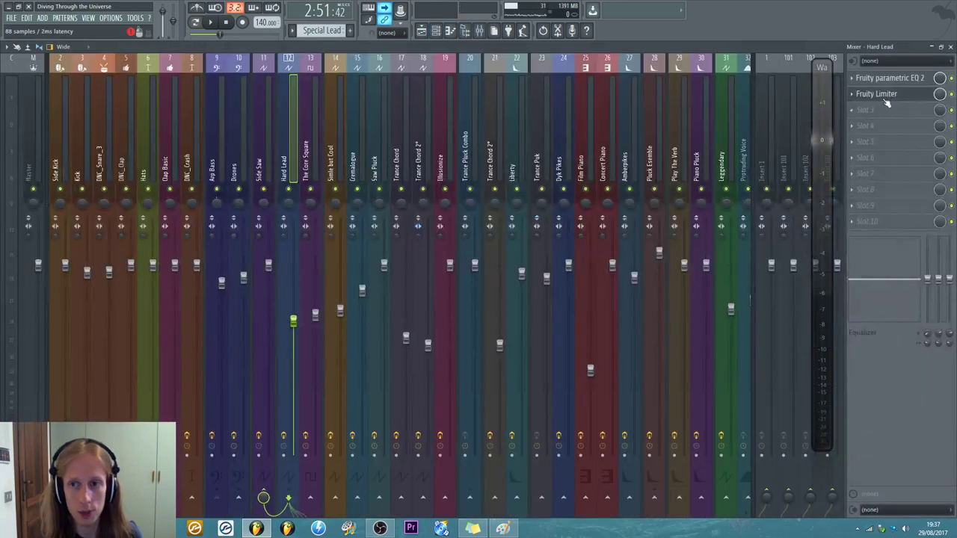
{"action": "left_click", "coordinate": [882, 95]}
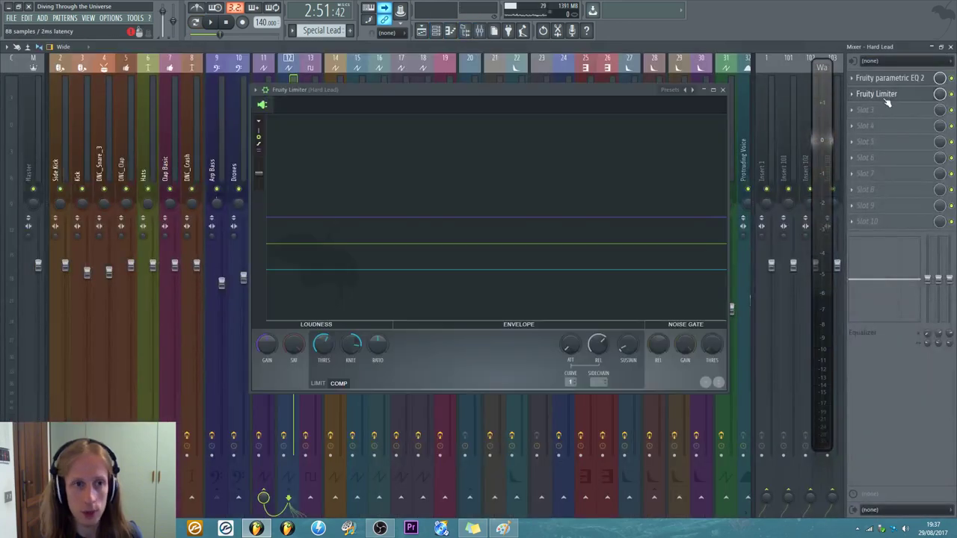
{"action": "left_click", "coordinate": [213, 24]}
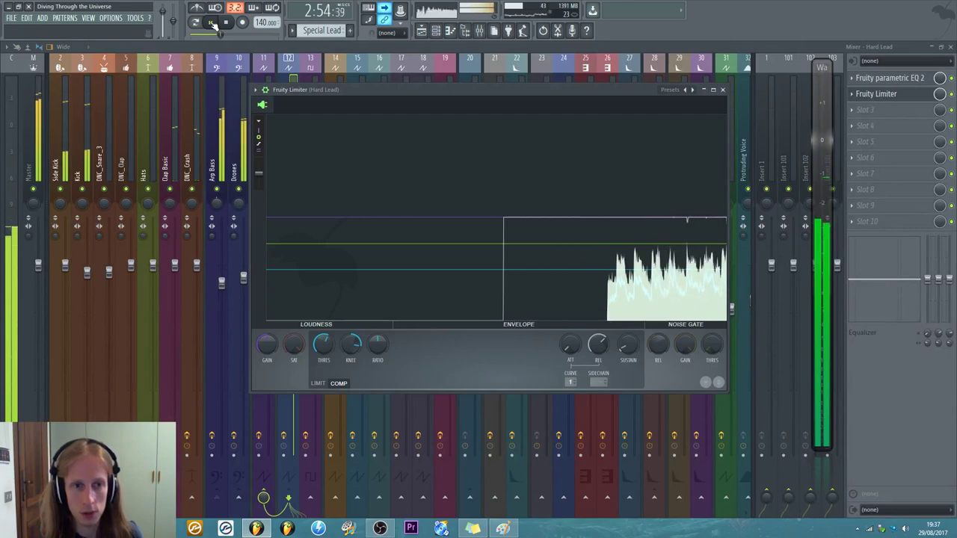
{"action": "left_click_drag", "start_coordinate": [351, 89], "coordinate": [496, 153]}
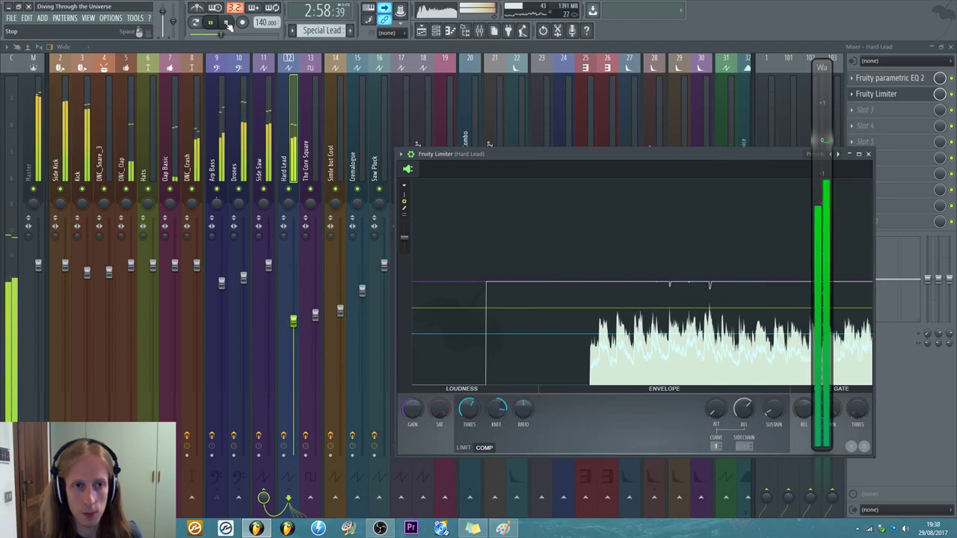
- Choose Arp Bass as the sidechain source of Hard Lead's Fruity Limiter during playback
{"action": "left_click", "coordinate": [241, 129]}
{"action": "left_click", "coordinate": [263, 130]}
{"action": "left_click", "coordinate": [290, 130]}
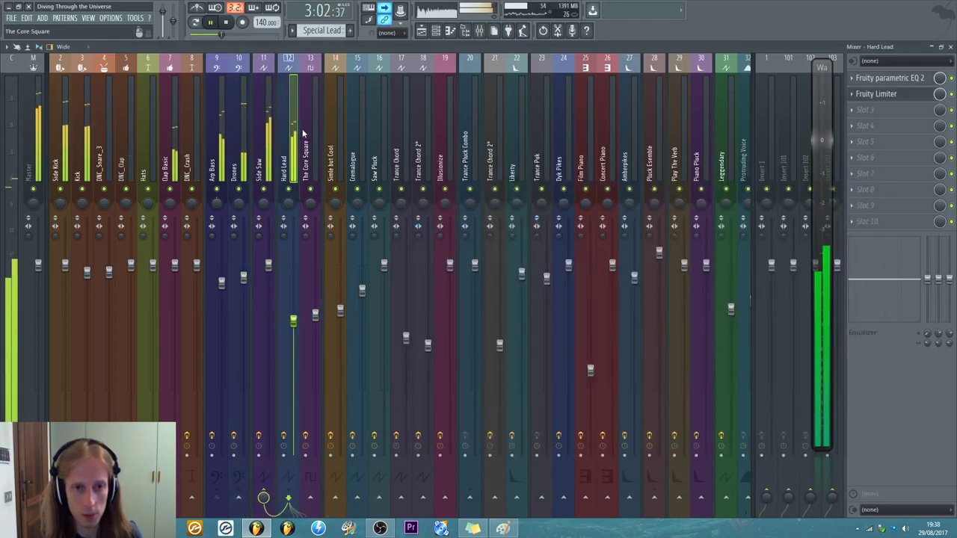
{"action": "left_click", "coordinate": [876, 93]}
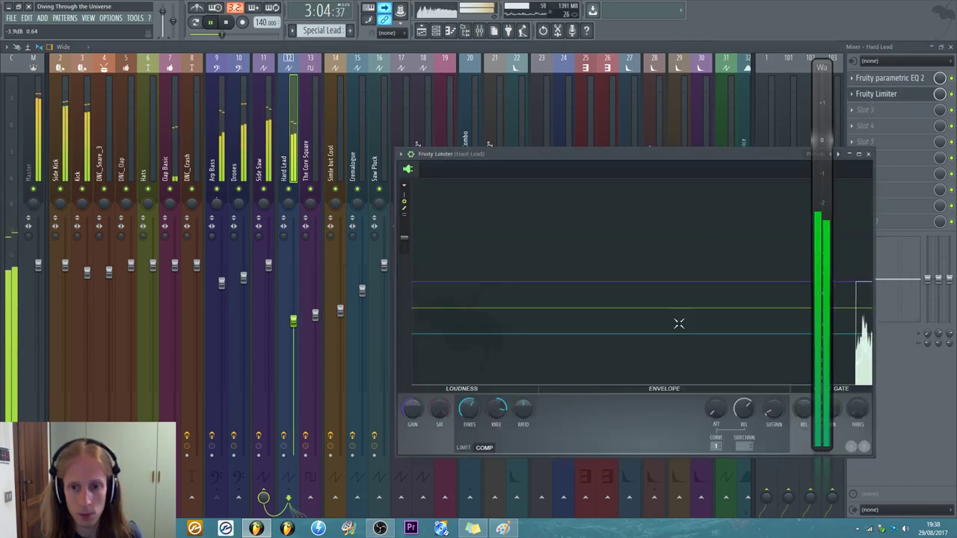
{"action": "left_click", "coordinate": [745, 446]}
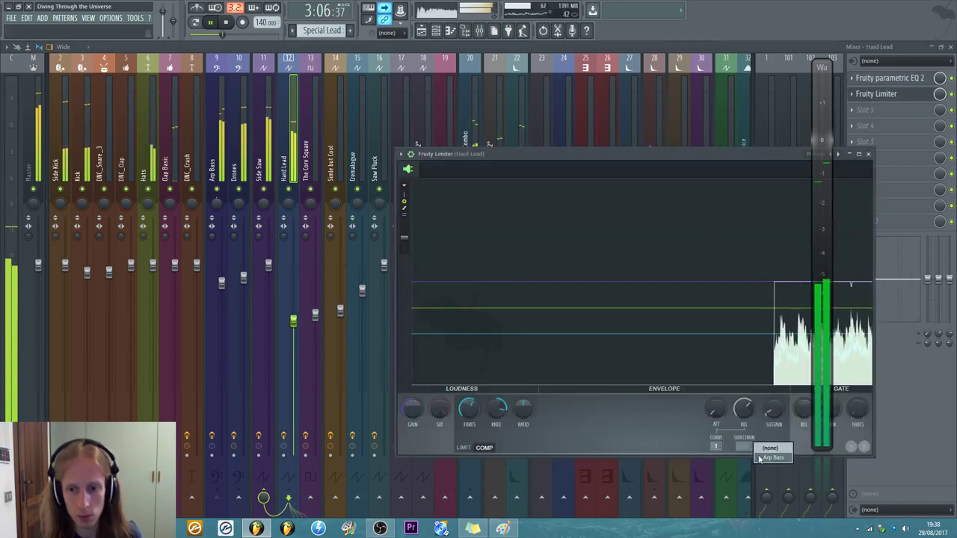
{"action": "left_click", "coordinate": [769, 458]}
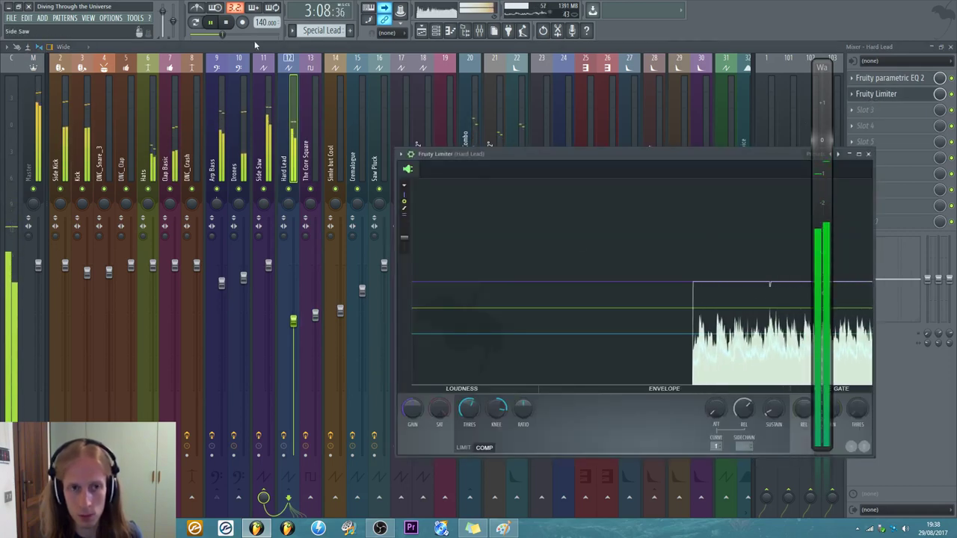
- Stop playback, select the Special Lead clip at bar 101 in the playlist, and look over the song's arrangement
{"action": "left_click", "coordinate": [226, 22]}
{"action": "key", "text": "Escape"}
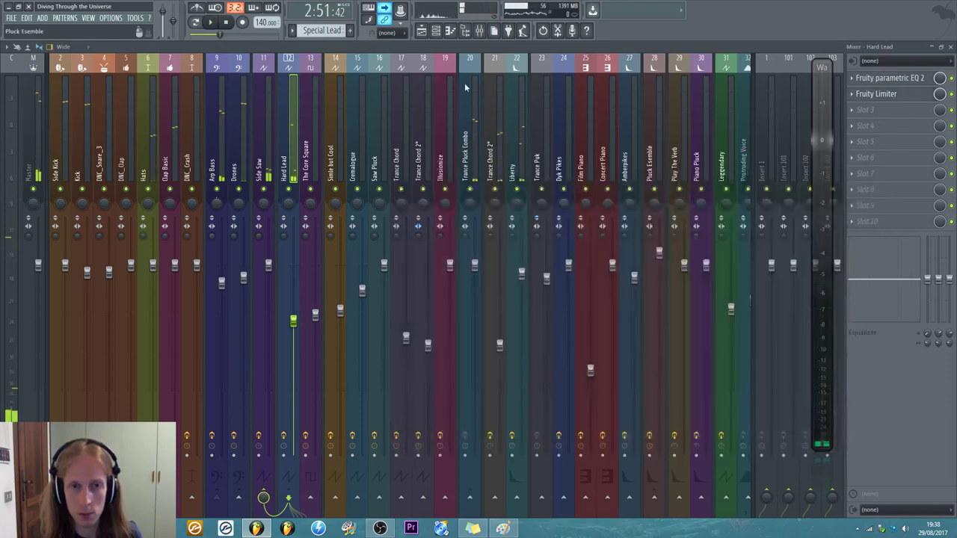
{"action": "left_click", "coordinate": [432, 32]}
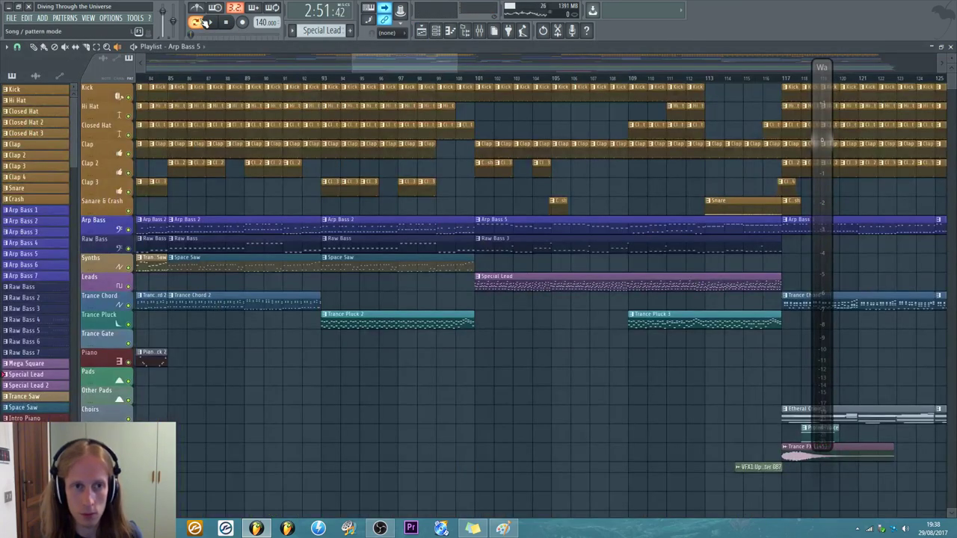
{"action": "scroll", "coordinate": [521, 78], "scroll_direction": "up", "scroll_amount": 5}
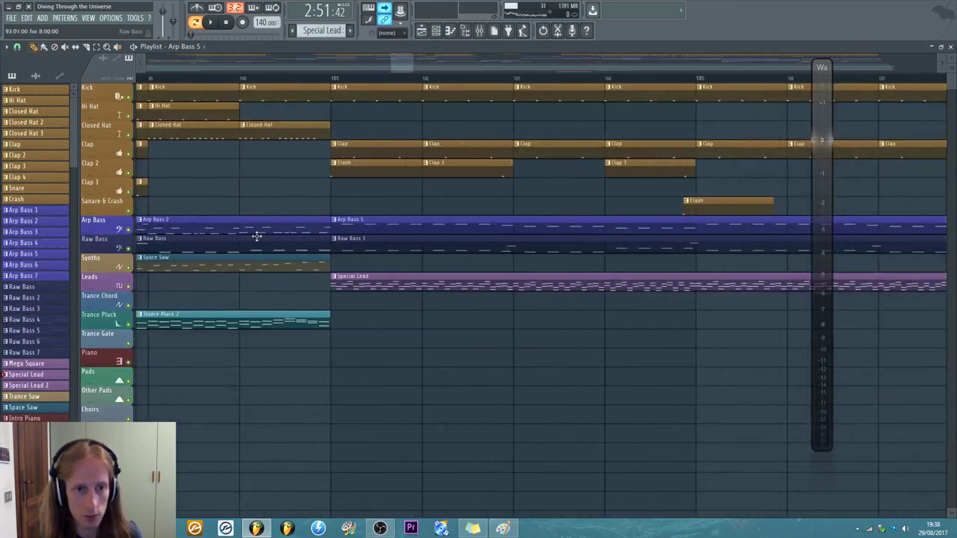
{"action": "mouse_move", "coordinate": [346, 281]}
{"action": "left_mouse_down"}
{"action": "mouse_move", "coordinate": [352, 303]}
{"action": "mouse_move", "coordinate": [352, 277]}
{"action": "left_mouse_up"}
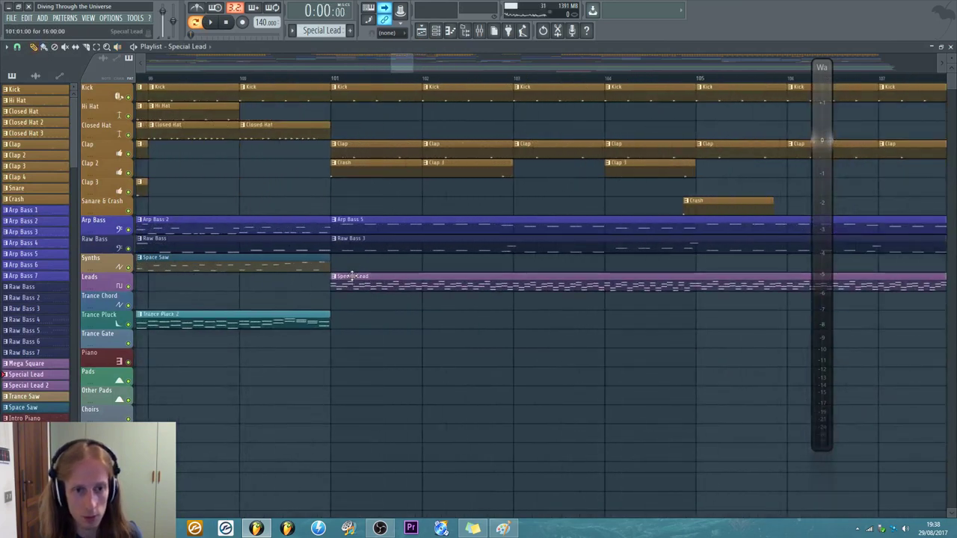
{"action": "scroll", "coordinate": [416, 68], "scroll_direction": "down", "scroll_amount": 8}
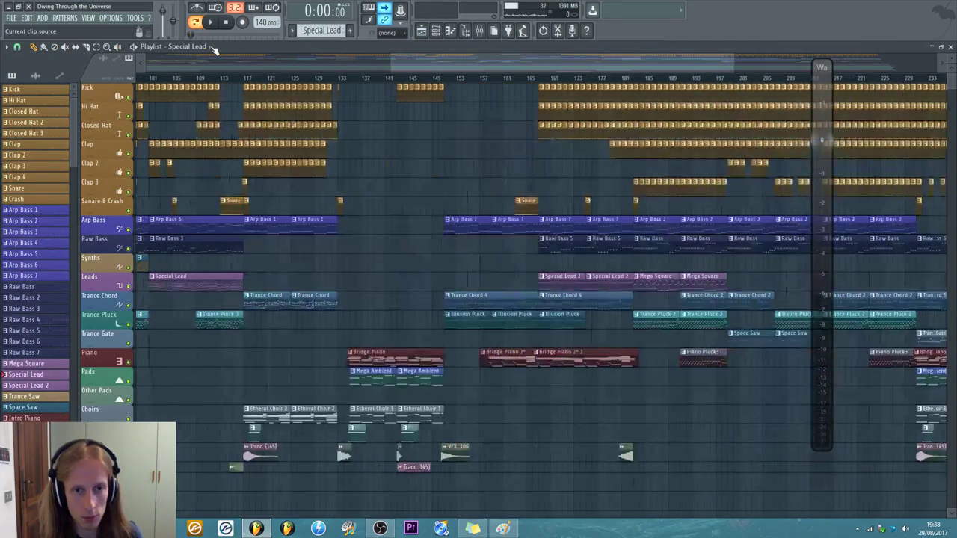
{"action": "left_click_drag", "start_coordinate": [482, 56], "coordinate": [336, 56]}
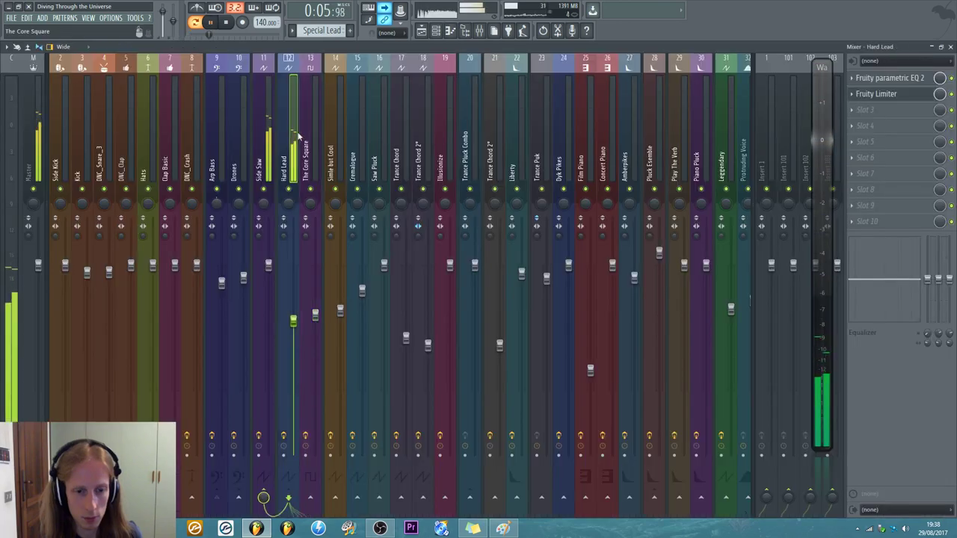
- Compare the Side Saw and Hard Lead tracks during Special Lead pattern playback, and check Hard Lead's Fruity Limiter
{"action": "left_click", "coordinate": [270, 131]}
{"action": "left_click", "coordinate": [278, 132]}
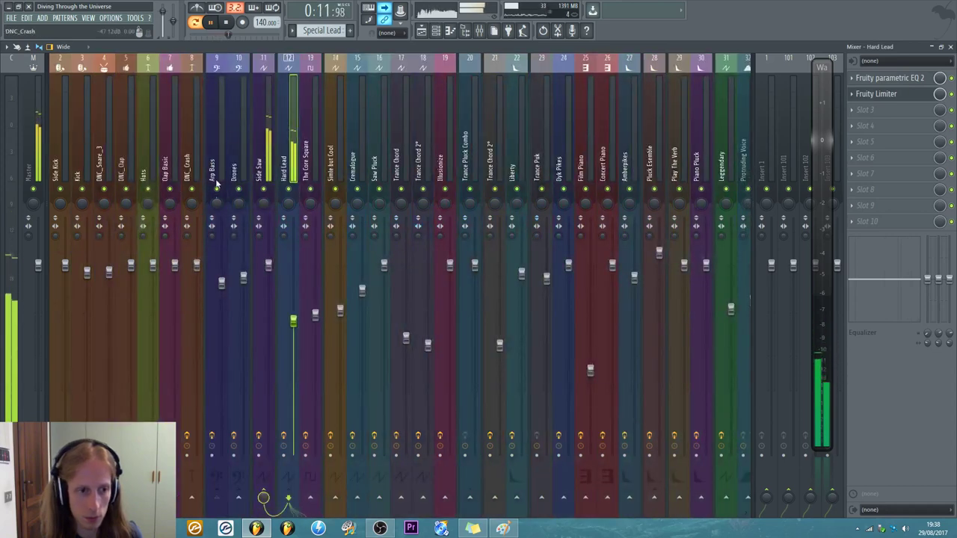
{"action": "left_click", "coordinate": [269, 146]}
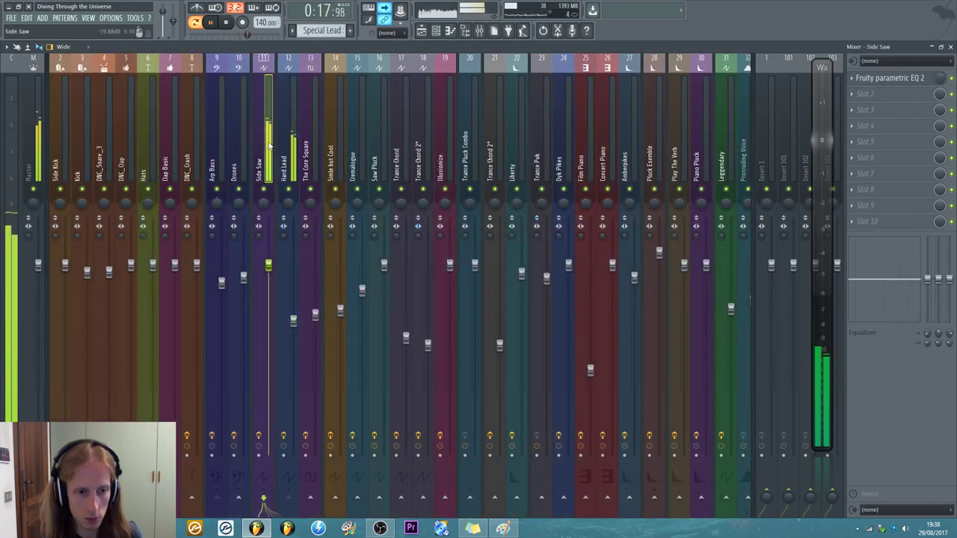
{"action": "left_click", "coordinate": [277, 148]}
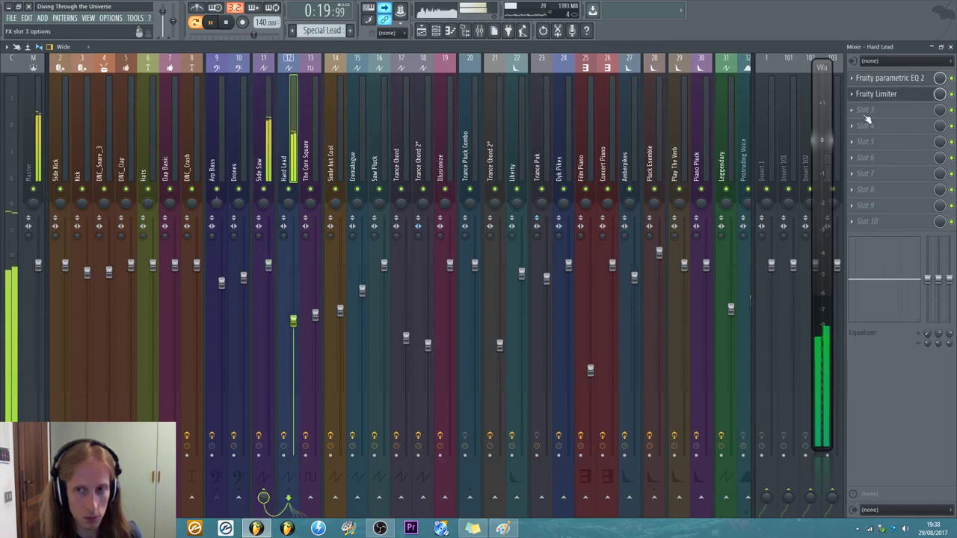
{"action": "left_click", "coordinate": [894, 96]}
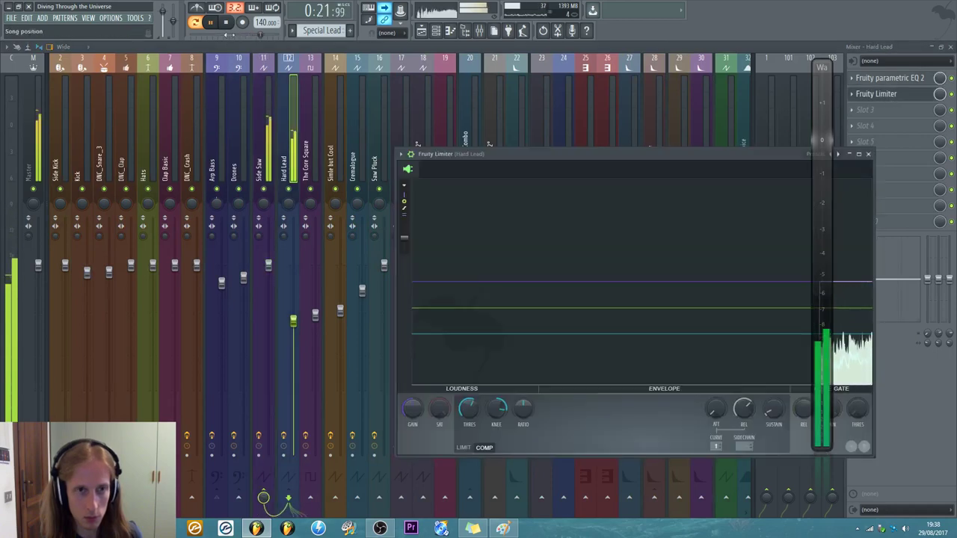
- Switch to song playback, play from bar 101, and watch the track levels in the mixer
{"action": "left_click", "coordinate": [228, 35]}
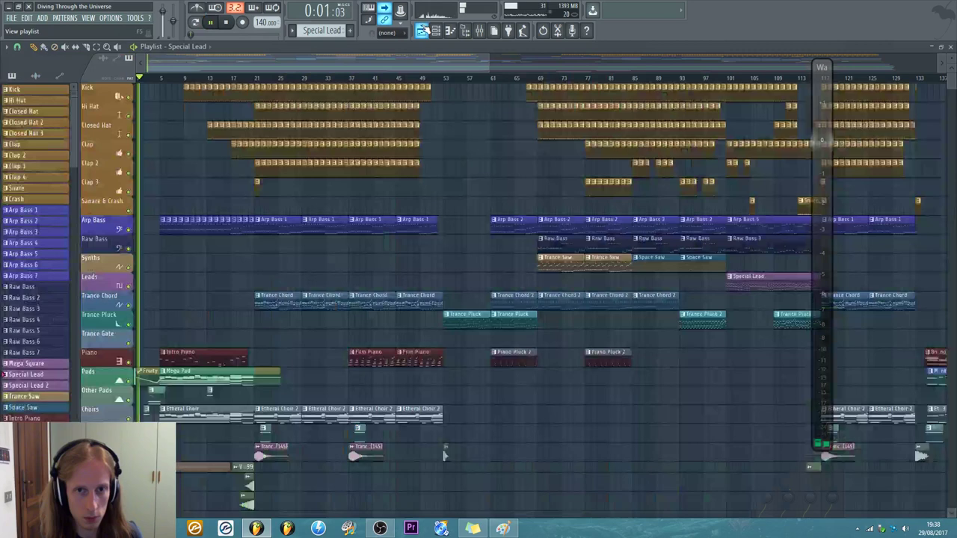
{"action": "left_click", "coordinate": [421, 31]}
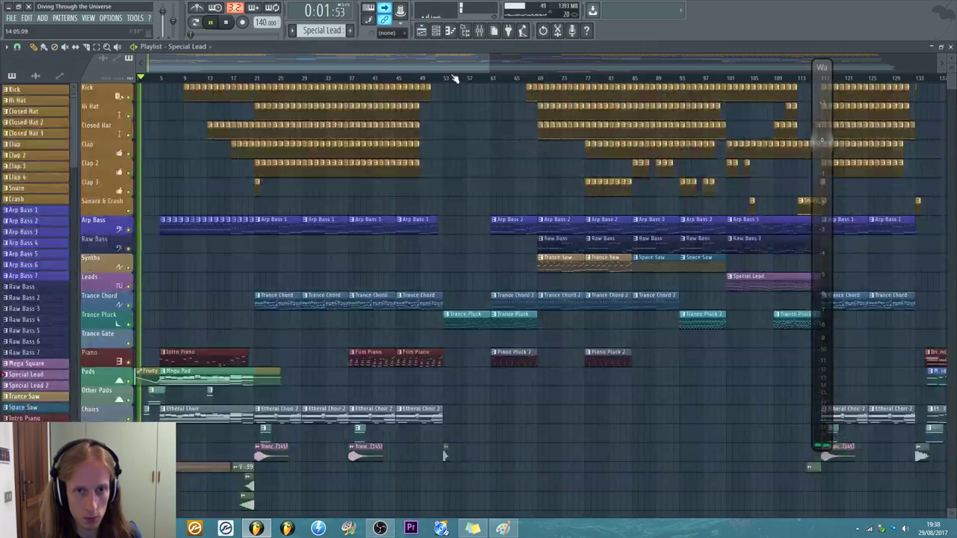
{"action": "left_click", "coordinate": [732, 79]}
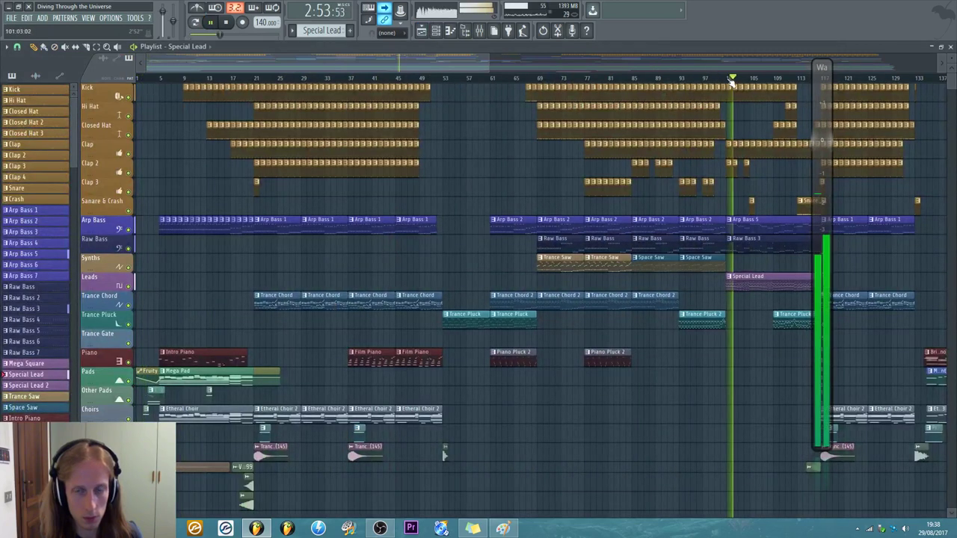
{"action": "left_click", "coordinate": [480, 31]}
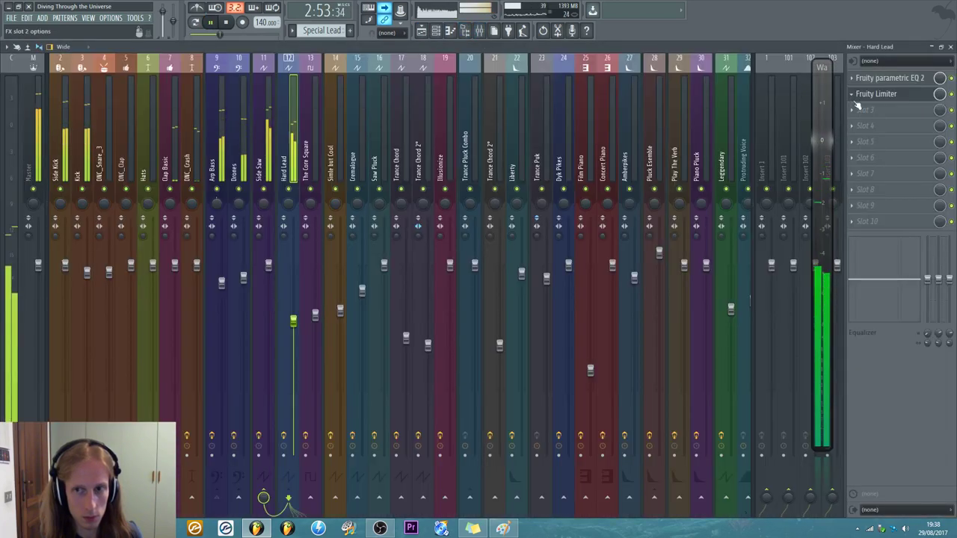
- Check Hard Lead's Fruity Limiter during song playback, and close both it and the mixer
{"action": "left_click", "coordinate": [876, 95]}
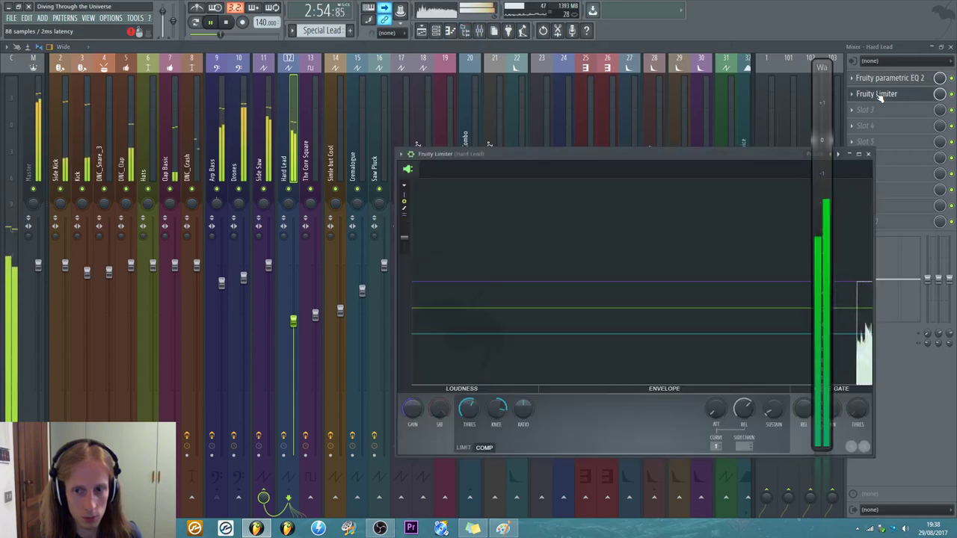
{"action": "left_click", "coordinate": [868, 153]}
{"action": "left_click", "coordinate": [950, 46]}
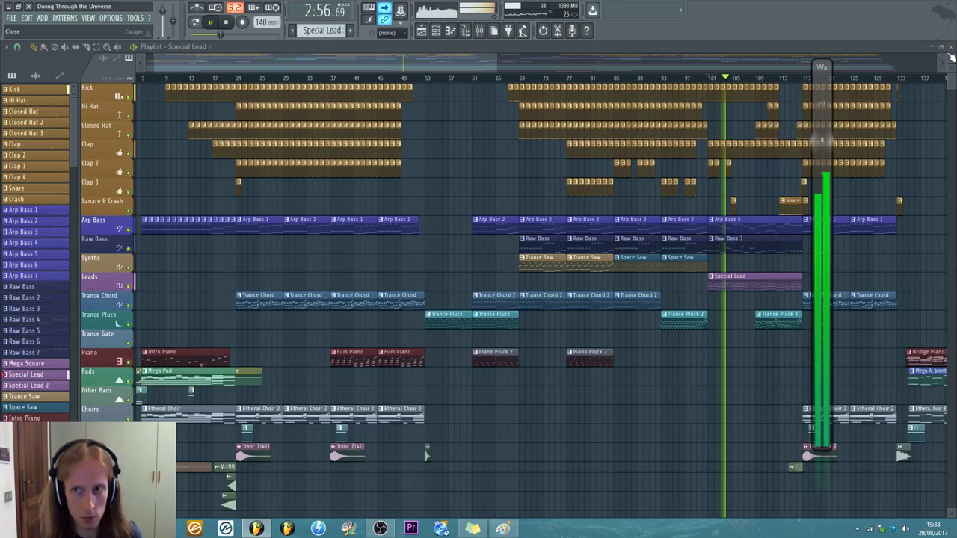
- Compare Special Lead pattern playback with the song from bar 101 alongside the channel rack, and stop playback
{"action": "key", "text": "F6"}
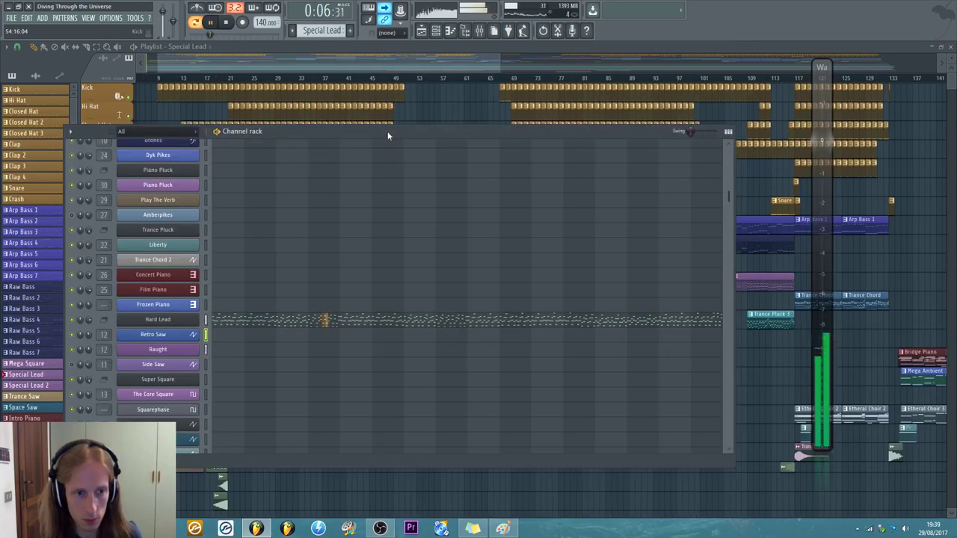
{"action": "left_click", "coordinate": [395, 78]}
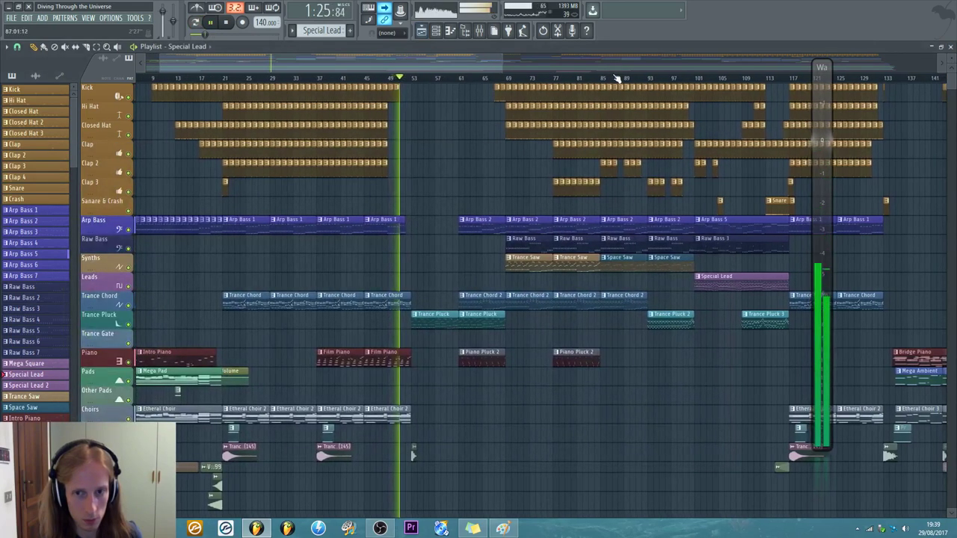
{"action": "left_click", "coordinate": [687, 78]}
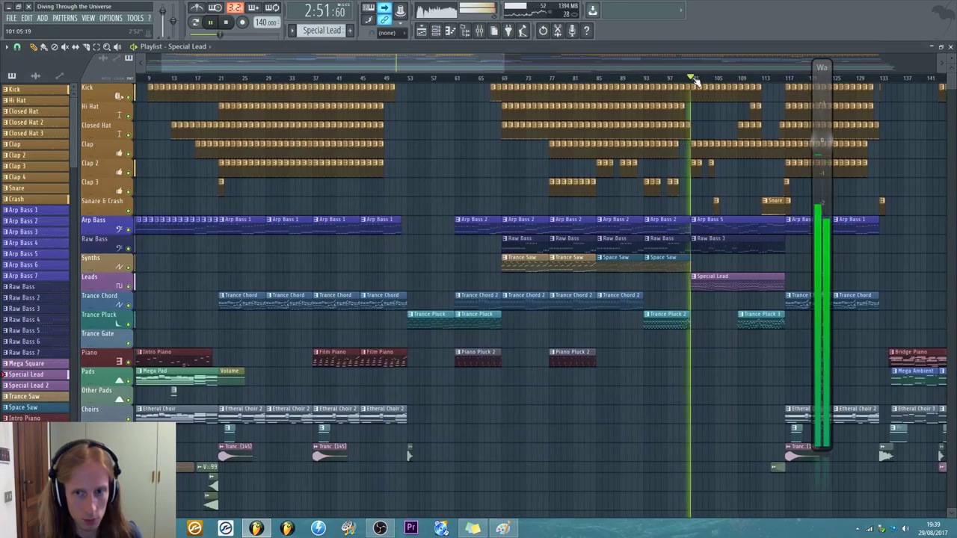
{"action": "left_click", "coordinate": [437, 33]}
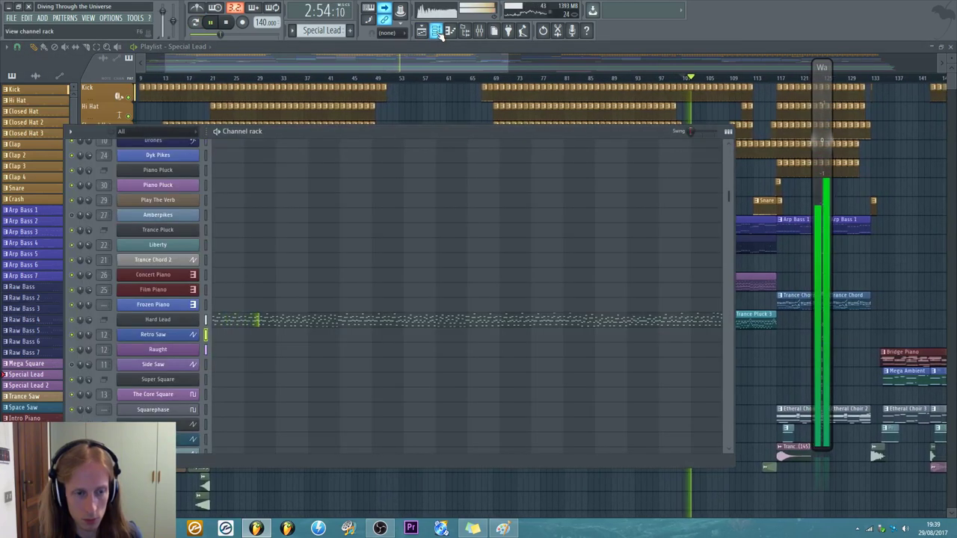
{"action": "left_click", "coordinate": [538, 57]}
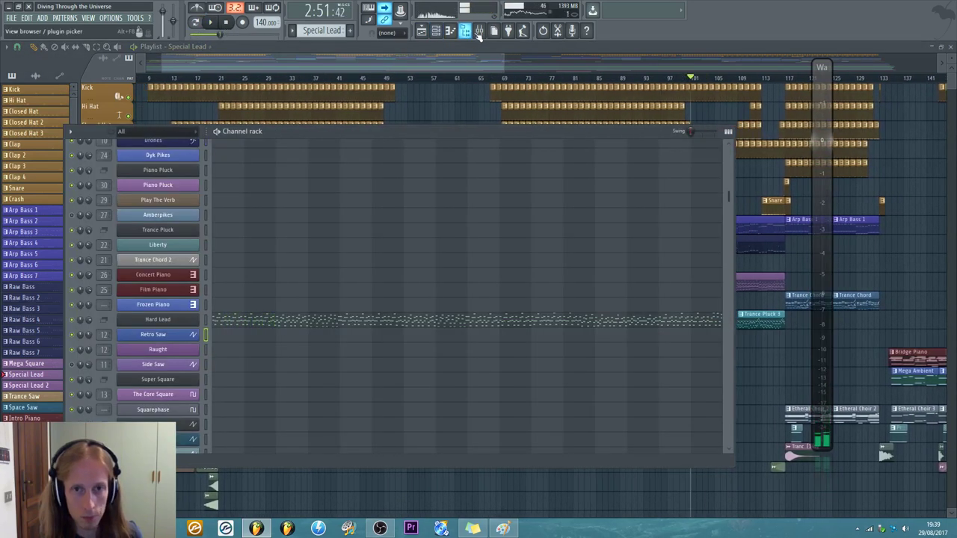
- Open Hard Lead's Fruity Limiter from the mixer and play the Special Lead pattern with the channel rack shown
{"action": "key", "text": "F9"}
{"action": "left_click", "coordinate": [896, 96]}
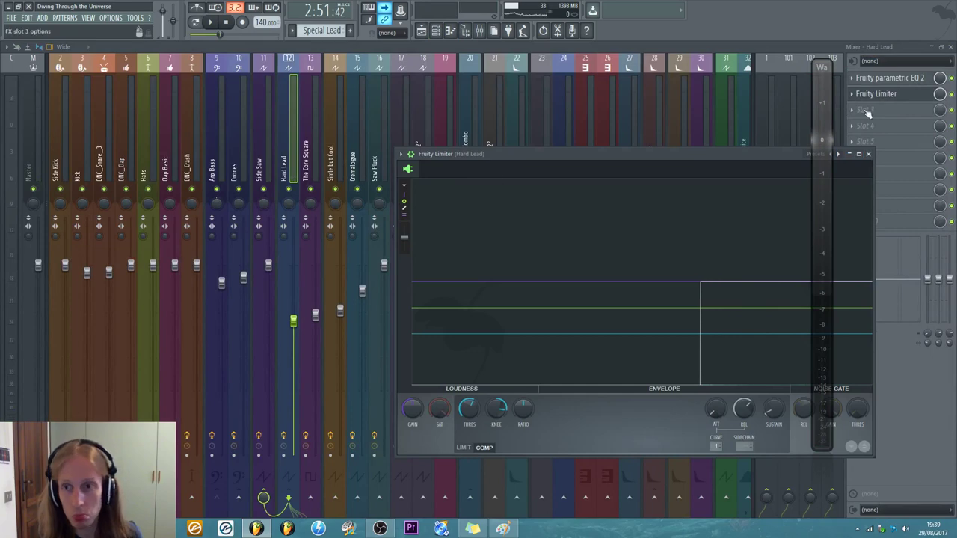
{"action": "left_click", "coordinate": [882, 77]}
{"action": "left_click", "coordinate": [882, 77]}
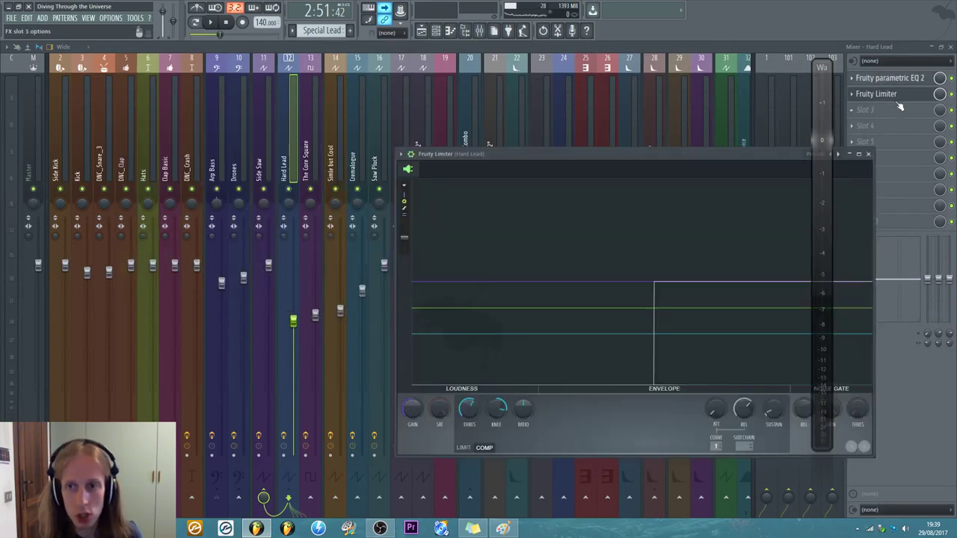
{"action": "left_click", "coordinate": [436, 31]}
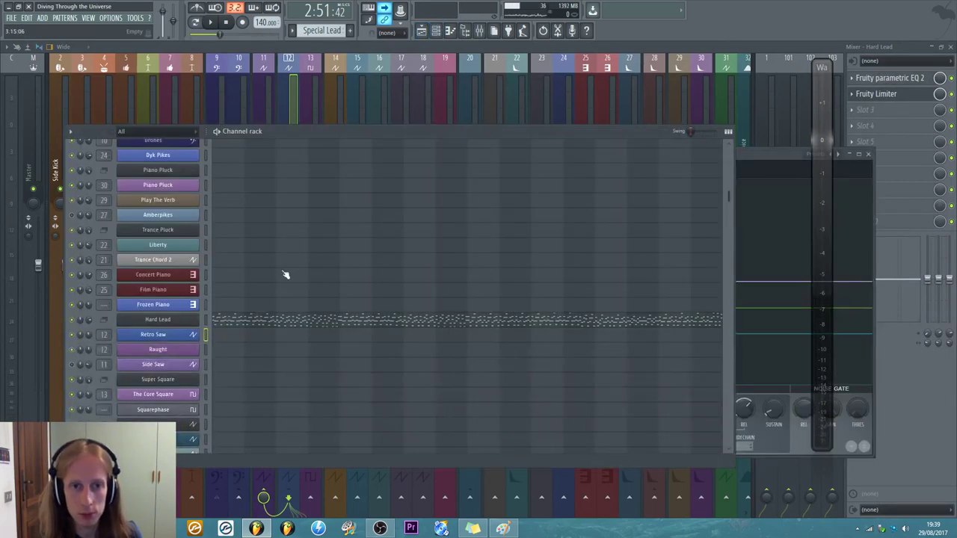
{"action": "left_click", "coordinate": [215, 22]}
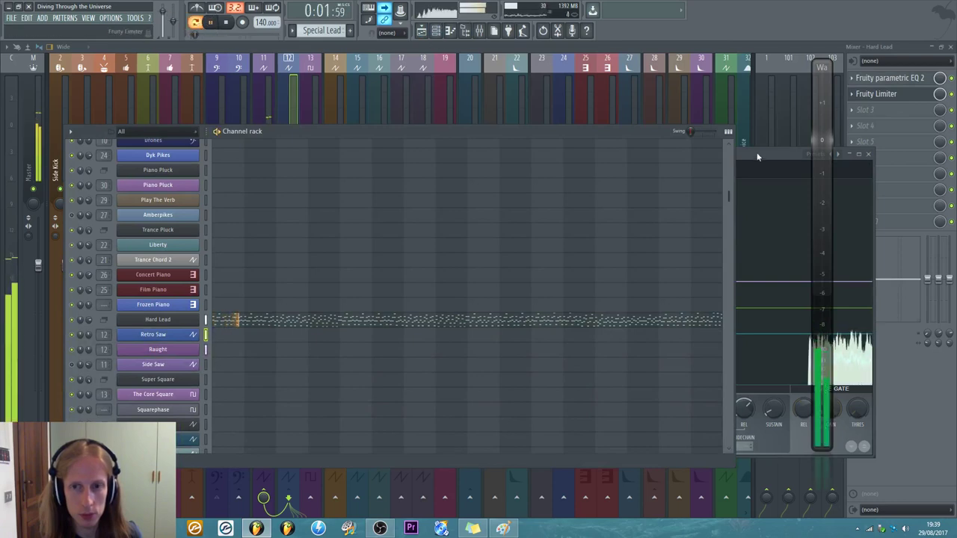
- Move the Fruity Limiter and channel rack windows during pattern playback, bring up the playlist, and stop playback
{"action": "left_click_drag", "start_coordinate": [757, 157], "coordinate": [617, 106]}
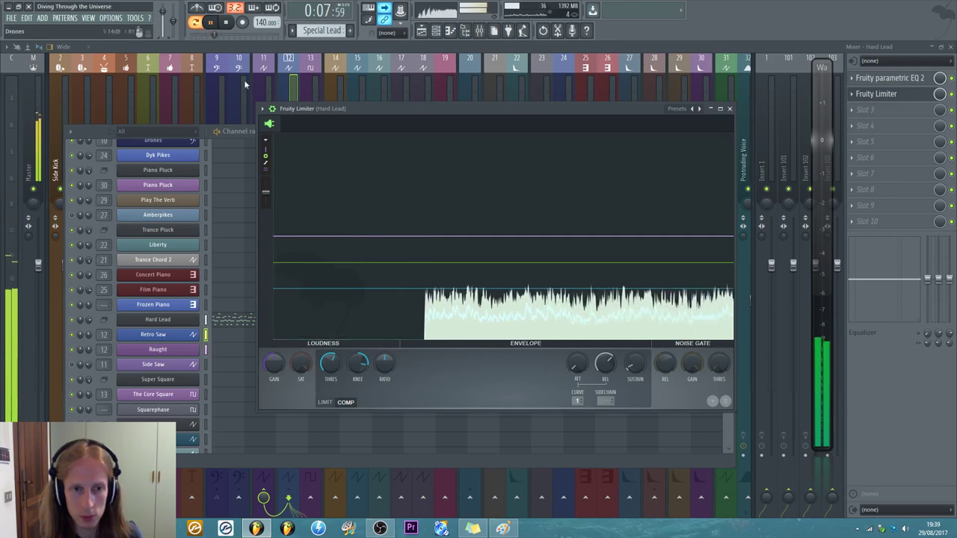
{"action": "left_click_drag", "start_coordinate": [300, 107], "coordinate": [429, 120]}
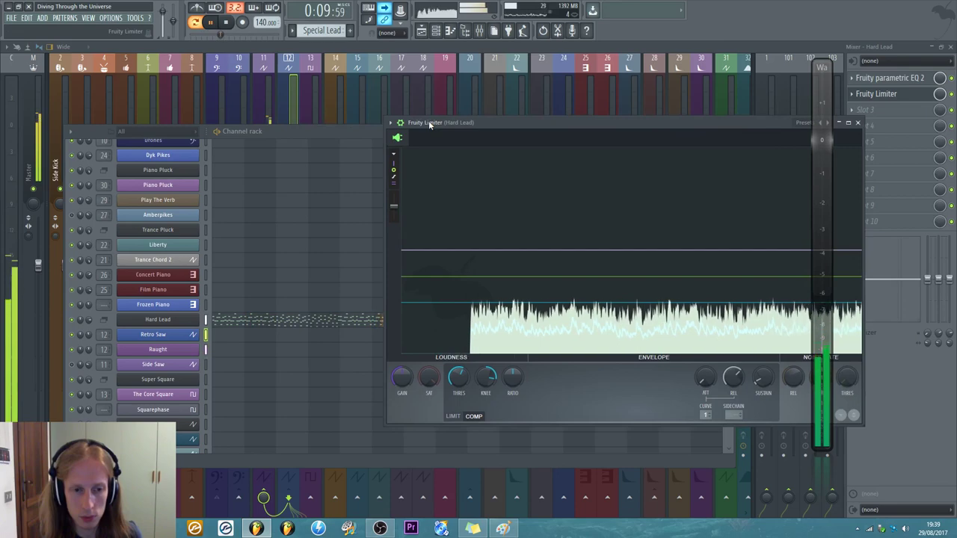
{"action": "left_click", "coordinate": [275, 130]}
{"action": "left_click_drag", "start_coordinate": [275, 130], "coordinate": [315, 141]}
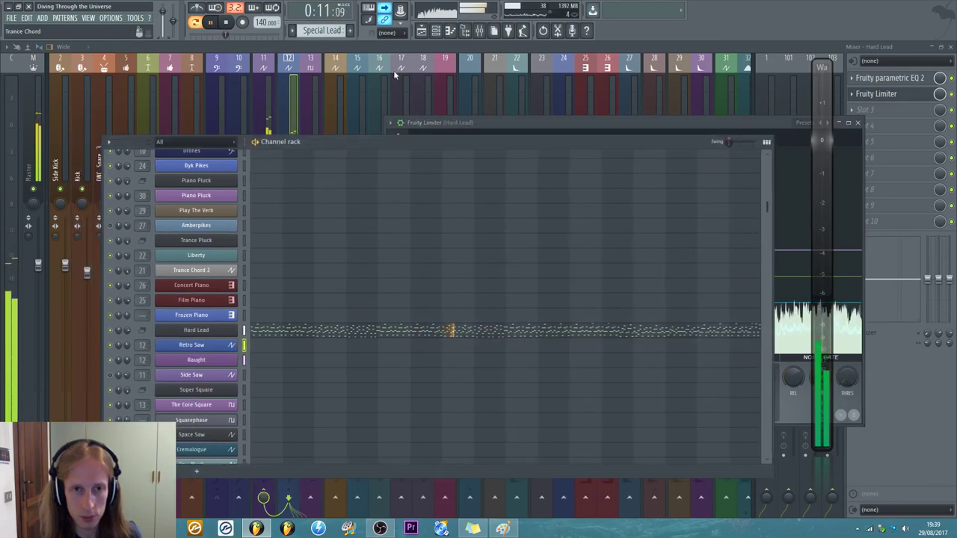
{"action": "left_click", "coordinate": [422, 32]}
{"action": "left_click", "coordinate": [236, 23]}
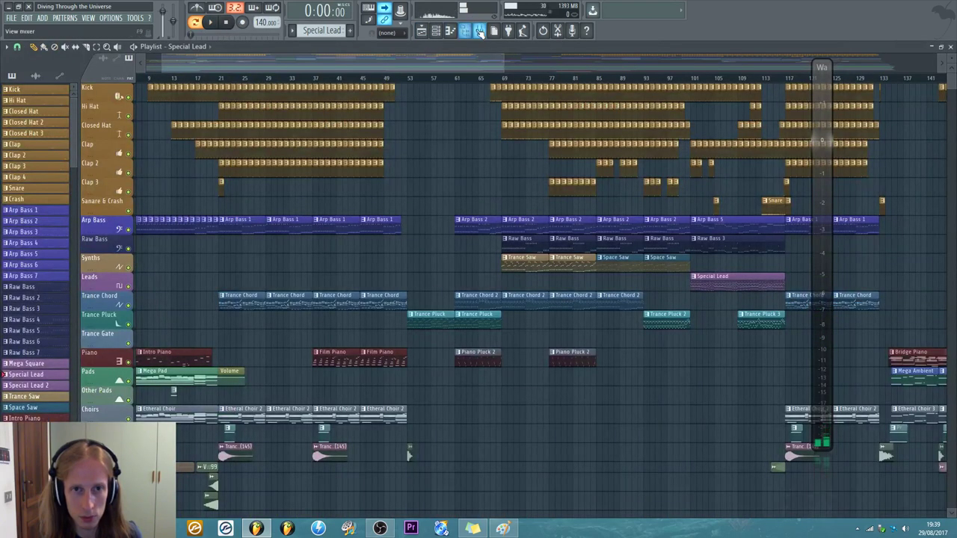
- Restore the mixer to a smaller window, detach Hard Lead's Fruity Limiter, hide the mixer, and place the limiter over the playlist
{"action": "left_click", "coordinate": [479, 31]}
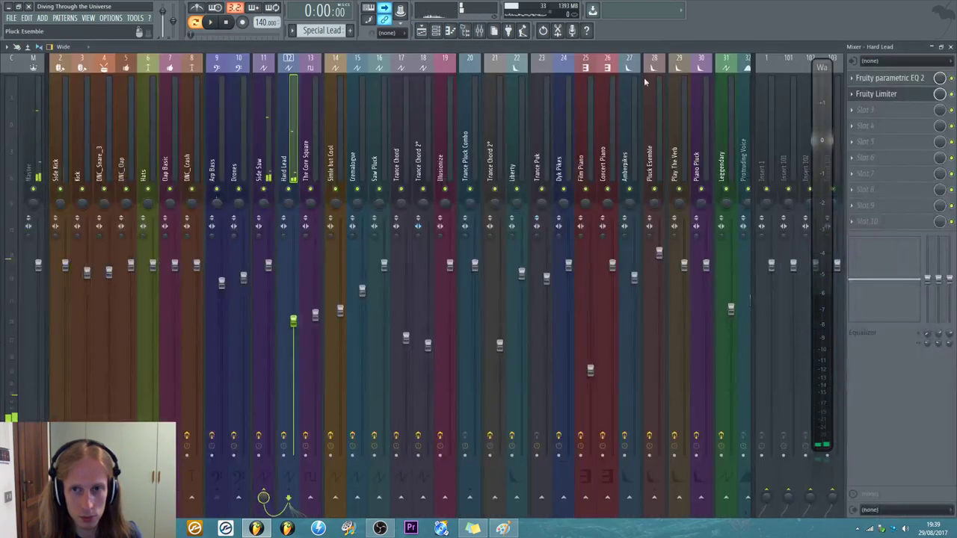
{"action": "left_click", "coordinate": [940, 47]}
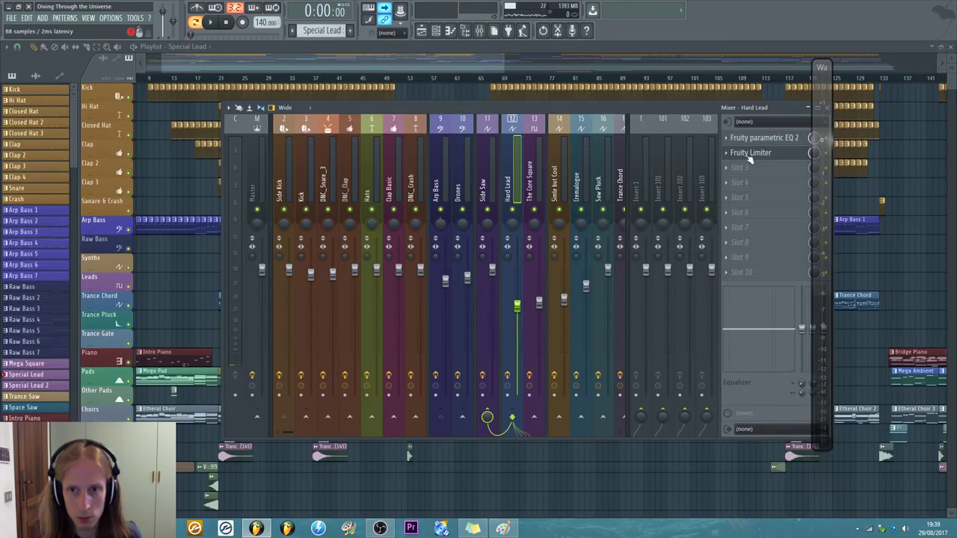
{"action": "left_click", "coordinate": [755, 153]}
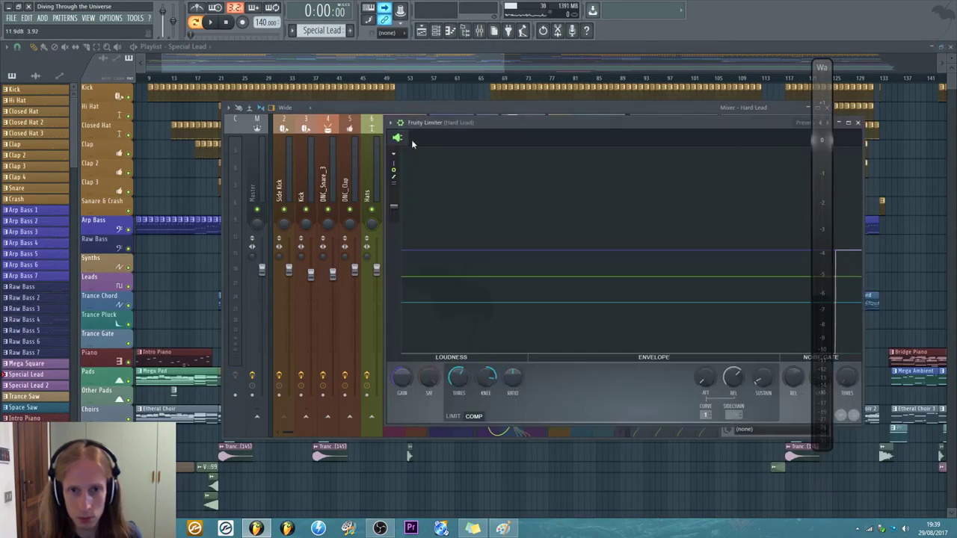
{"action": "left_click", "coordinate": [390, 122]}
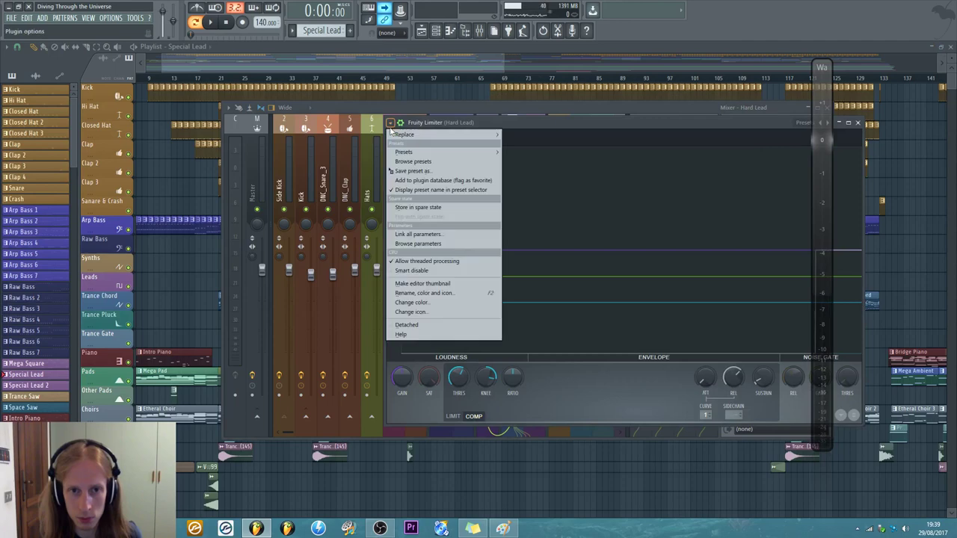
{"action": "left_click", "coordinate": [409, 325]}
{"action": "left_click_drag", "start_coordinate": [793, 117], "coordinate": [797, 140]}
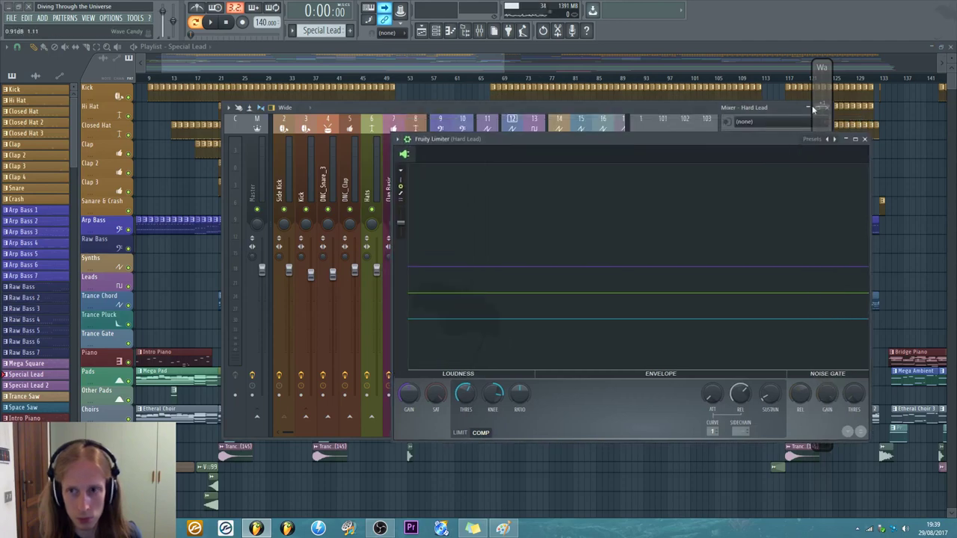
{"action": "key", "text": "F9"}
{"action": "left_click_drag", "start_coordinate": [453, 142], "coordinate": [550, 67]}
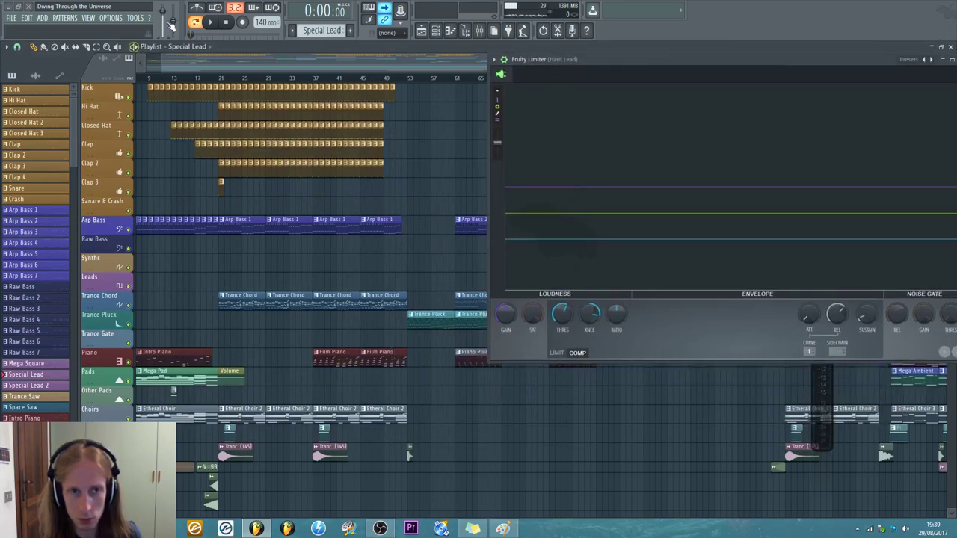
- Play the Special Lead pattern, and preview the playlist clips at bar 101, including Arp Bass 5, while watching Hard Lead's limiter
{"action": "left_click", "coordinate": [211, 23]}
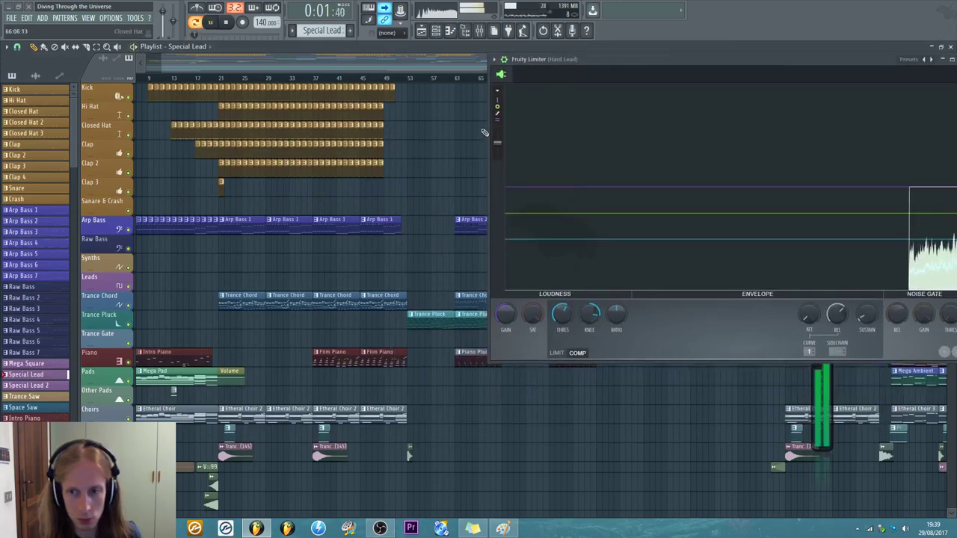
{"action": "key", "text": "space"}
{"action": "left_click", "coordinate": [117, 47]}
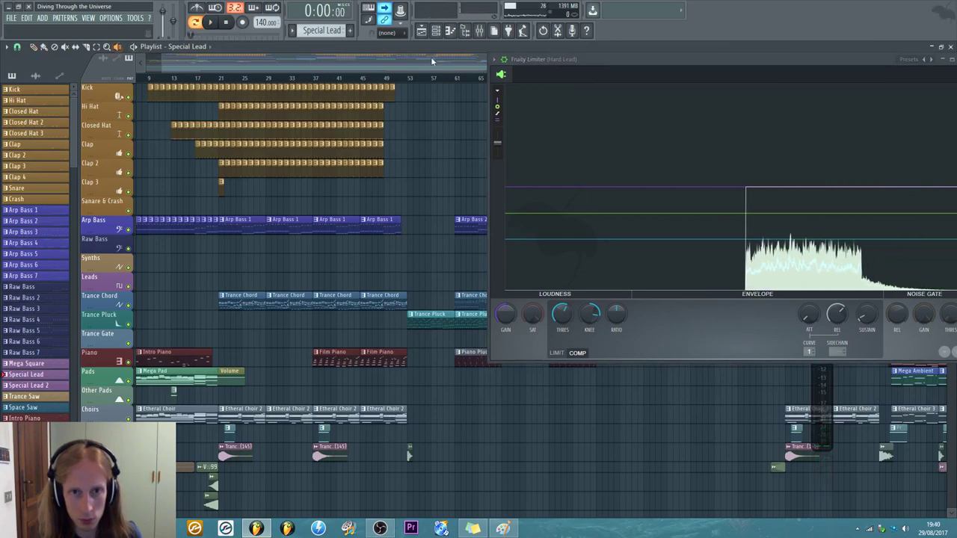
{"action": "left_click_drag", "start_coordinate": [431, 57], "coordinate": [599, 49]}
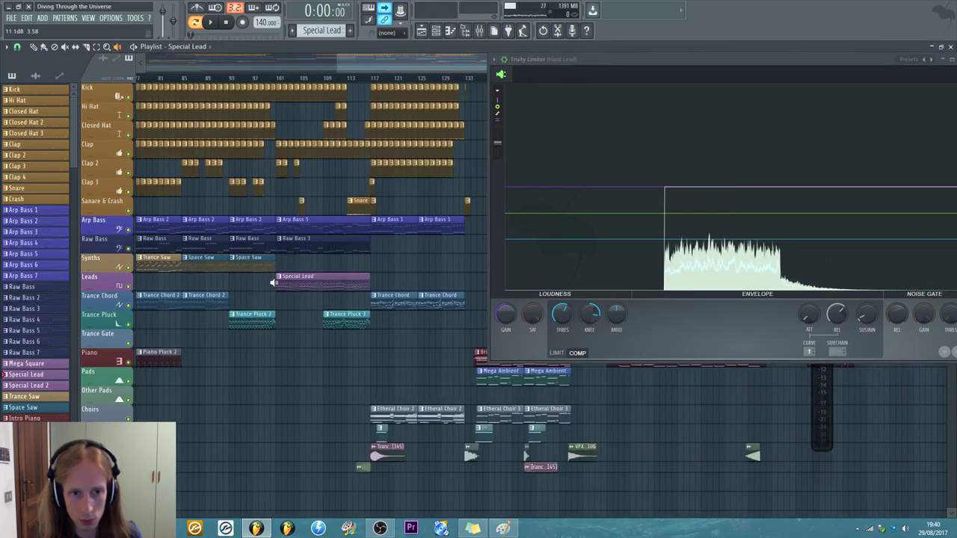
{"action": "left_click_drag", "start_coordinate": [273, 282], "coordinate": [277, 222]}
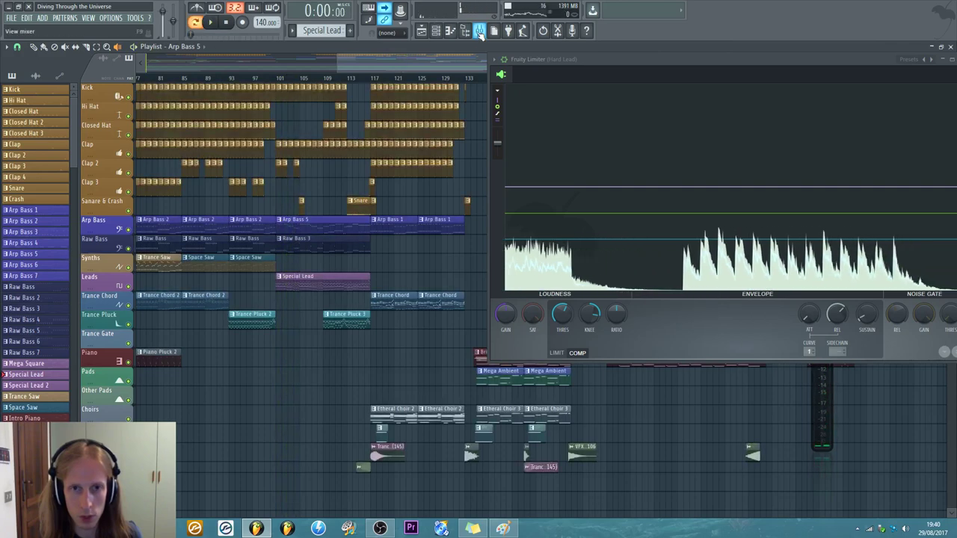
- Disable the Arp Bass track's send to Hard Lead in the mixer
{"action": "key", "text": "F9"}
{"action": "left_click", "coordinate": [366, 187]}
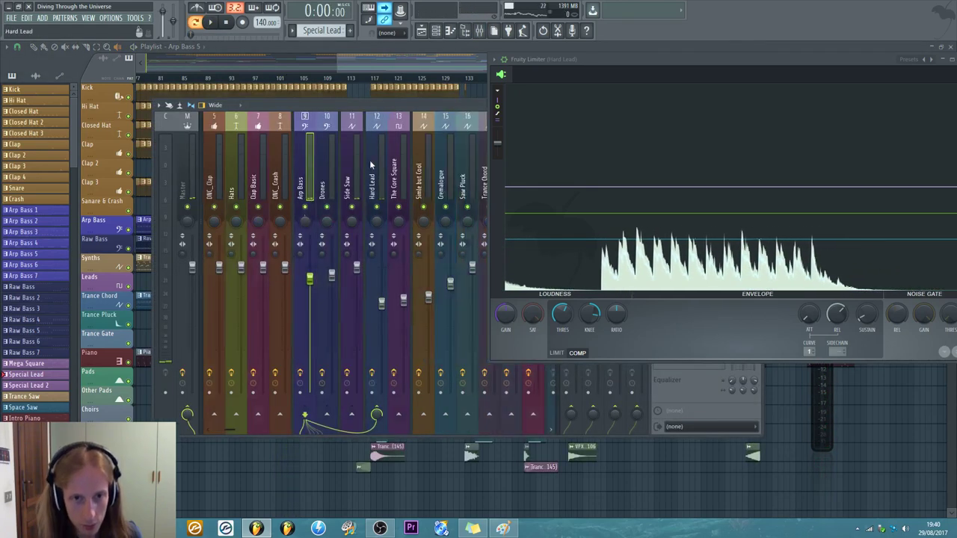
{"action": "scroll", "coordinate": [369, 160], "scroll_direction": "right", "scroll_amount": 3}
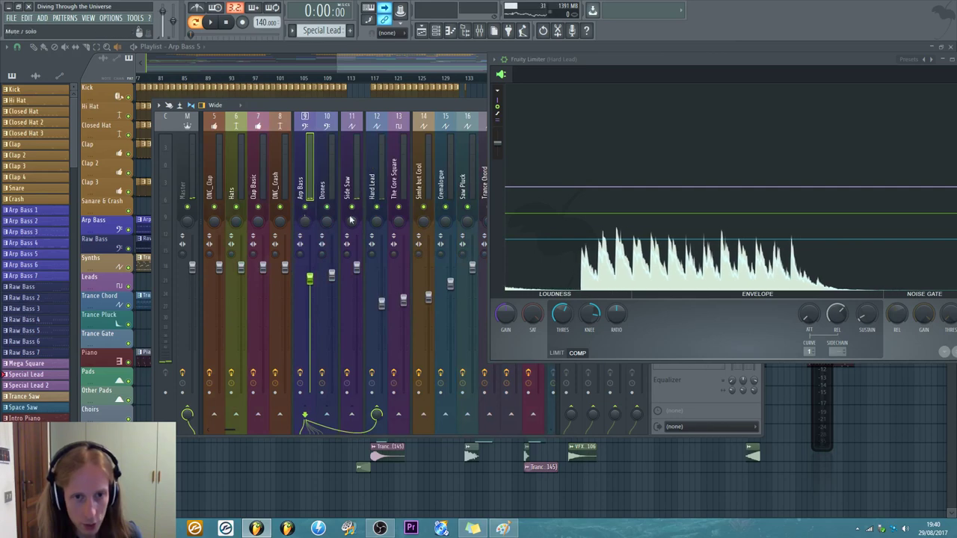
{"action": "left_click", "coordinate": [376, 415]}
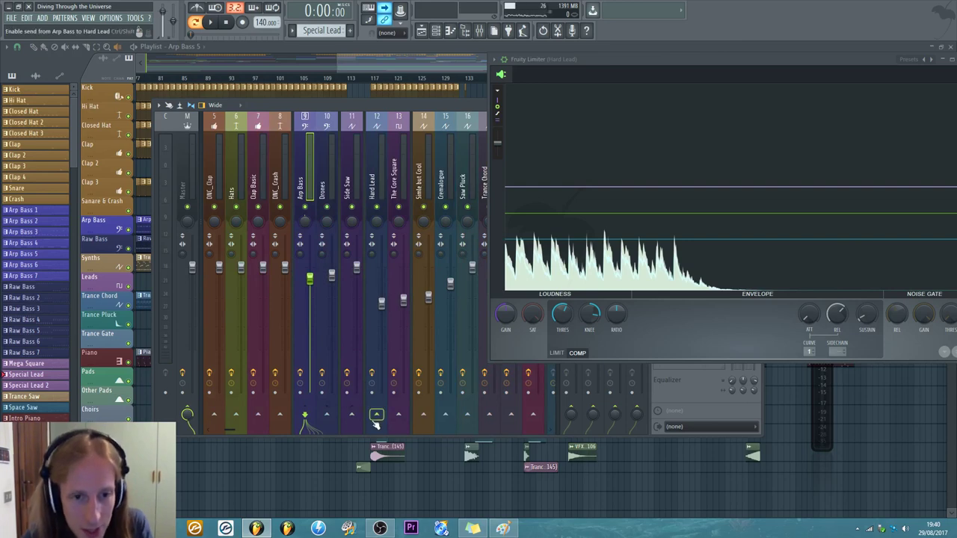
- Check Hard Lead's routing, and route Arp Bass to Hard Lead as a sidechain-only signal
{"action": "left_click", "coordinate": [372, 169]}
{"action": "key", "text": "Left"}
{"action": "key", "text": "Left"}
{"action": "key", "text": "Left"}
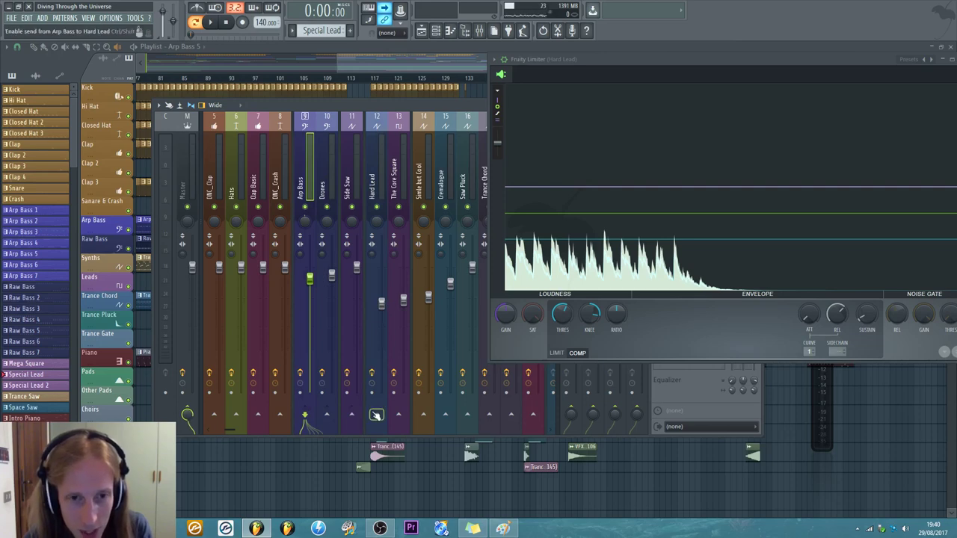
{"action": "left_click", "coordinate": [373, 178]}
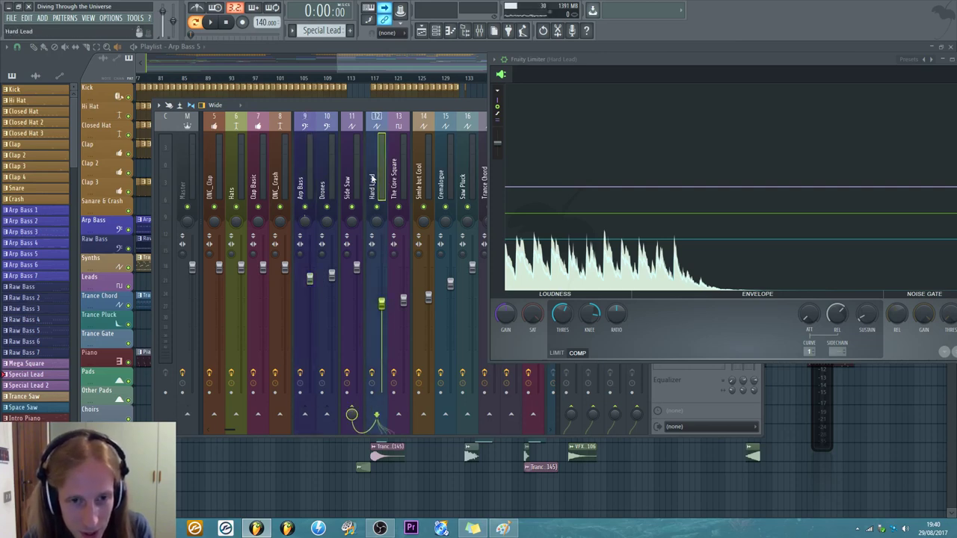
{"action": "left_click", "coordinate": [308, 163]}
{"action": "right_click", "coordinate": [380, 413]}
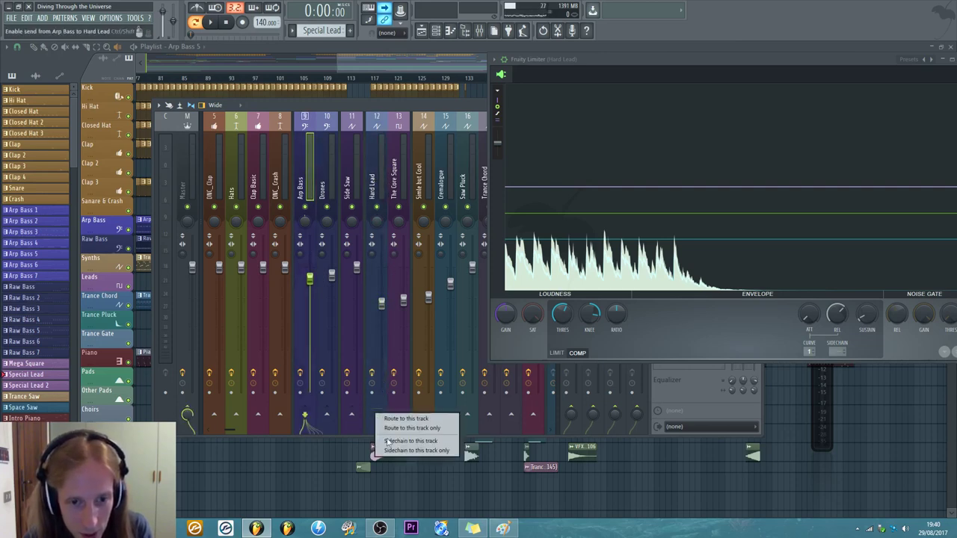
{"action": "left_click", "coordinate": [388, 442]}
- Select the Hard Lead track, close its Fruity Limiter and the mixer, and set the song position to about bar 133
{"action": "left_click", "coordinate": [372, 172]}
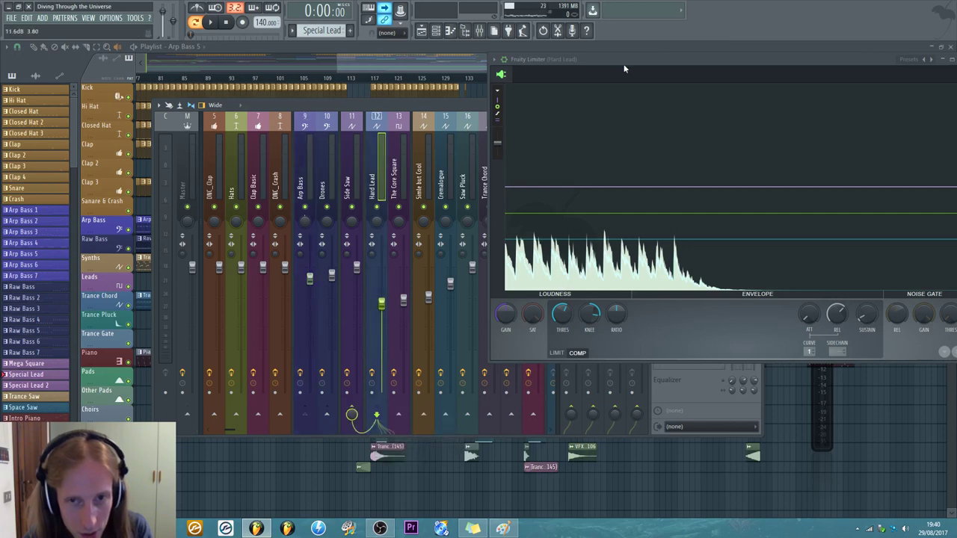
{"action": "left_click_drag", "start_coordinate": [624, 69], "coordinate": [324, 158]}
{"action": "left_click", "coordinate": [651, 151]}
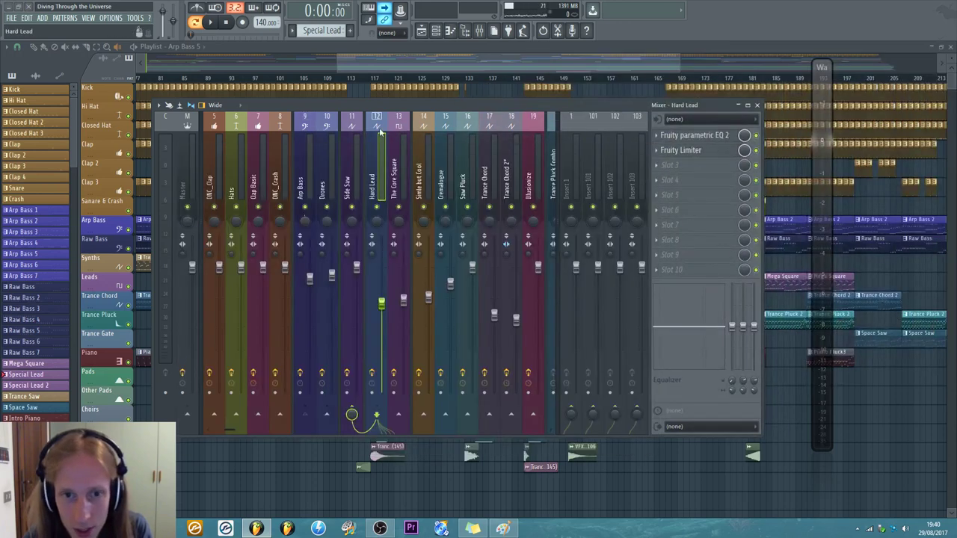
{"action": "left_click", "coordinate": [757, 106]}
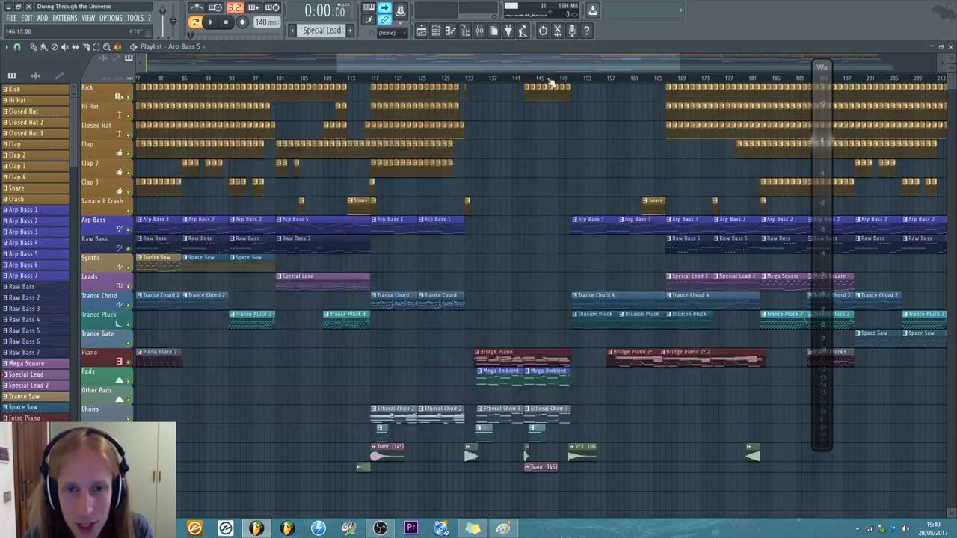
{"action": "left_click", "coordinate": [464, 79]}
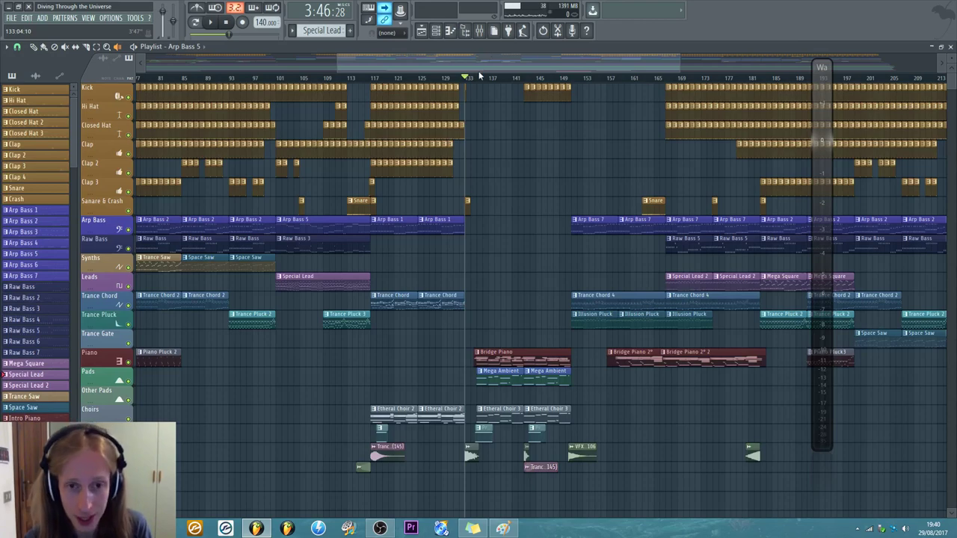
- Look over the playlist's automation clips, and check the routing of Arp Bass and Hard Lead plus Hard Lead's Fruity Limiter
{"action": "left_click_drag", "start_coordinate": [953, 97], "coordinate": [953, 196]}
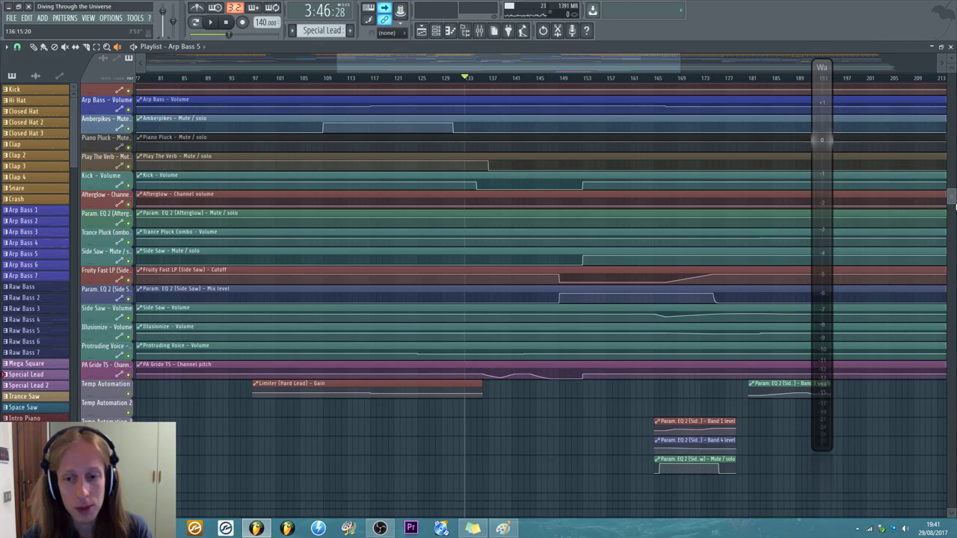
{"action": "left_click_drag", "start_coordinate": [954, 202], "coordinate": [954, 88]}
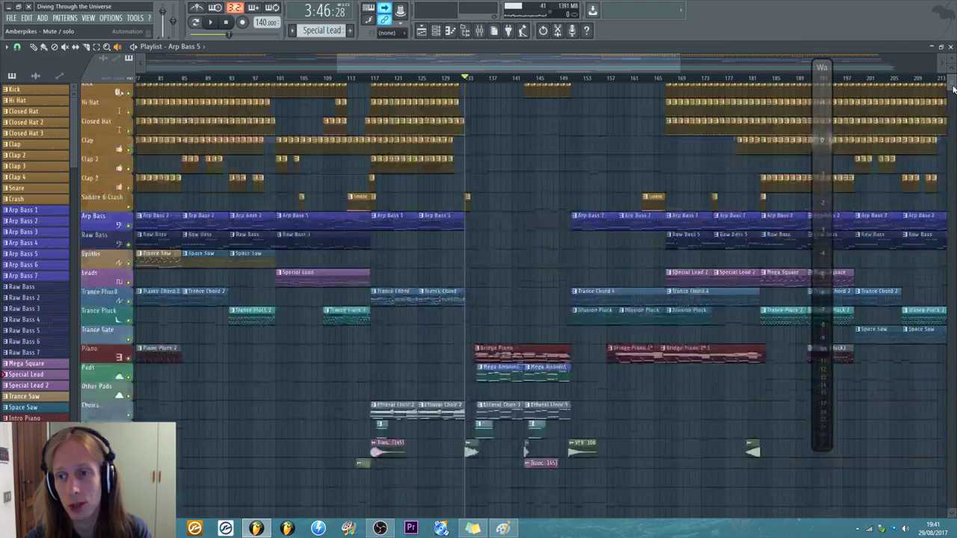
{"action": "key", "text": "F9"}
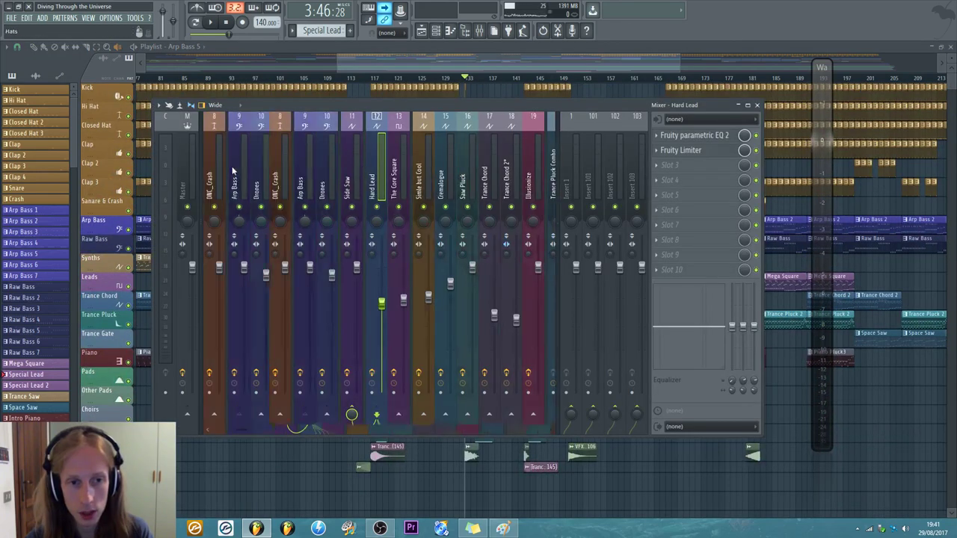
{"action": "left_click", "coordinate": [308, 165]}
{"action": "left_click", "coordinate": [382, 220]}
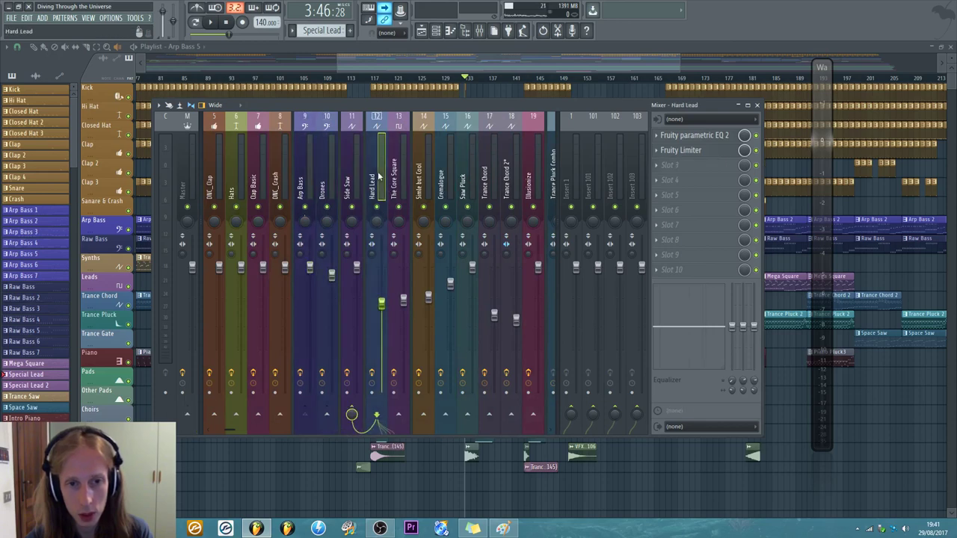
{"action": "left_click", "coordinate": [299, 157]}
{"action": "left_click", "coordinate": [372, 156]}
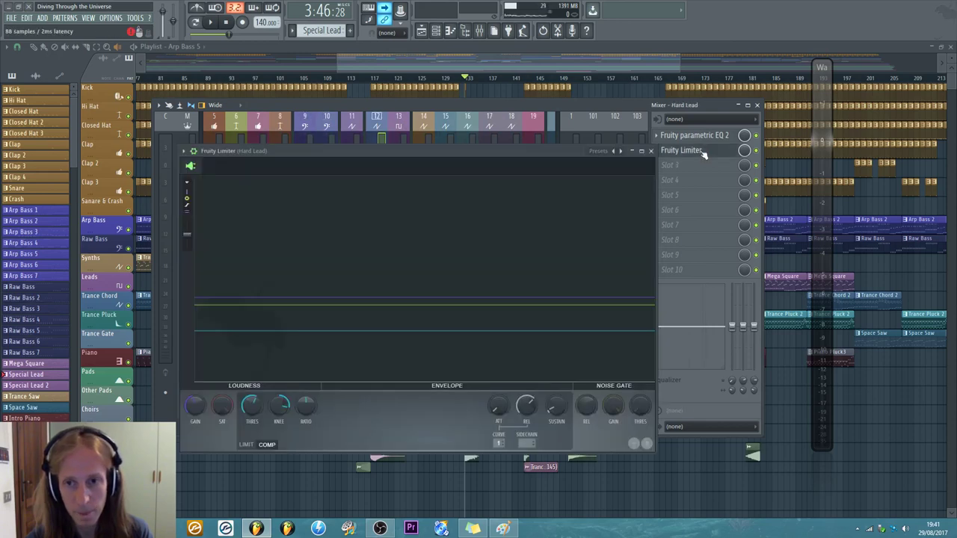
{"action": "left_click", "coordinate": [701, 151]}
{"action": "left_click", "coordinate": [650, 150]}
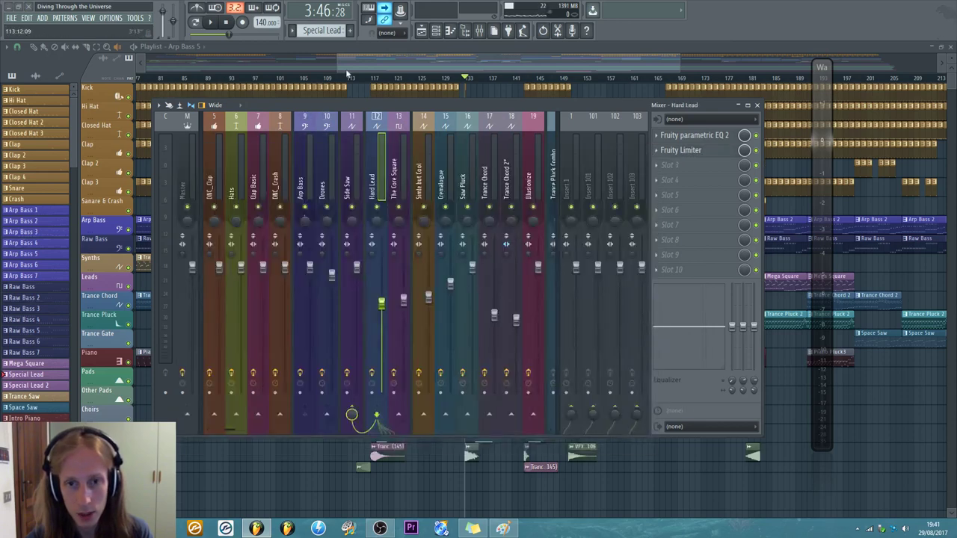
- Play the song from bar 133, restart playback at about bar 117 and at bar 101, and show the mixer
{"action": "left_click", "coordinate": [212, 26]}
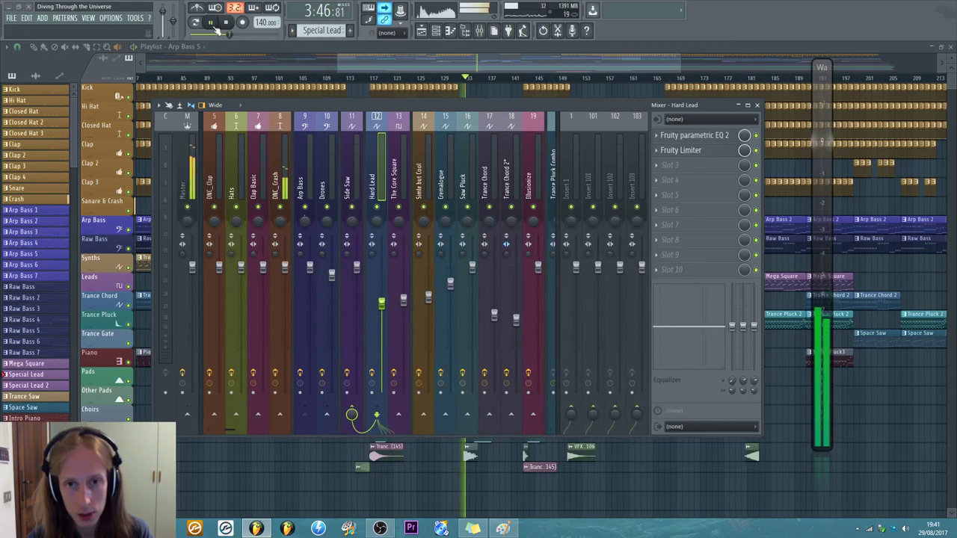
{"action": "key", "text": "F9"}
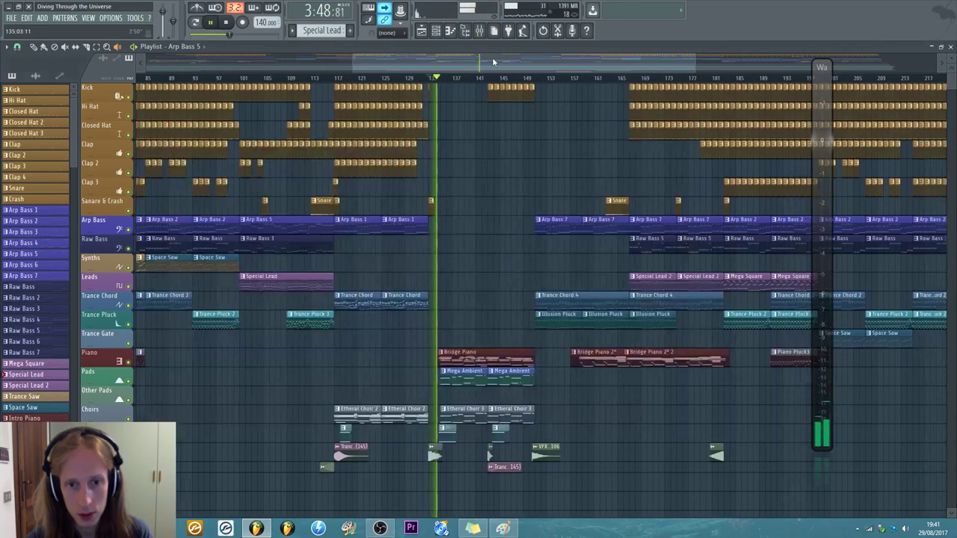
{"action": "left_click", "coordinate": [357, 78]}
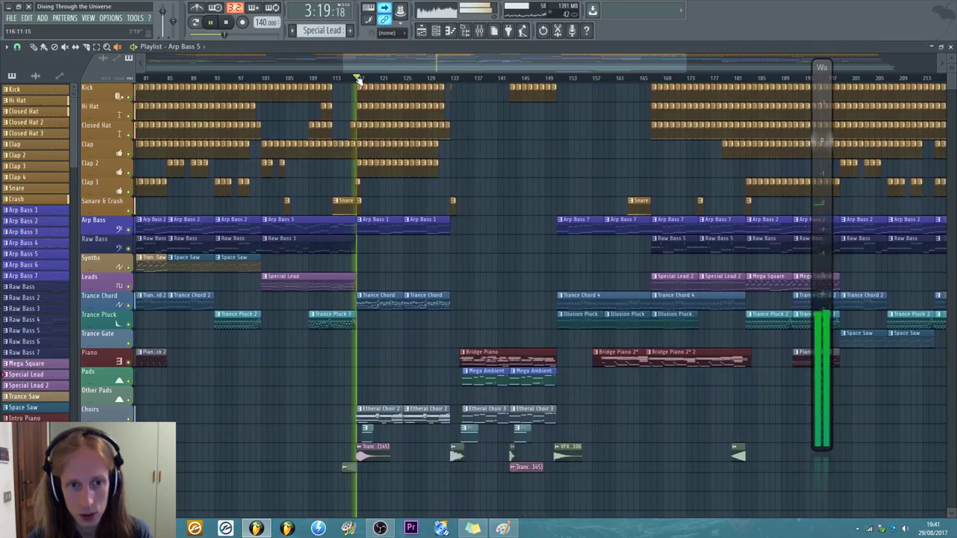
{"action": "left_click", "coordinate": [258, 79]}
{"action": "key", "text": "F9"}
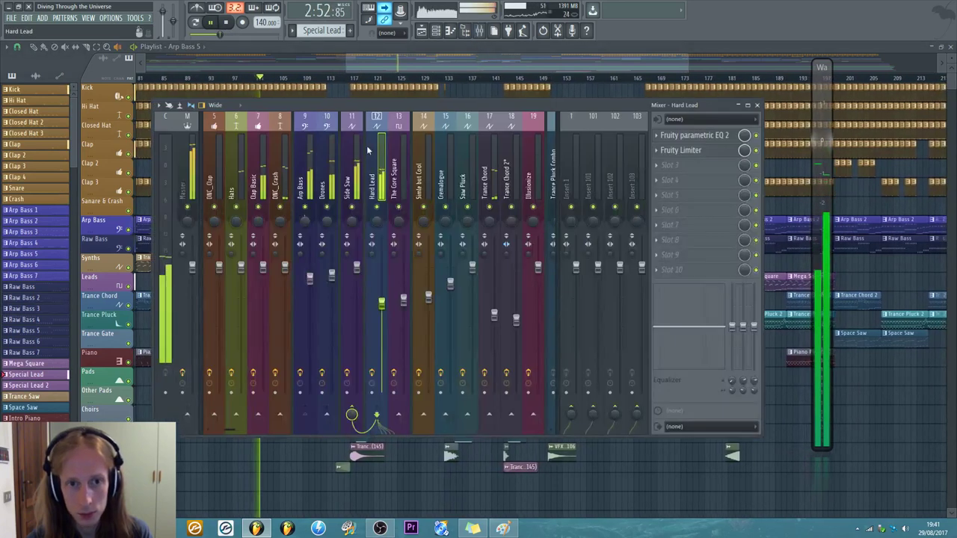
- Try resetting the threshold of Hard Lead's Fruity Limiter during playback, restore it by pasting the 37% value, and recheck the limiter with playback stopped
{"action": "left_click", "coordinate": [348, 176]}
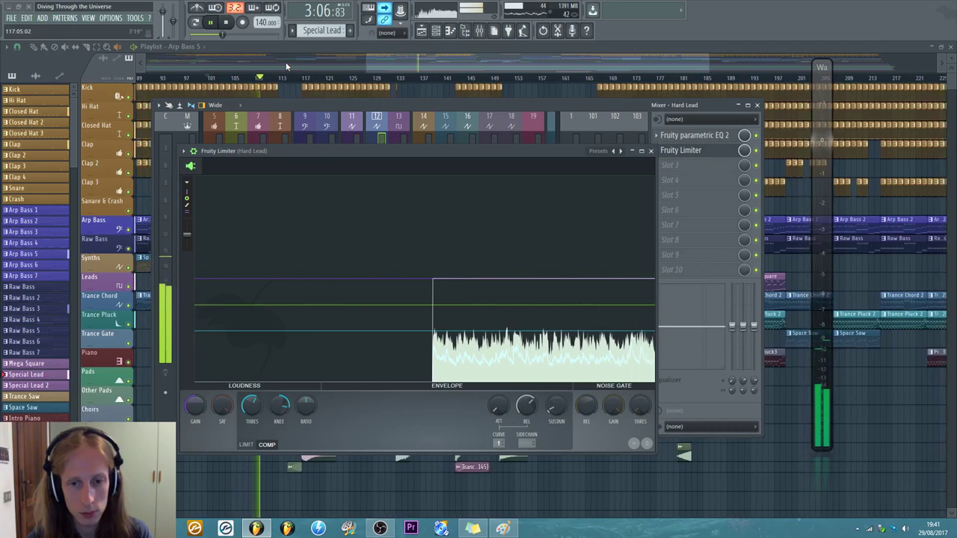
{"action": "right_click", "coordinate": [252, 409]}
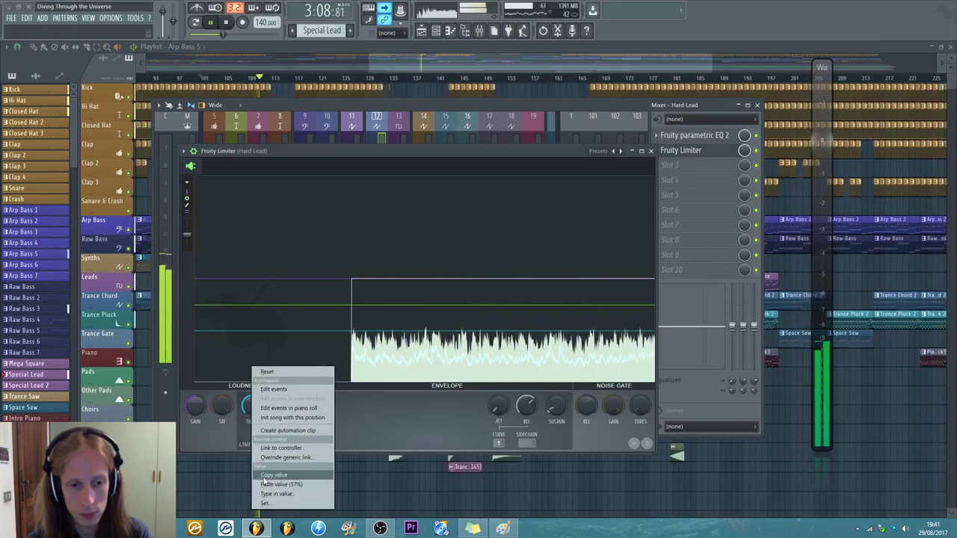
{"action": "left_click", "coordinate": [269, 371]}
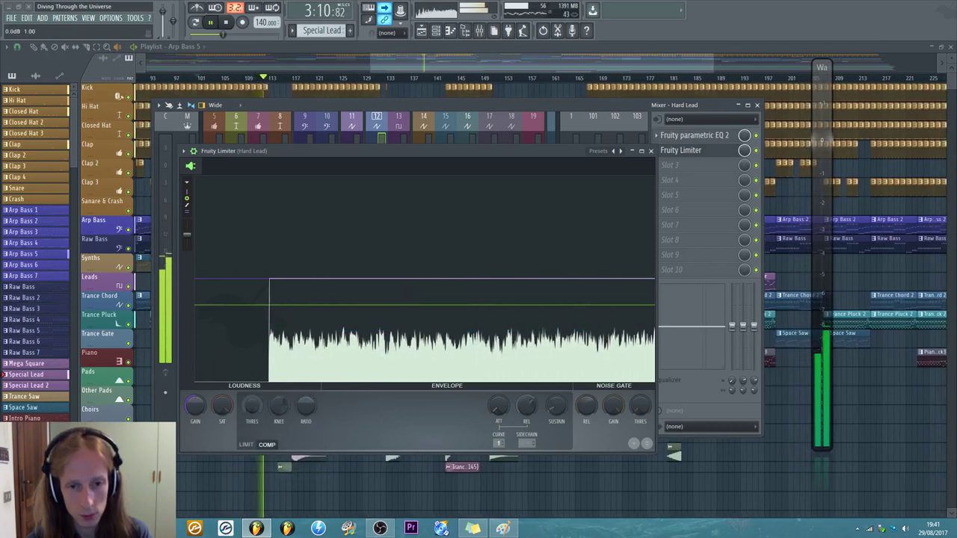
{"action": "right_click", "coordinate": [252, 406]}
{"action": "left_click", "coordinate": [299, 485]}
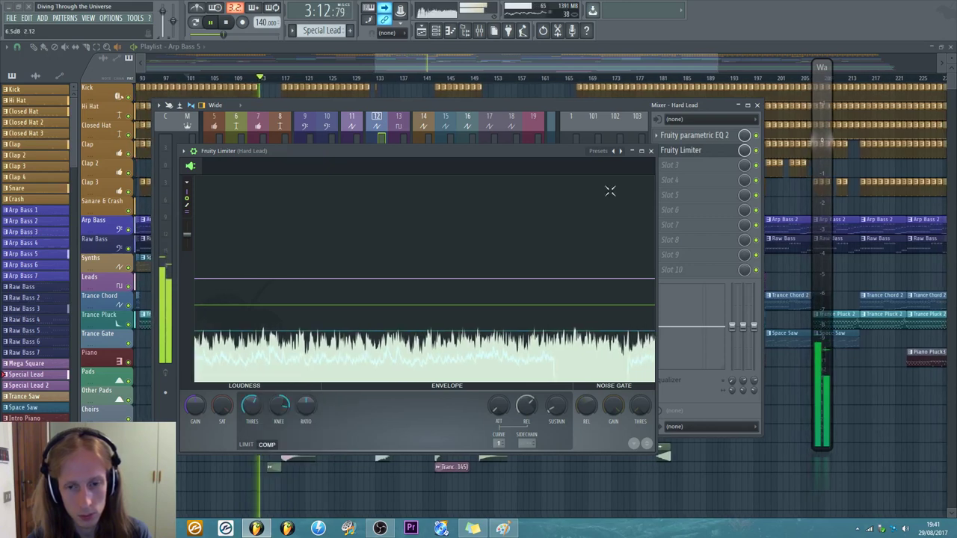
{"action": "left_click", "coordinate": [650, 150]}
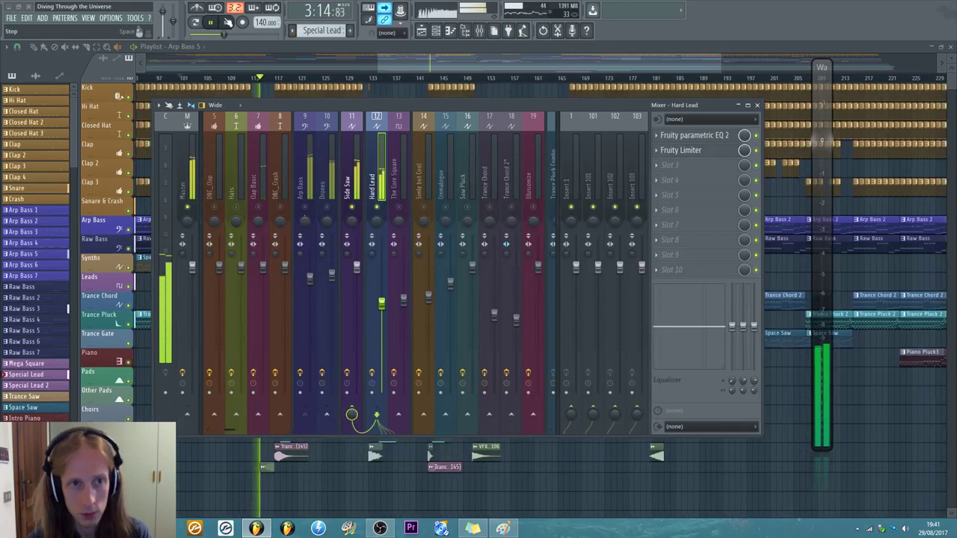
{"action": "key", "text": "space"}
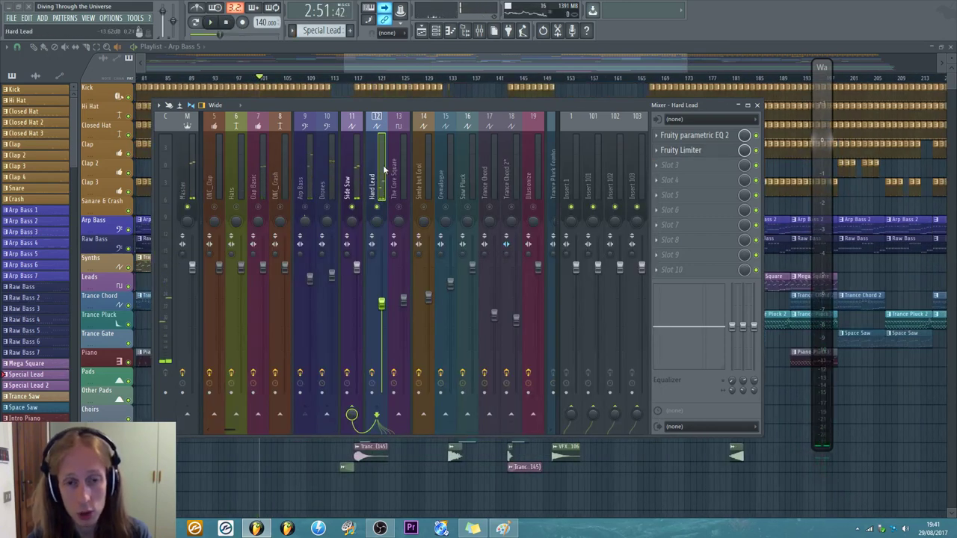
{"action": "left_click", "coordinate": [679, 152]}
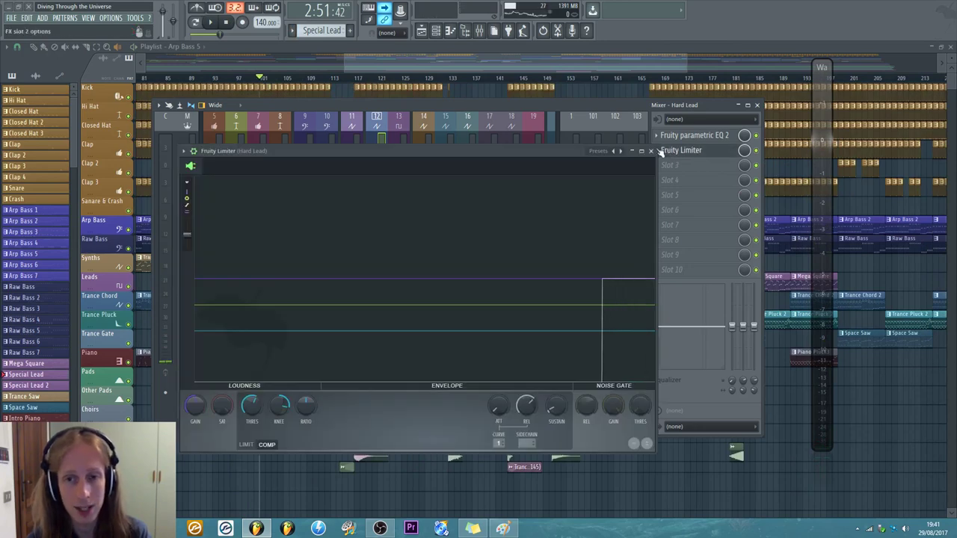
{"action": "left_click", "coordinate": [650, 151]}
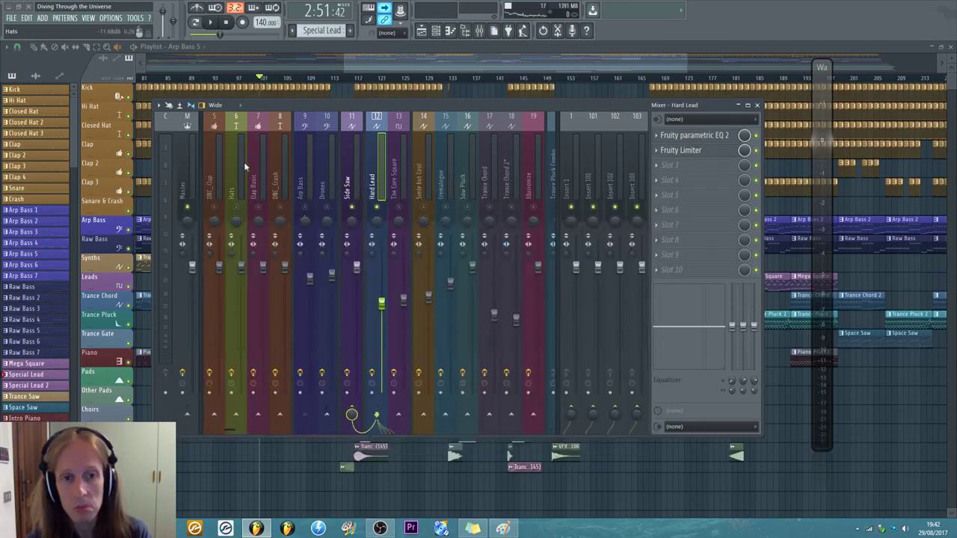
- Play the Arp Bass 1 pattern in pattern mode, checking the Arp Bass track and its Guitar Rig 4 mix level
{"action": "left_click", "coordinate": [306, 167]}
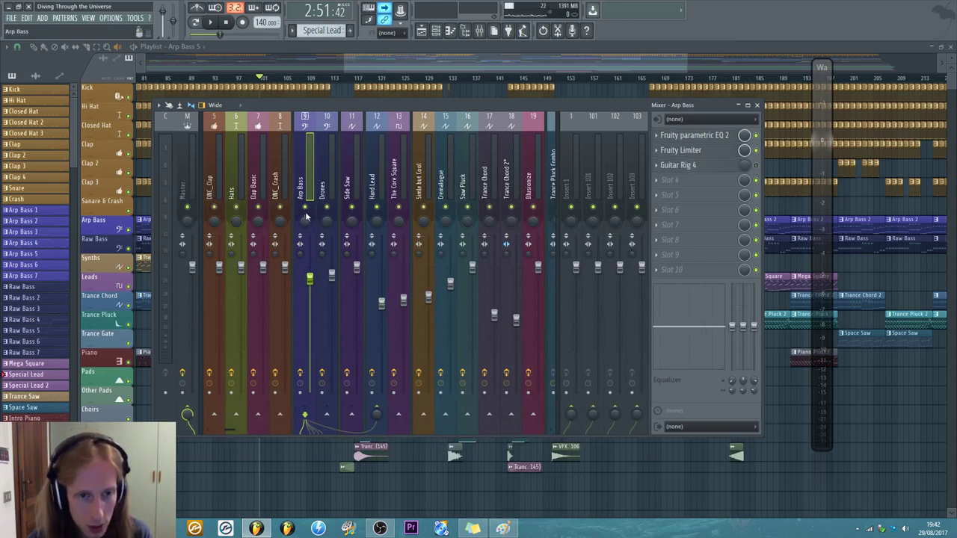
{"action": "left_click", "coordinate": [294, 31]}
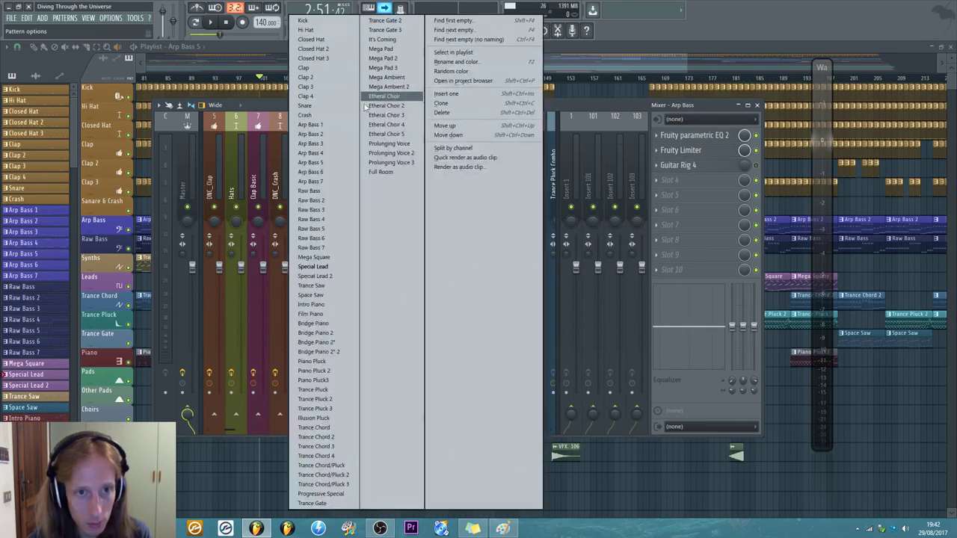
{"action": "left_click", "coordinate": [310, 124]}
{"action": "key", "text": "l"}
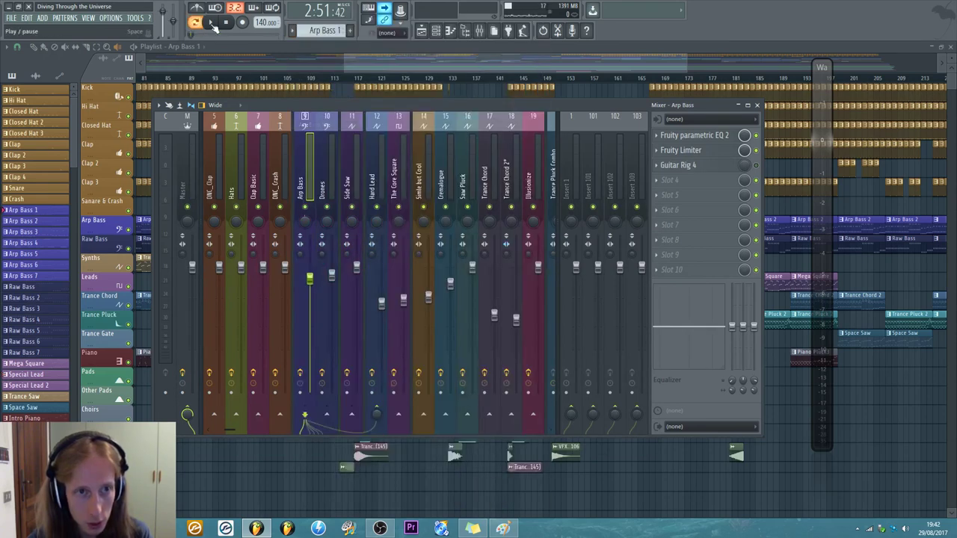
{"action": "key", "text": "space"}
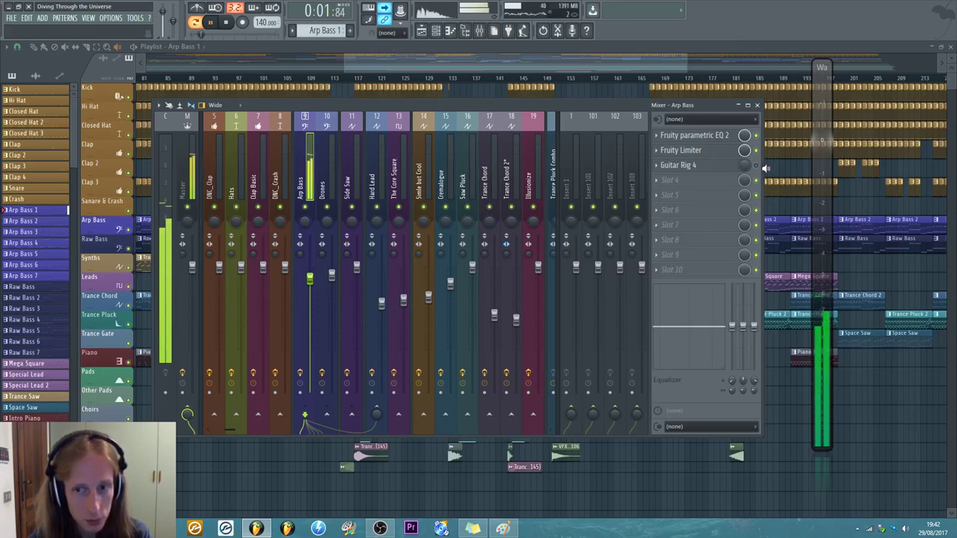
{"action": "right_click", "coordinate": [744, 167]}
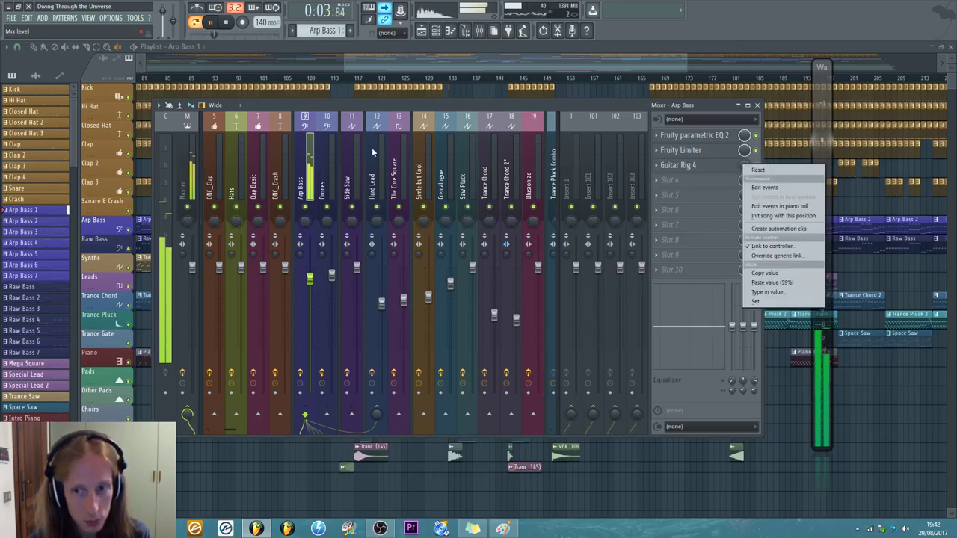
{"action": "key", "text": "Escape"}
{"action": "left_click", "coordinate": [226, 23]}
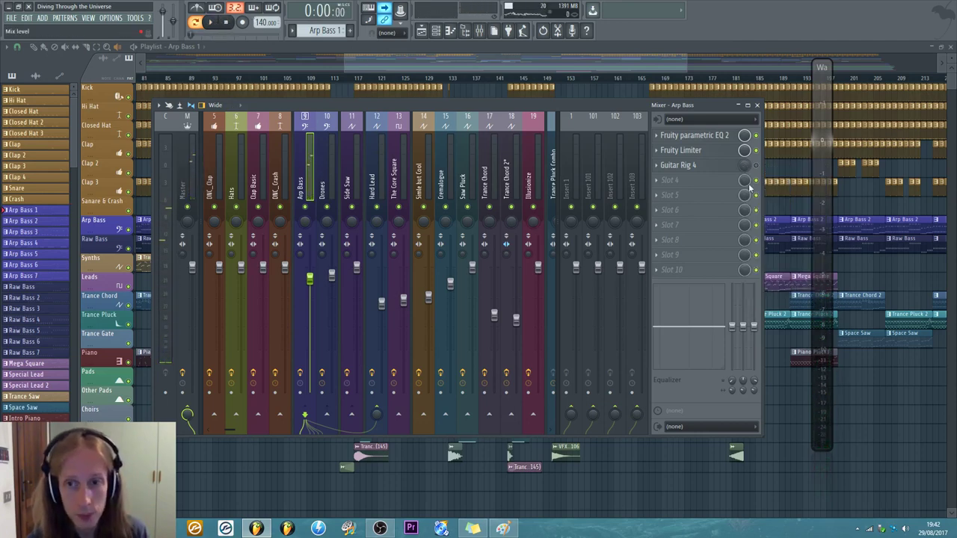
- Inspect Arp Bass's panning options and Fruity Parametric EQ 2, and compare the track with Drones
{"action": "right_click", "coordinate": [307, 222]}
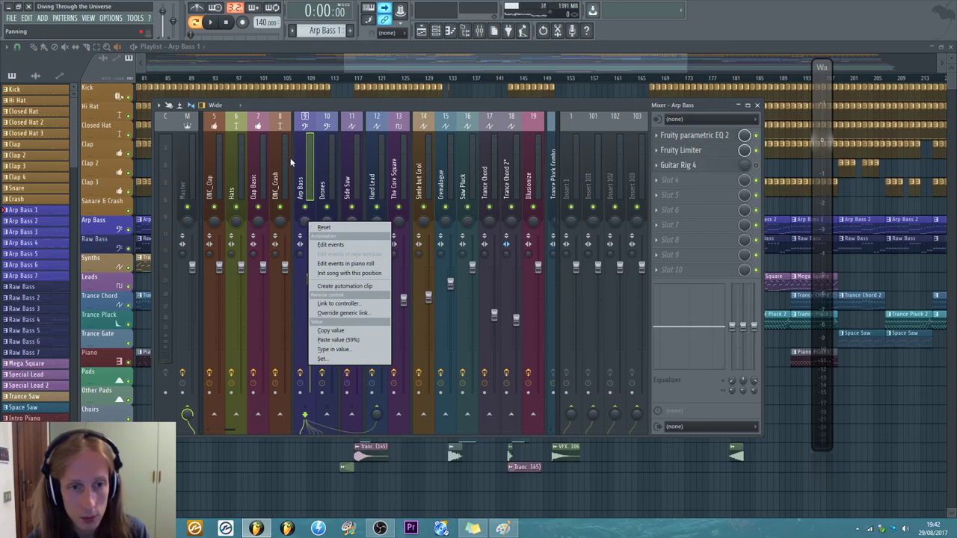
{"action": "key", "text": "Escape"}
{"action": "left_click", "coordinate": [716, 136]}
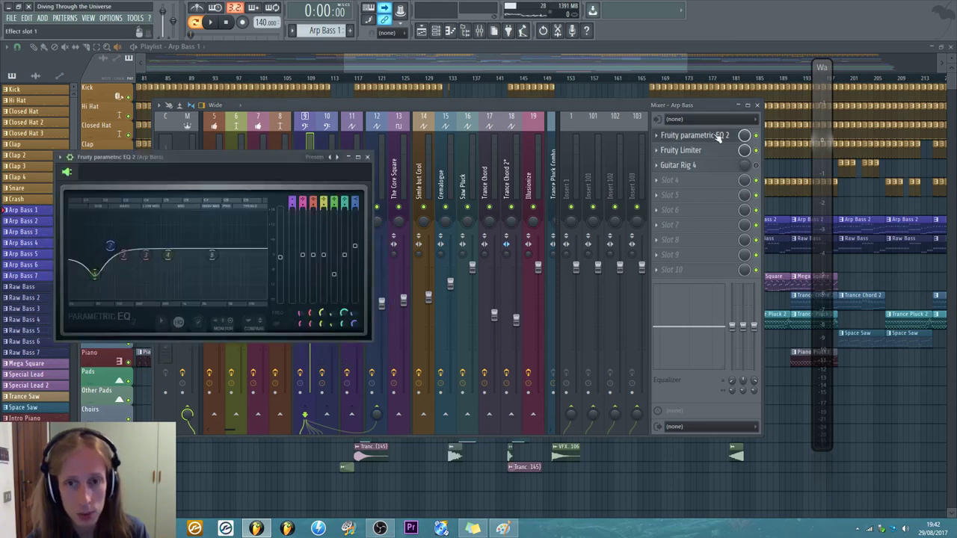
{"action": "left_click", "coordinate": [717, 136]}
{"action": "left_click", "coordinate": [394, 157]}
{"action": "left_click", "coordinate": [330, 157]}
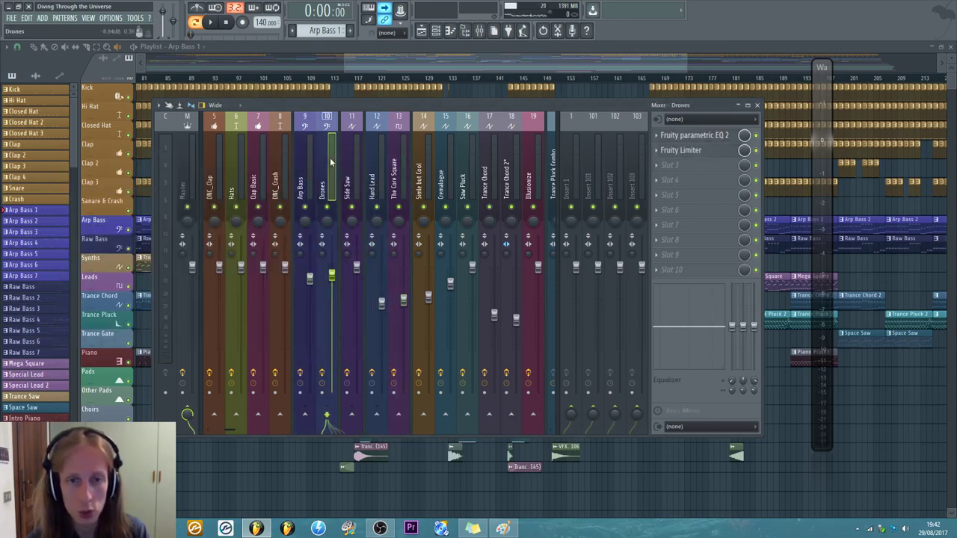
{"action": "key", "text": "Left"}
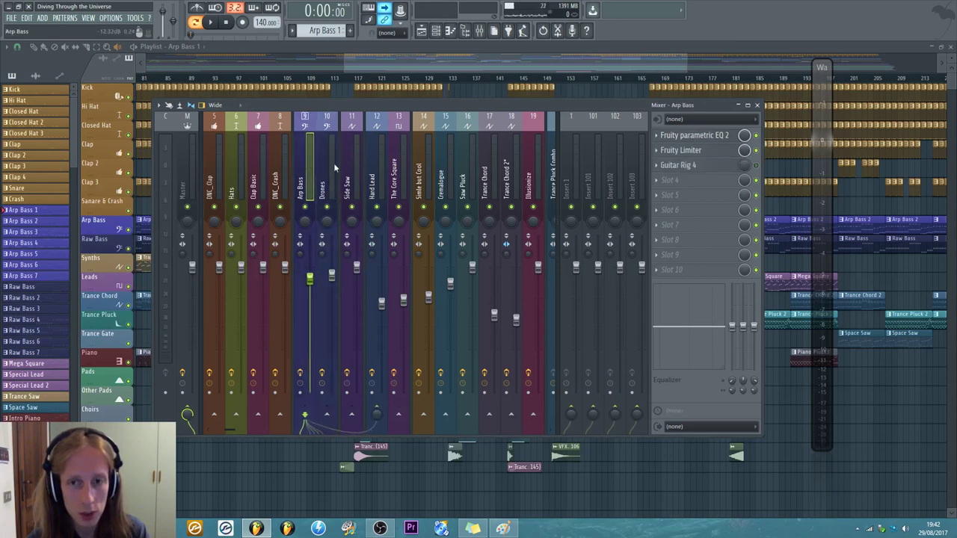
- Set the sidechain input of Hard Lead's Fruity Limiter to Arp Bass, close the limiter, and return to the playlist in song mode
{"action": "left_click", "coordinate": [371, 163]}
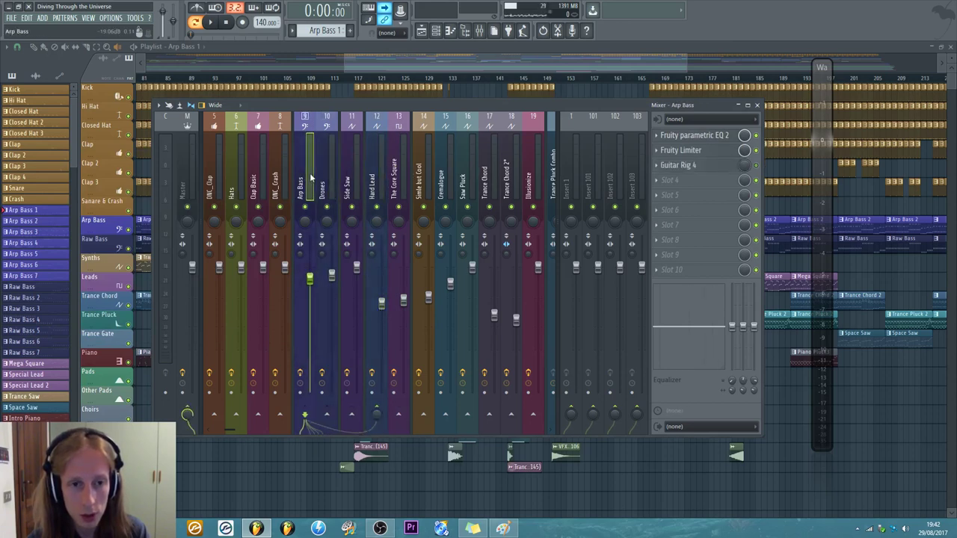
{"action": "left_click", "coordinate": [676, 151]}
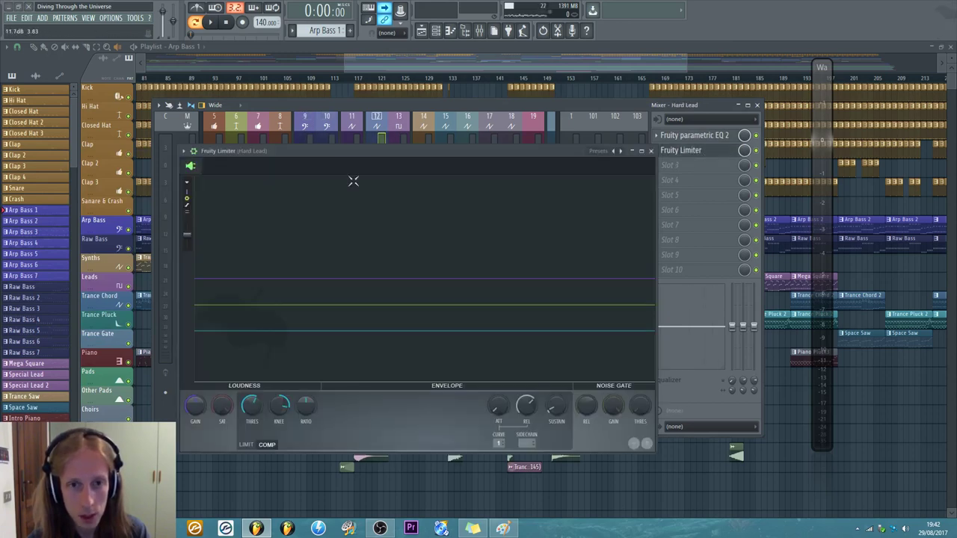
{"action": "scroll", "coordinate": [579, 412], "scroll_direction": "up", "scroll_amount": 1}
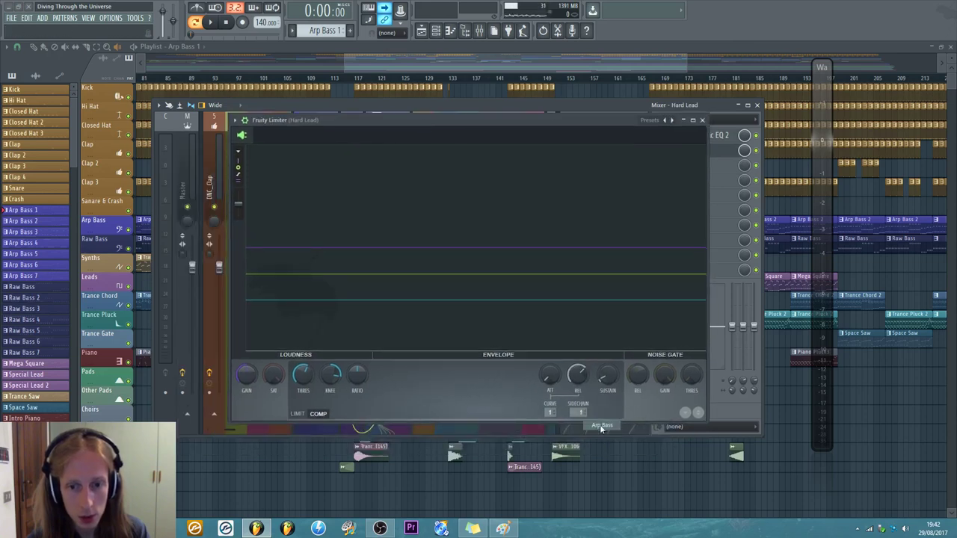
{"action": "left_click", "coordinate": [419, 33]}
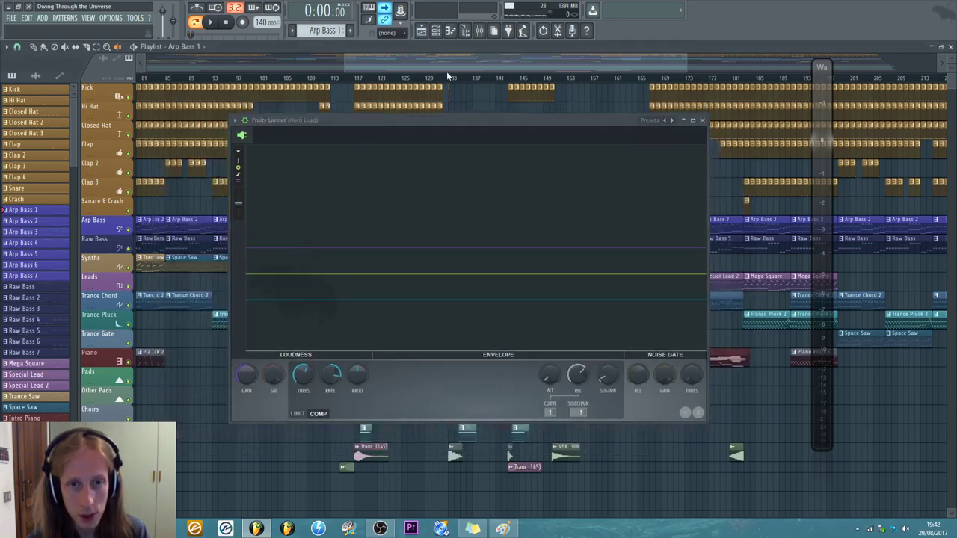
{"action": "left_click", "coordinate": [447, 72]}
{"action": "left_click", "coordinate": [705, 119]}
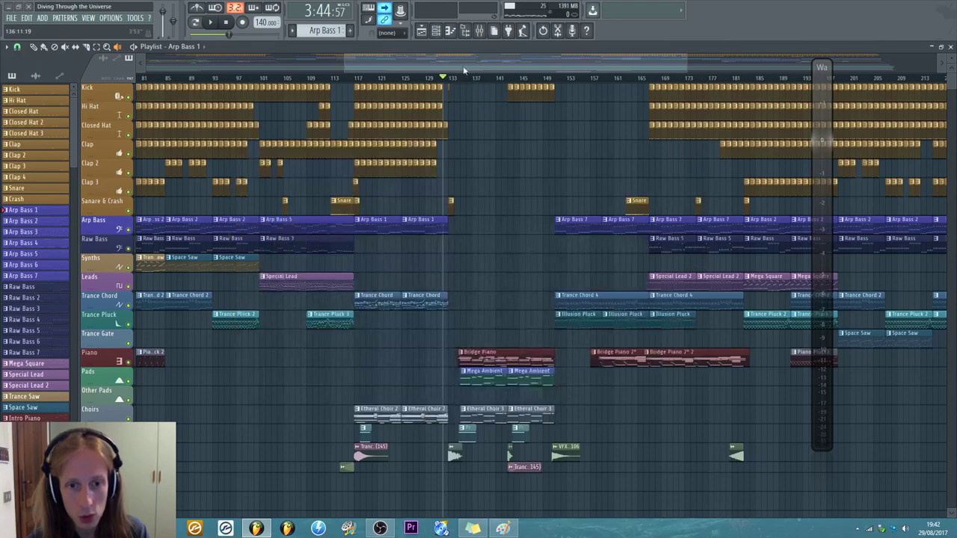
- Set the song position to bar 101 and solo the Leads playlist track together with Arp Bass
{"action": "scroll", "coordinate": [392, 79], "scroll_direction": "up", "scroll_amount": 5}
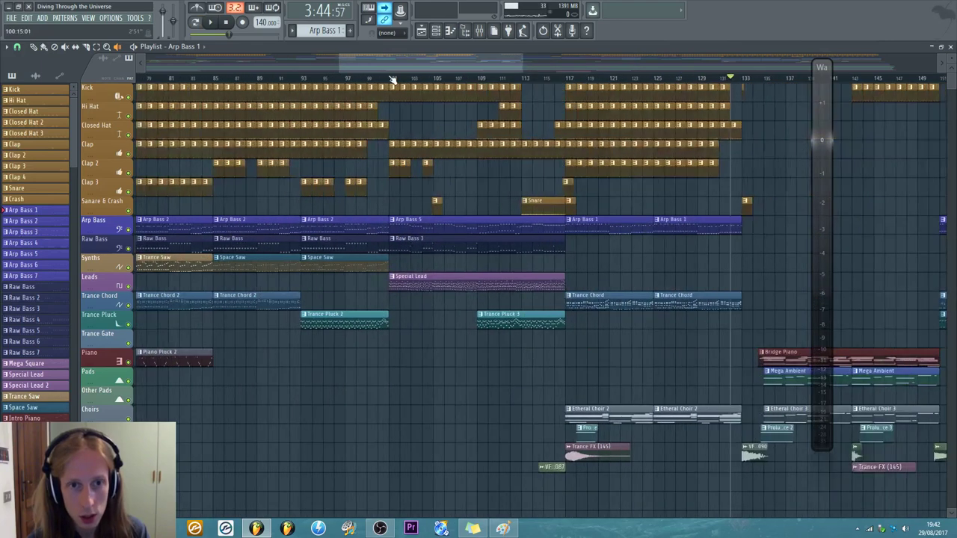
{"action": "left_click", "coordinate": [390, 79]}
{"action": "right_click", "coordinate": [125, 287]}
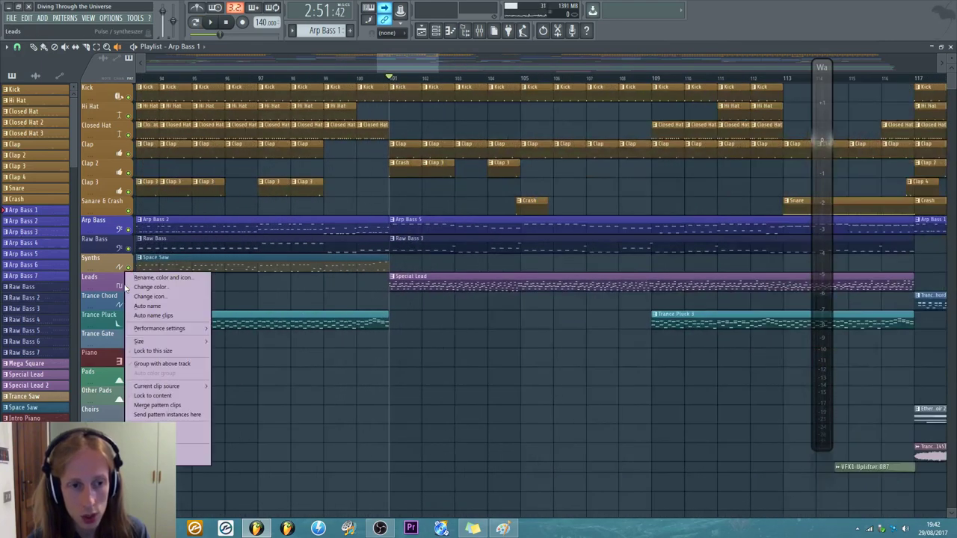
{"action": "left_click", "coordinate": [116, 286]}
{"action": "right_click", "coordinate": [129, 287]}
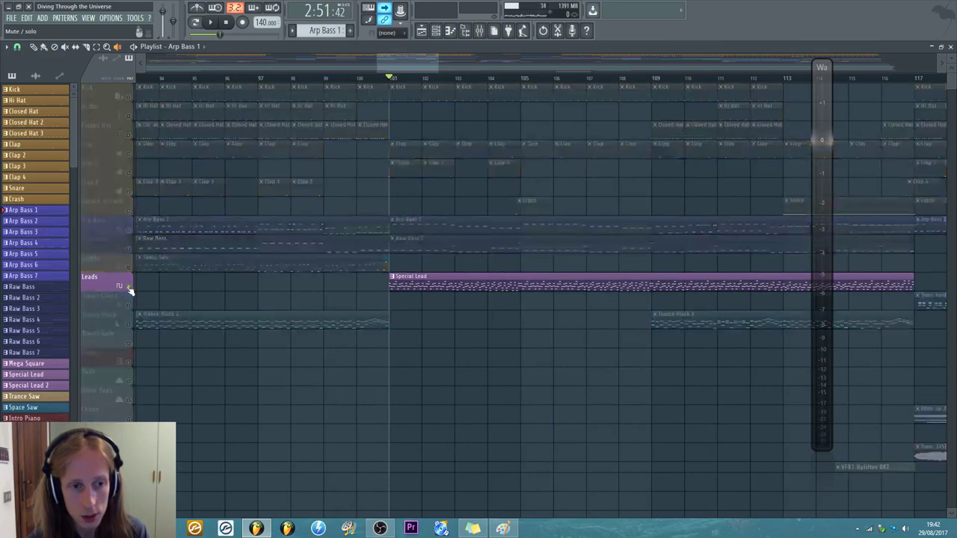
{"action": "left_click", "coordinate": [132, 232]}
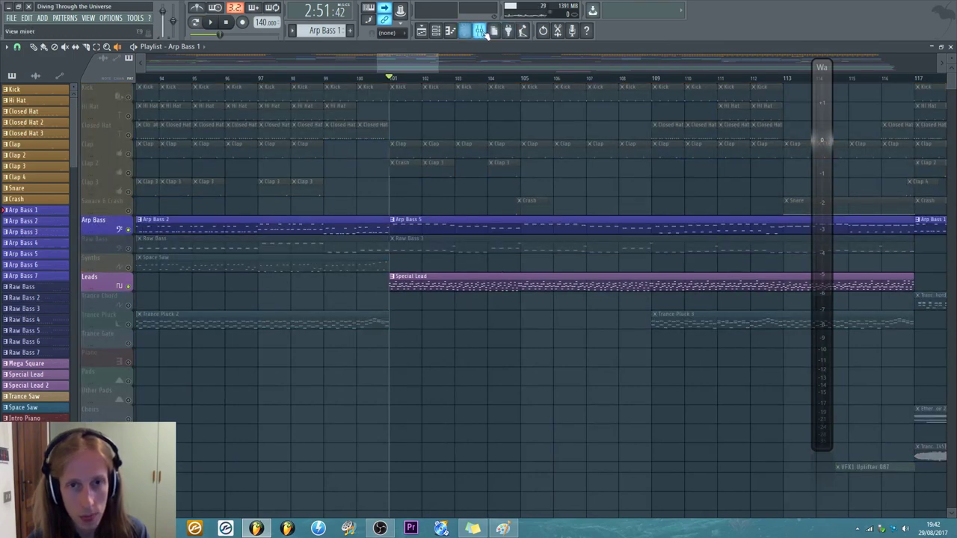
- Unmute the automation playlist tracks from Piano Pluck - Channel volume through the Temp Automation tracks
{"action": "left_click_drag", "start_coordinate": [951, 89], "coordinate": [953, 186]}
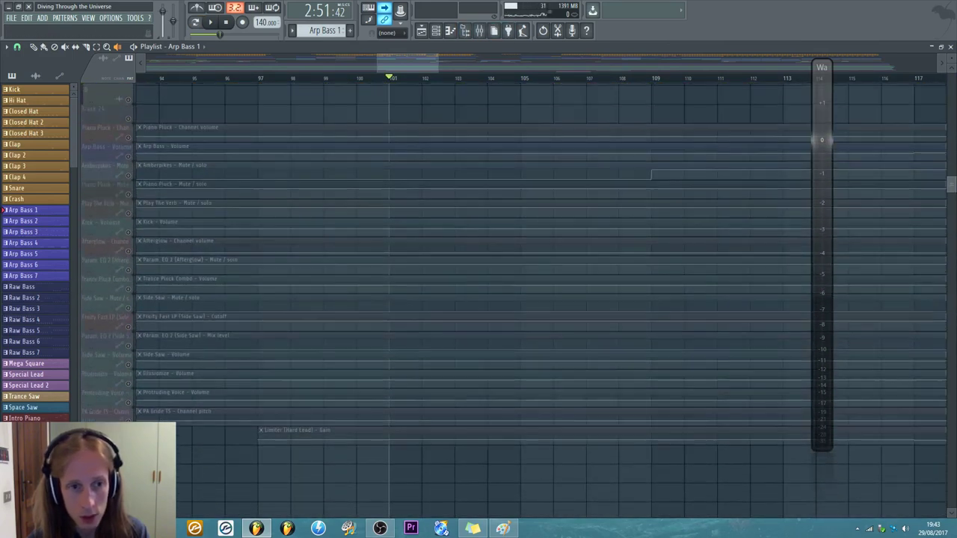
{"action": "left_click", "coordinate": [128, 138]}
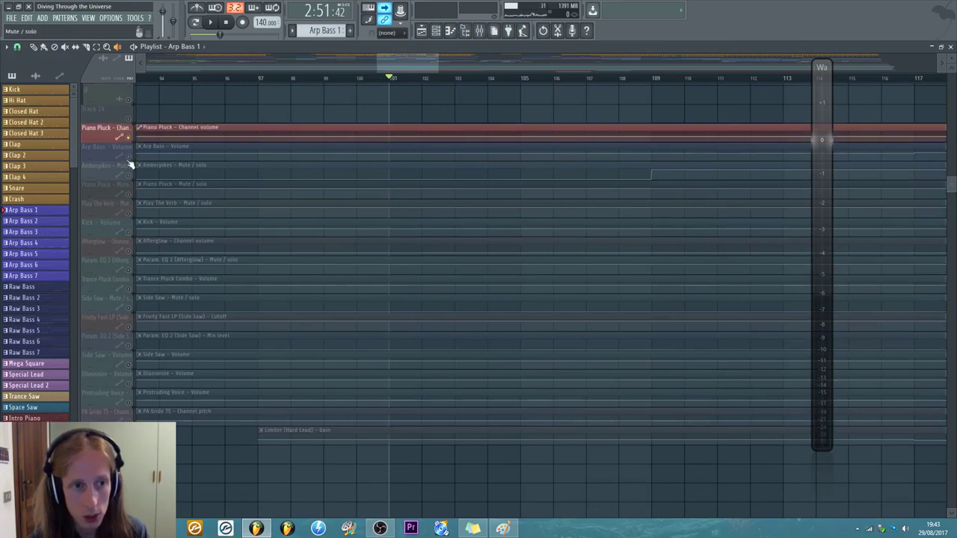
{"action": "left_click", "coordinate": [127, 156]}
{"action": "left_click", "coordinate": [128, 175]}
{"action": "left_click", "coordinate": [127, 194]}
{"action": "left_click", "coordinate": [128, 213]}
{"action": "left_click", "coordinate": [128, 232]}
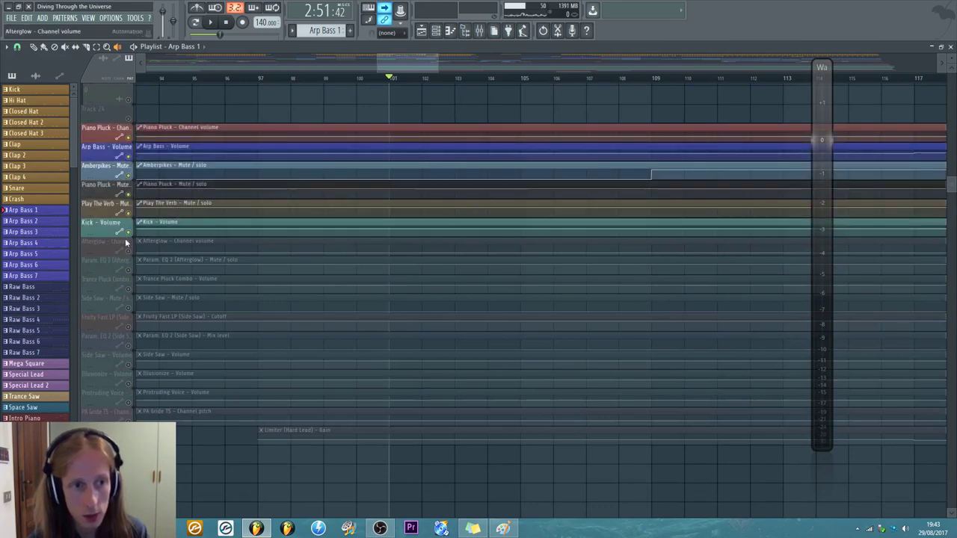
{"action": "left_click", "coordinate": [128, 250]}
{"action": "left_click", "coordinate": [128, 269]}
{"action": "left_click", "coordinate": [128, 287]}
{"action": "left_click", "coordinate": [128, 307]}
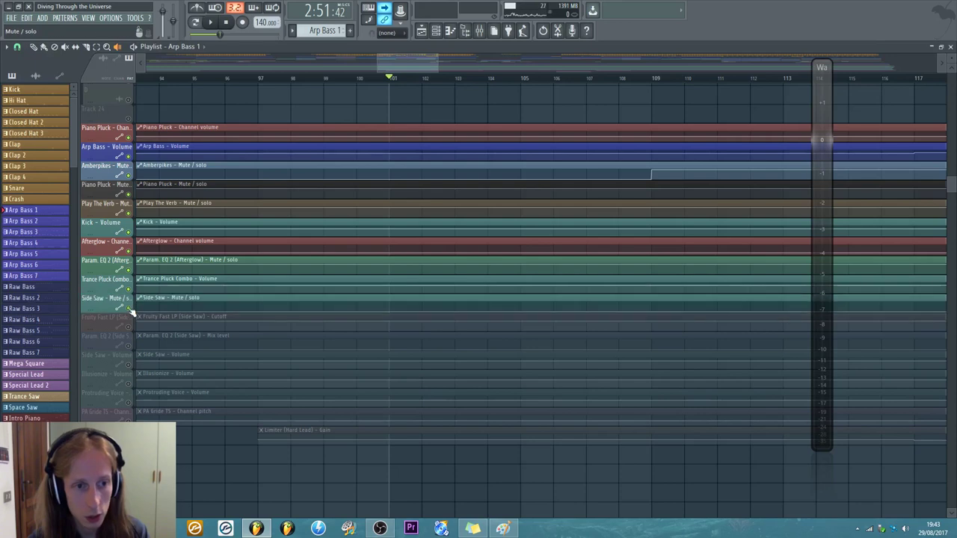
{"action": "left_click", "coordinate": [128, 325]}
{"action": "left_click", "coordinate": [128, 344]}
{"action": "left_click", "coordinate": [128, 363]}
{"action": "left_click", "coordinate": [128, 381]}
{"action": "left_click", "coordinate": [128, 399]}
{"action": "left_click", "coordinate": [128, 418]}
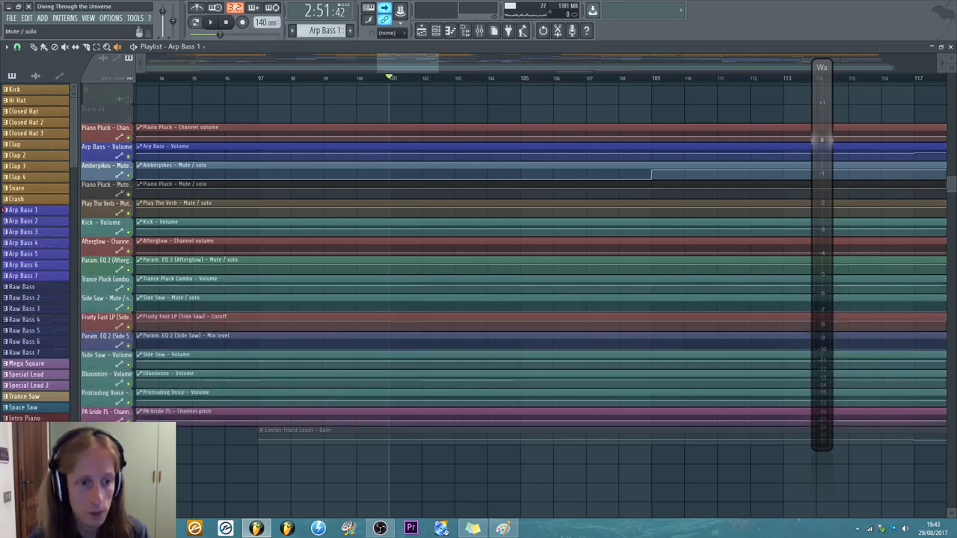
{"action": "left_click", "coordinate": [127, 437]}
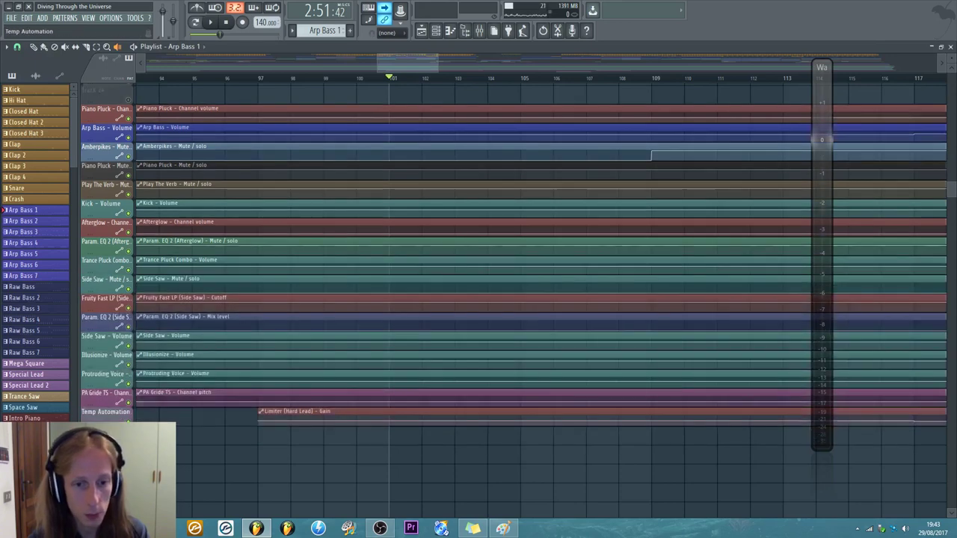
{"action": "scroll", "coordinate": [128, 381], "scroll_direction": "down", "scroll_amount": 4}
{"action": "left_click", "coordinate": [128, 382]}
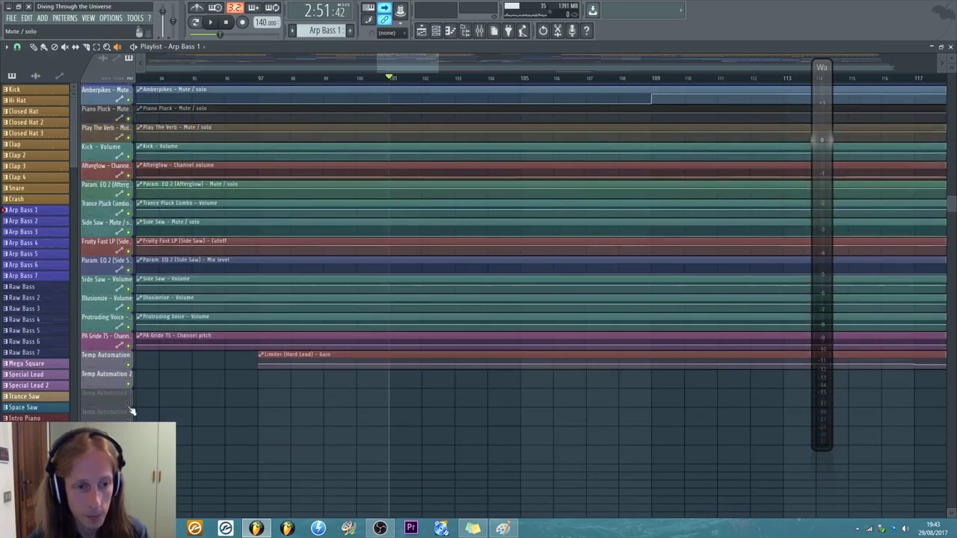
{"action": "left_click_drag", "start_coordinate": [128, 403], "coordinate": [128, 422]}
{"action": "scroll", "coordinate": [89, 266], "scroll_direction": "up", "scroll_amount": 11}
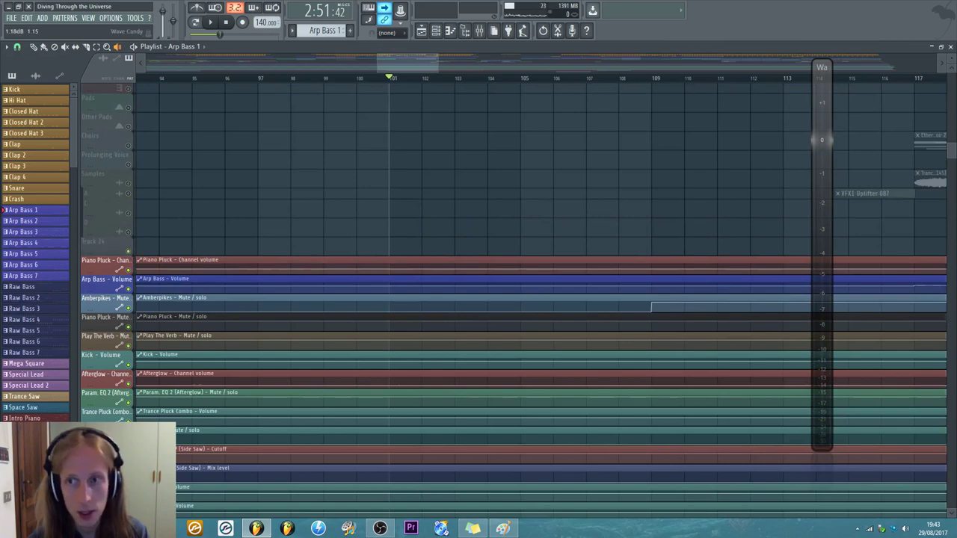
{"action": "scroll", "coordinate": [524, 299], "scroll_direction": "up", "scroll_amount": 15}
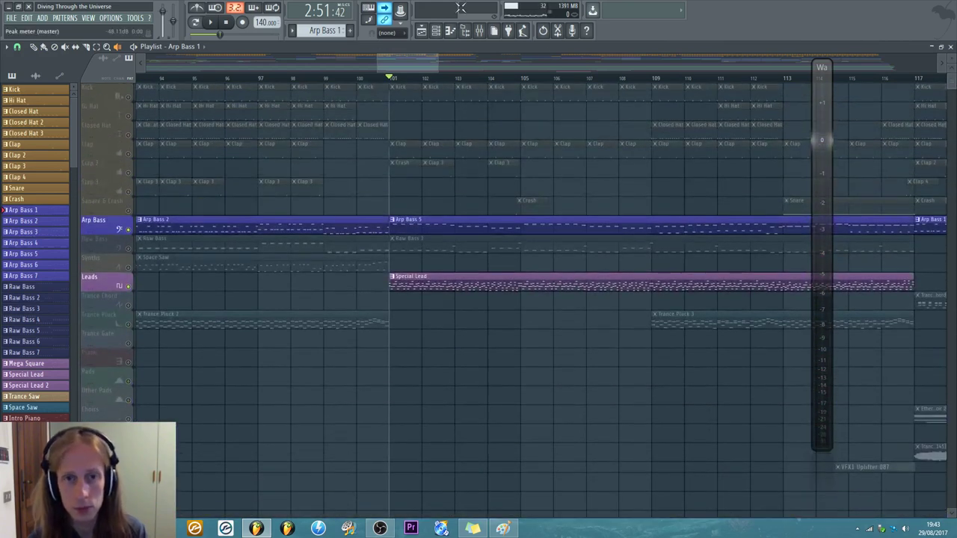
- Check the Arp Bass mixer track's send level to Master and return to the playlist
{"action": "left_click", "coordinate": [479, 30]}
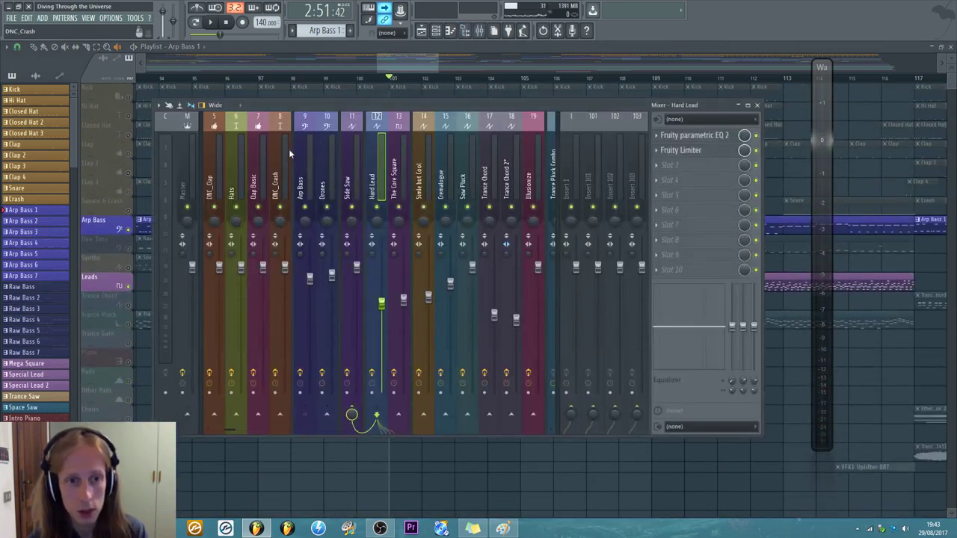
{"action": "right_click", "coordinate": [187, 416]}
{"action": "left_click", "coordinate": [188, 416]}
{"action": "right_click", "coordinate": [189, 416]}
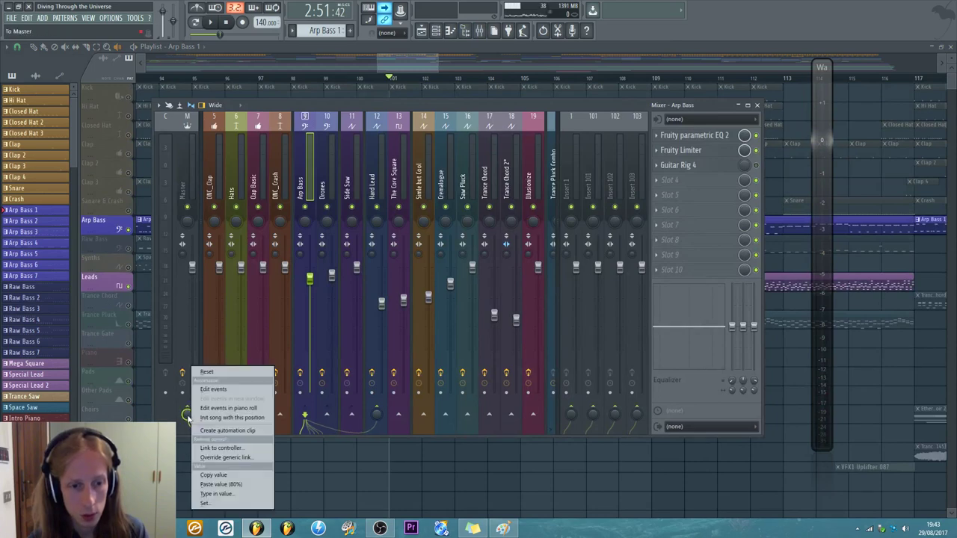
{"action": "left_click", "coordinate": [188, 417]}
{"action": "key", "text": "F9"}
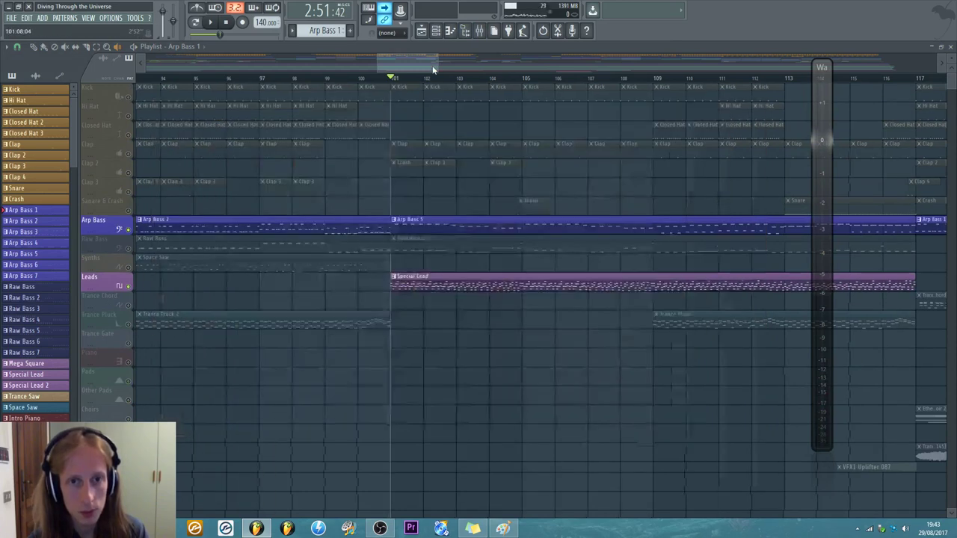
- Play the soloed Arp Bass and Leads from bar 101 while examining the compression in Hard Lead's Fruity Limiter
{"action": "scroll", "coordinate": [275, 62], "scroll_direction": "right", "scroll_amount": 2}
{"action": "left_click", "coordinate": [213, 27]}
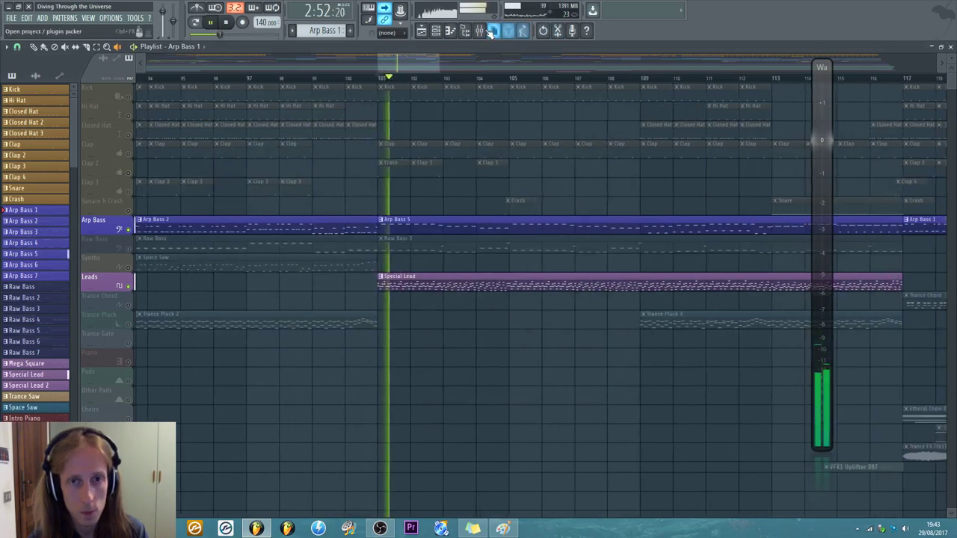
{"action": "key", "text": "F9"}
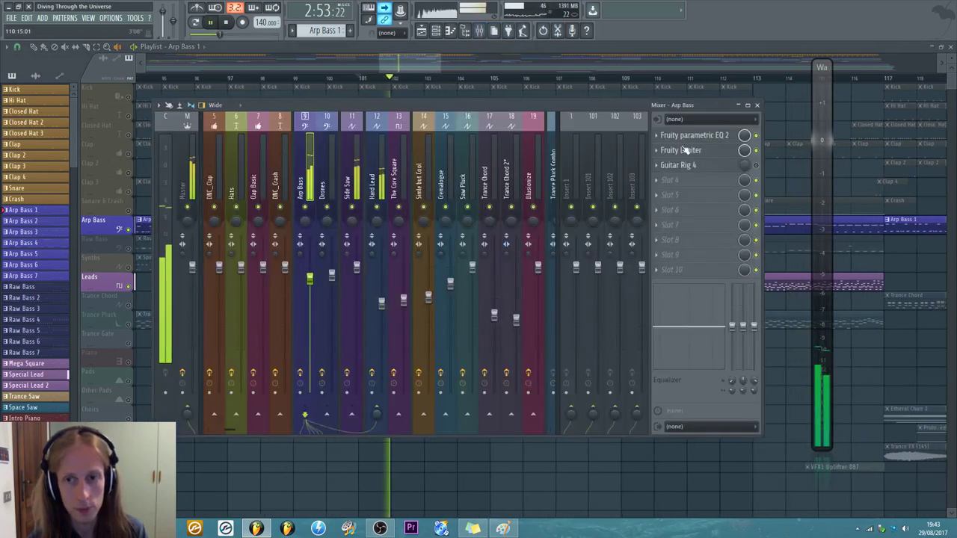
{"action": "left_click", "coordinate": [338, 161]}
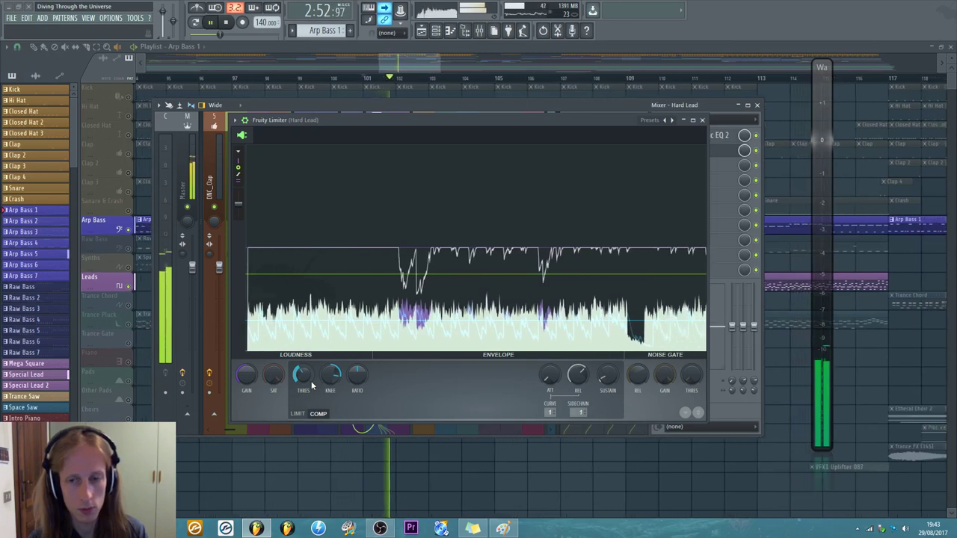
{"action": "left_click", "coordinate": [701, 120]}
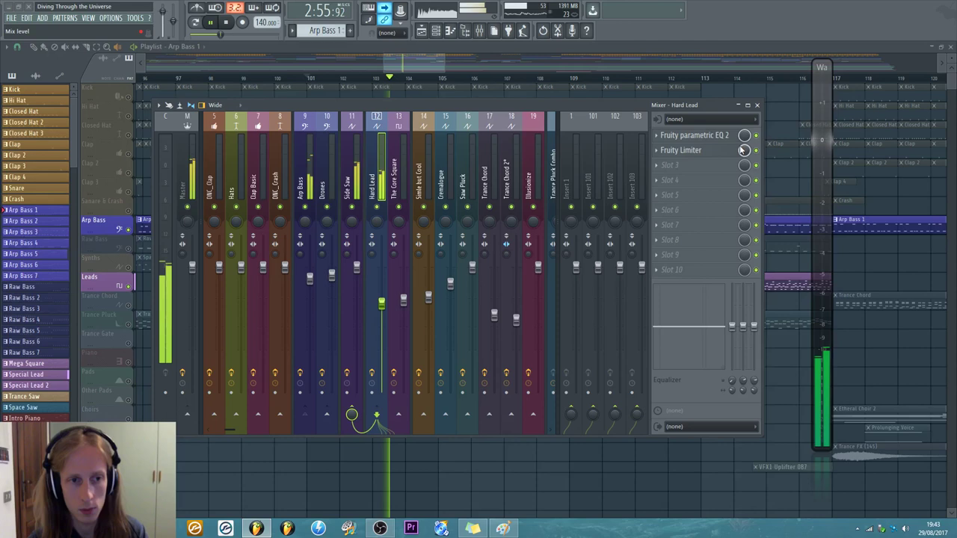
{"action": "left_click", "coordinate": [688, 150]}
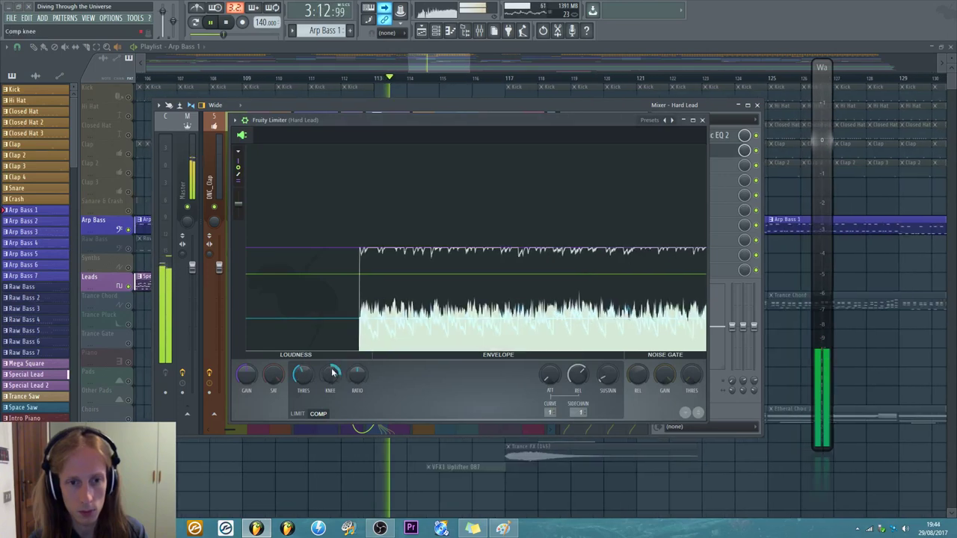
- Try a 59% knee and a higher compression ratio in Hard Lead's Fruity Limiter during playback, lowering the ratio again
{"action": "left_click_drag", "start_coordinate": [324, 381], "coordinate": [323, 377]}
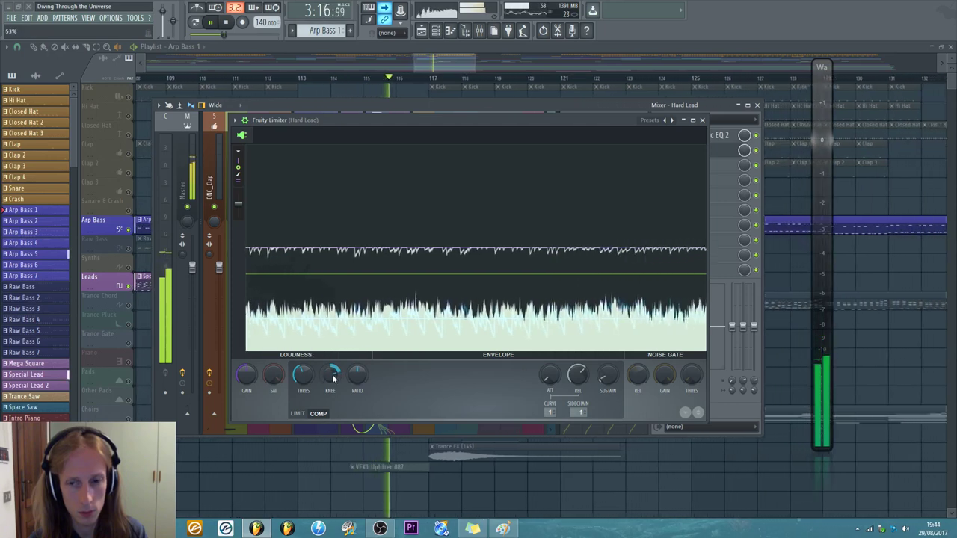
{"action": "right_click", "coordinate": [333, 377]}
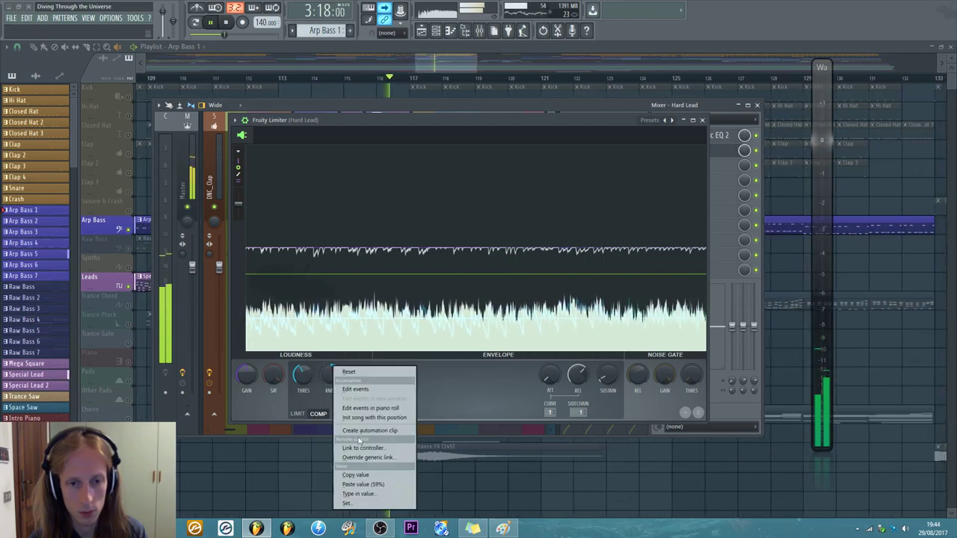
{"action": "left_click", "coordinate": [357, 484]}
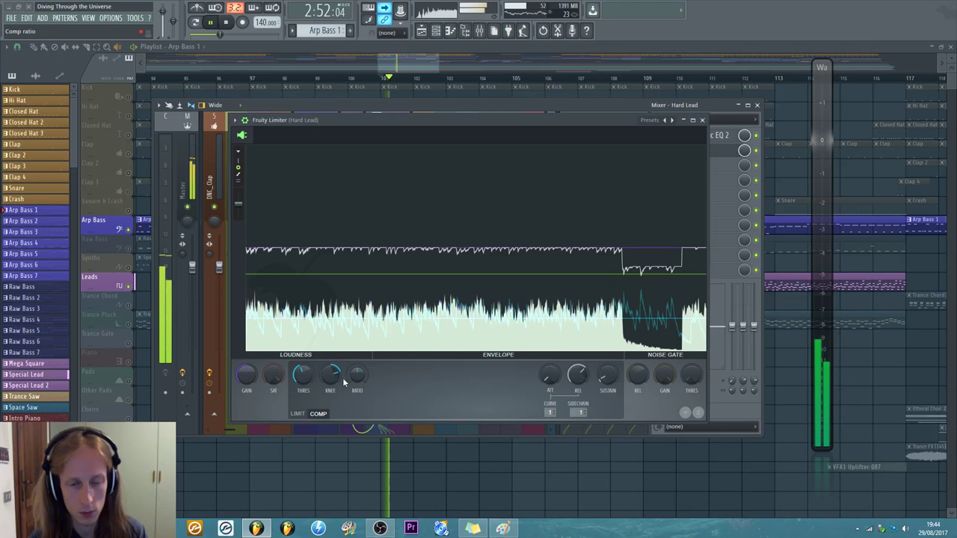
{"action": "scroll", "coordinate": [348, 376], "scroll_direction": "up", "scroll_amount": 5}
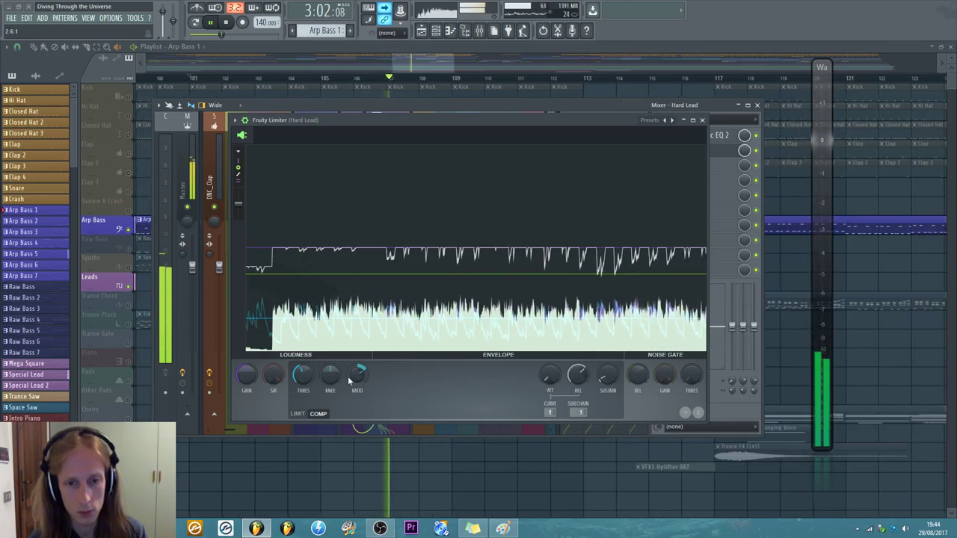
{"action": "scroll", "coordinate": [348, 376], "scroll_direction": "down", "scroll_amount": 5}
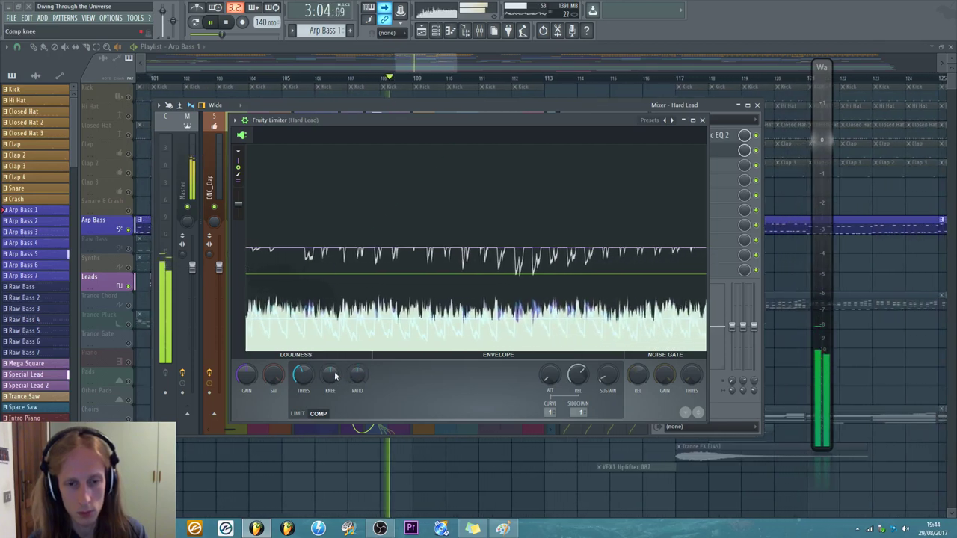
- Set the knee of Hard Lead's Fruity Limiter to the copied 77%, lower its compressor threshold, and close the limiter
{"action": "right_click", "coordinate": [334, 376]}
{"action": "left_click", "coordinate": [364, 485]}
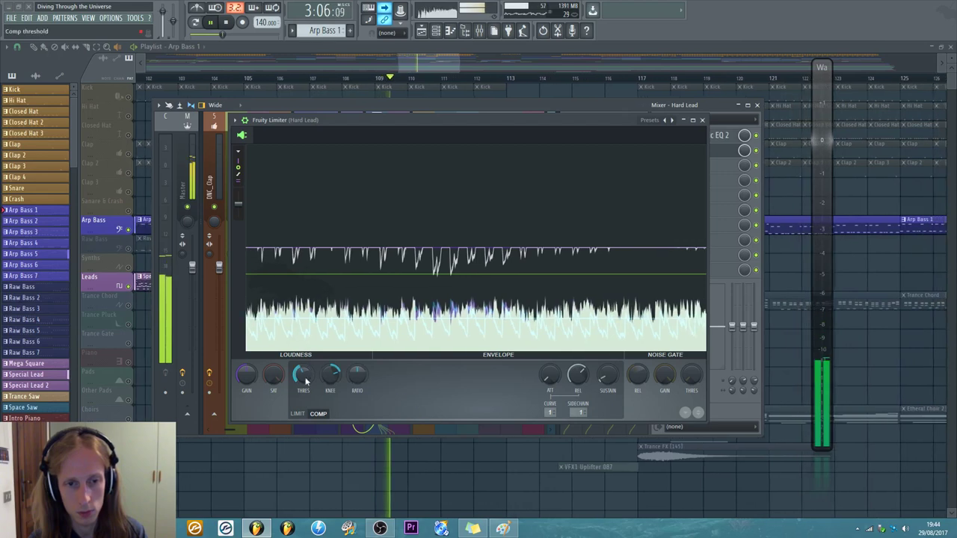
{"action": "right_click", "coordinate": [333, 367]}
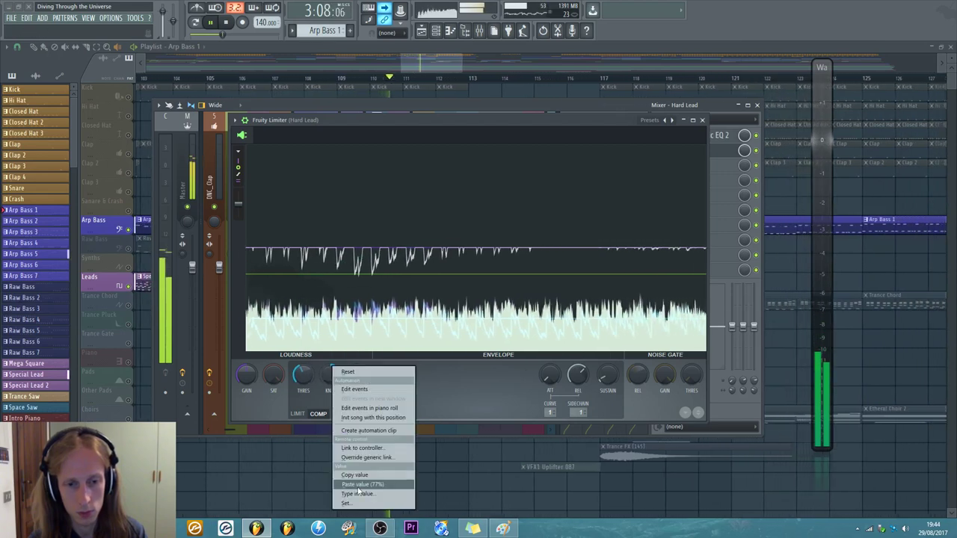
{"action": "left_click", "coordinate": [361, 485]}
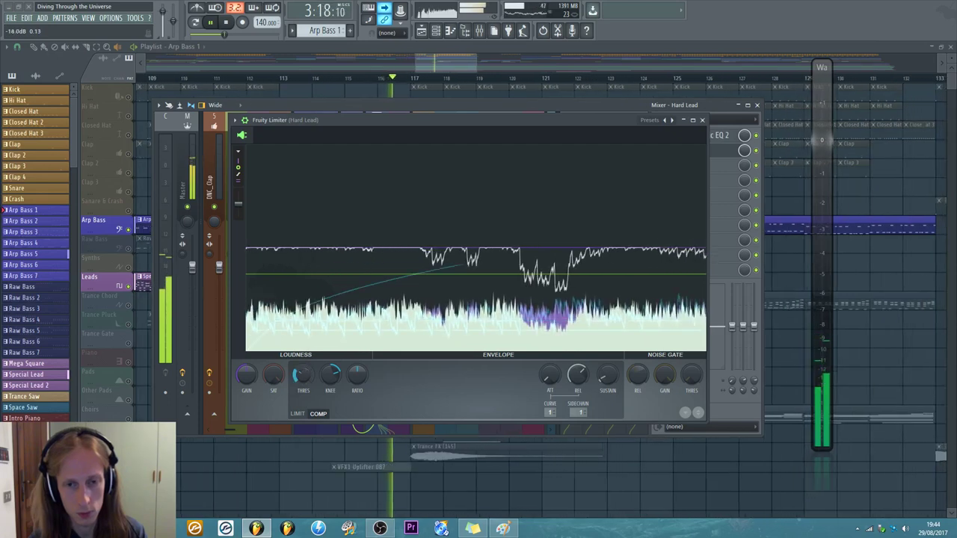
{"action": "left_click_drag", "start_coordinate": [301, 375], "coordinate": [294, 380]}
{"action": "left_click", "coordinate": [702, 120]}
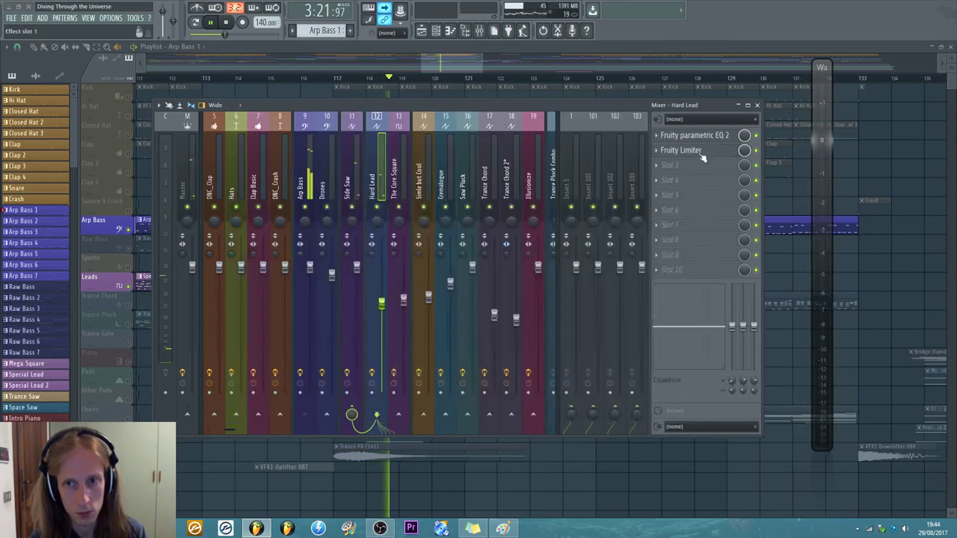
- Select Arp Bass in the mixer, return to the playlist, stop playback, and unmute all playlist tracks by ending the solo
{"action": "left_click", "coordinate": [310, 213]}
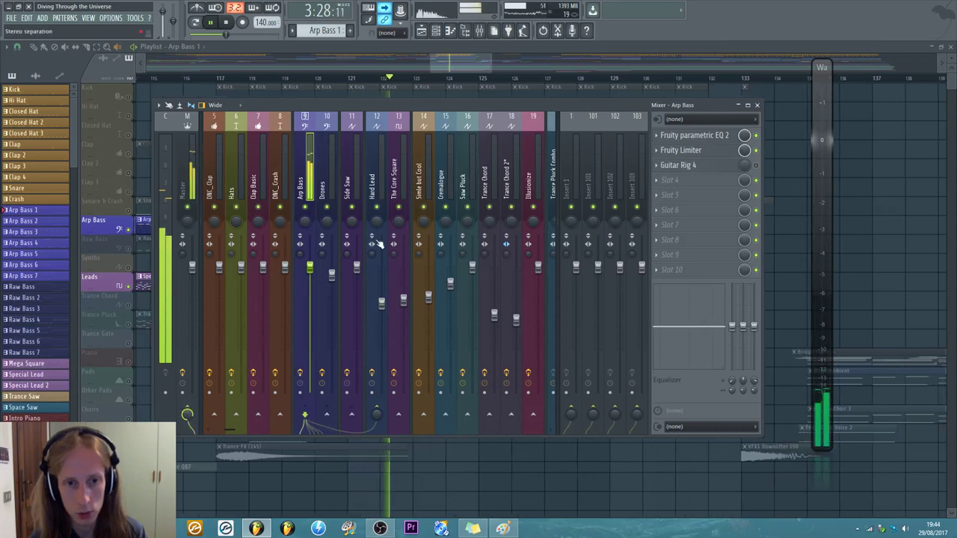
{"action": "left_click", "coordinate": [430, 71]}
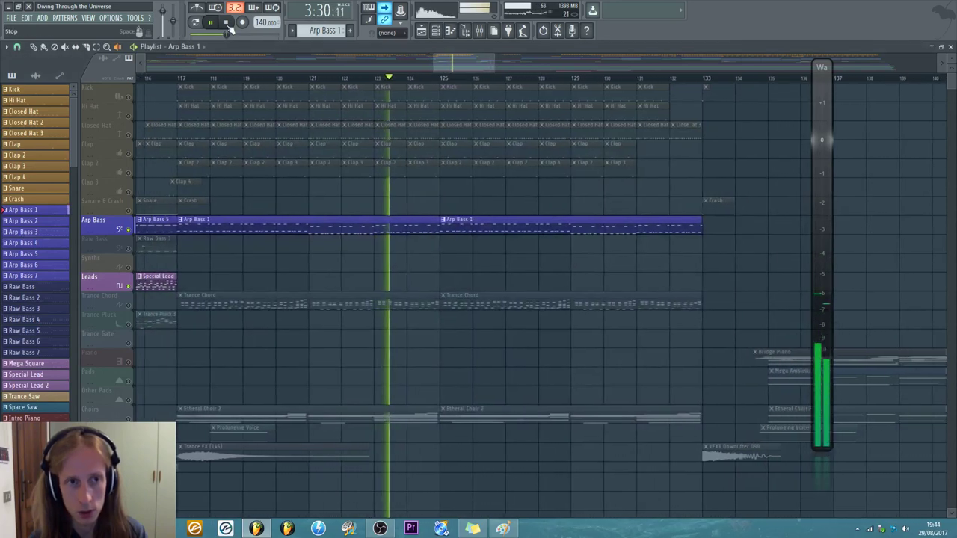
{"action": "left_click", "coordinate": [366, 61]}
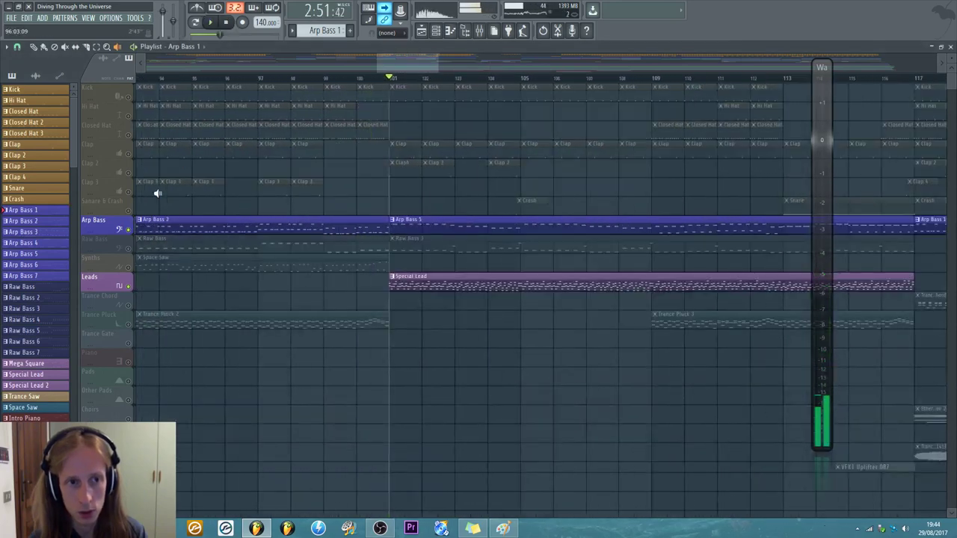
{"action": "right_click", "coordinate": [129, 231]}
{"action": "right_click", "coordinate": [128, 224]}
- Play the full arrangement and restart it from bar 99 to hear the lead section in context
{"action": "left_click_drag", "start_coordinate": [391, 77], "coordinate": [359, 78]}
{"action": "key", "text": "space"}
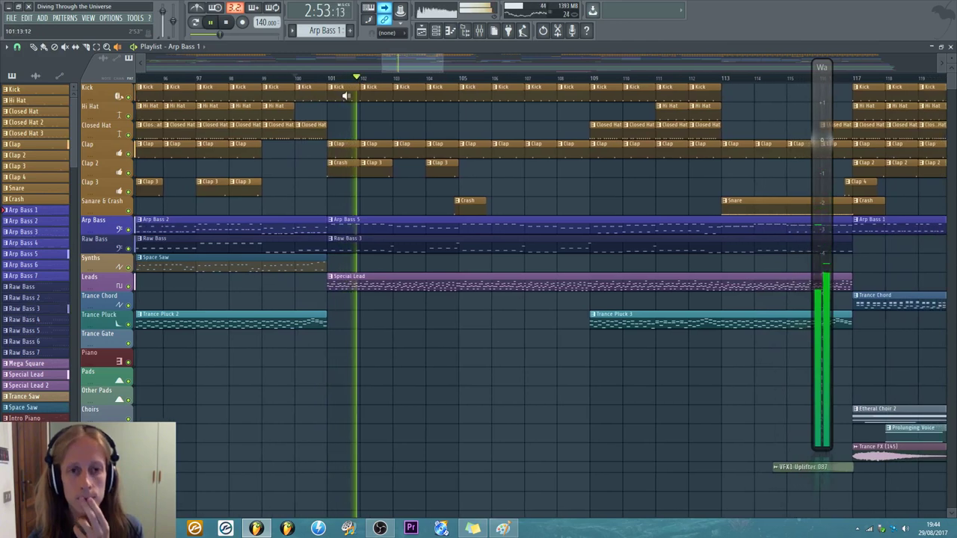
{"action": "left_click", "coordinate": [232, 78]}
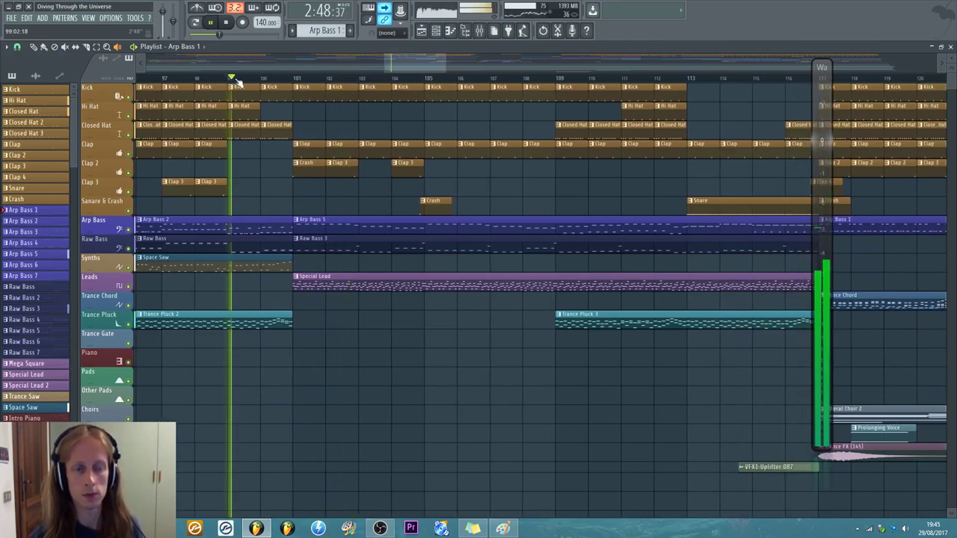
- Check Hard Lead's Fruity Limiter during playback, and replay the arrangement from around bar 68
{"action": "left_click", "coordinate": [478, 32]}
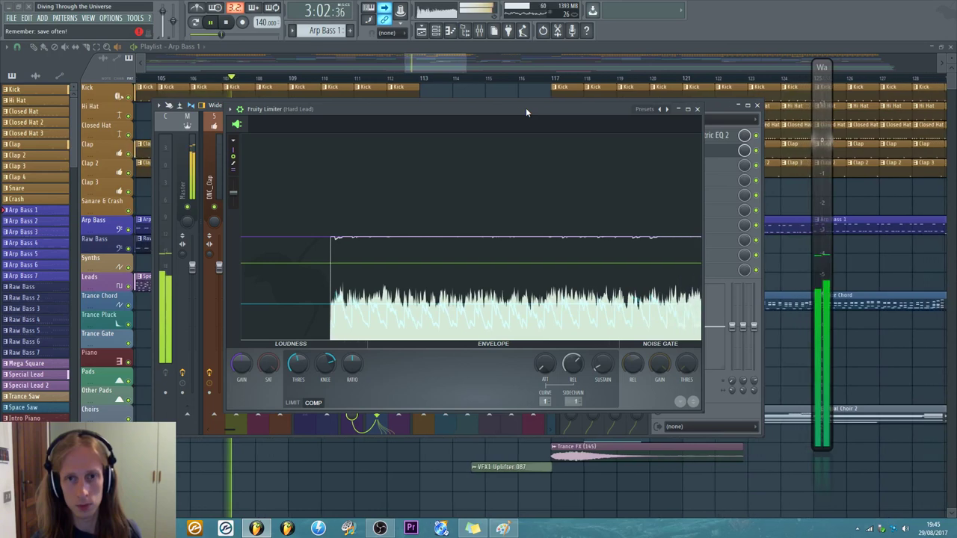
{"action": "left_click_drag", "start_coordinate": [411, 59], "coordinate": [320, 59]}
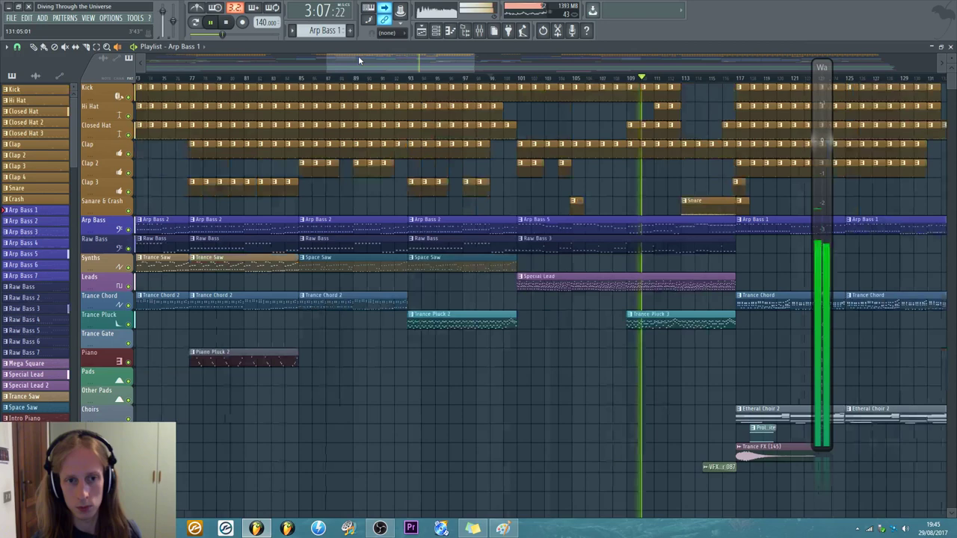
{"action": "scroll", "coordinate": [358, 55], "scroll_direction": "up", "scroll_amount": 5}
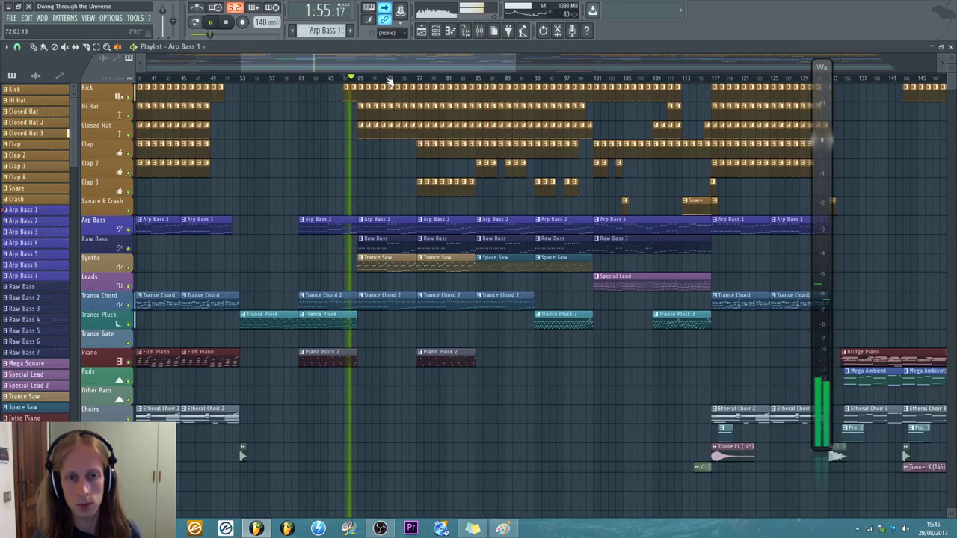
{"action": "scroll", "coordinate": [388, 82], "scroll_direction": "up", "scroll_amount": 2}
{"action": "scroll", "coordinate": [388, 82], "scroll_direction": "up", "scroll_amount": 2}
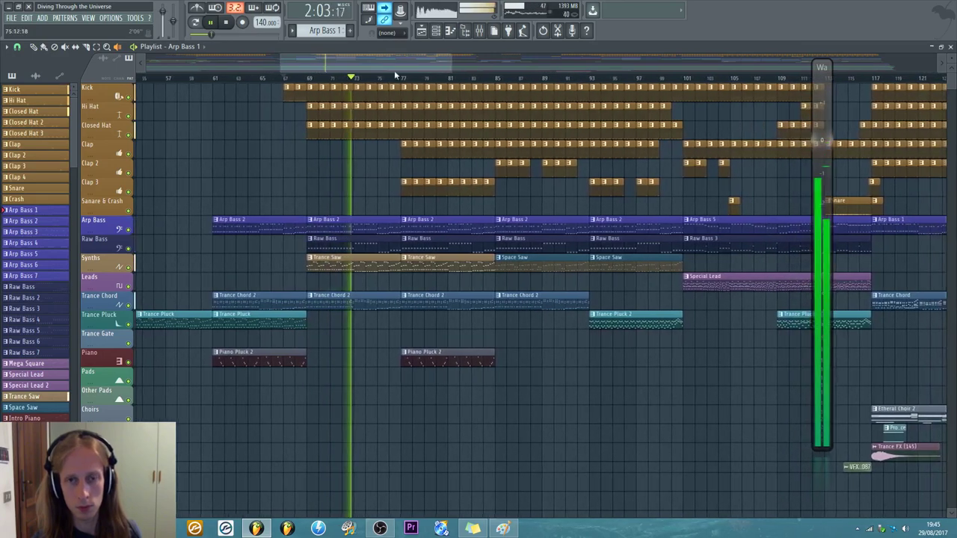
- Inspect the Arp Bass and Drones mixer tracks, Simle but Cool's Maximus and Hard Lead's EQ during playback, closing the EQ
{"action": "left_click", "coordinate": [464, 30]}
{"action": "left_click", "coordinate": [301, 163]}
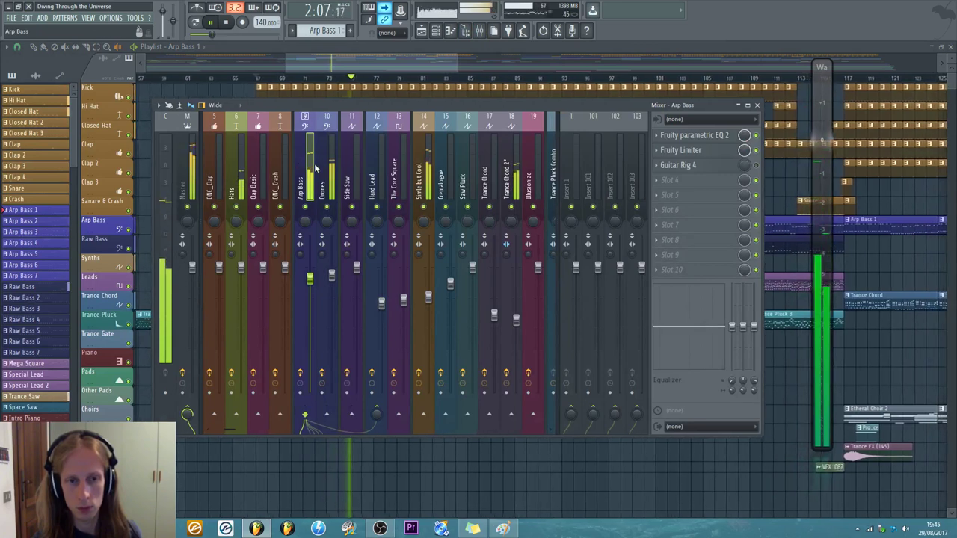
{"action": "left_click", "coordinate": [321, 171]}
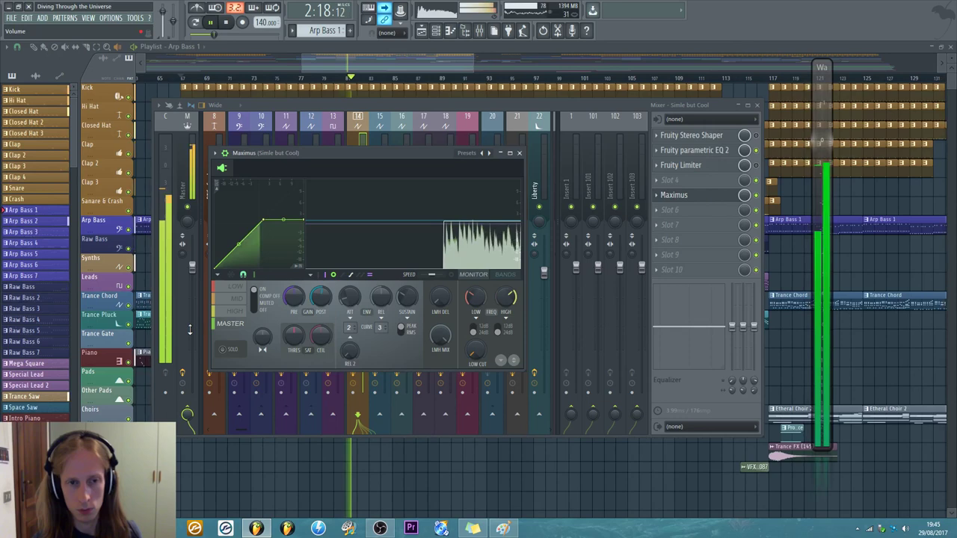
{"action": "left_click", "coordinate": [236, 287]}
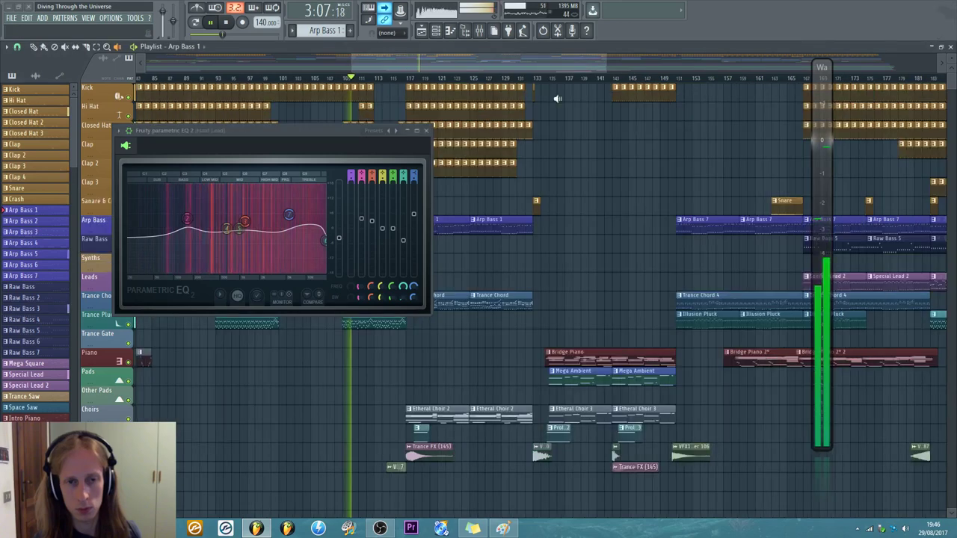
{"action": "left_click", "coordinate": [427, 130]}
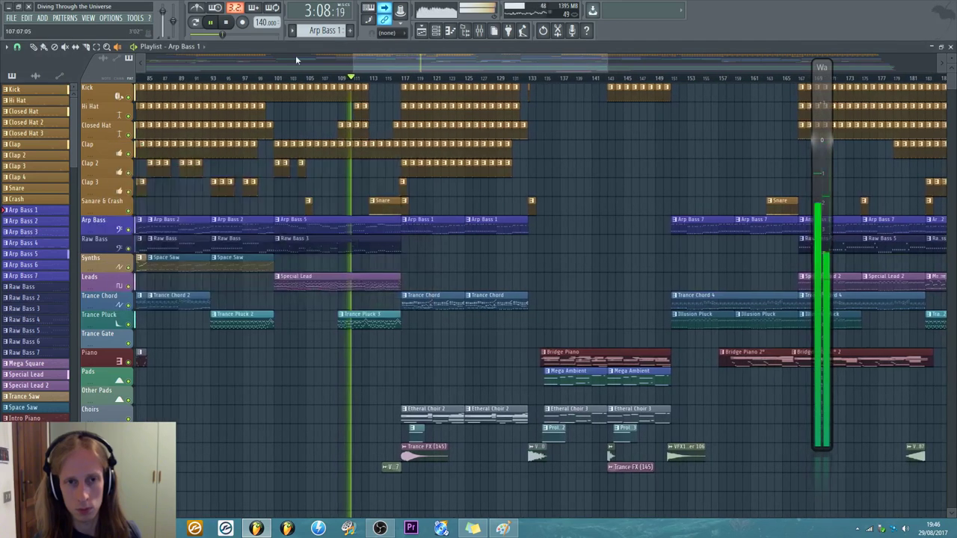
- Stop playback and look over the arrangement from the Bridge Piano section to the end of the song
{"action": "left_click", "coordinate": [228, 24]}
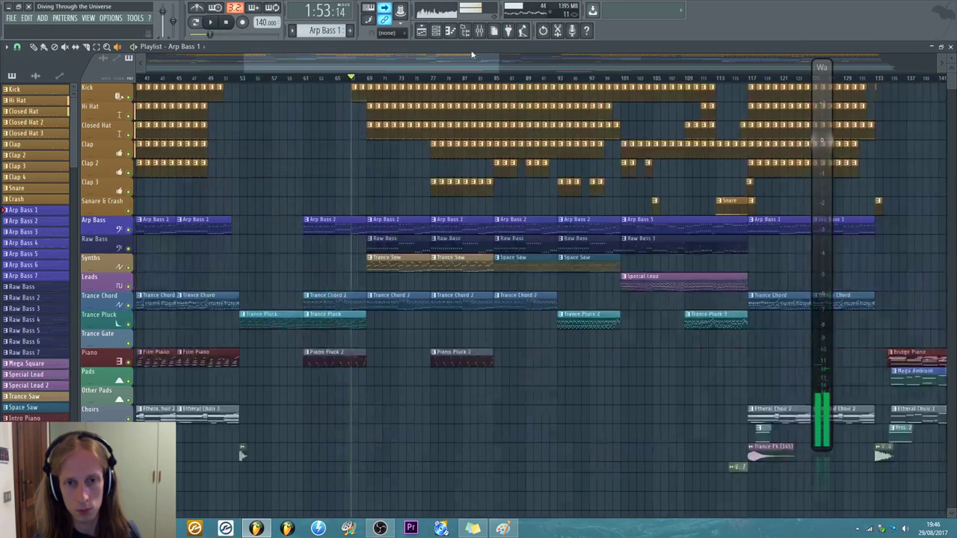
{"action": "left_click_drag", "start_coordinate": [461, 53], "coordinate": [477, 55]}
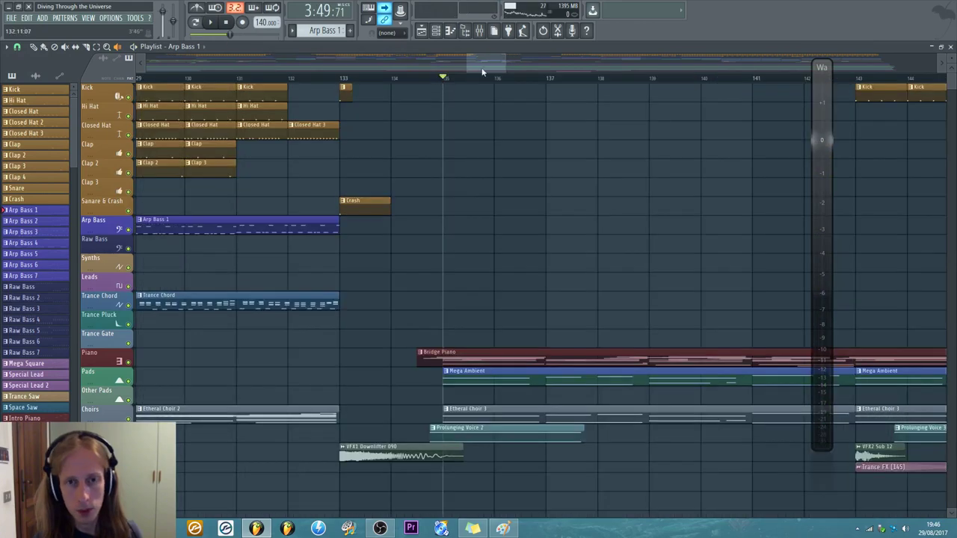
{"action": "left_click_drag", "start_coordinate": [479, 67], "coordinate": [927, 65]}
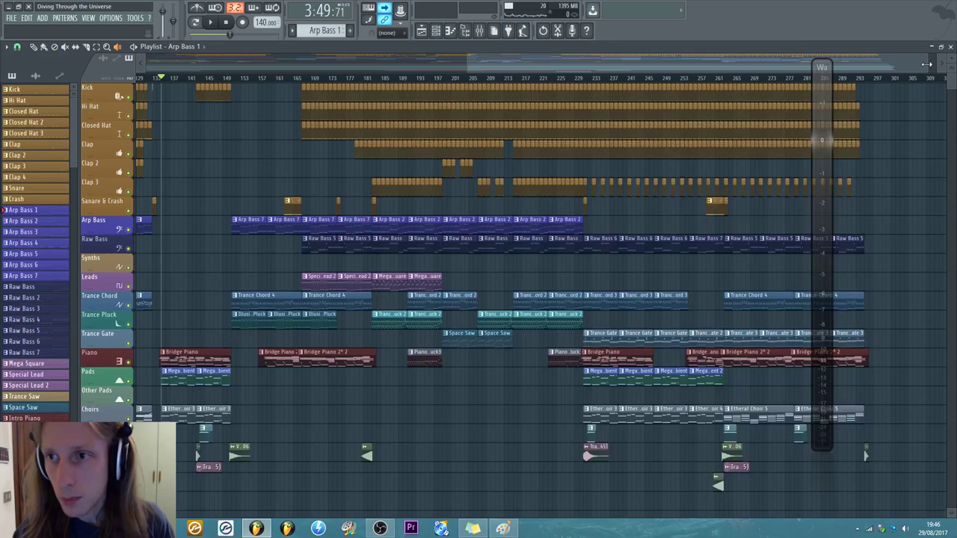
{"action": "left_click_drag", "start_coordinate": [469, 63], "coordinate": [138, 62]}
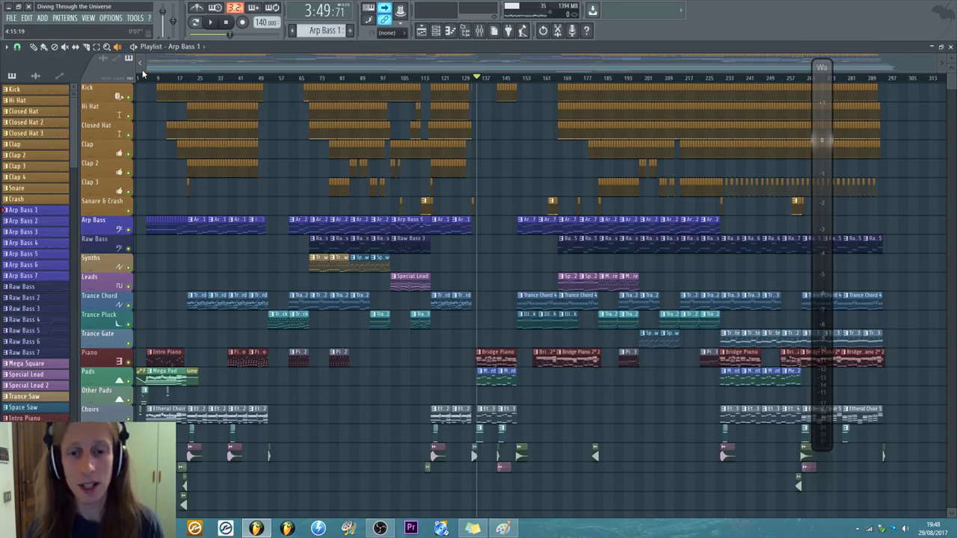
- Show the full arrangement in the playlist and move the Wave Candy meter clear of the clips, past the song's end
{"action": "left_click_drag", "start_coordinate": [419, 52], "coordinate": [502, 62]}
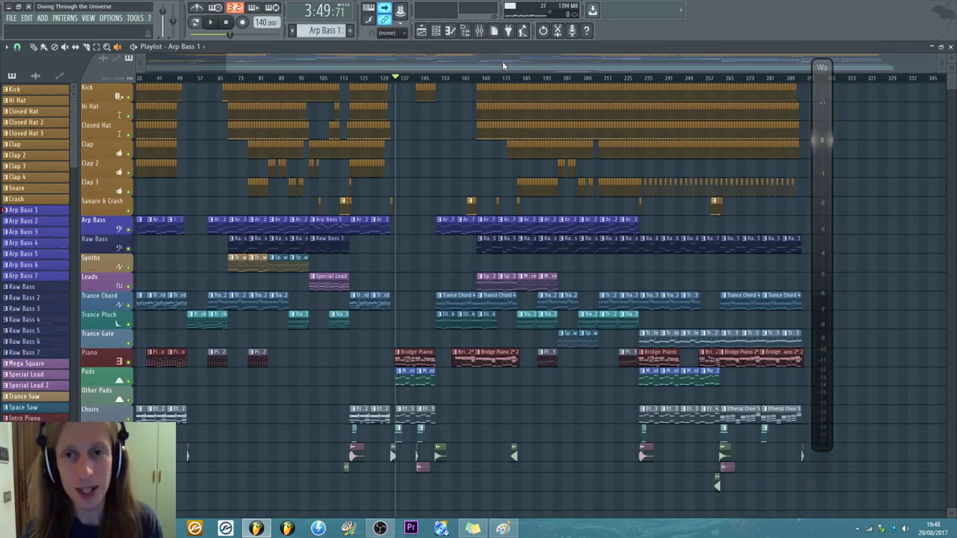
{"action": "left_click_drag", "start_coordinate": [503, 61], "coordinate": [395, 57]}
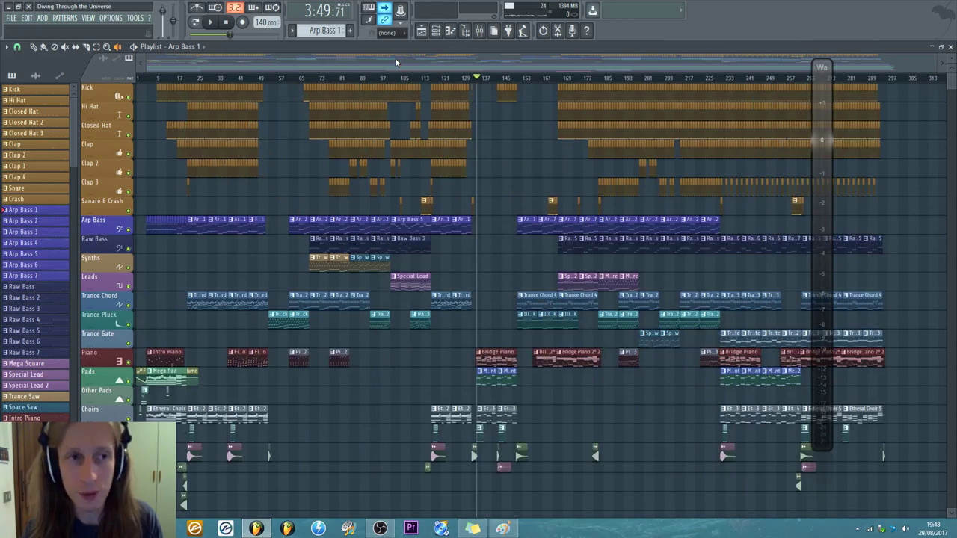
{"action": "left_click_drag", "start_coordinate": [820, 70], "coordinate": [920, 106]}
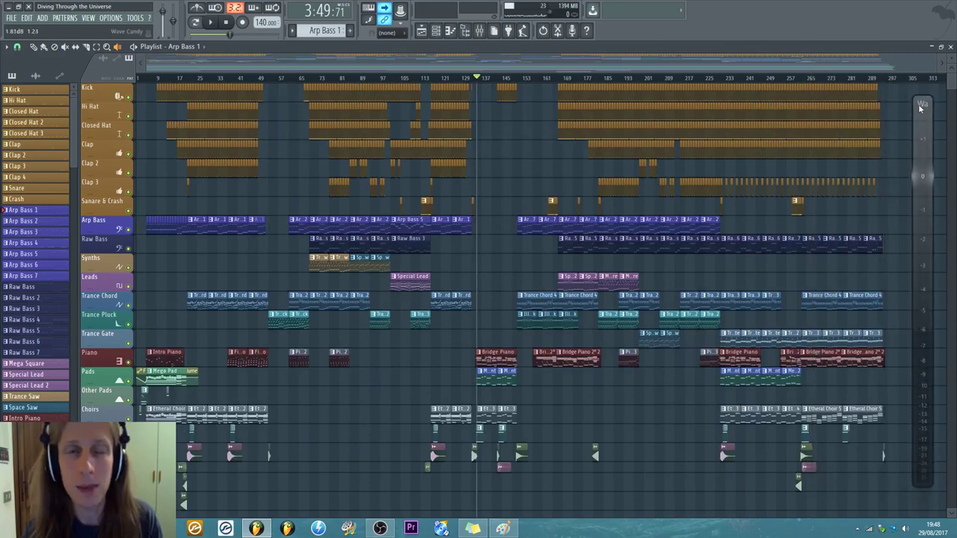